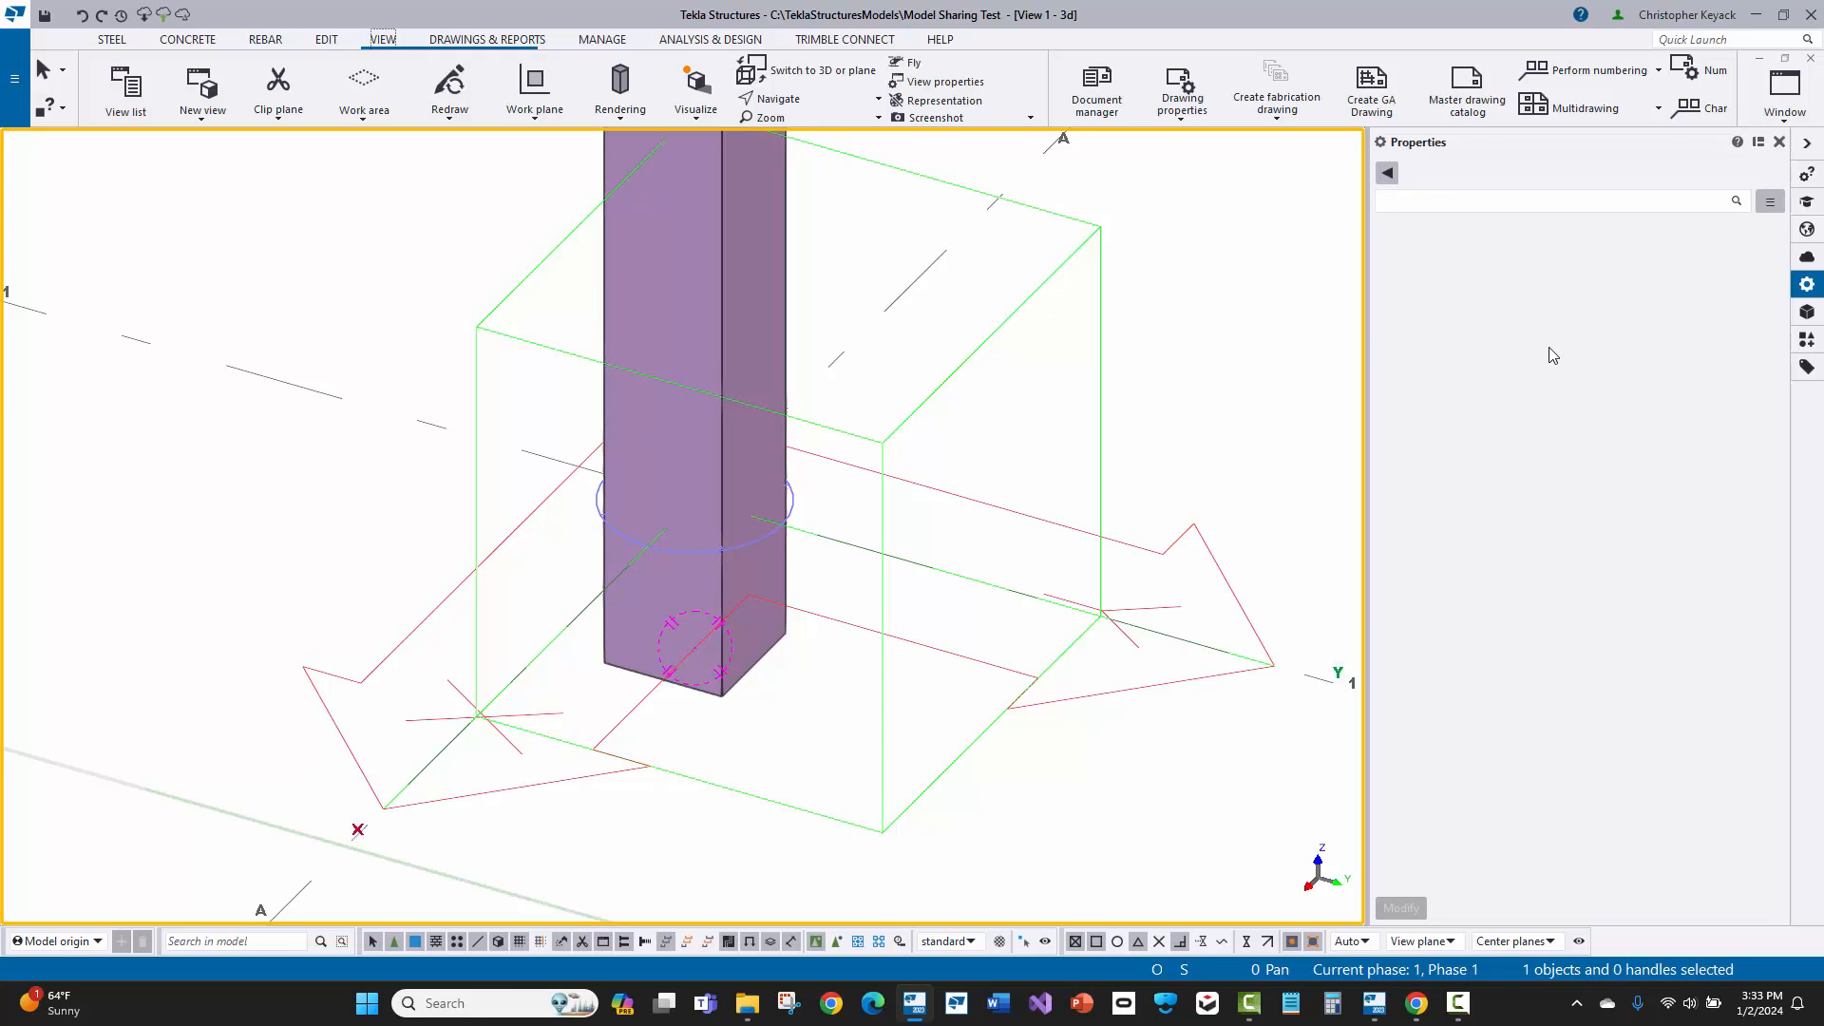
Step: Apply the Corner_BP_wStraight_Rods component, found under the search term 1047, to the bottom end point of the column, and end the command
{"action": "left_click", "coordinate": [1807, 339]}
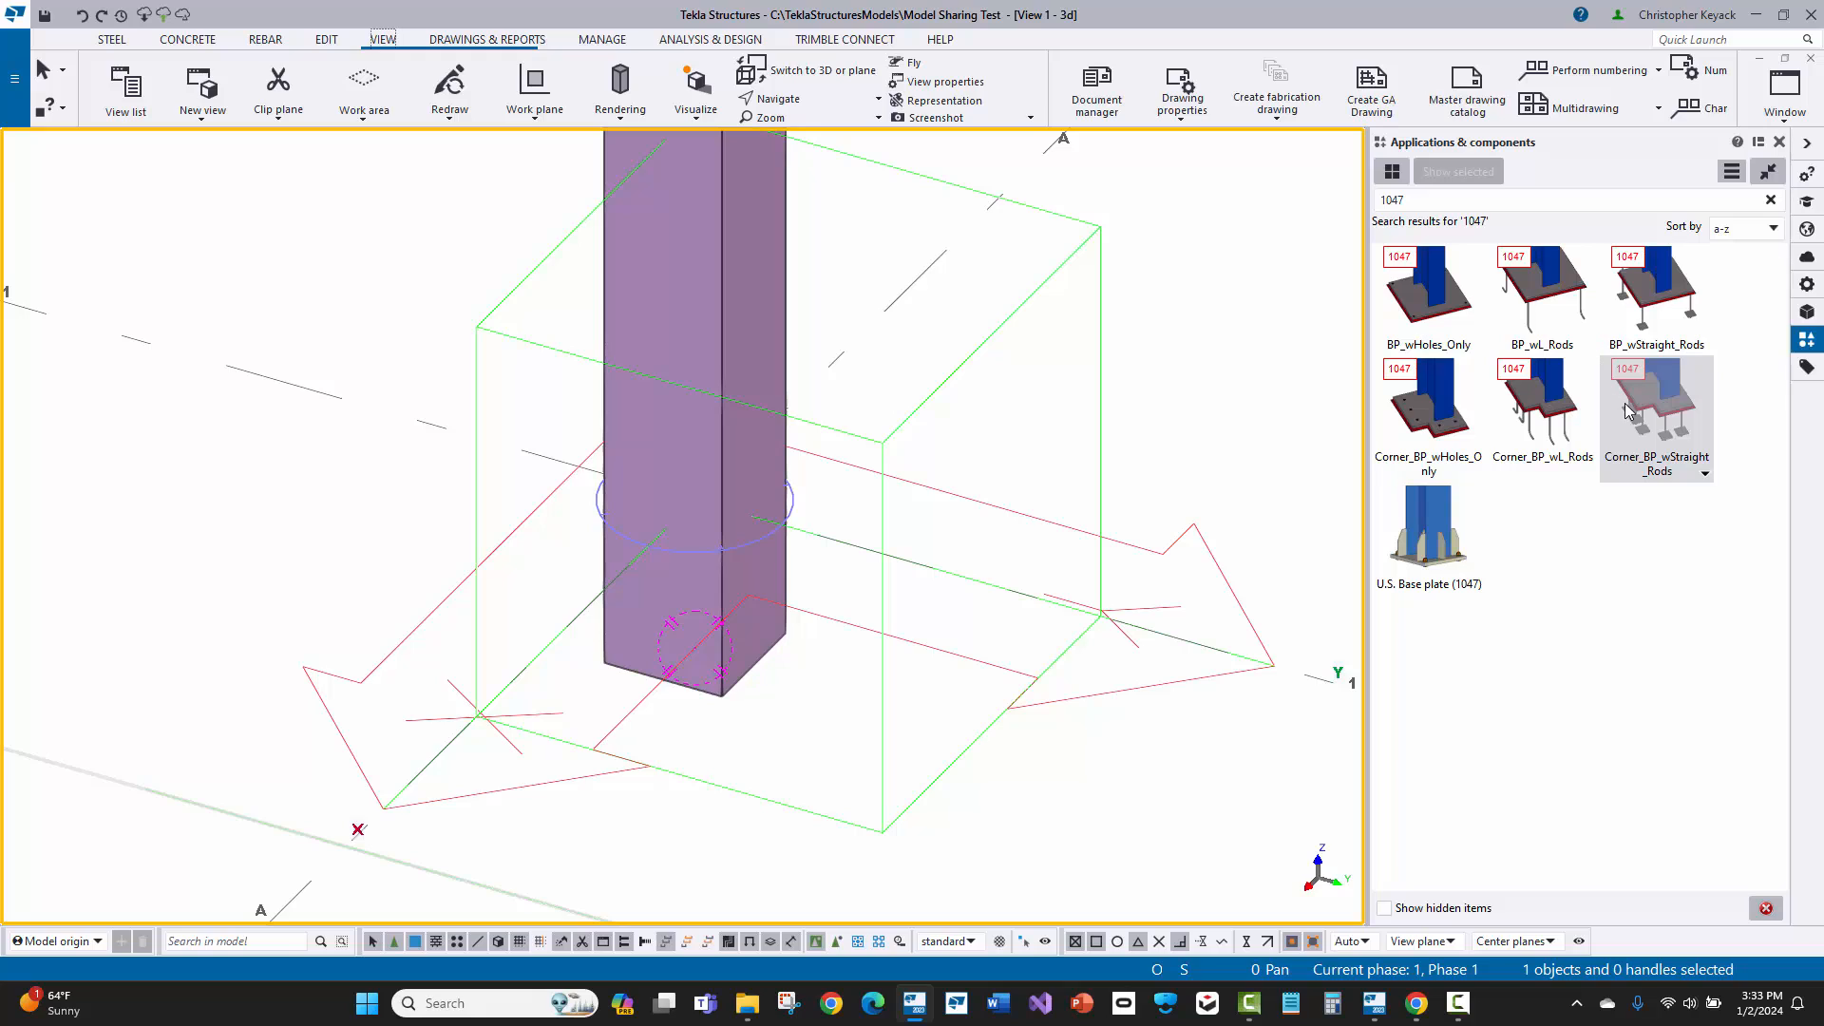
{"action": "left_click", "coordinate": [1425, 199]}
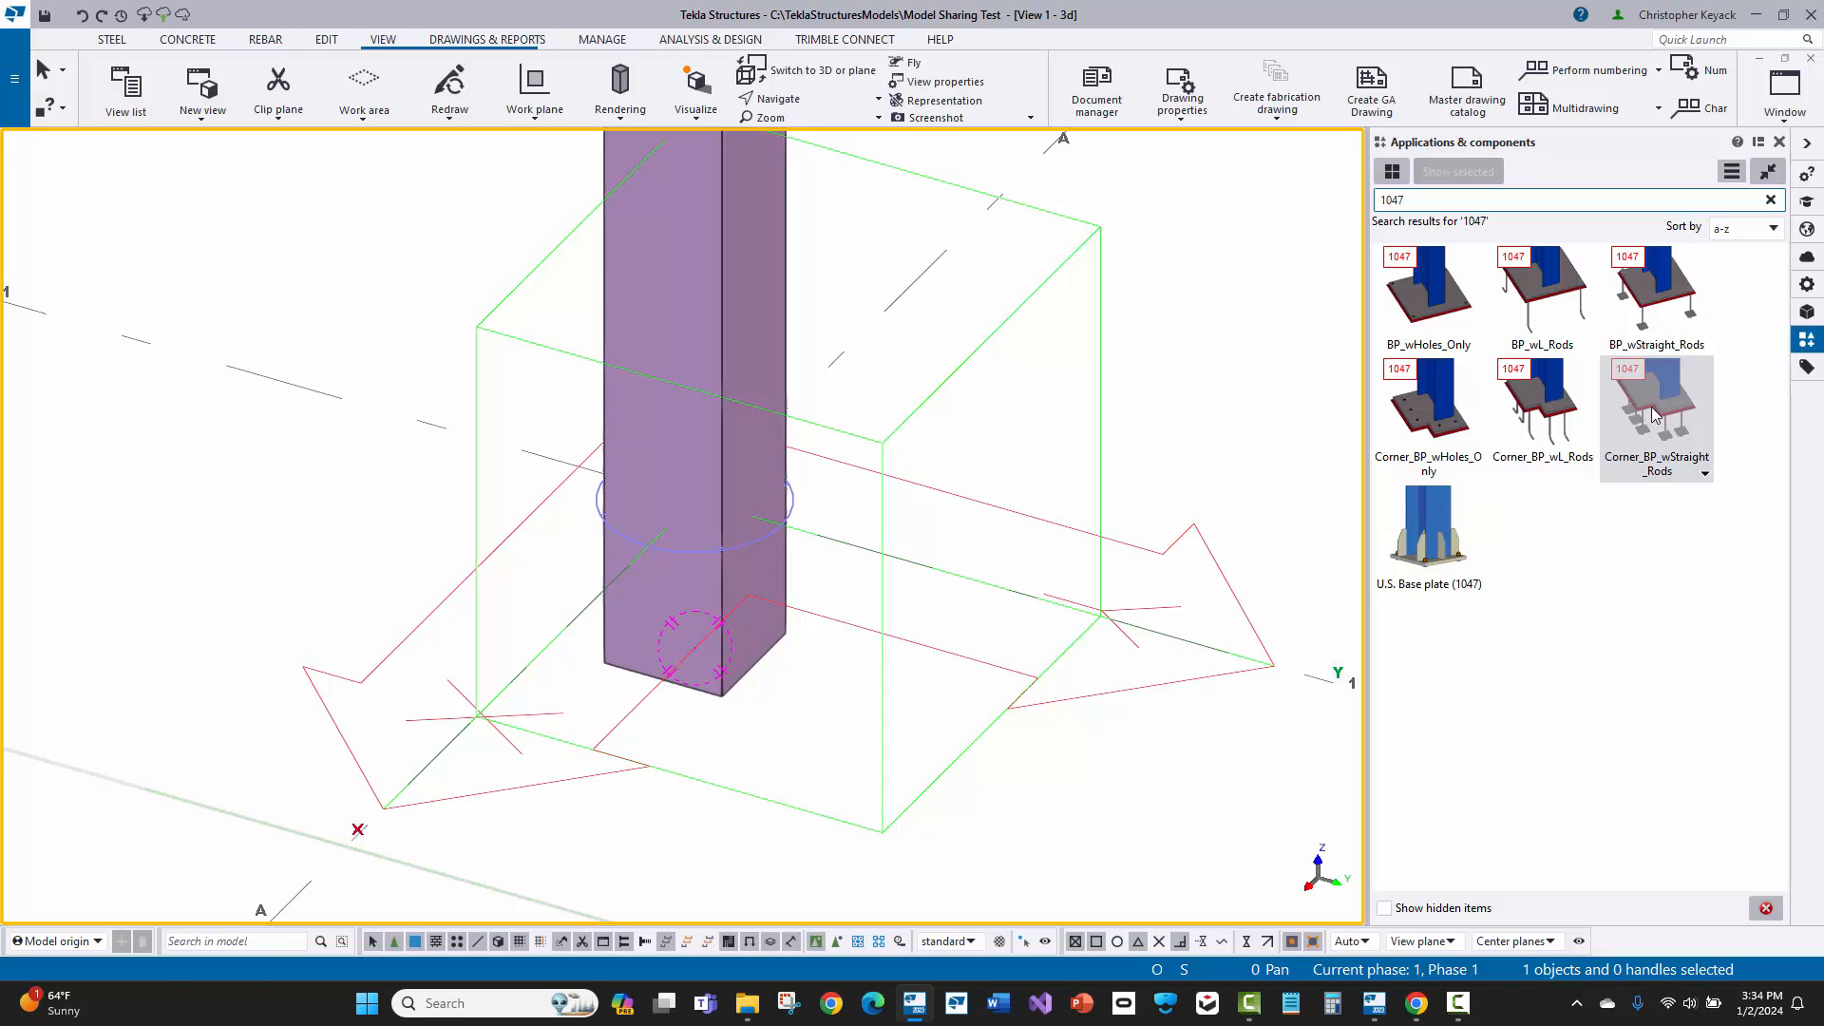
{"action": "left_click", "coordinate": [1627, 394]}
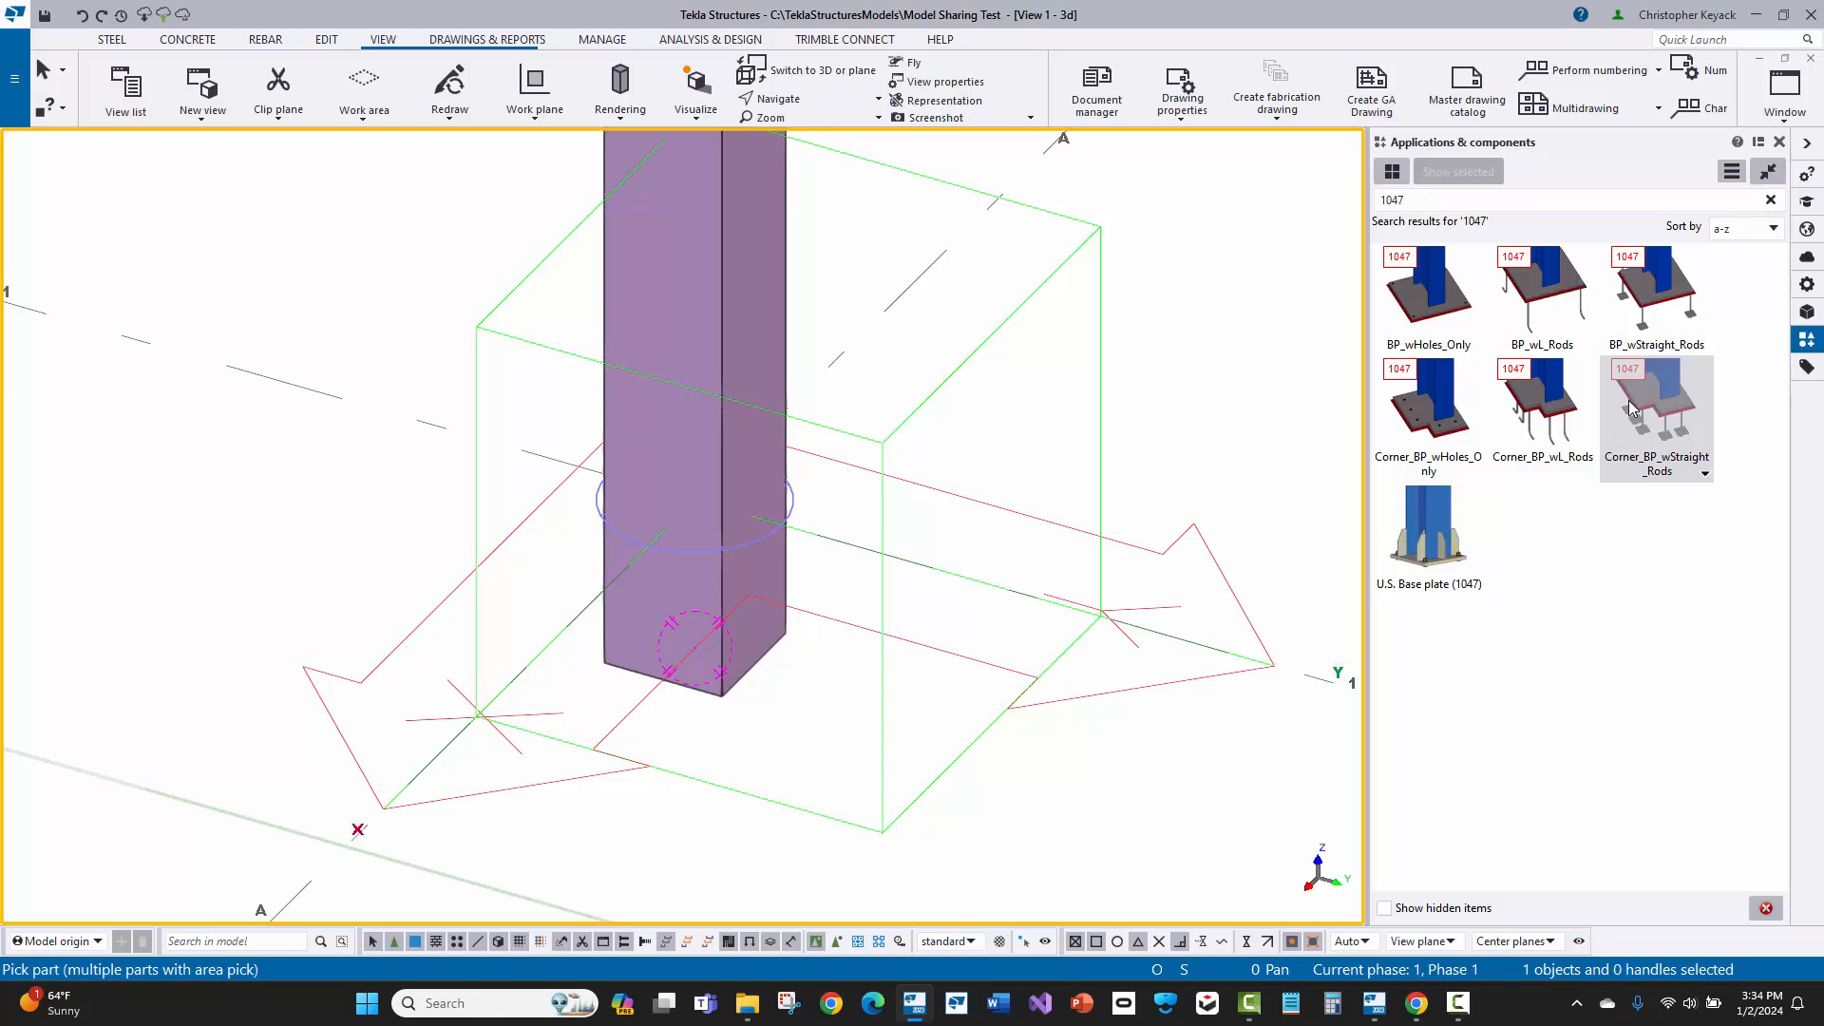
{"action": "left_click", "coordinate": [717, 412]}
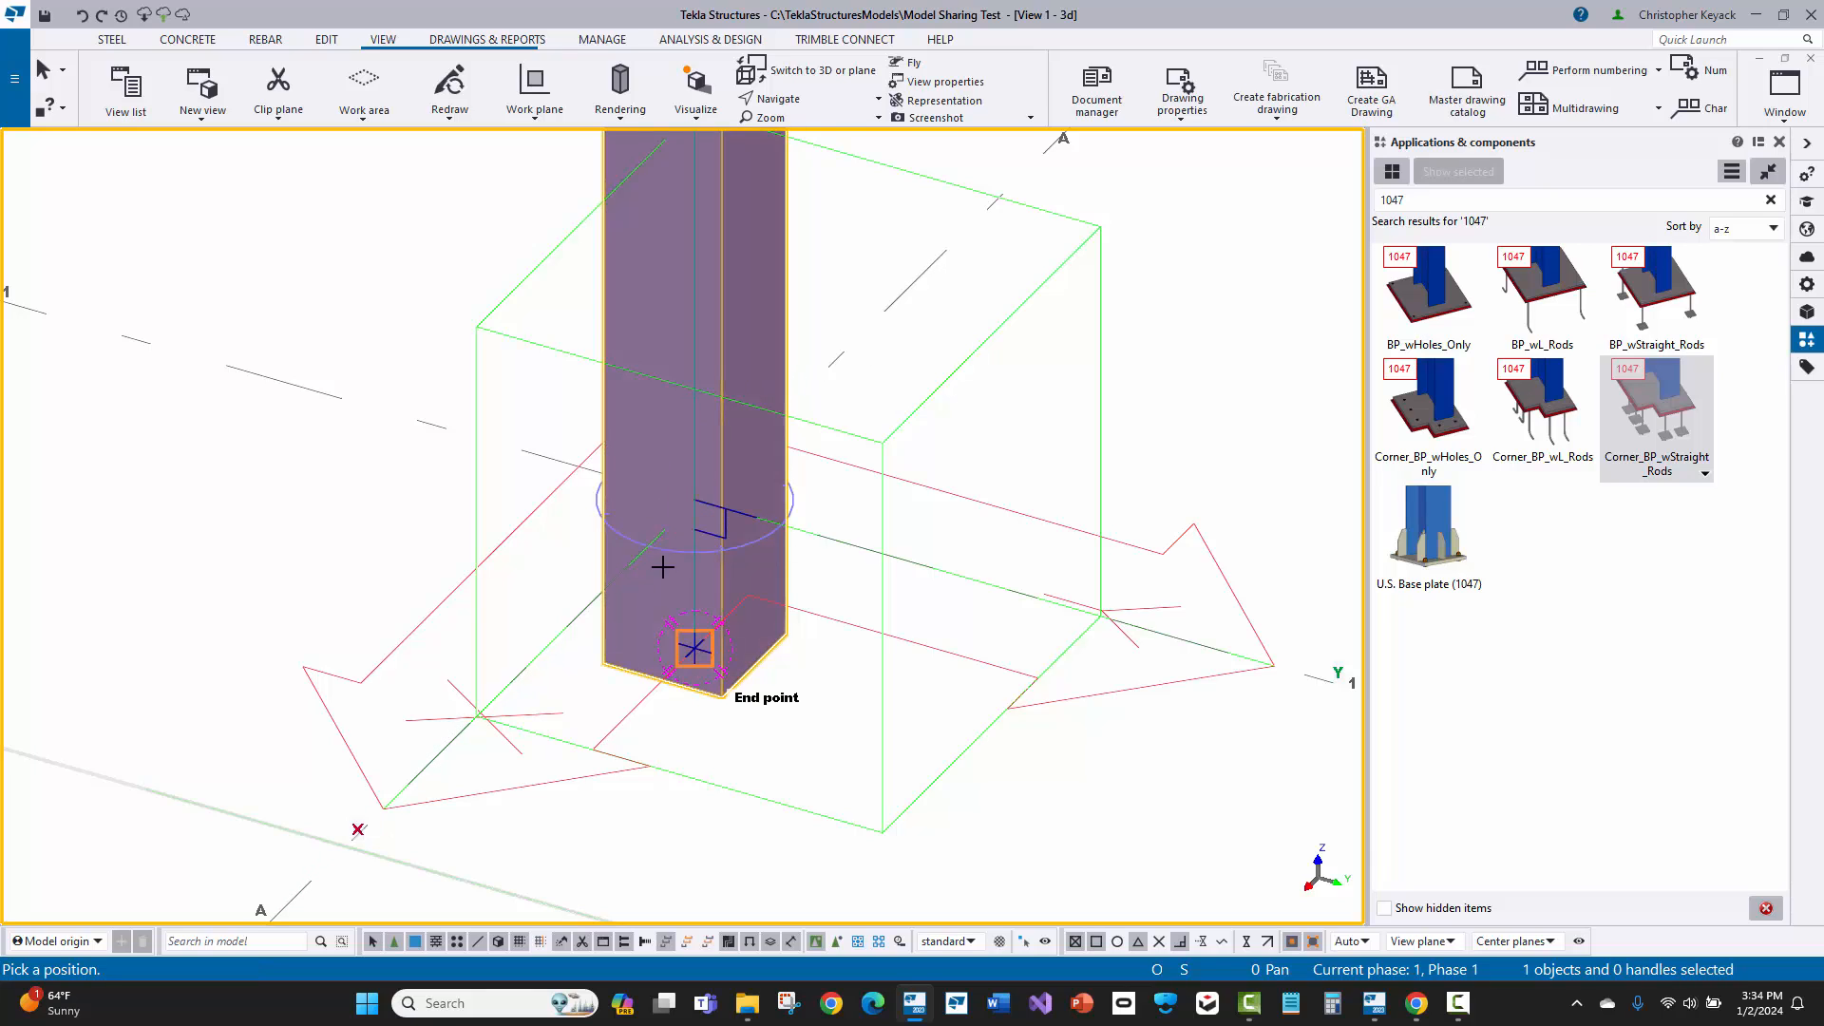
{"action": "left_click", "coordinate": [686, 635]}
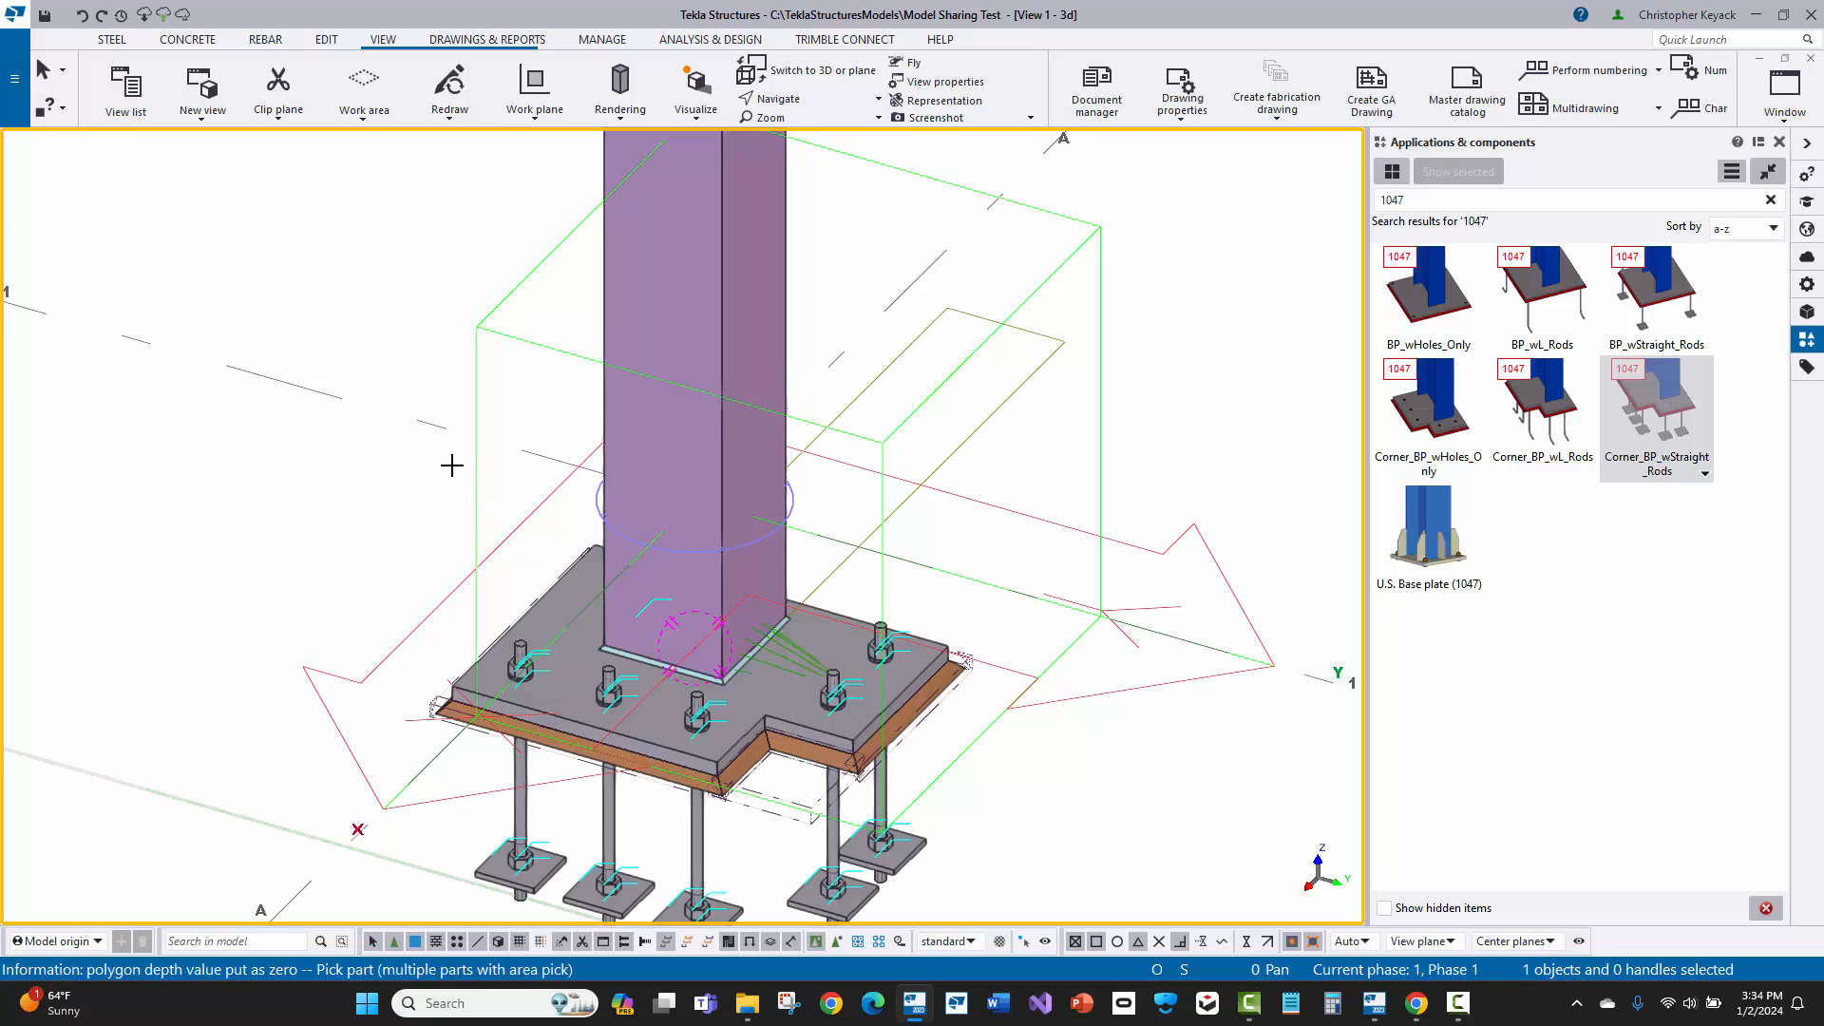
{"action": "right_click", "coordinate": [380, 461]}
{"action": "left_click", "coordinate": [414, 479]}
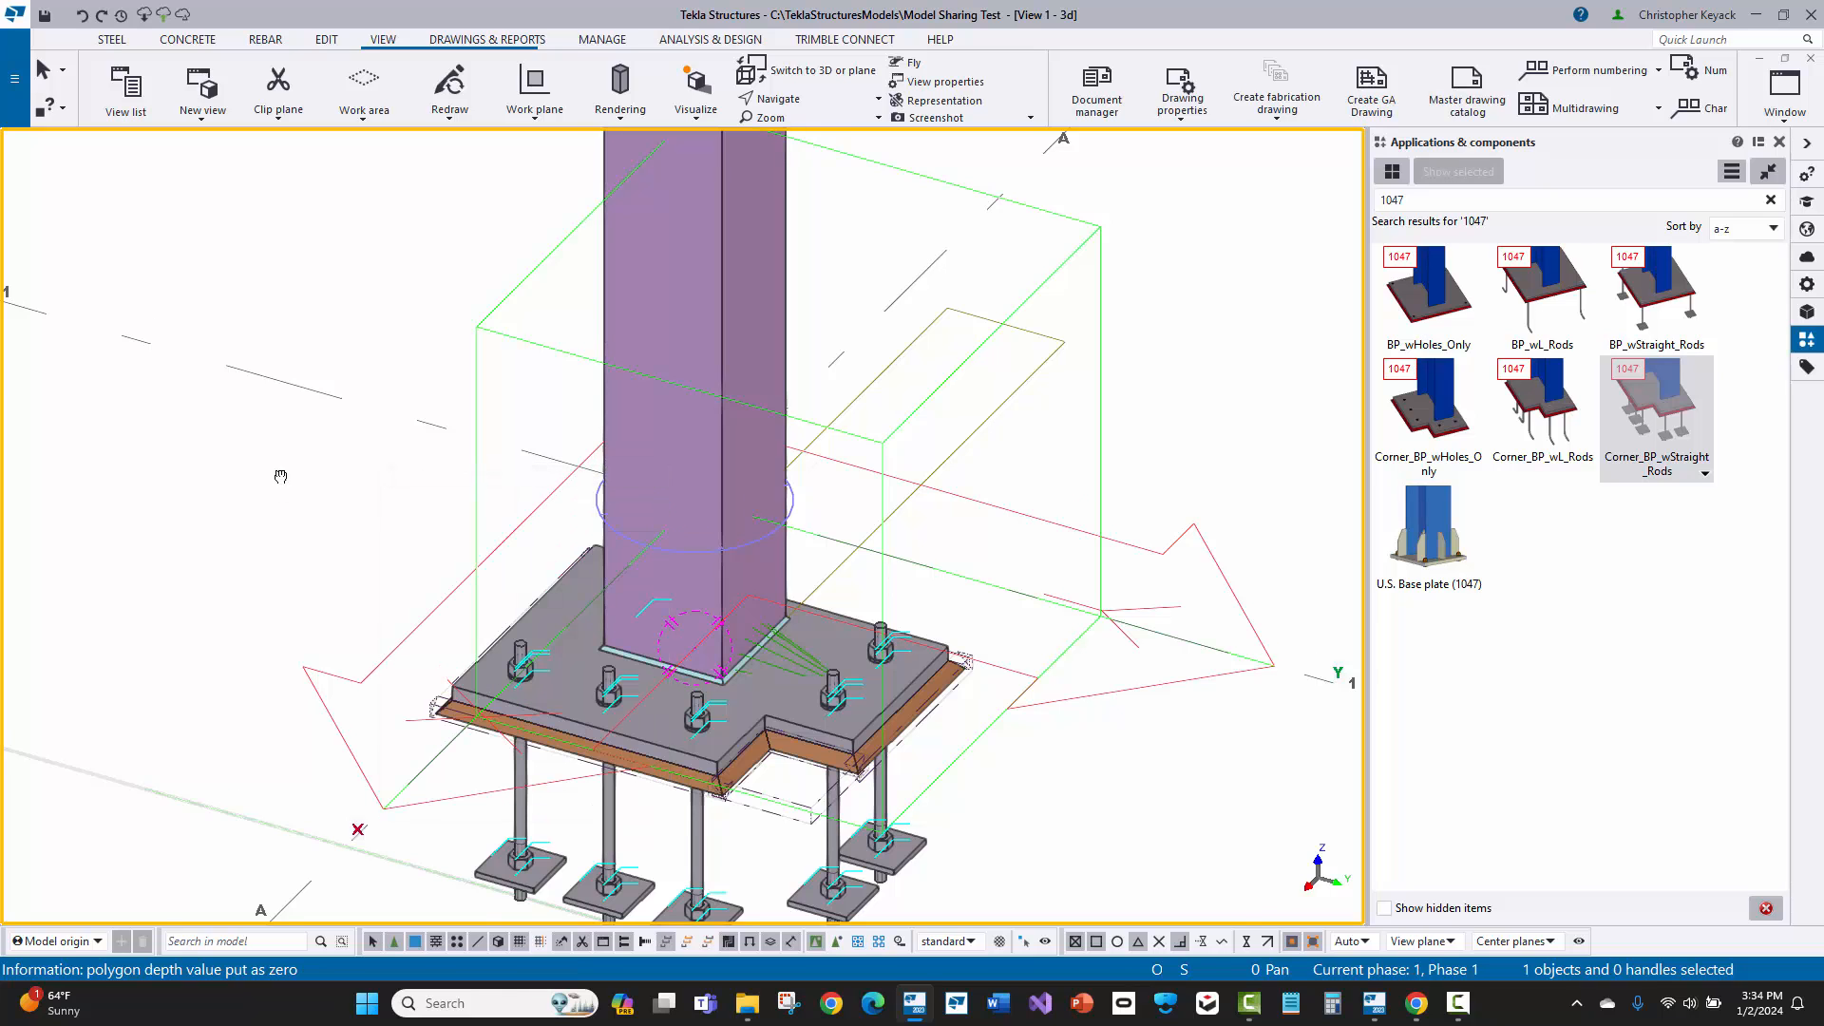
Step: Open the properties of the column's base plate component and examine the two corner cut dimensions against the model
{"action": "middle_click_drag", "start_coordinate": [280, 476], "coordinate": [290, 348]}
{"action": "scroll", "coordinate": [448, 466], "scroll_direction": "up", "scroll_amount": 1}
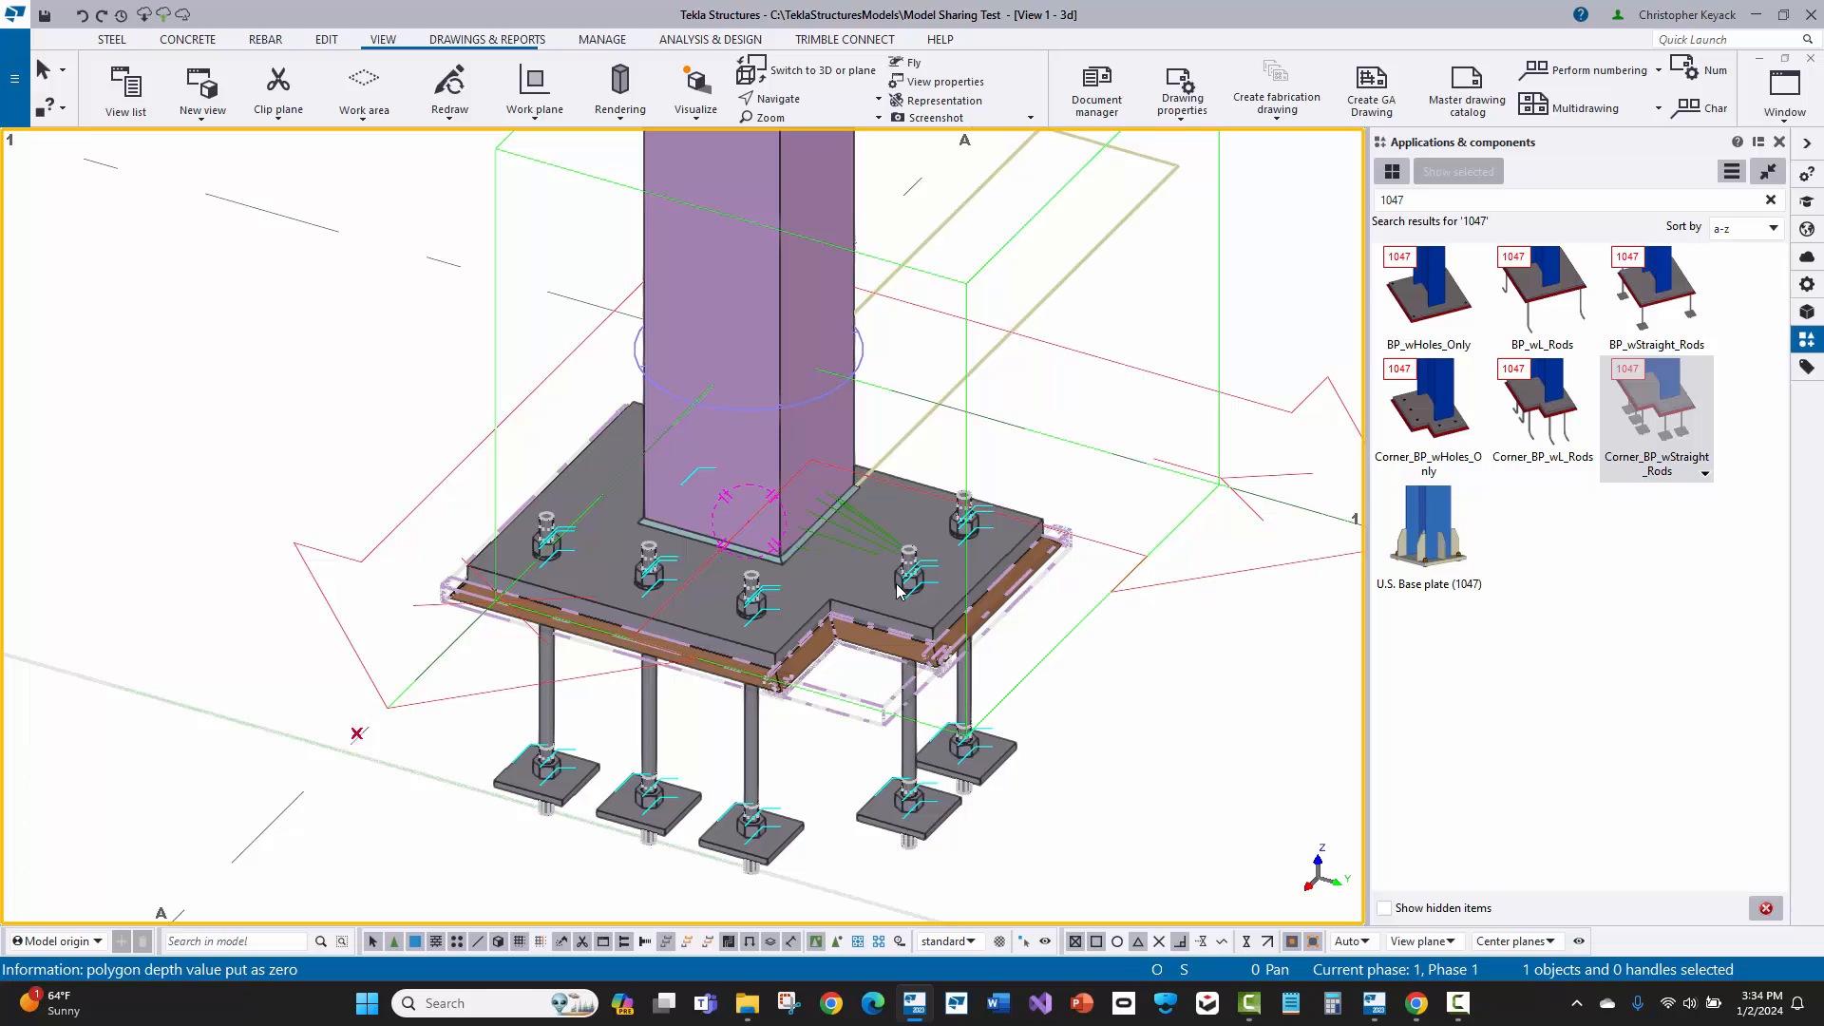
{"action": "left_click", "coordinate": [831, 565]}
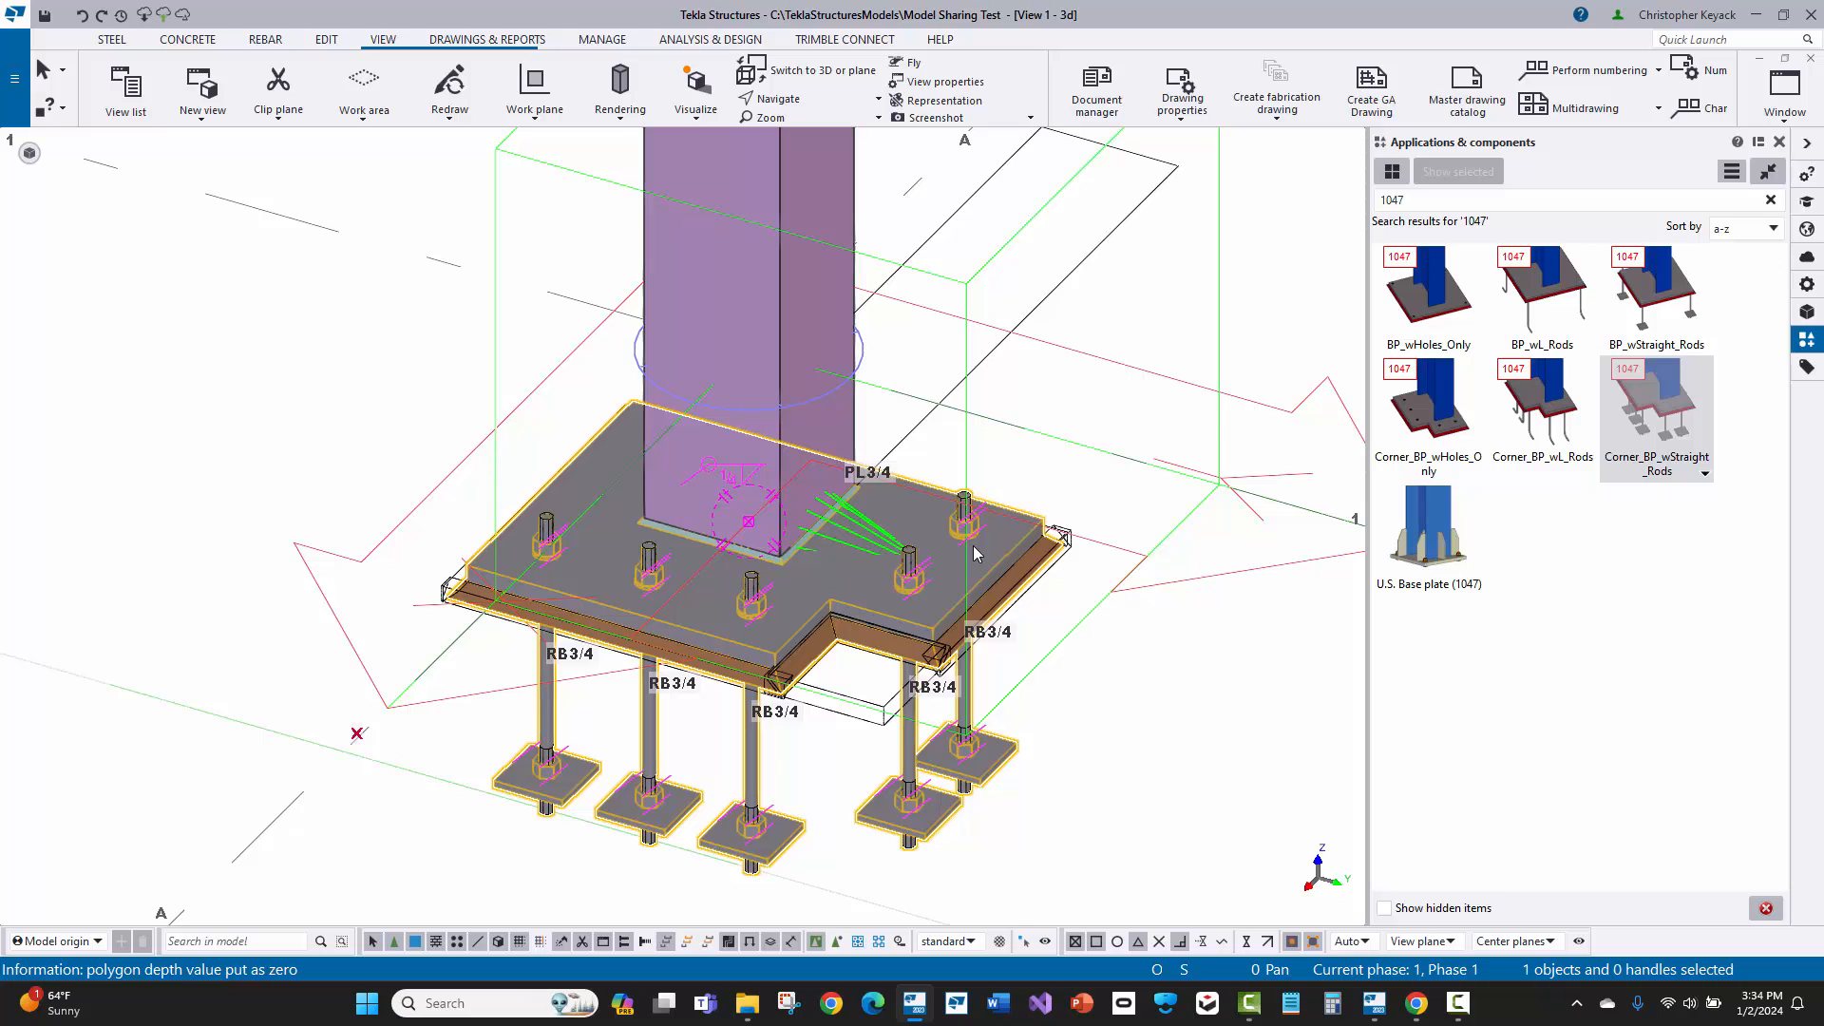
{"action": "double_click", "coordinate": [853, 538]}
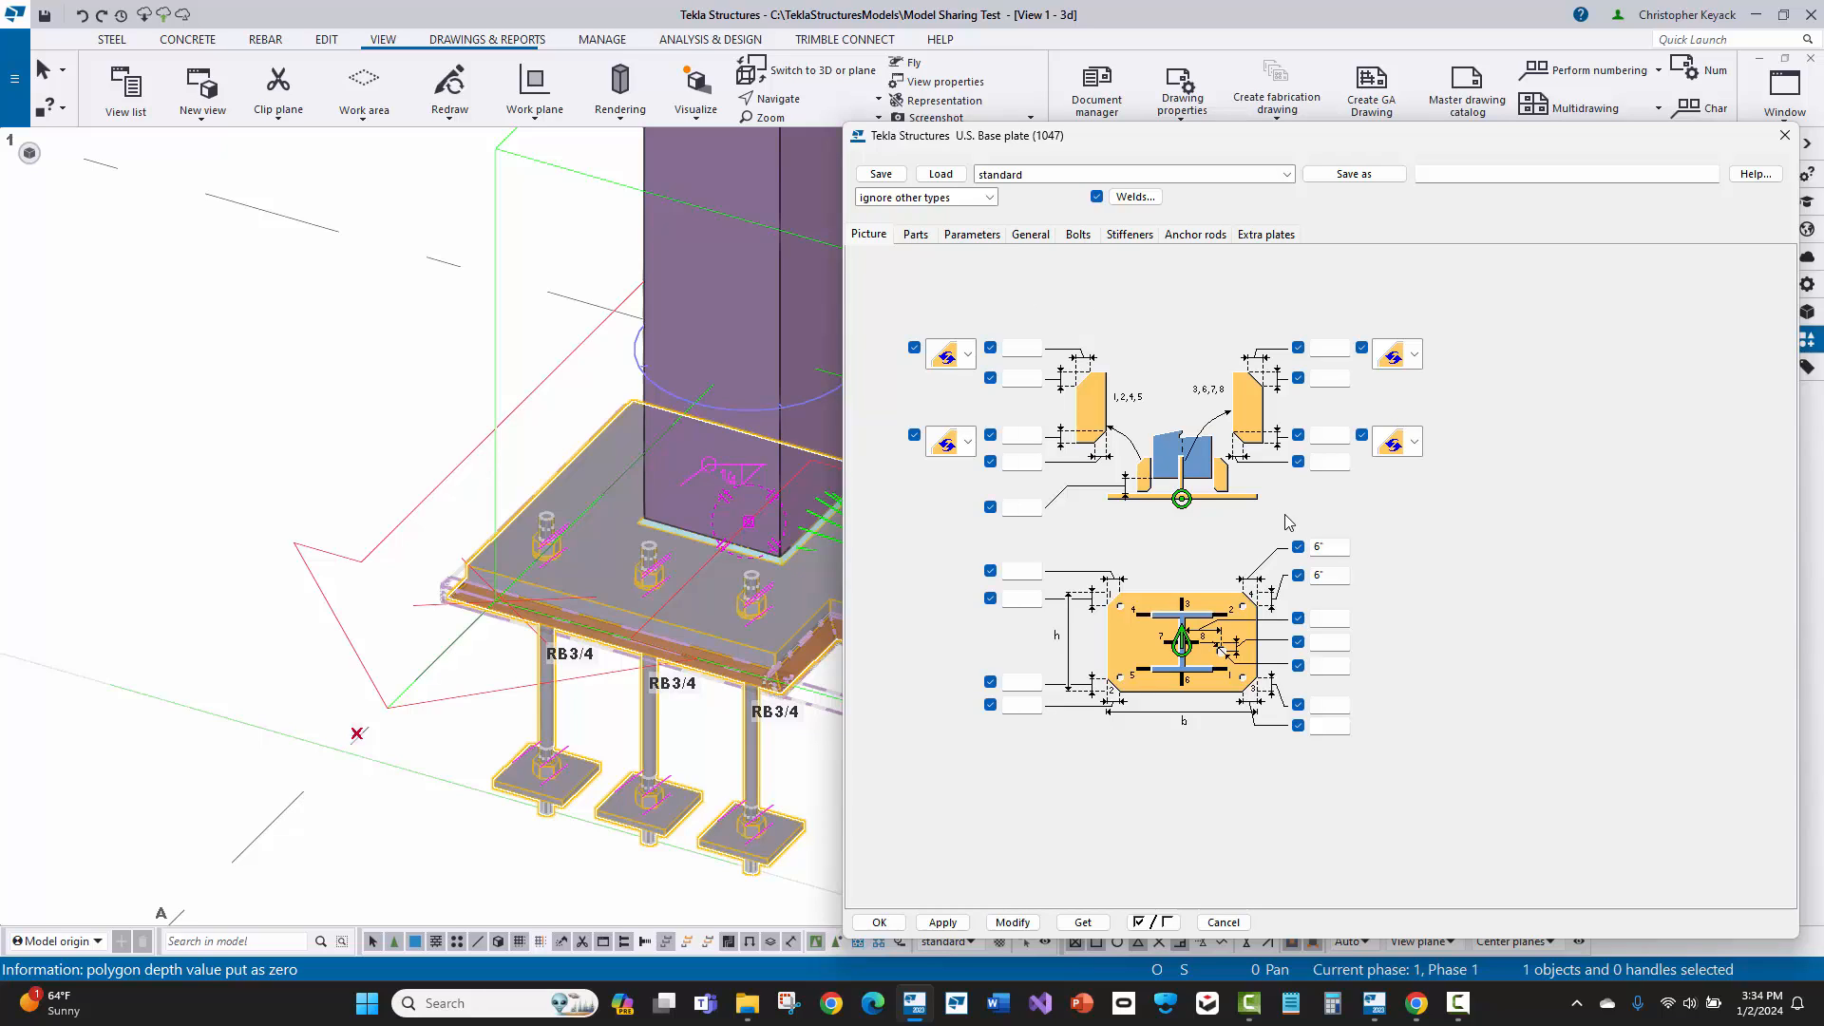
{"action": "double_click", "coordinate": [1332, 547]}
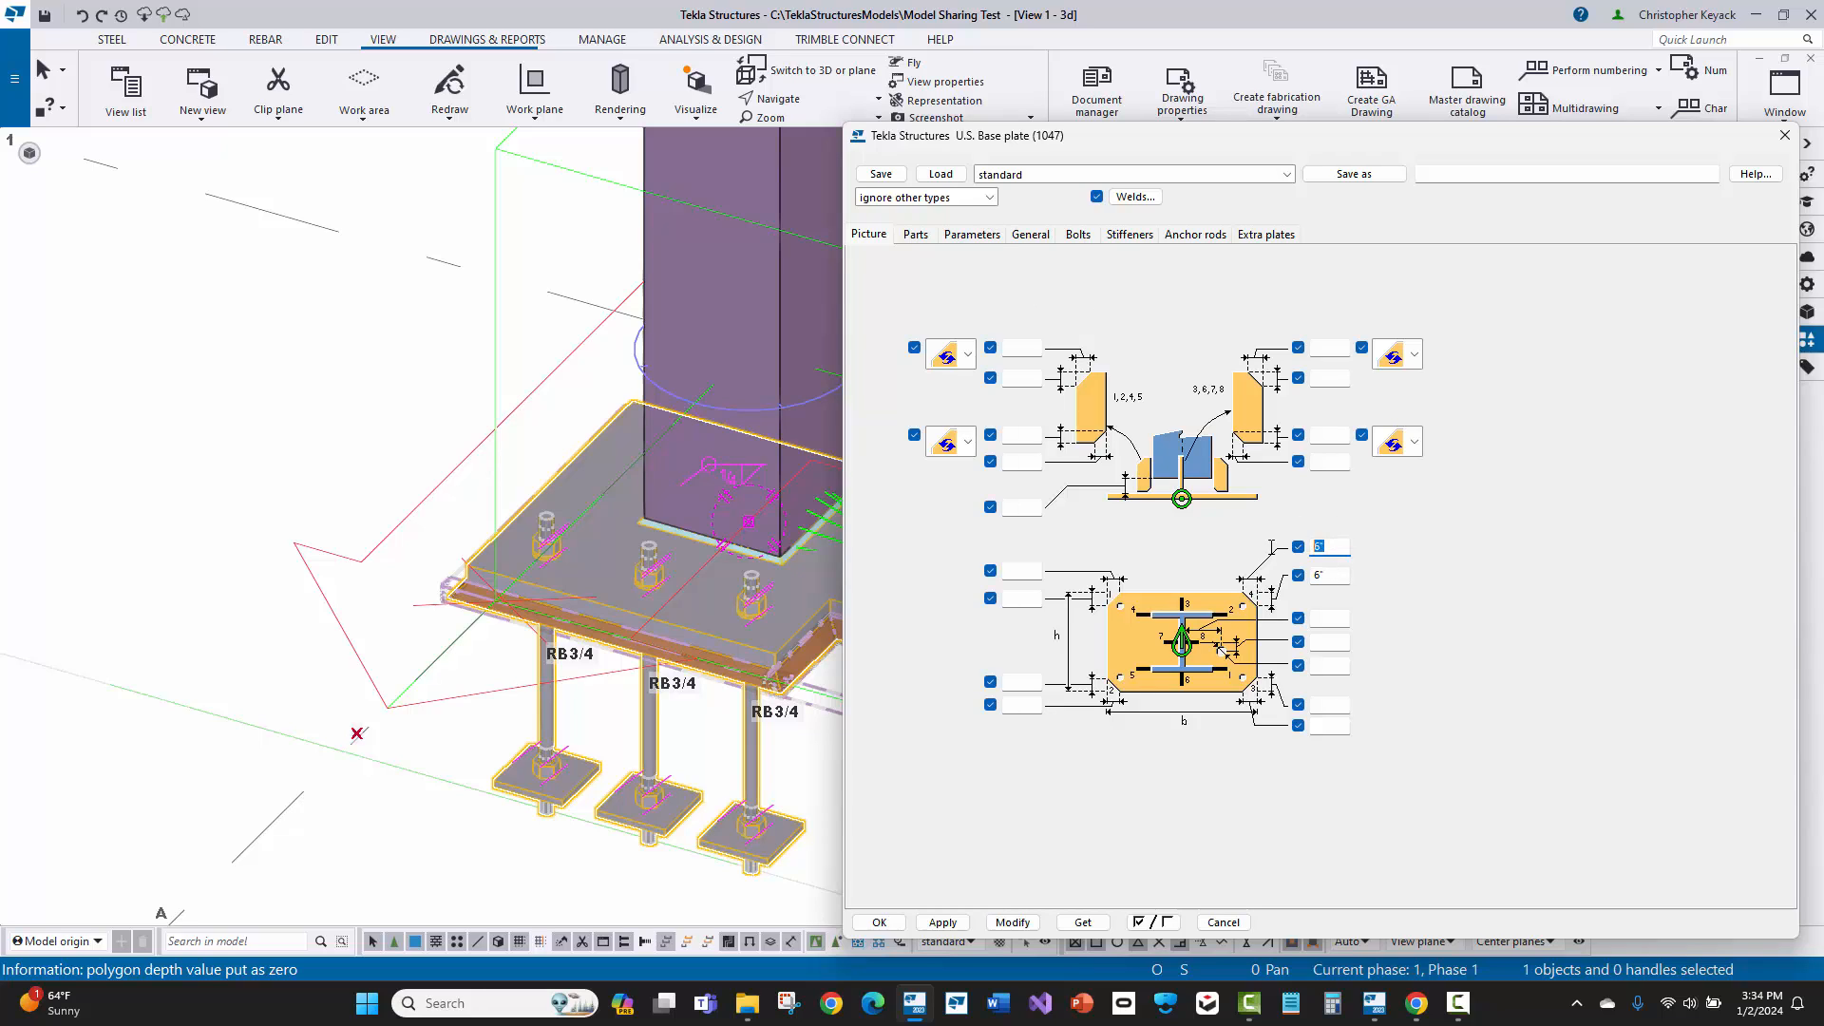
{"action": "double_click", "coordinate": [1333, 575]}
{"action": "middle_click_drag", "start_coordinate": [835, 648], "coordinate": [534, 627]}
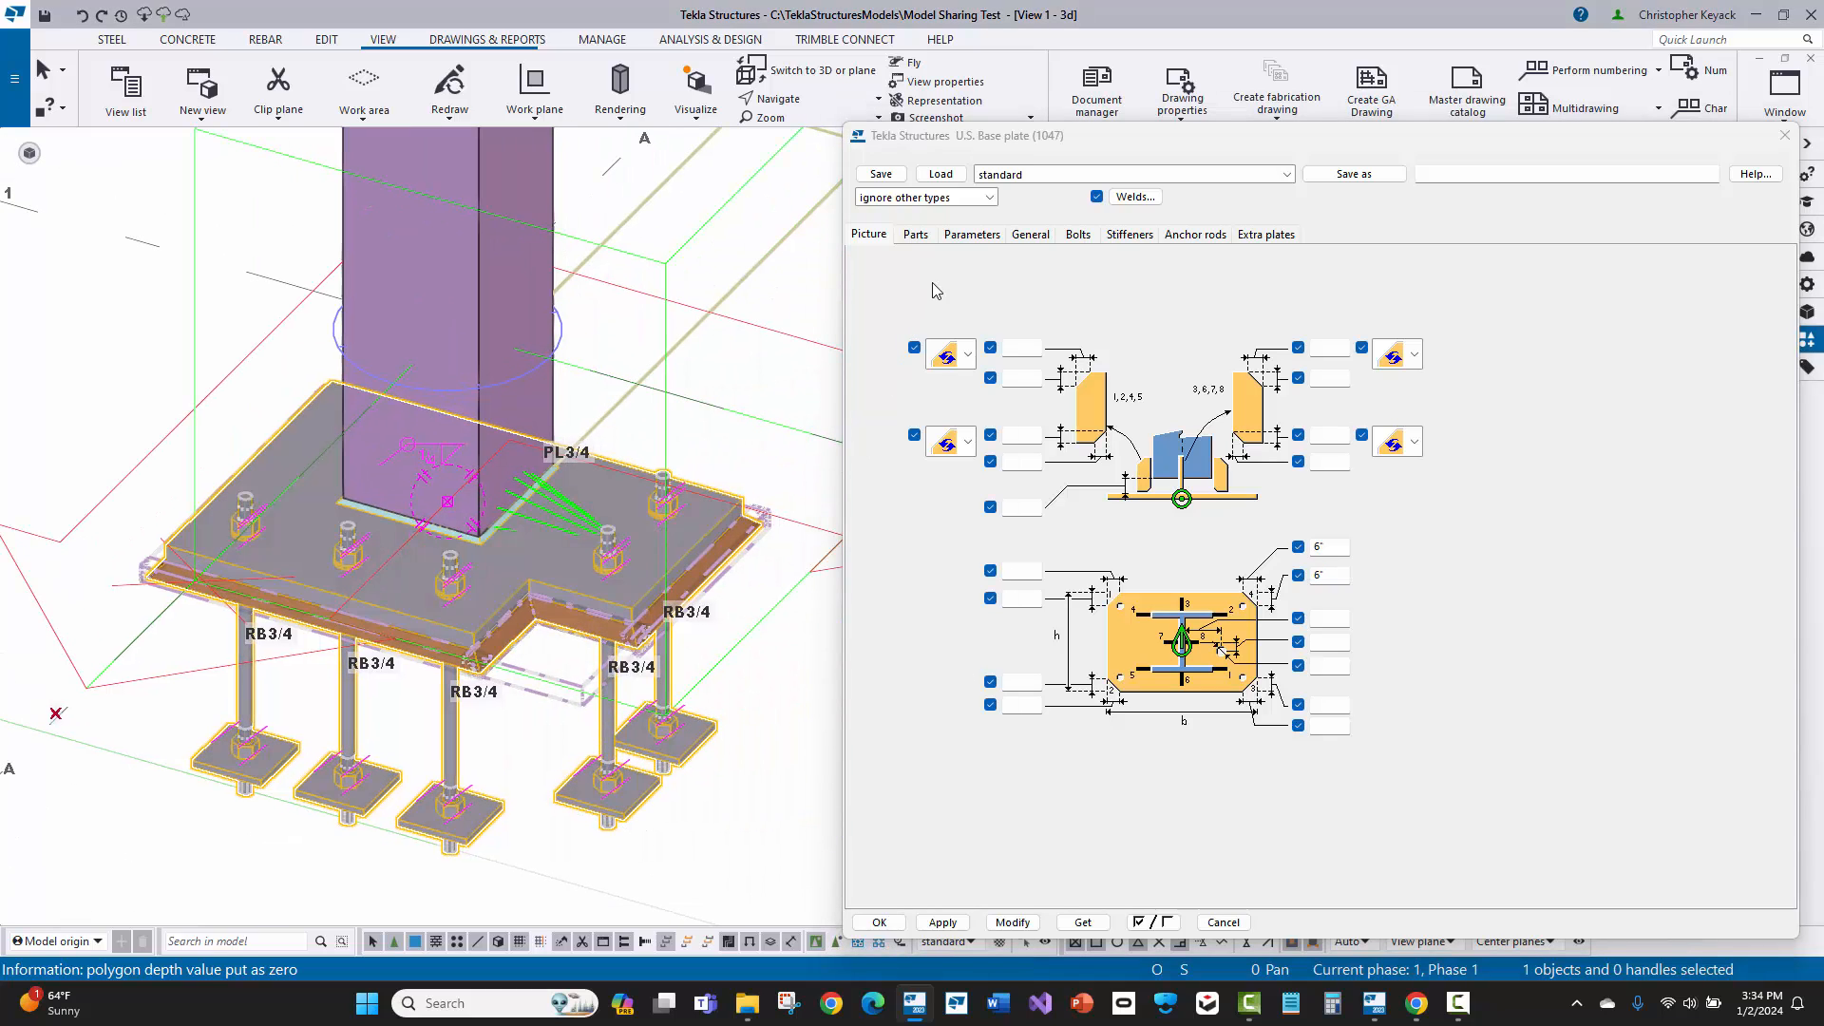
Step: Examine the base plate's part sizes, the square cut corner number and the eliminated bolt numbers
{"action": "left_click", "coordinate": [926, 238]}
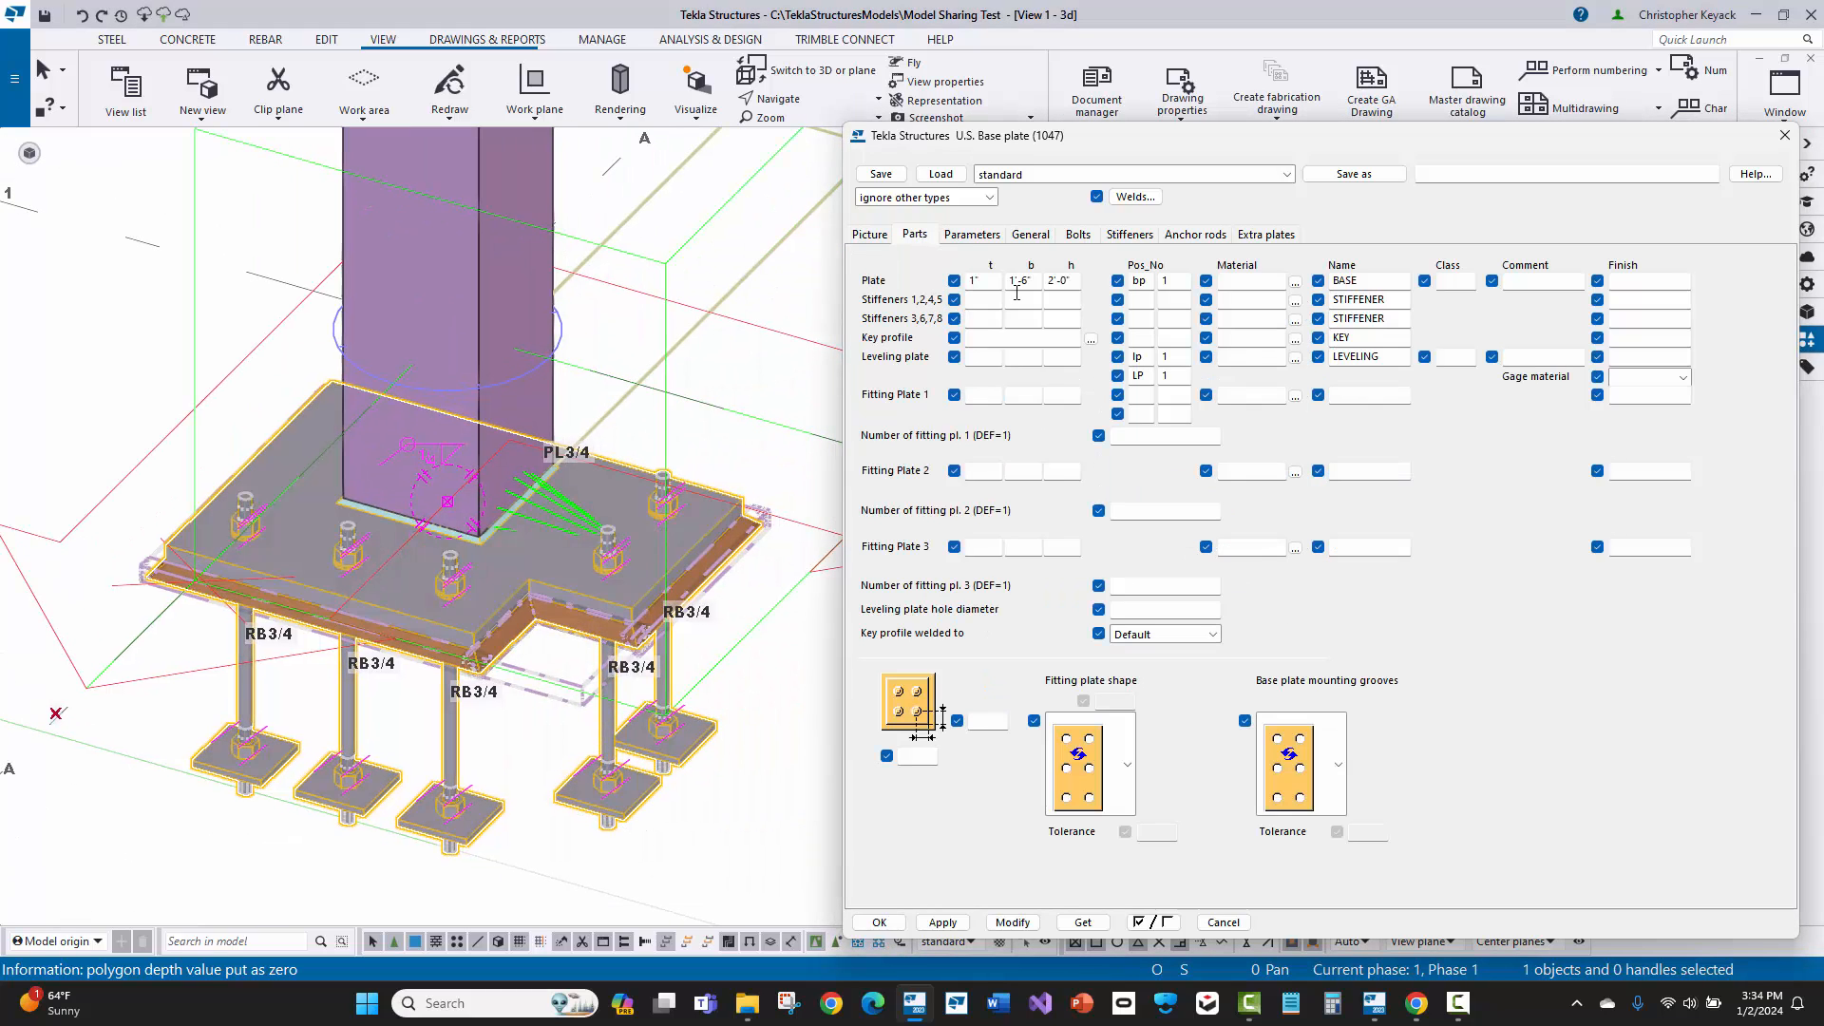
{"action": "left_click", "coordinate": [981, 238]}
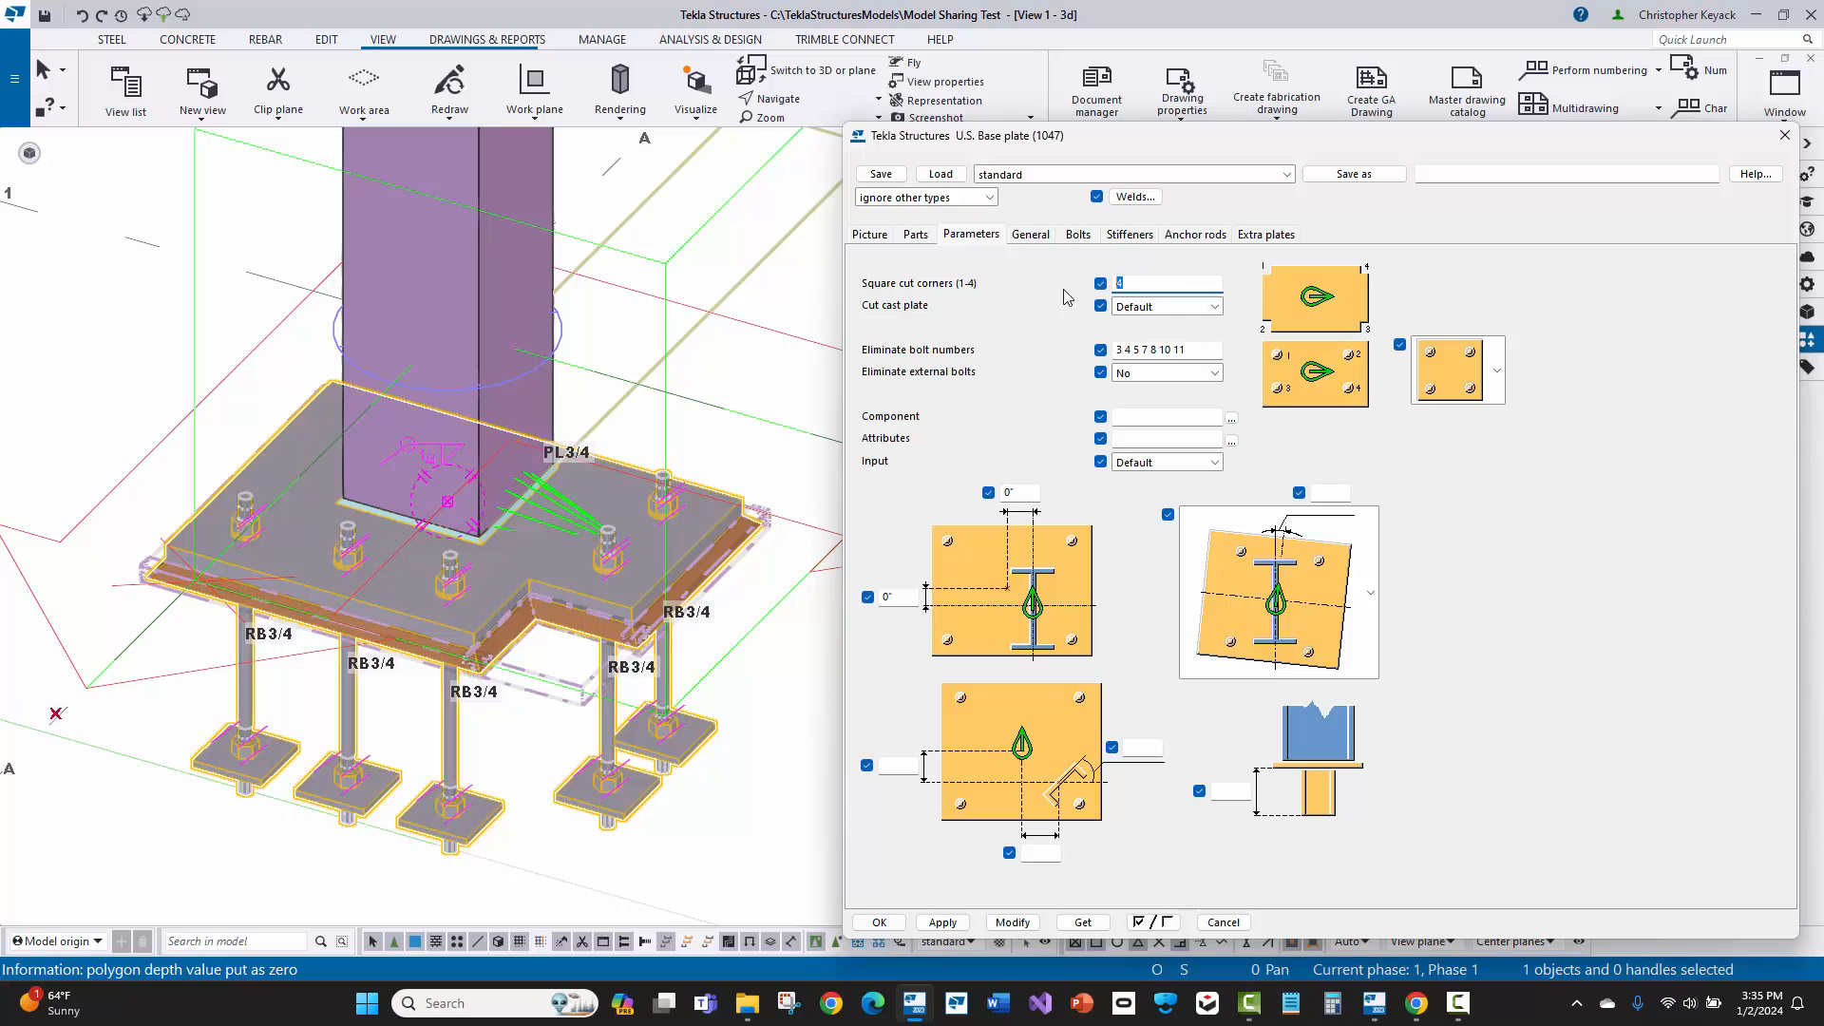
{"action": "left_click", "coordinate": [866, 237]}
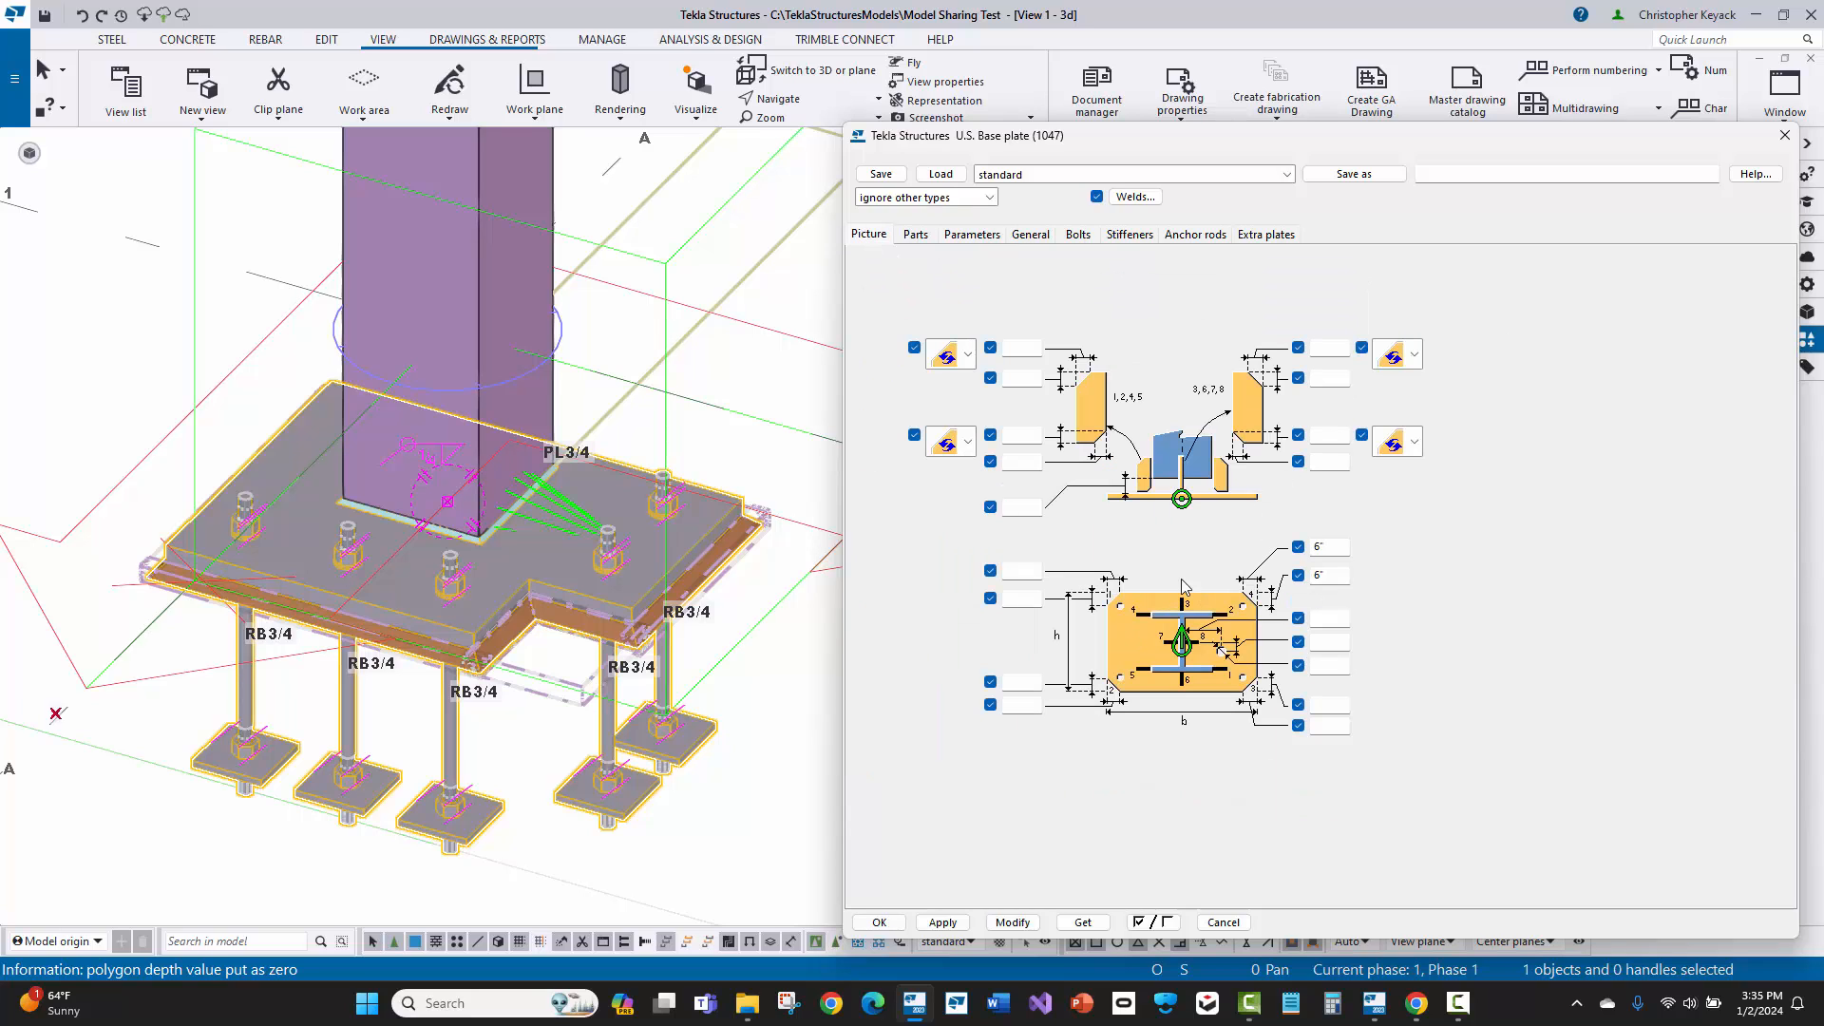
{"action": "left_click", "coordinate": [971, 235]}
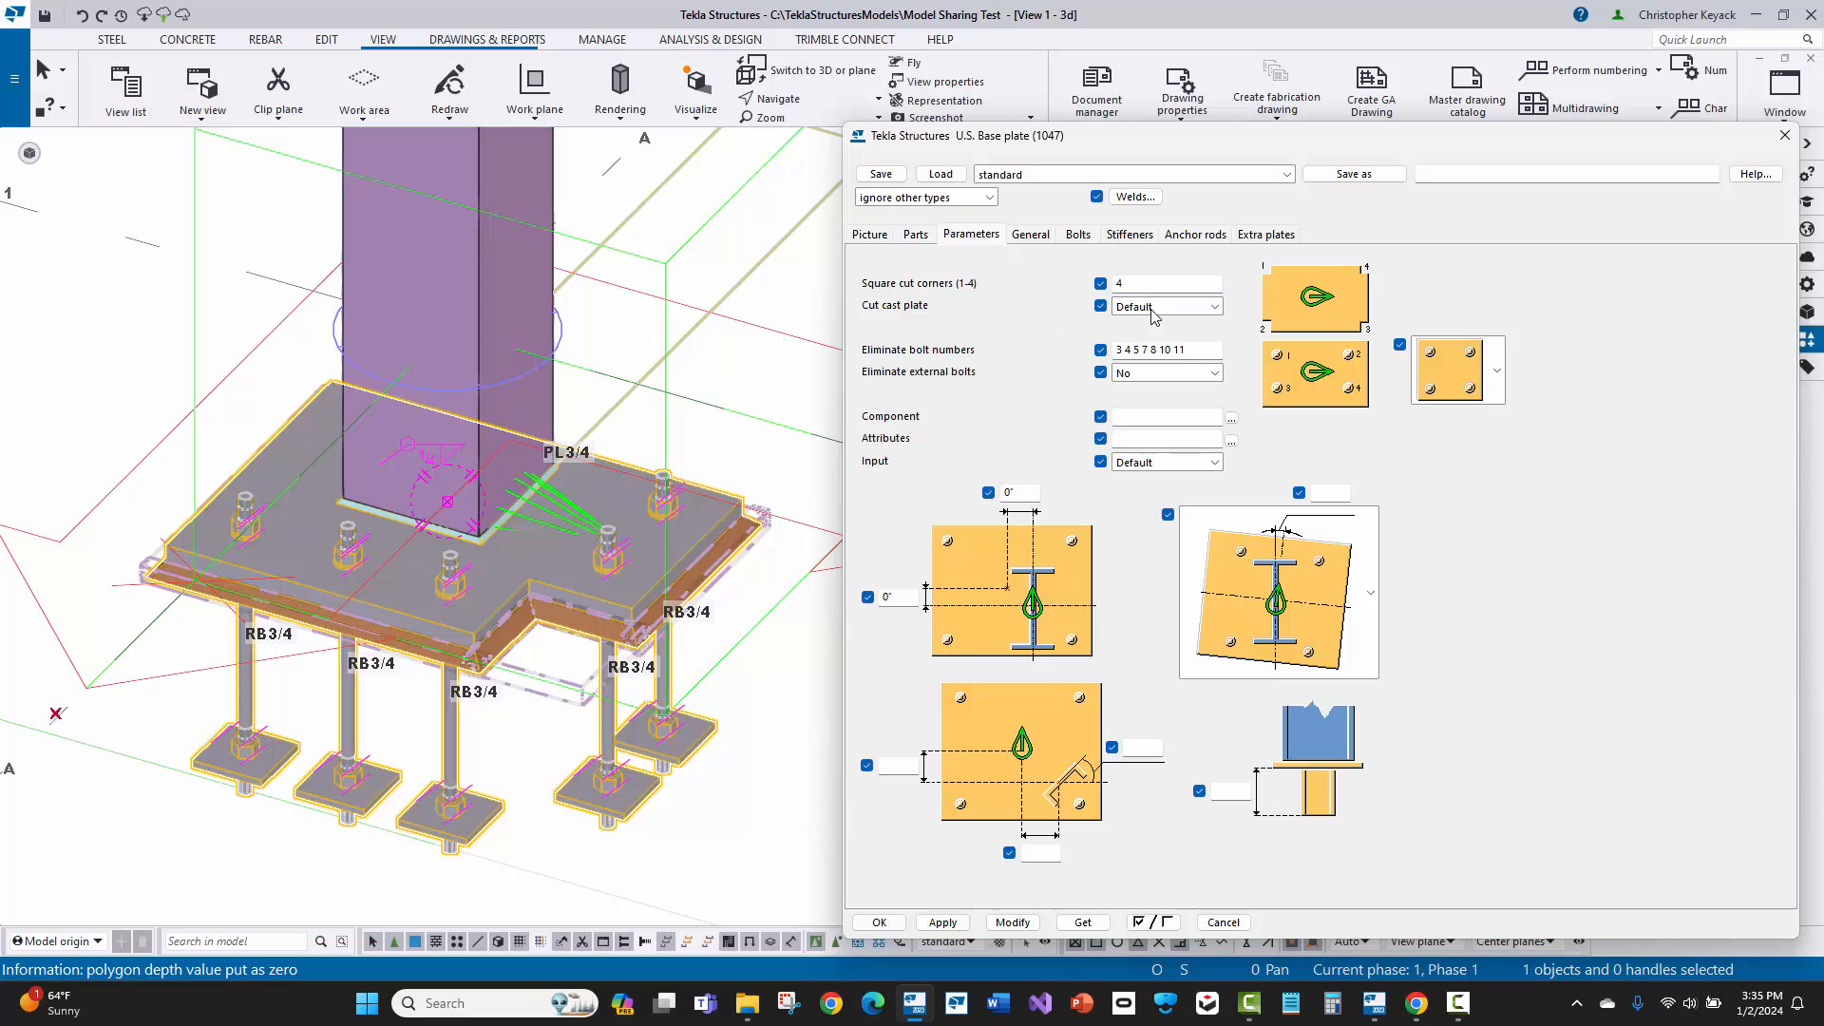
{"action": "left_click", "coordinate": [1194, 352]}
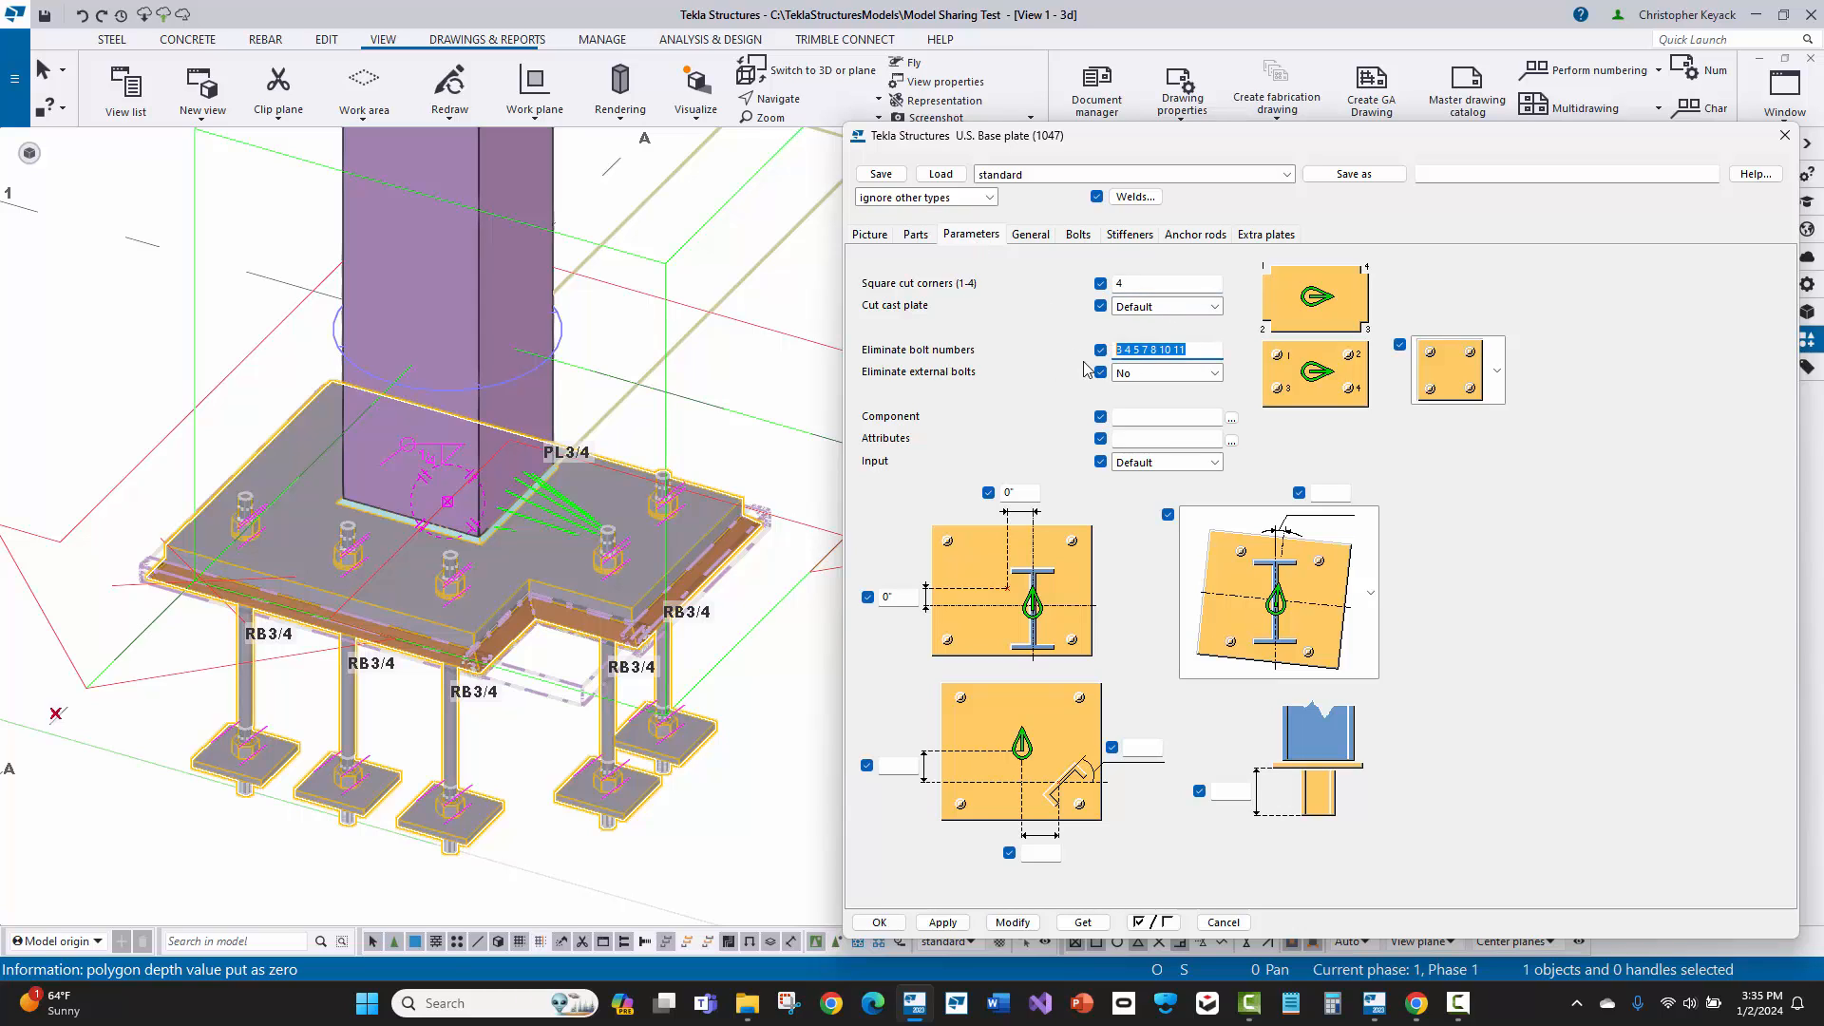
{"action": "left_click", "coordinate": [1195, 349]}
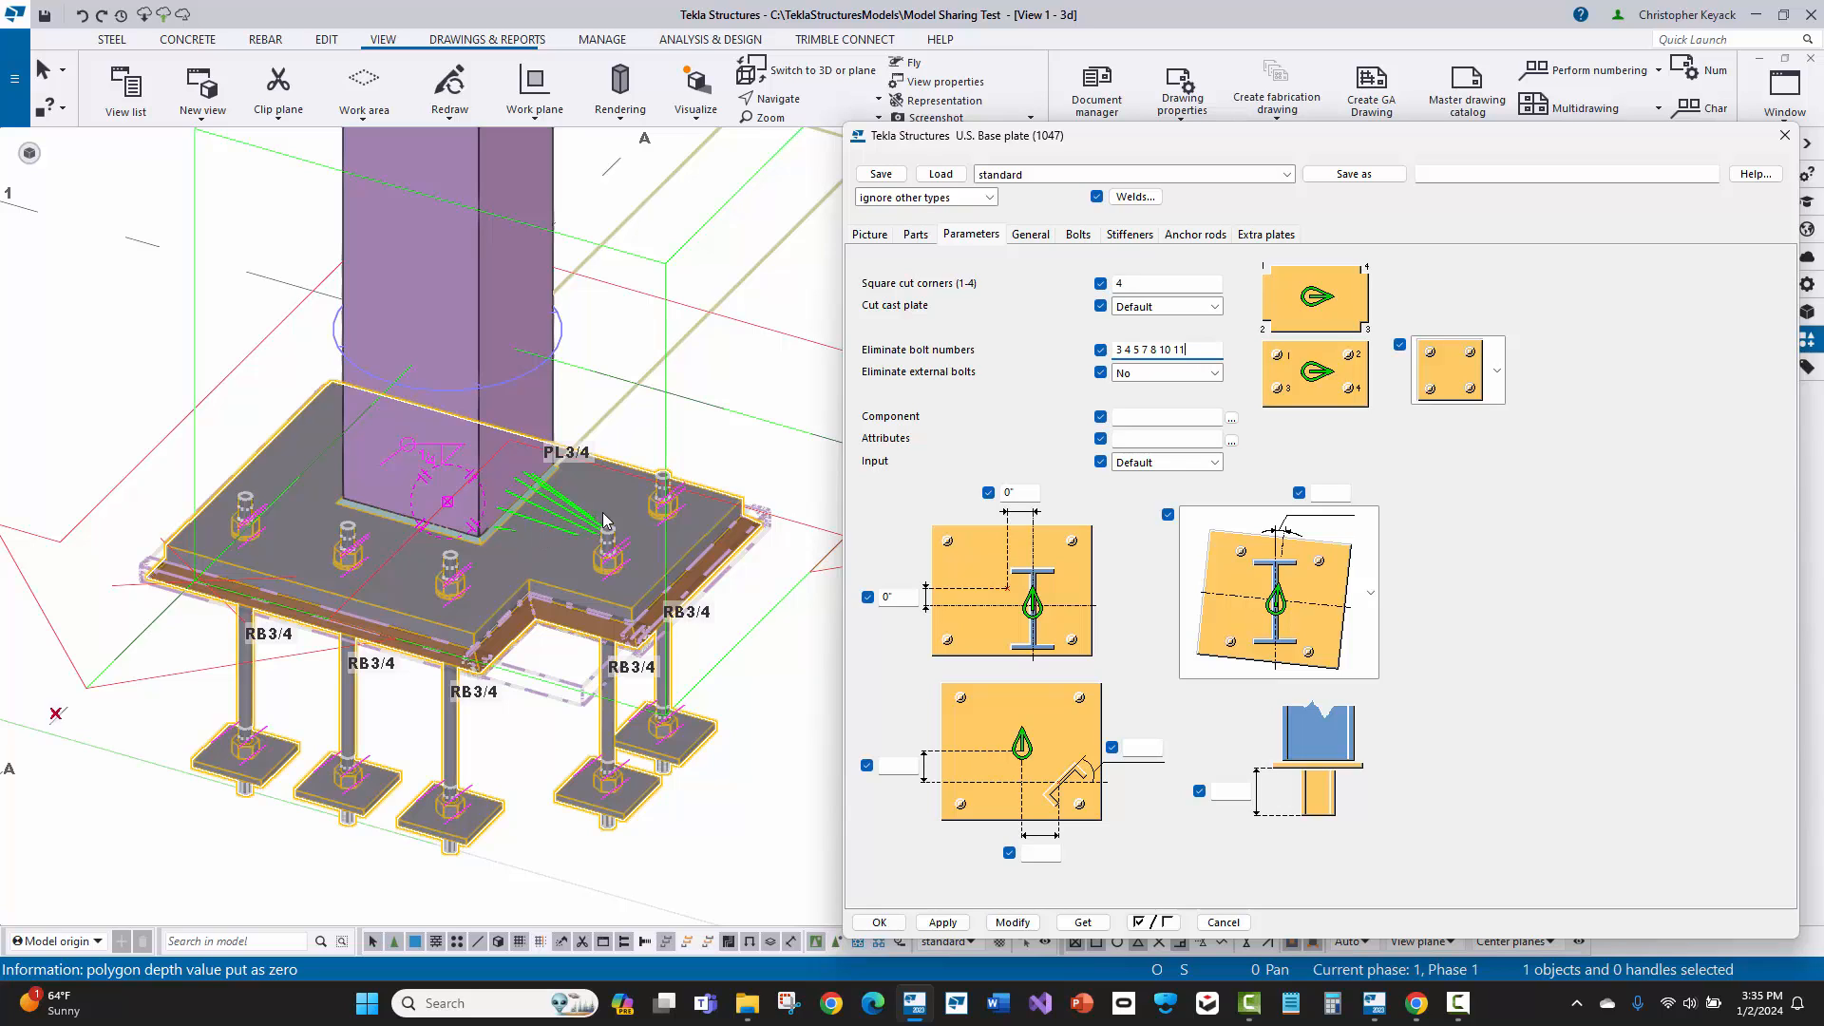
Step: Examine the base plate's bolt spacing and offset settings, and close its properties without modifying the component
{"action": "left_click", "coordinate": [1072, 238]}
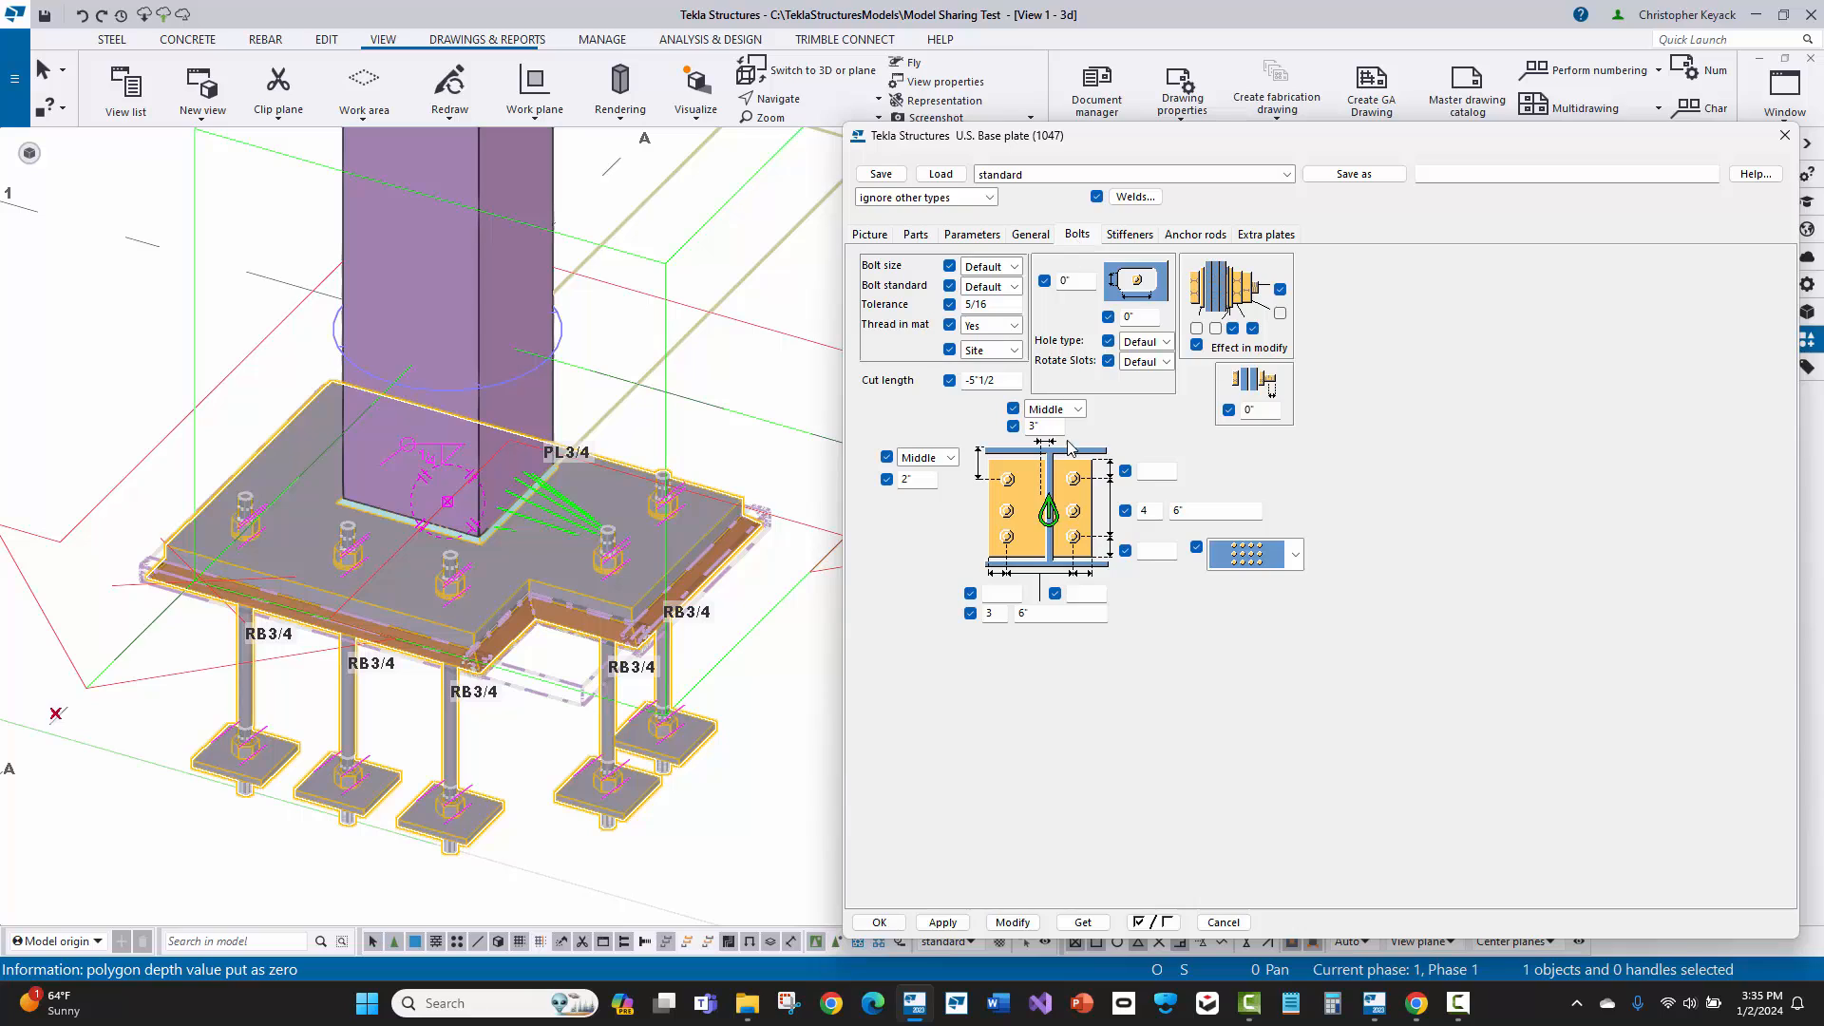
{"action": "double_click", "coordinate": [907, 478]}
{"action": "left_click", "coordinate": [923, 480]}
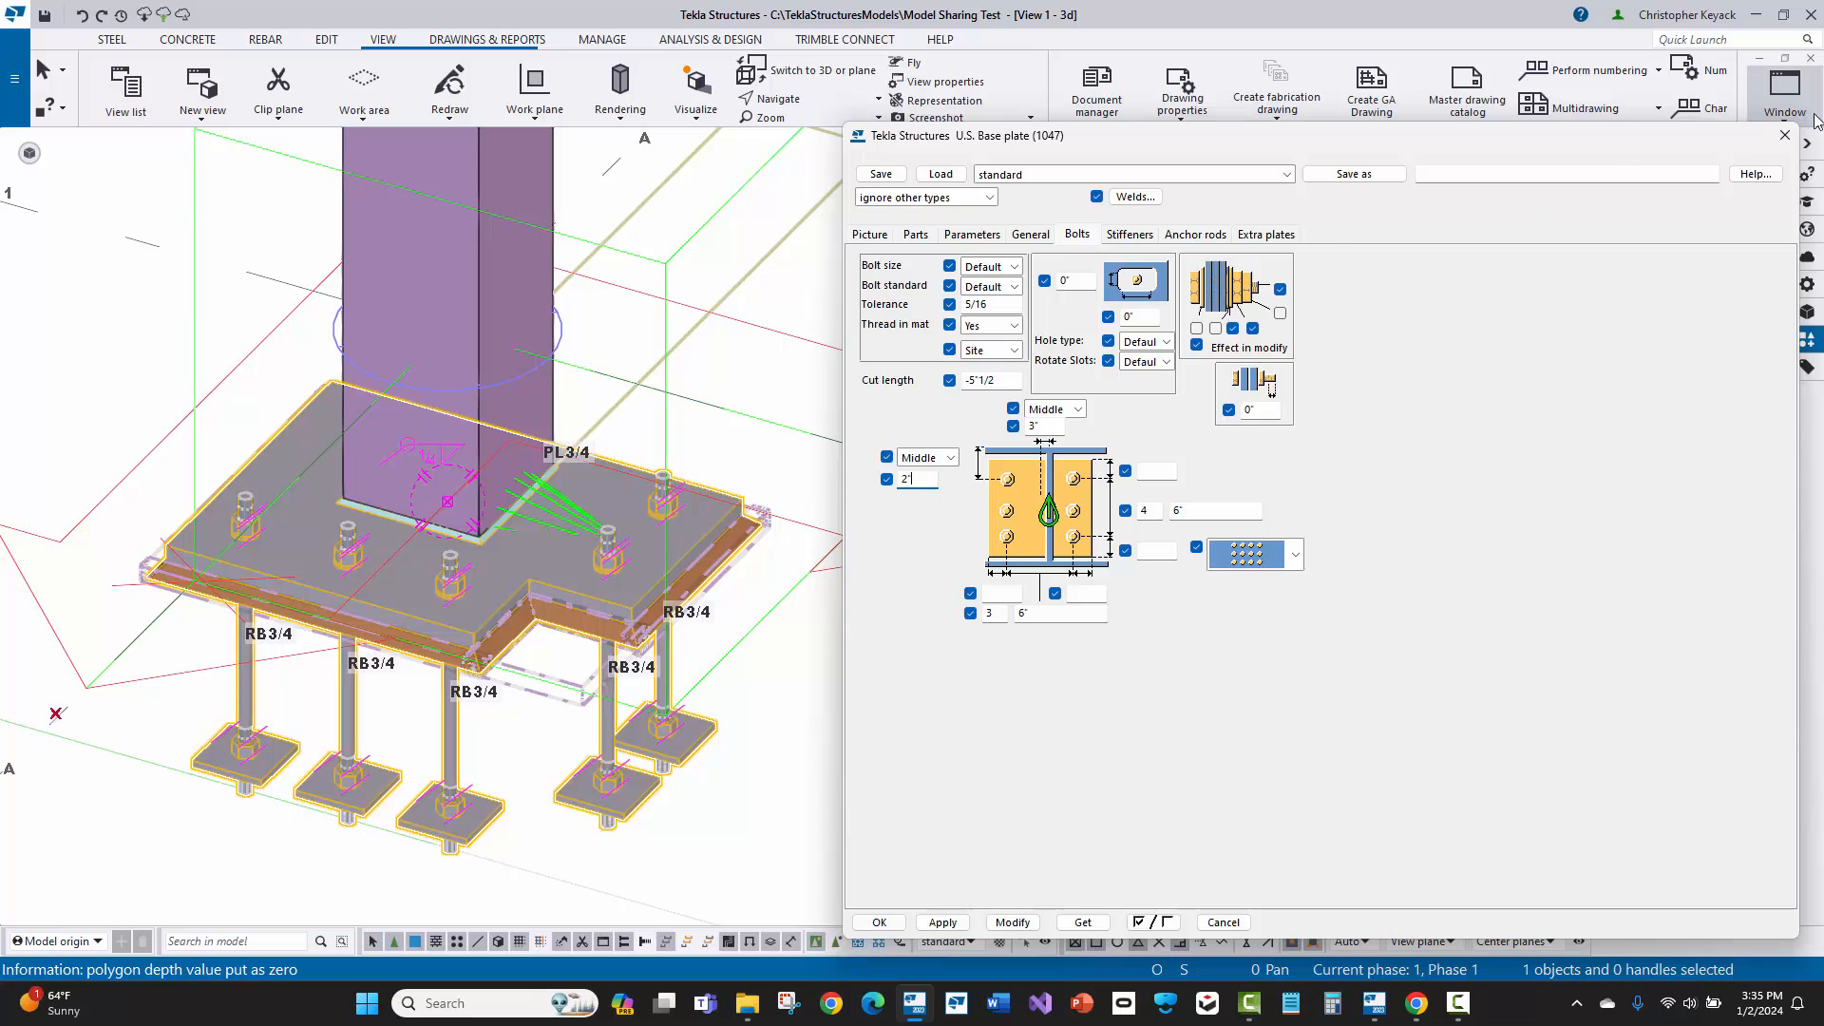
{"action": "left_click", "coordinate": [1782, 137]}
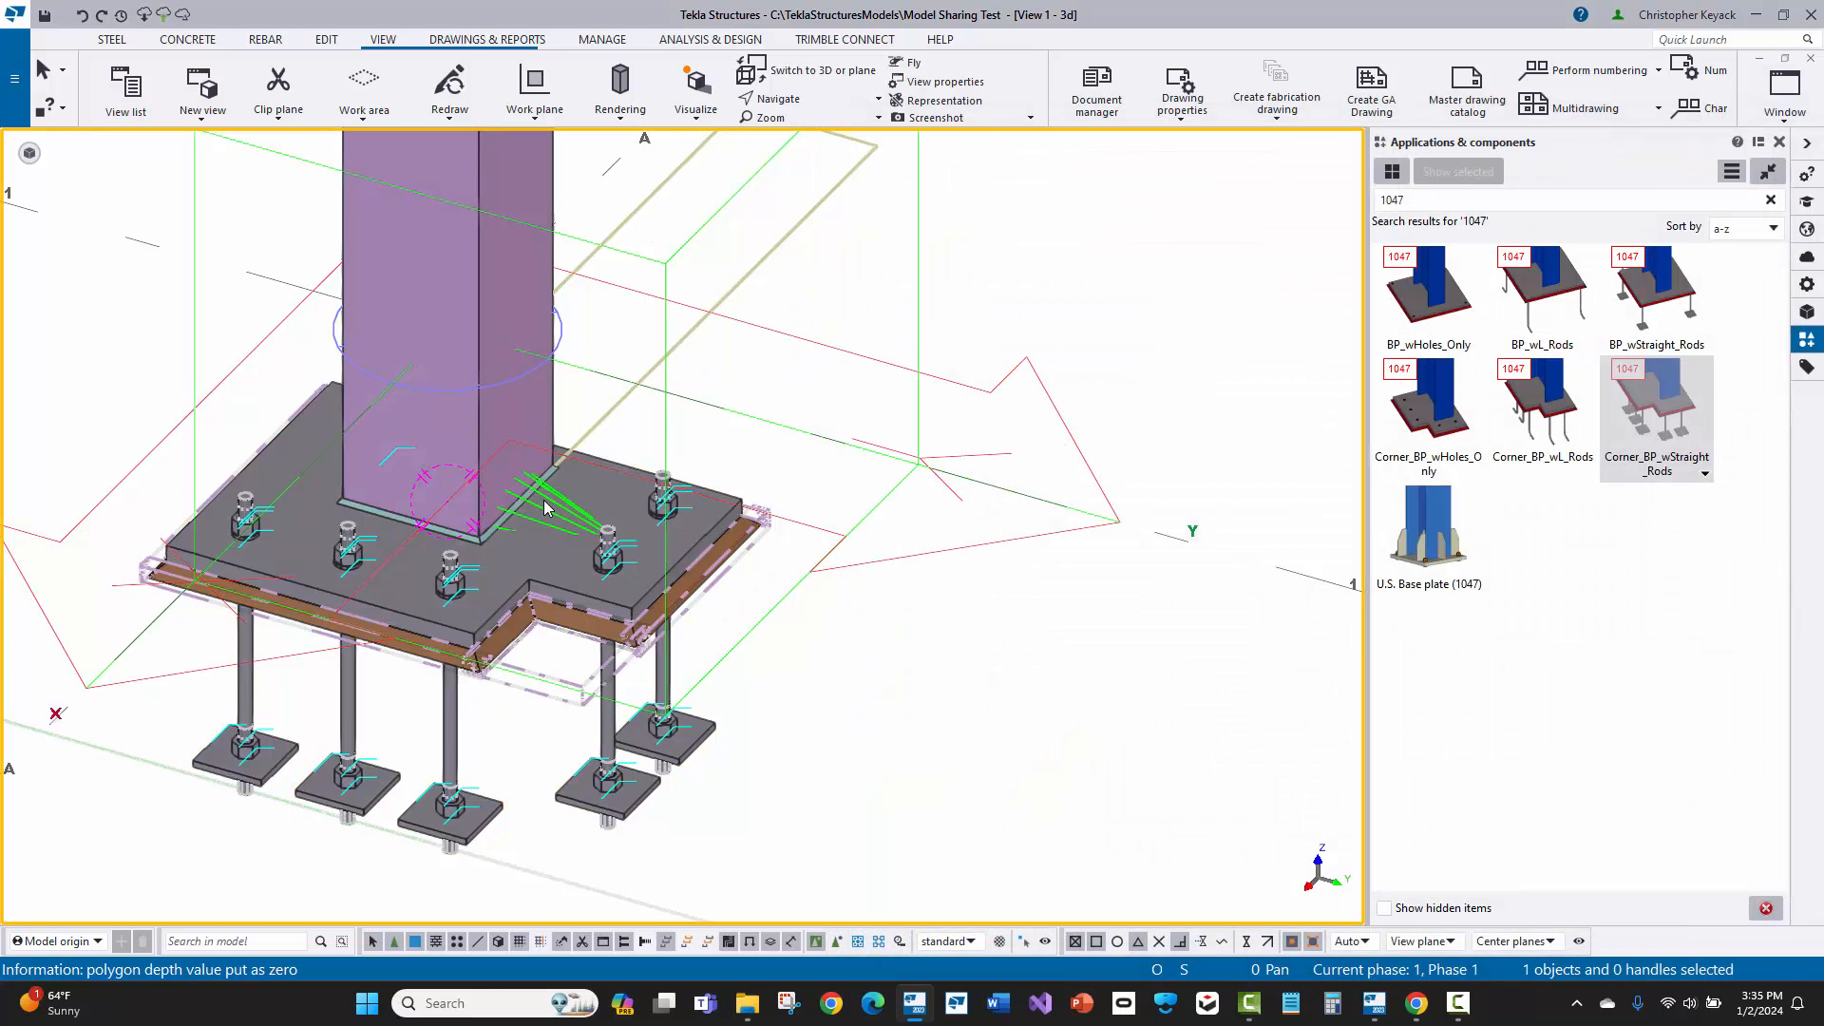
Step: Delete the base plate component from the bottom of the column
{"action": "key", "text": "Delete"}
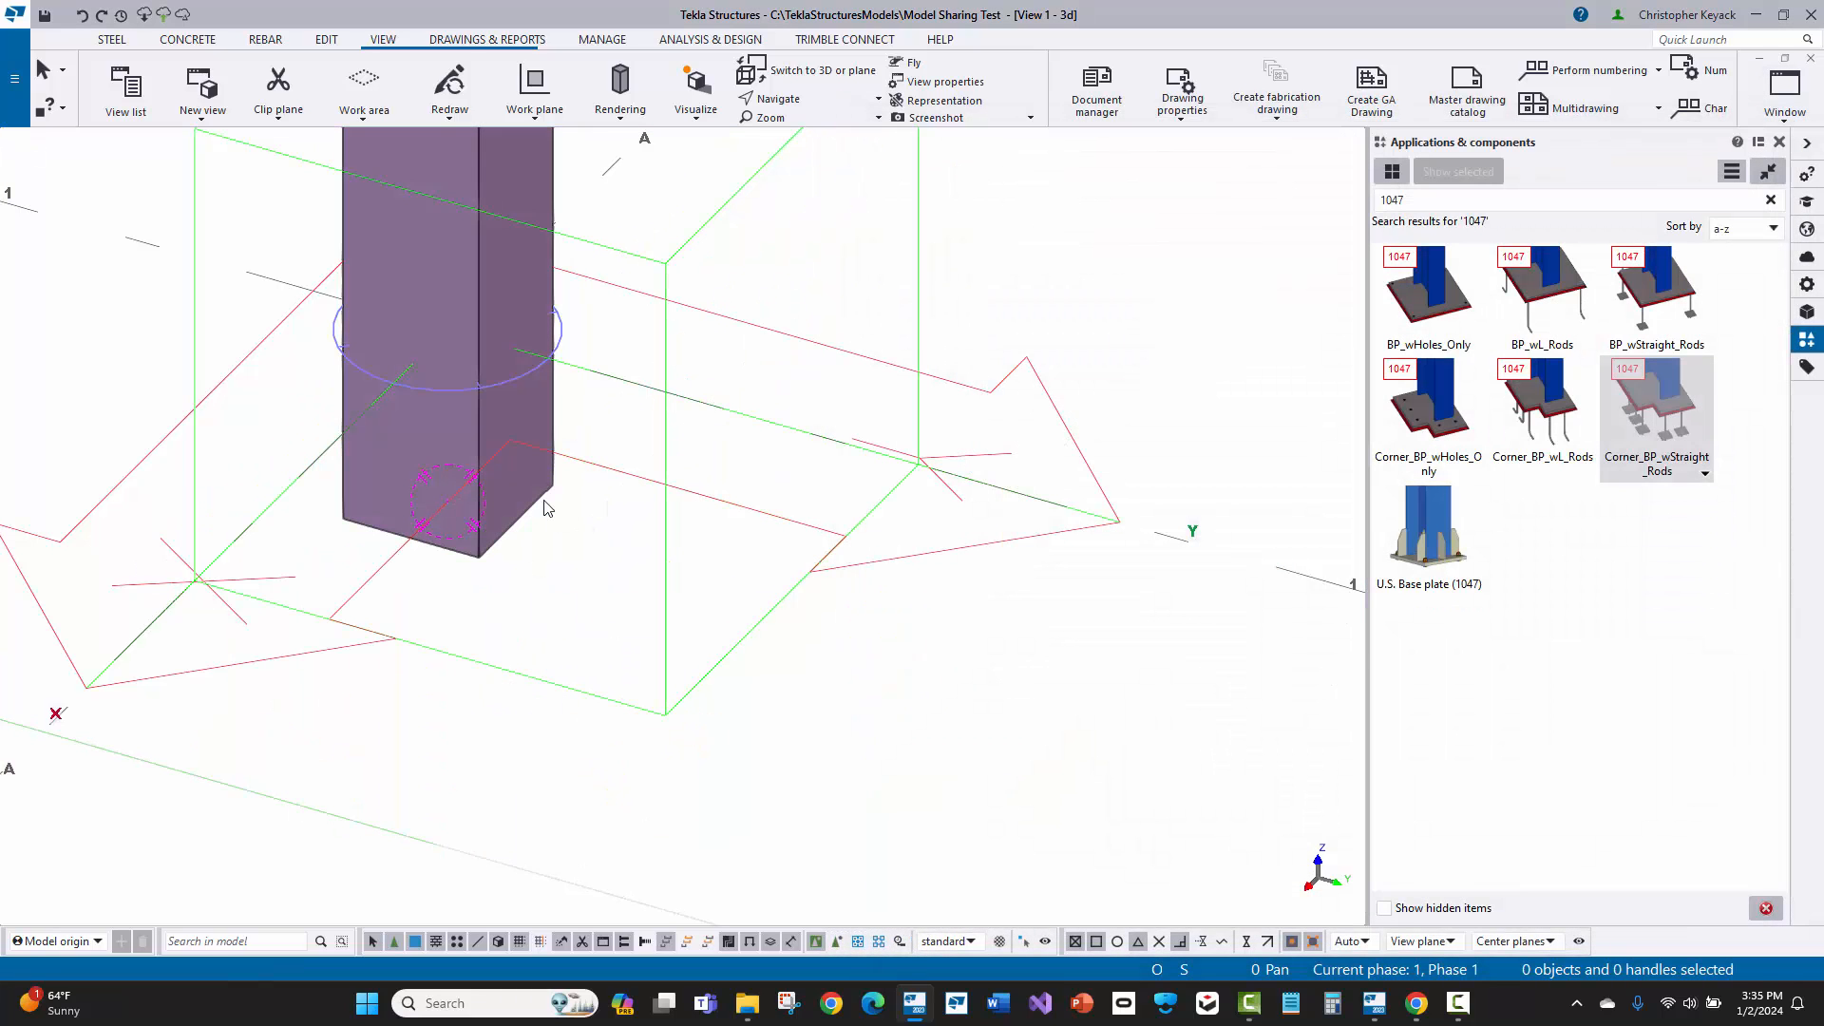
{"action": "middle_click_drag", "start_coordinate": [582, 594], "coordinate": [680, 656]}
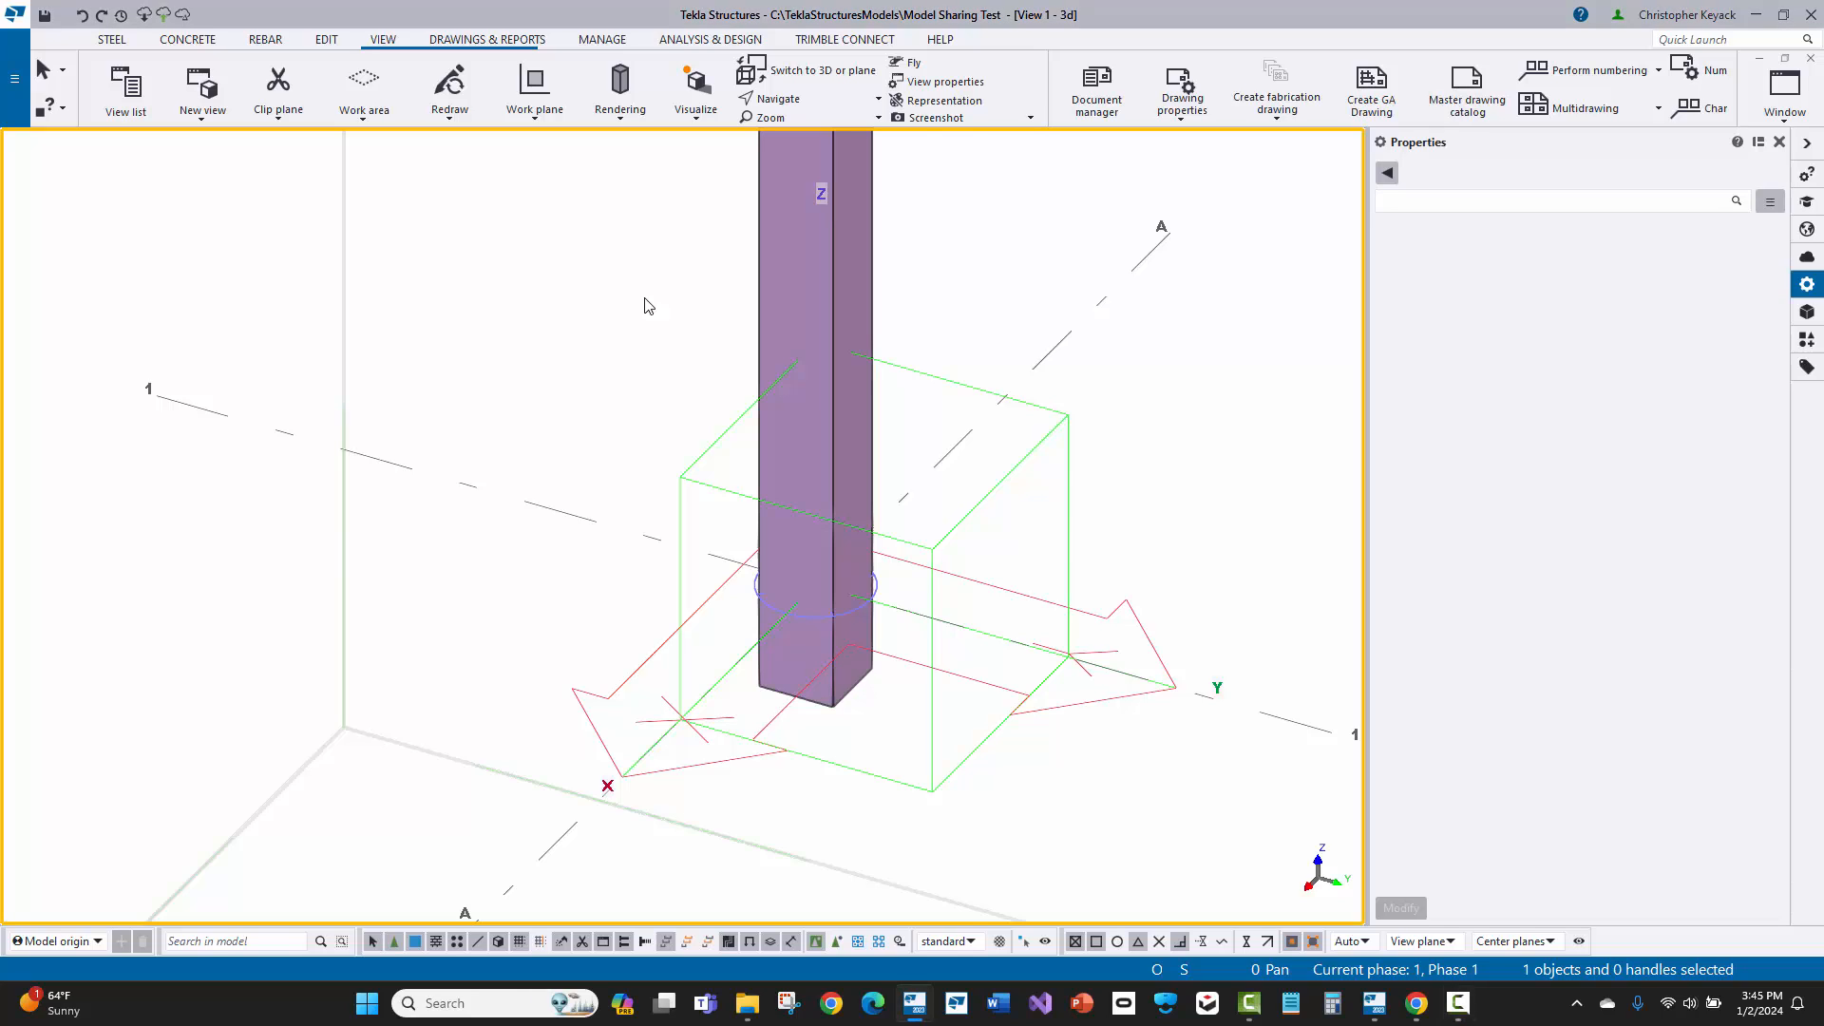
Step: Check the bottom elevation of the steel column in its properties, and deselect the column
{"action": "left_click", "coordinate": [800, 375]}
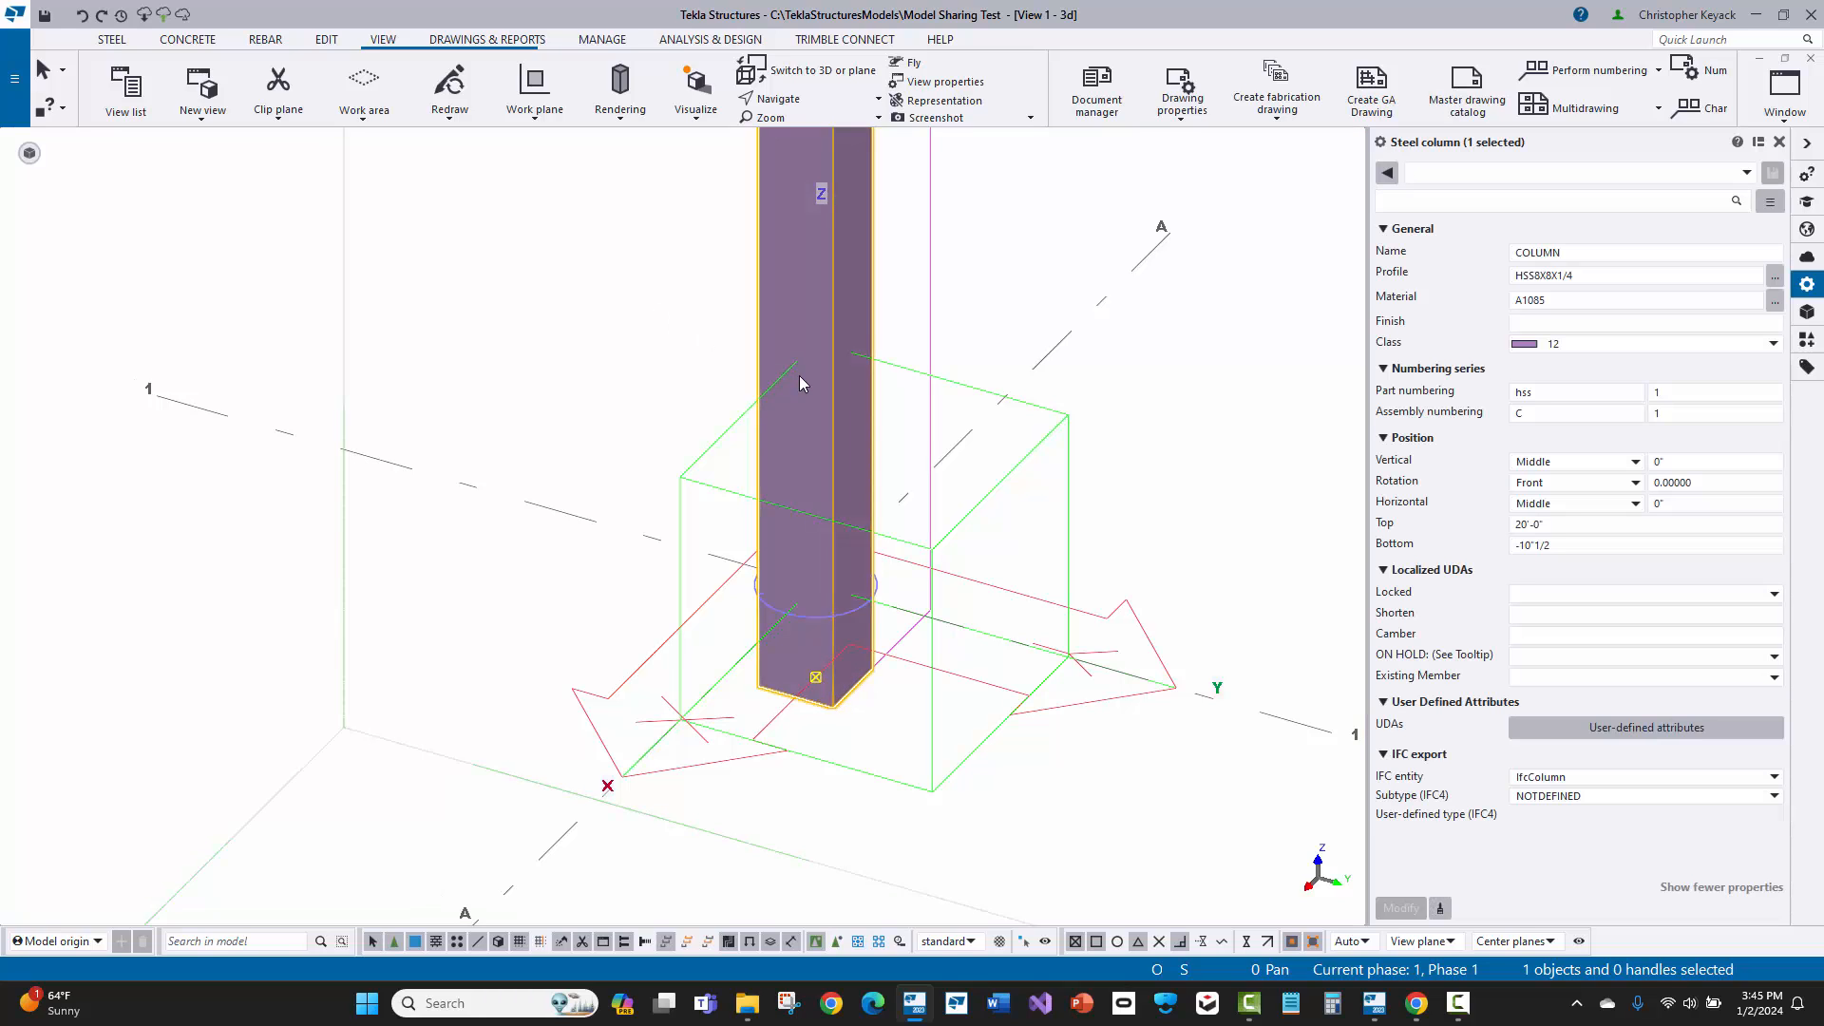
{"action": "left_click", "coordinate": [1554, 545]}
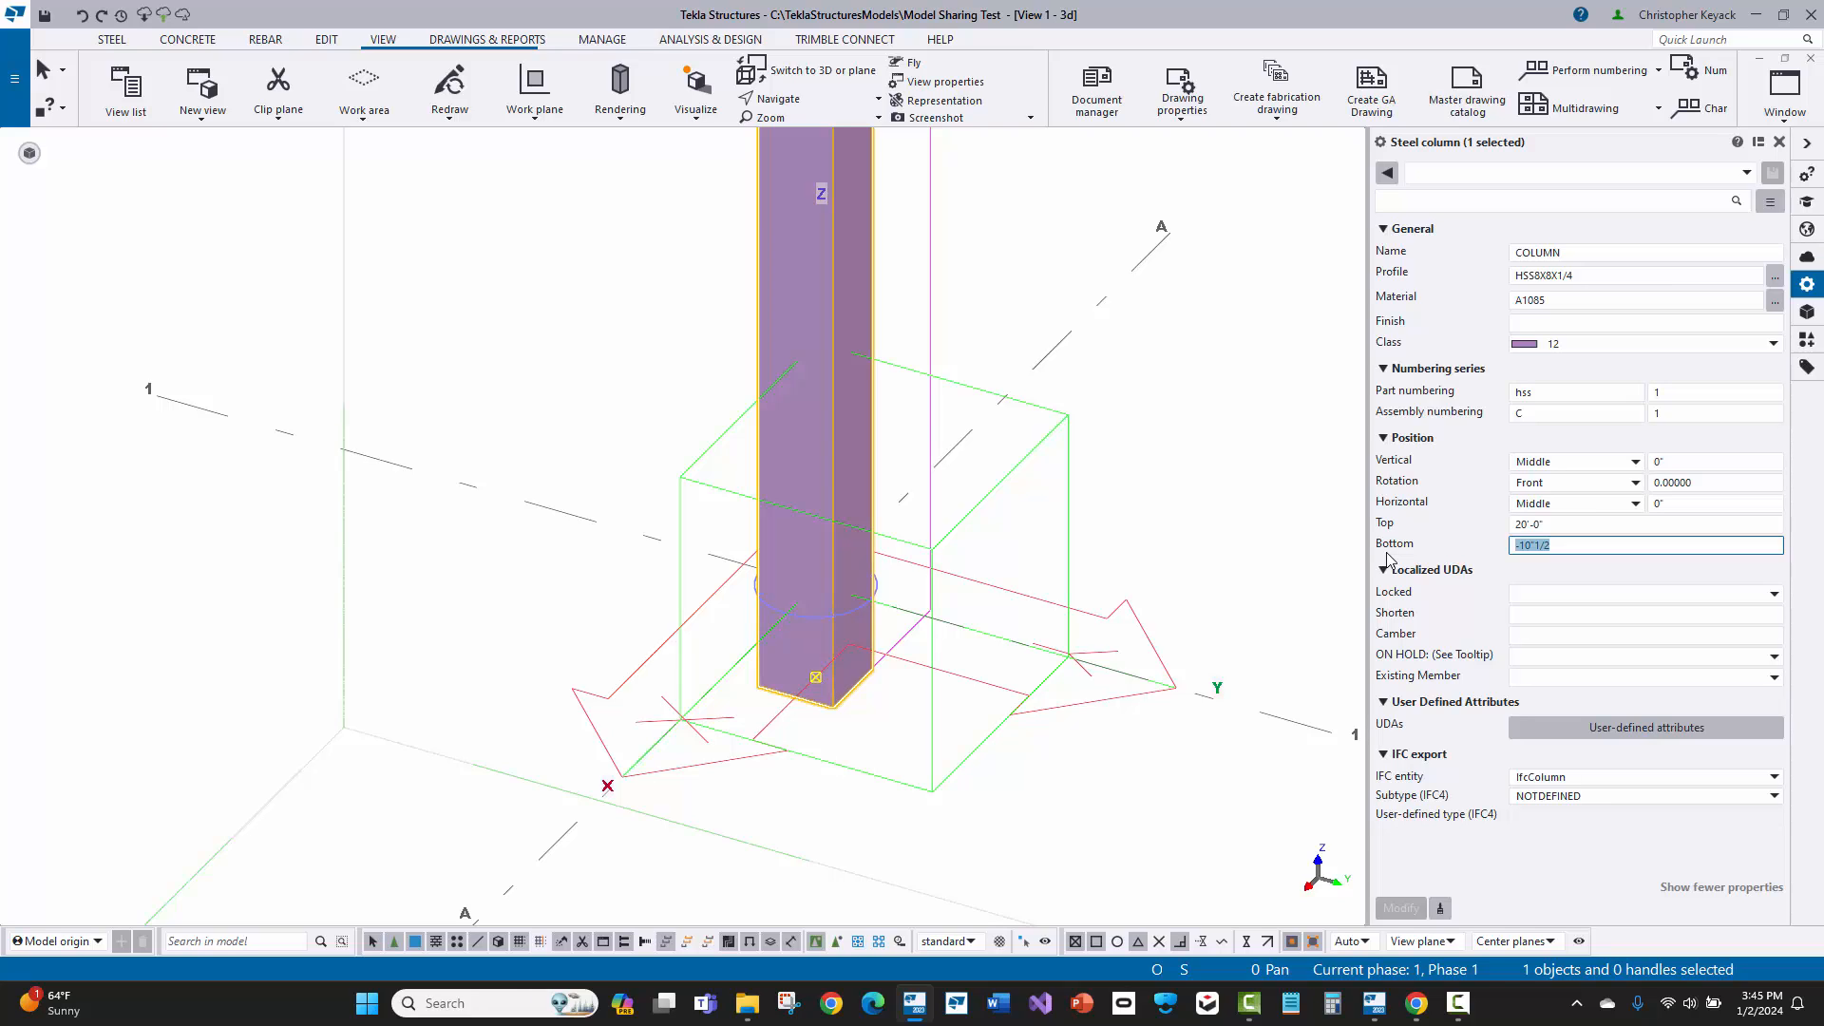
{"action": "left_click", "coordinate": [549, 355]}
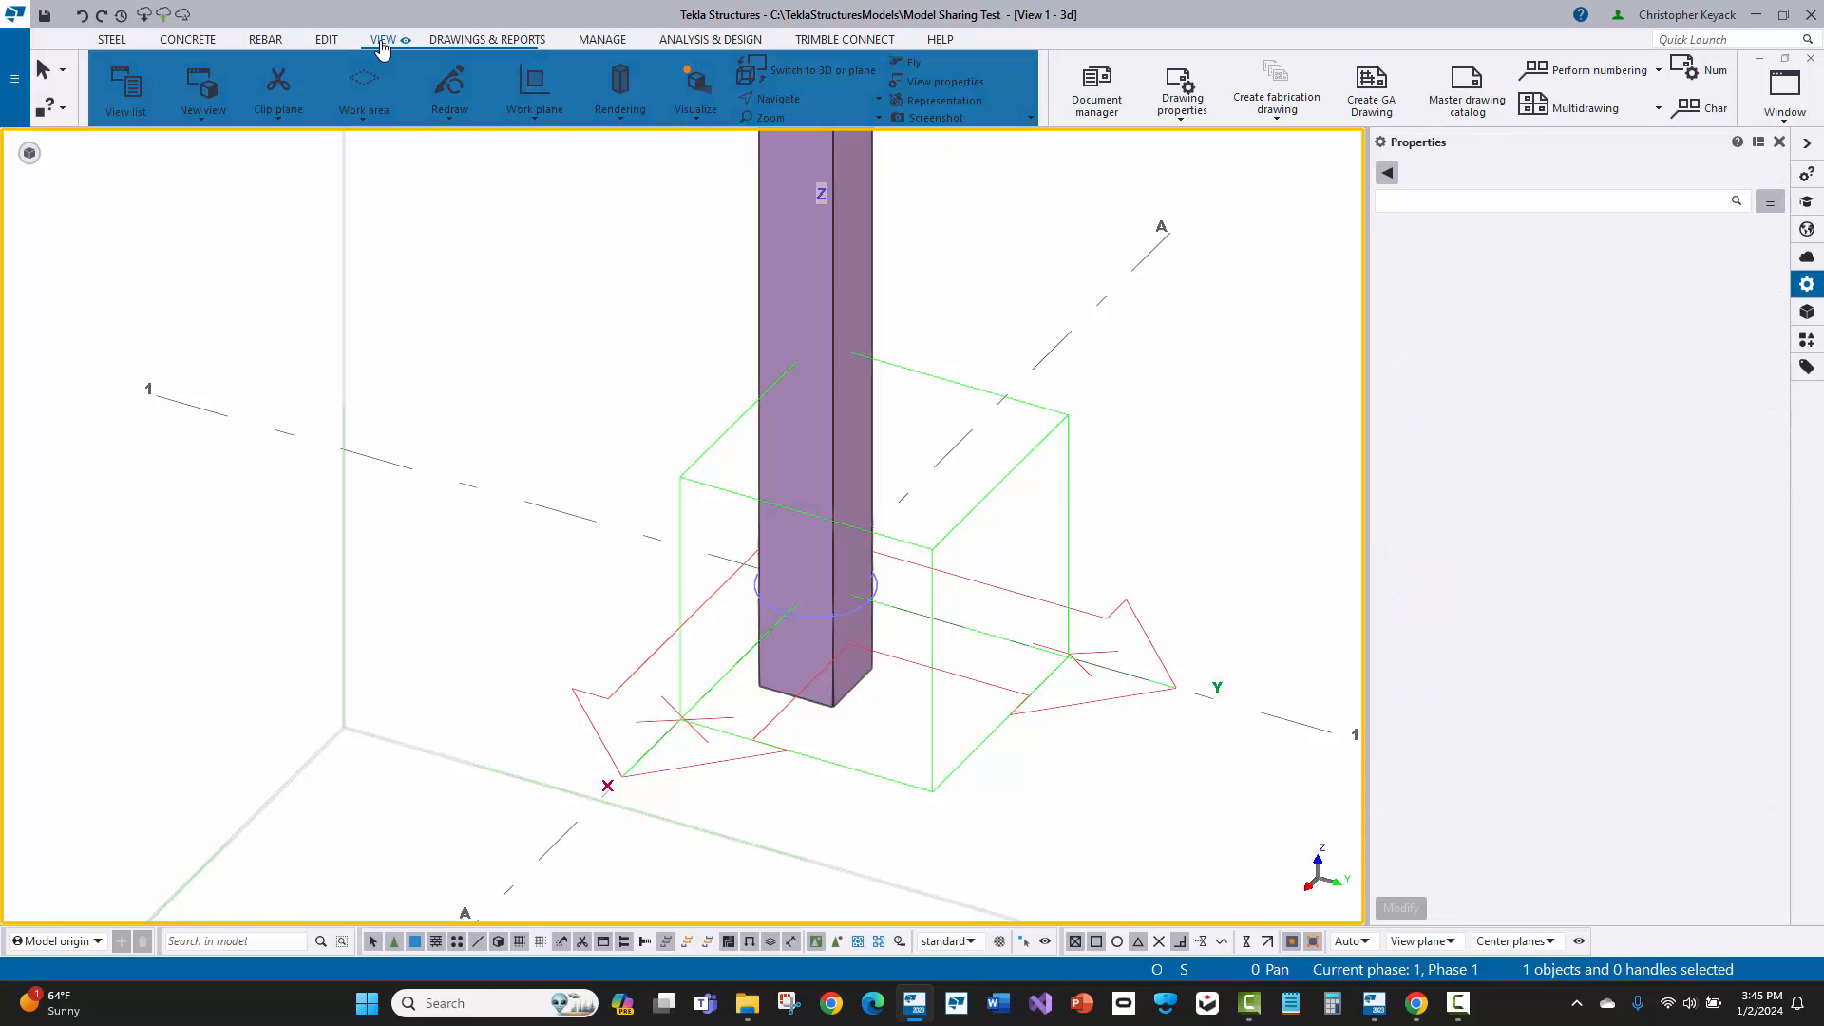
Step: Load the +Temp preset into the view properties, with a plane angle and a 3" view depth up and down, and accept it
{"action": "left_click", "coordinate": [943, 81]}
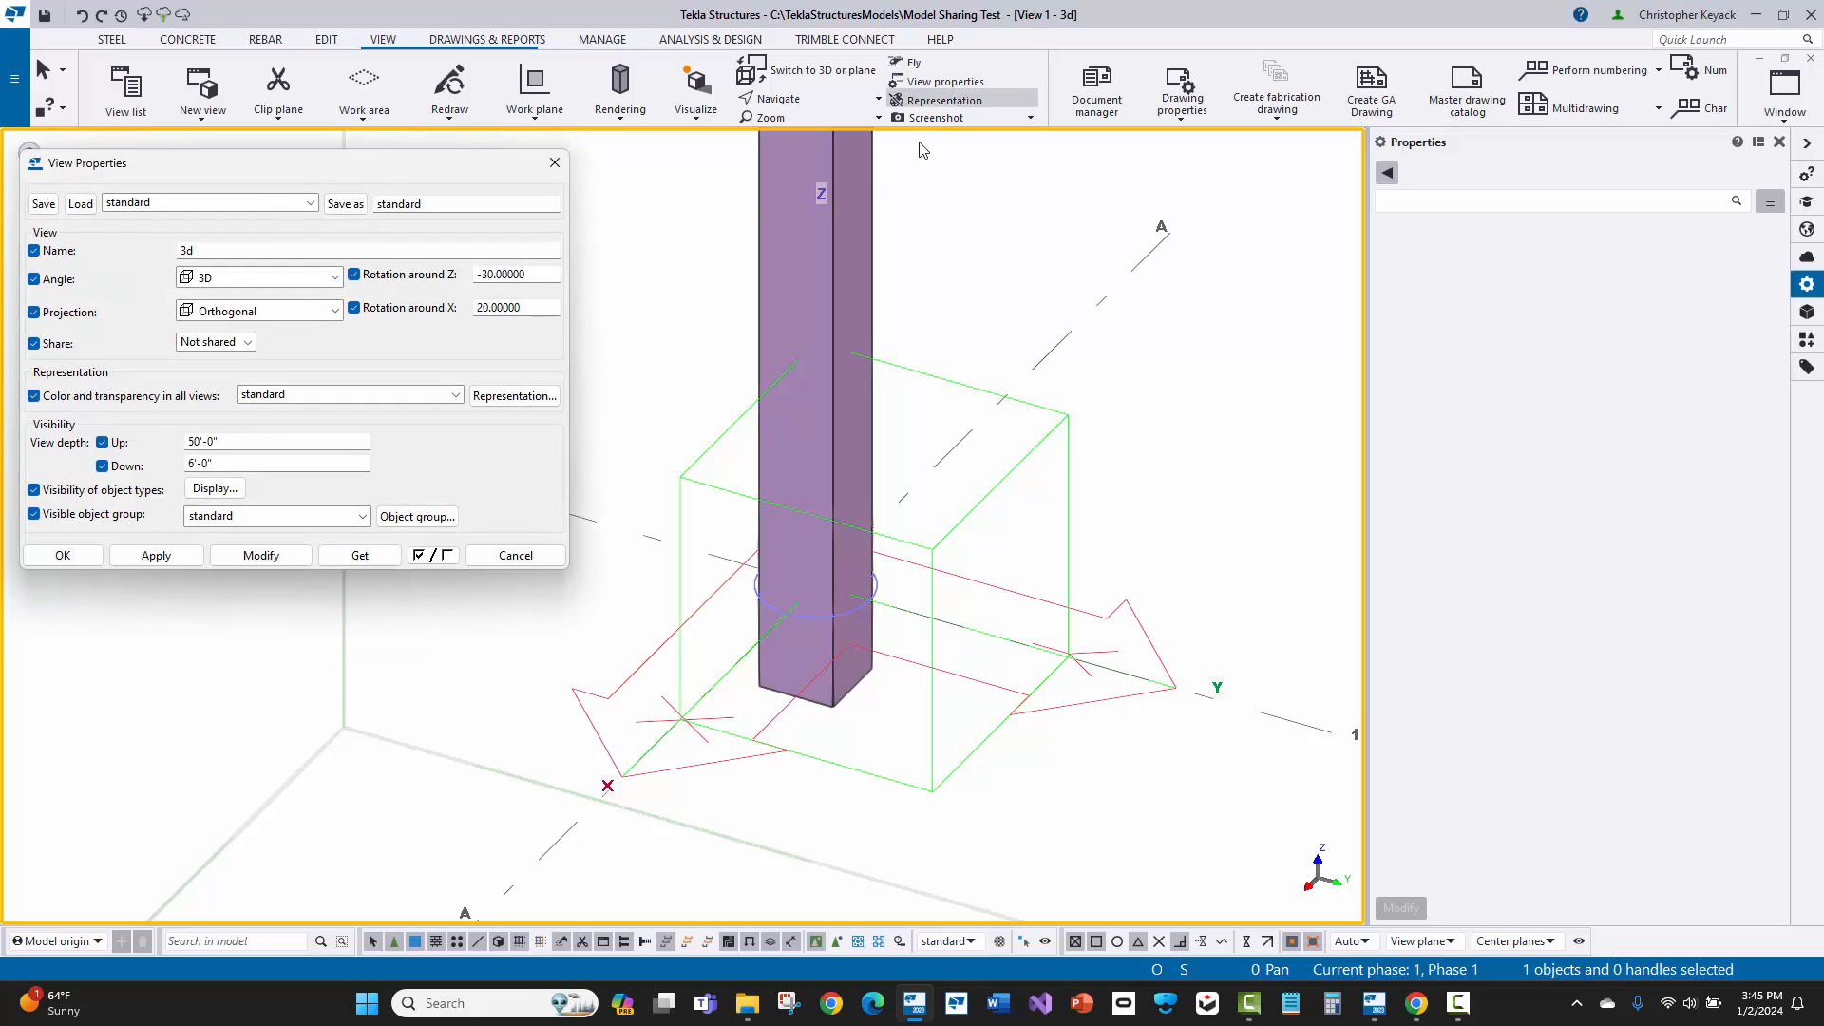
{"action": "left_click", "coordinate": [219, 201]}
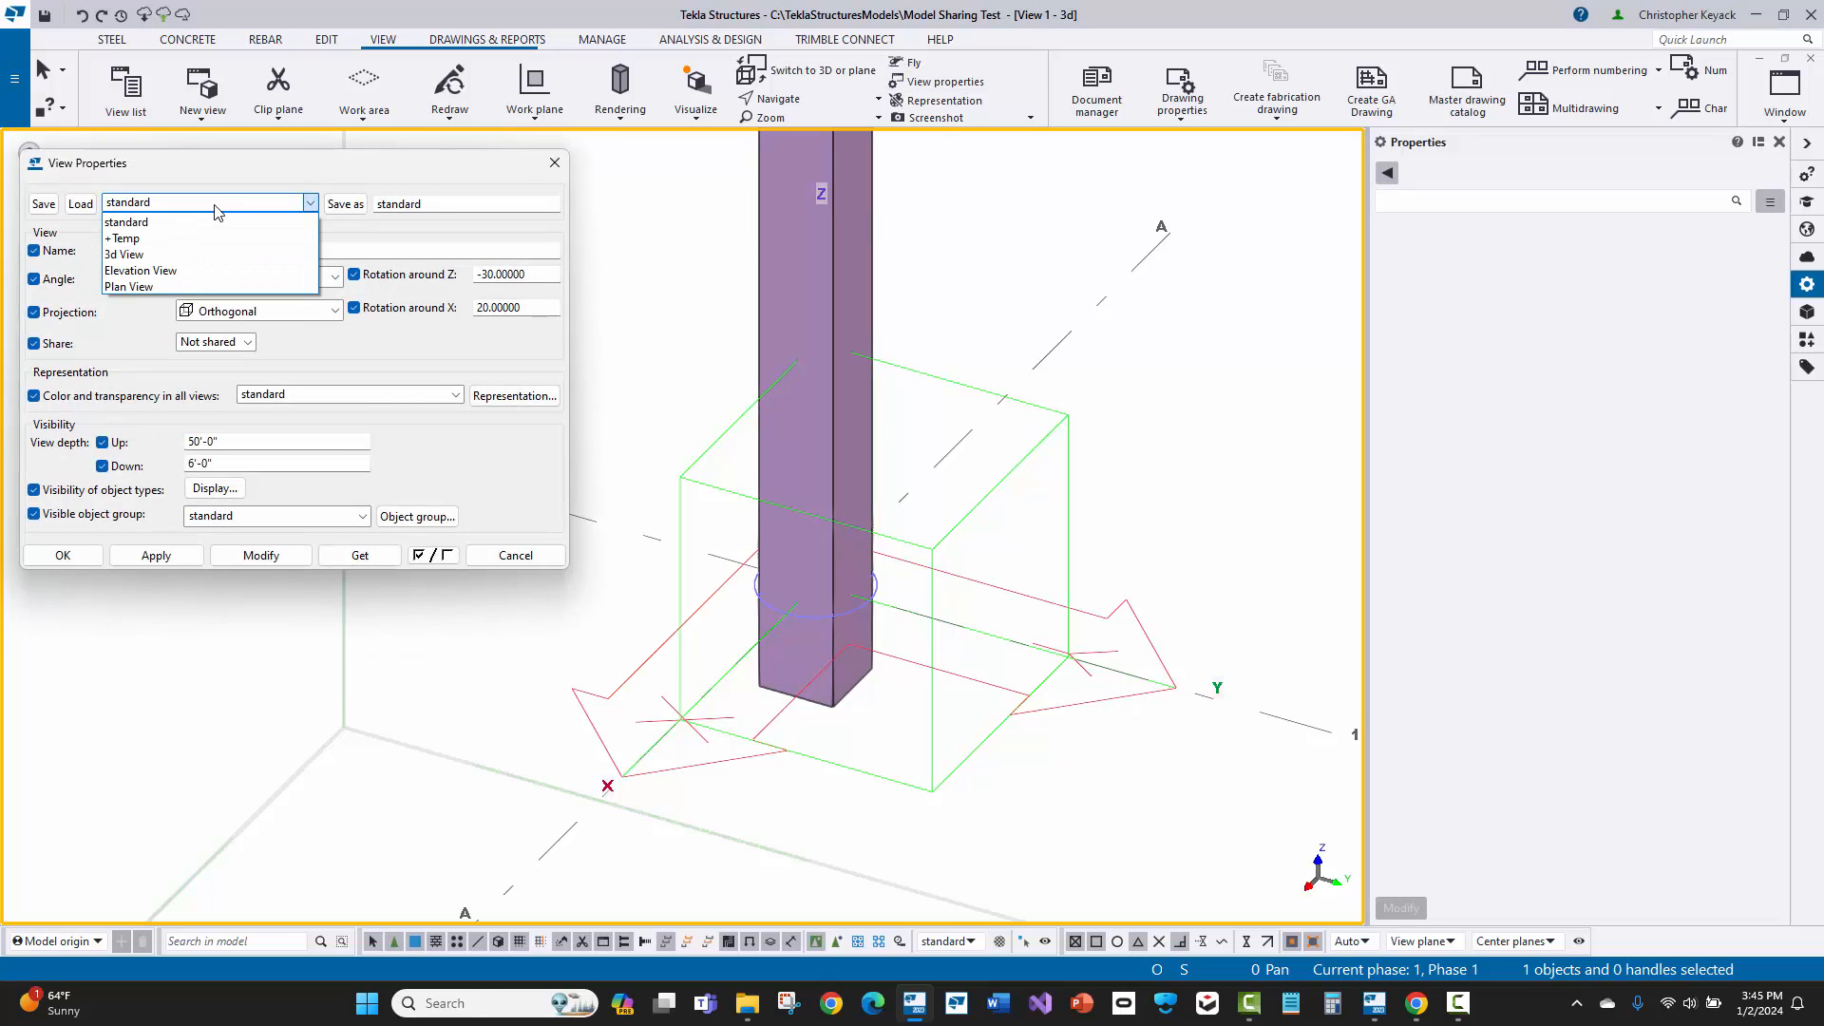
{"action": "left_click", "coordinate": [167, 239]}
{"action": "left_click", "coordinate": [80, 204]}
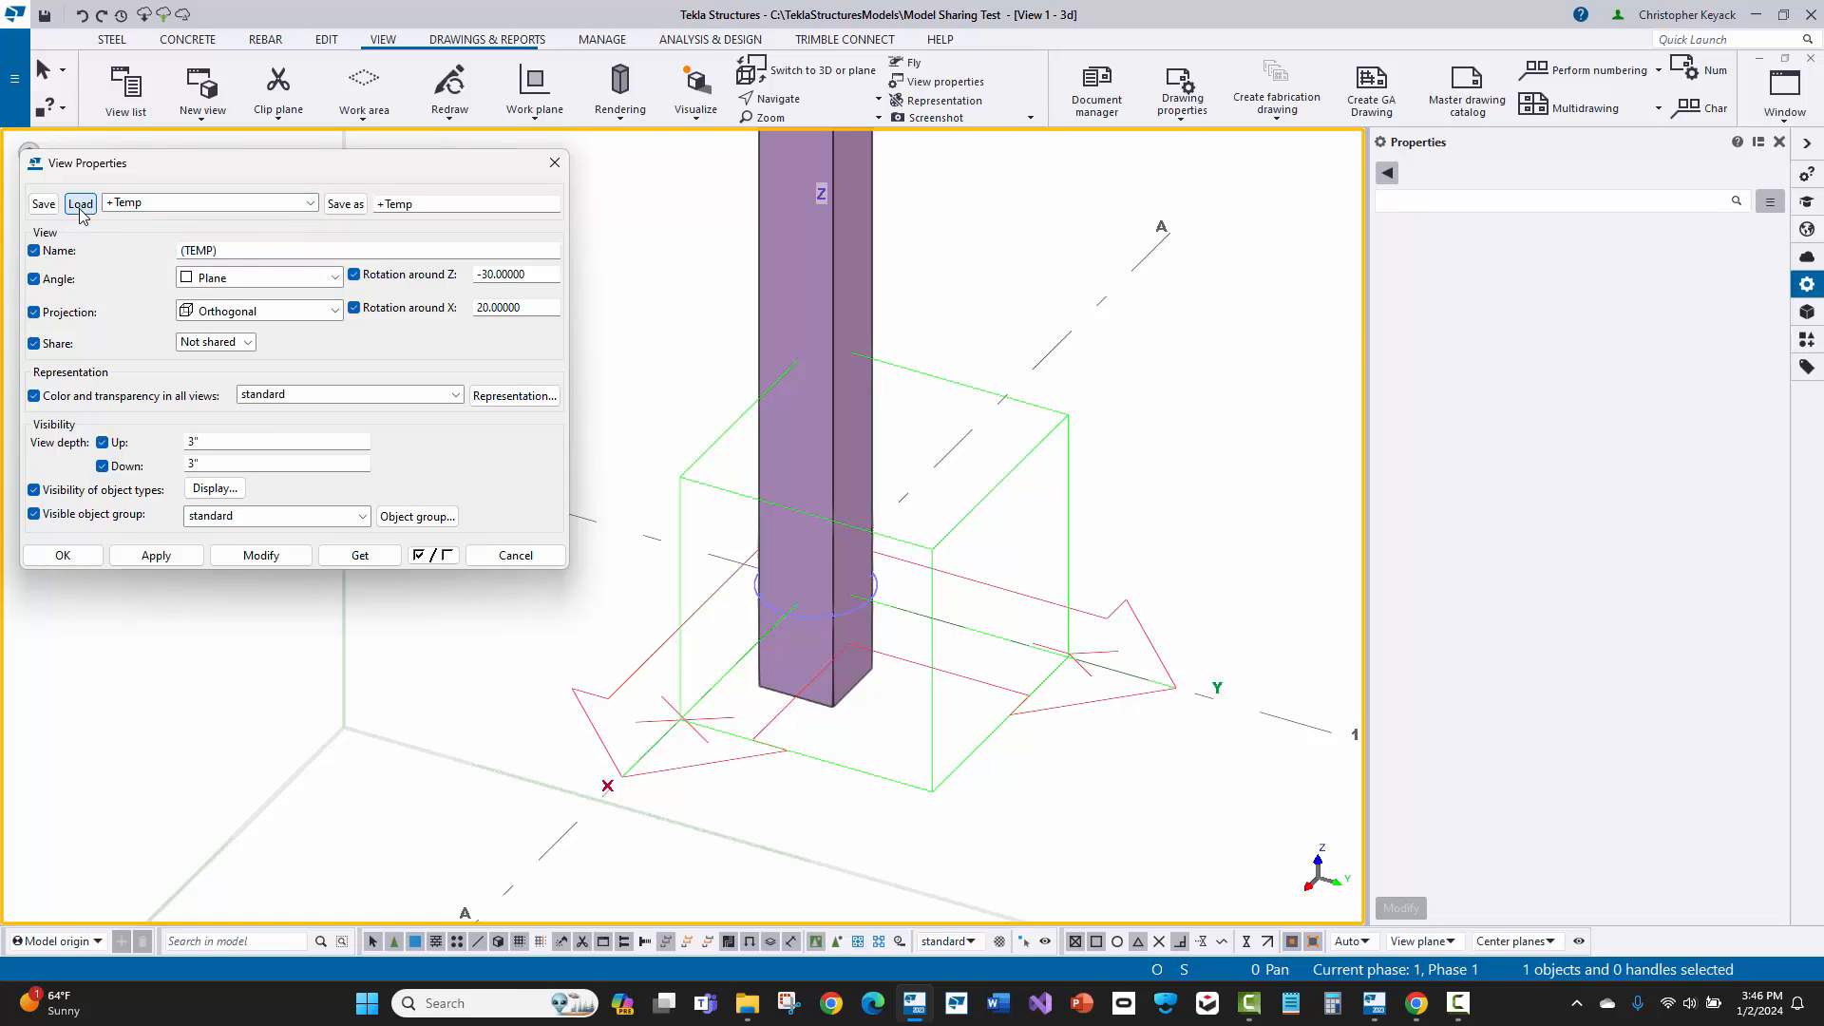
{"action": "left_click", "coordinate": [235, 251]}
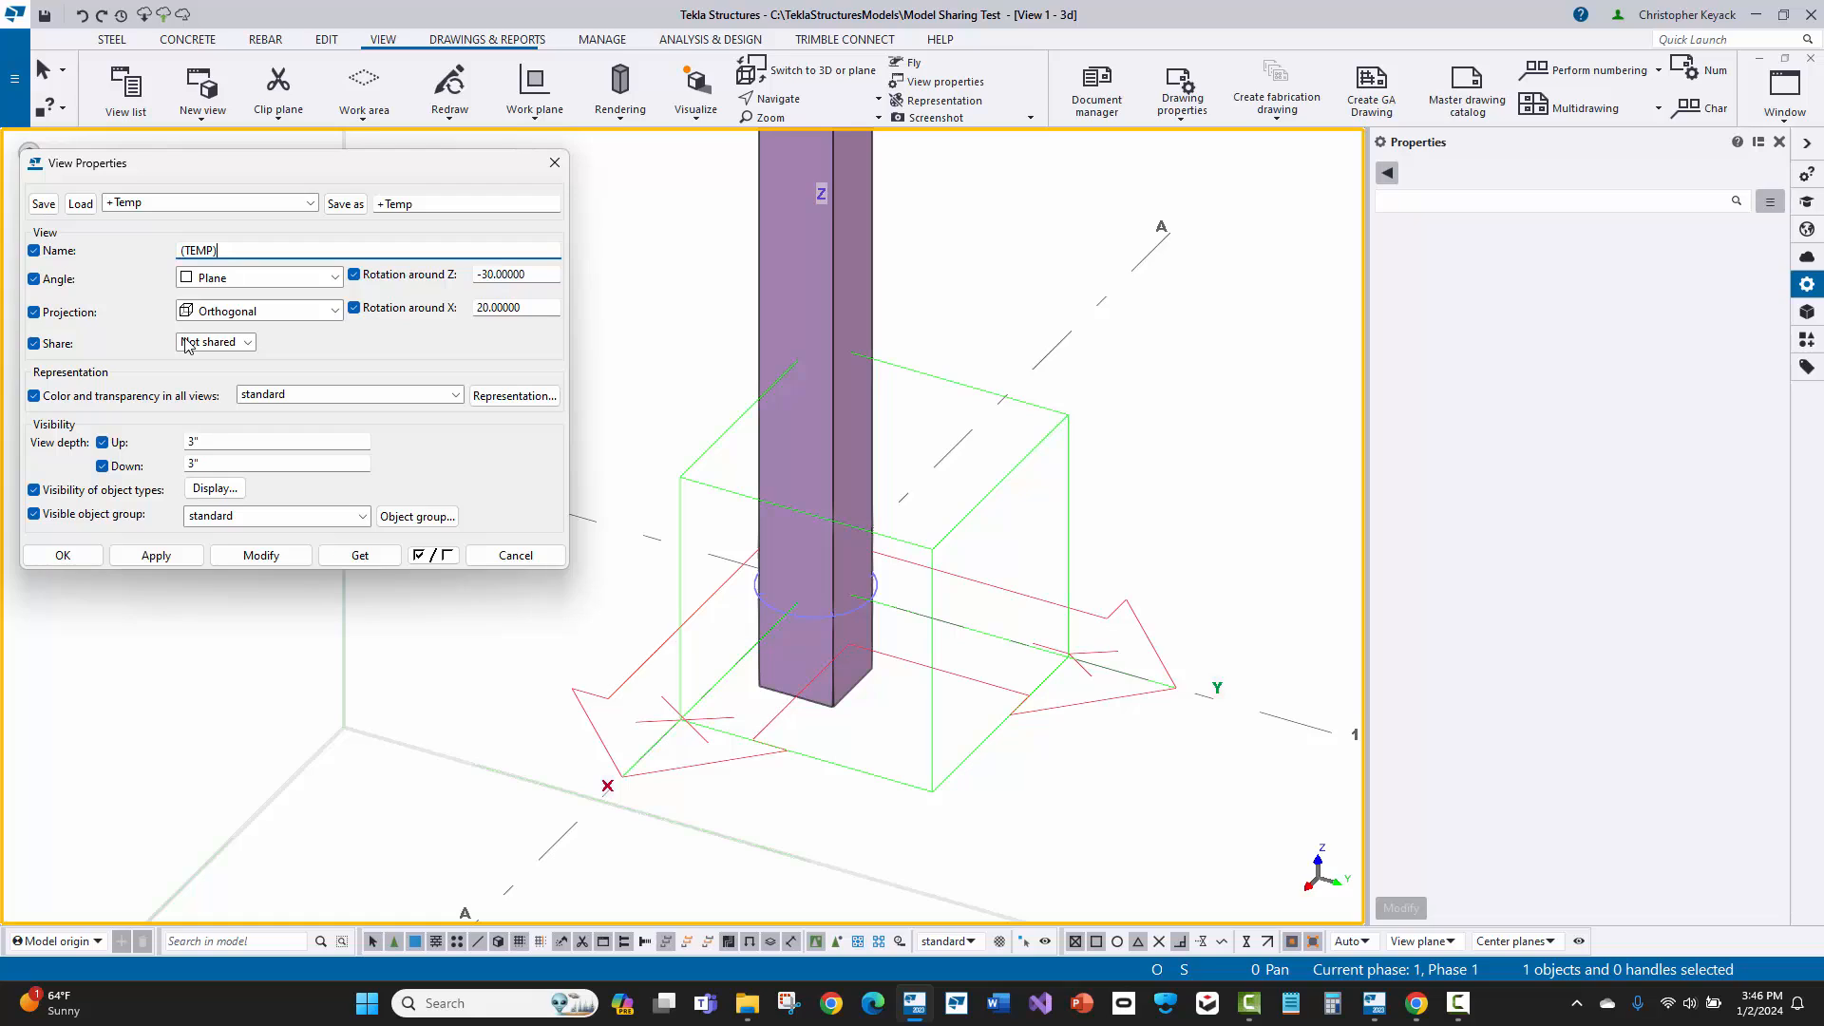
{"action": "left_click", "coordinate": [194, 443]}
{"action": "left_click", "coordinate": [224, 465]}
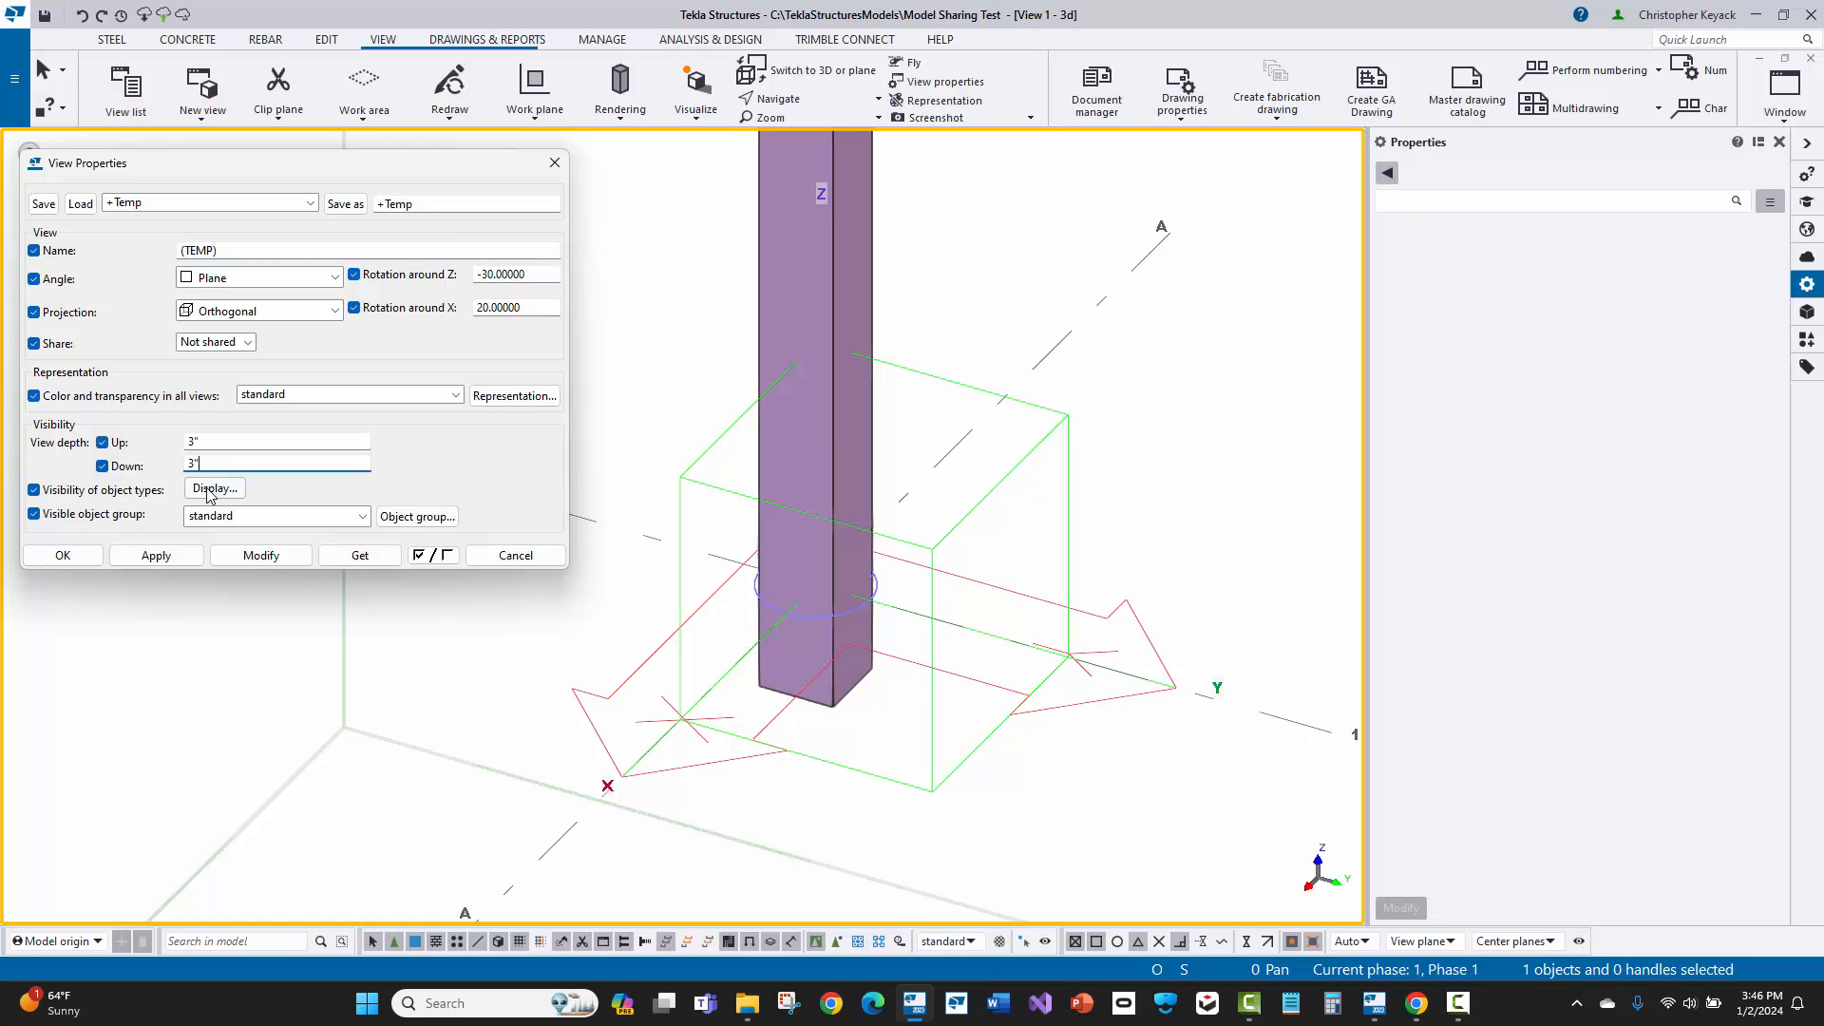
{"action": "left_click", "coordinate": [62, 556]}
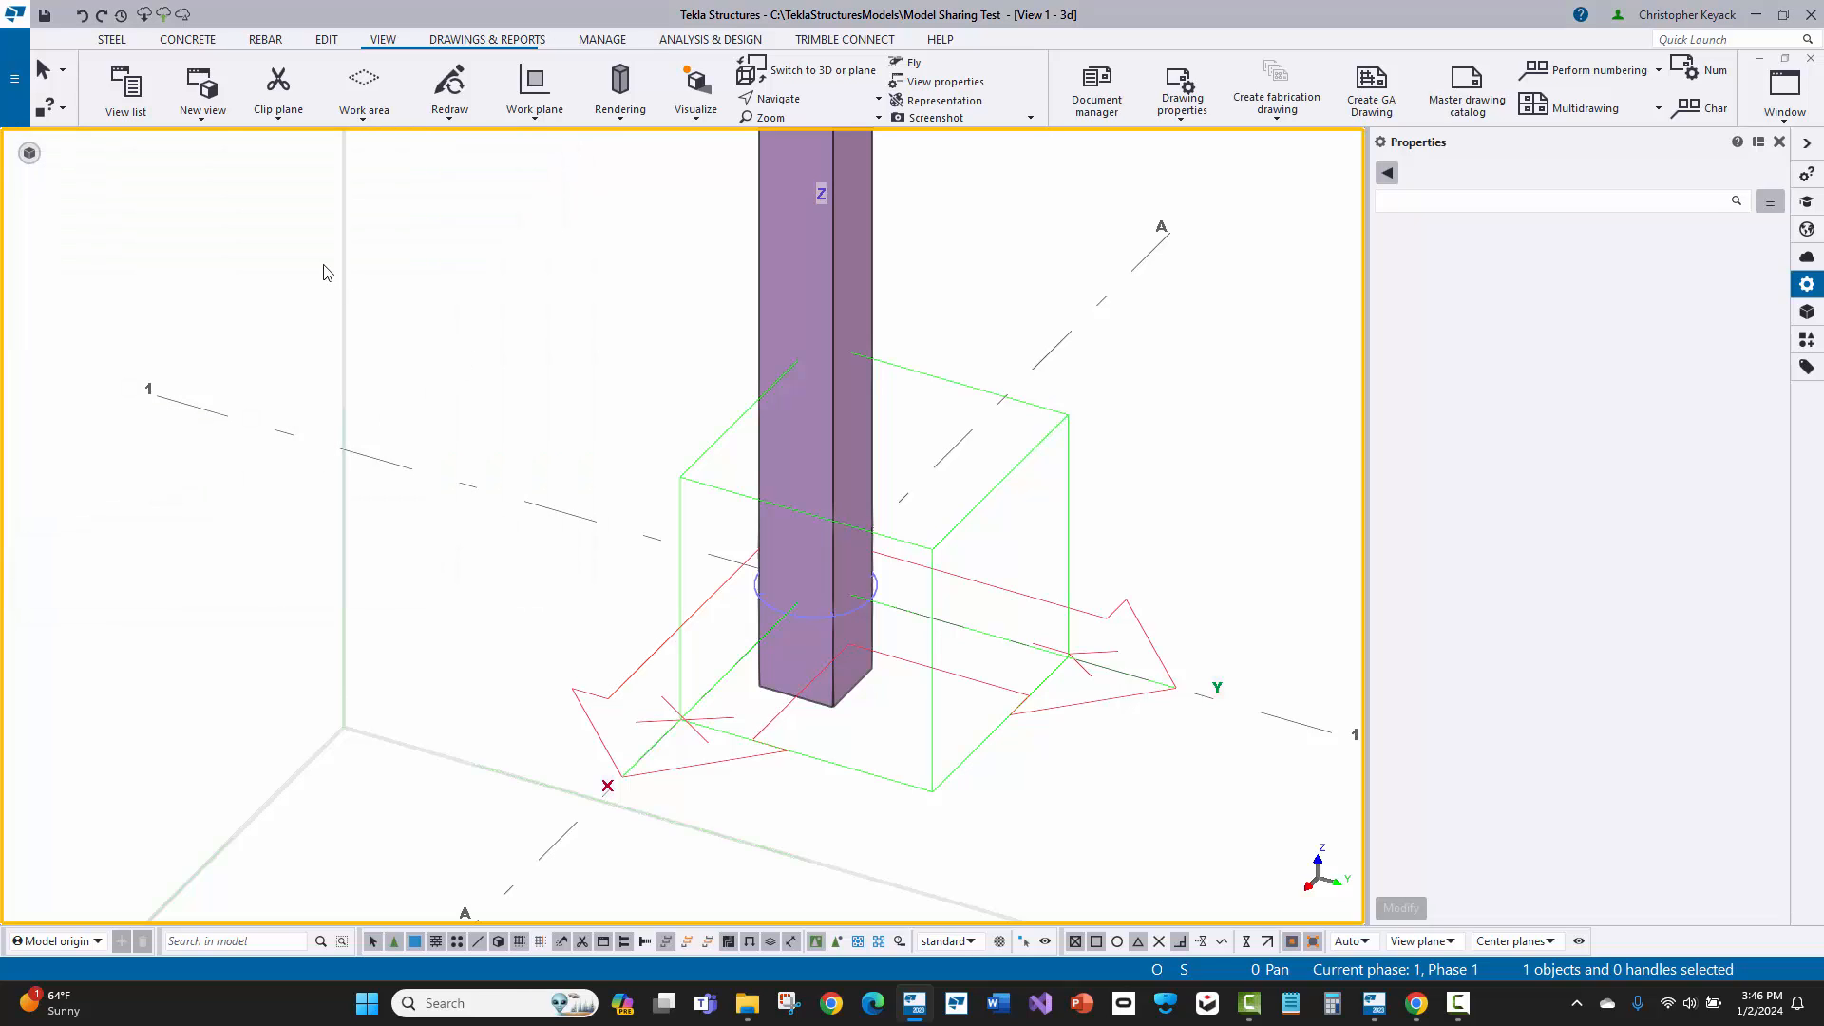
Step: Create a basic view on the XY plane at coordinate -10"1/2
{"action": "left_click", "coordinate": [202, 95]}
{"action": "left_click", "coordinate": [236, 155]}
{"action": "key", "text": "Tab"}
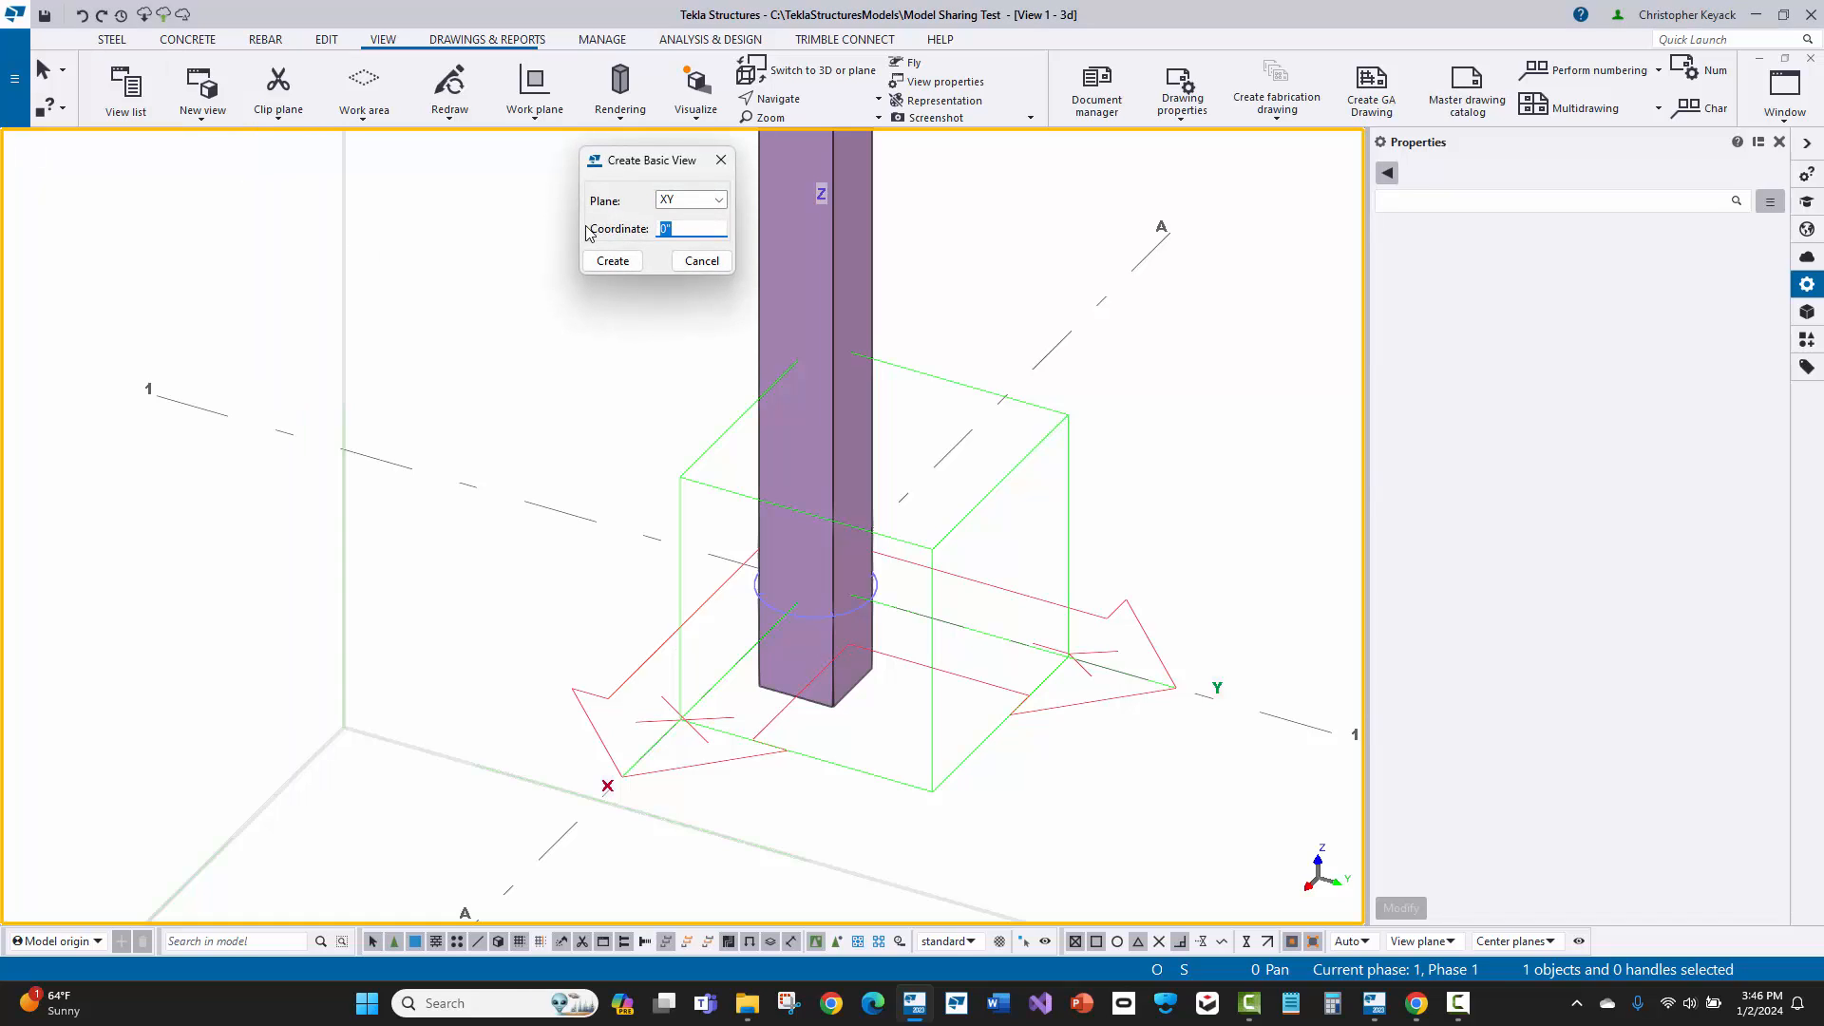
{"action": "type", "text": "-10\"1/2"}
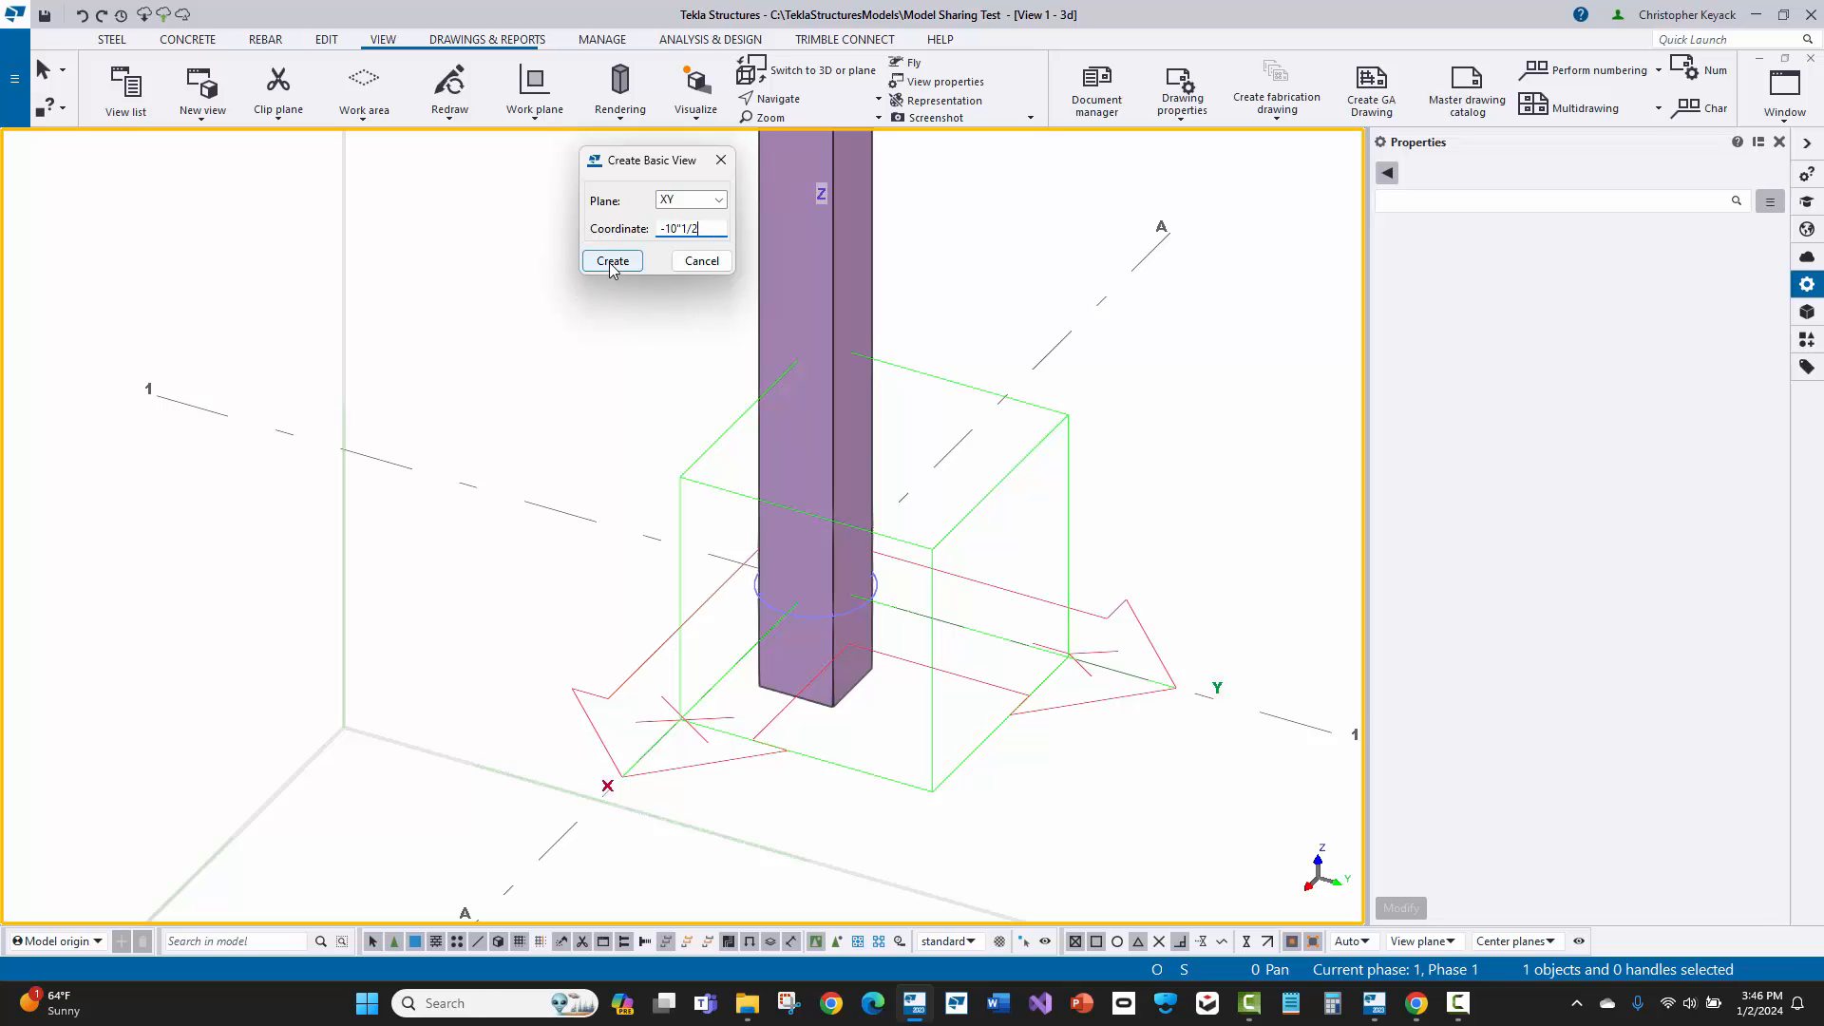
{"action": "left_click", "coordinate": [612, 261]}
{"action": "left_click", "coordinate": [721, 160]}
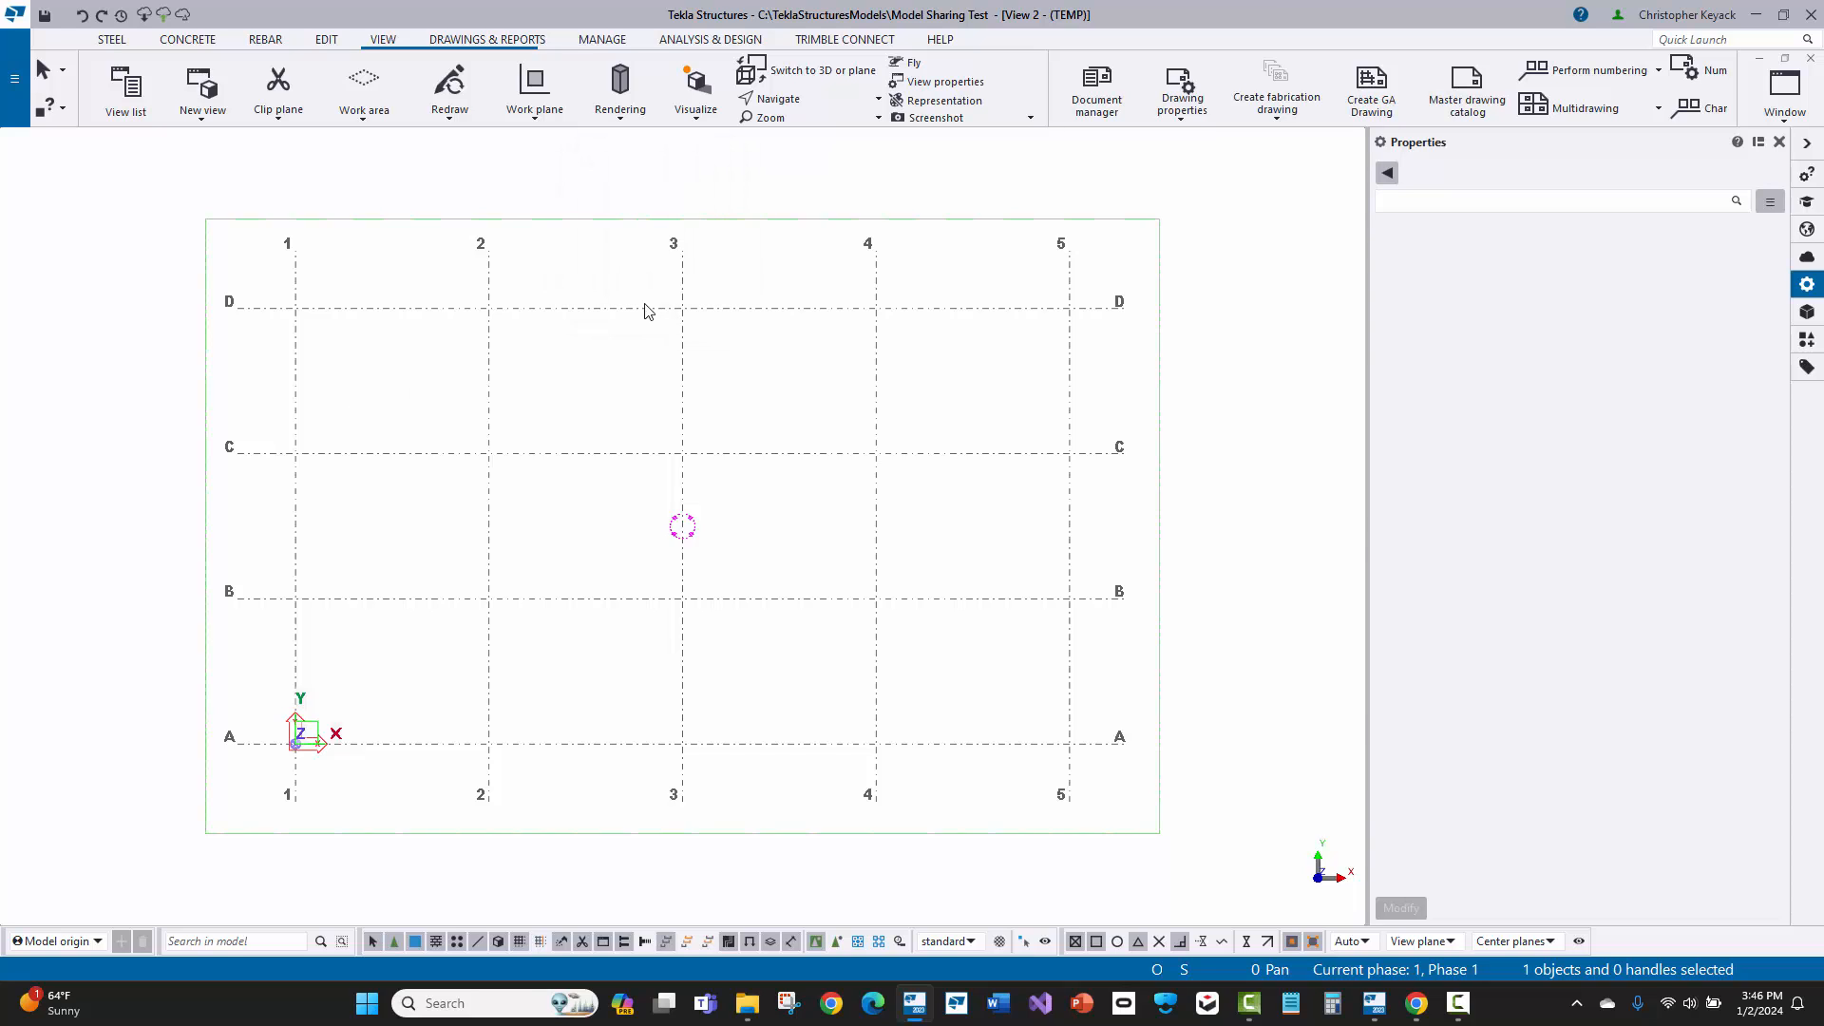
Step: Tile the temporary plan view and the 3D view vertically, with the column base framed in both
{"action": "scroll", "coordinate": [269, 713], "scroll_direction": "up", "scroll_amount": 5}
{"action": "scroll", "coordinate": [269, 713], "scroll_direction": "up", "scroll_amount": 3}
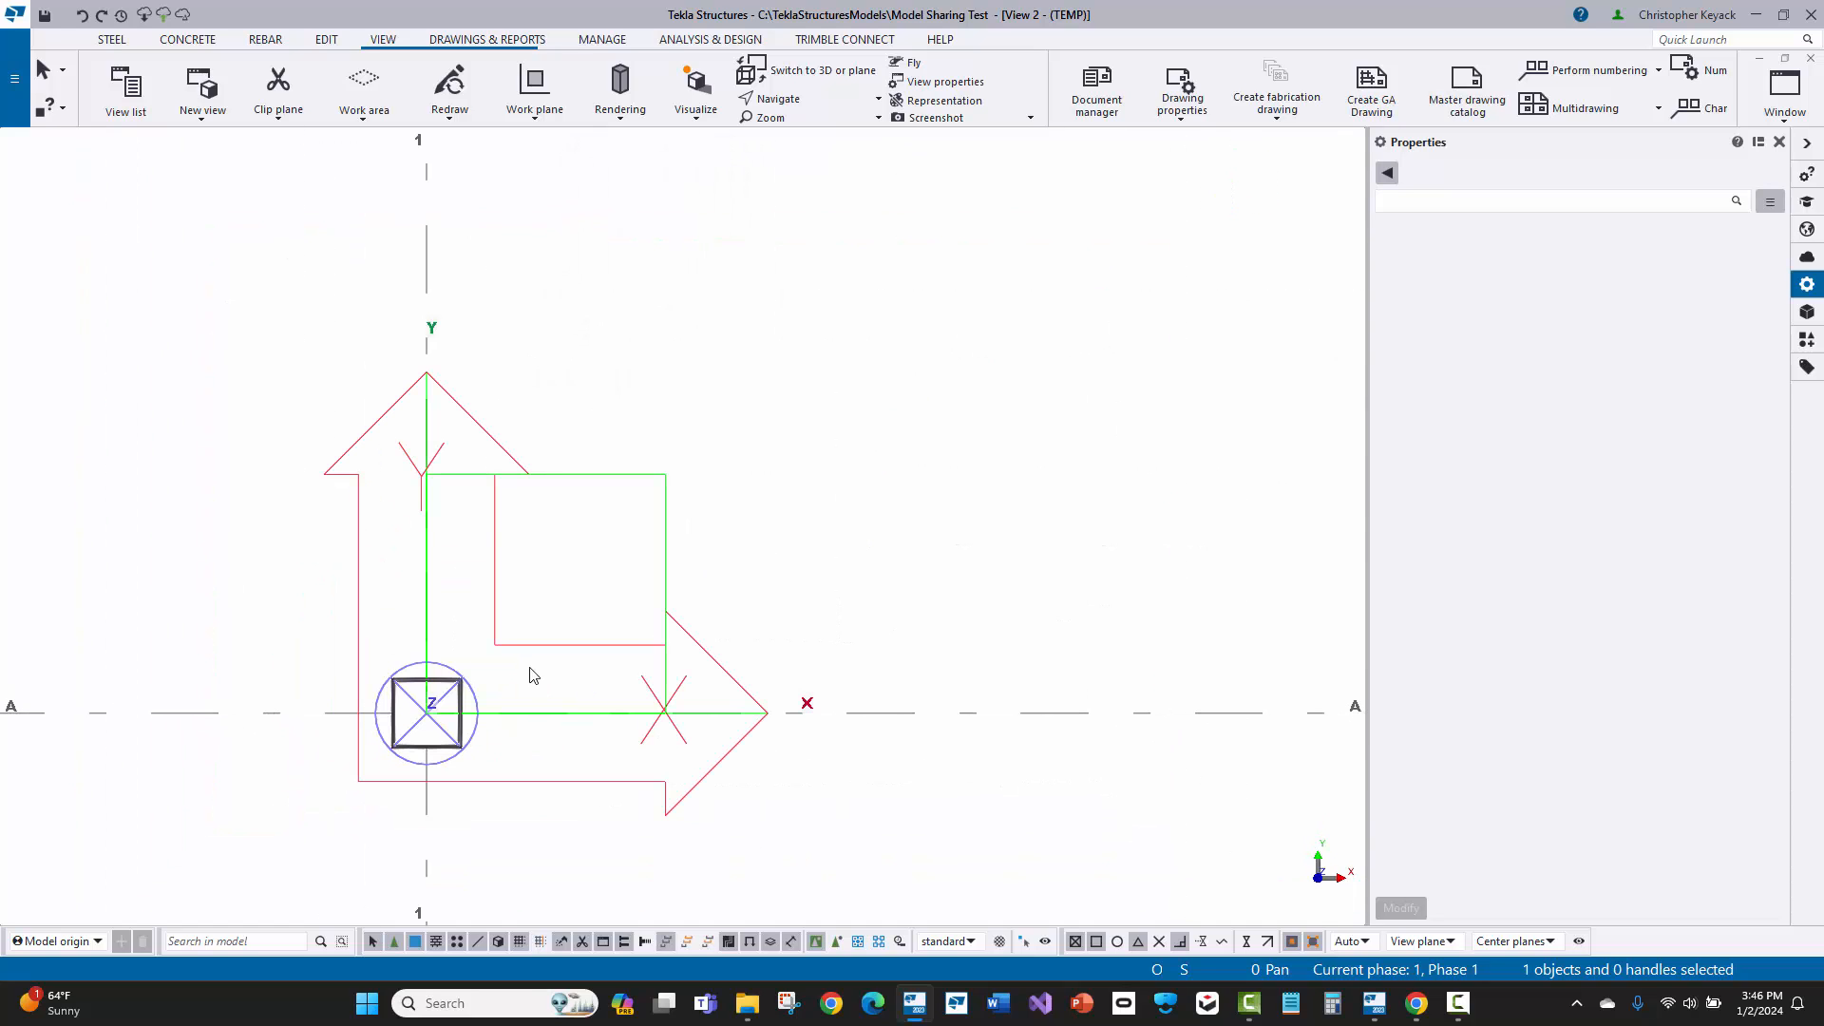
{"action": "left_click", "coordinate": [1785, 90]}
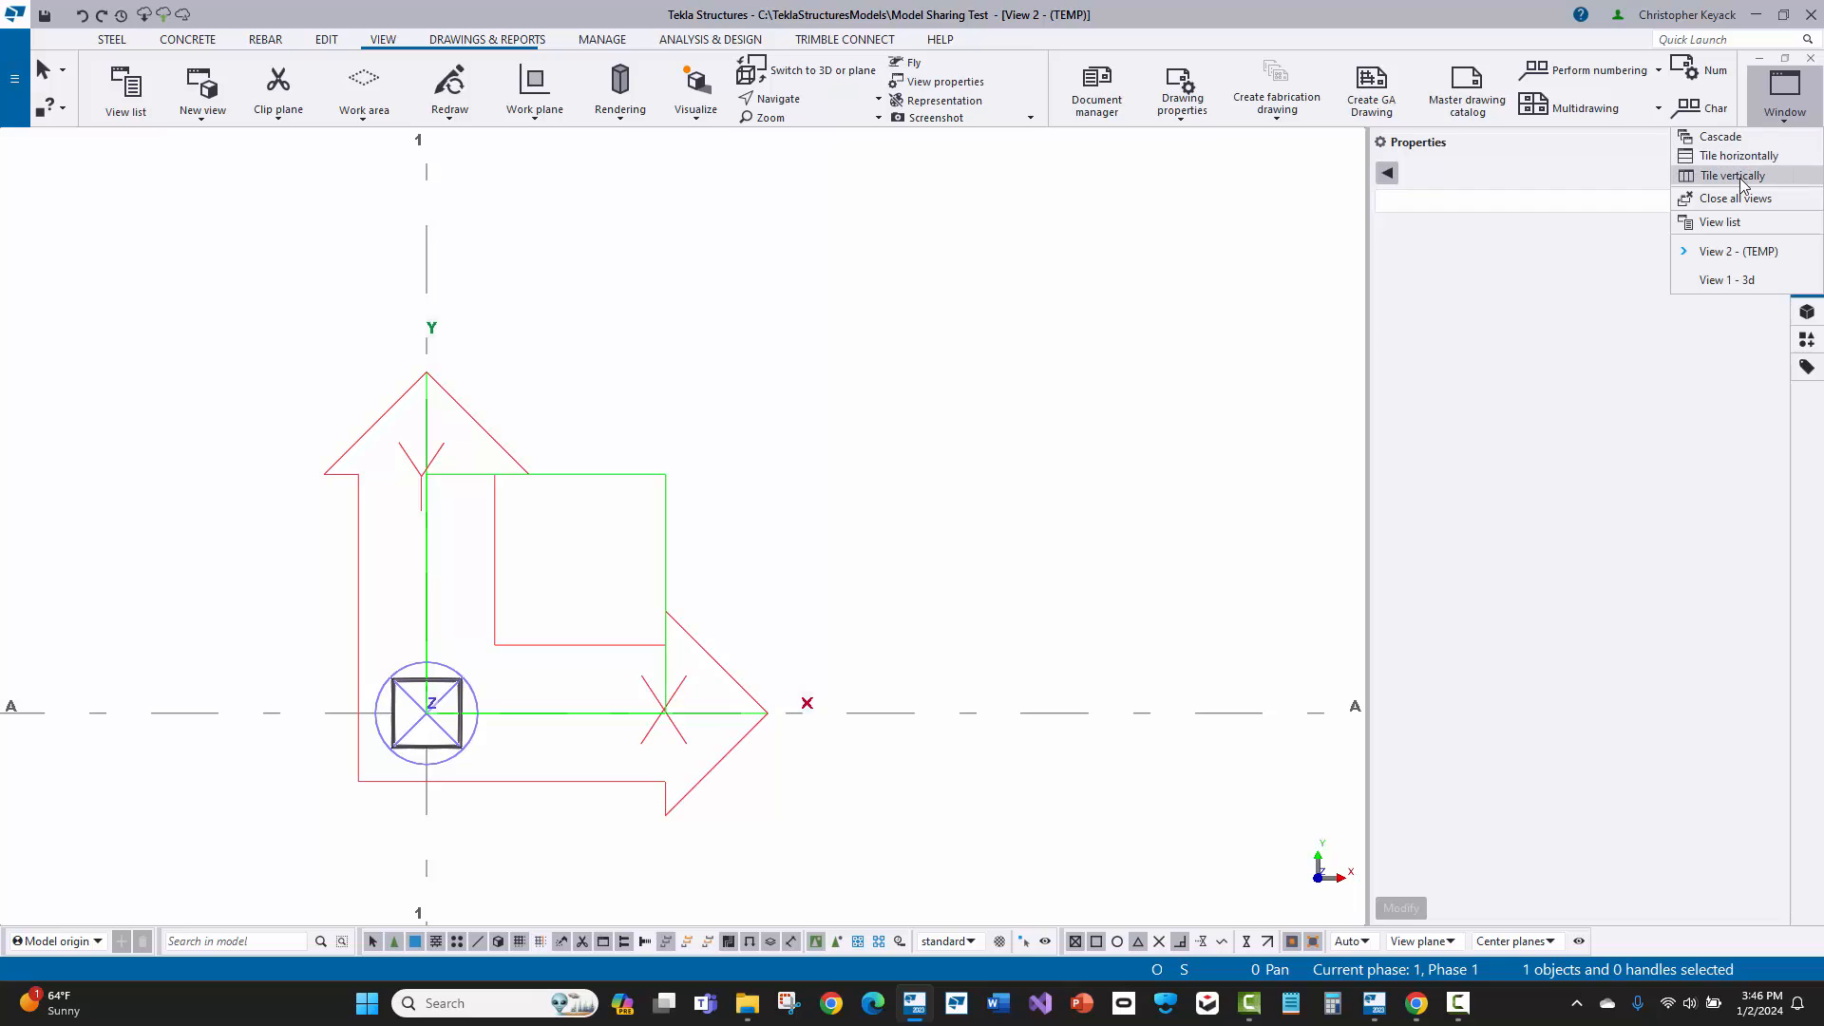
{"action": "left_click", "coordinate": [1710, 175]}
{"action": "scroll", "coordinate": [1141, 646], "scroll_direction": "up", "scroll_amount": 2}
{"action": "middle_click_drag", "start_coordinate": [1058, 629], "coordinate": [960, 574]}
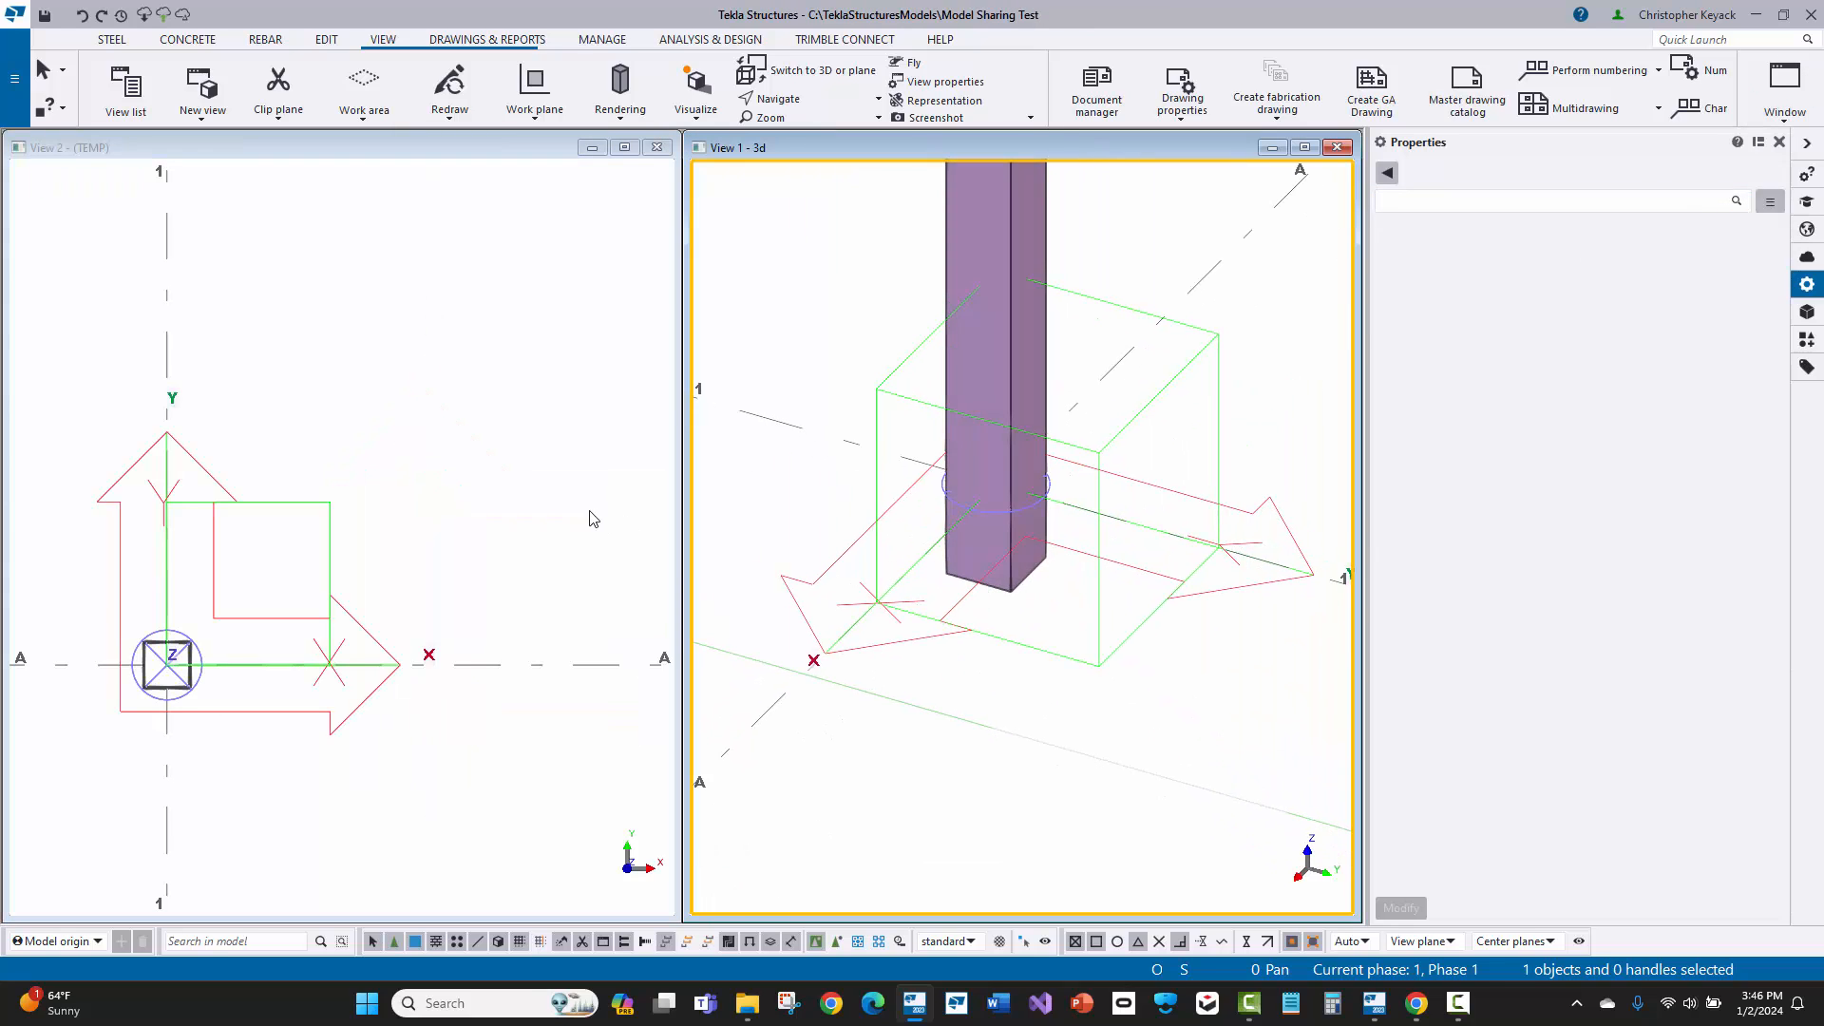
Step: Start a contour plate with profile PL1" and its depth position at Front, with the column base framed in the plan view
{"action": "middle_click_drag", "start_coordinate": [418, 475], "coordinate": [625, 298]}
{"action": "scroll", "coordinate": [488, 409], "scroll_direction": "up", "scroll_amount": 2}
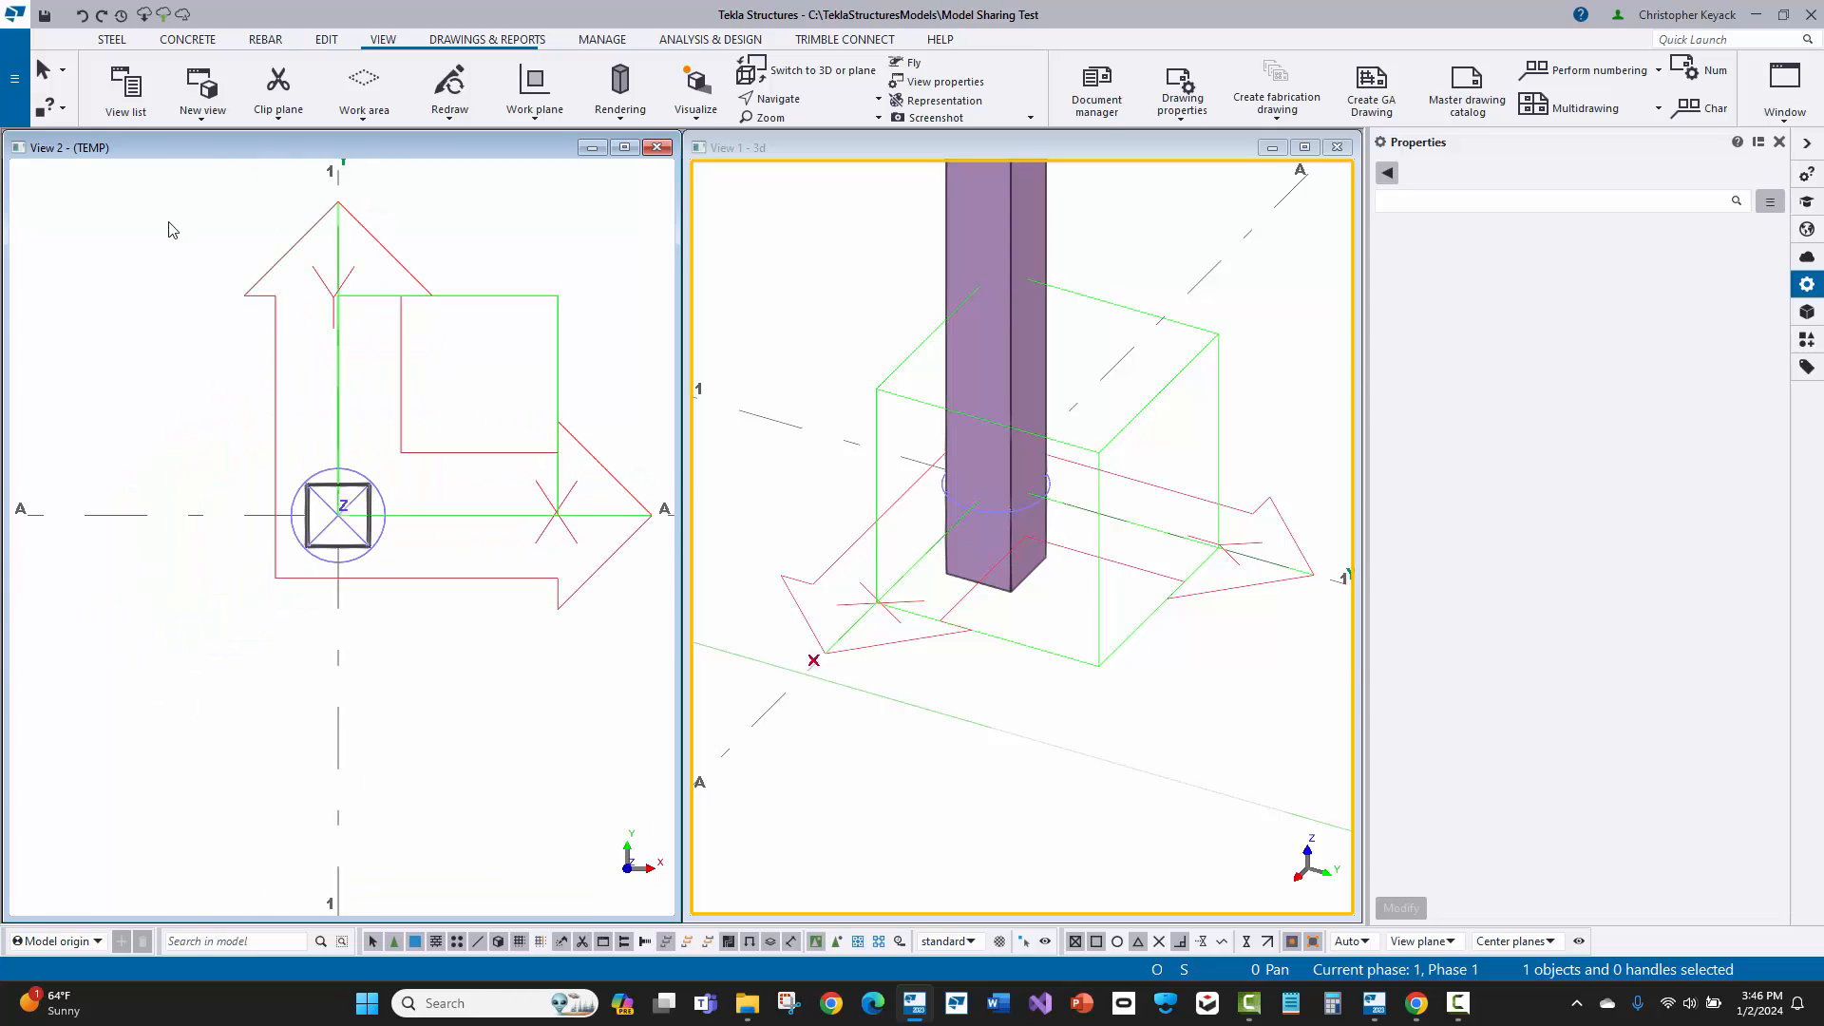
{"action": "middle_click_drag", "start_coordinate": [214, 342], "coordinate": [183, 330]}
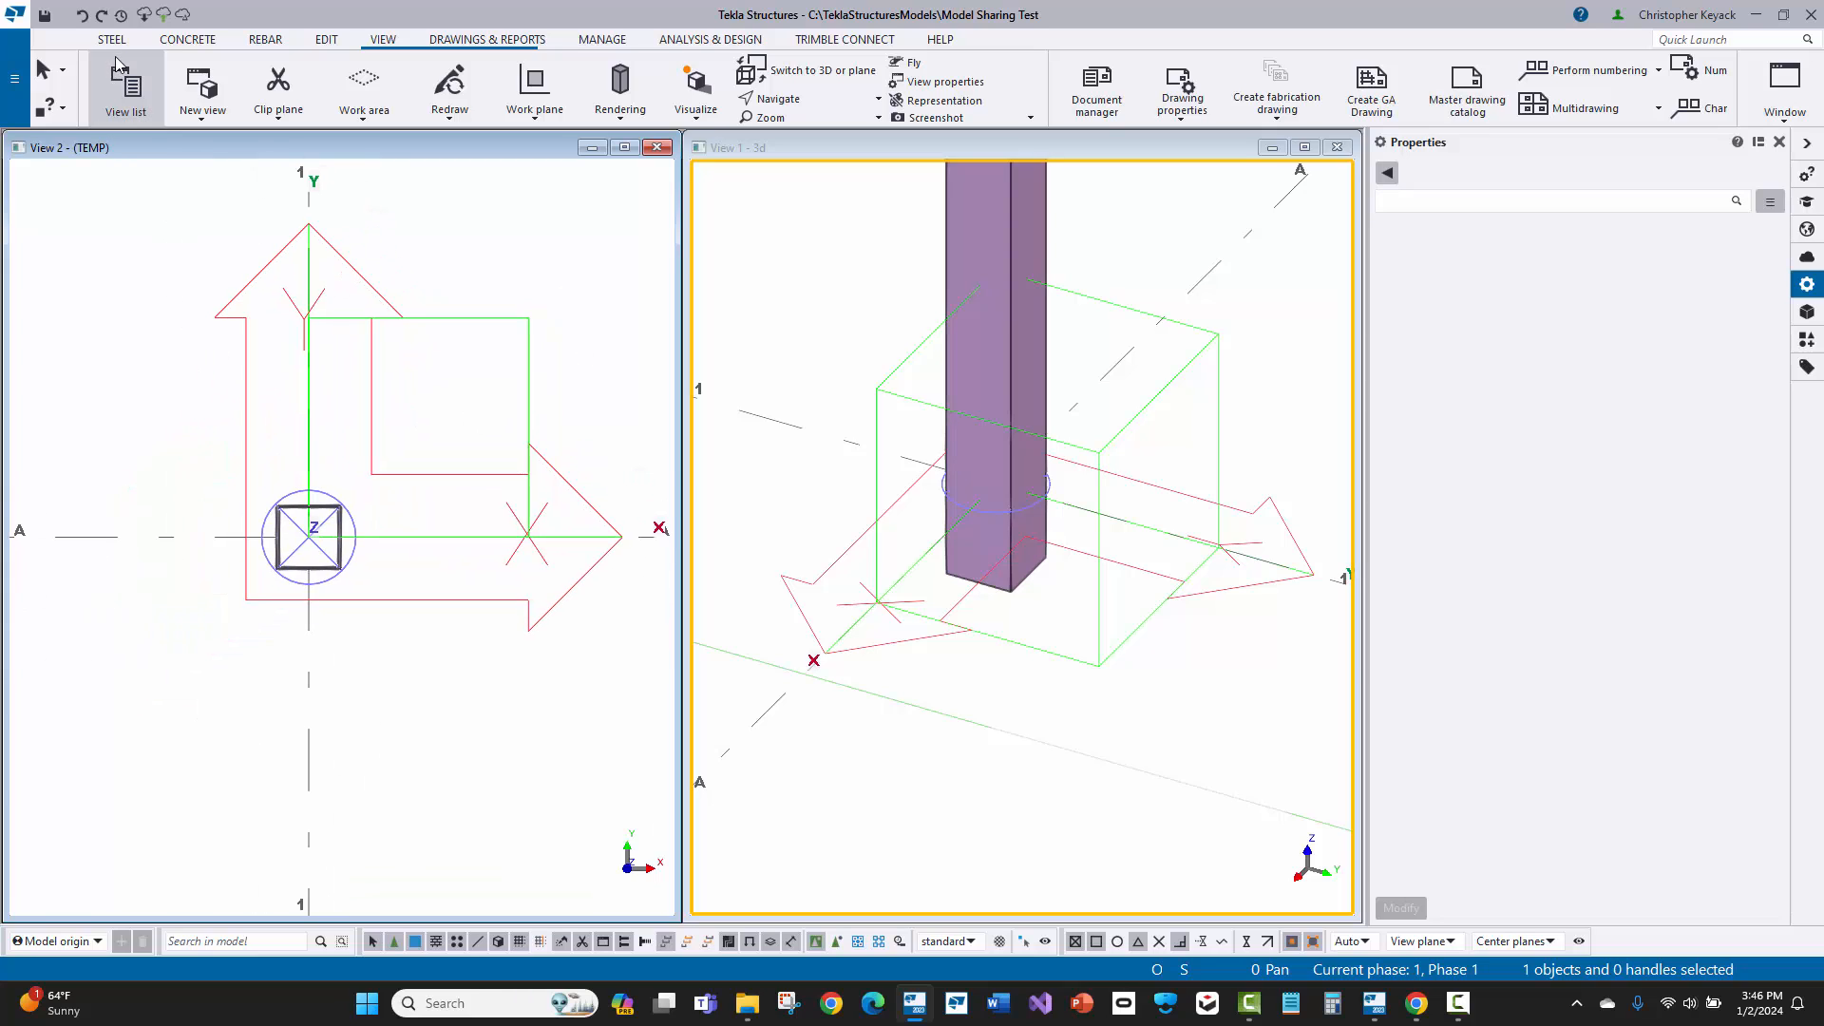
{"action": "scroll", "coordinate": [112, 44], "scroll_direction": "up", "scroll_amount": 4}
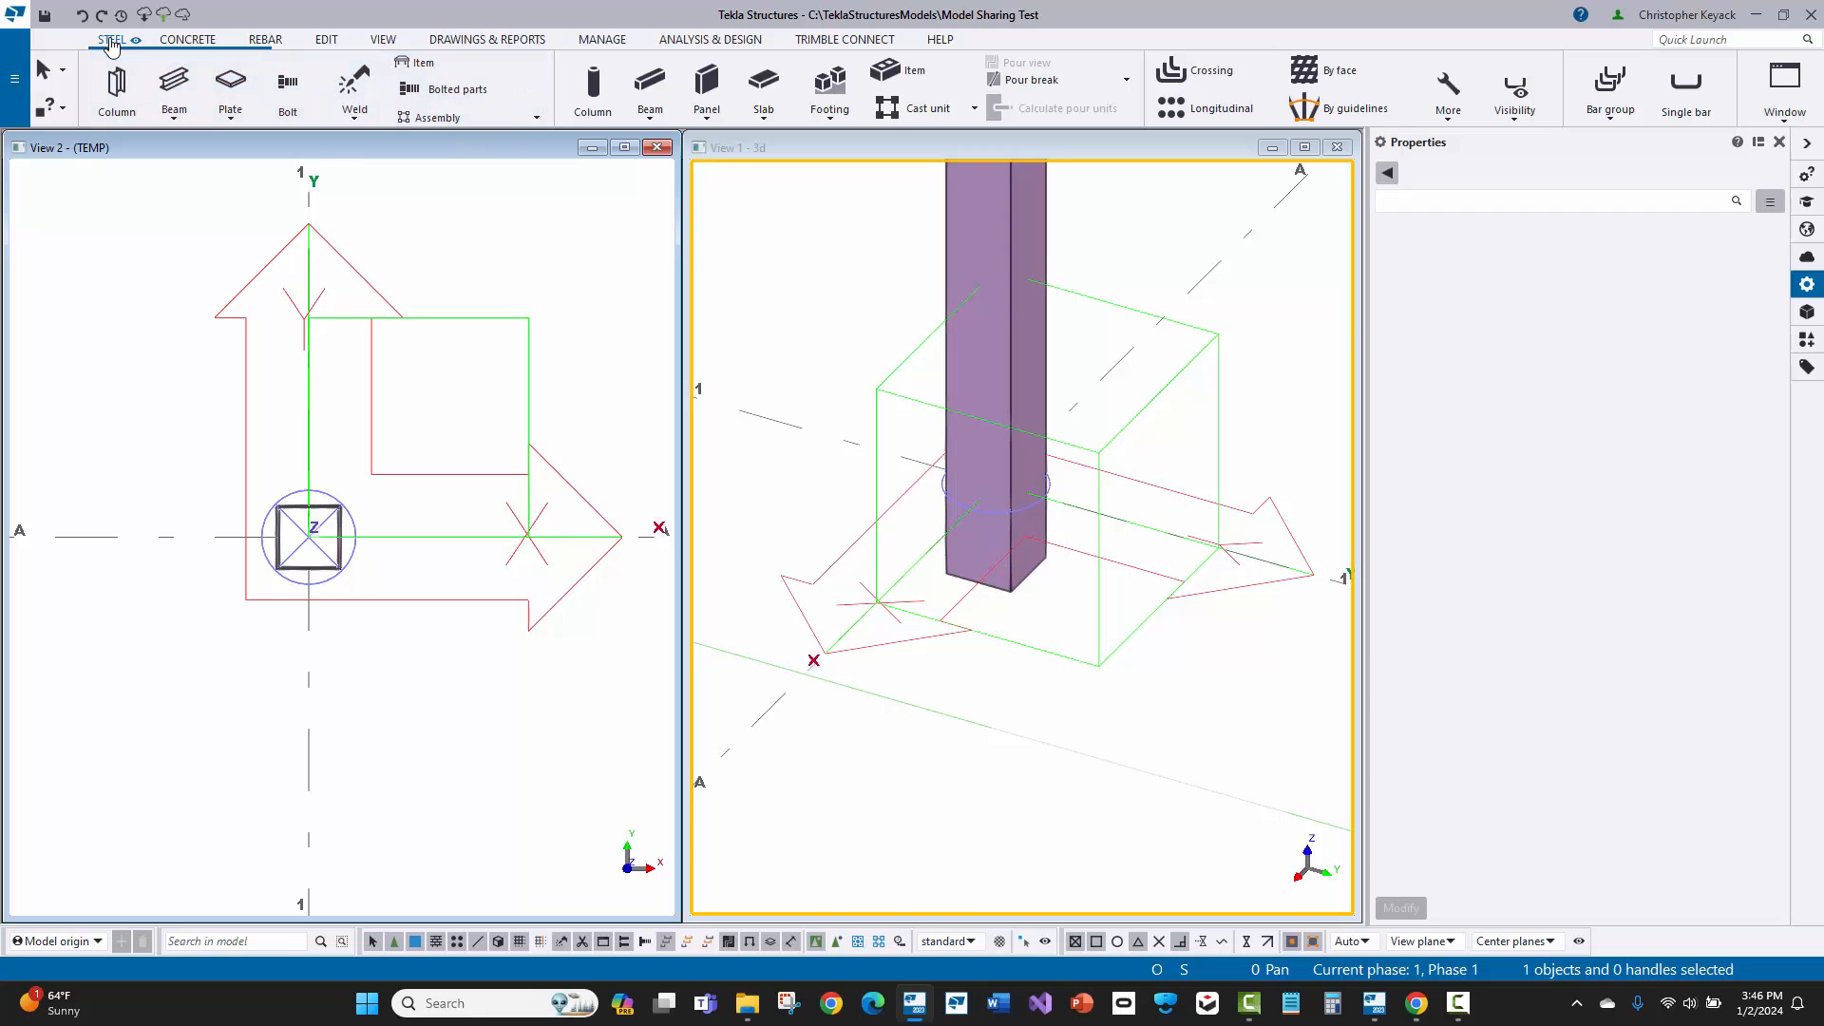
{"action": "left_click", "coordinate": [230, 81]}
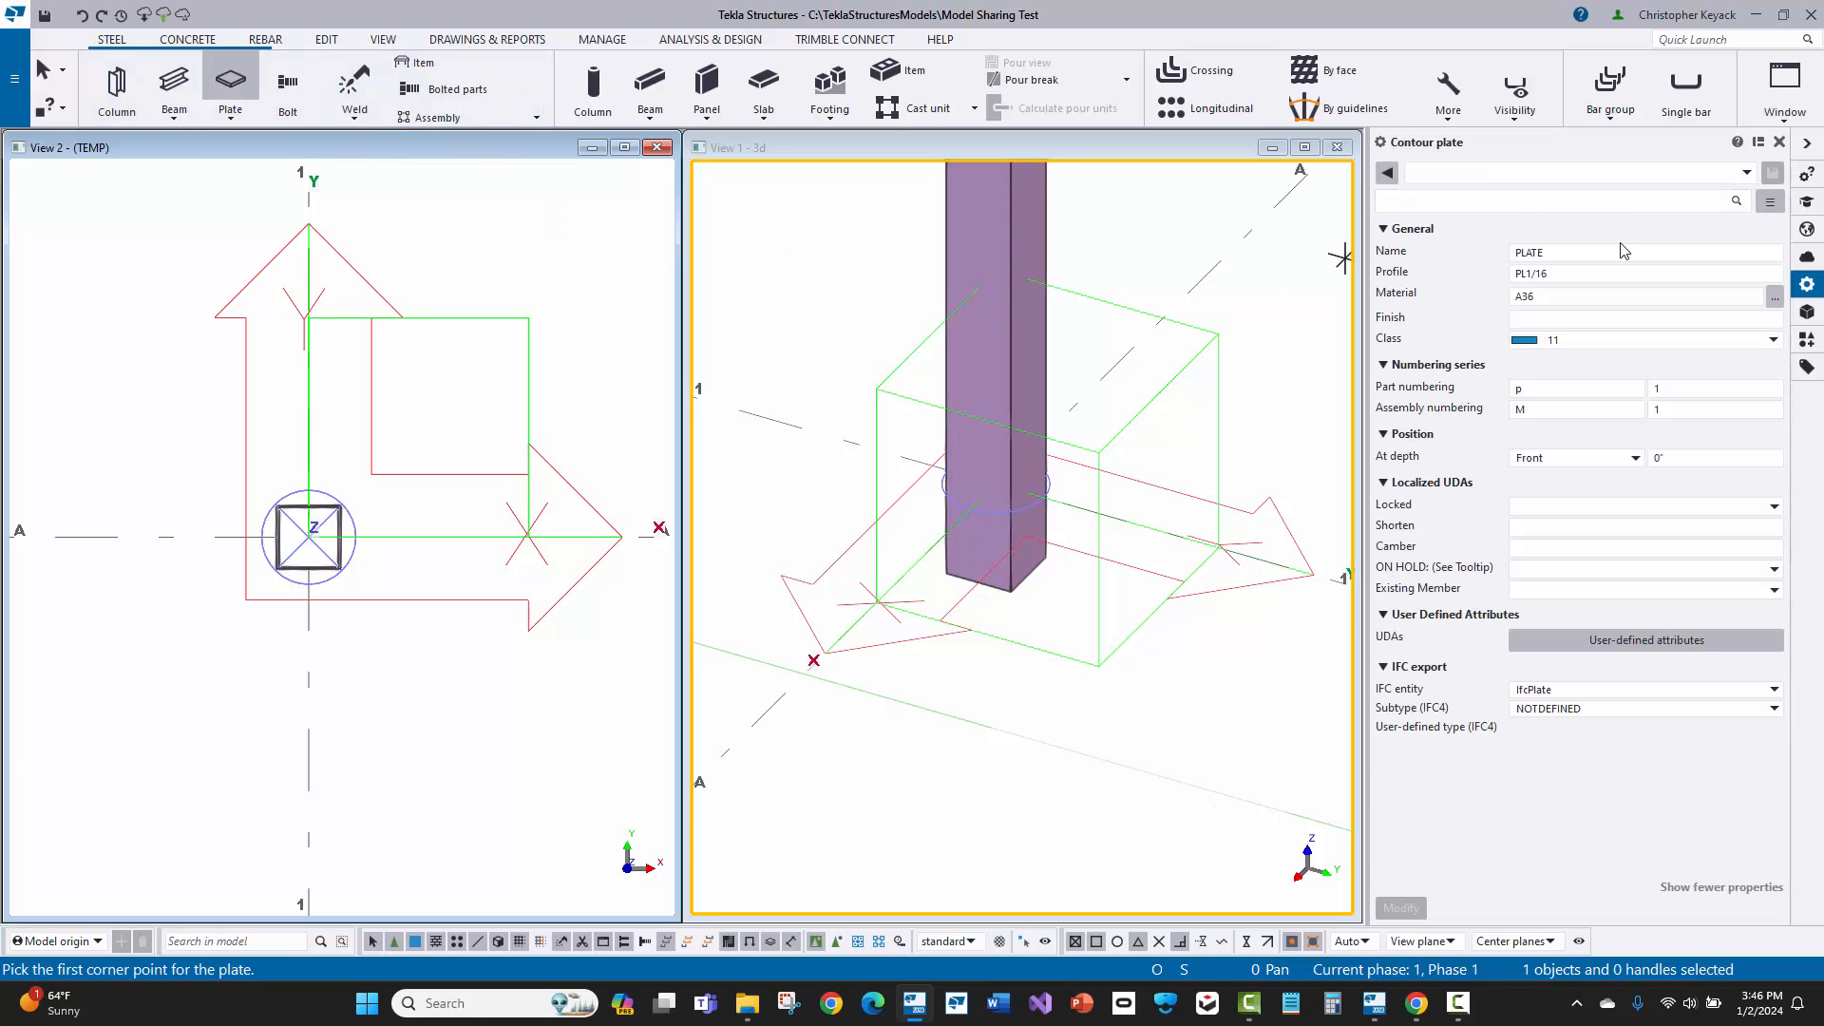
{"action": "left_click_drag", "start_coordinate": [1608, 277], "coordinate": [1413, 288]}
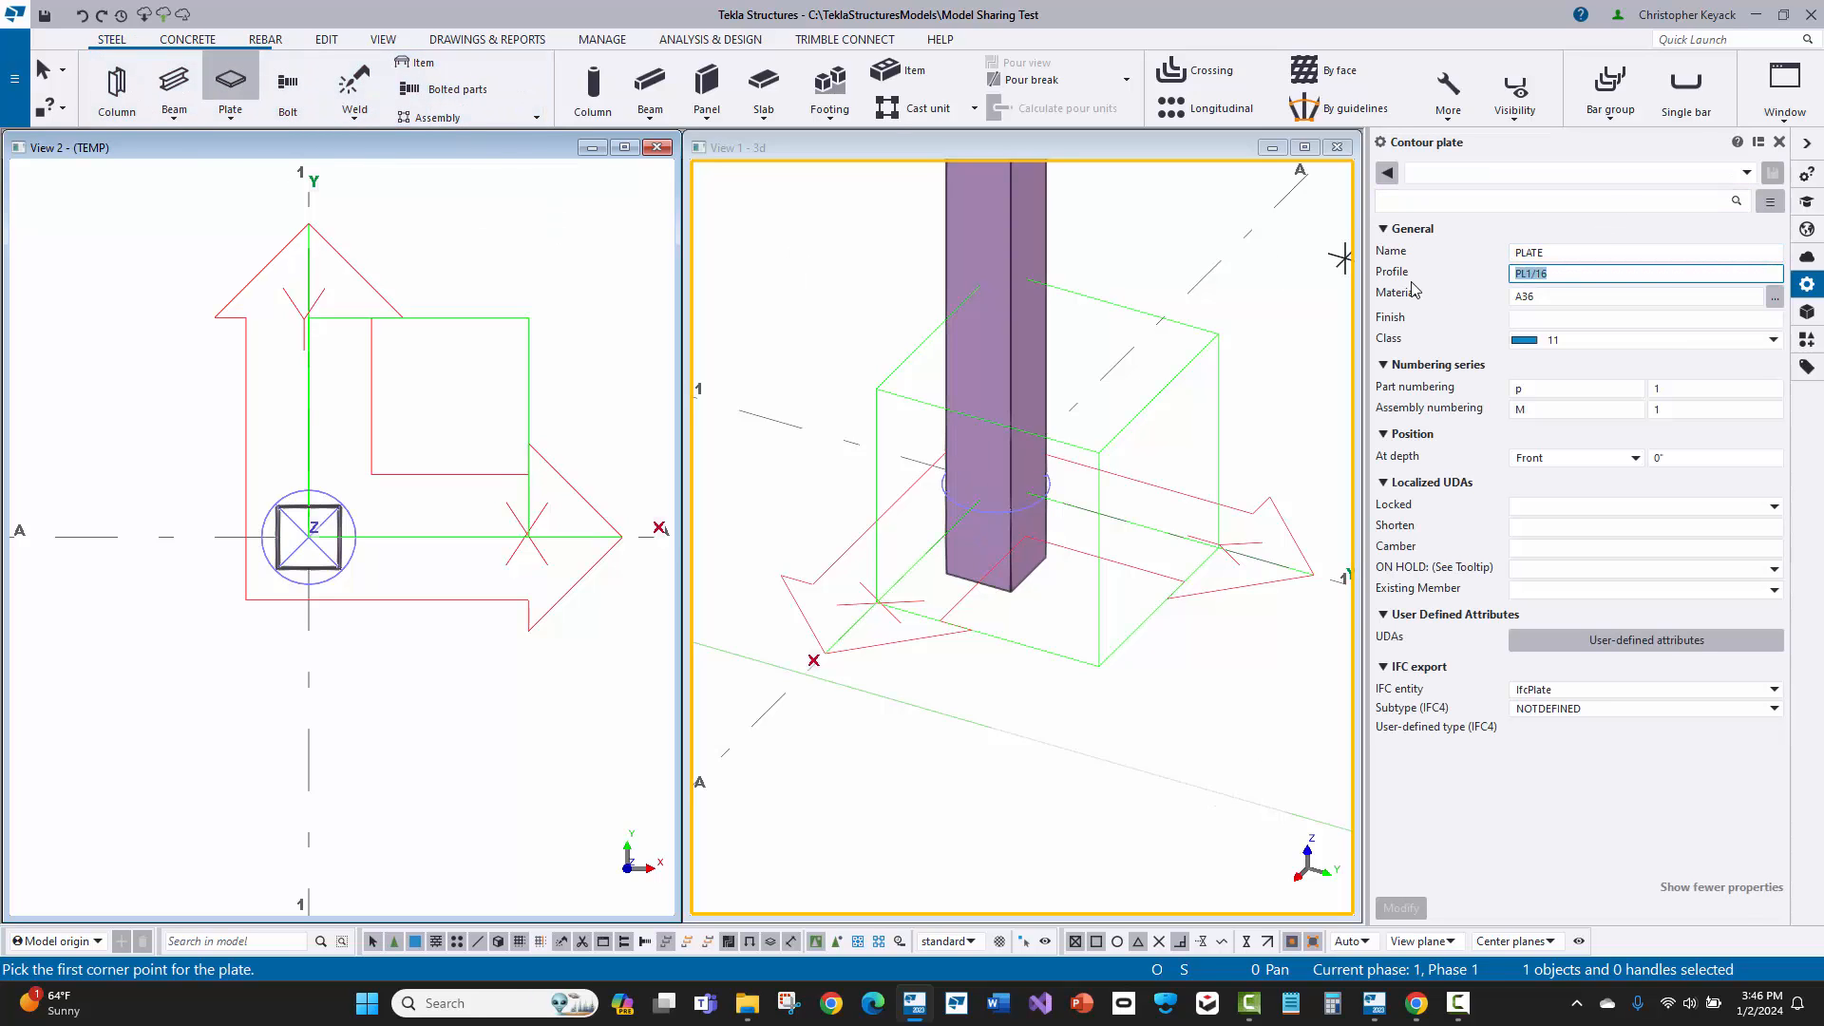
{"action": "type", "text": "PL1"}
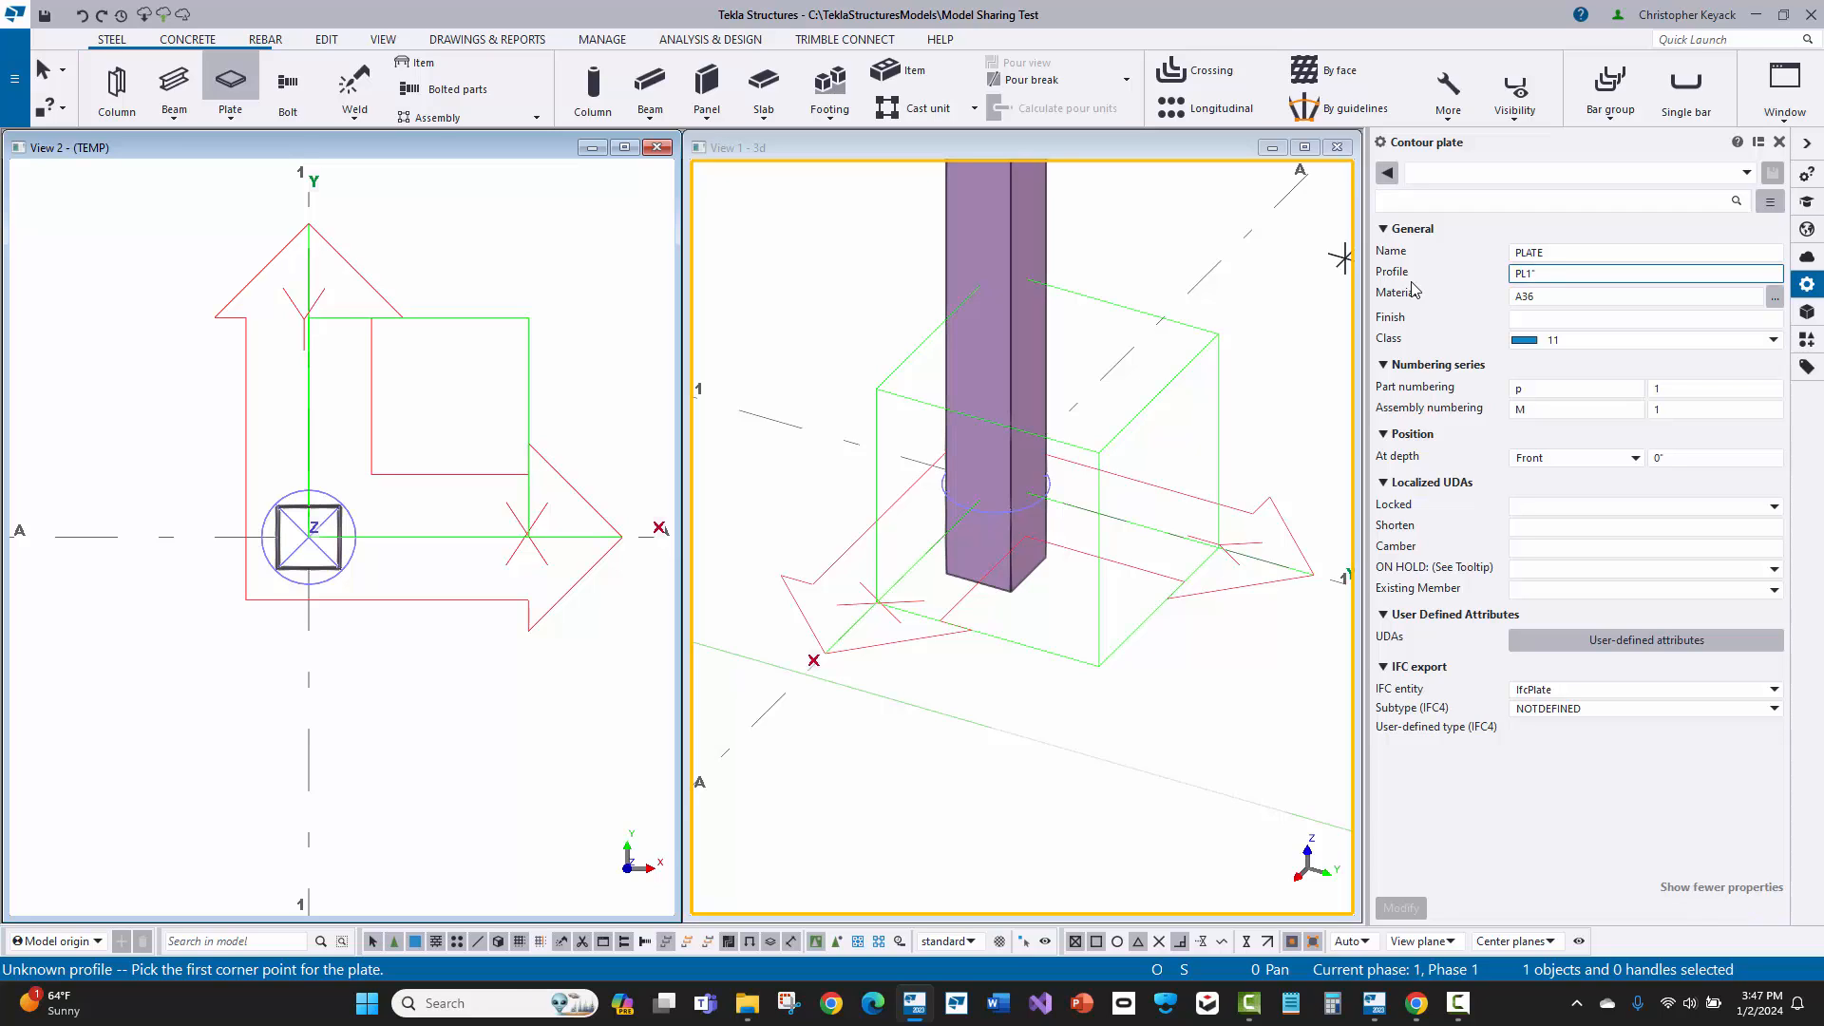
{"action": "type", "text": "\""}
{"action": "left_click", "coordinate": [1555, 459]}
{"action": "left_click", "coordinate": [1555, 462]}
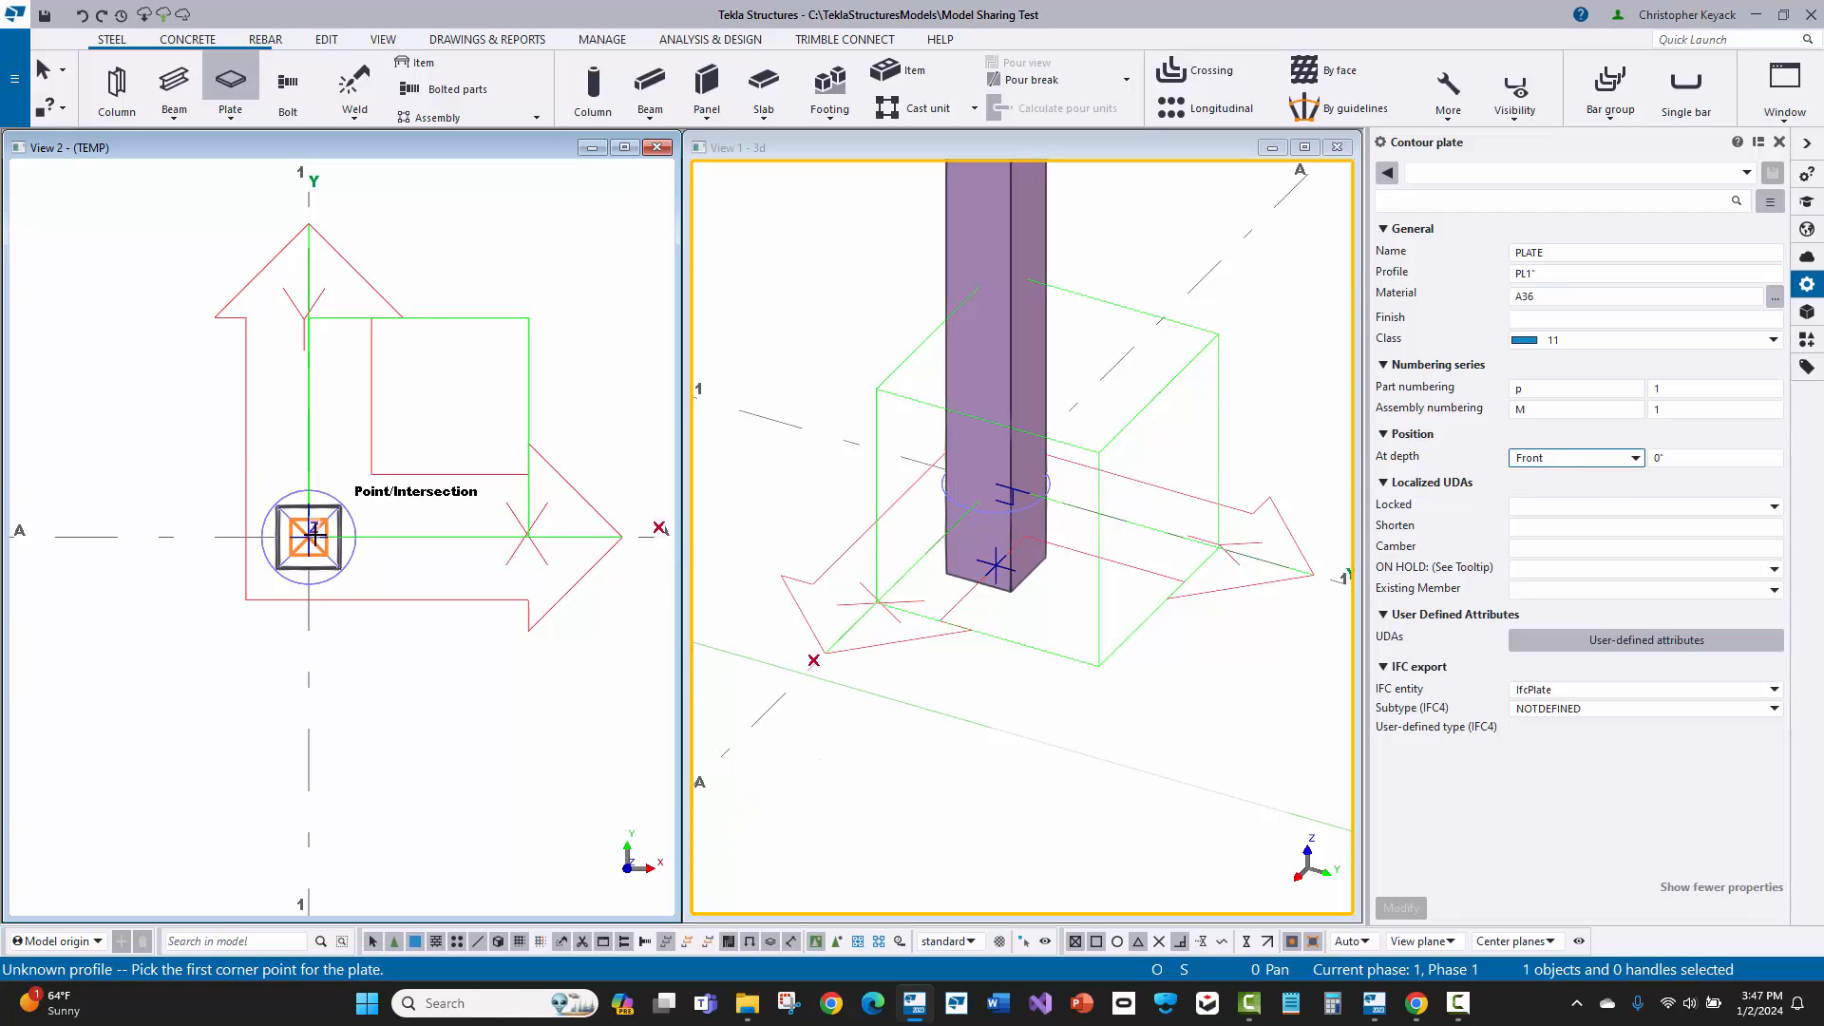
Step: Set the column centre as temporary snap reference and place the plate's first corner at offset @-8,8 from it
{"action": "scroll", "coordinate": [309, 536], "scroll_direction": "up", "scroll_amount": 2}
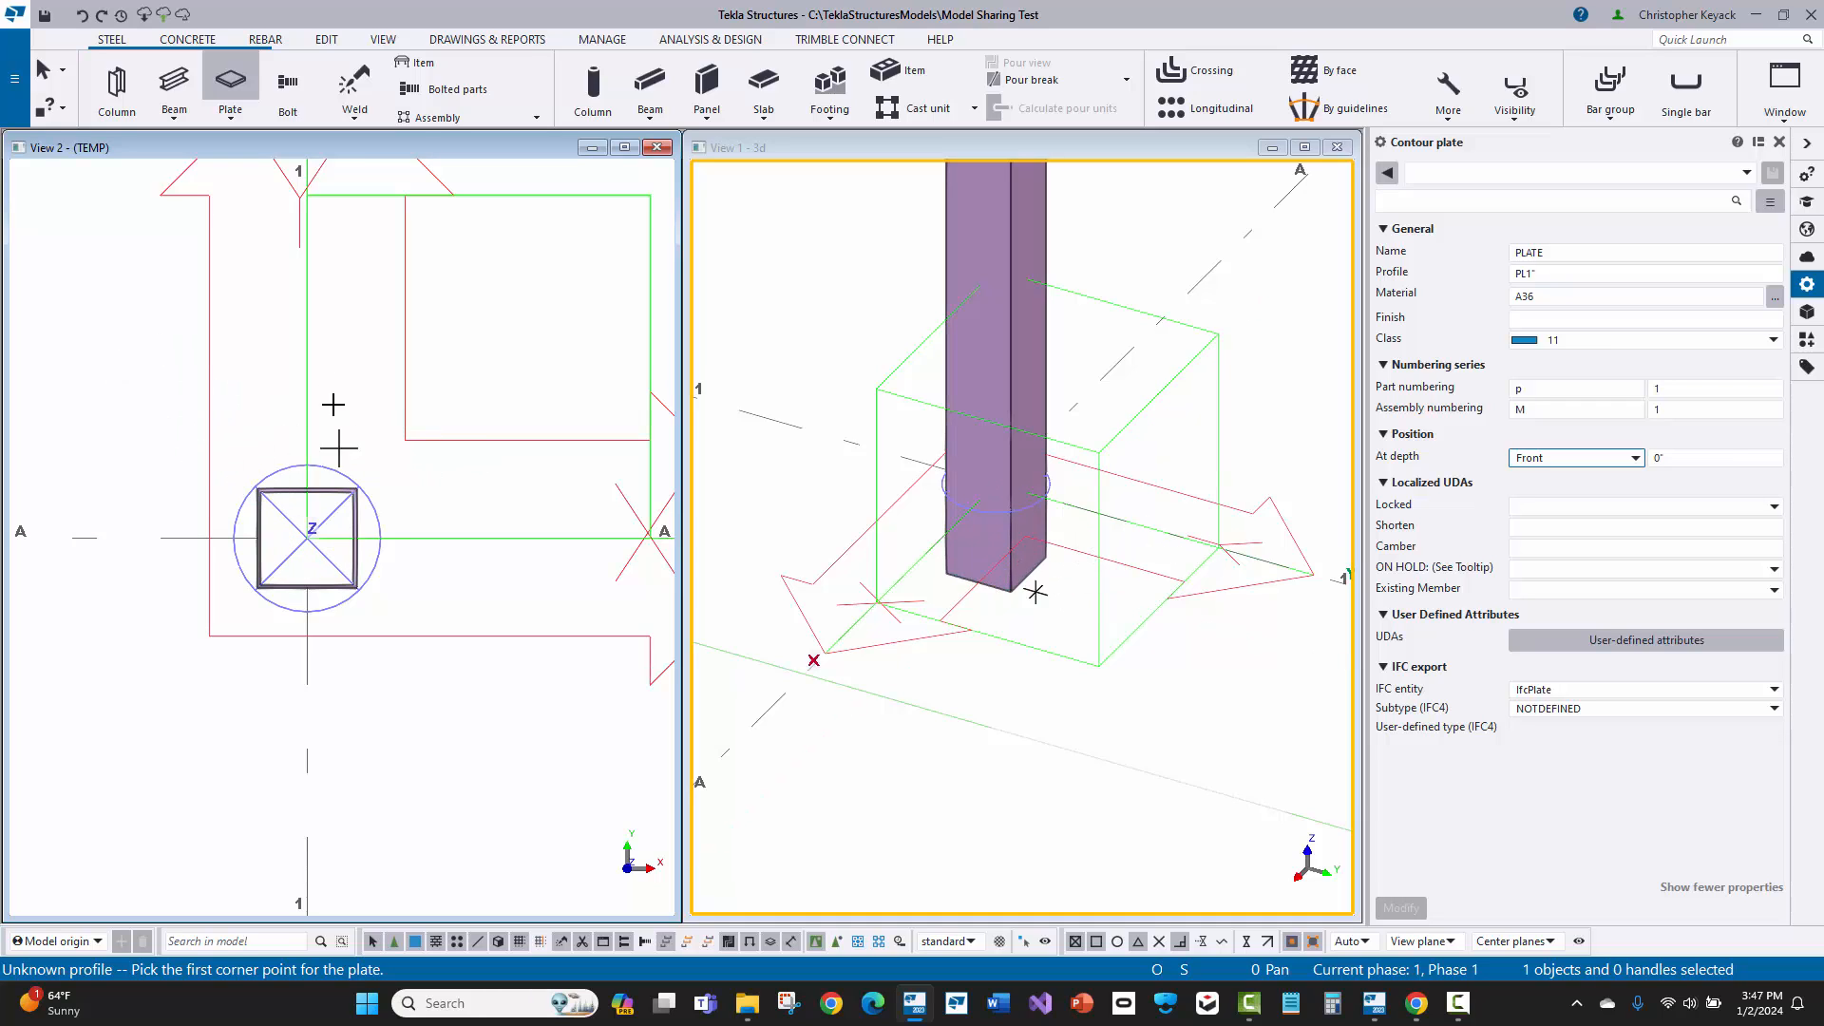
{"action": "right_click", "coordinate": [395, 339]}
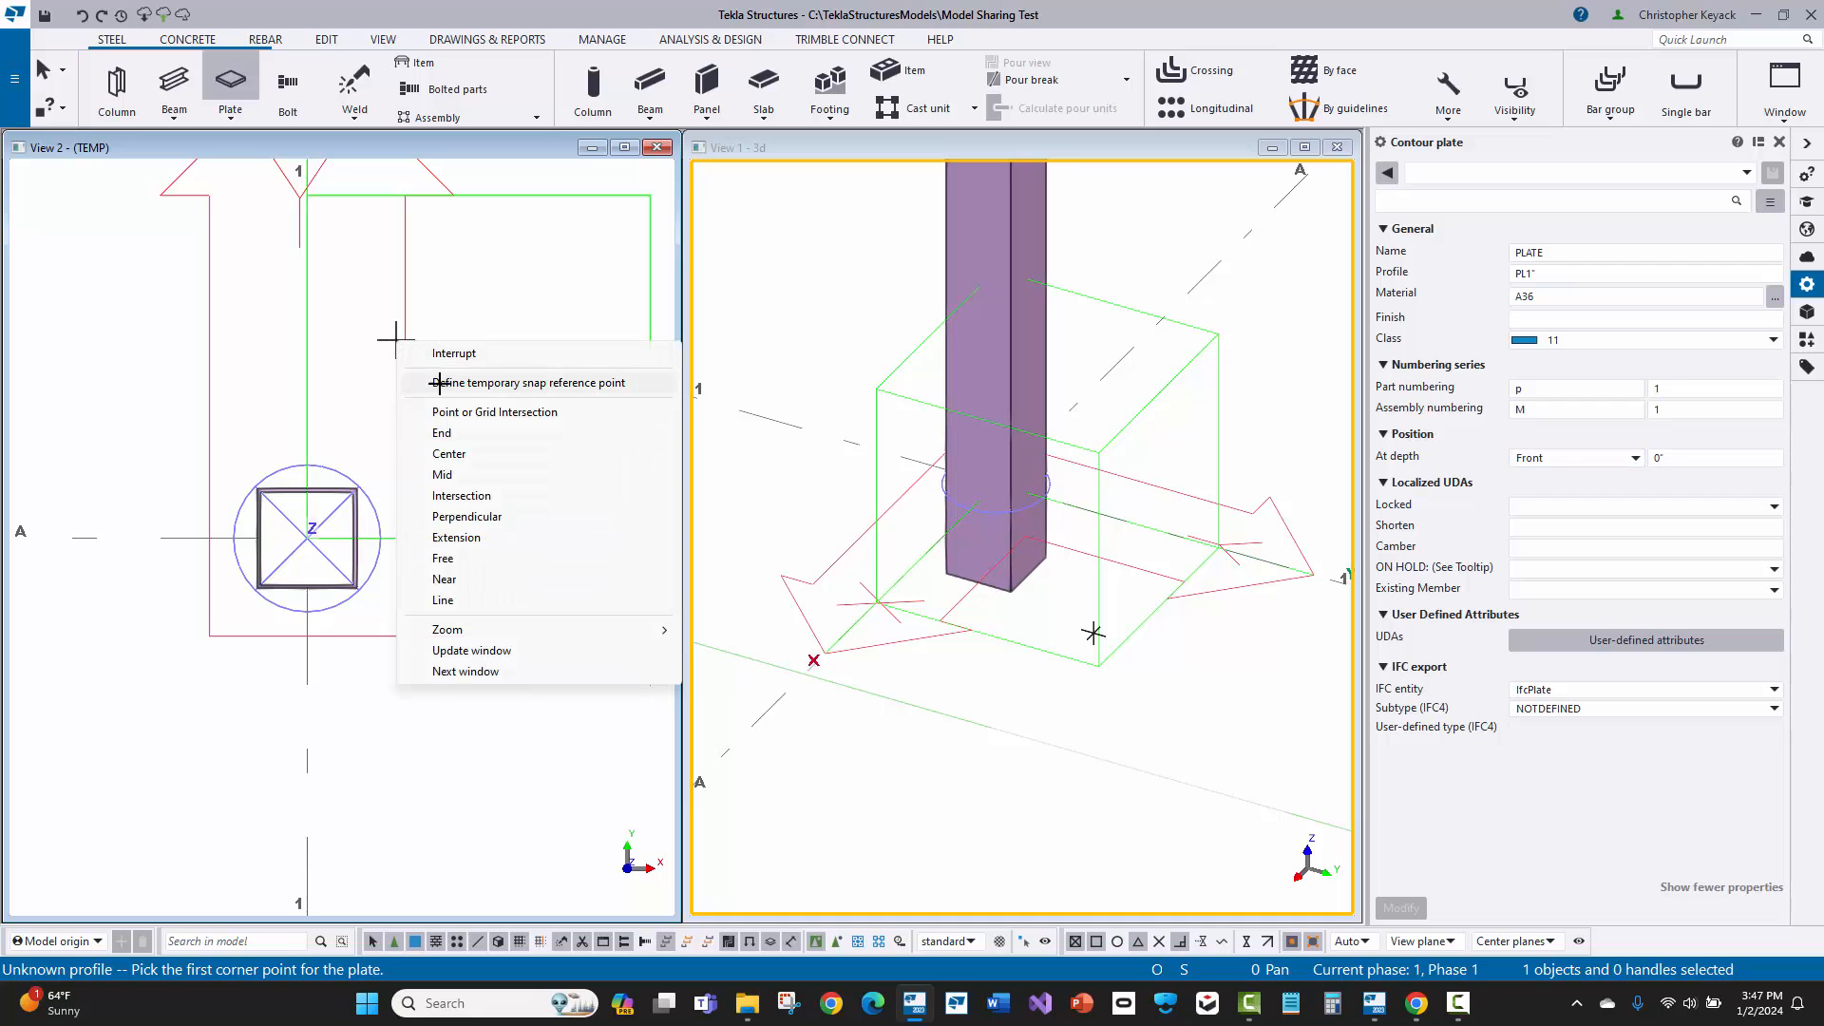
{"action": "left_click", "coordinate": [496, 383]}
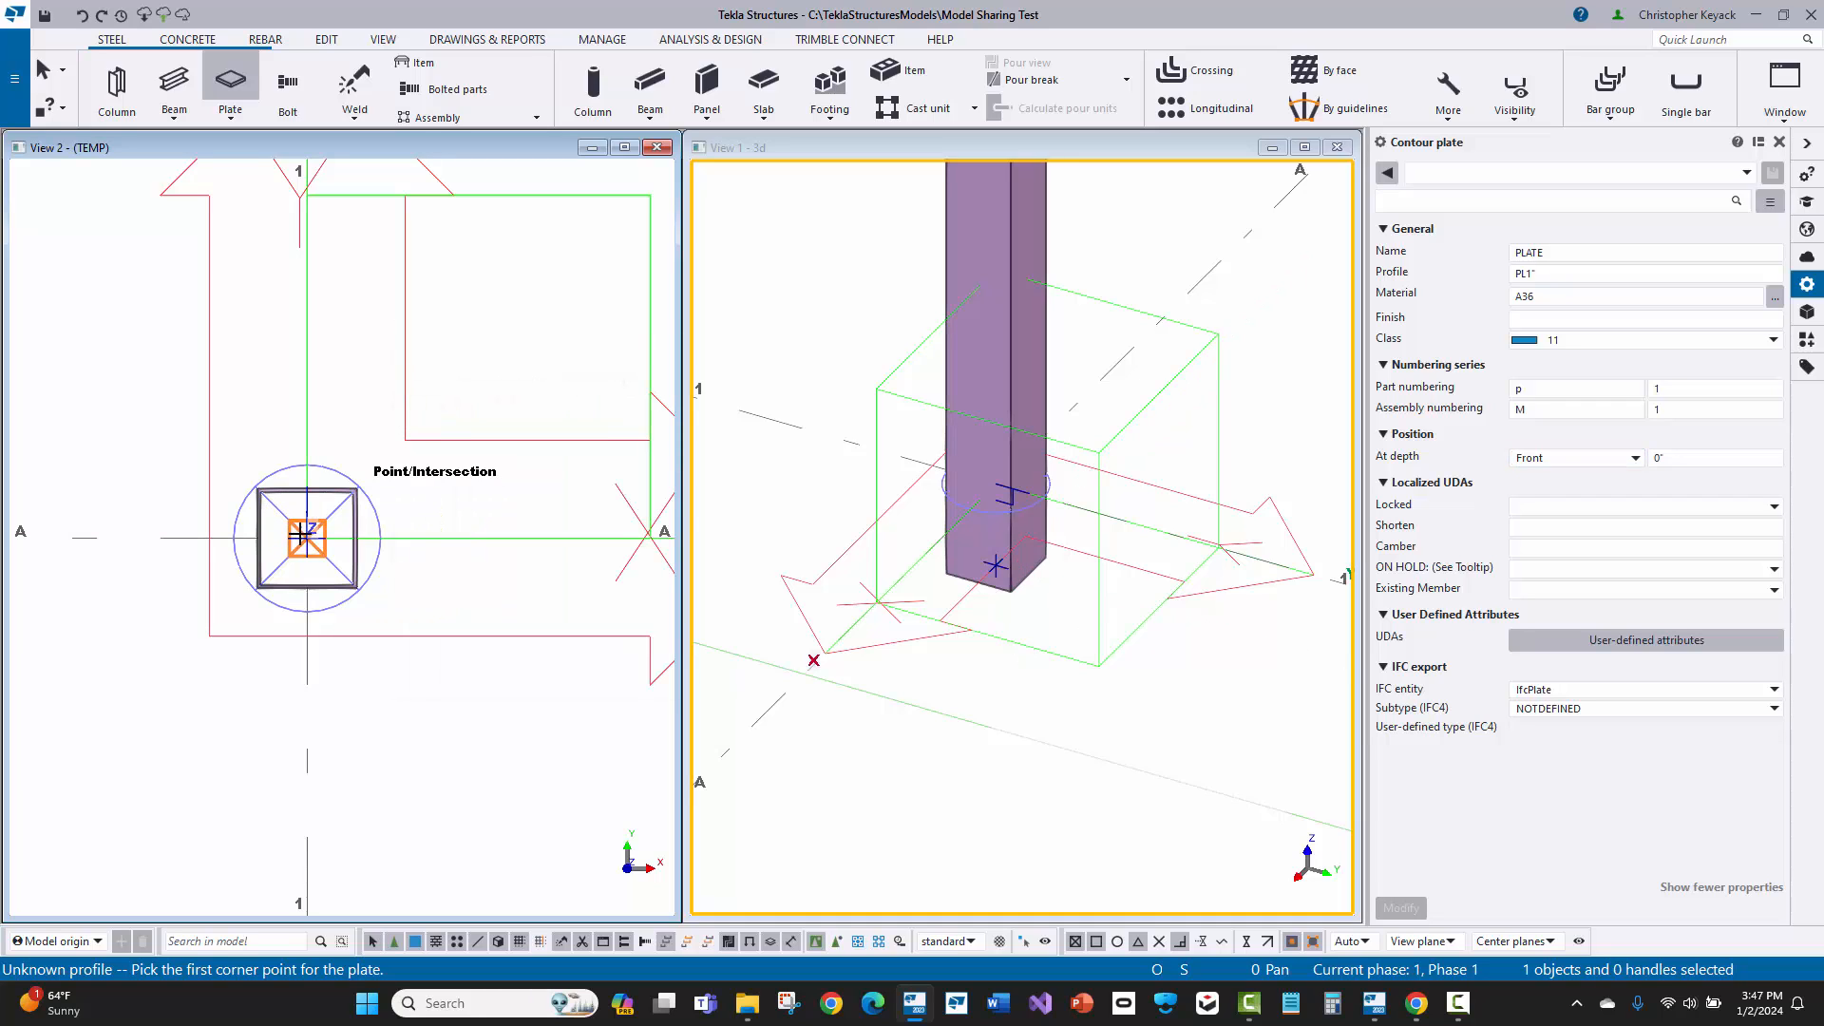
{"action": "left_click", "coordinate": [305, 536]}
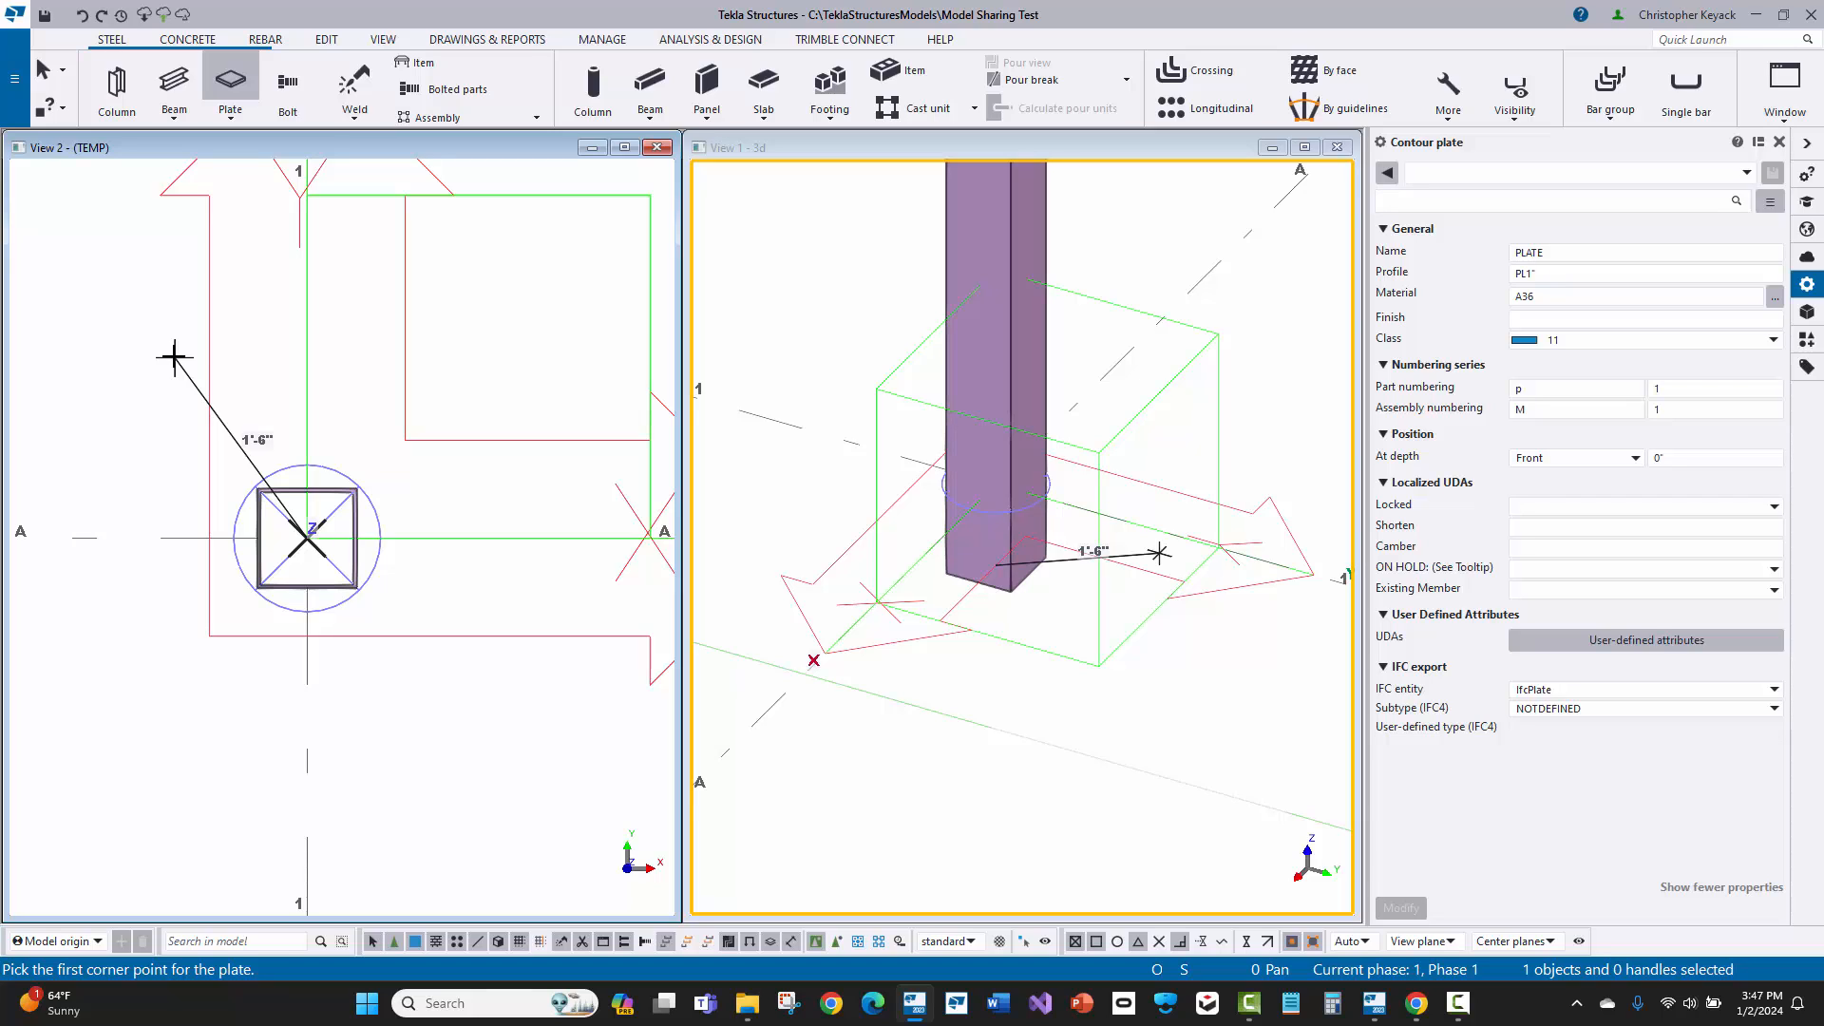
{"action": "type", "text": "@-8,8"}
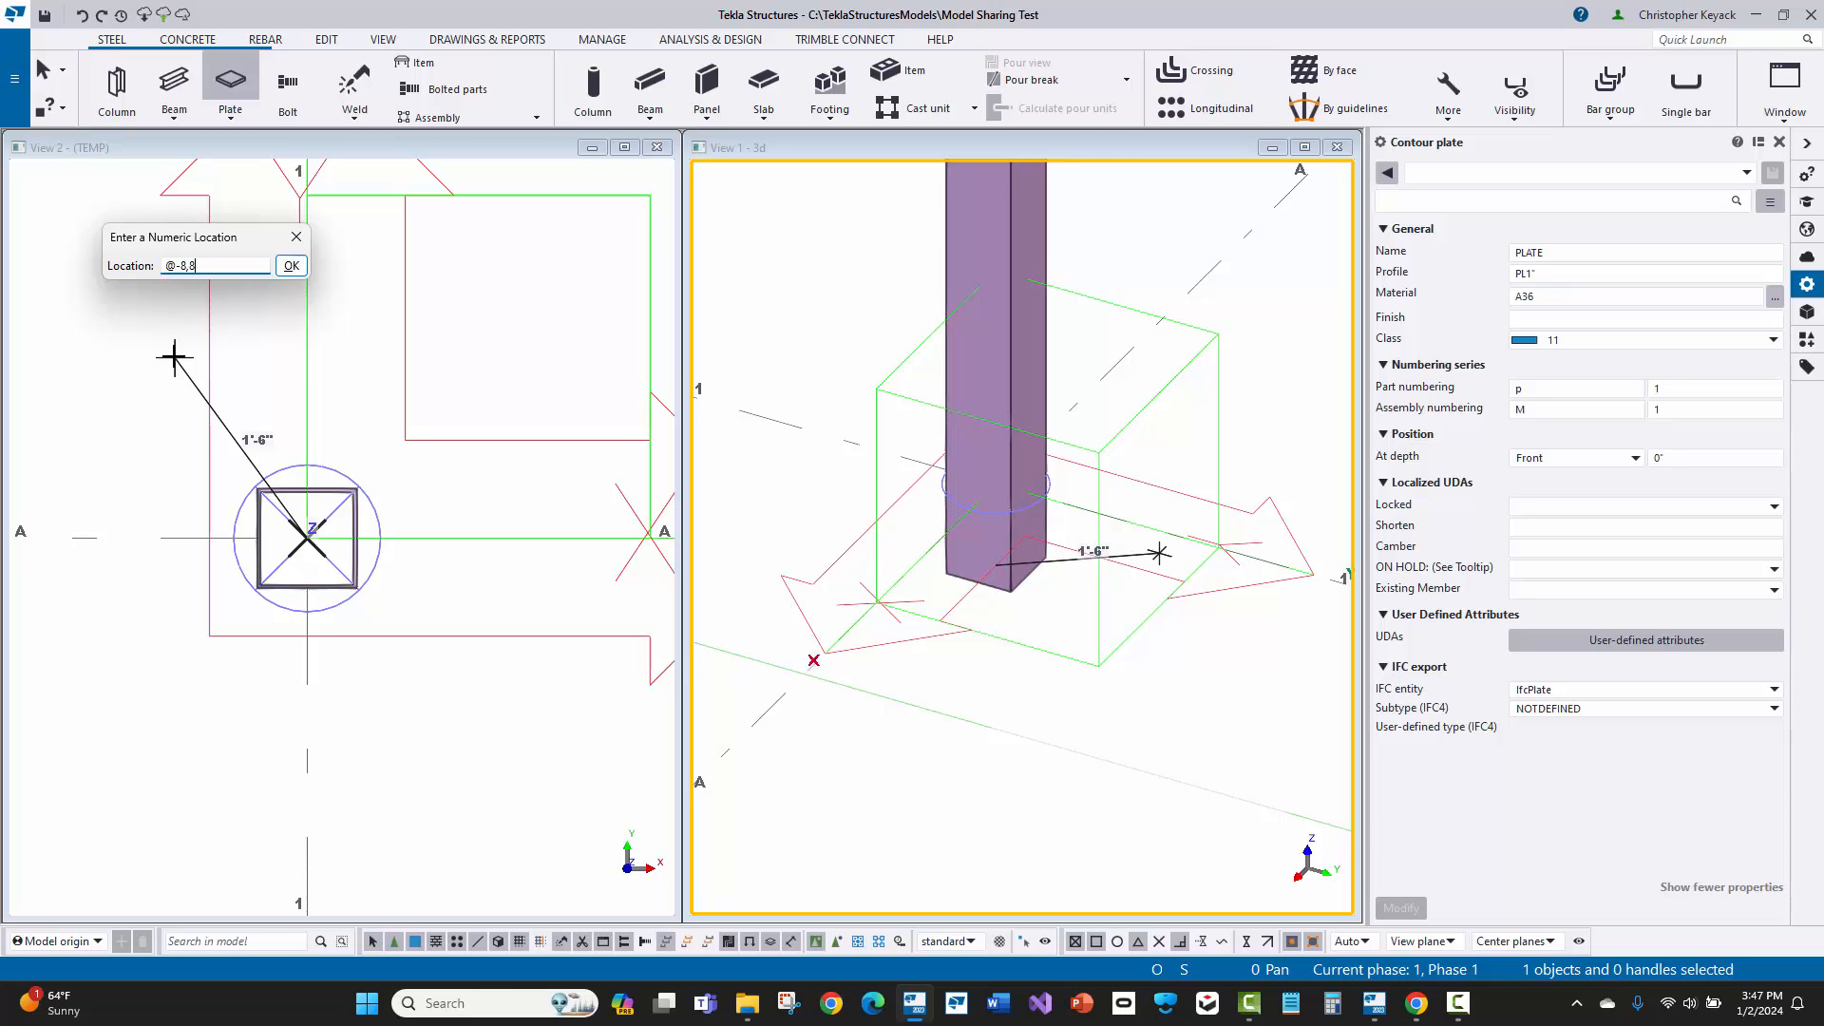
{"action": "key", "text": "Return"}
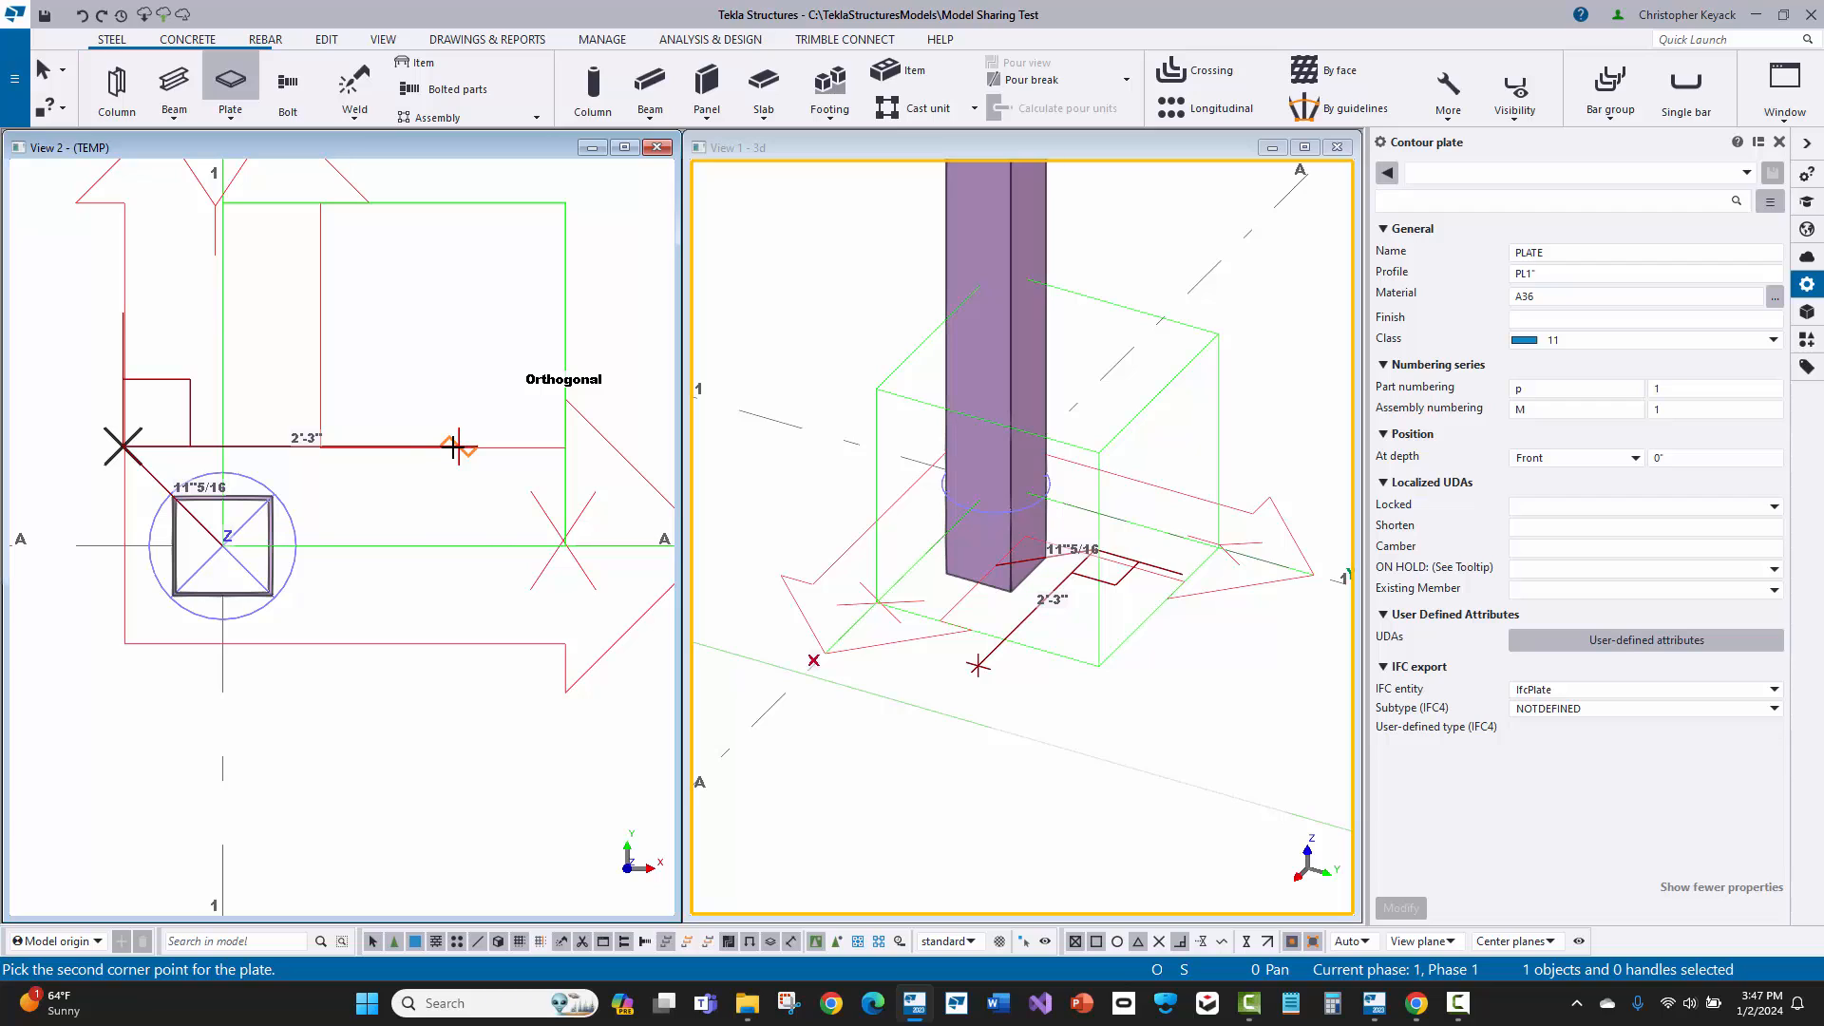
Step: Place the remaining plate corners 28" across, 16" down and 28" back, create the rectangular base plate, and end the command
{"action": "type", "text": "28"}
{"action": "key", "text": "Return"}
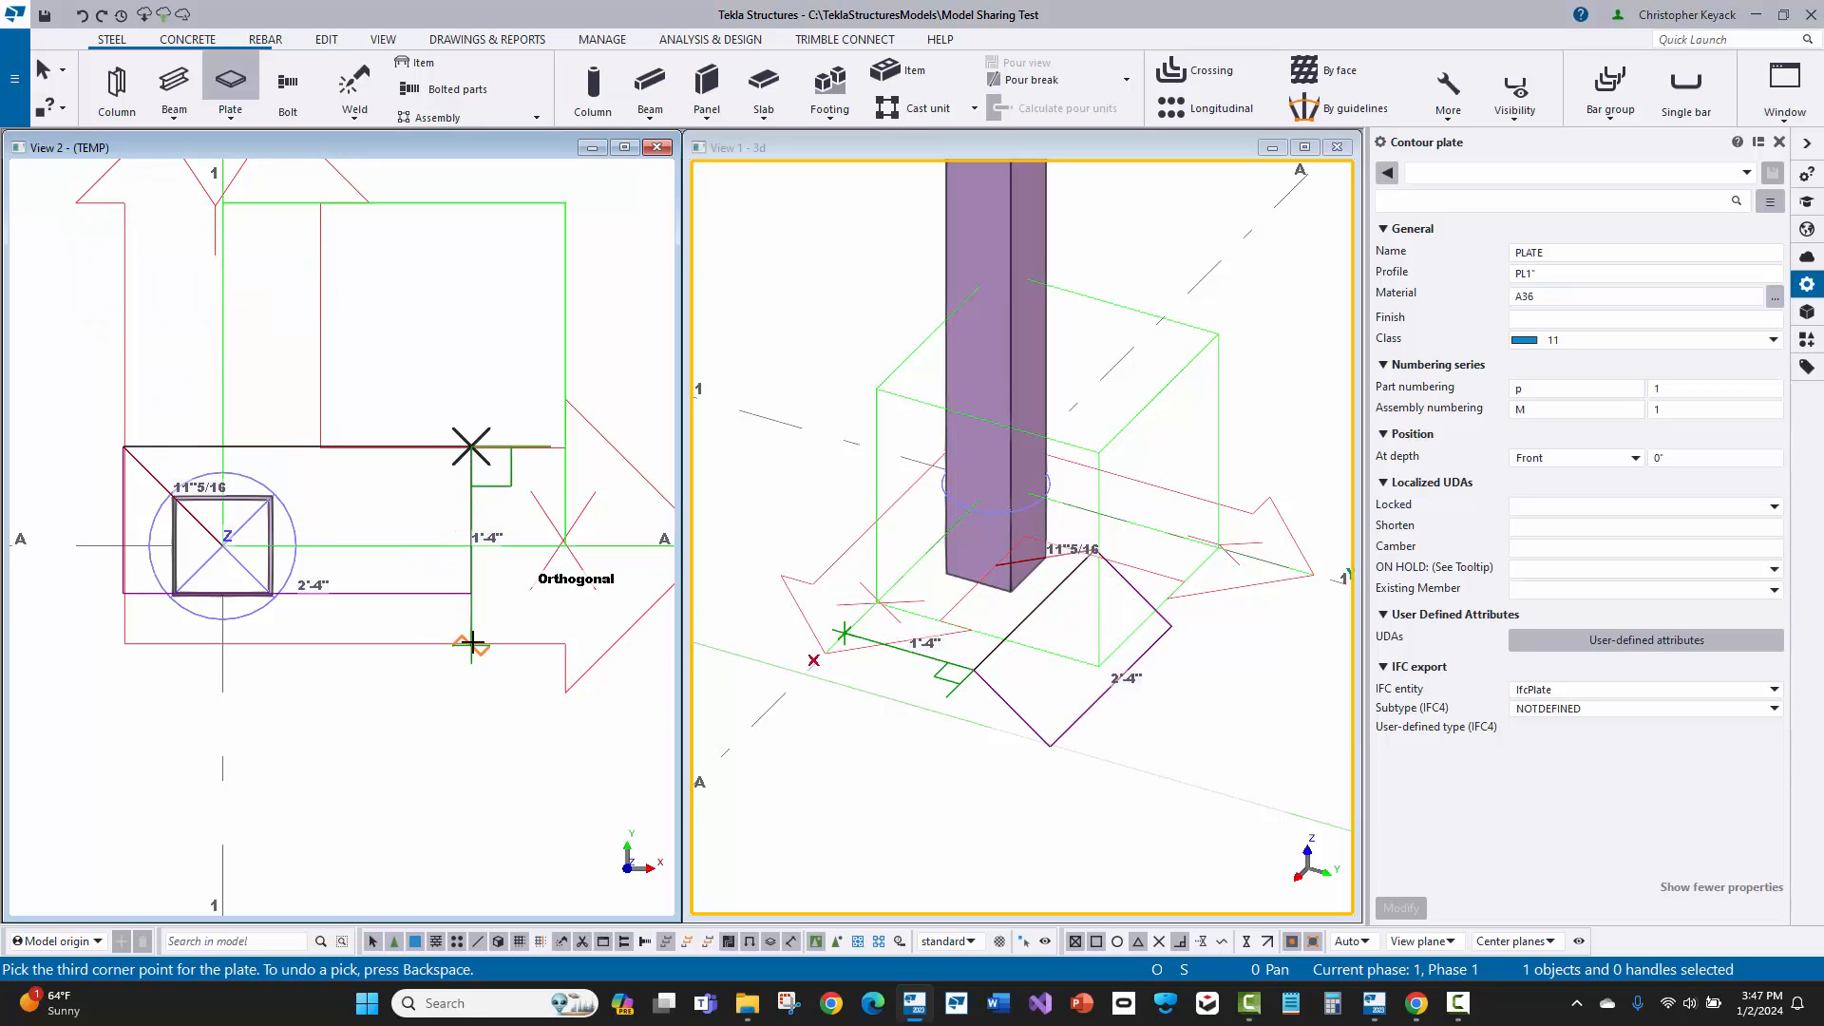
{"action": "type", "text": "16"}
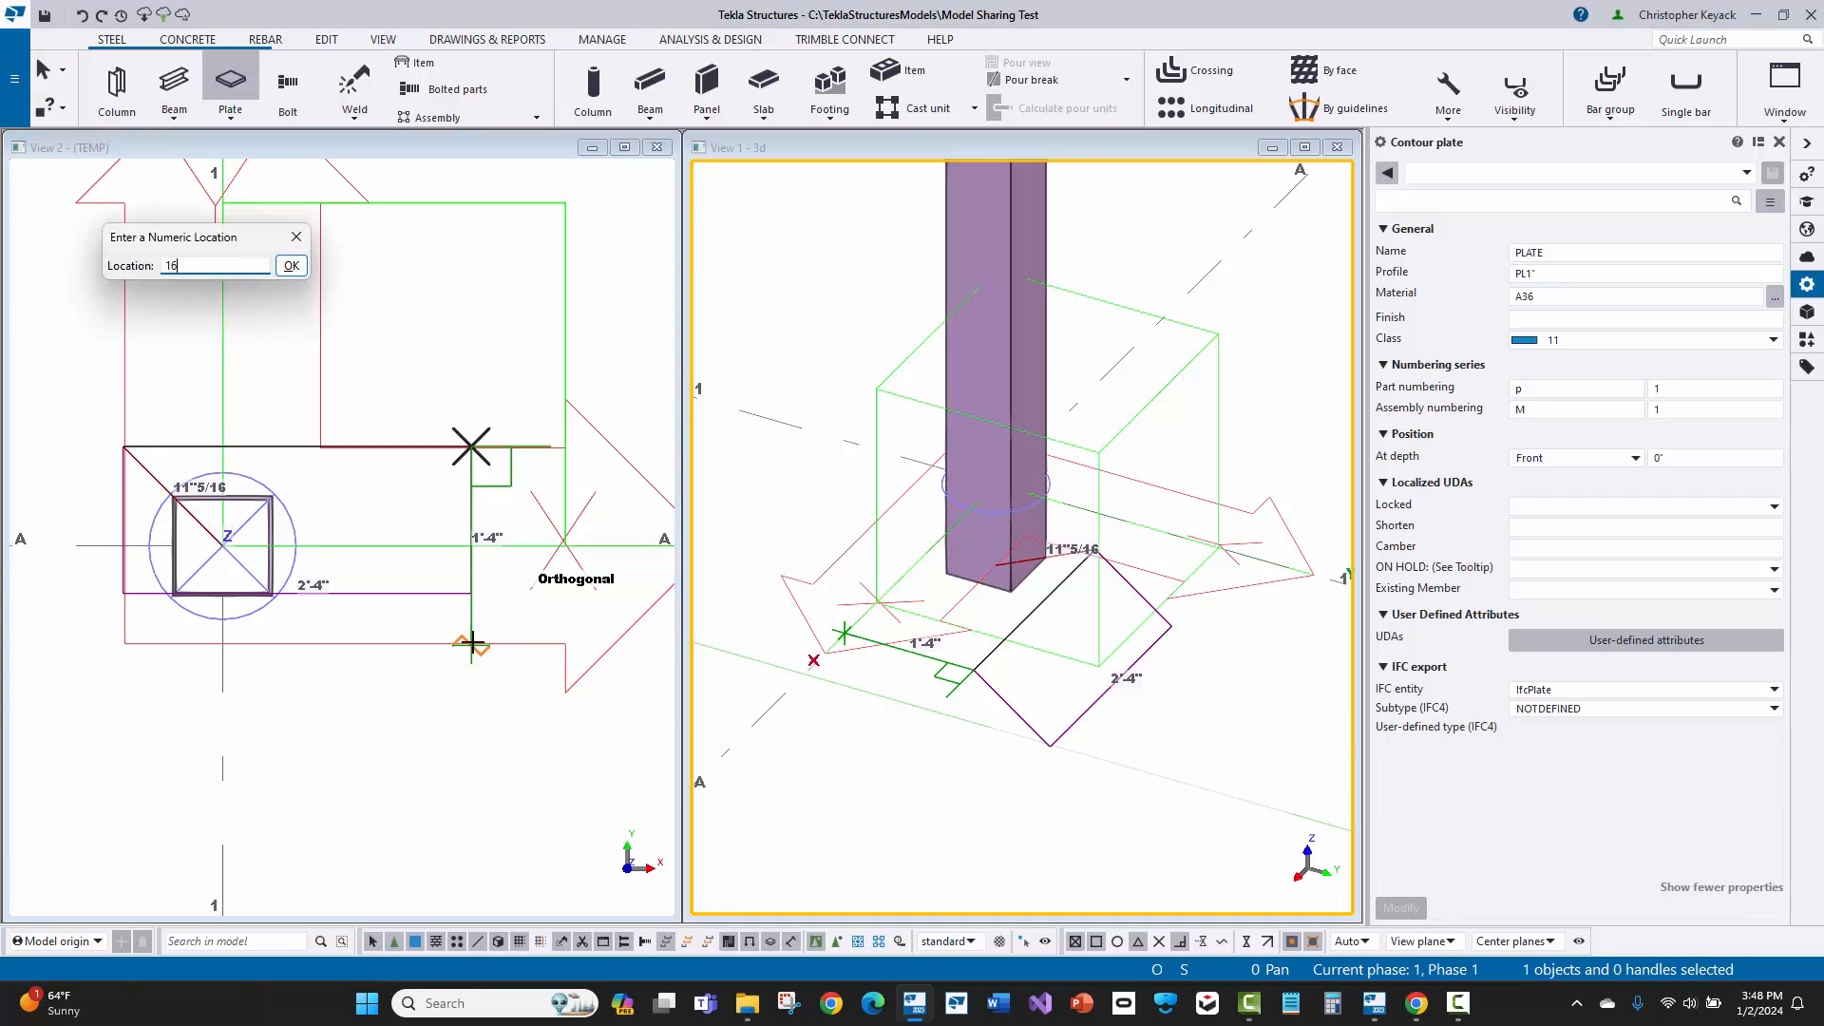
{"action": "key", "text": "Return"}
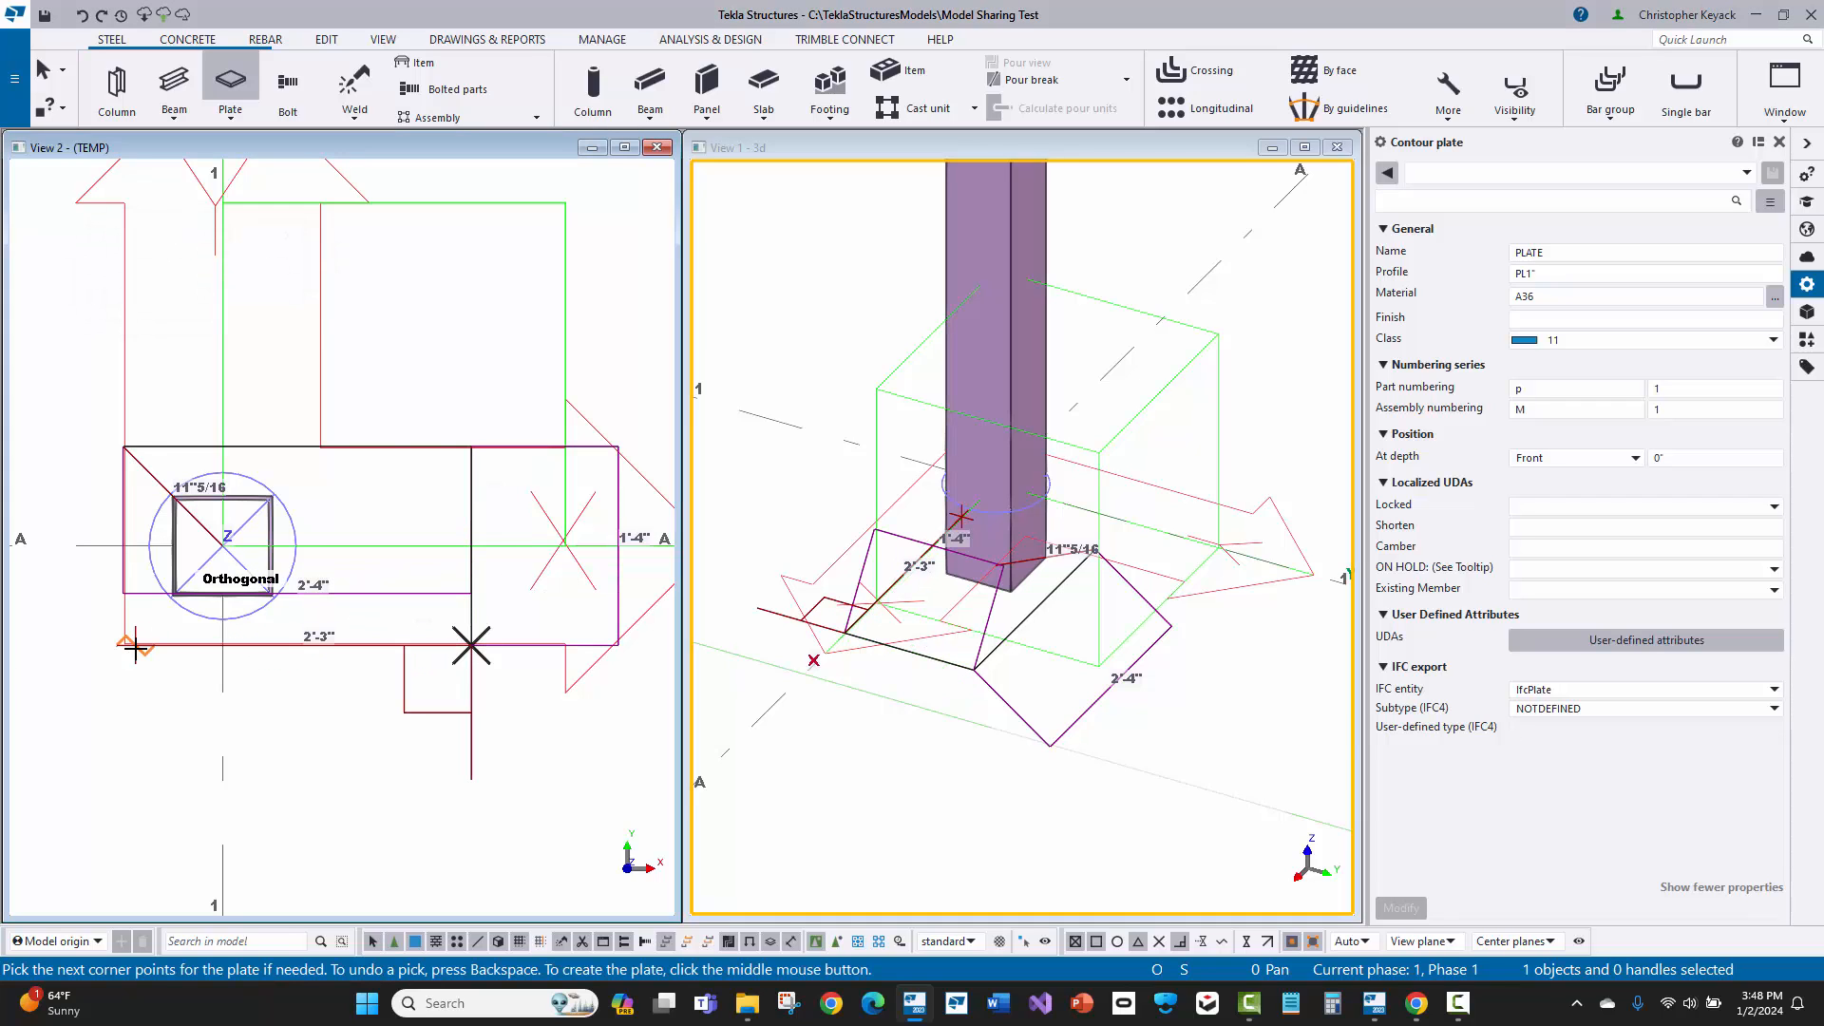
{"action": "type", "text": "2"}
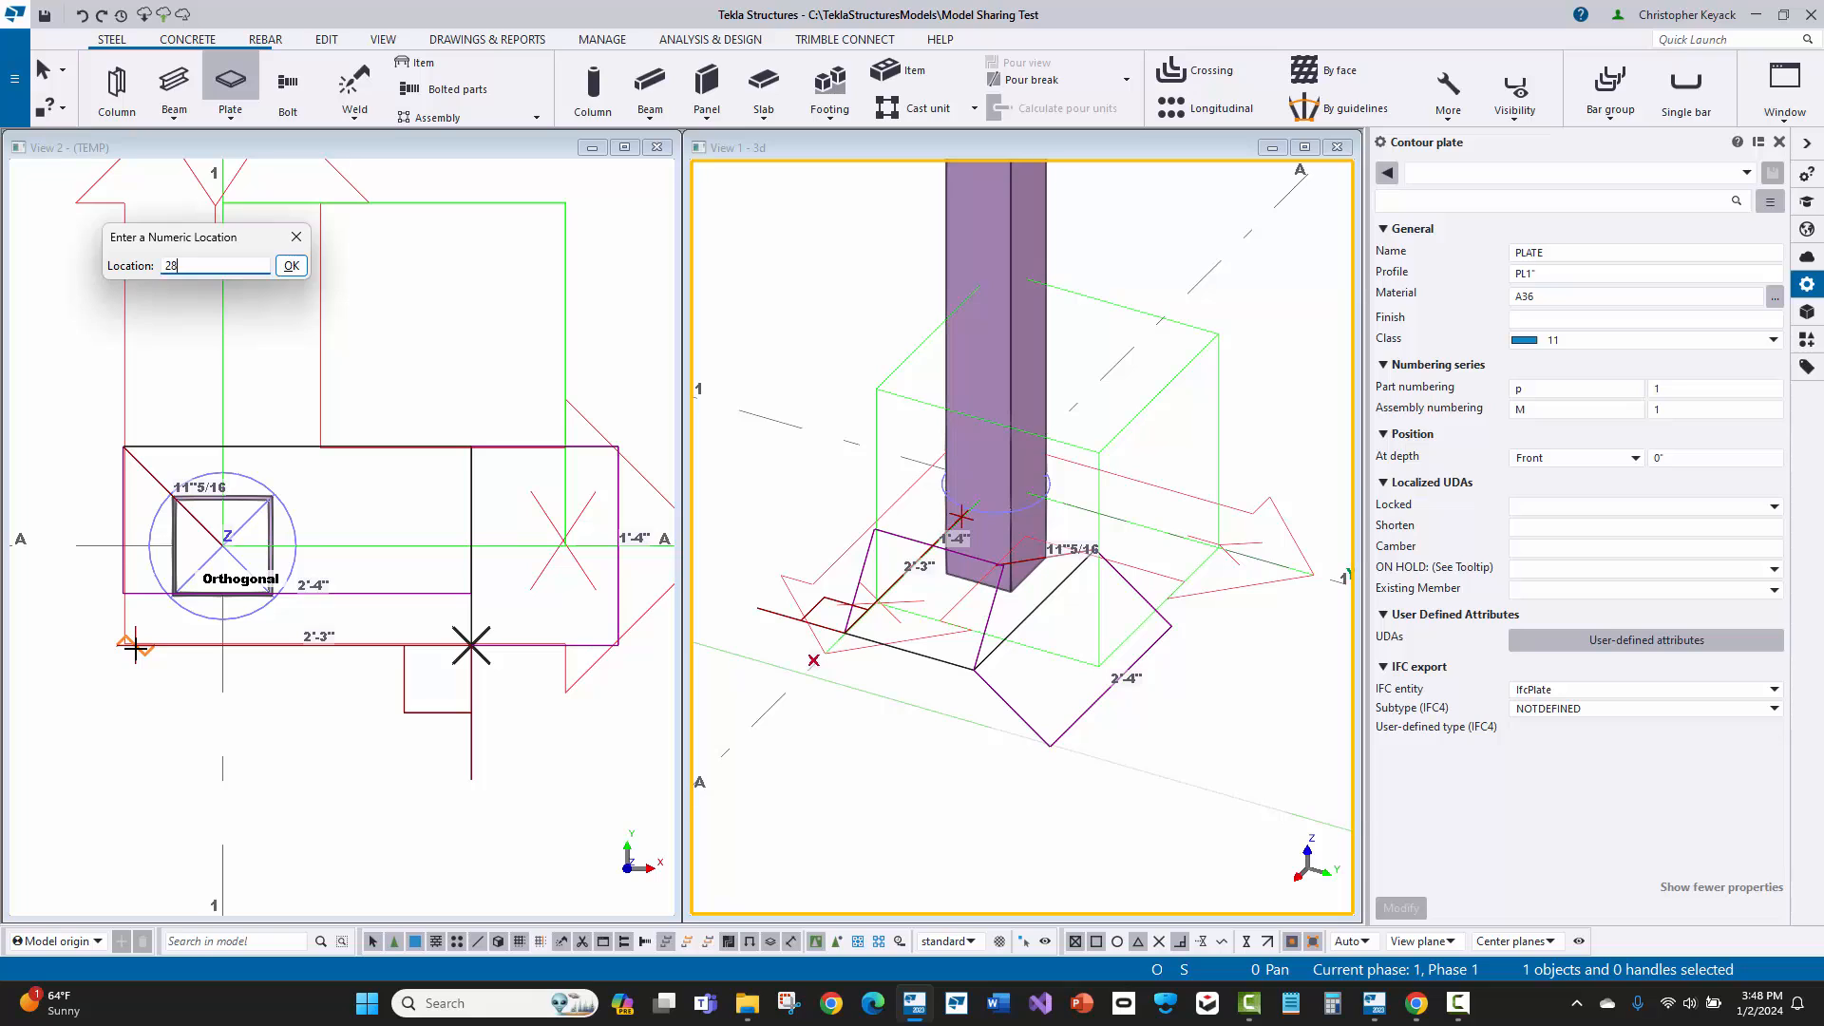
{"action": "type", "text": "8"}
{"action": "key", "text": "Return"}
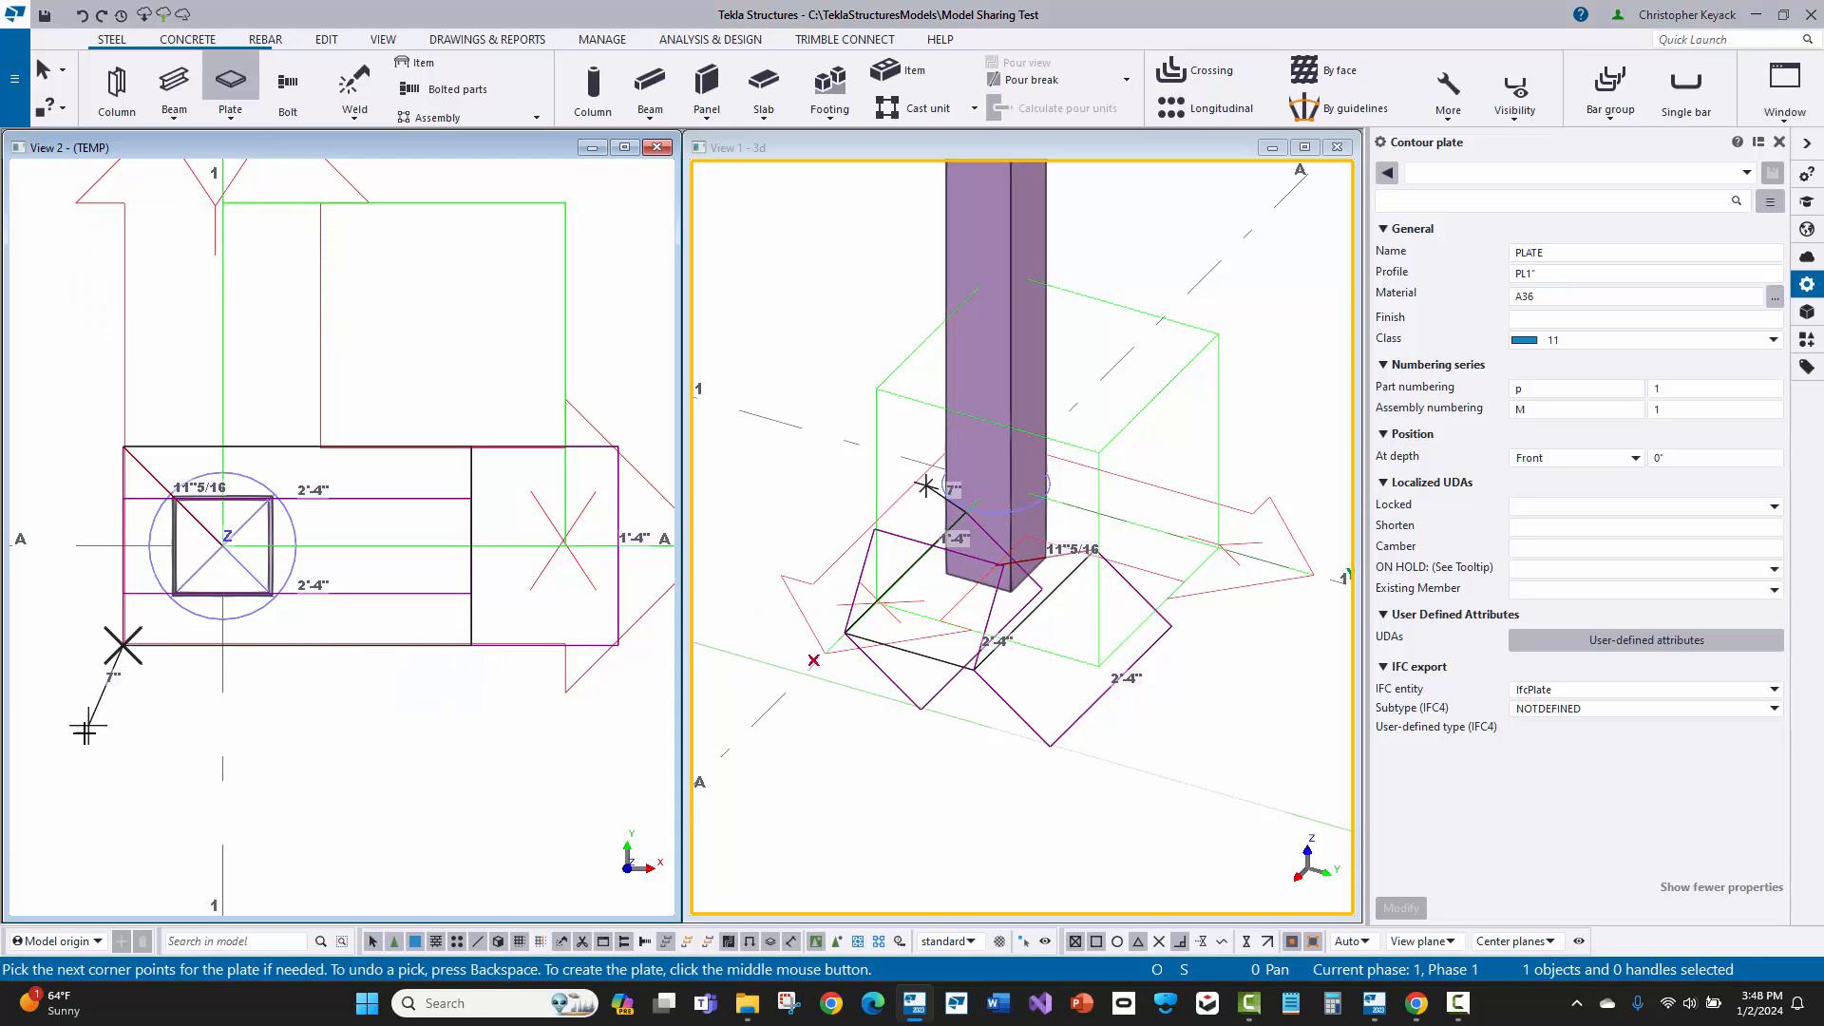
{"action": "middle_click", "coordinate": [103, 705]}
{"action": "right_click", "coordinate": [234, 348]}
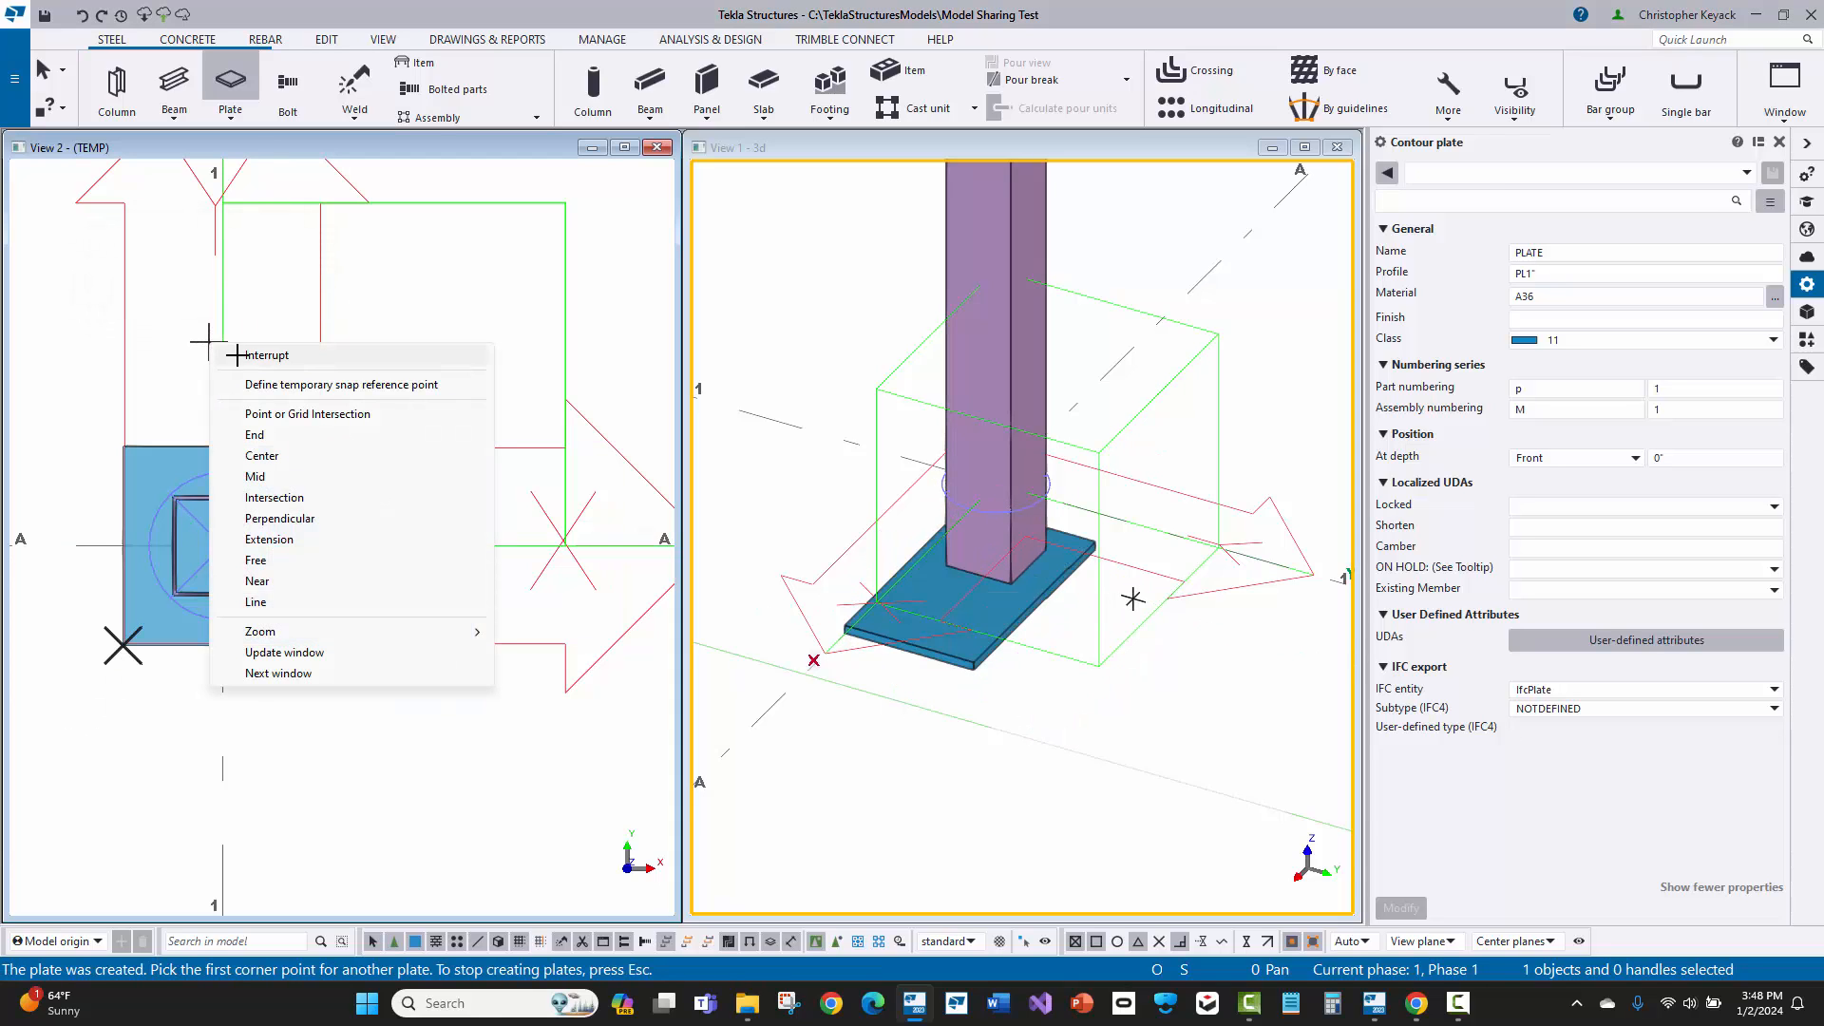
{"action": "left_click", "coordinate": [249, 348]}
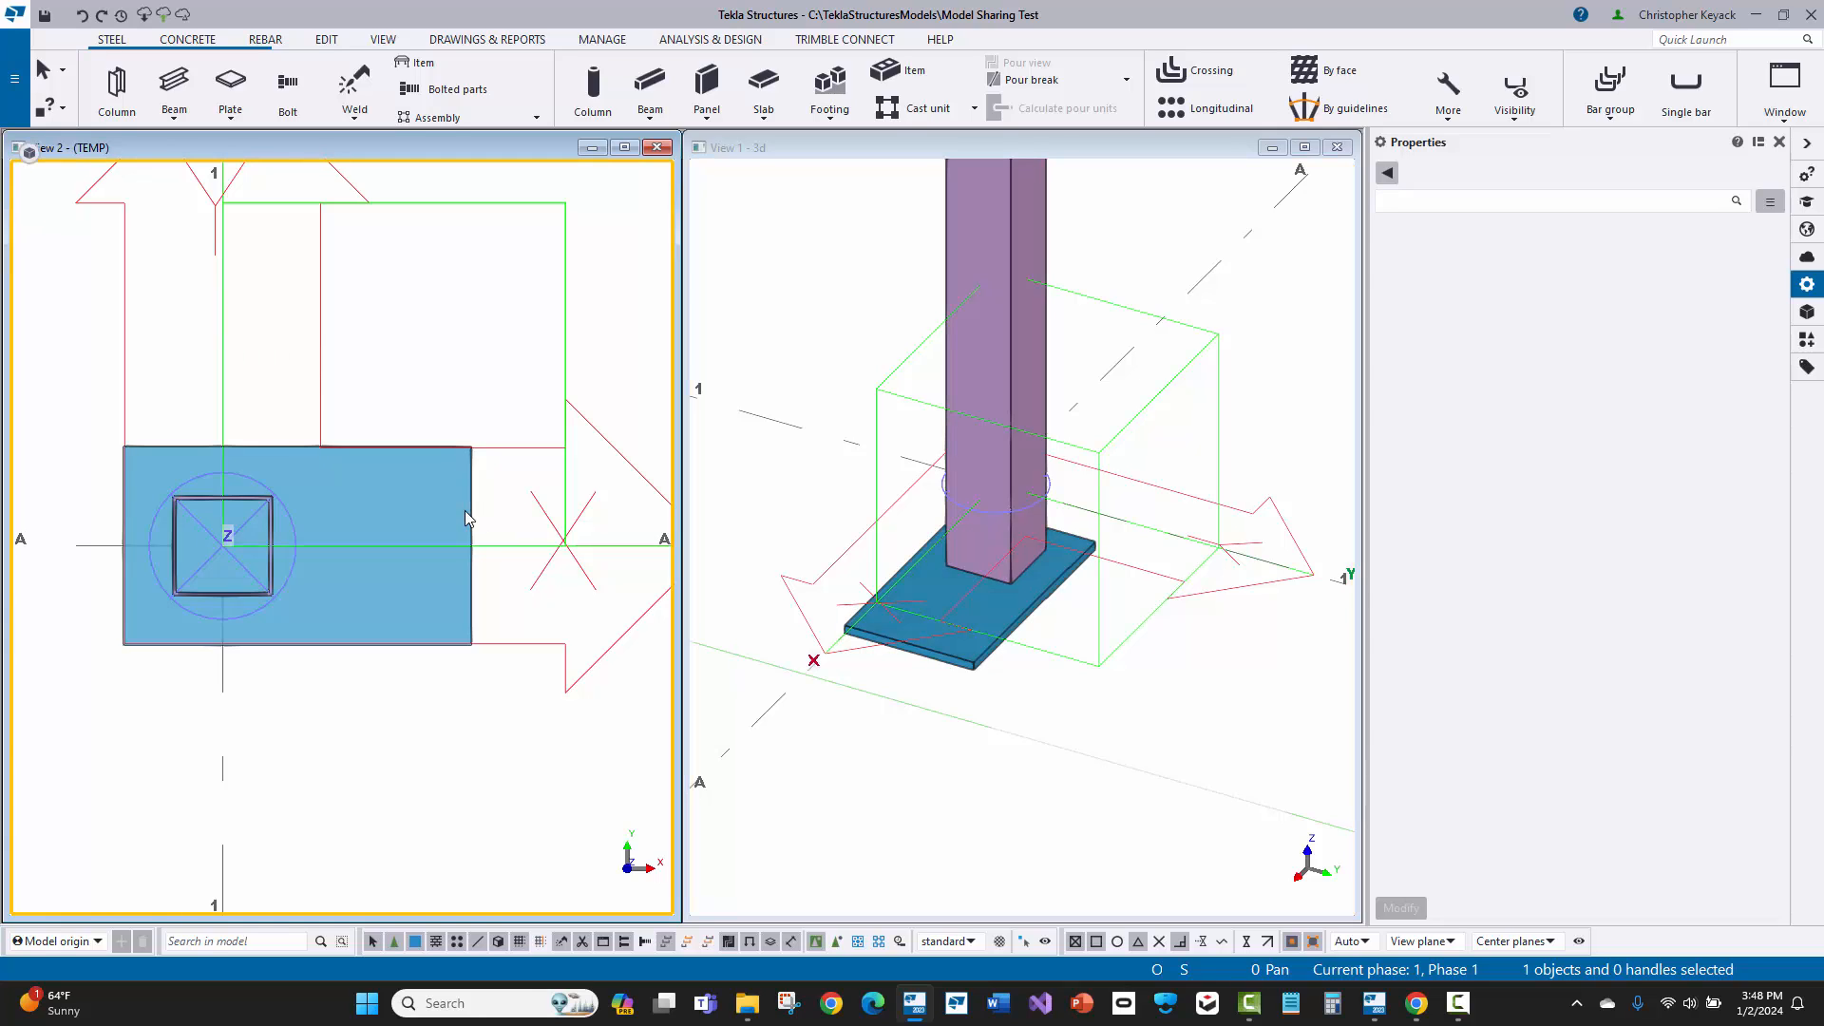
Step: Change the base plate's class to 1, apply the modification, and deselect the plate
{"action": "left_click", "coordinate": [468, 519]}
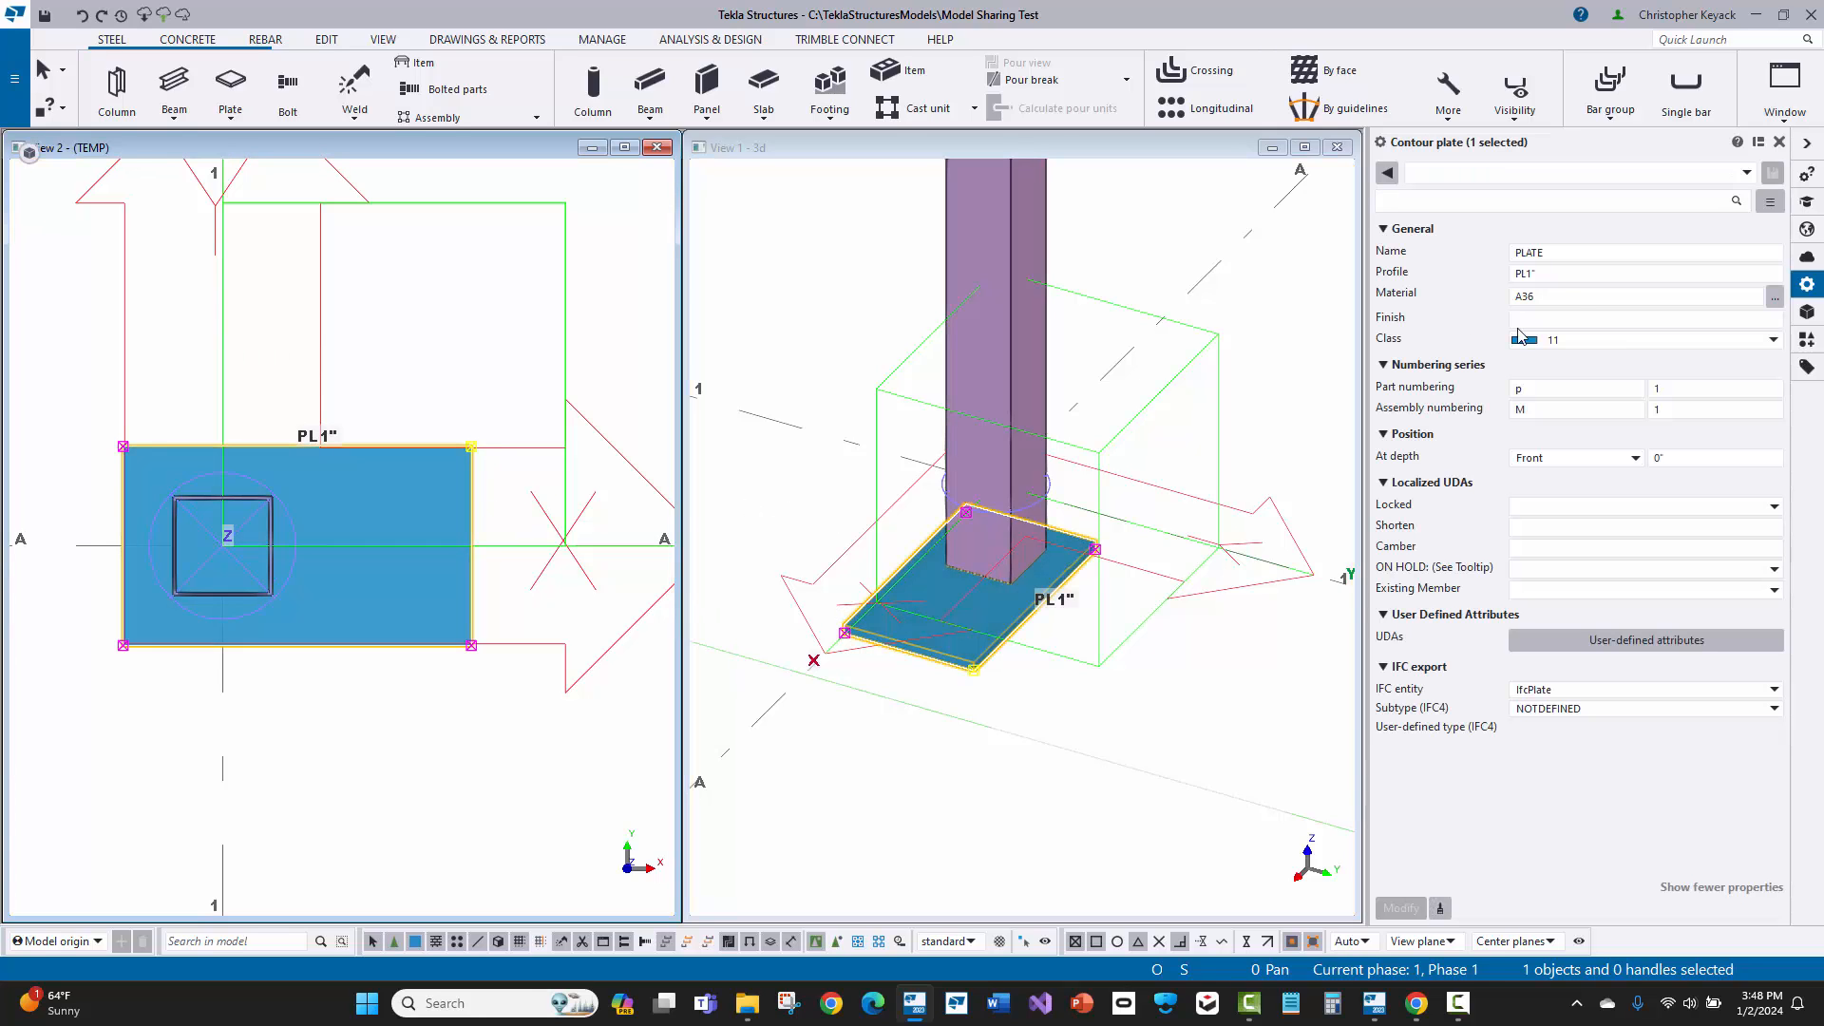
{"action": "left_click", "coordinate": [1581, 343]}
{"action": "left_click", "coordinate": [1684, 374]}
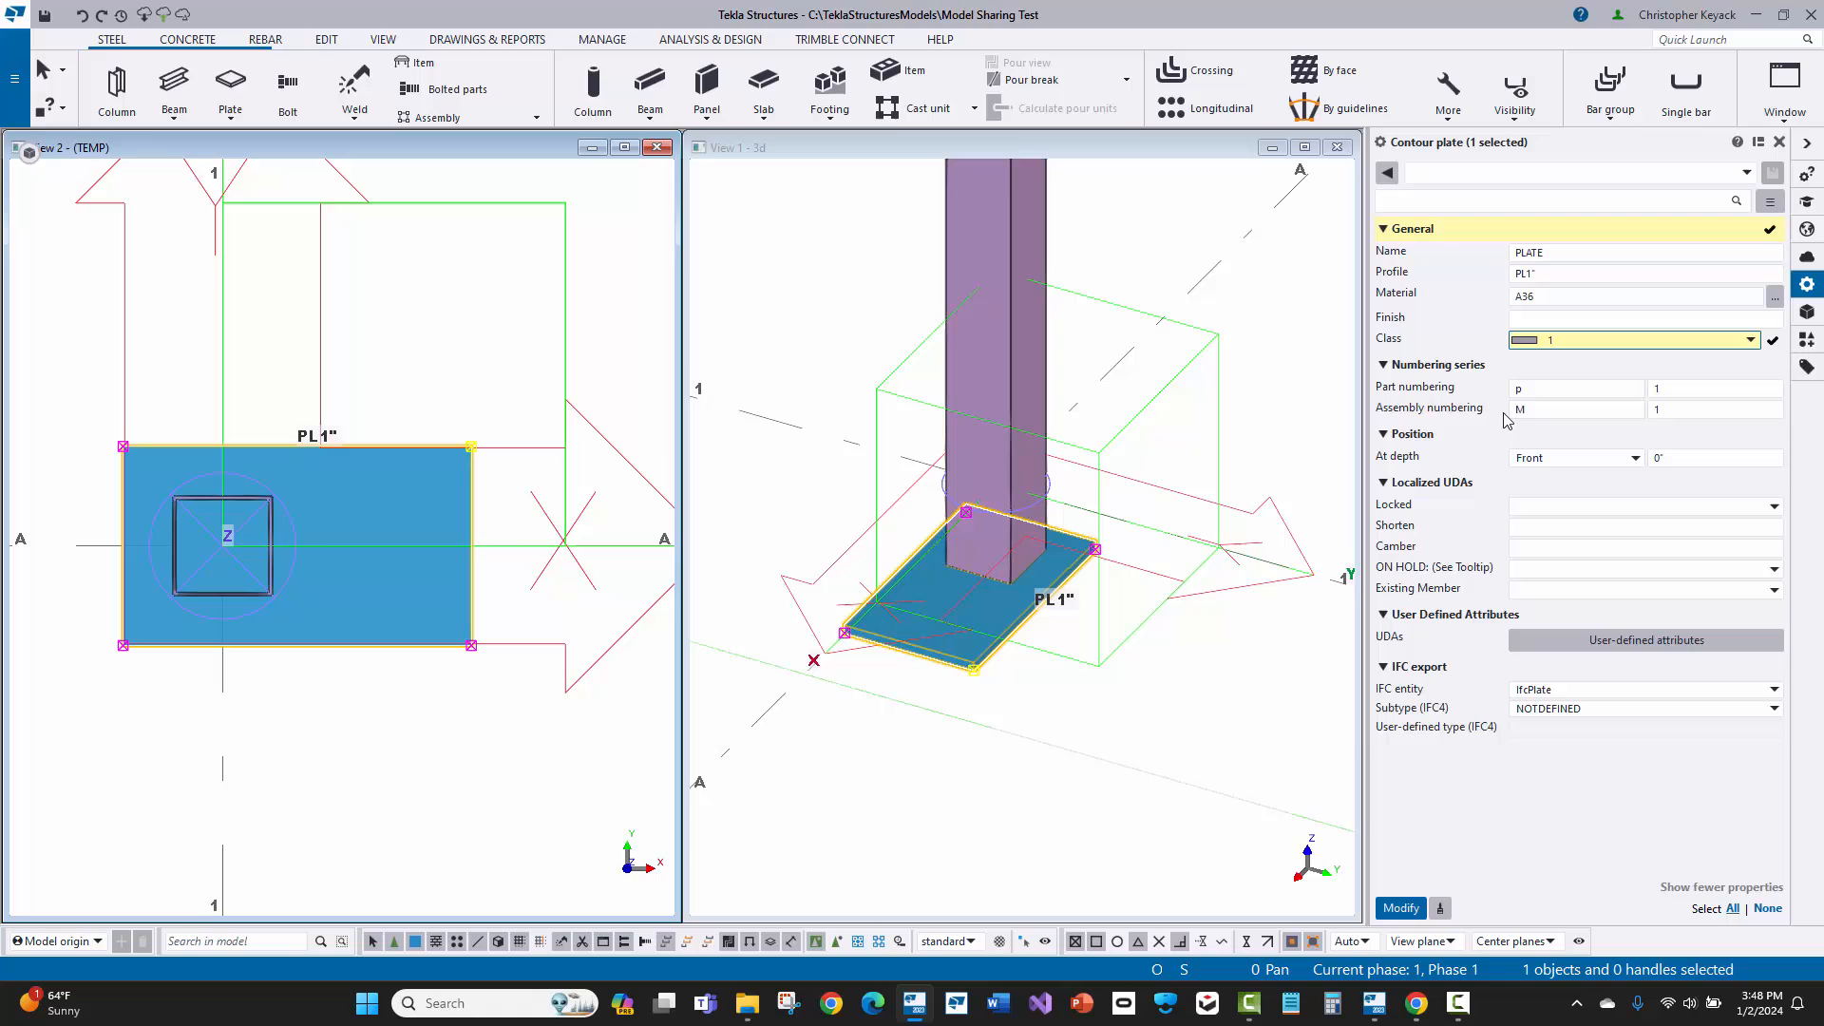
{"action": "left_click", "coordinate": [1400, 908]}
{"action": "left_click", "coordinate": [456, 341]}
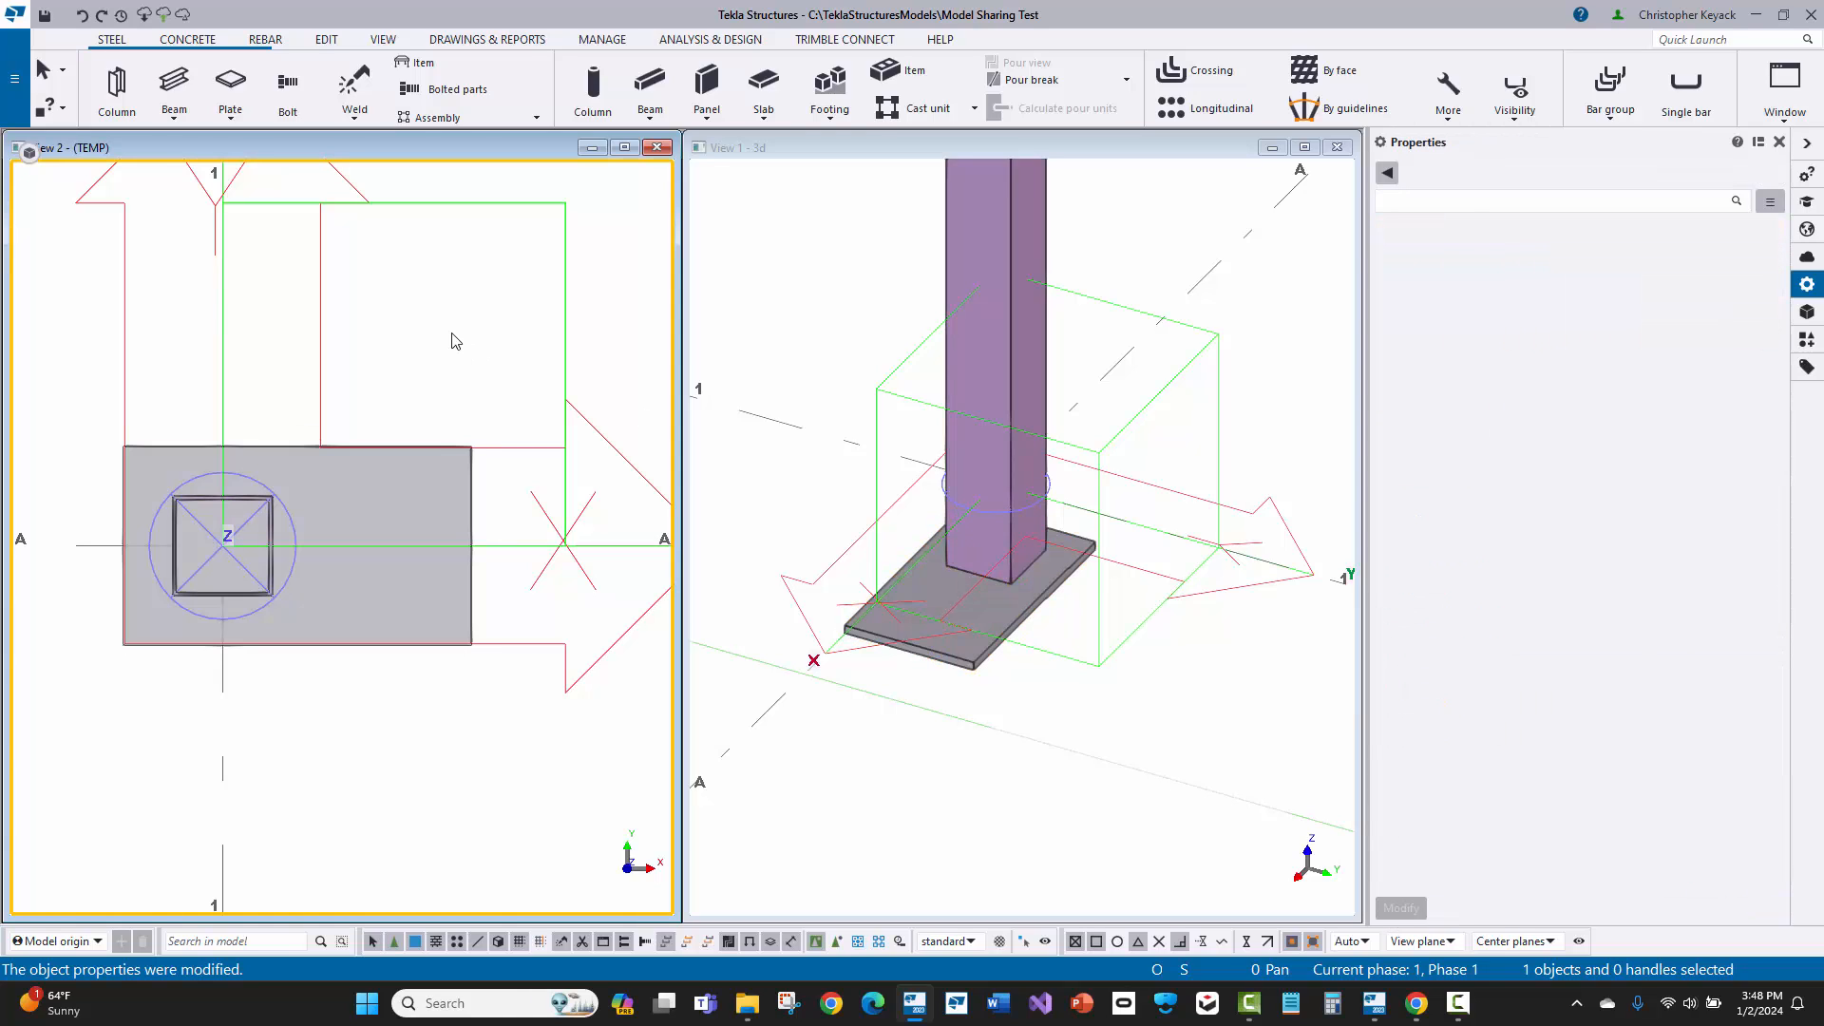
Step: Start the Bolt command, load the standard bolt properties, and review the bolt group, hole and offset settings
{"action": "scroll", "coordinate": [188, 416], "scroll_direction": "up", "scroll_amount": 1}
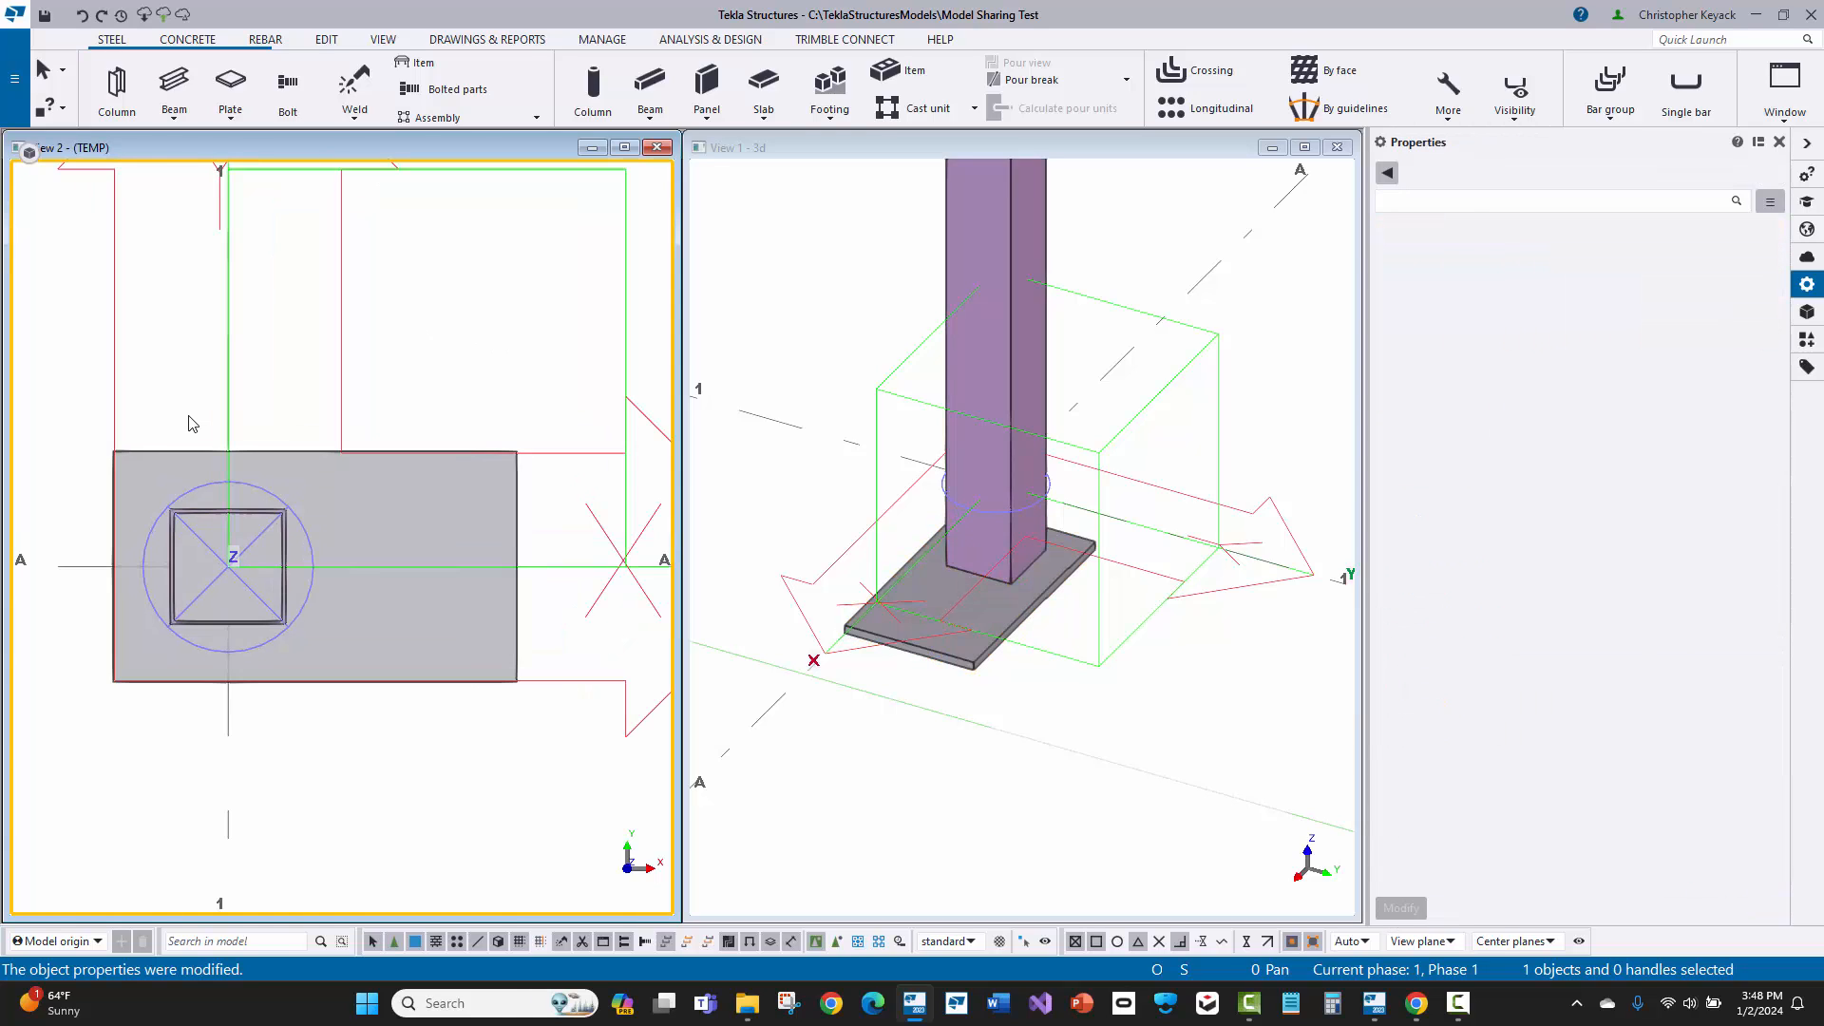
{"action": "left_click", "coordinate": [288, 99]}
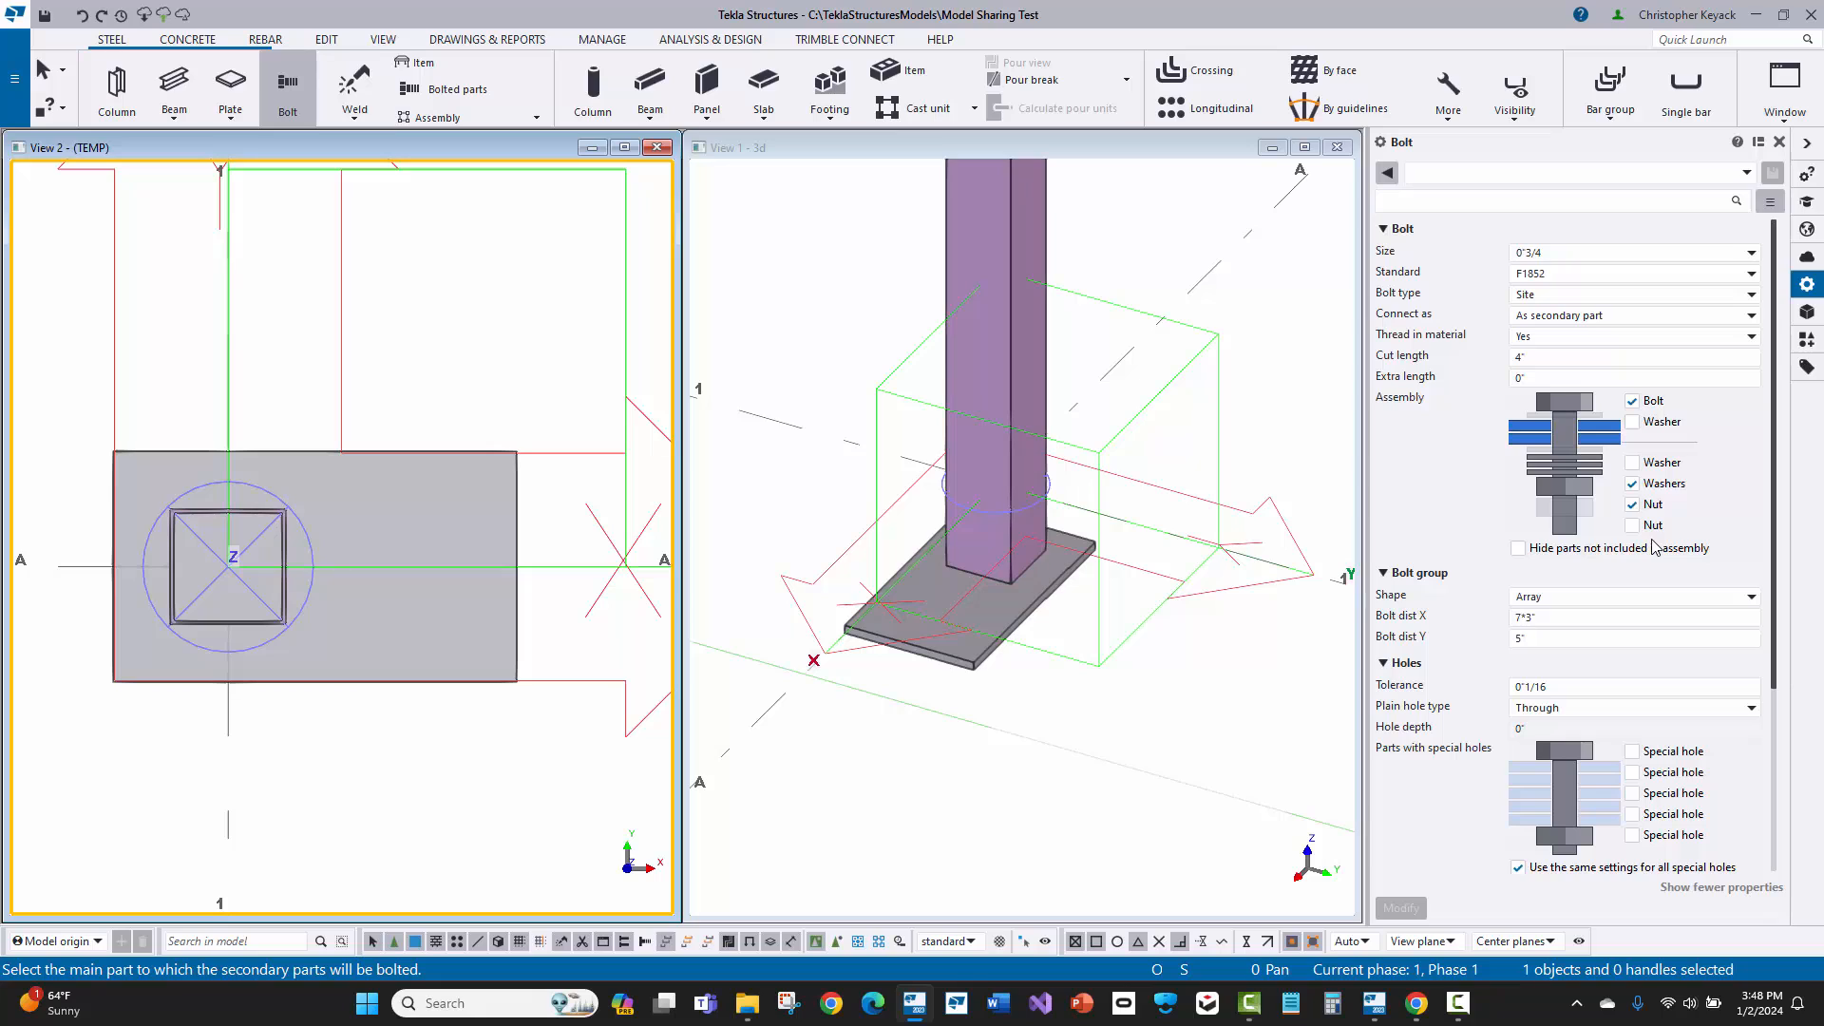
{"action": "scroll", "coordinate": [1653, 548], "scroll_direction": "down", "scroll_amount": 3}
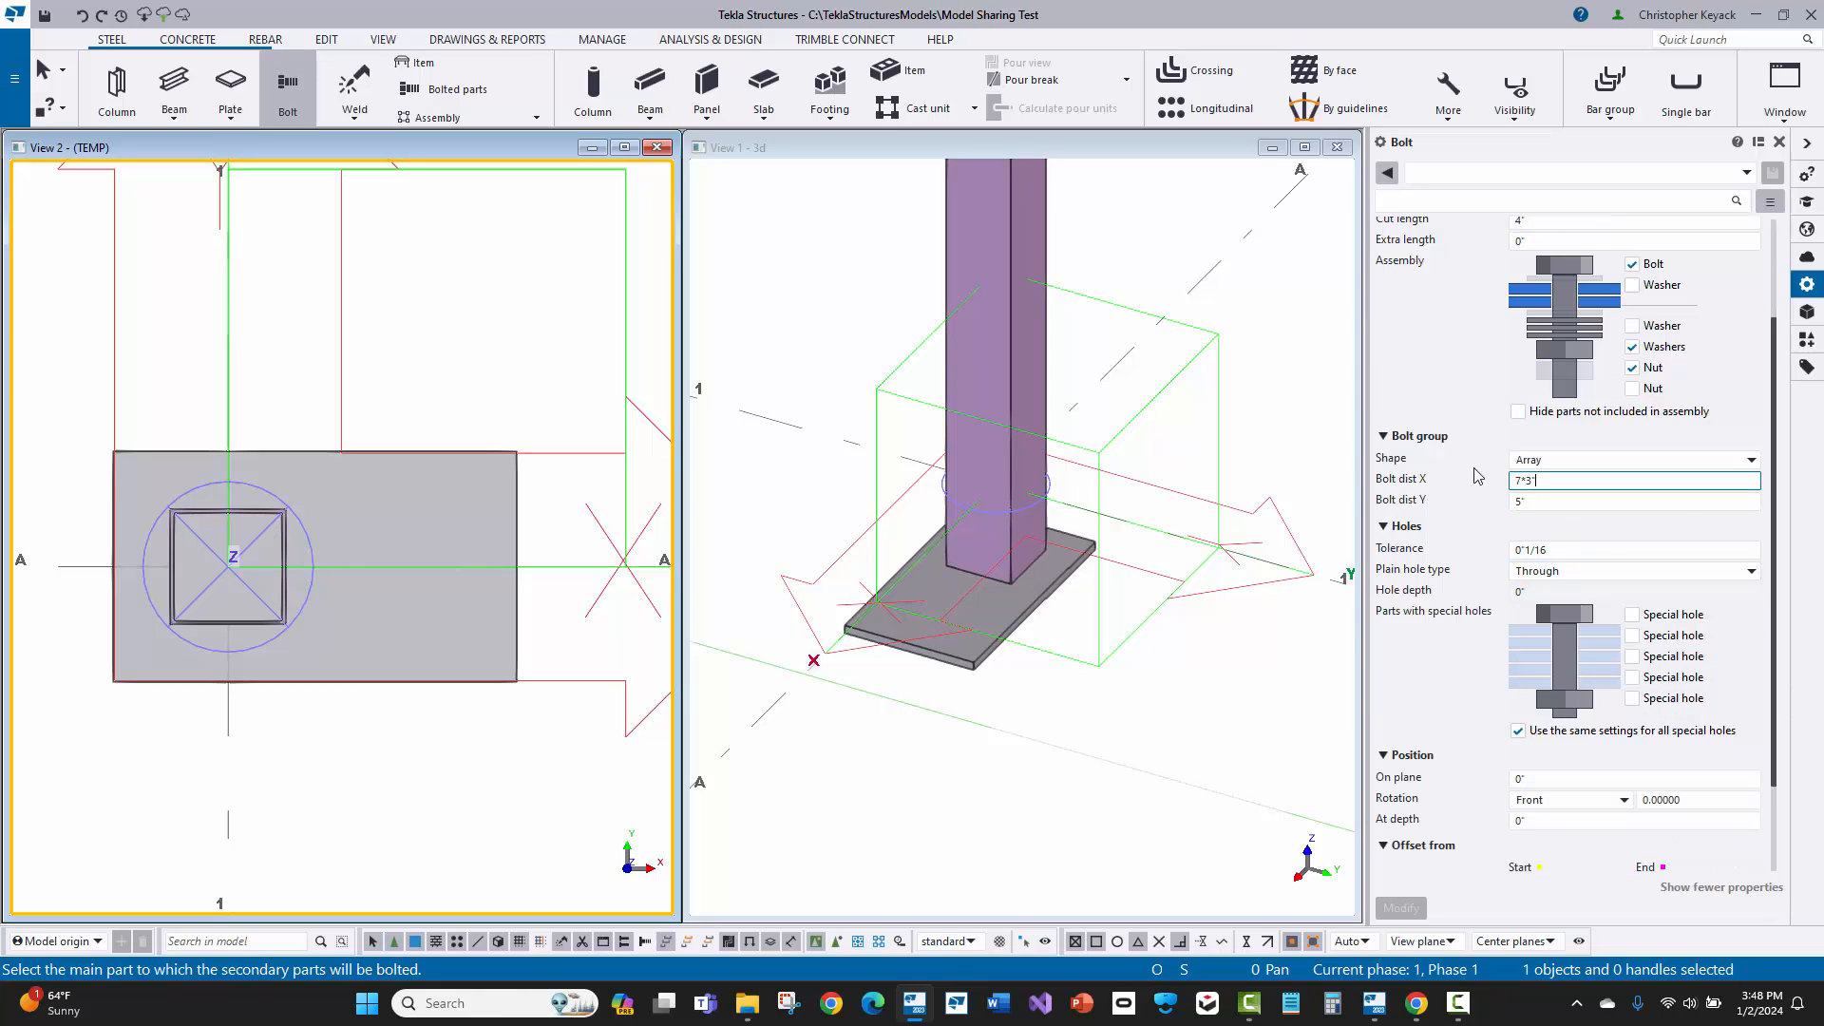
{"action": "left_click", "coordinate": [1525, 479]}
{"action": "left_click", "coordinate": [1550, 501]}
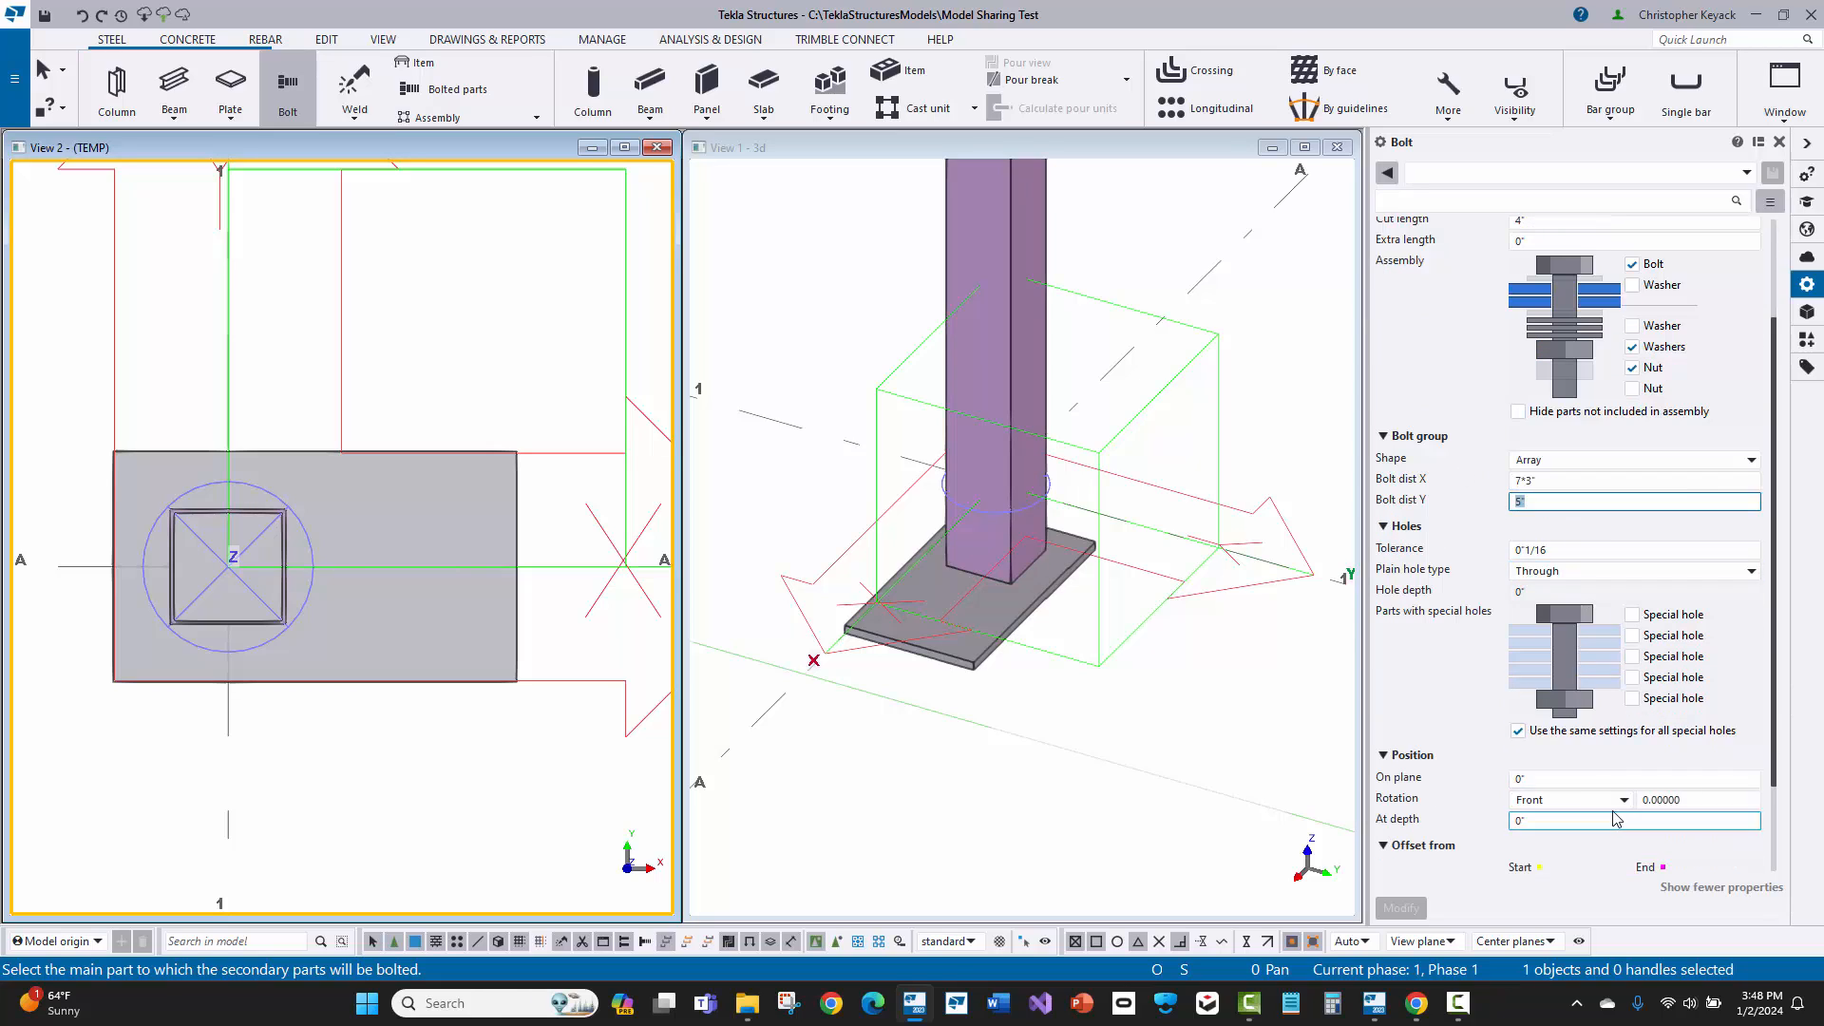
{"action": "scroll", "coordinate": [1559, 703], "scroll_direction": "up", "scroll_amount": 3}
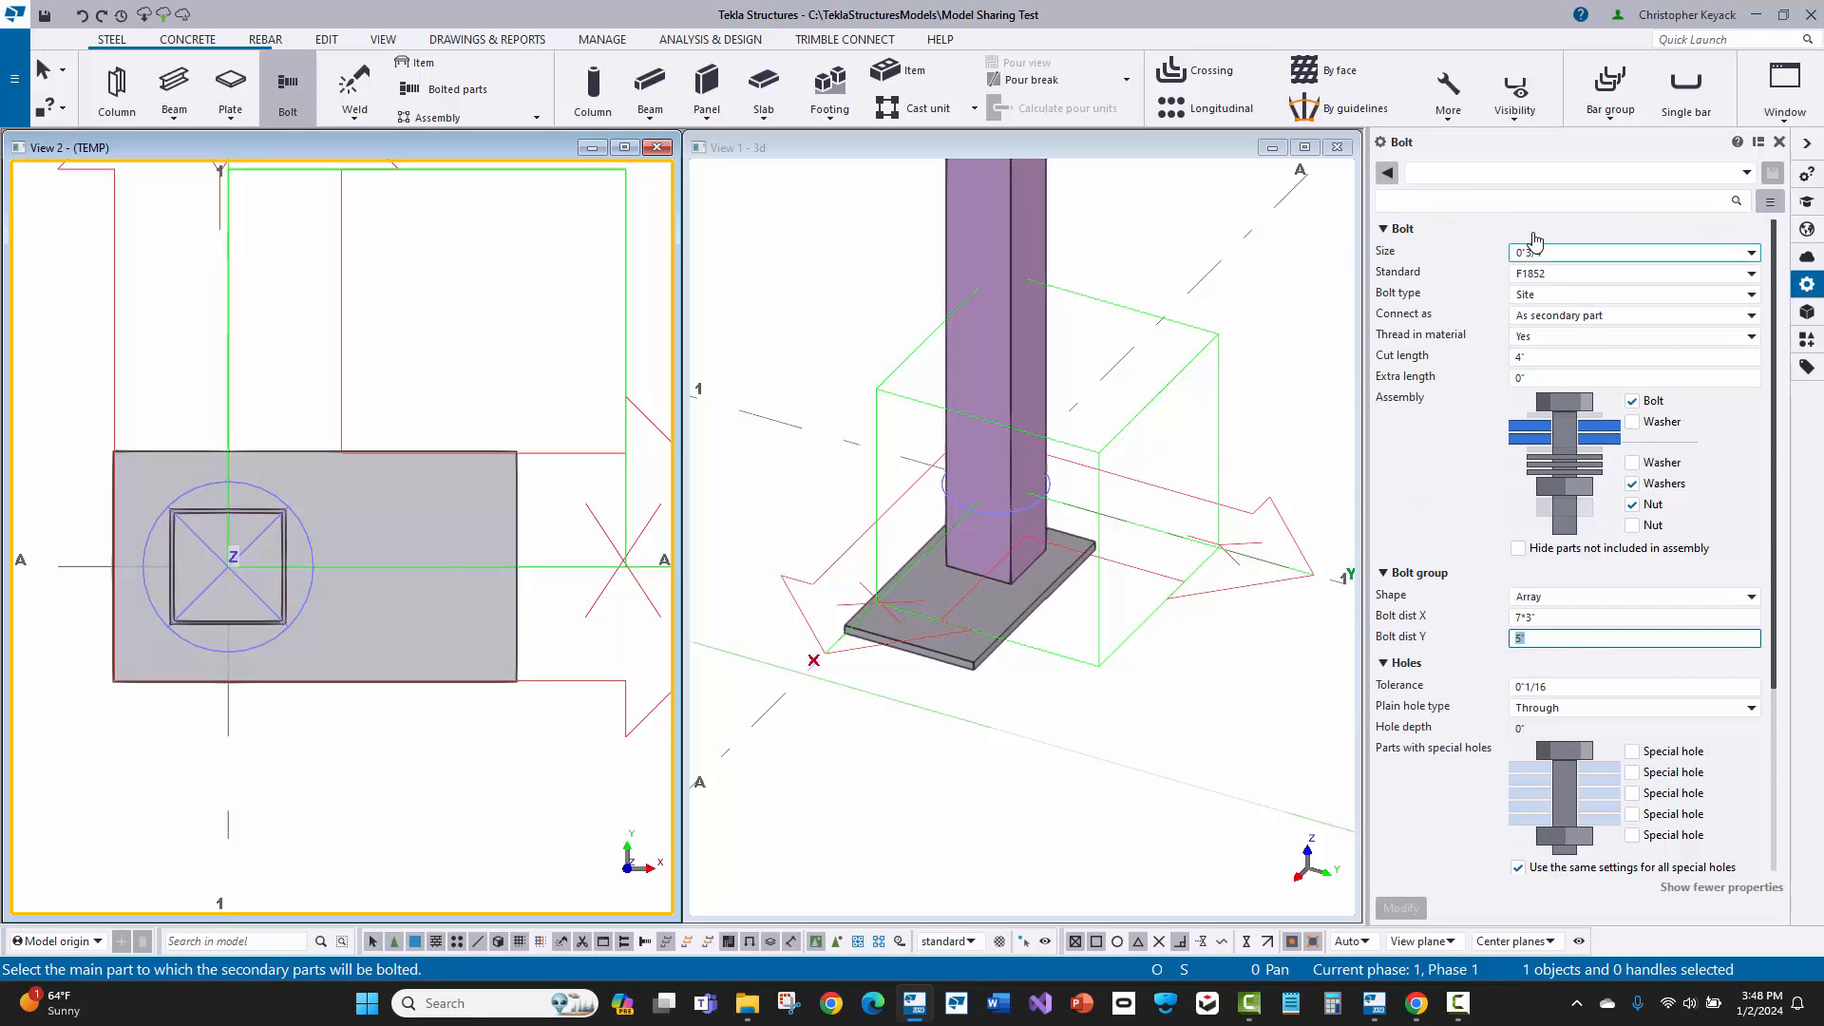
{"action": "left_click", "coordinate": [1494, 175]}
{"action": "left_click", "coordinate": [1466, 193]}
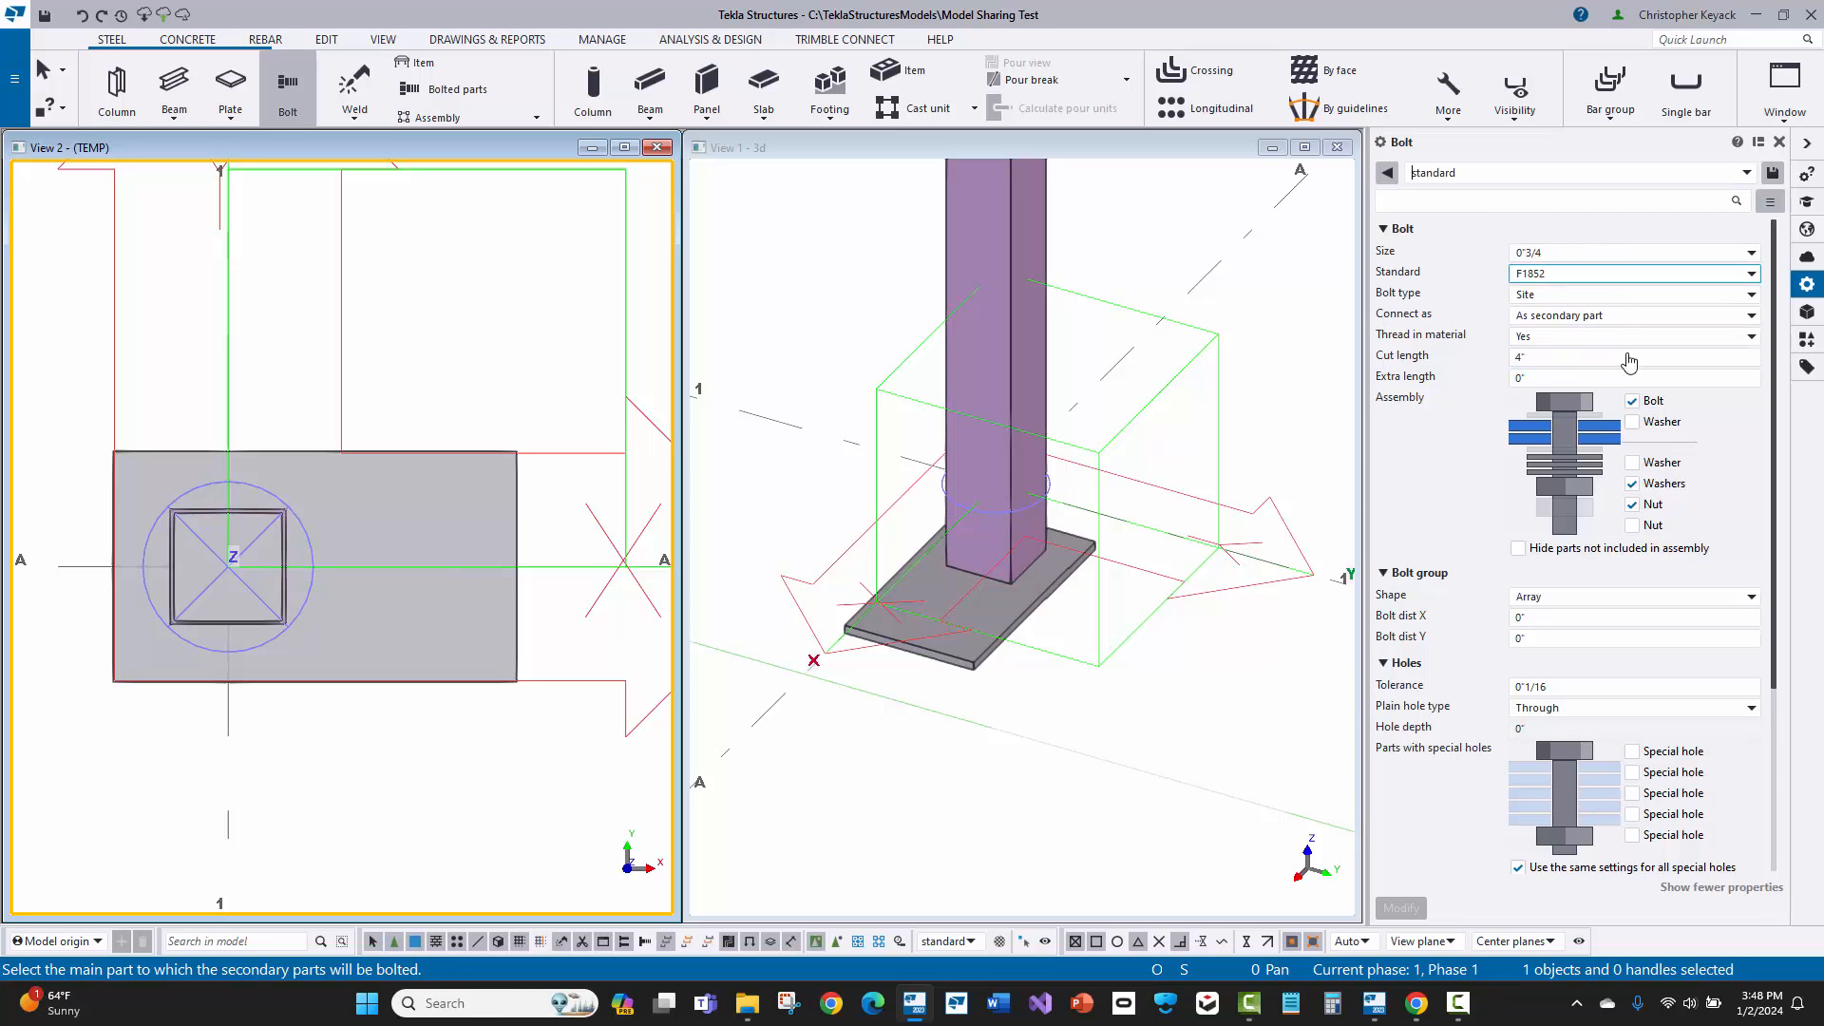
{"action": "scroll", "coordinate": [1511, 736], "scroll_direction": "down", "scroll_amount": 5}
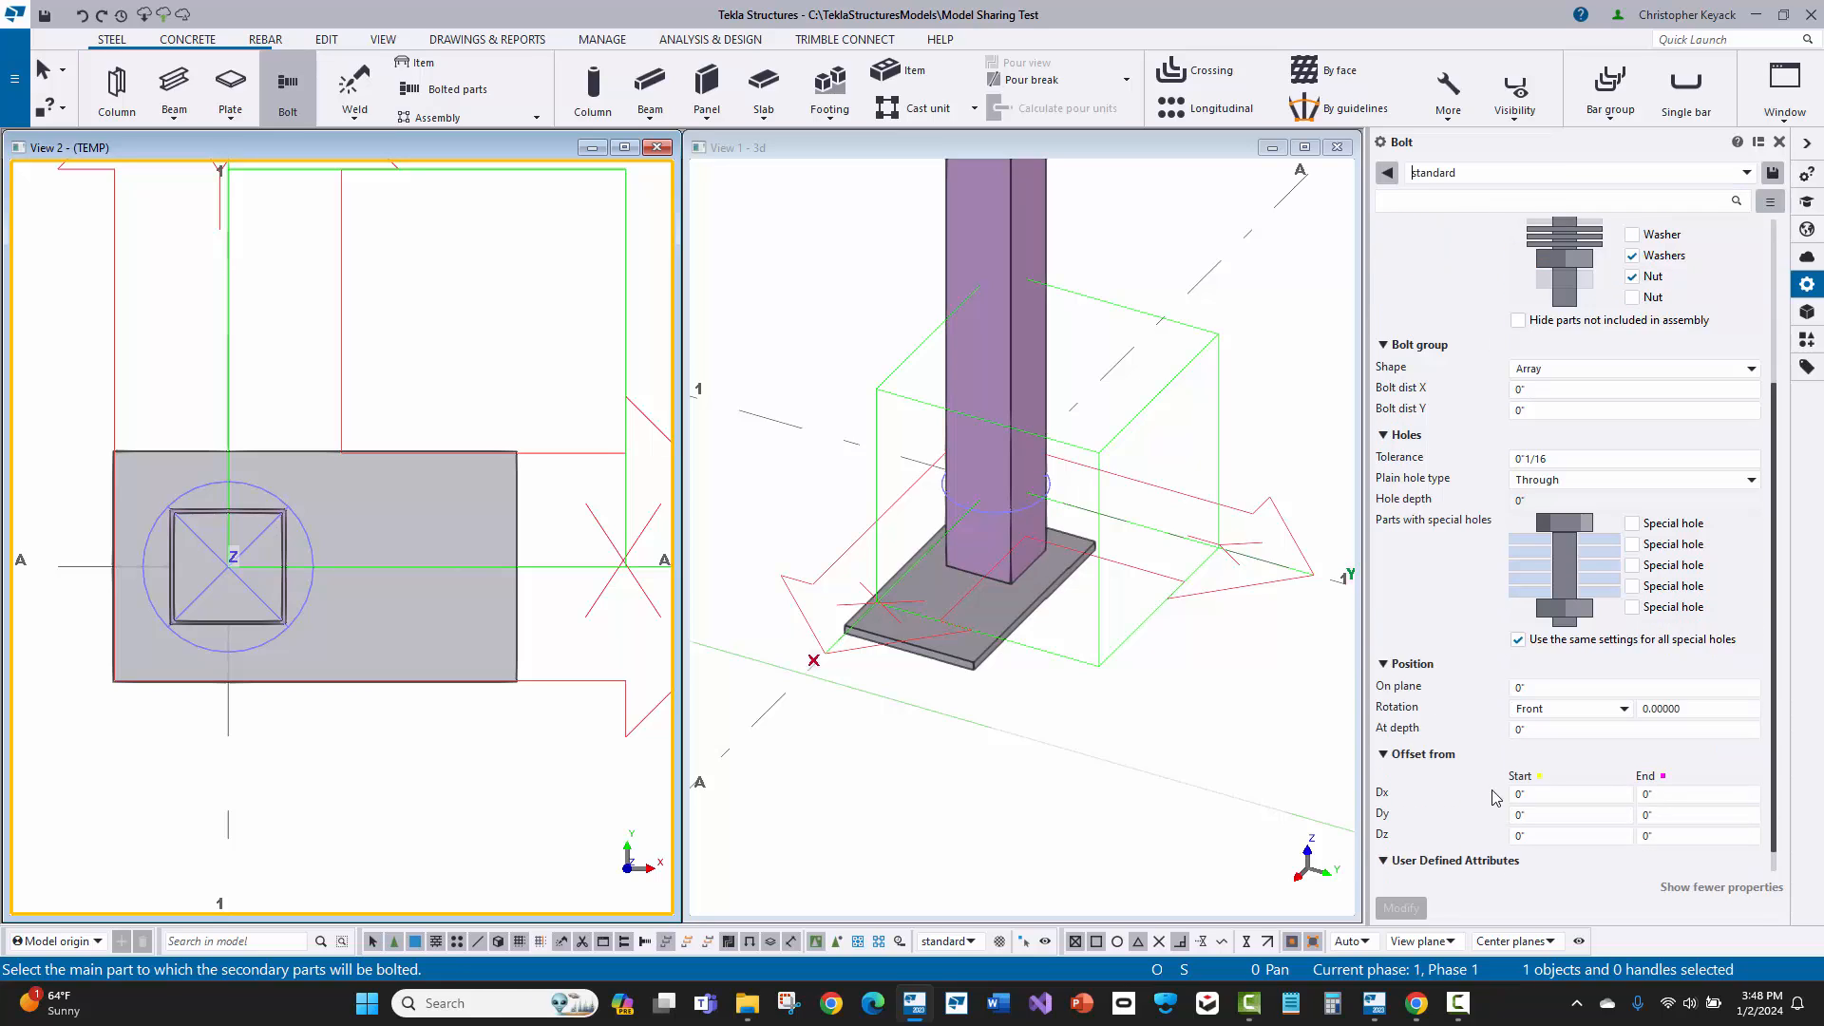
{"action": "scroll", "coordinate": [1505, 792], "scroll_direction": "up", "scroll_amount": 5}
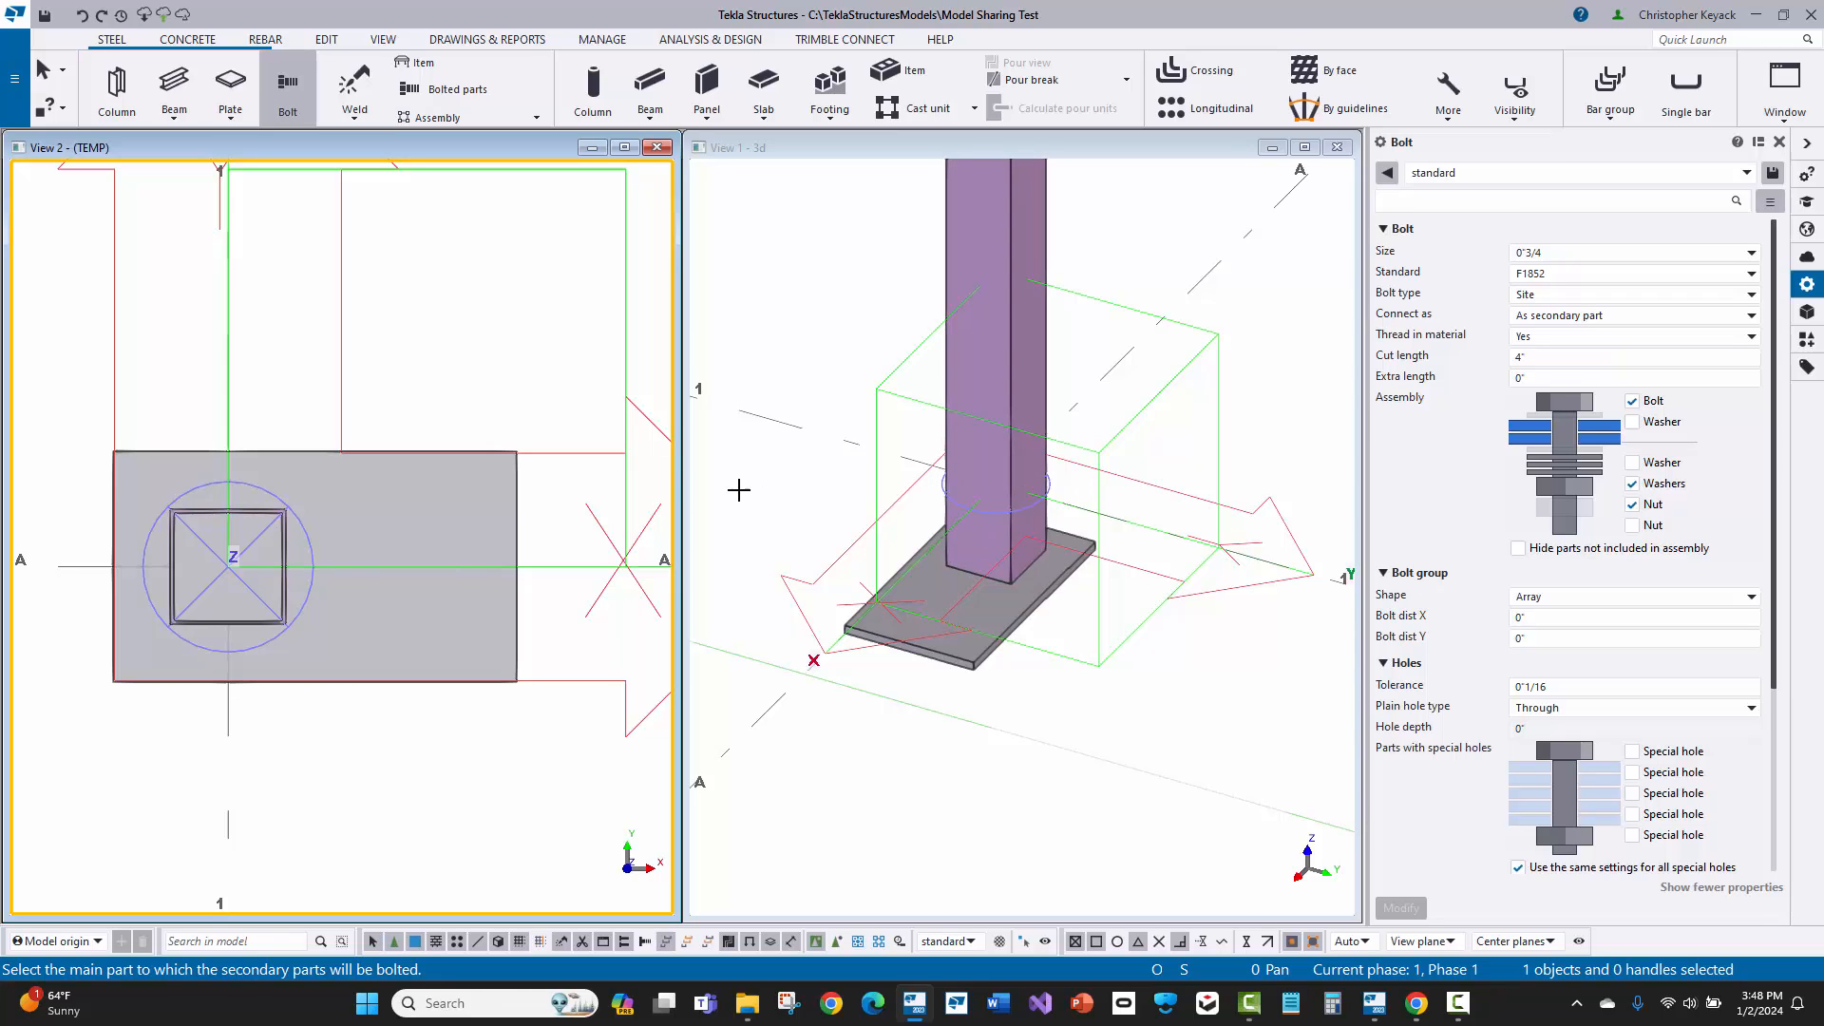
Step: Create the bolt group on the base plate alone, from its left edge midpoint towards its right edge midpoint
{"action": "left_click", "coordinate": [517, 498]}
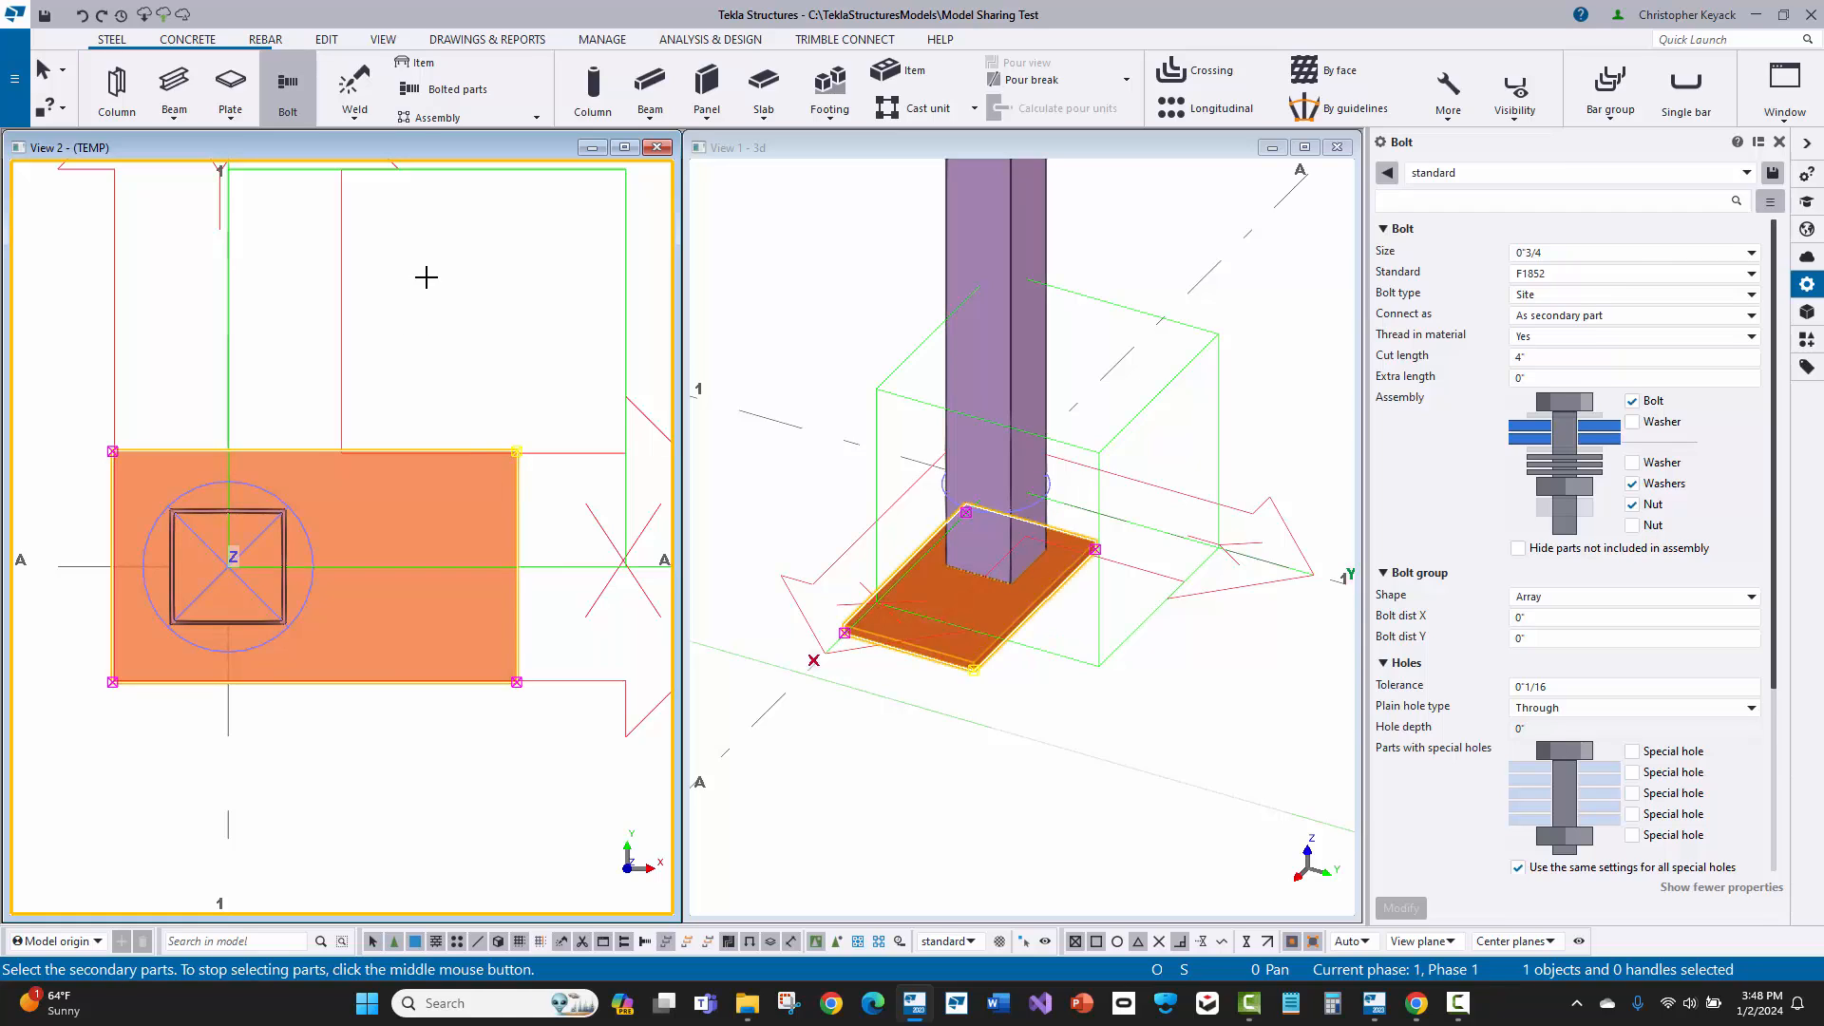
{"action": "middle_click", "coordinate": [426, 276]}
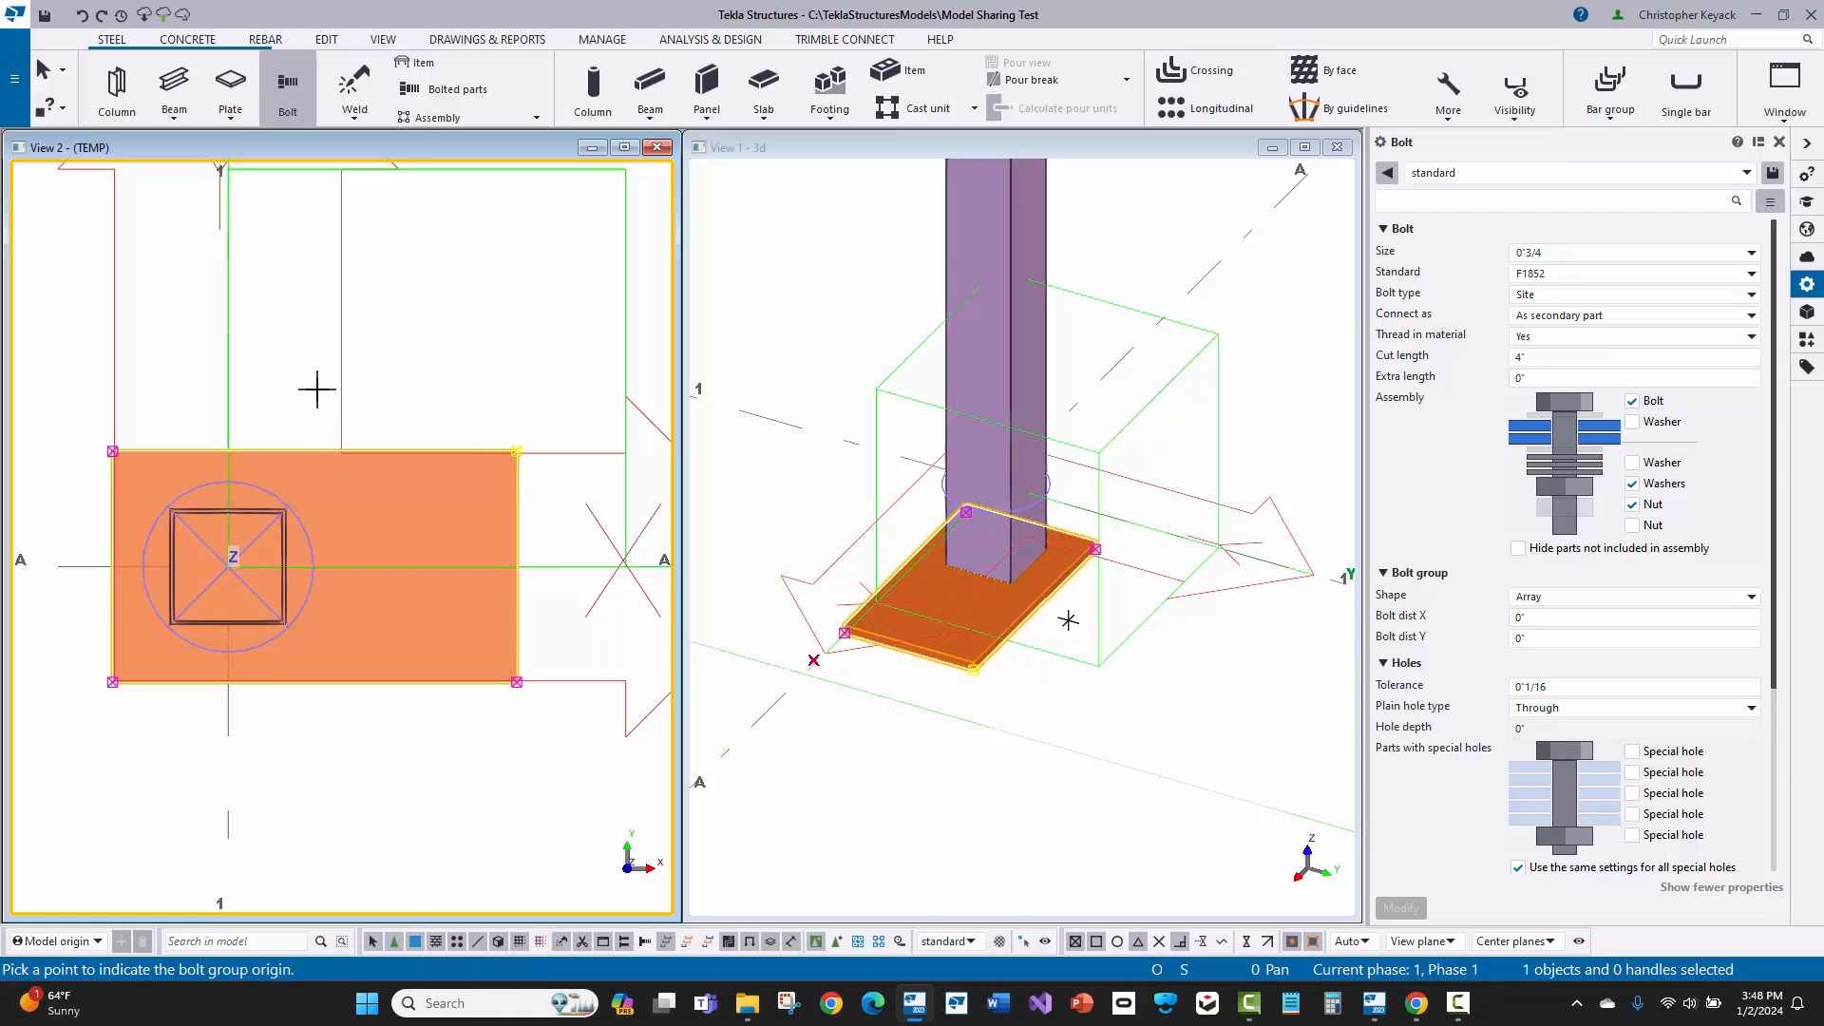
{"action": "left_click", "coordinate": [112, 568]}
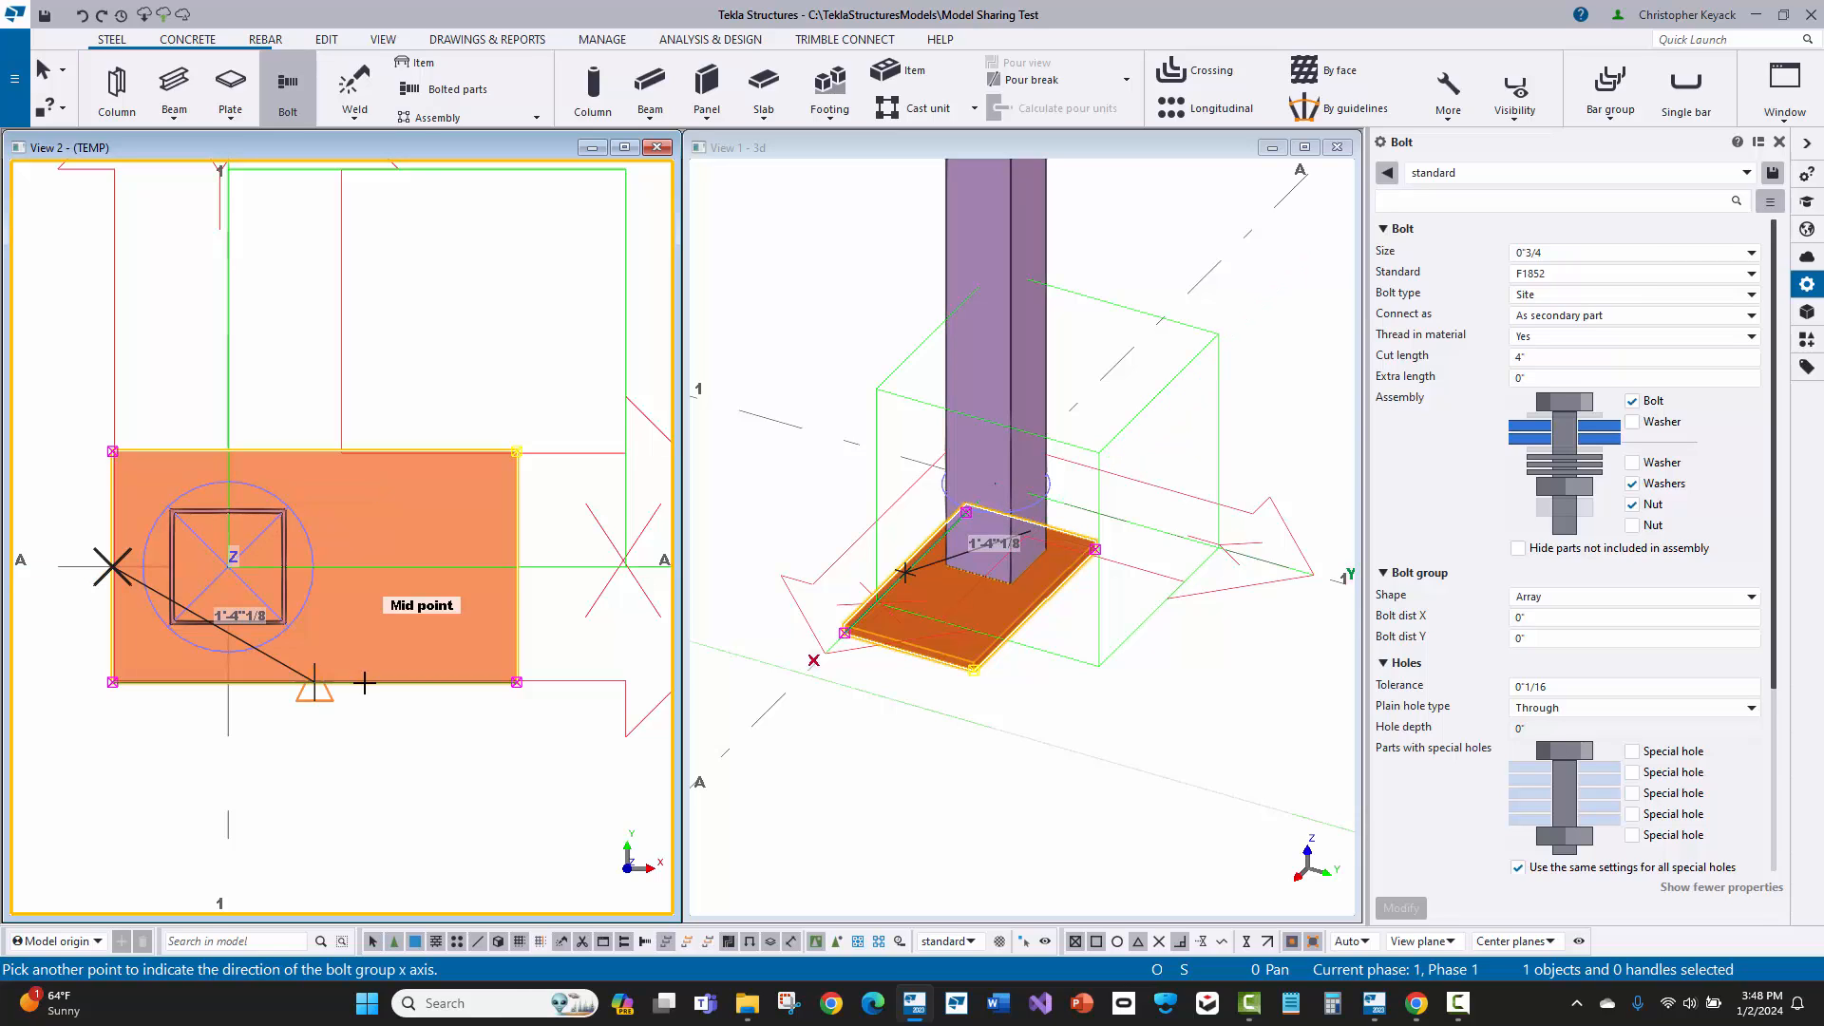
{"action": "left_click", "coordinate": [516, 566]}
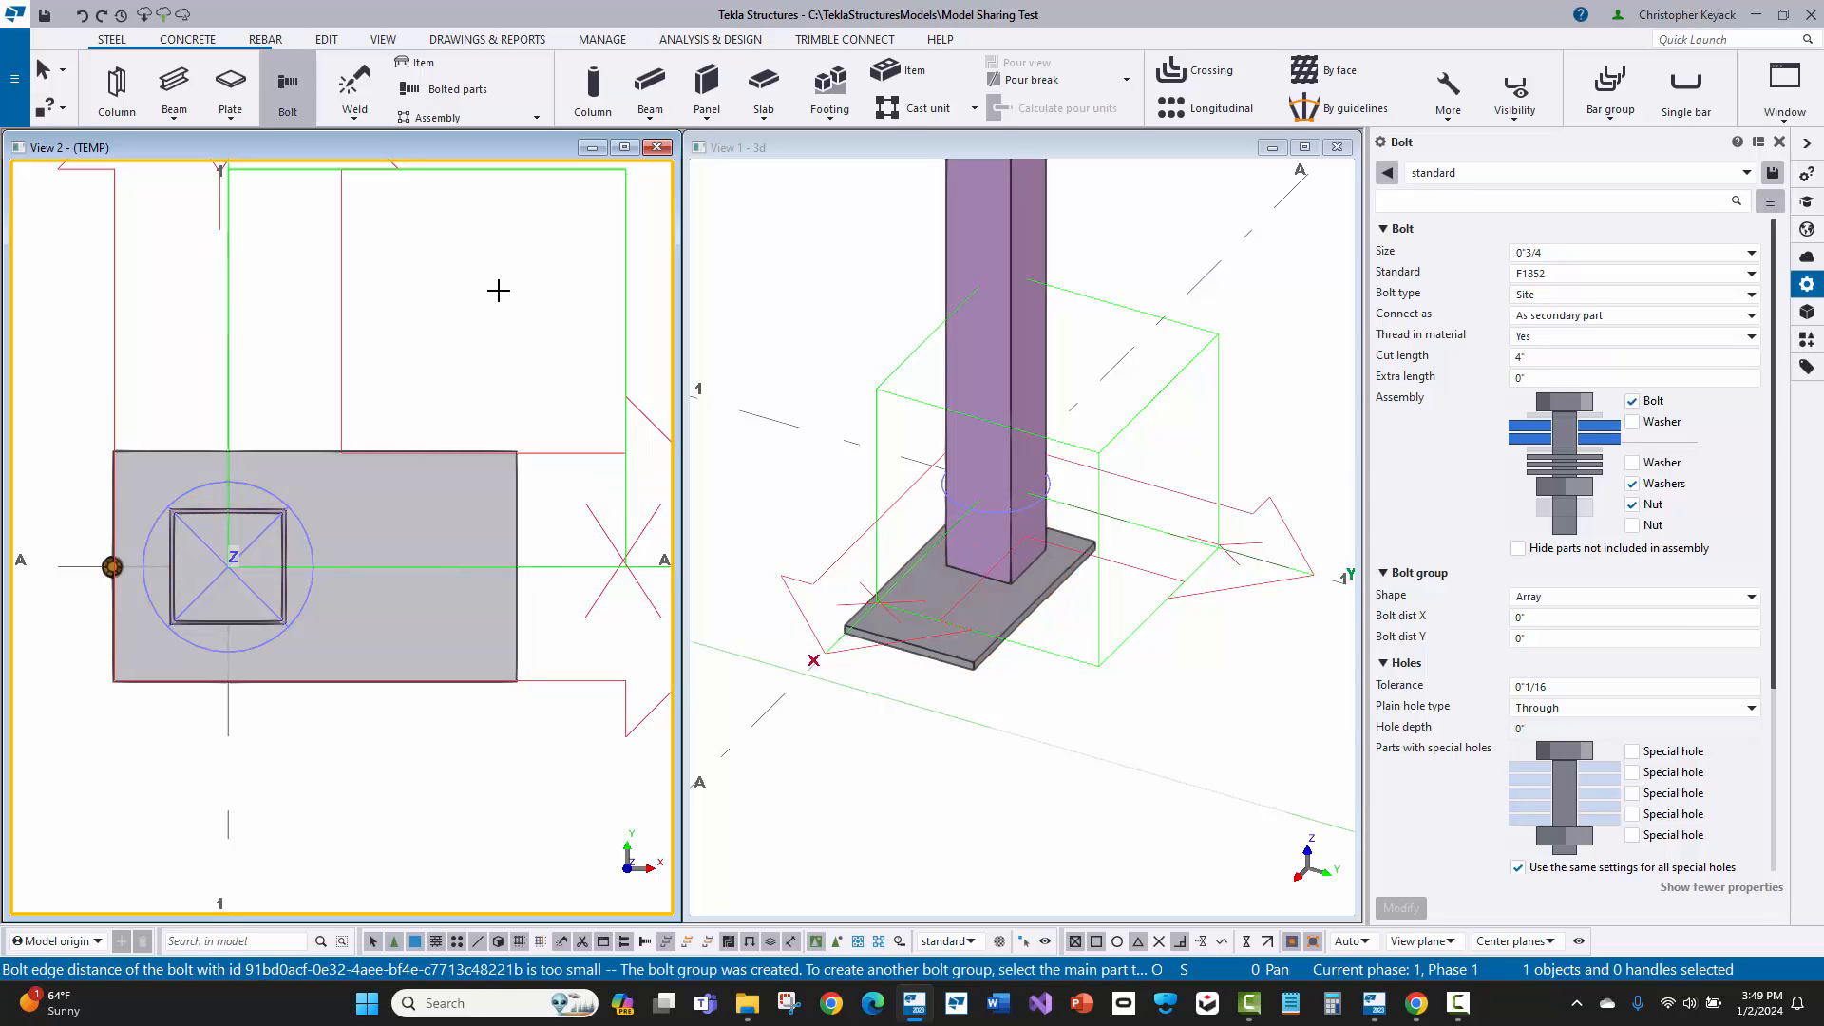
Step: End the Bolt command, select the new bolt group on the base plate, and change its standard to A307
{"action": "scroll", "coordinate": [69, 582], "scroll_direction": "up", "scroll_amount": 3}
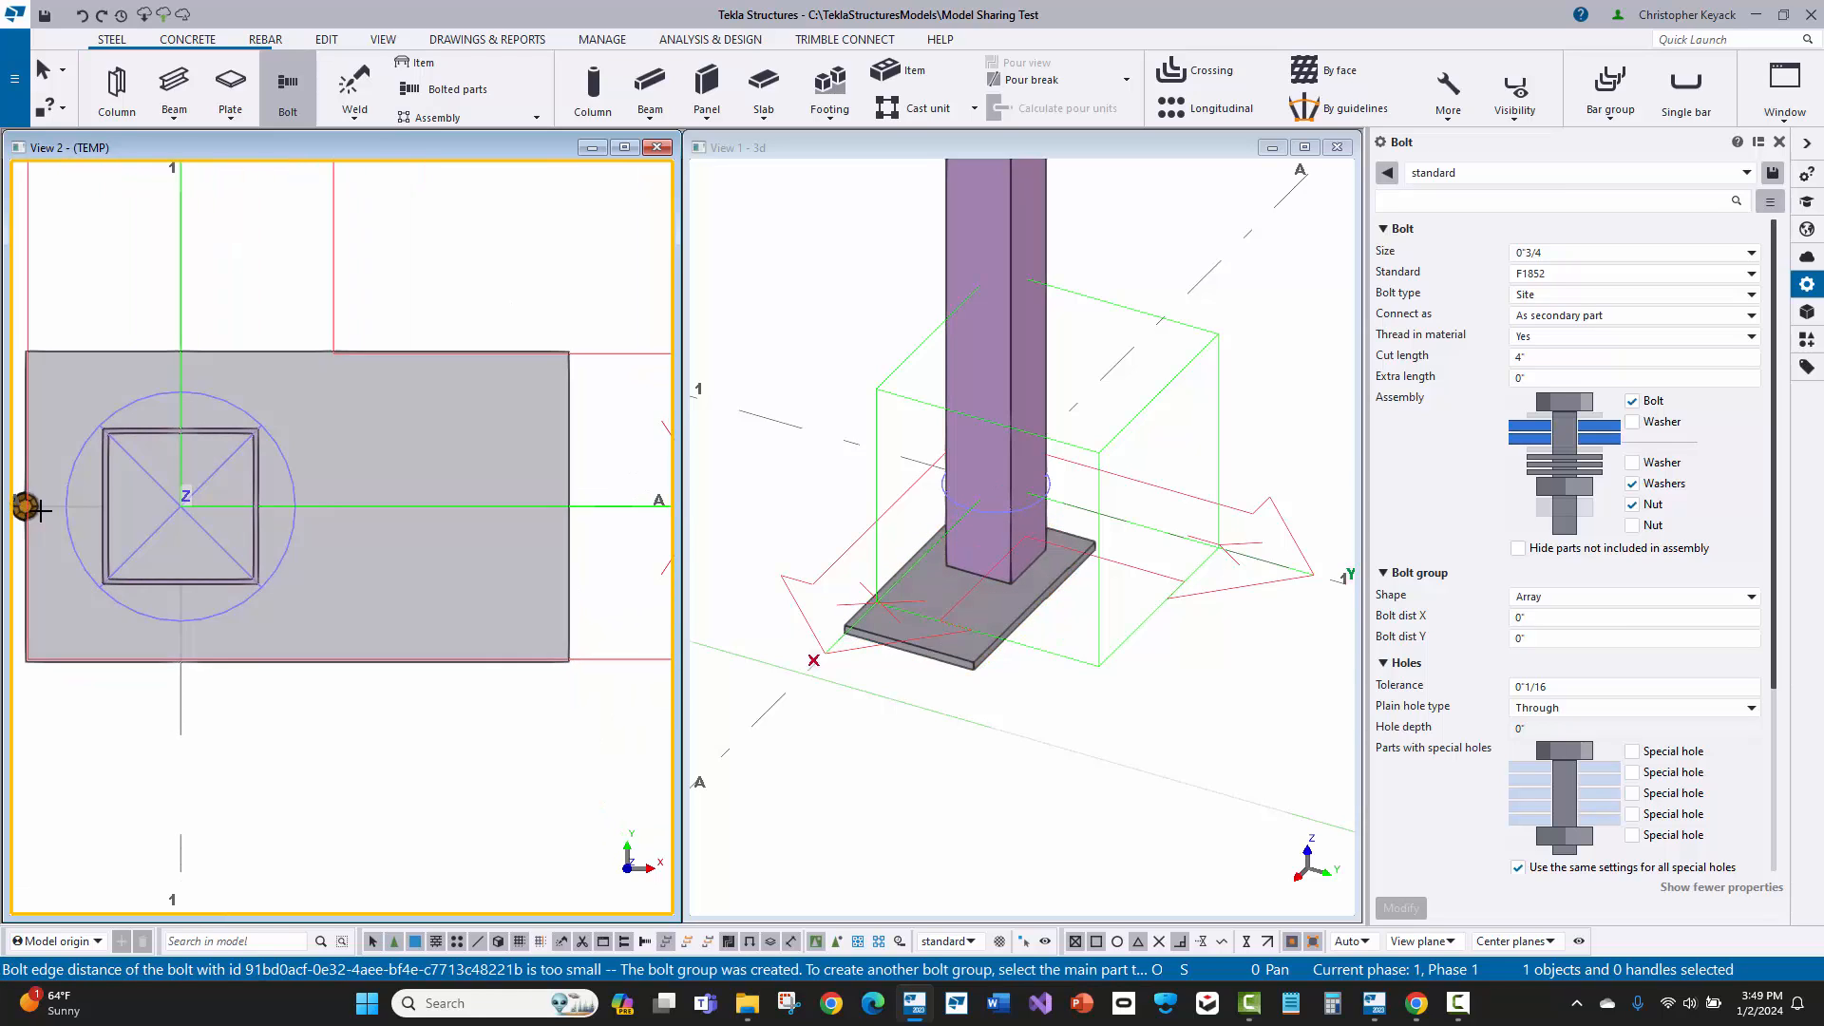
{"action": "middle_click_drag", "start_coordinate": [38, 509], "coordinate": [74, 524]}
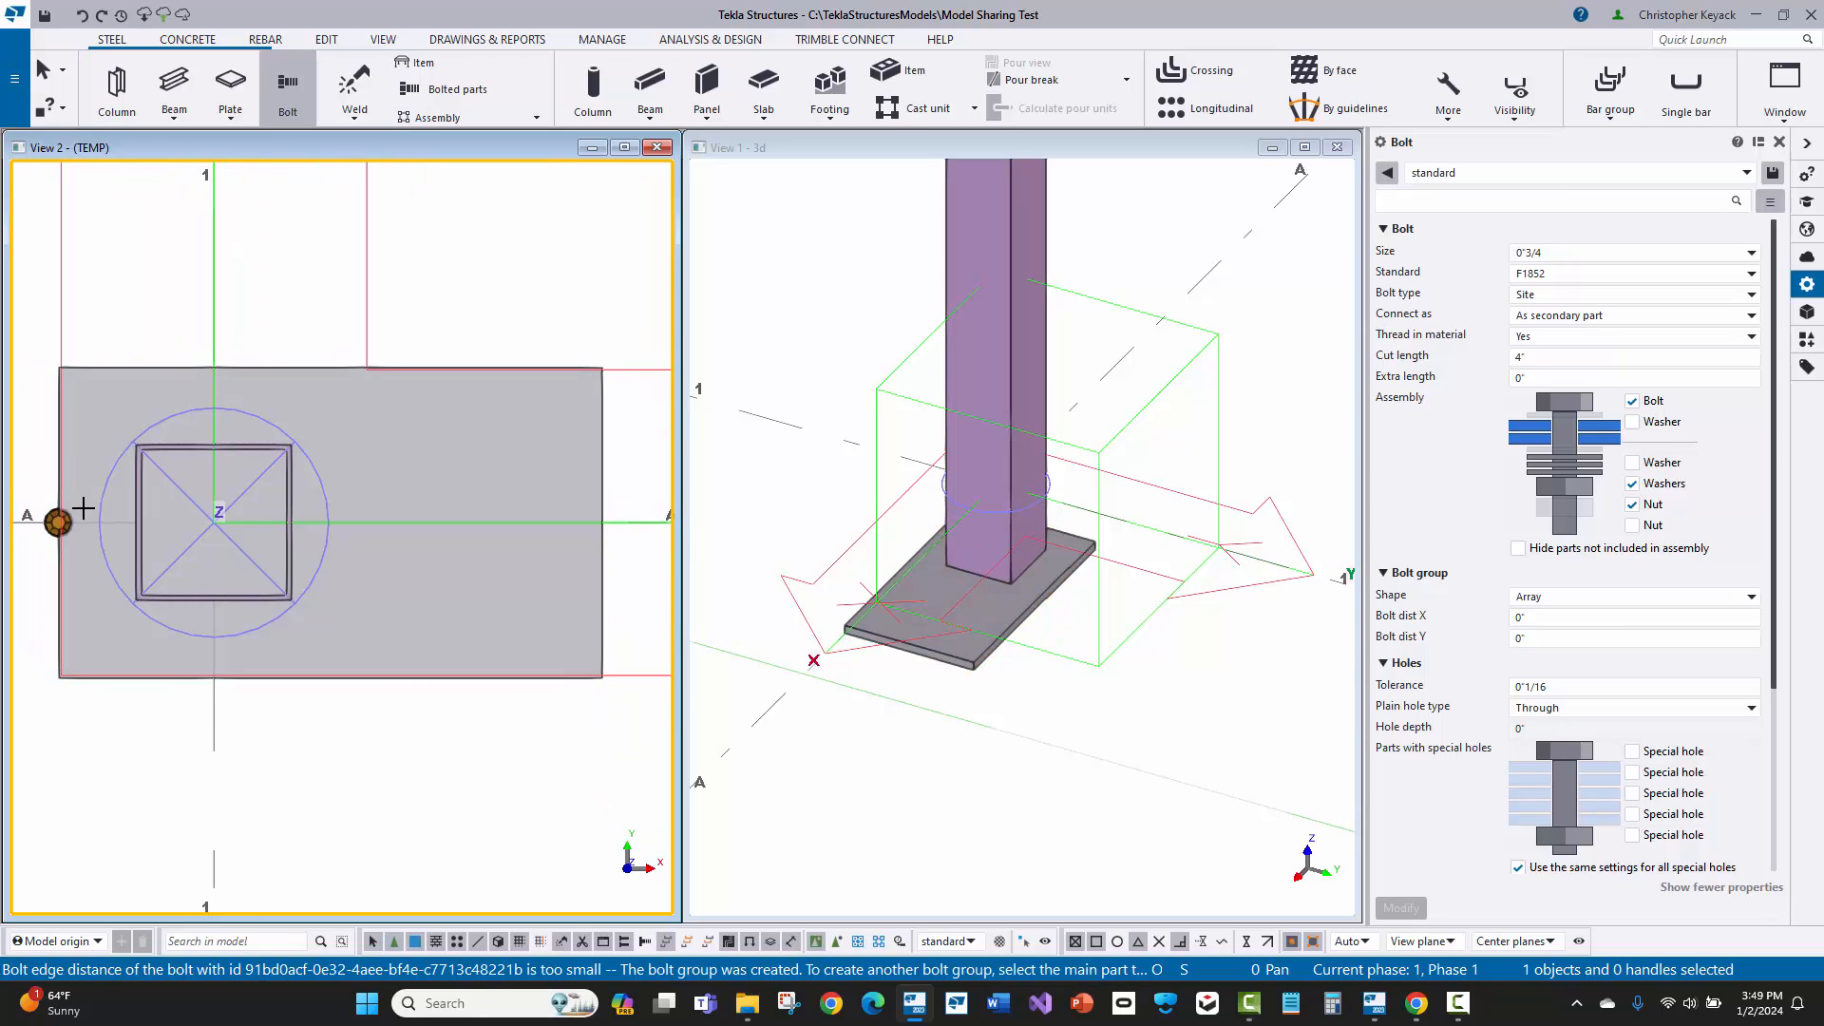
{"action": "right_click", "coordinate": [128, 267]}
{"action": "left_click", "coordinate": [156, 280]}
{"action": "left_click", "coordinate": [50, 534]}
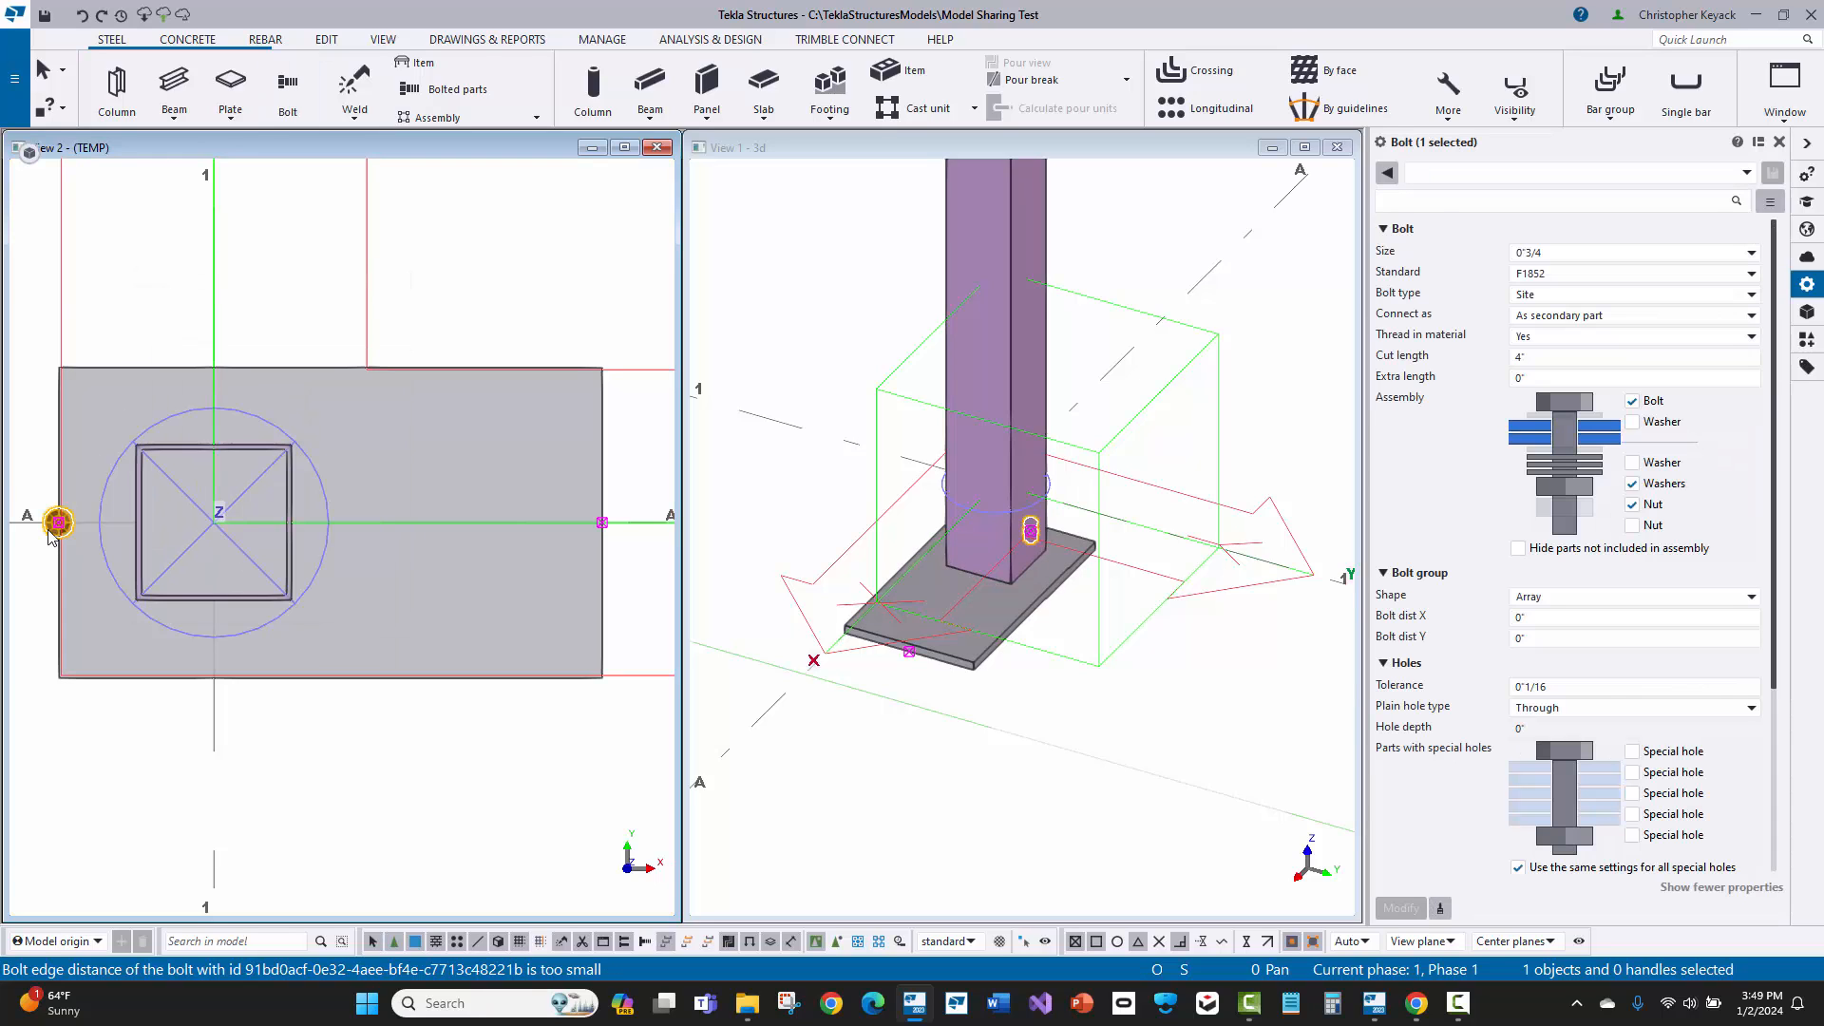
{"action": "left_click", "coordinate": [1563, 274]}
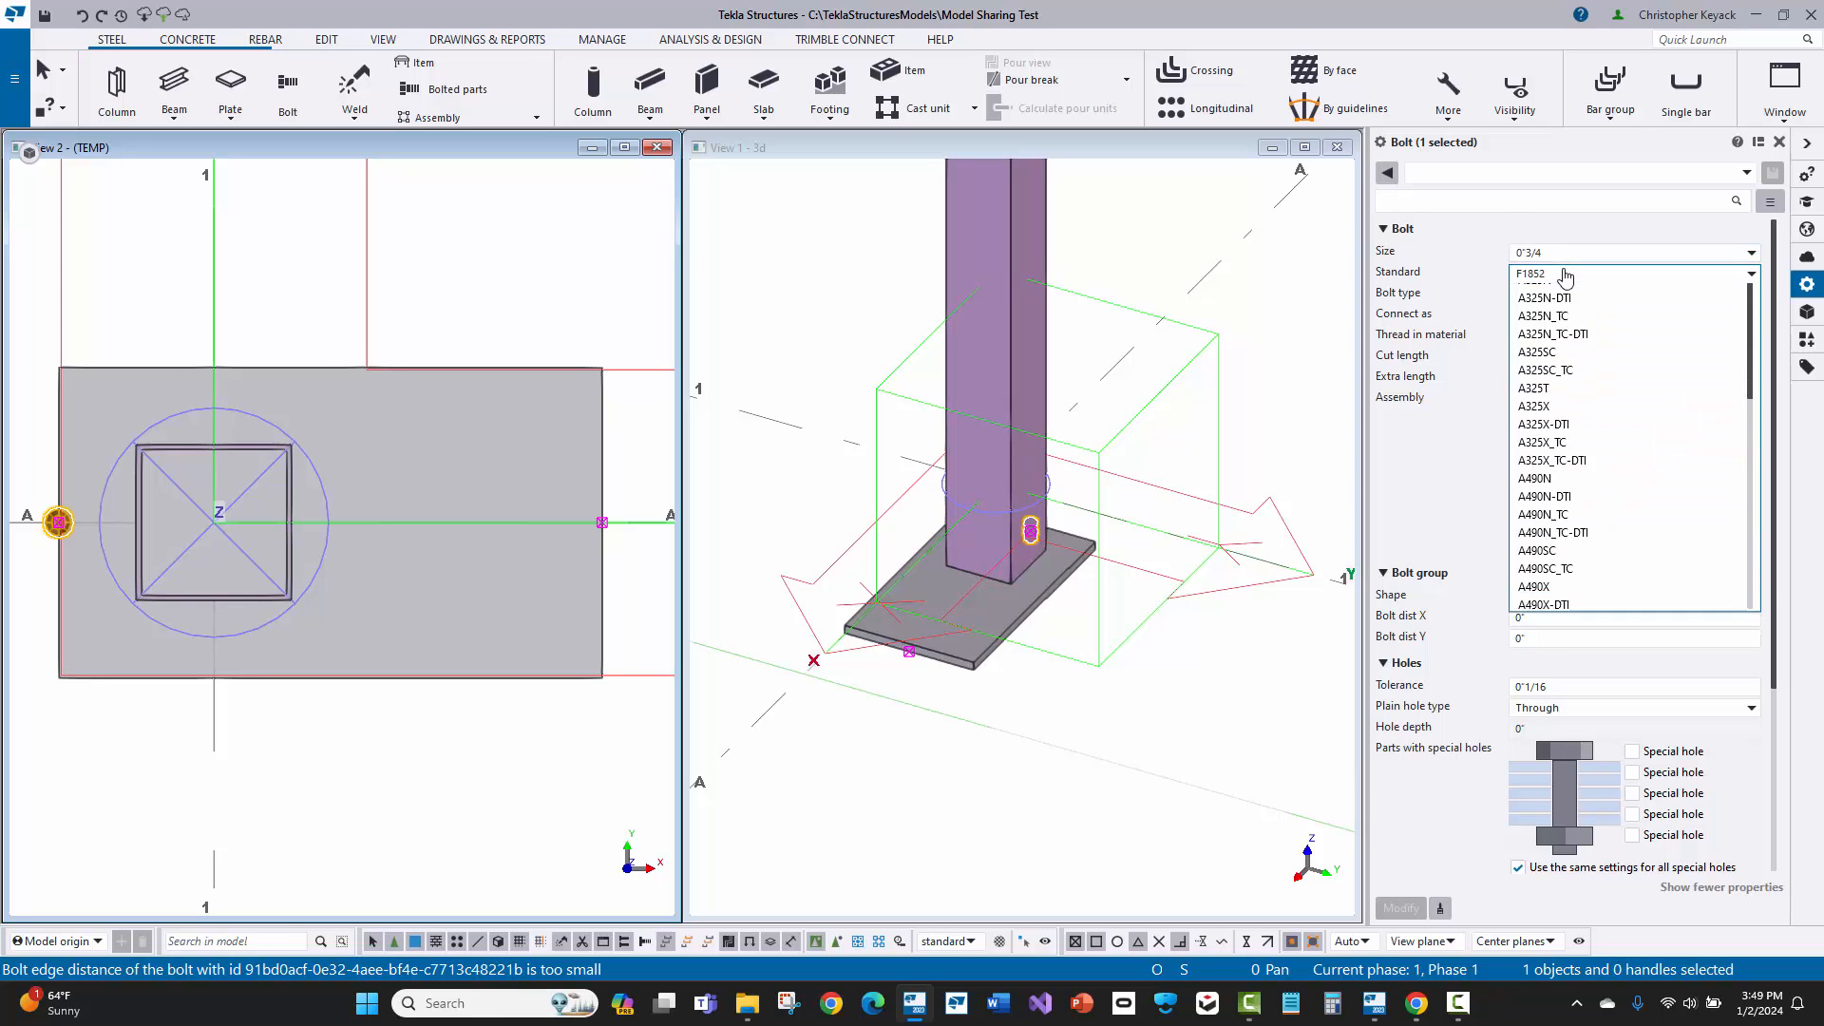
{"action": "left_click", "coordinate": [1559, 293]}
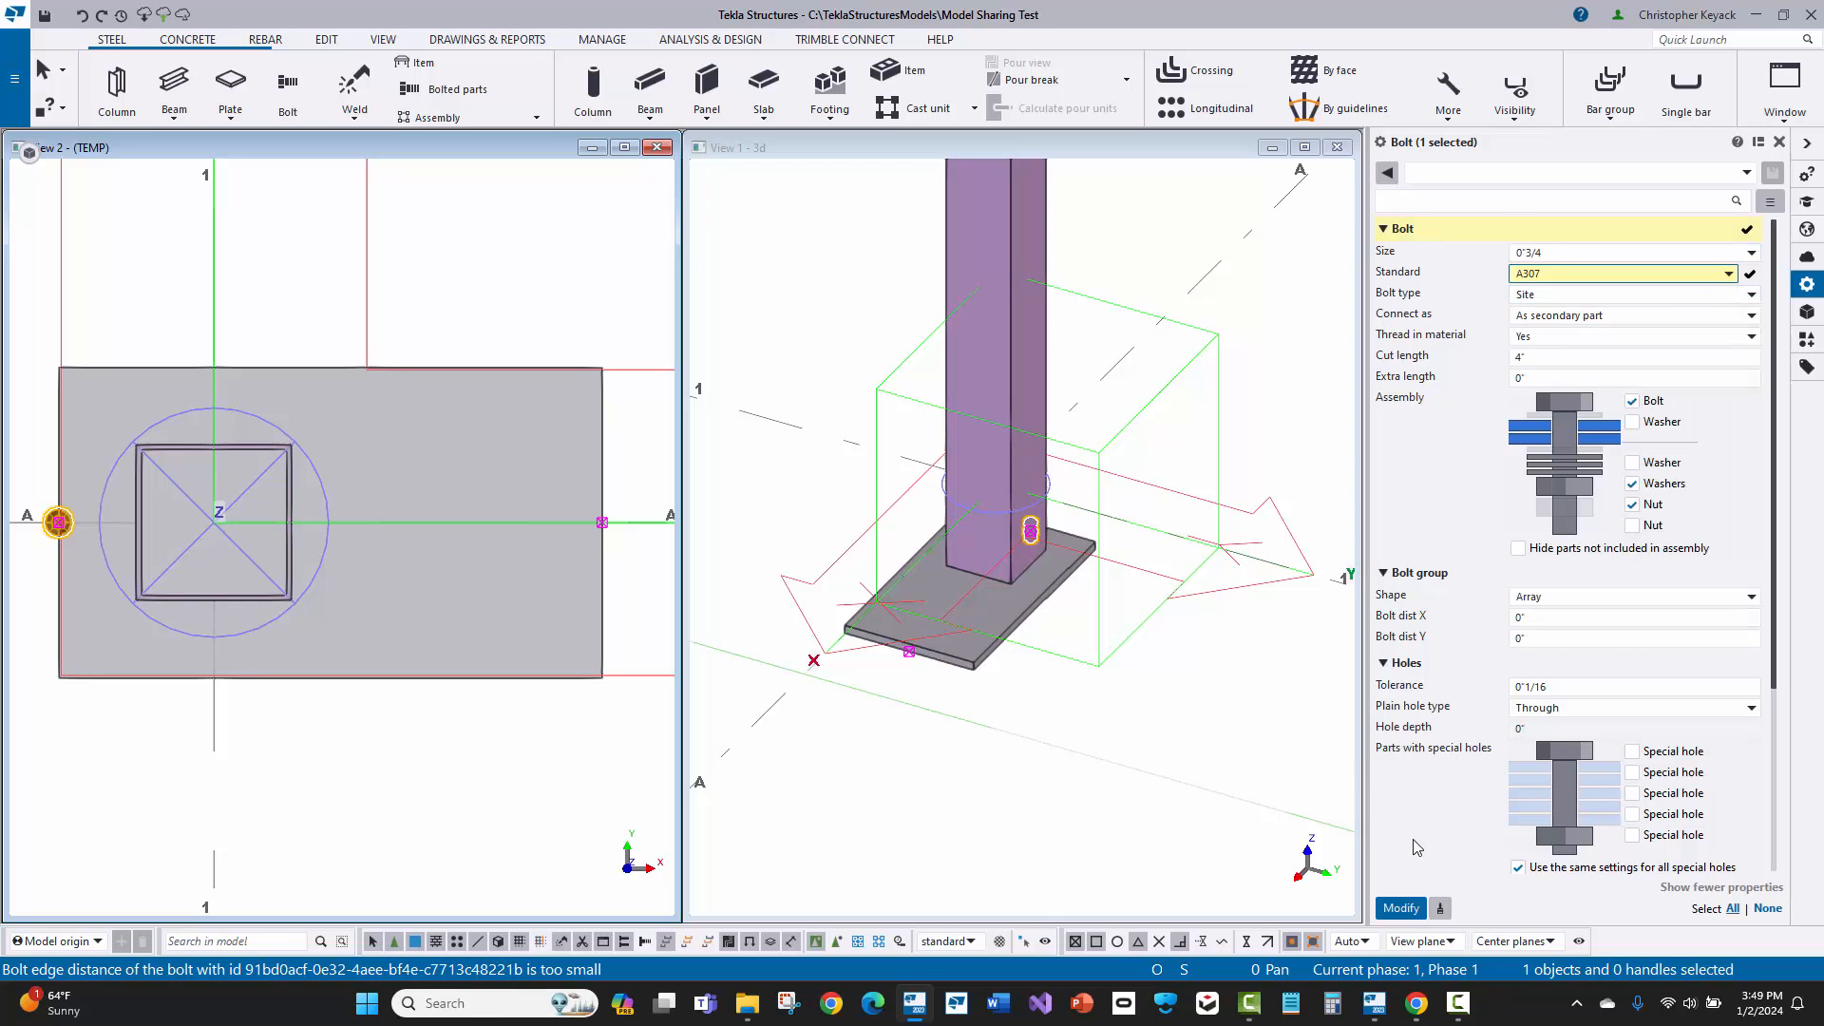
{"action": "left_click", "coordinate": [1393, 911]}
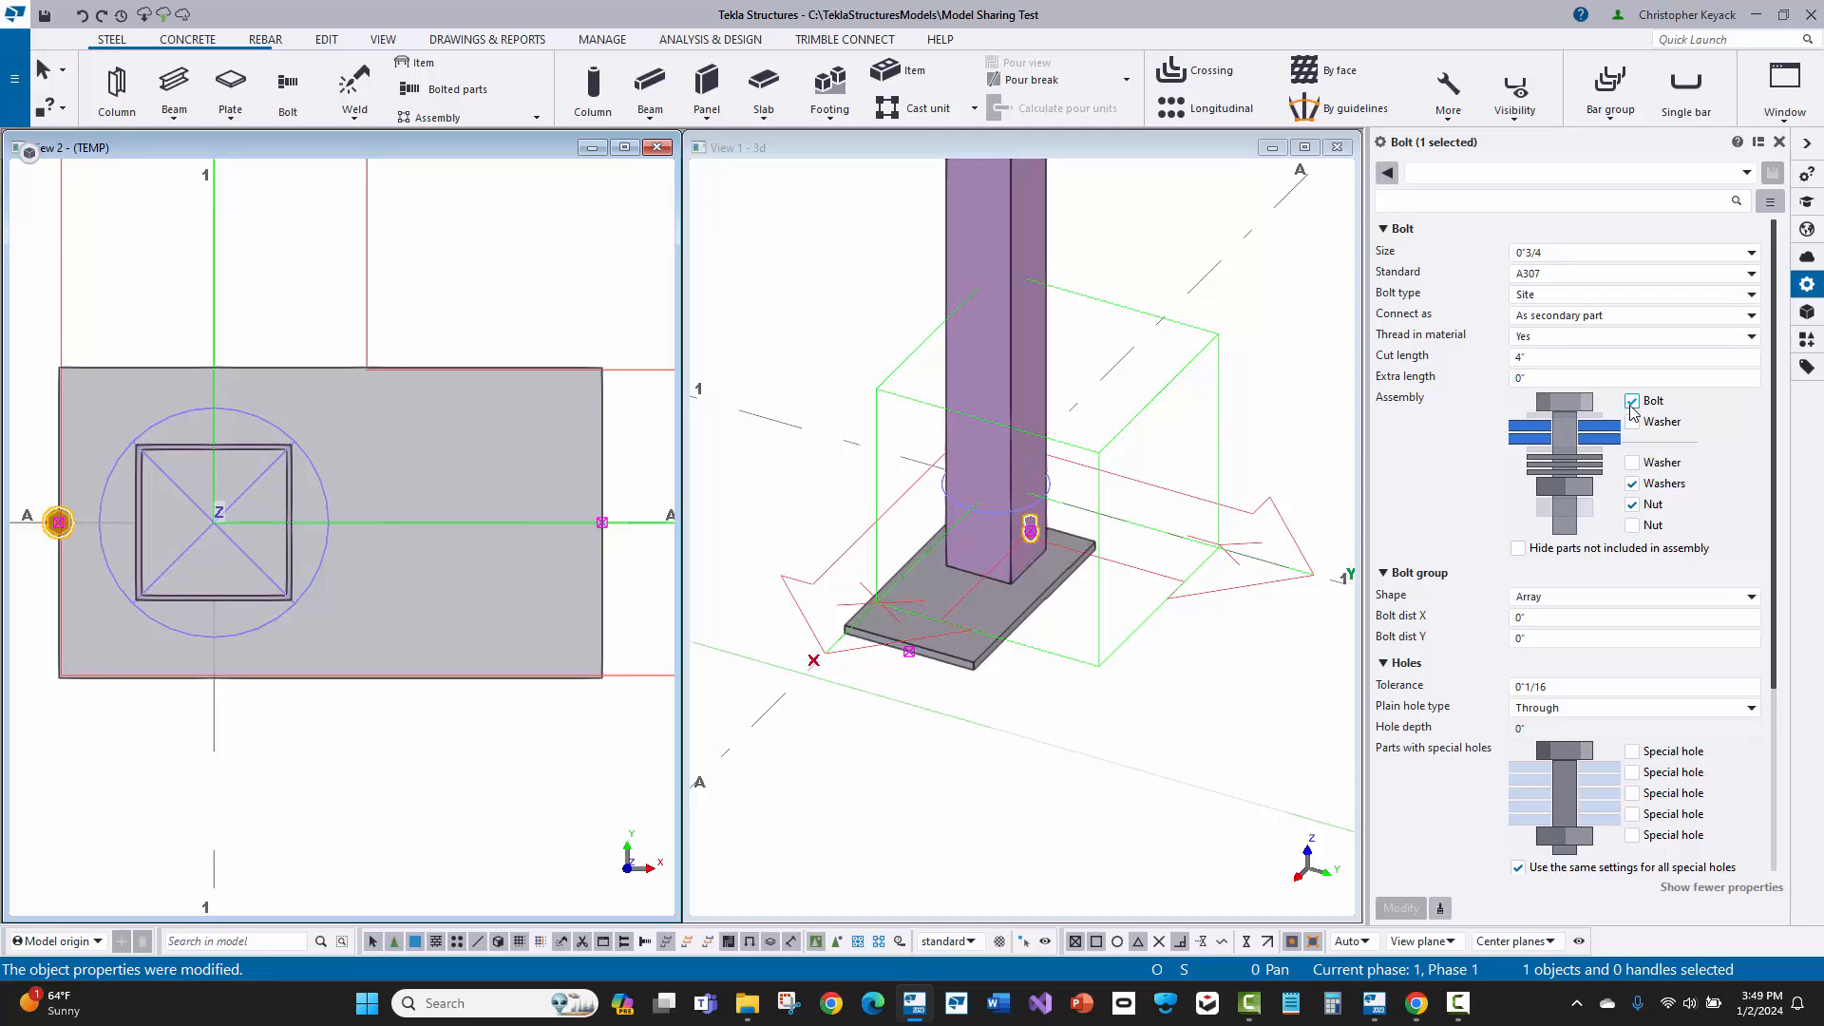
Step: Set the bolt group's start offset Dx to 2" and apply it
{"action": "scroll", "coordinate": [1644, 456], "scroll_direction": "down", "scroll_amount": 3}
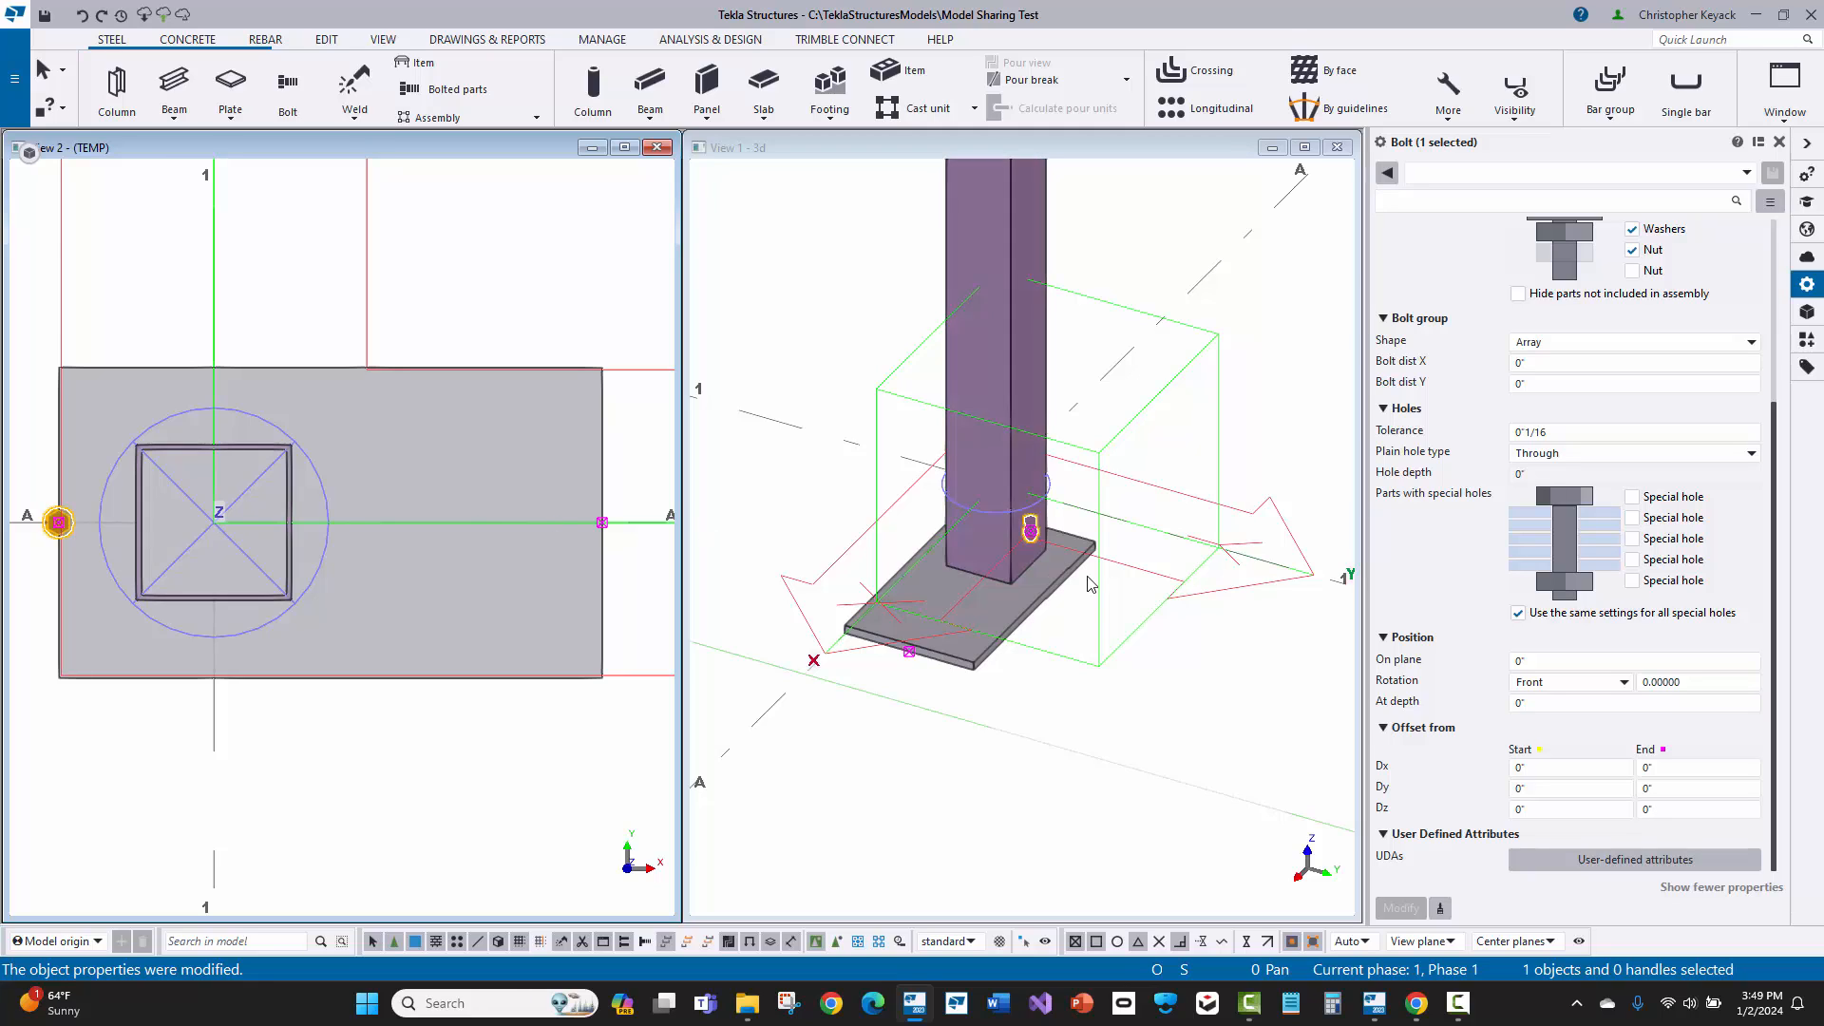
{"action": "left_click", "coordinate": [1453, 767]}
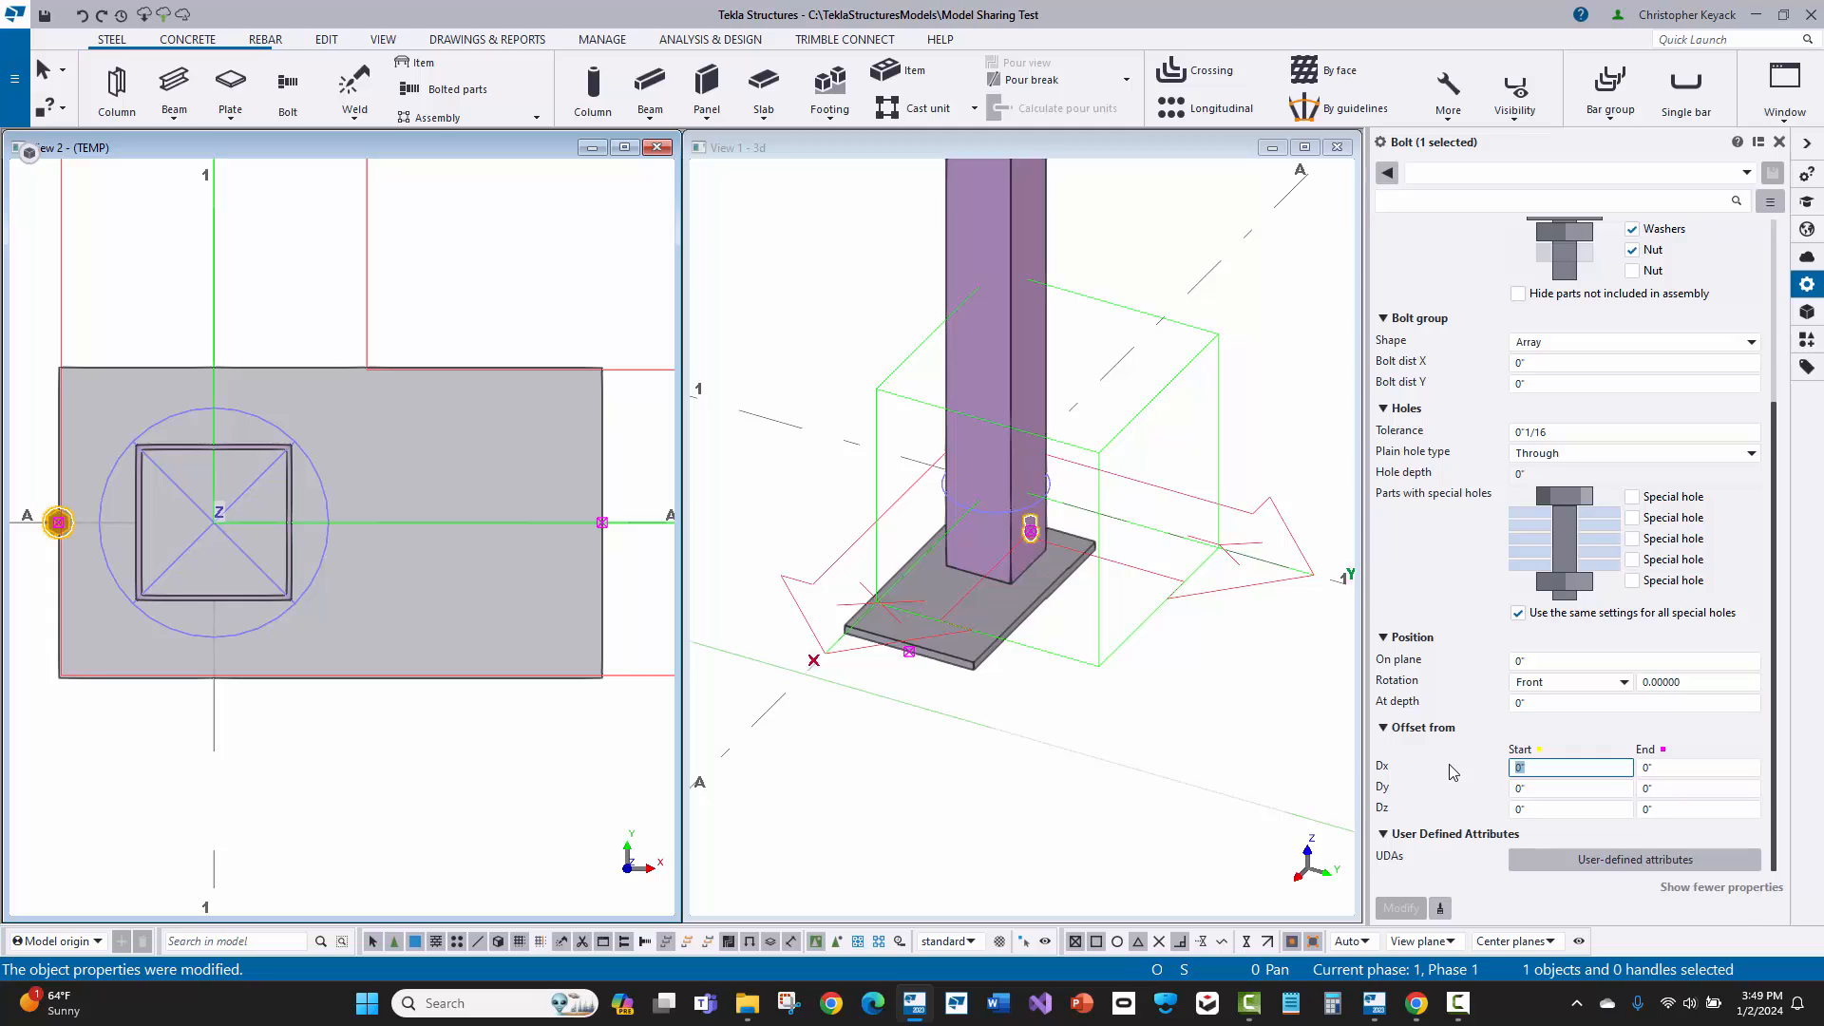
{"action": "type", "text": "2"}
{"action": "key", "text": "Return"}
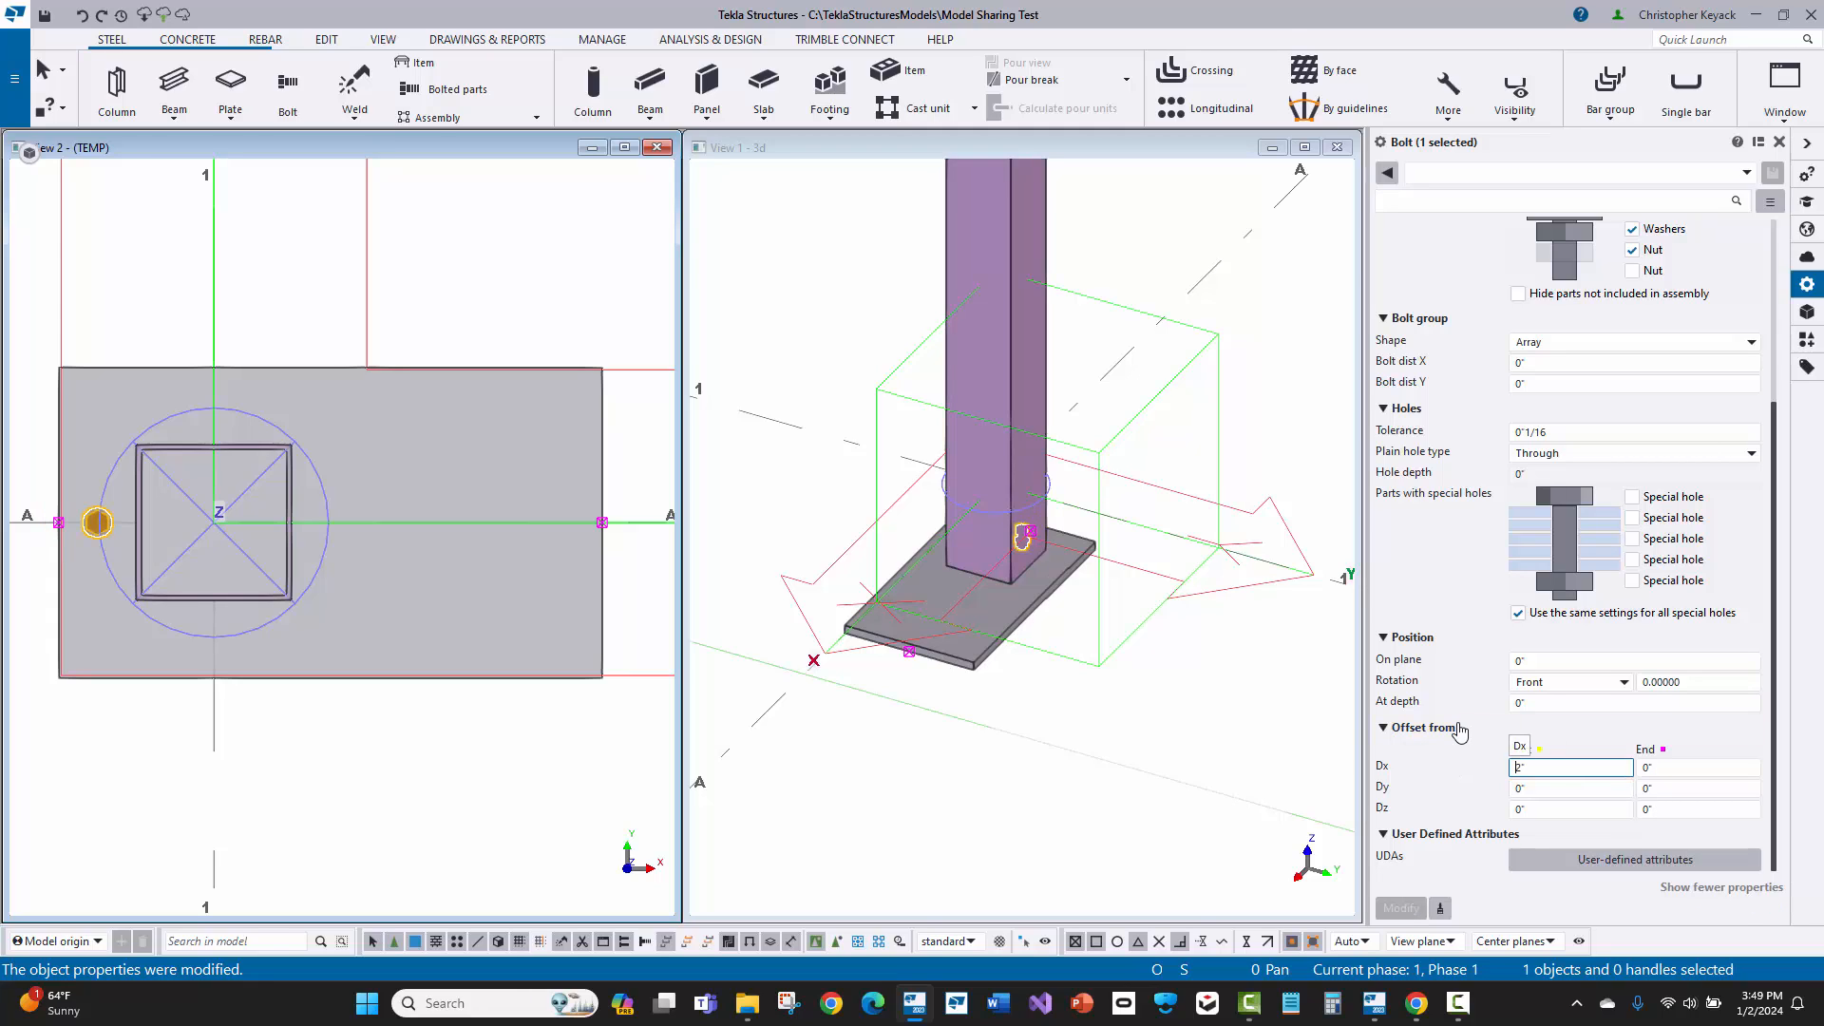
Step: Set the bolt group's Y distance and X distance to 12" each and apply both
{"action": "left_click", "coordinate": [1550, 381]}
{"action": "left_click", "coordinate": [1539, 383]}
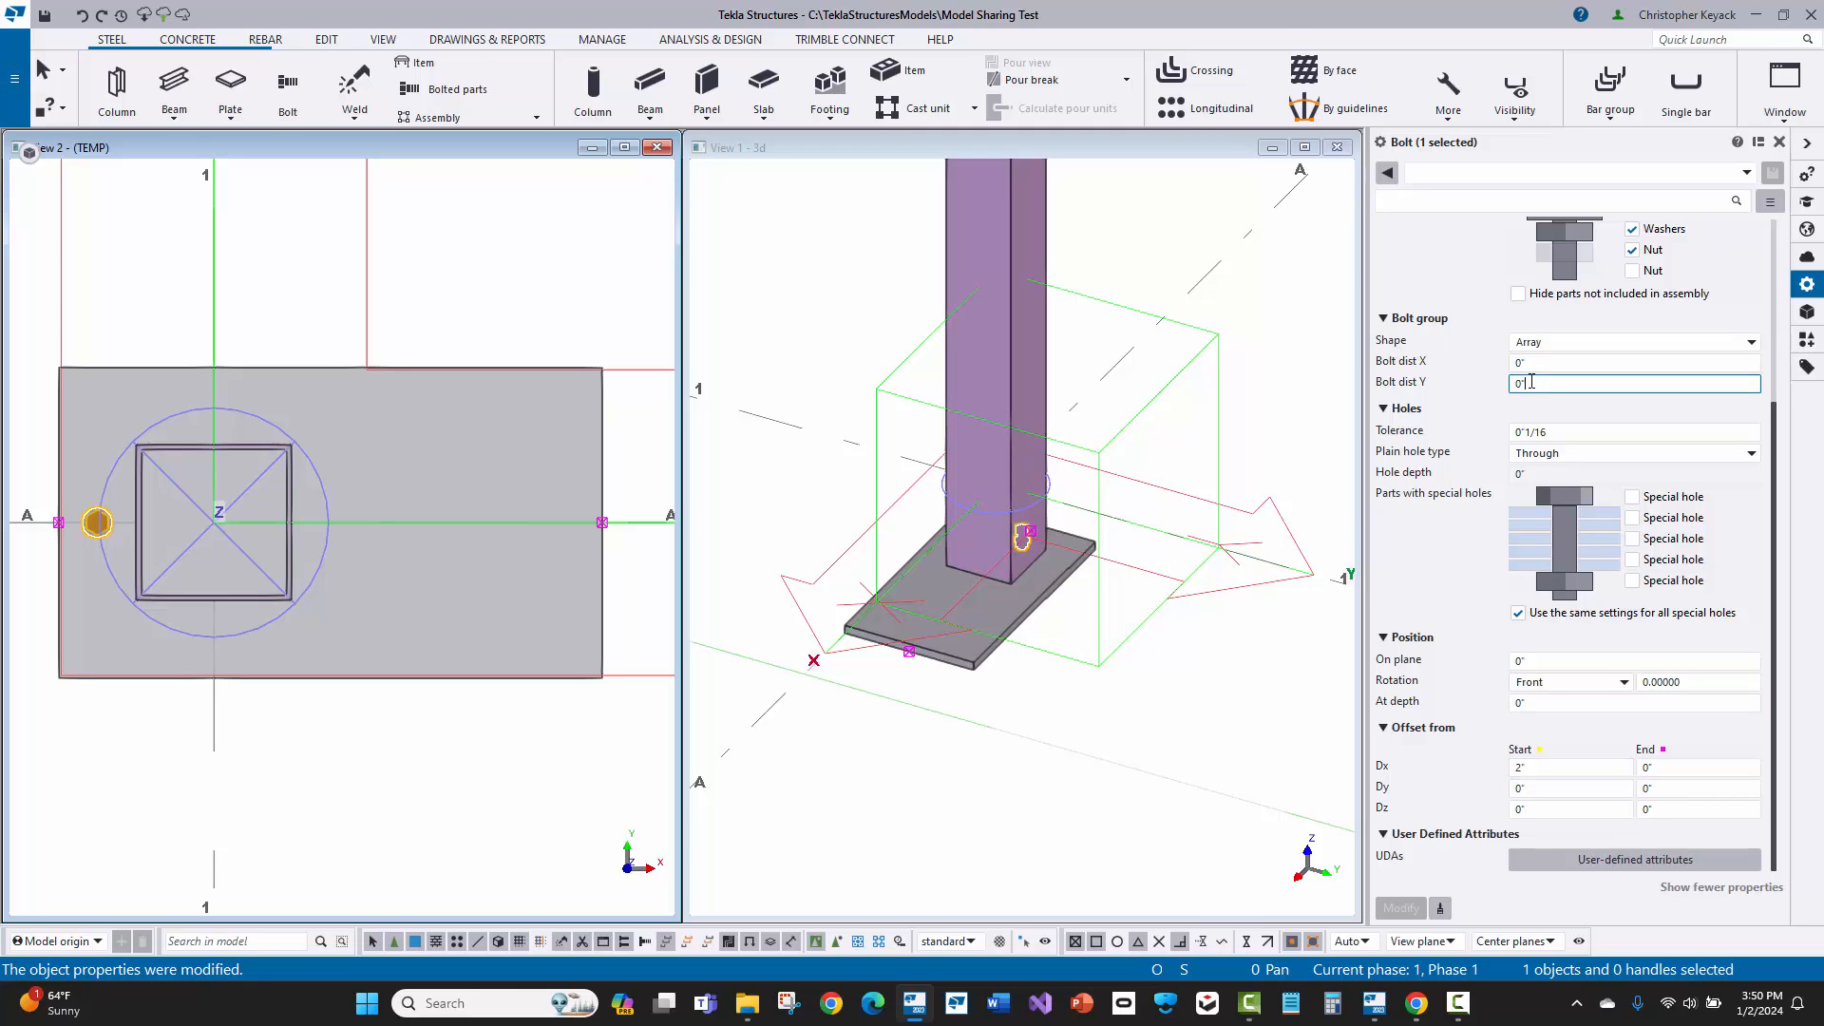
{"action": "type", "text": "12"}
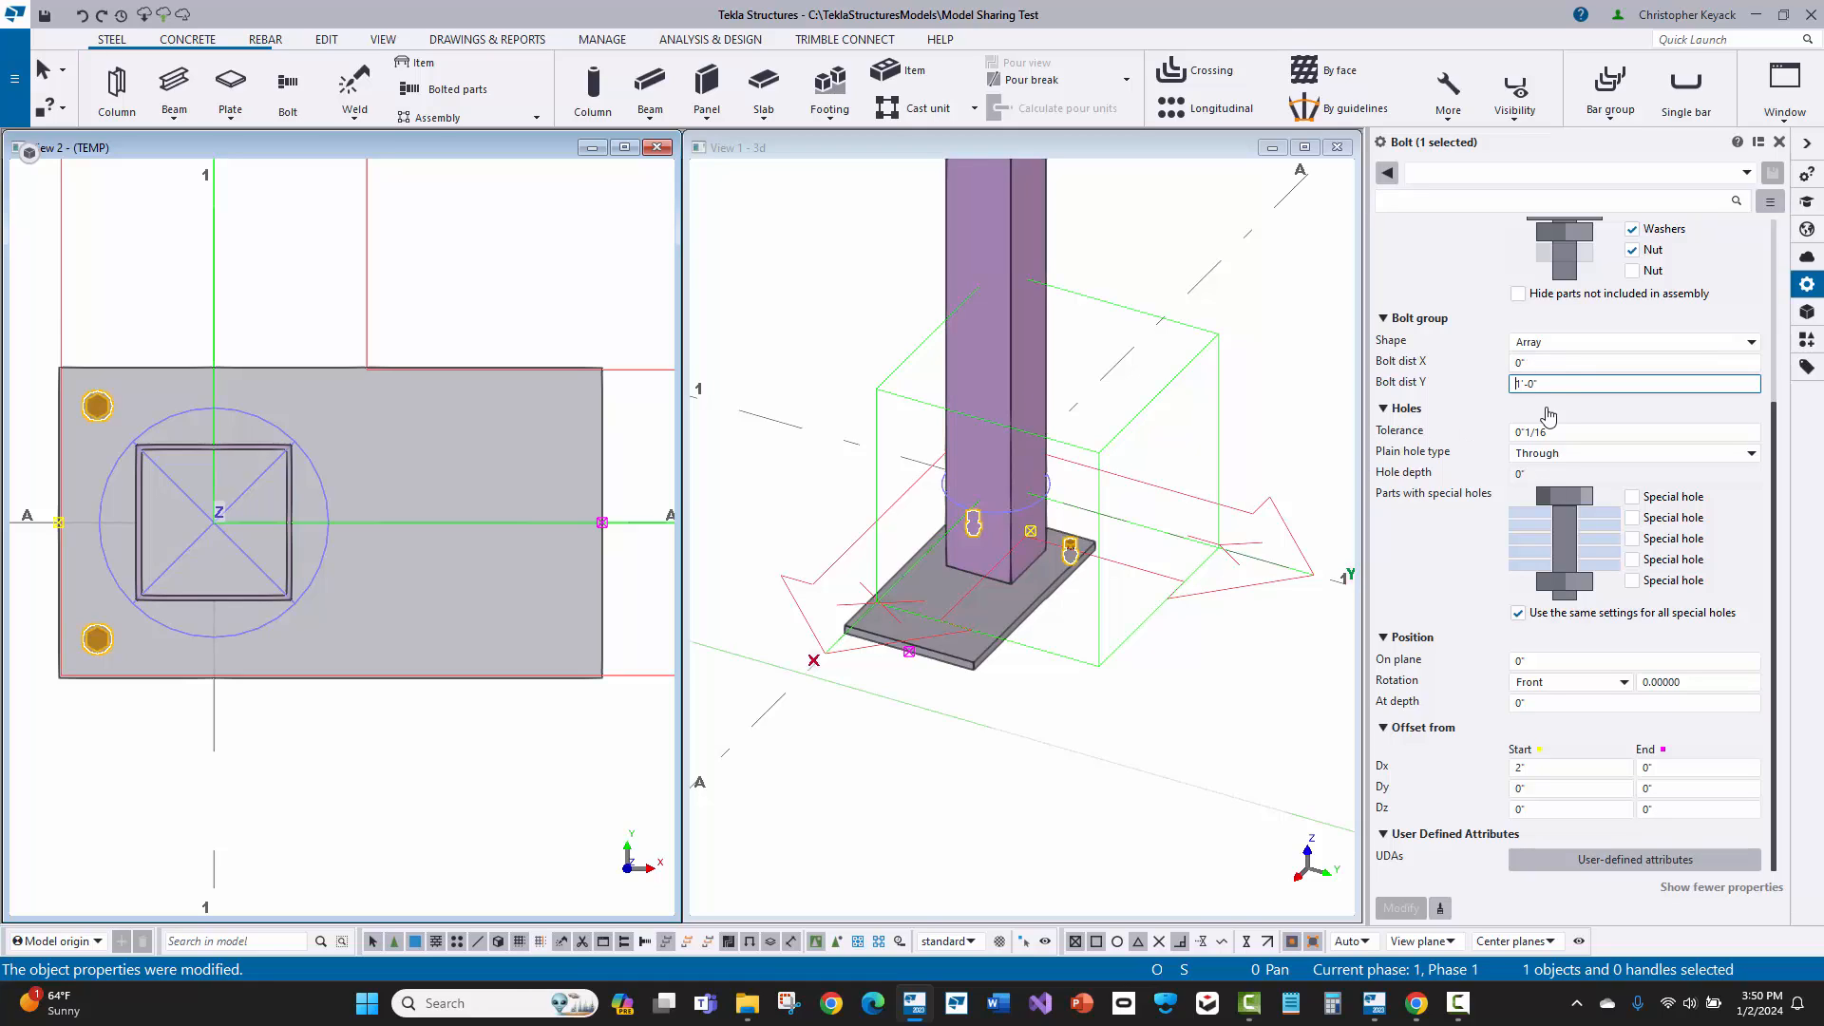
{"action": "key", "text": "shift+Tab"}
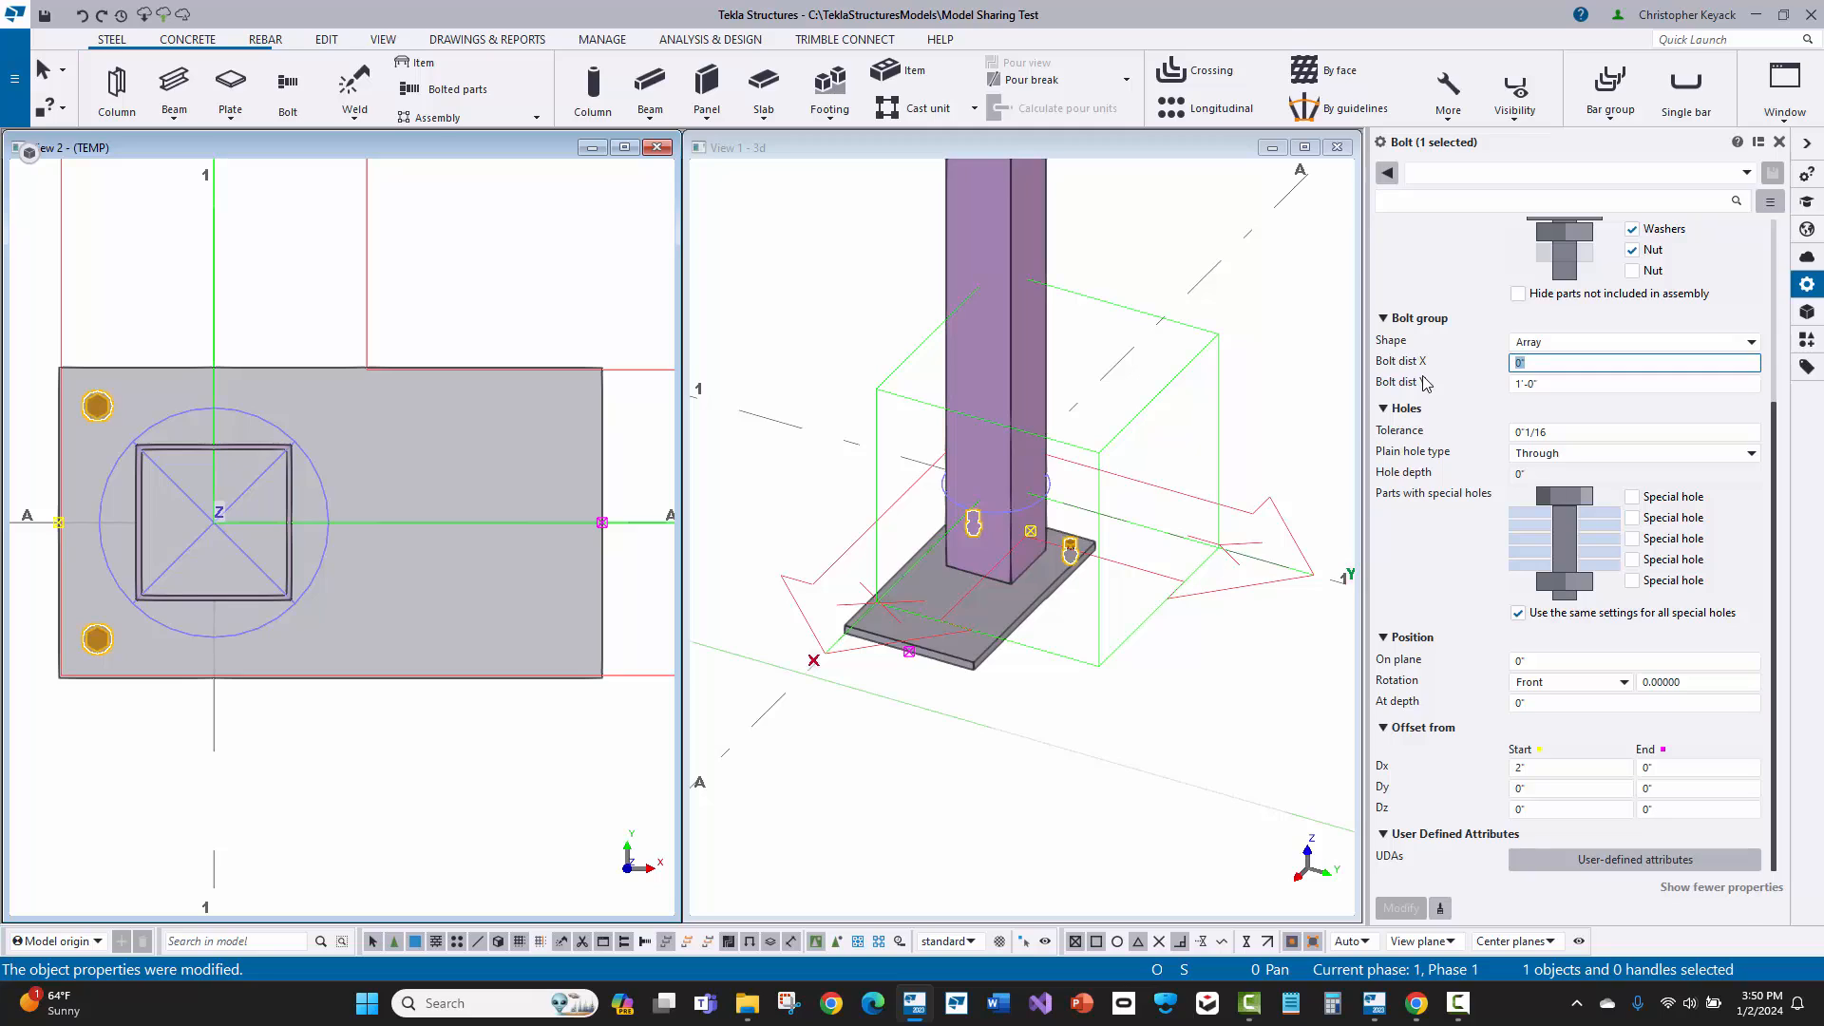
{"action": "type", "text": "12"}
{"action": "key", "text": "Return"}
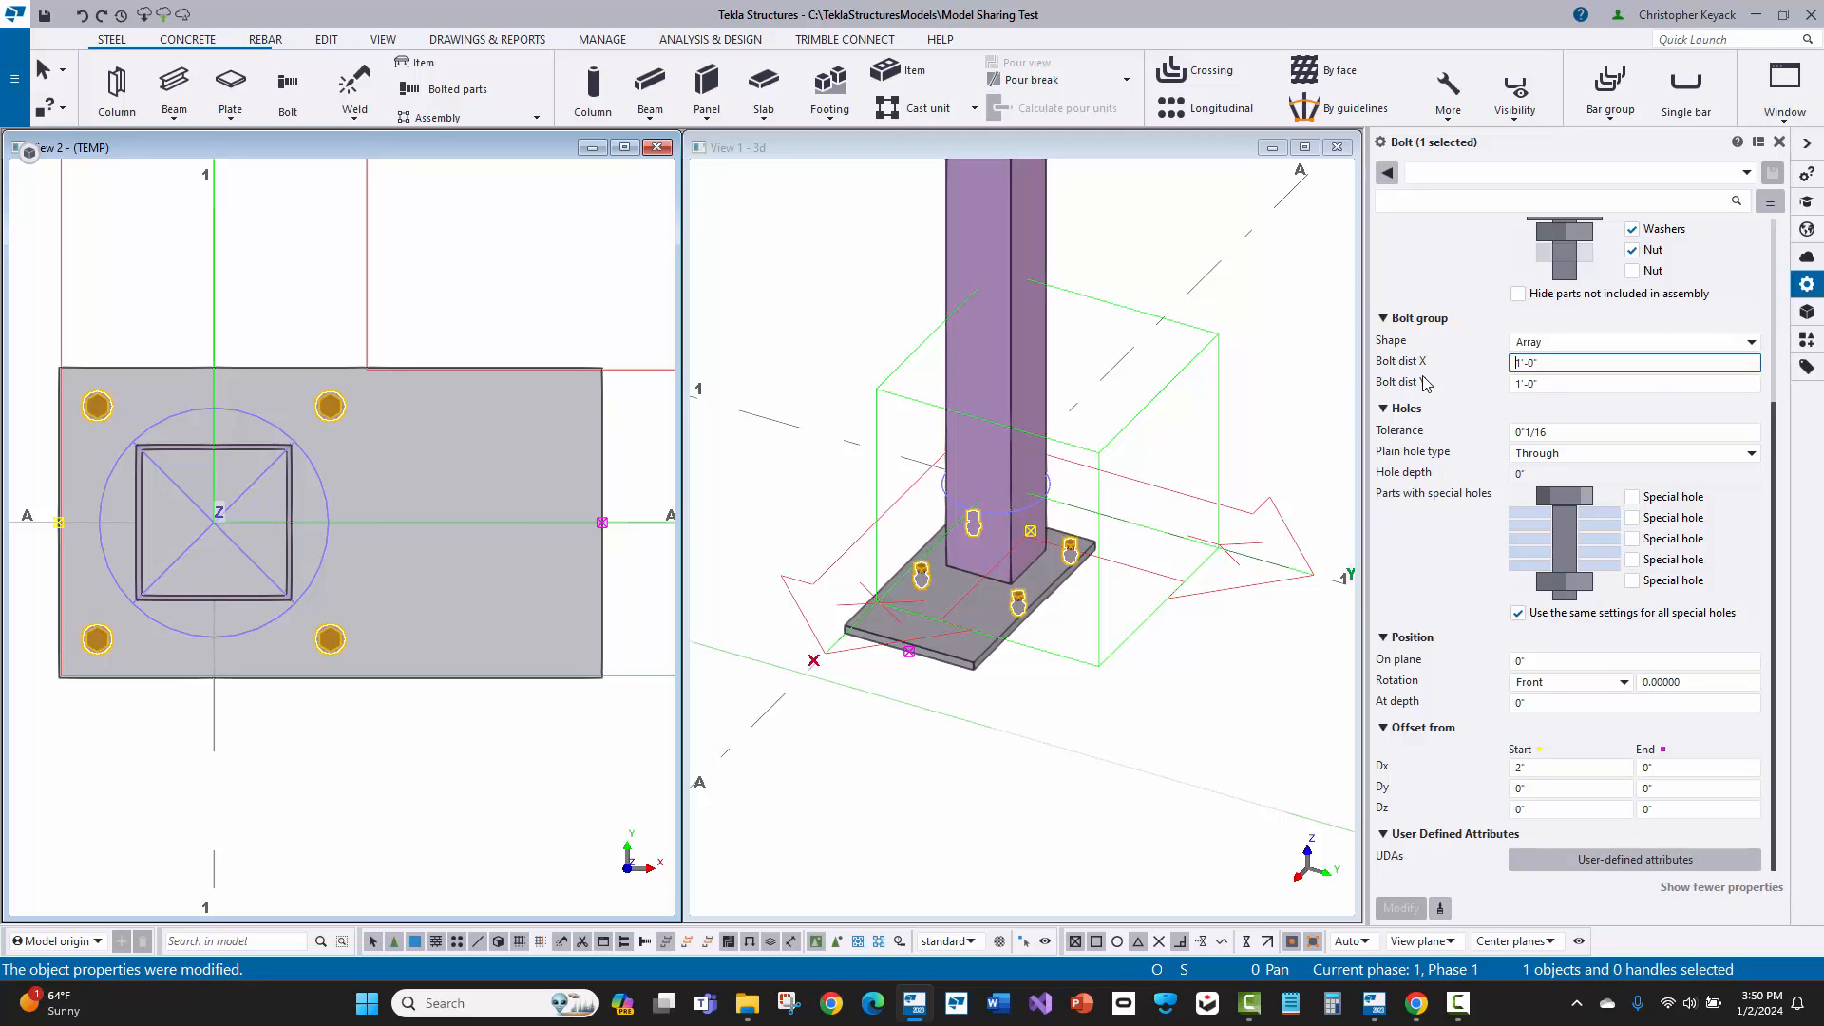
Step: Extend the bolt group's X distances with two more 6" spacings by adding 2*6 after the 1'-0" value
{"action": "left_click", "coordinate": [1580, 366]}
{"action": "type", "text": "2"}
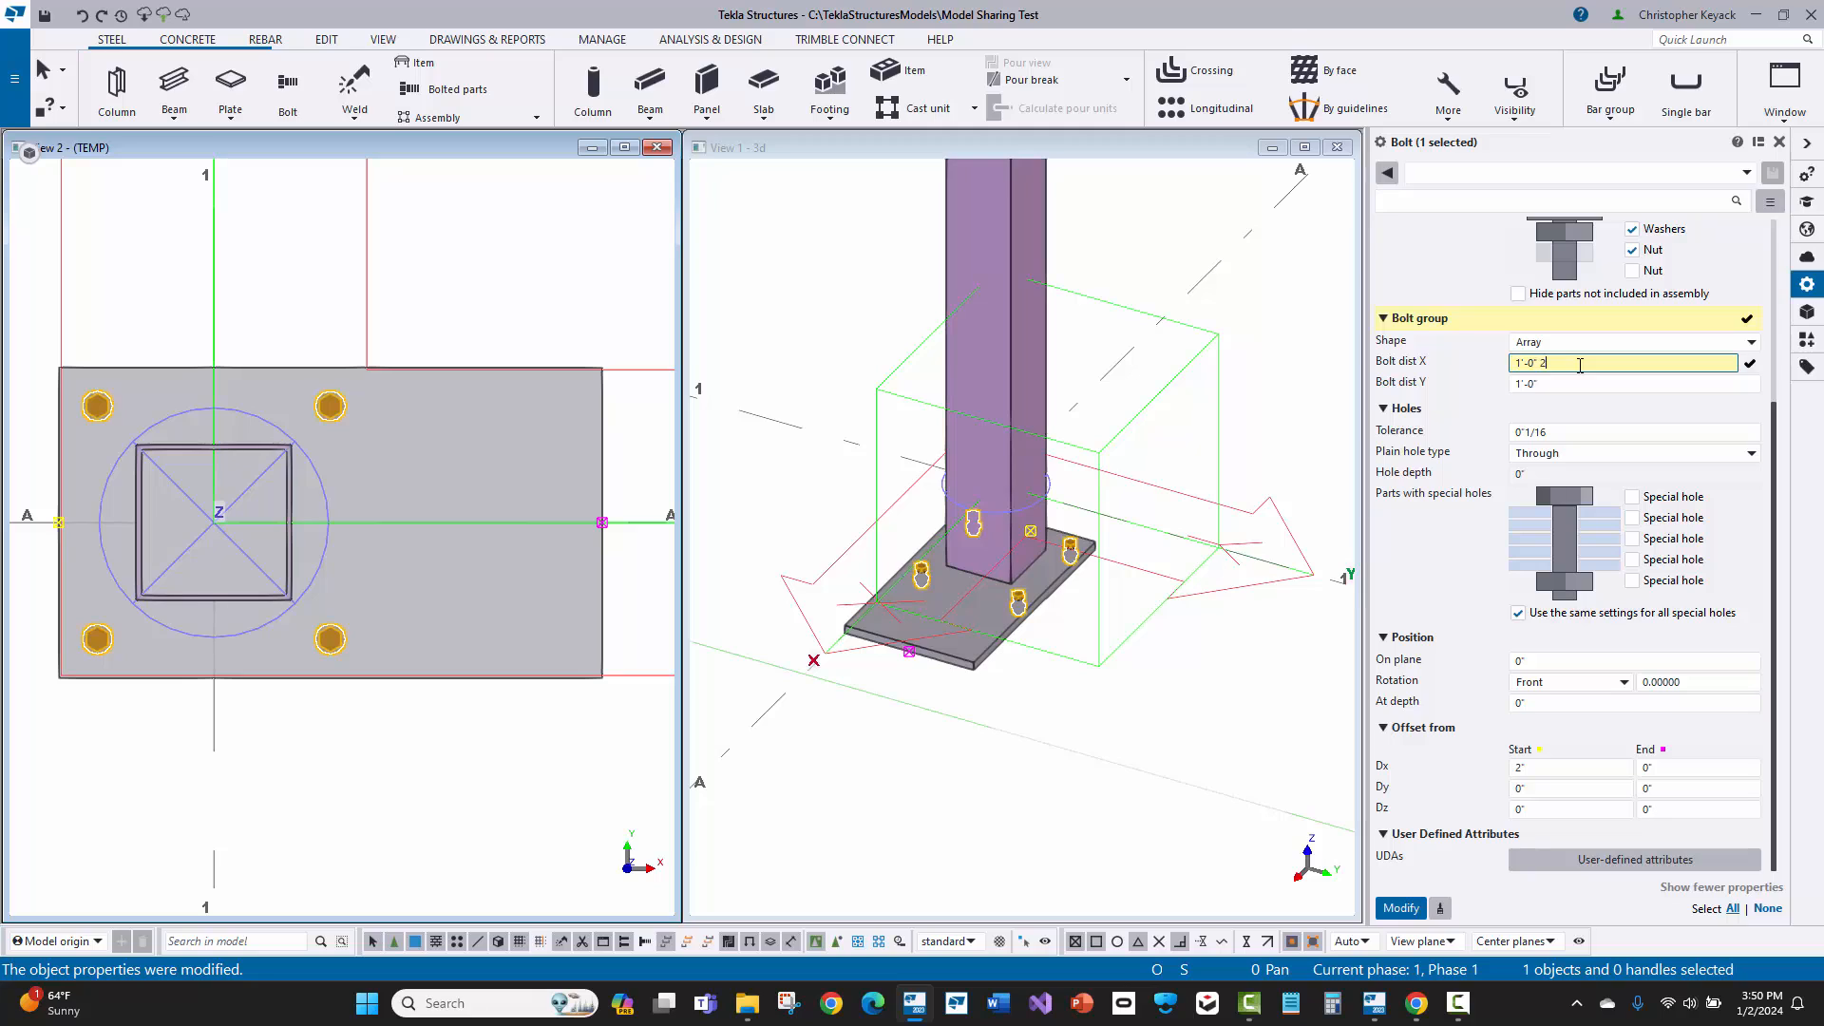
{"action": "type", "text": "*6"}
{"action": "key", "text": "Return"}
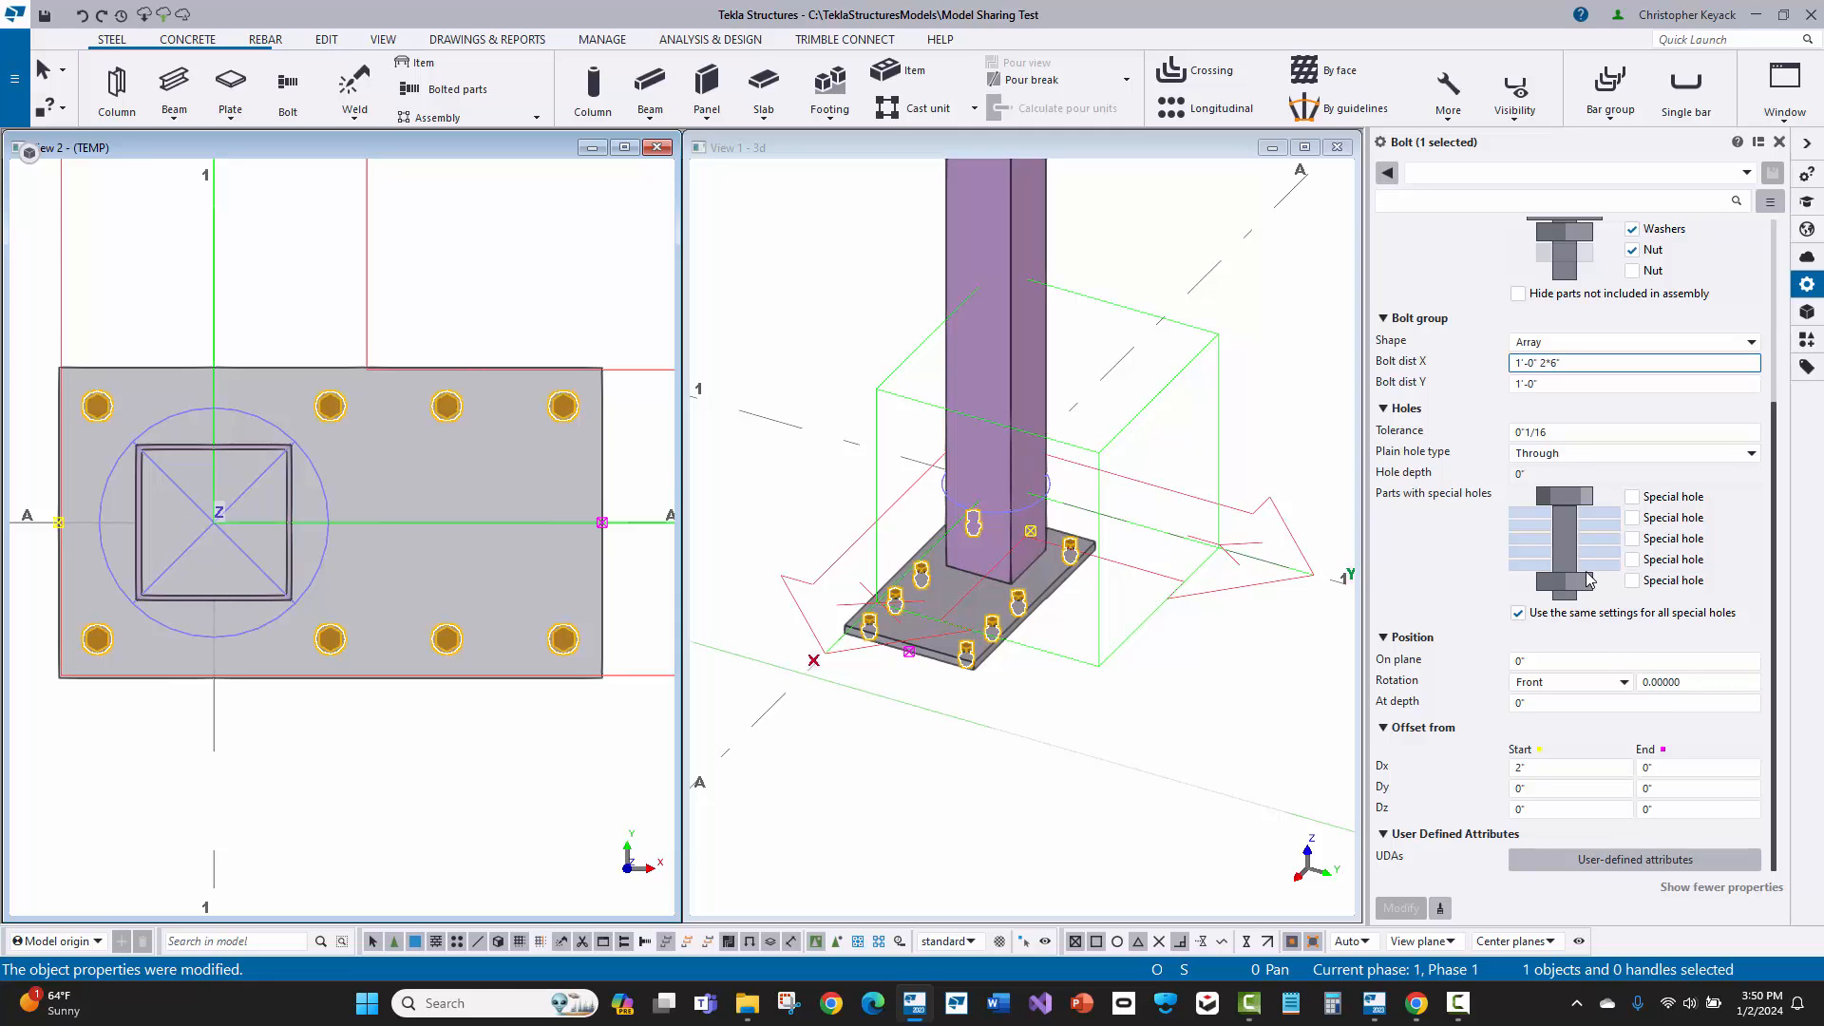
Step: Set the bolt group's hole tolerance to 5/16" and apply the change
{"action": "left_click", "coordinate": [1582, 431]}
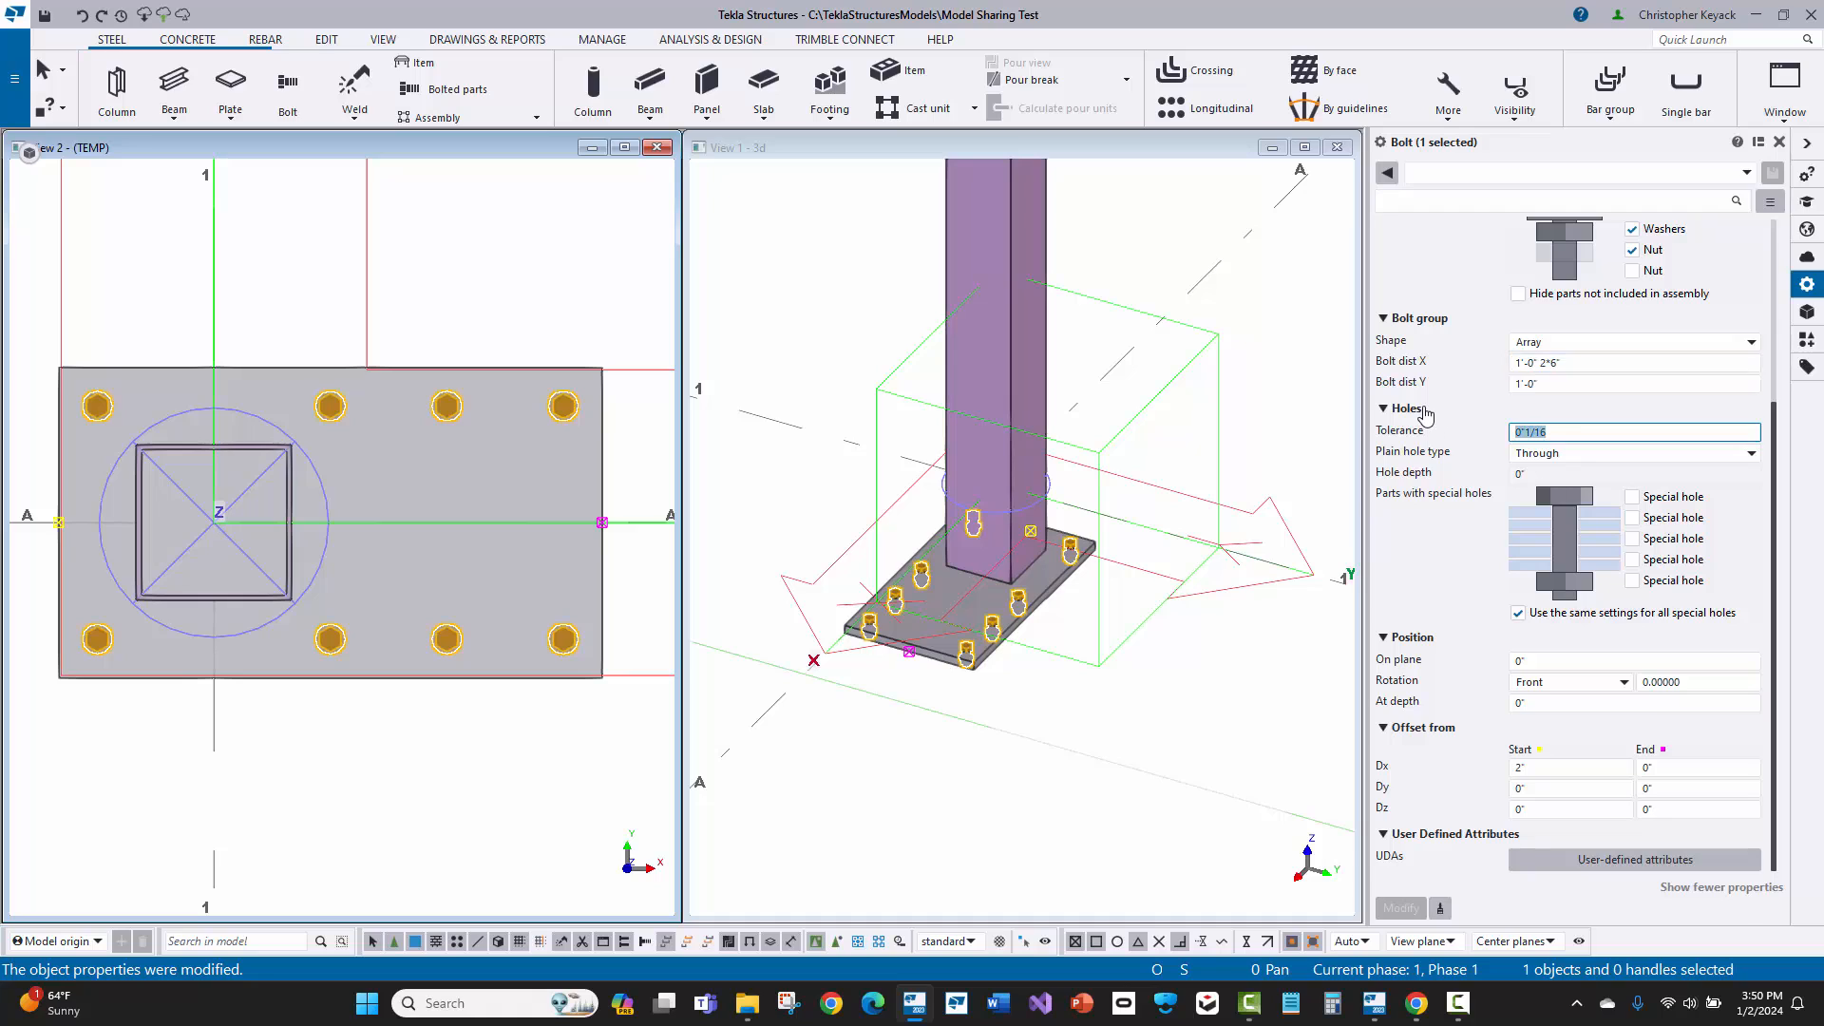
{"action": "type", "text": "5"}
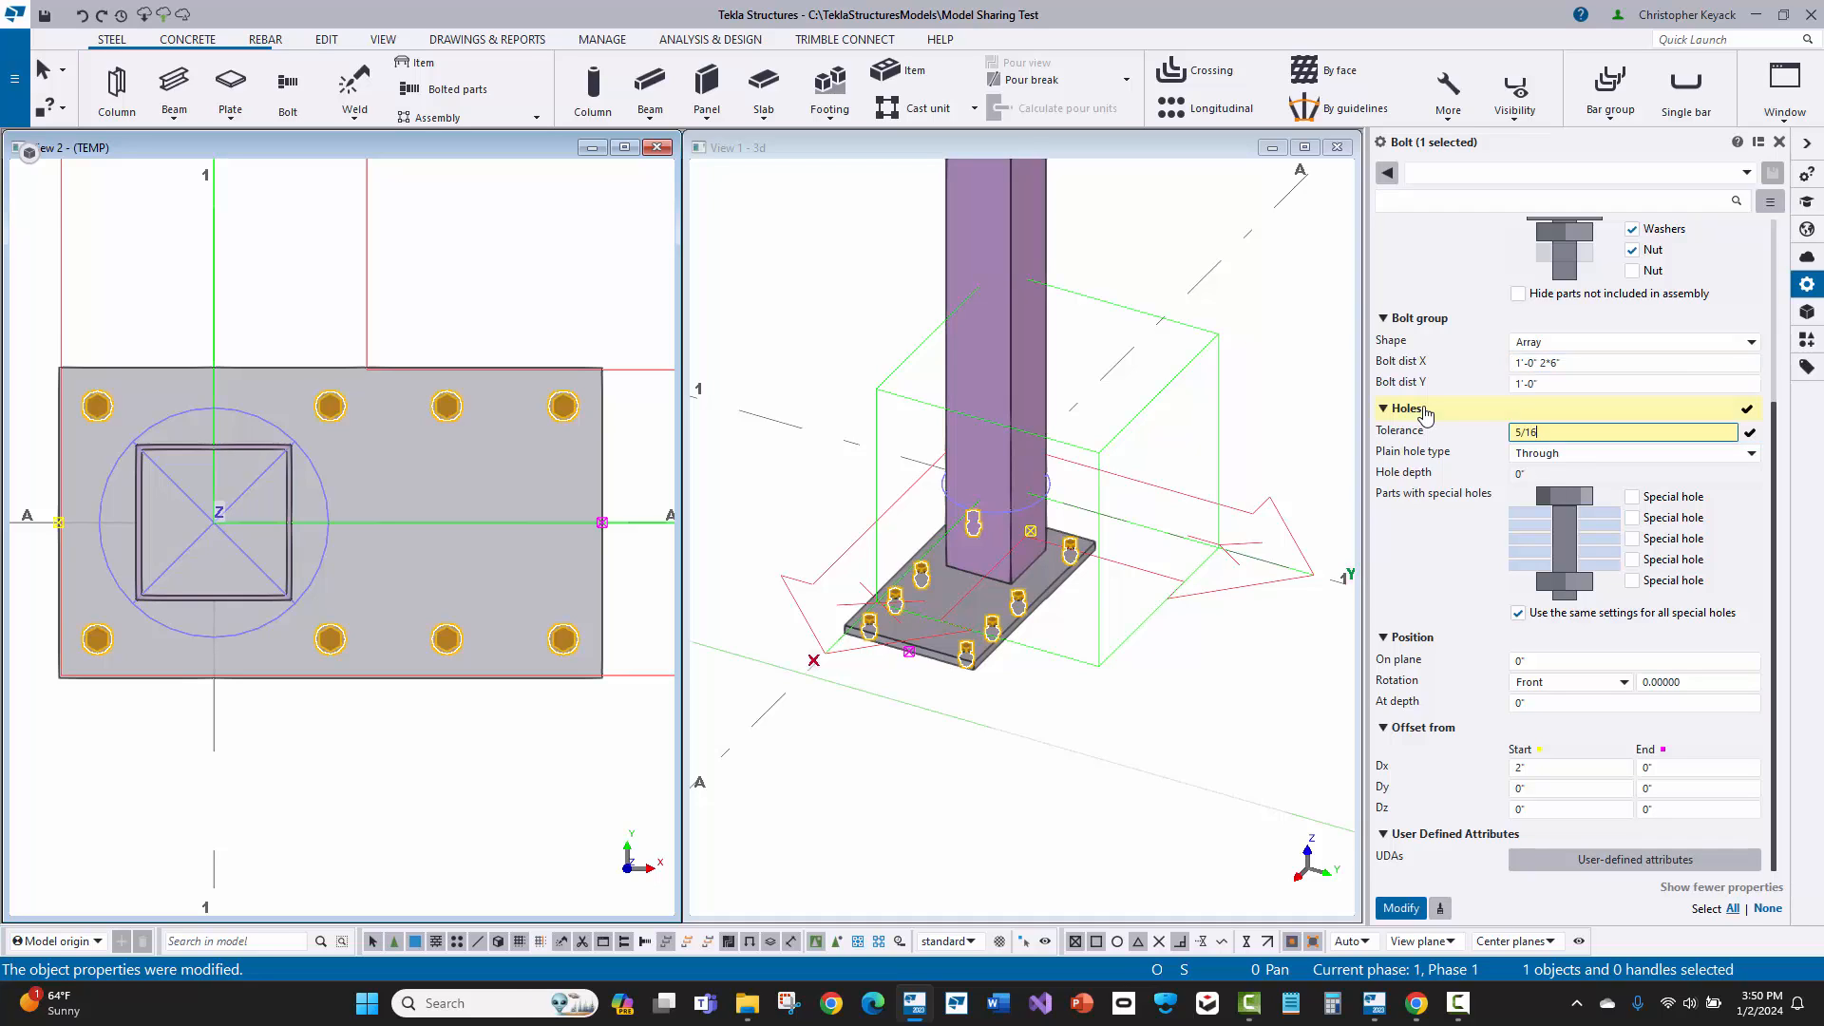
{"action": "key", "text": "Return"}
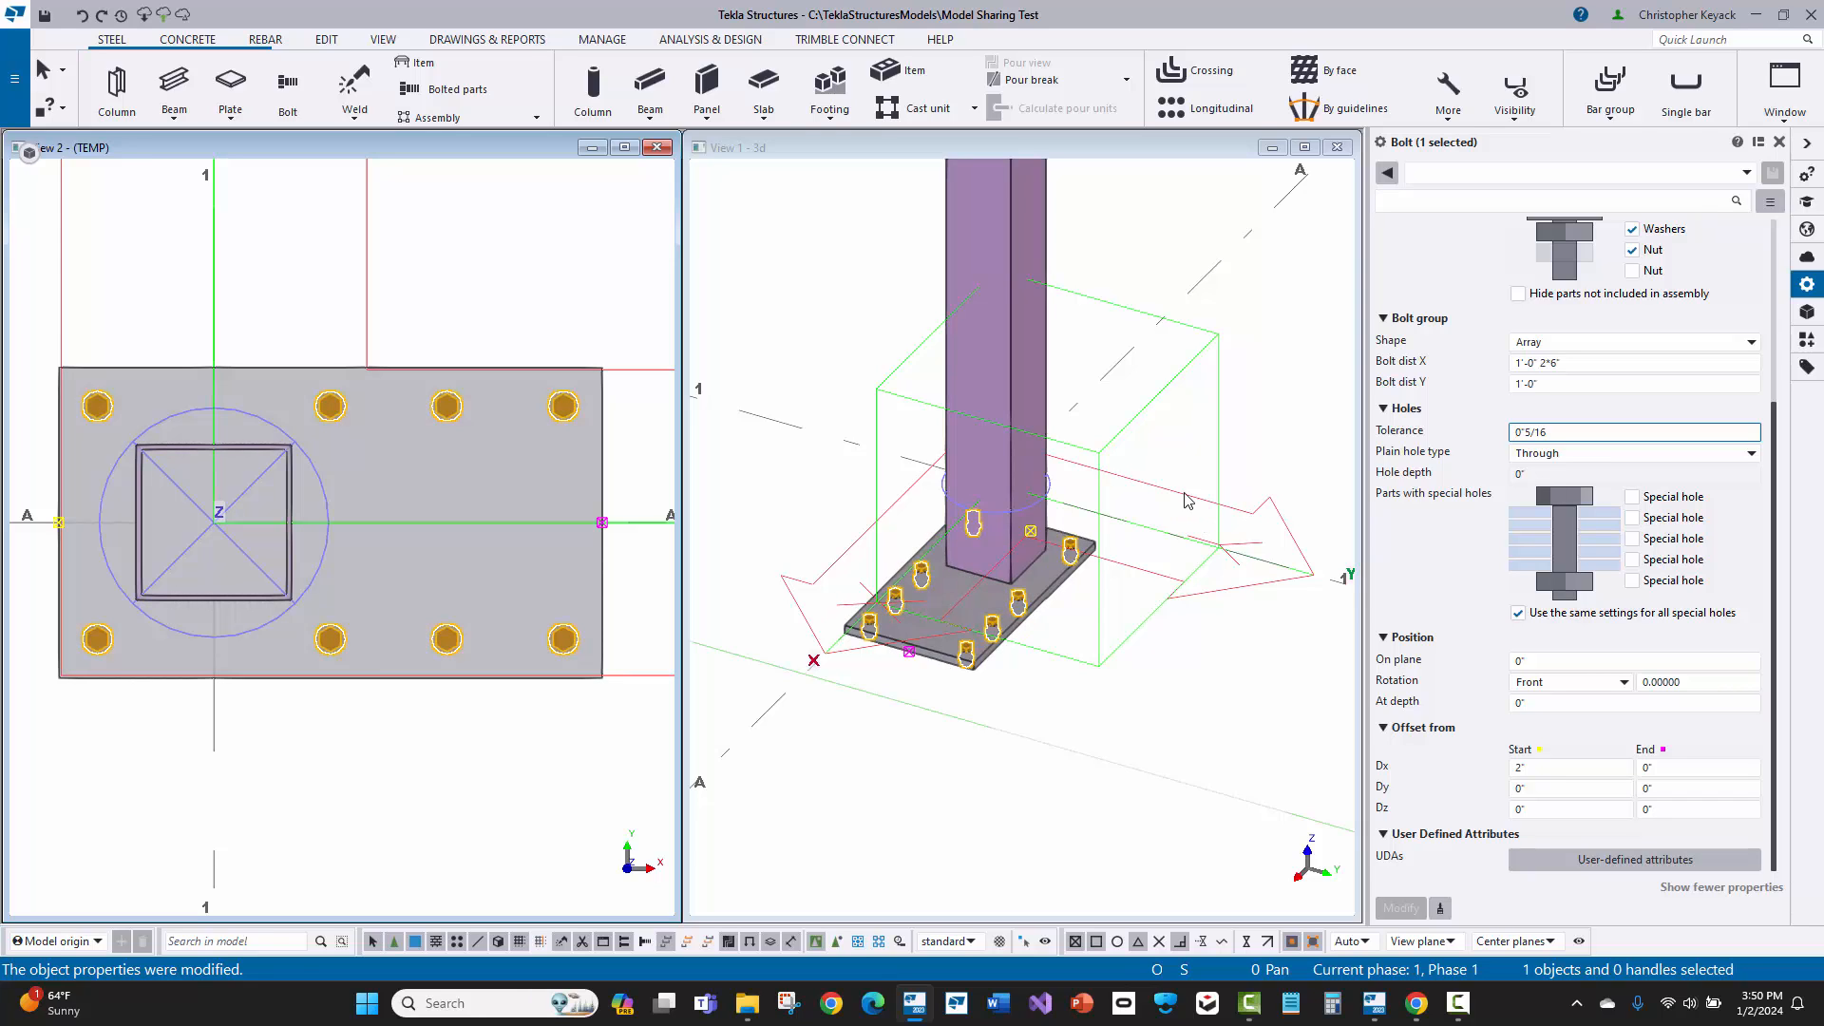
Step: Exclude the bolt, washers and nut from the assembly to leave only holes, apply the modification, and deselect the group
{"action": "scroll", "coordinate": [1520, 410], "scroll_direction": "up", "scroll_amount": 3}
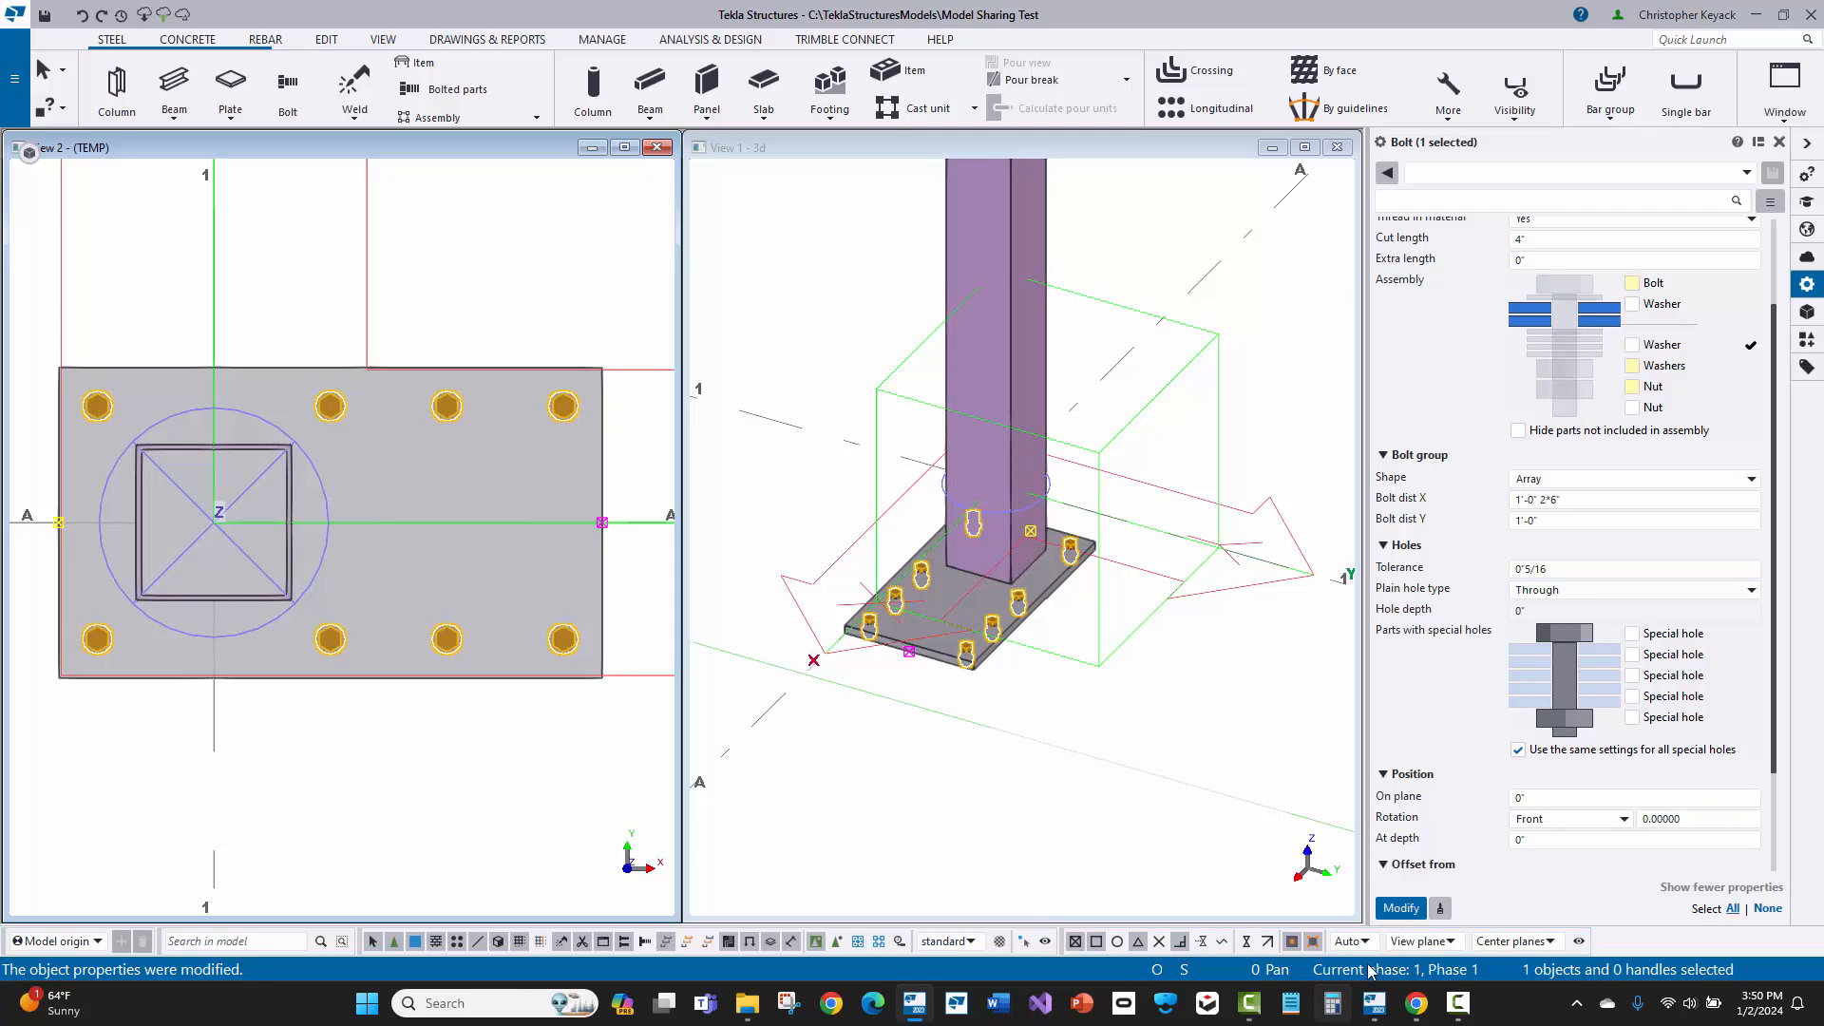
{"action": "left_click", "coordinate": [1394, 909]}
{"action": "left_click", "coordinate": [448, 249]}
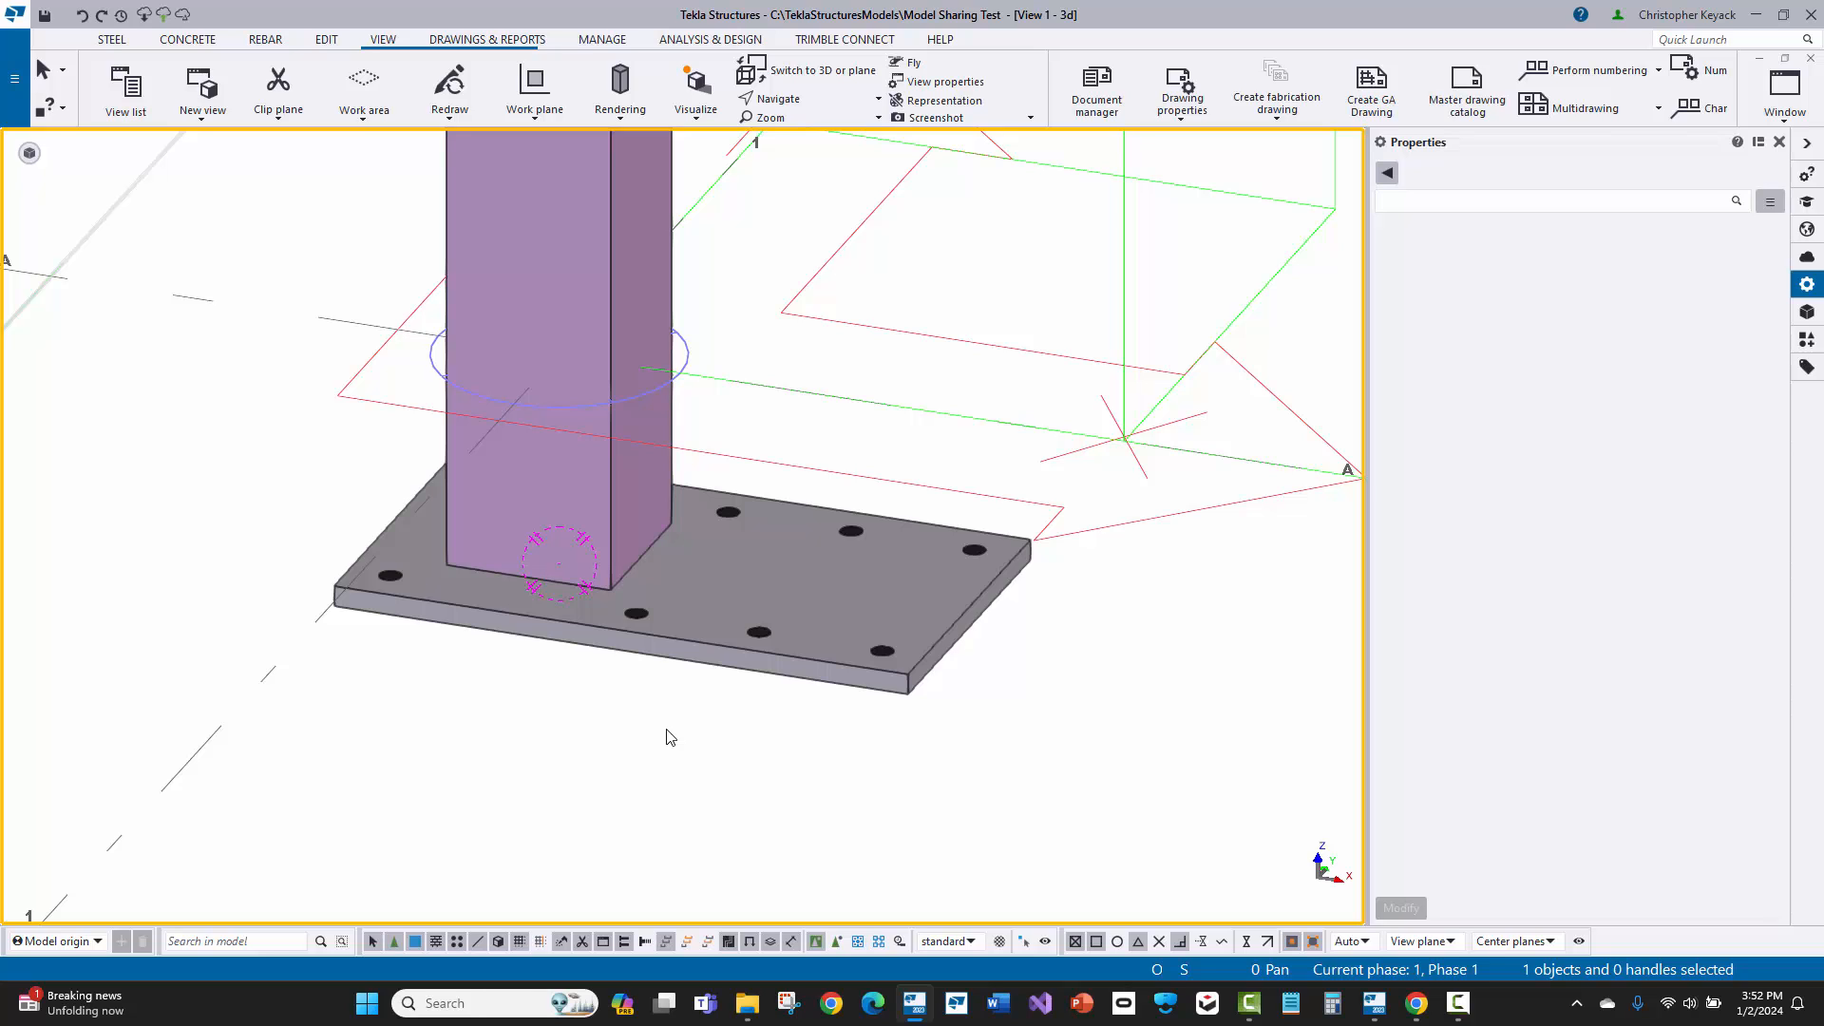
Step: Show the parts as transparent in the 3D view, select the base plate, and create its front, top, end and perspective part views
{"action": "key", "text": "ctrl+2"}
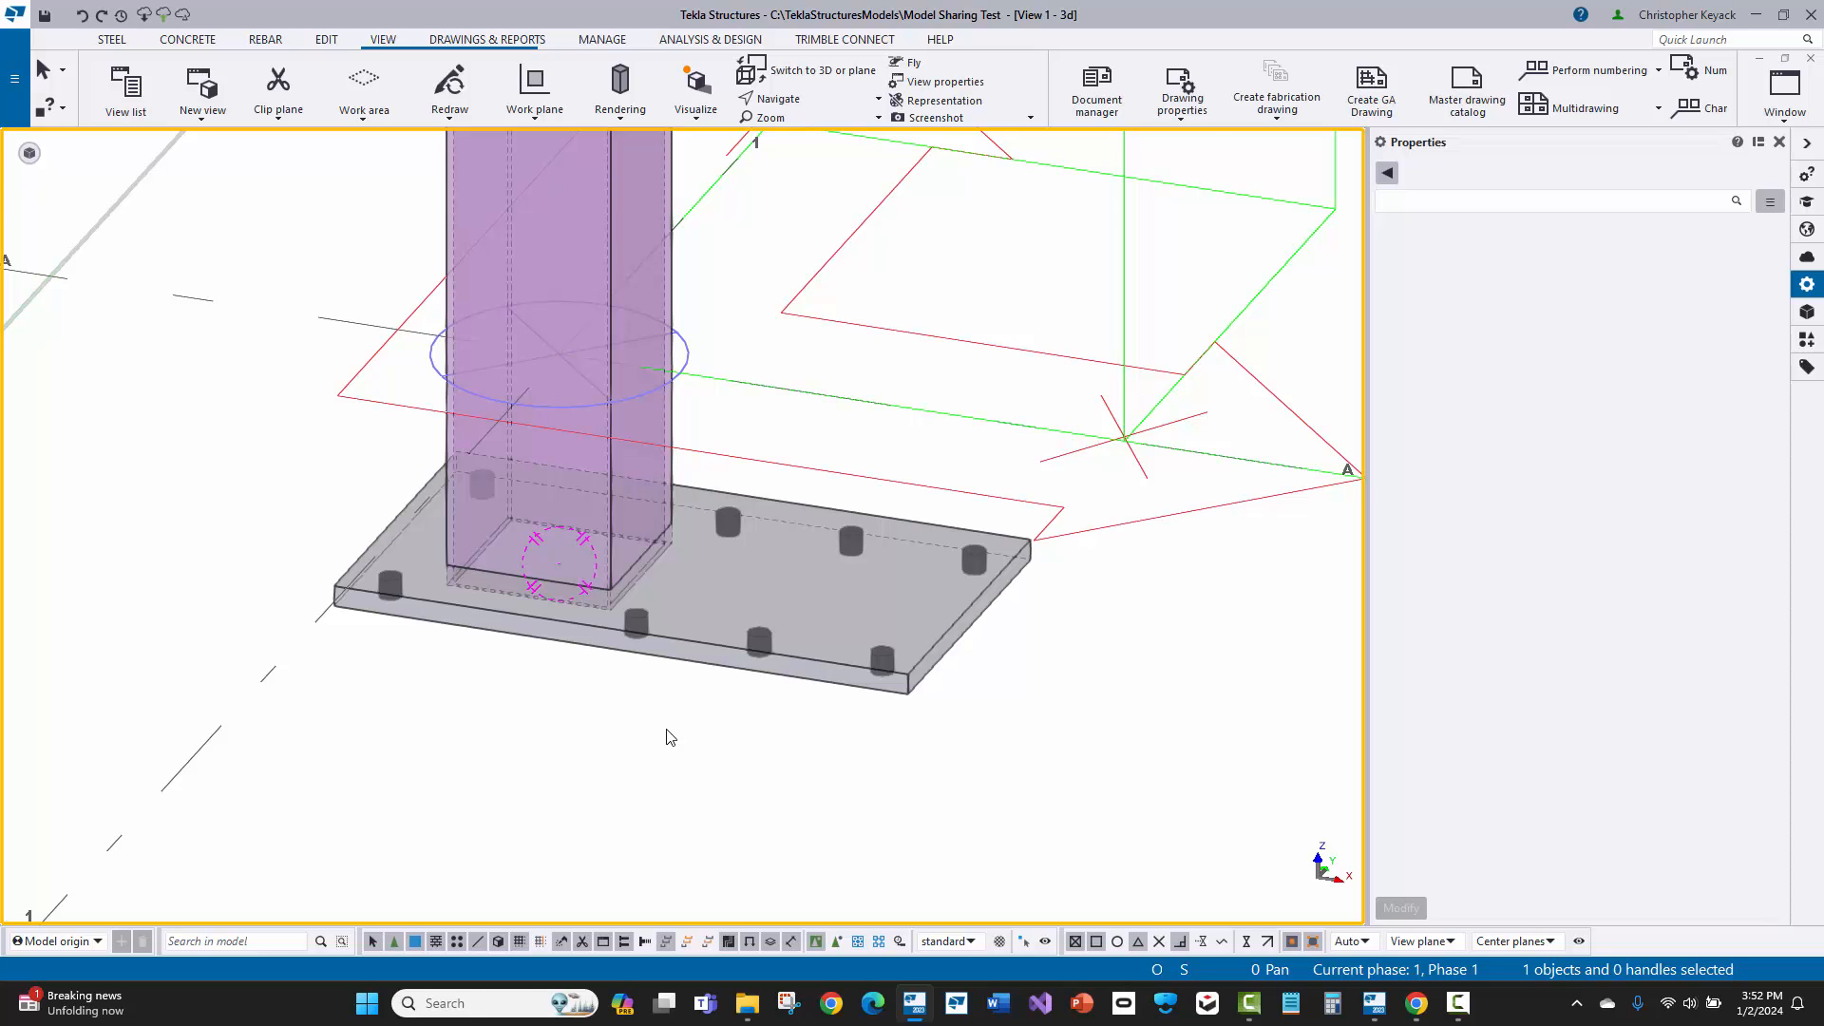
{"action": "scroll", "coordinate": [559, 608], "scroll_direction": "up", "scroll_amount": 1}
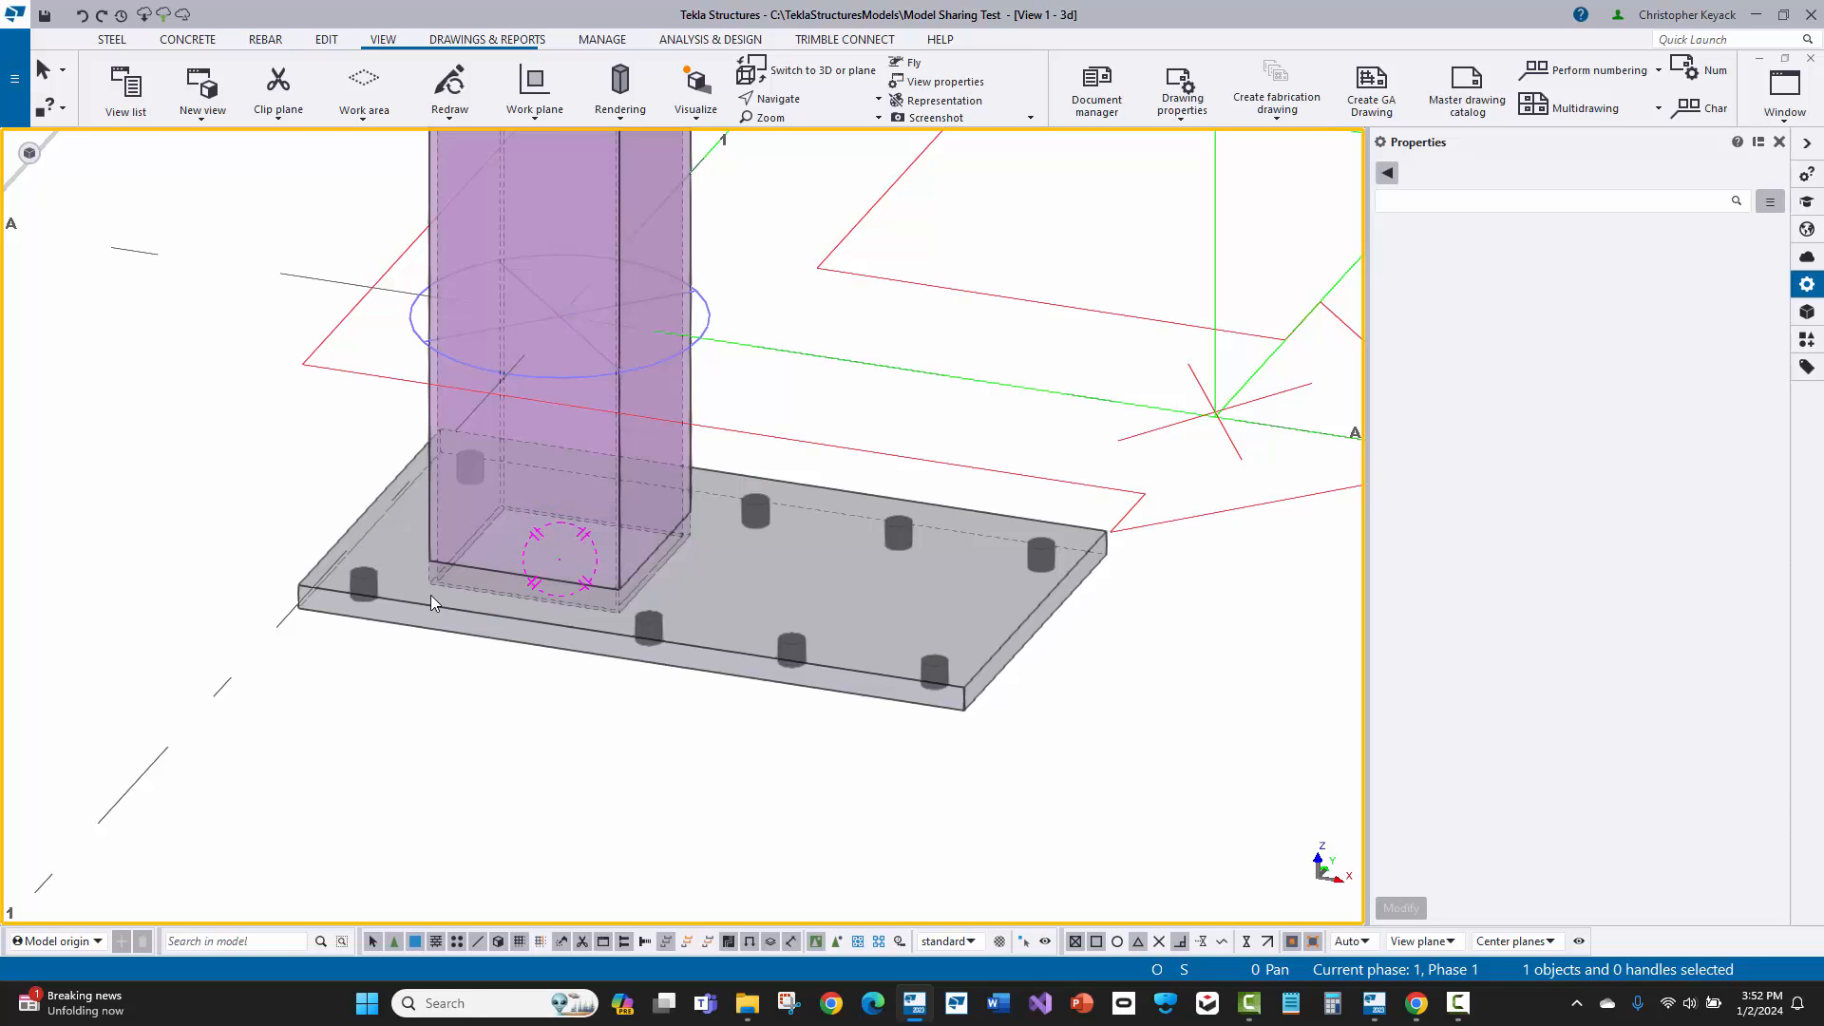
{"action": "left_click", "coordinate": [516, 645]}
{"action": "right_click", "coordinate": [514, 649]}
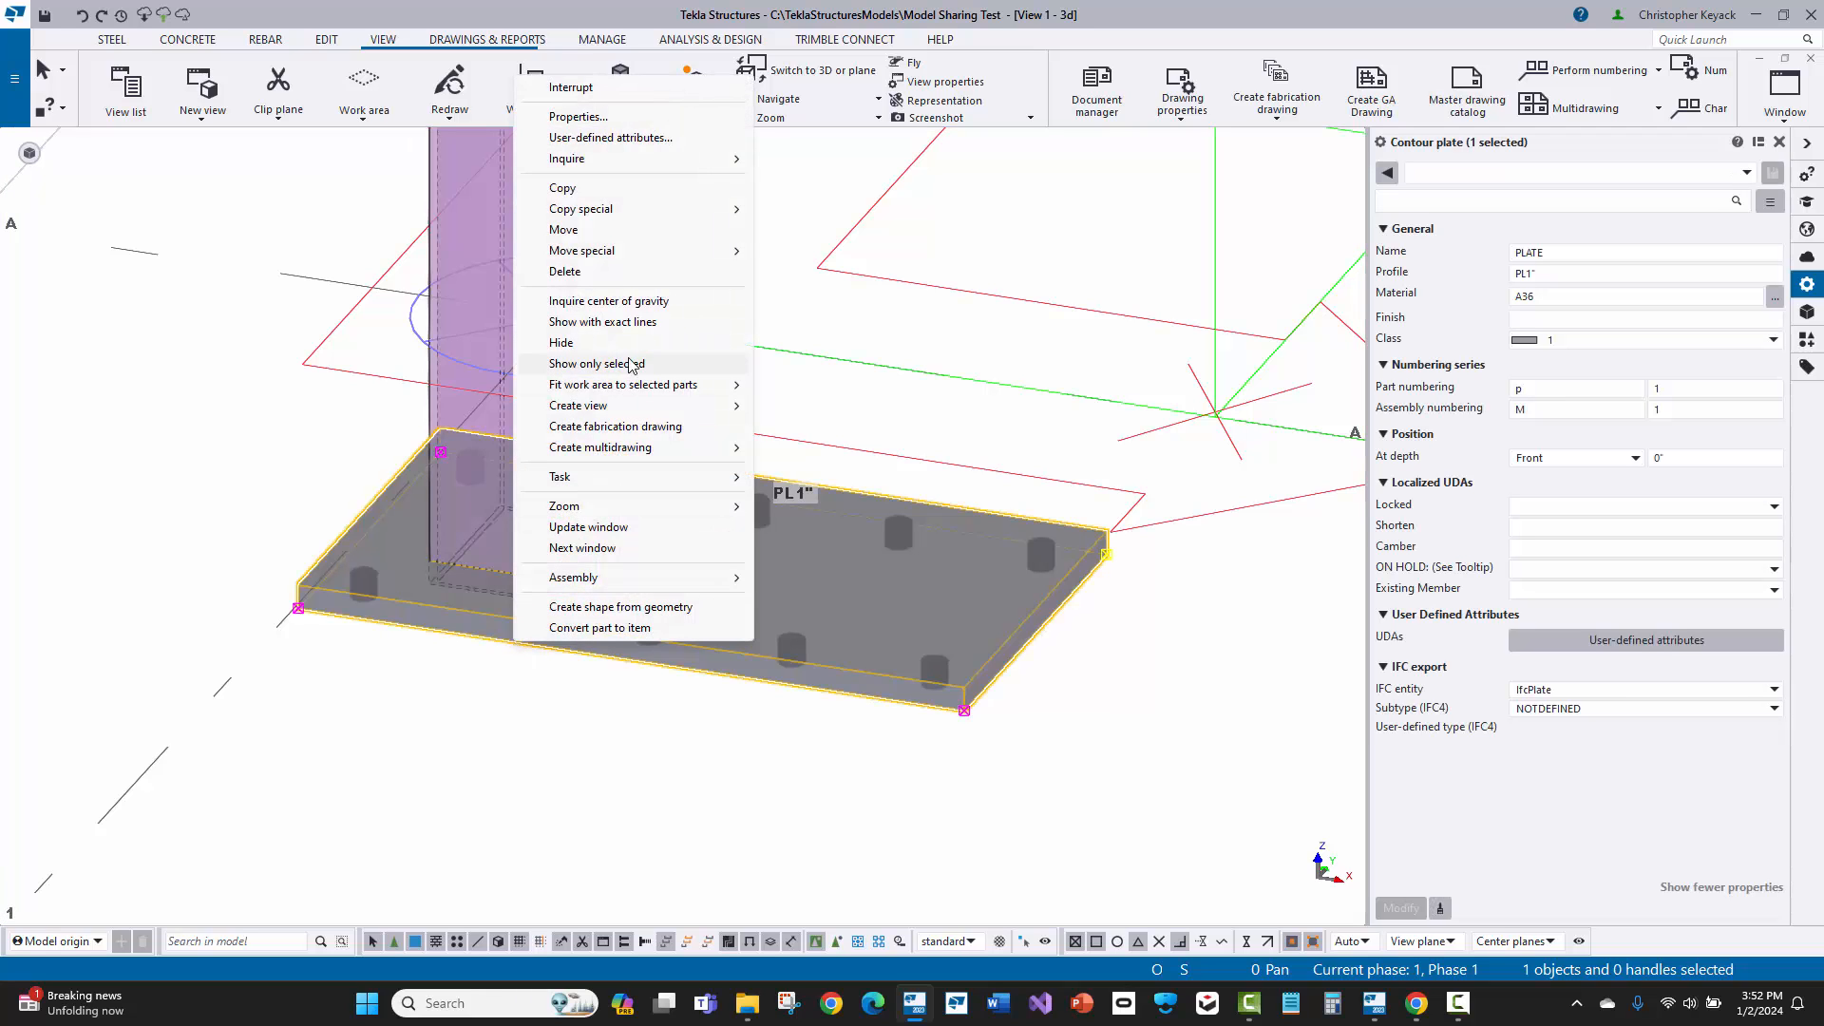
{"action": "mouse_move", "coordinate": [665, 405]}
{"action": "left_click", "coordinate": [810, 427]}
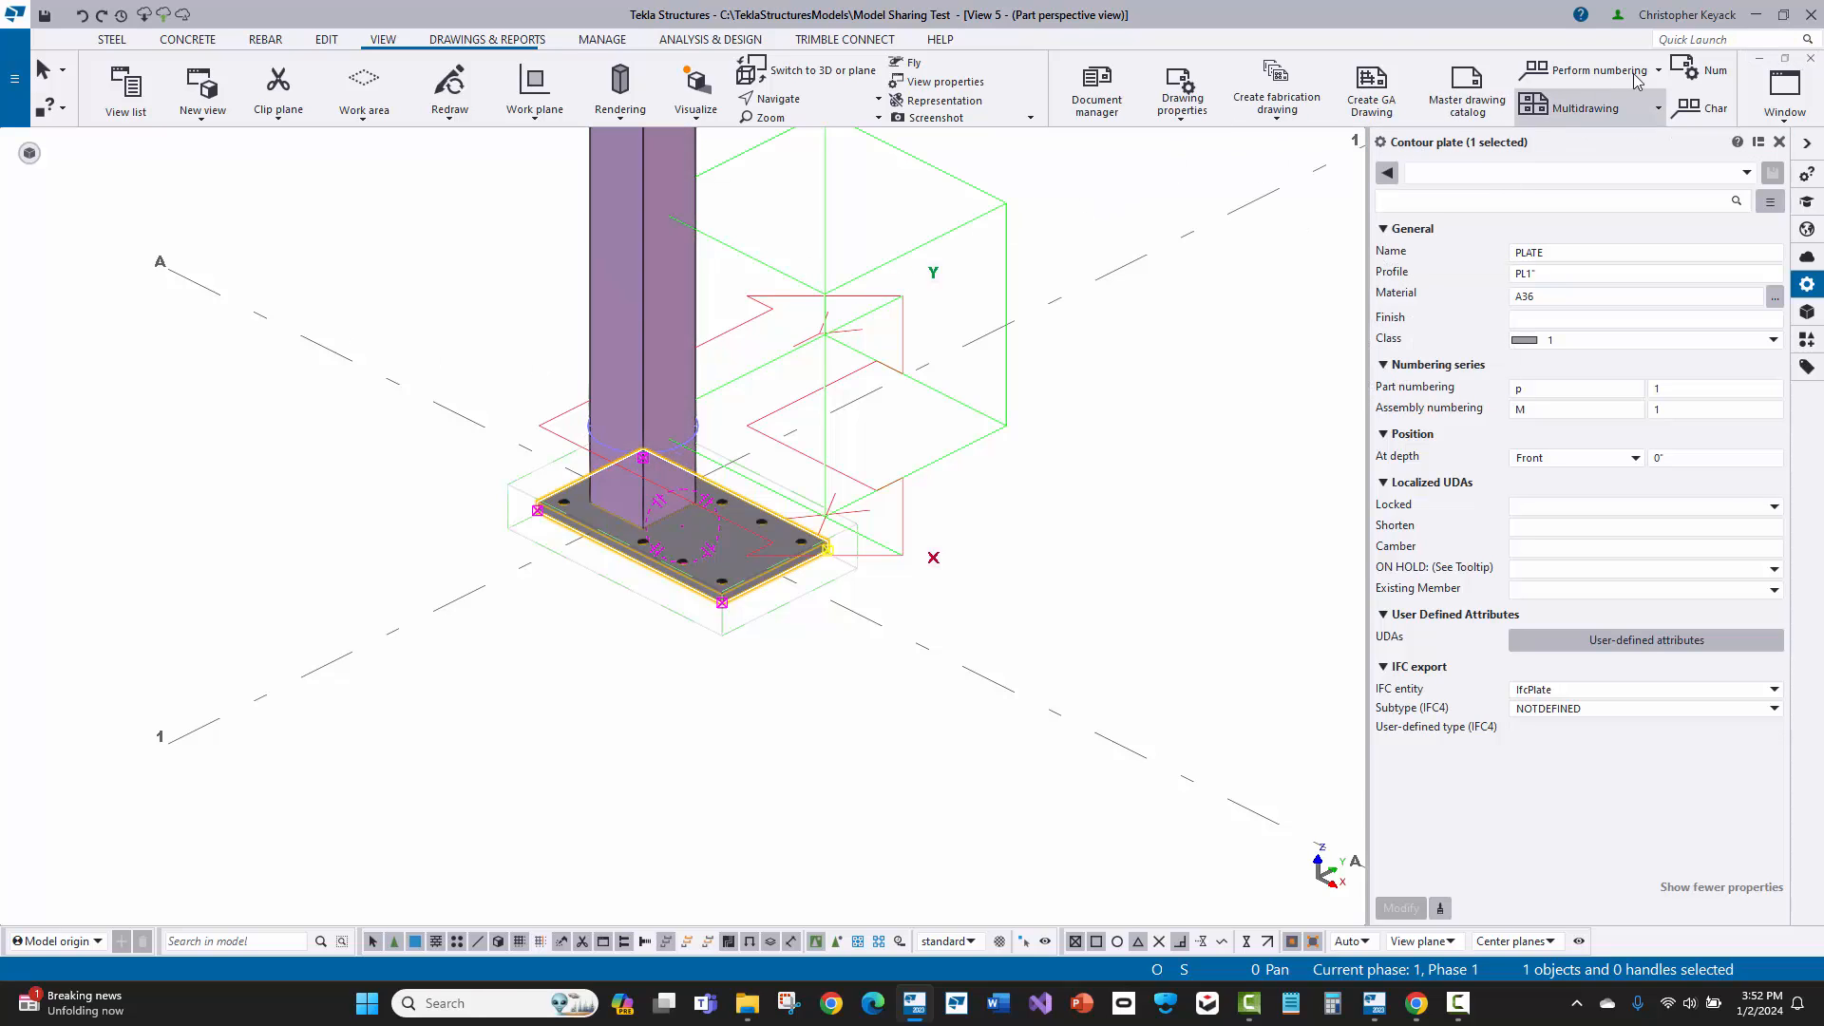
Step: Close the plate's end, perspective and top views, and tile the part front view side by side with the 3D view
{"action": "left_click", "coordinate": [1786, 63]}
{"action": "left_click", "coordinate": [643, 402]}
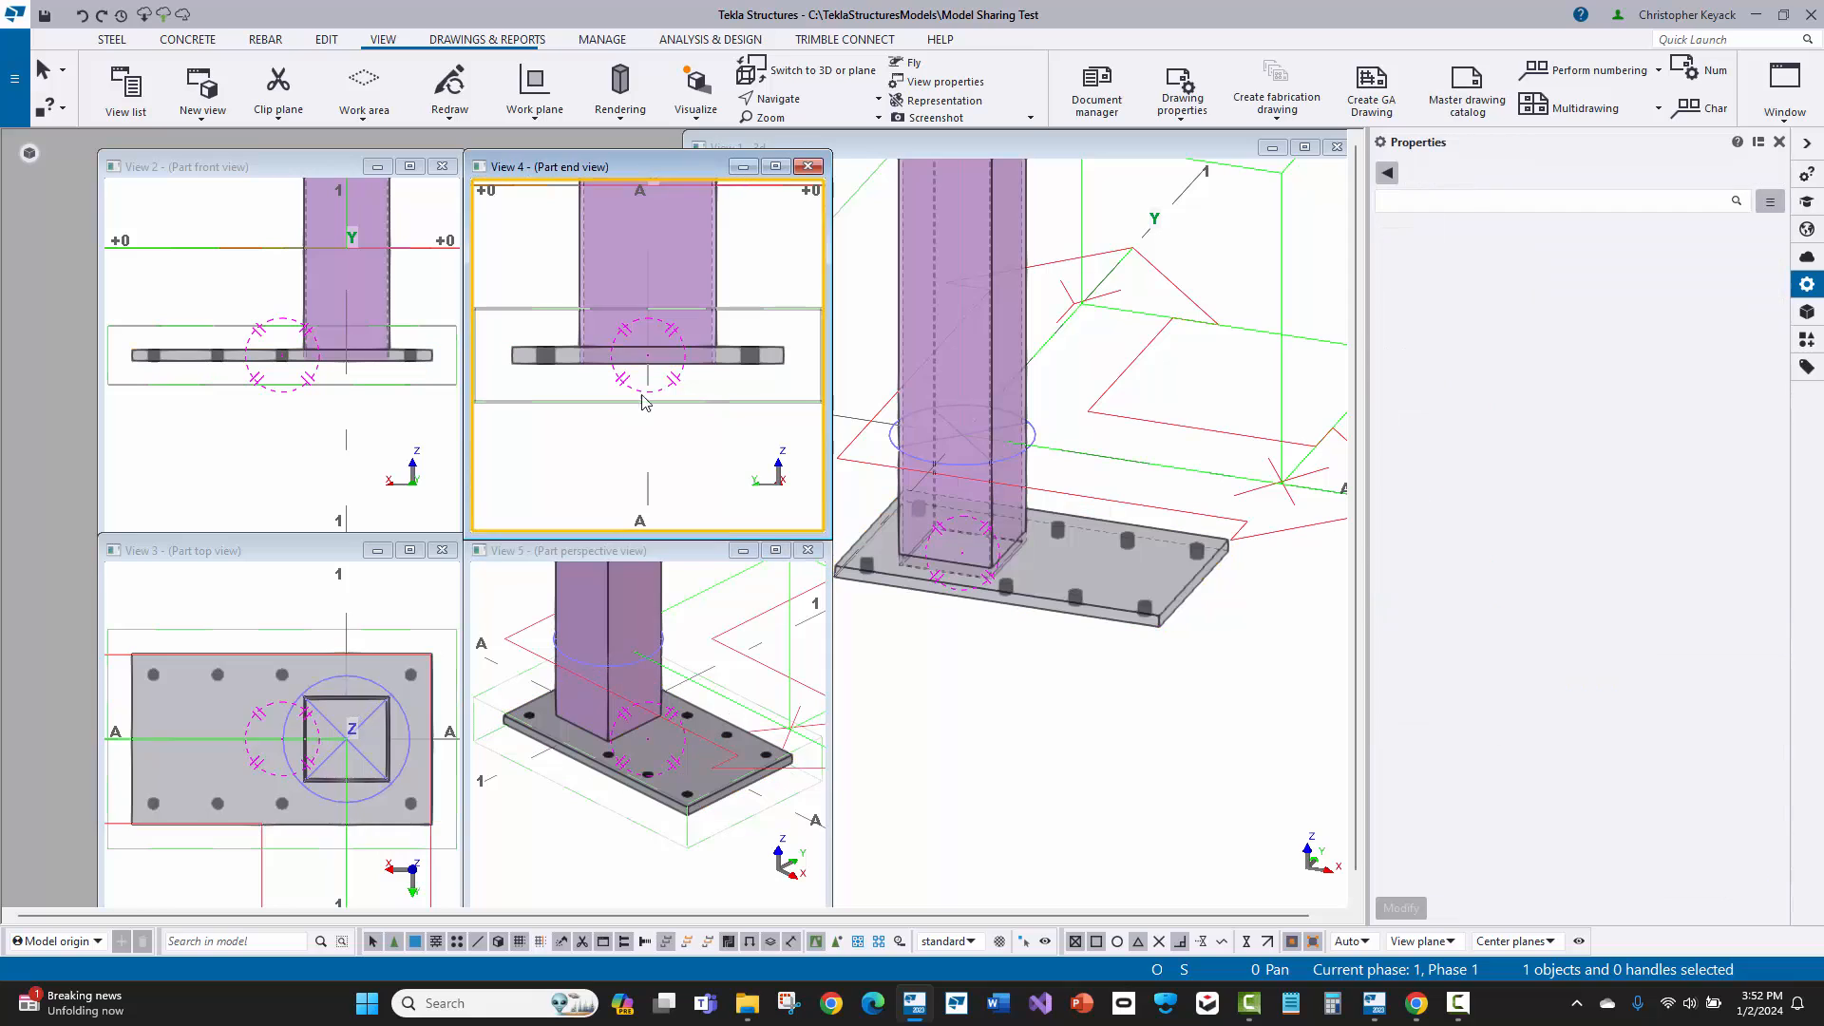
{"action": "left_click", "coordinate": [809, 168]}
{"action": "left_click", "coordinate": [808, 550]}
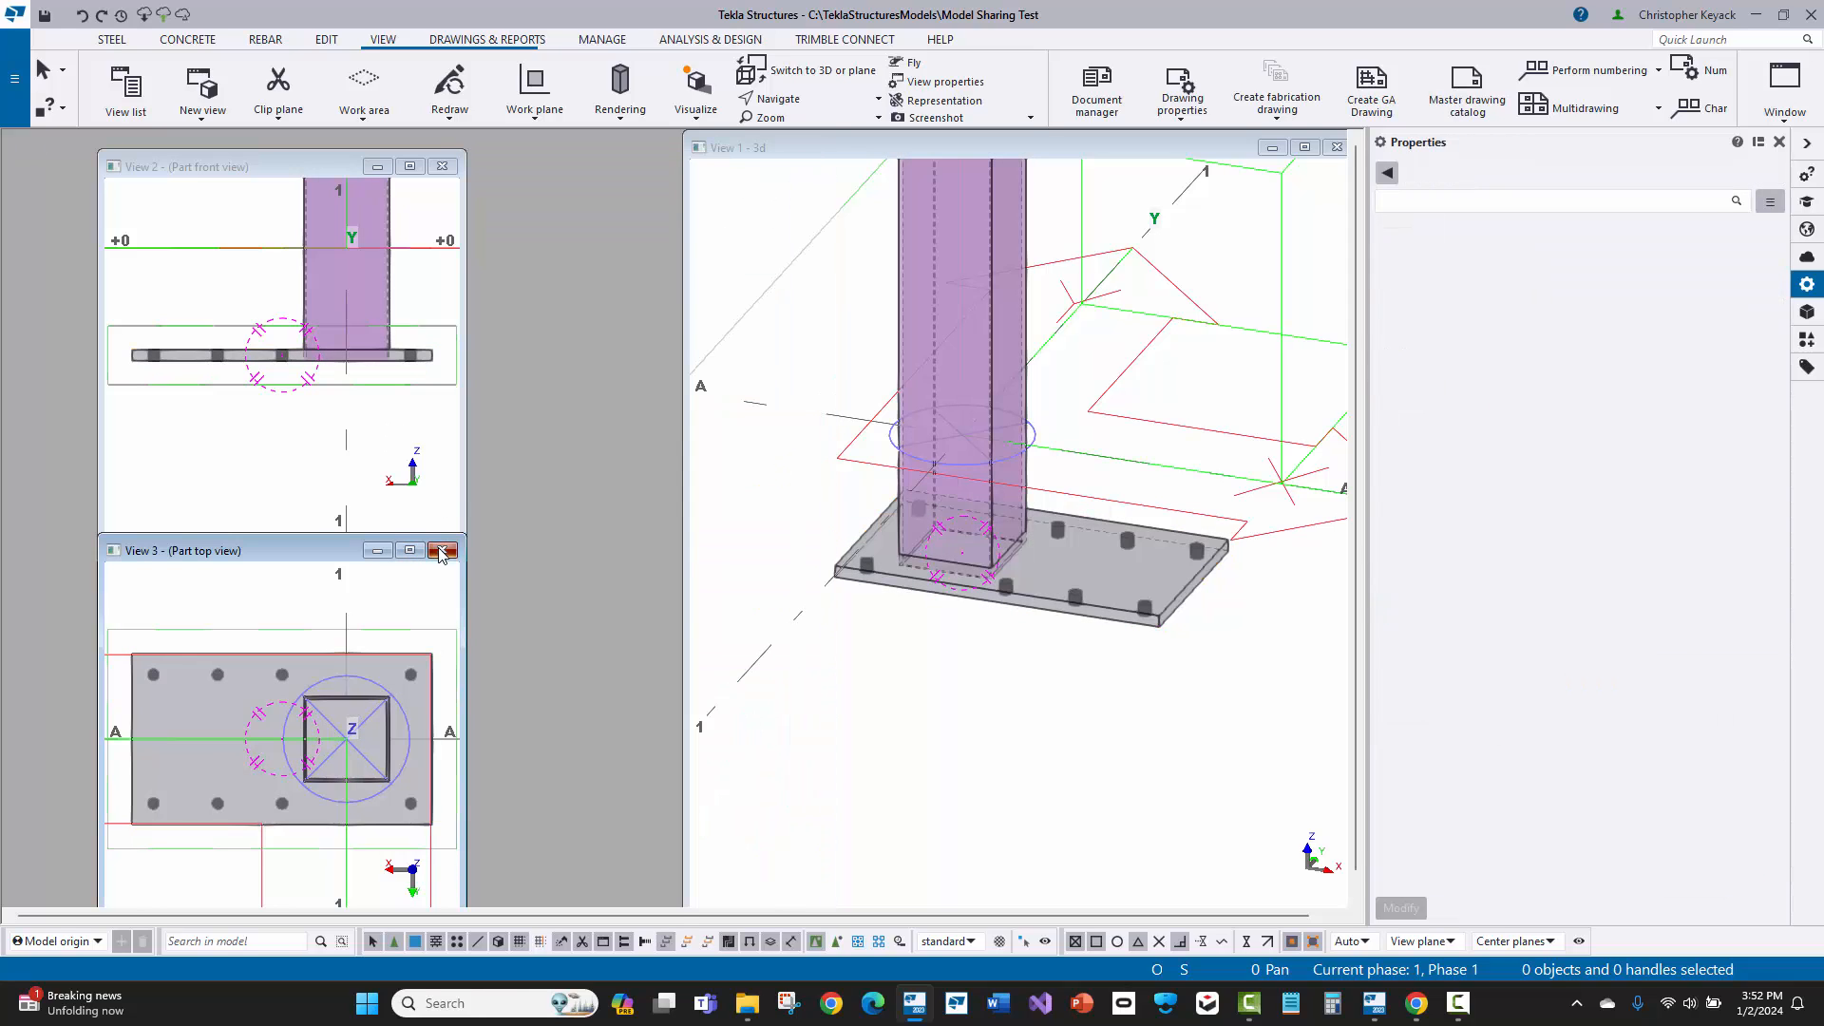
{"action": "left_click", "coordinate": [441, 551]}
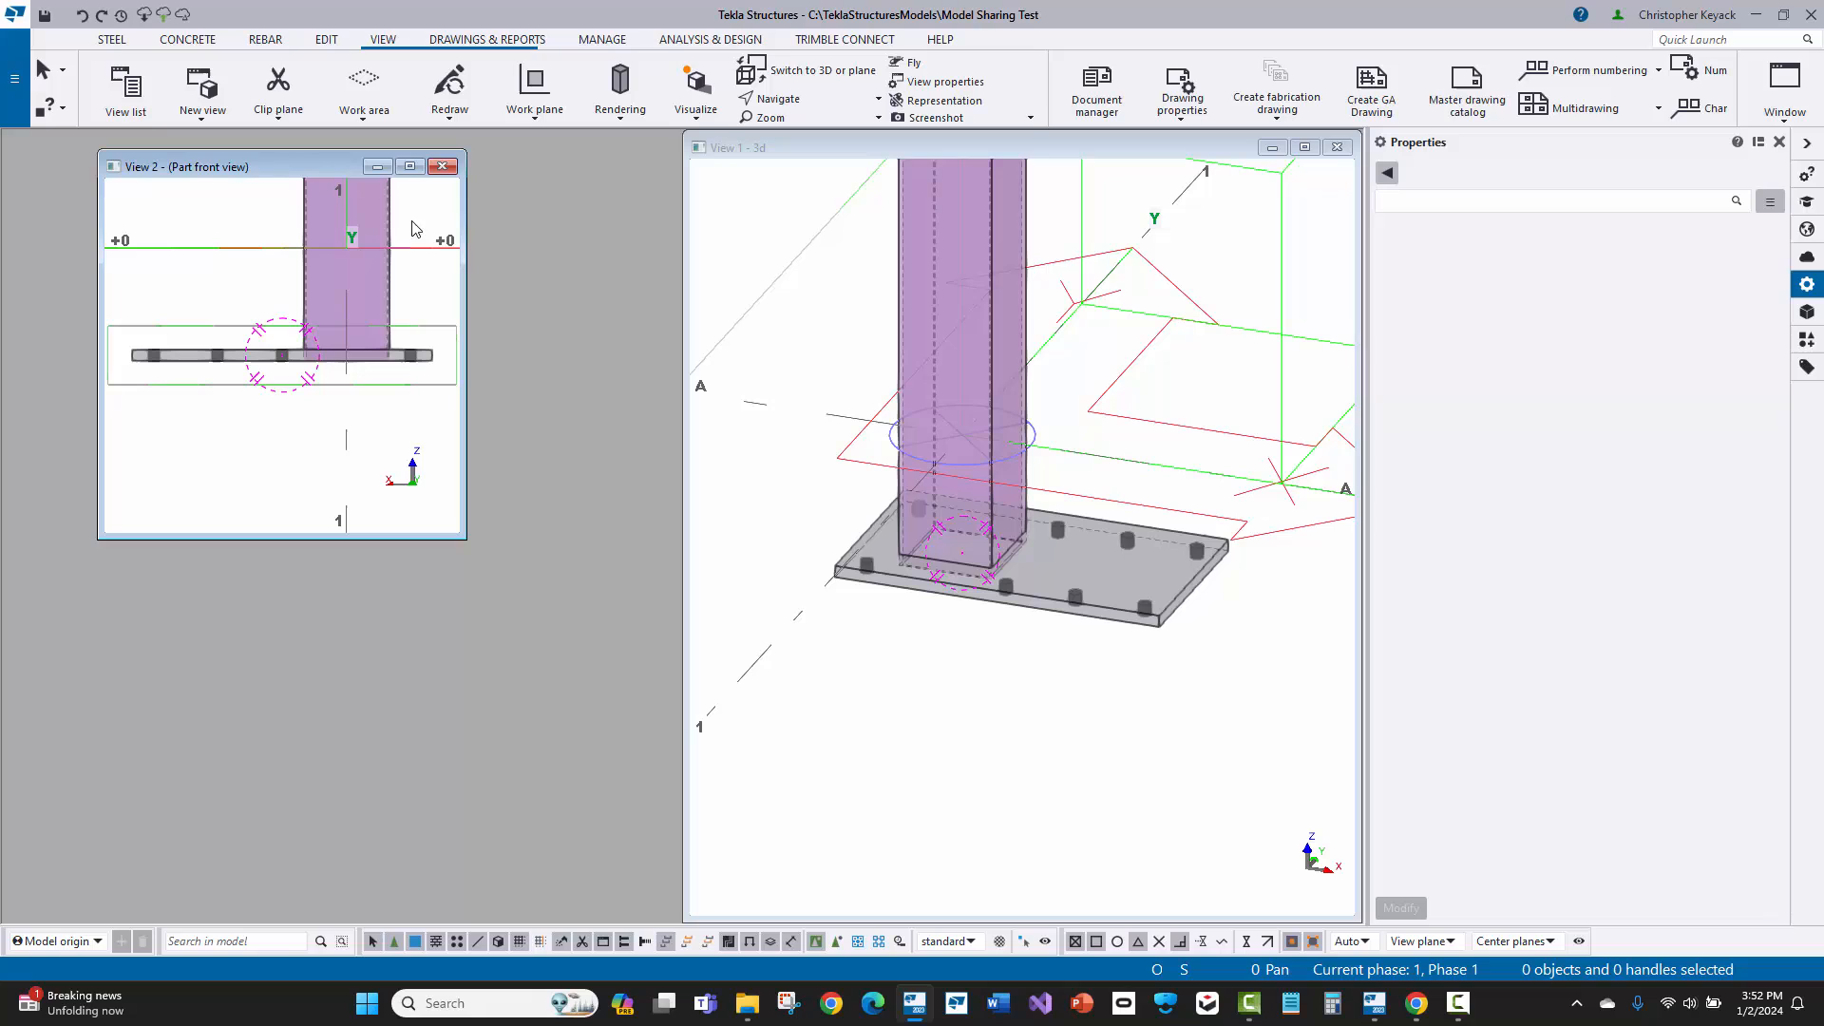
{"action": "left_click", "coordinate": [1767, 95]}
{"action": "left_click", "coordinate": [1718, 177]}
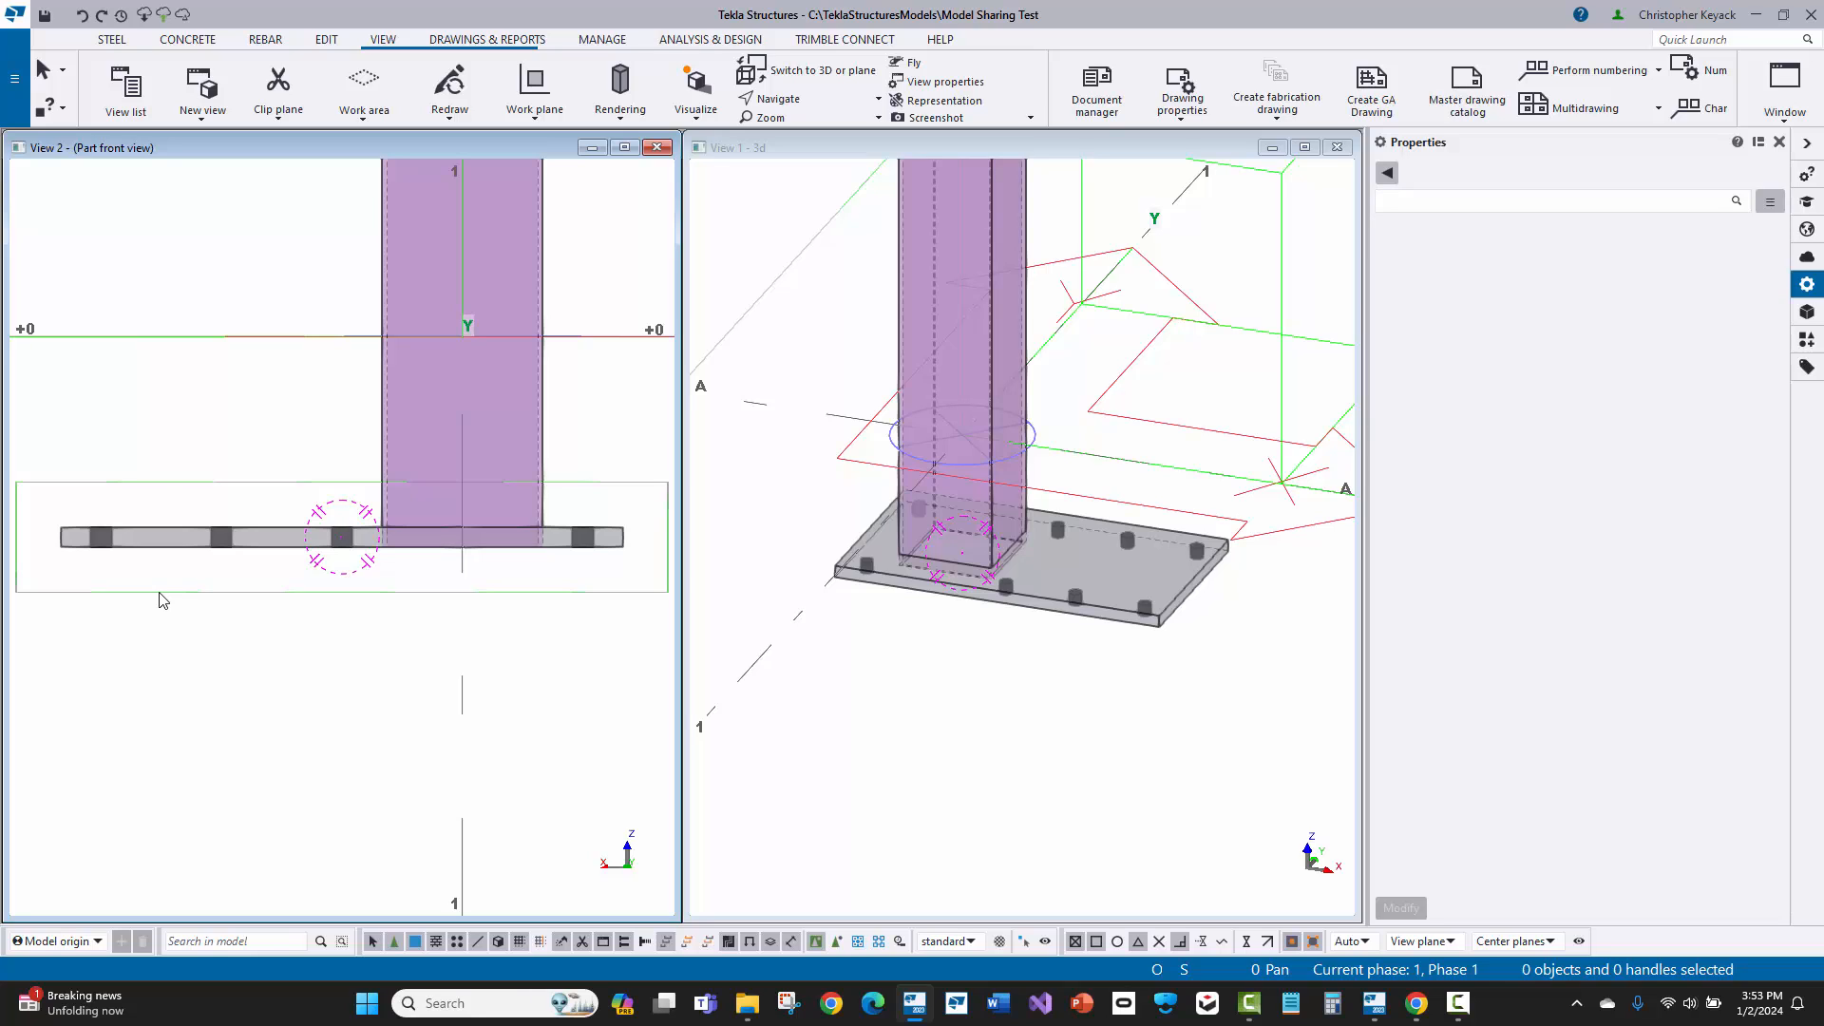
Step: Fit the column's bottom end to the base plate's top face between the intersections with the column's two side edges
{"action": "middle_click_drag", "start_coordinate": [269, 452], "coordinate": [253, 469]}
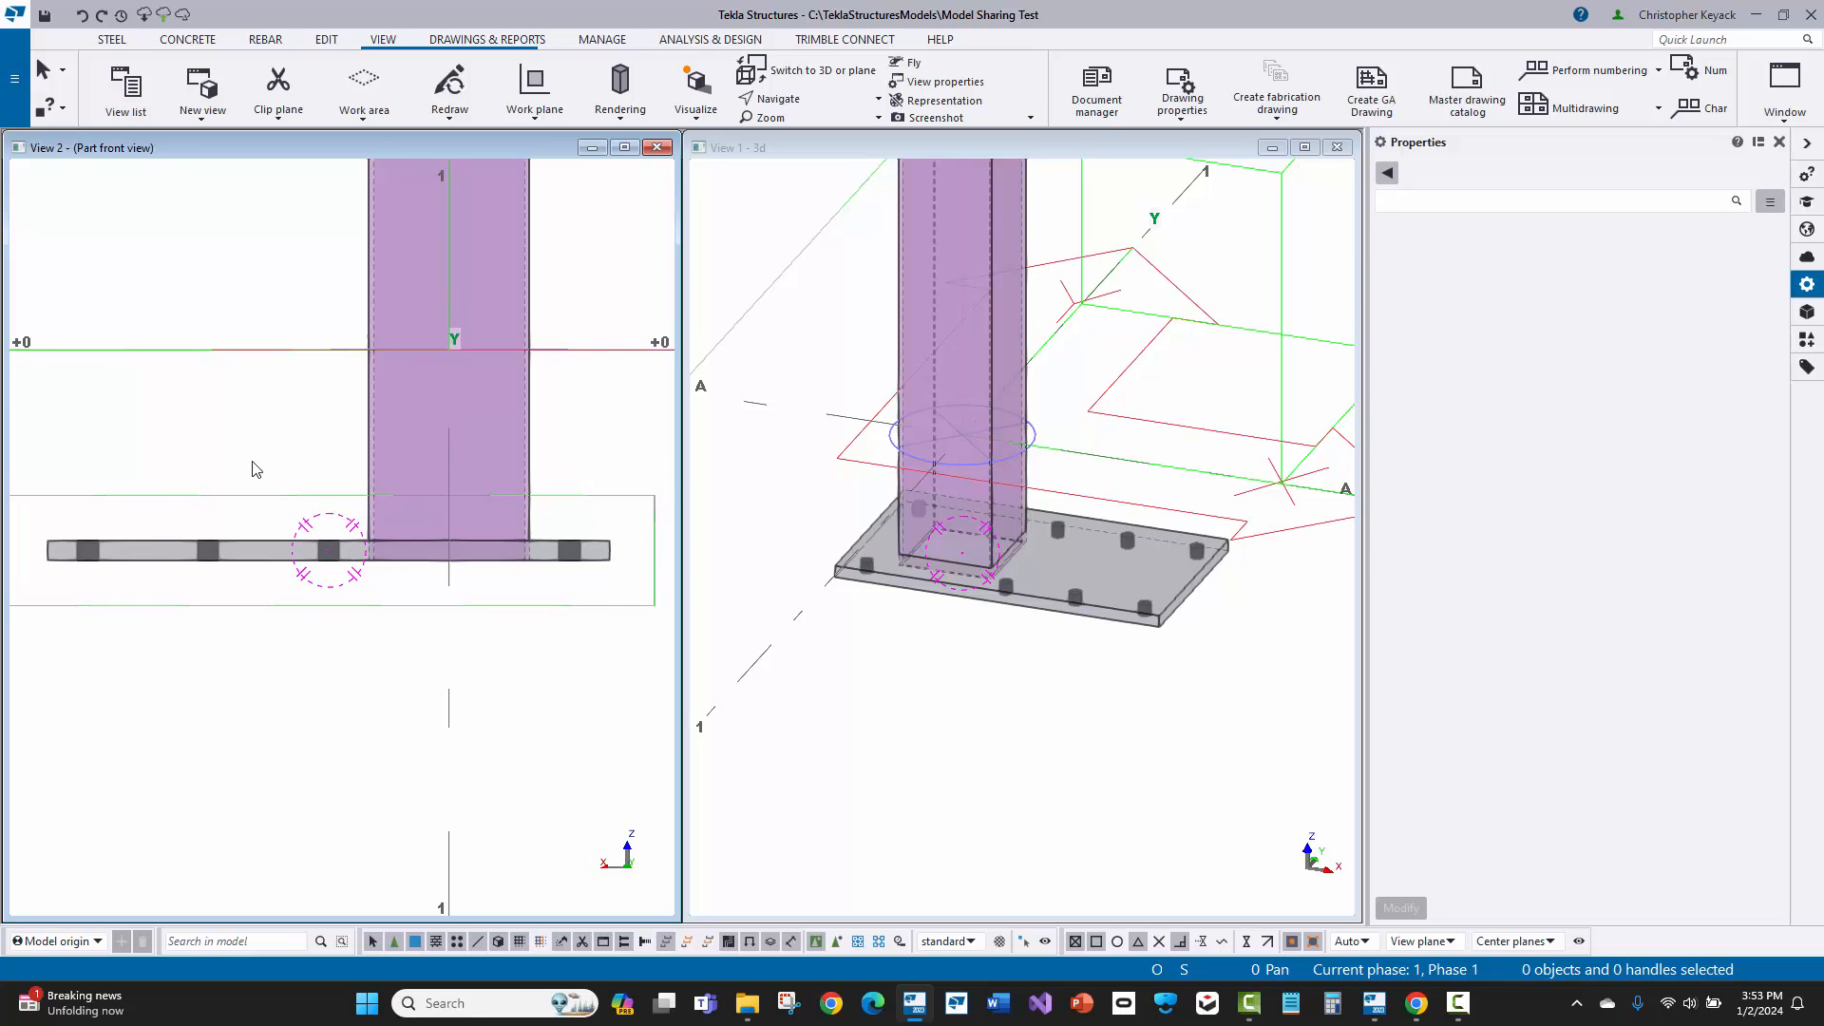
{"action": "left_click", "coordinate": [321, 41]}
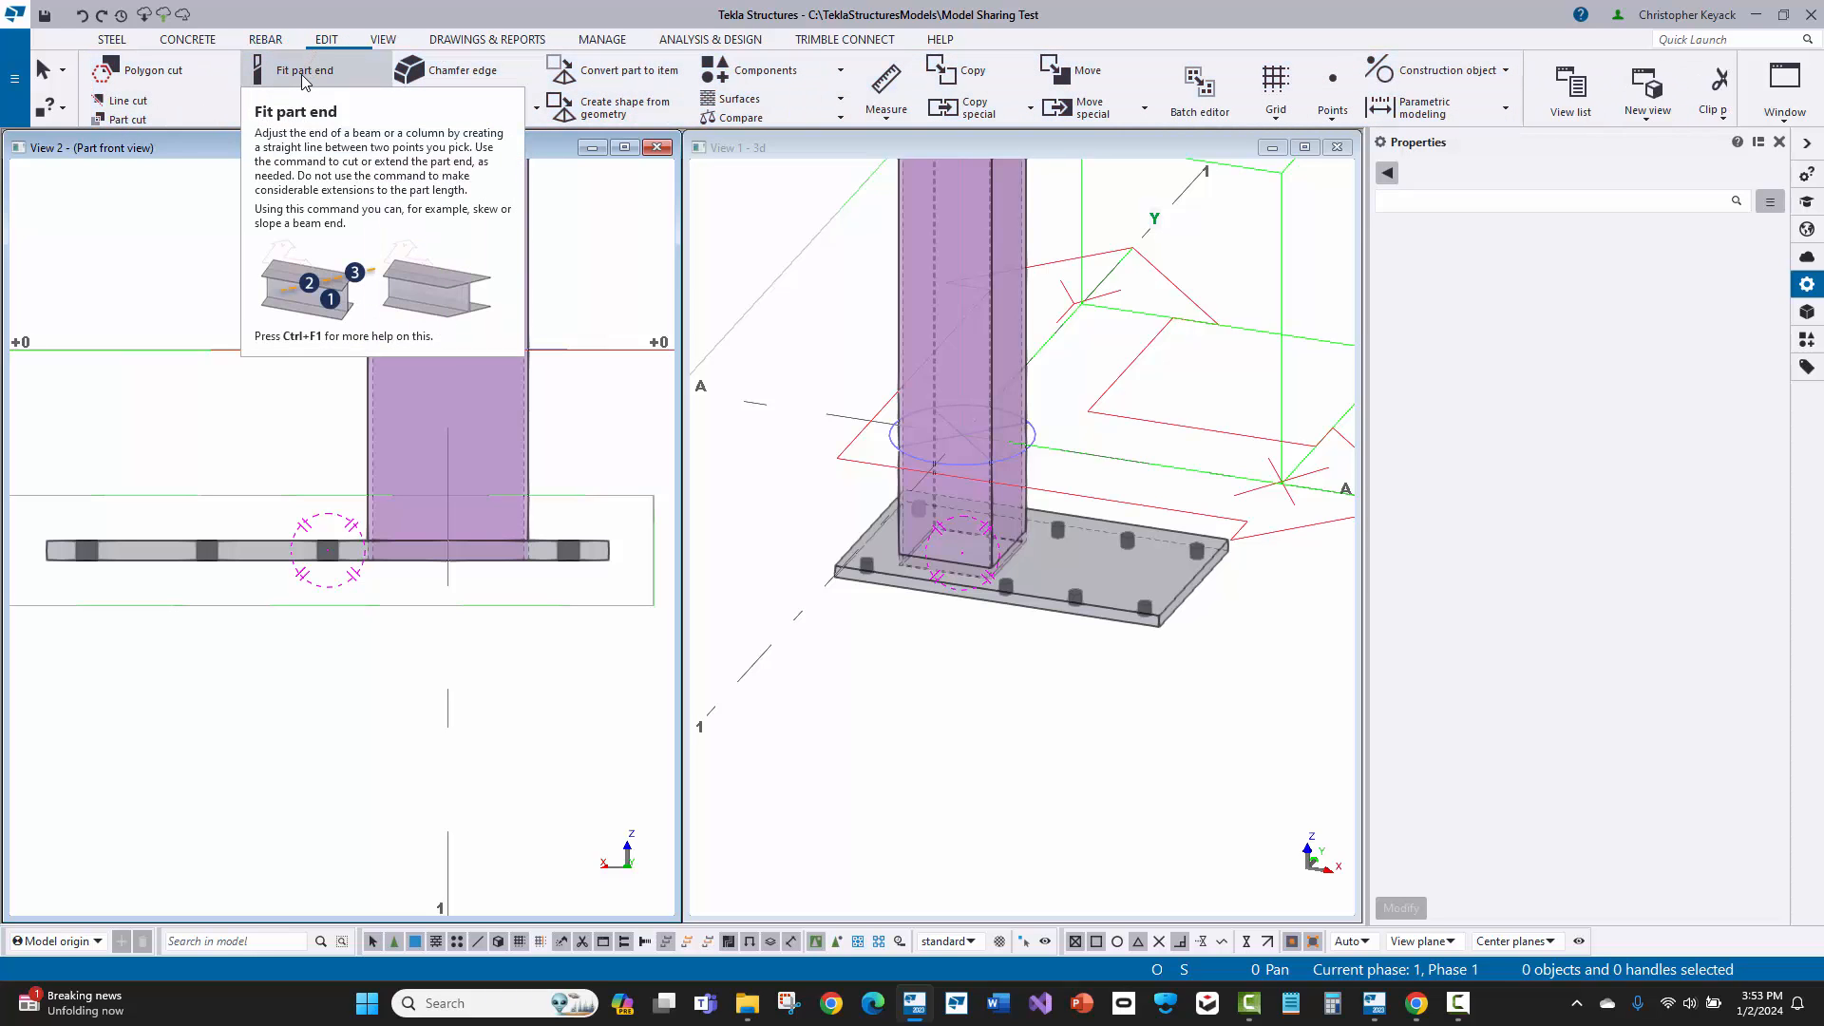
{"action": "left_click", "coordinate": [304, 76]}
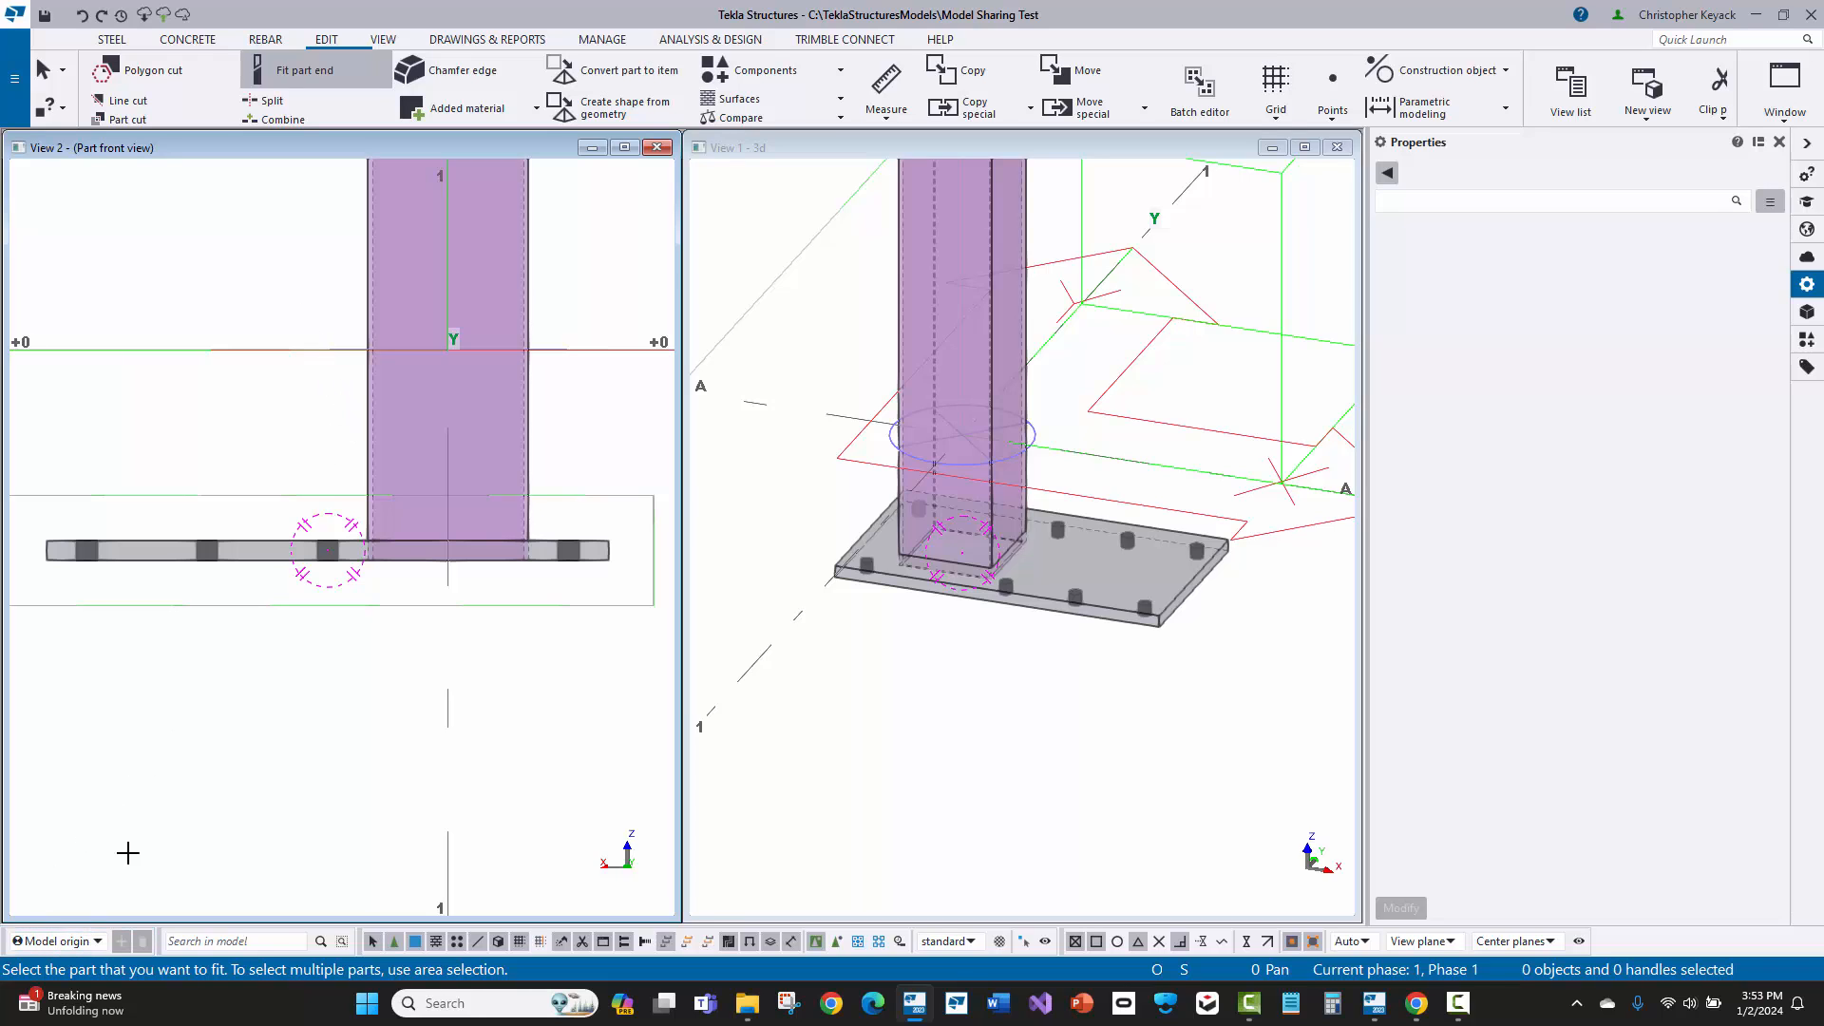
{"action": "left_click", "coordinate": [368, 399]}
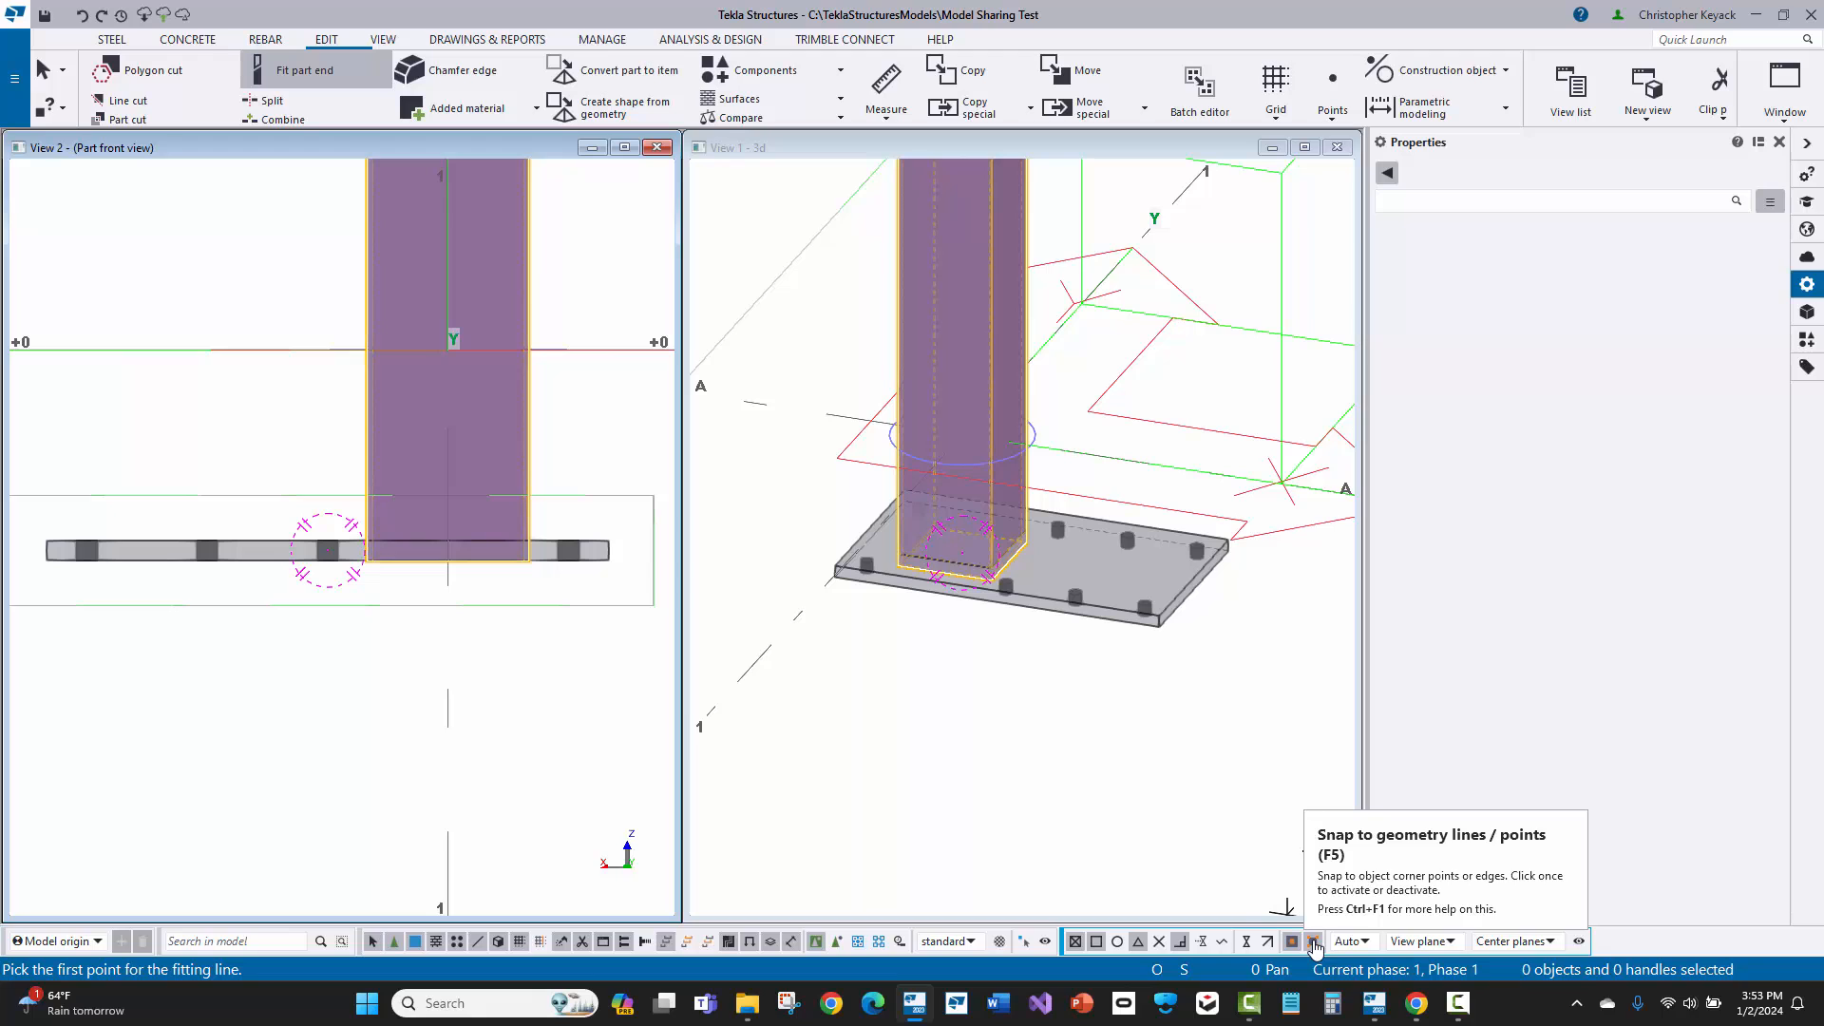
{"action": "scroll", "coordinate": [527, 616], "scroll_direction": "up", "scroll_amount": 4}
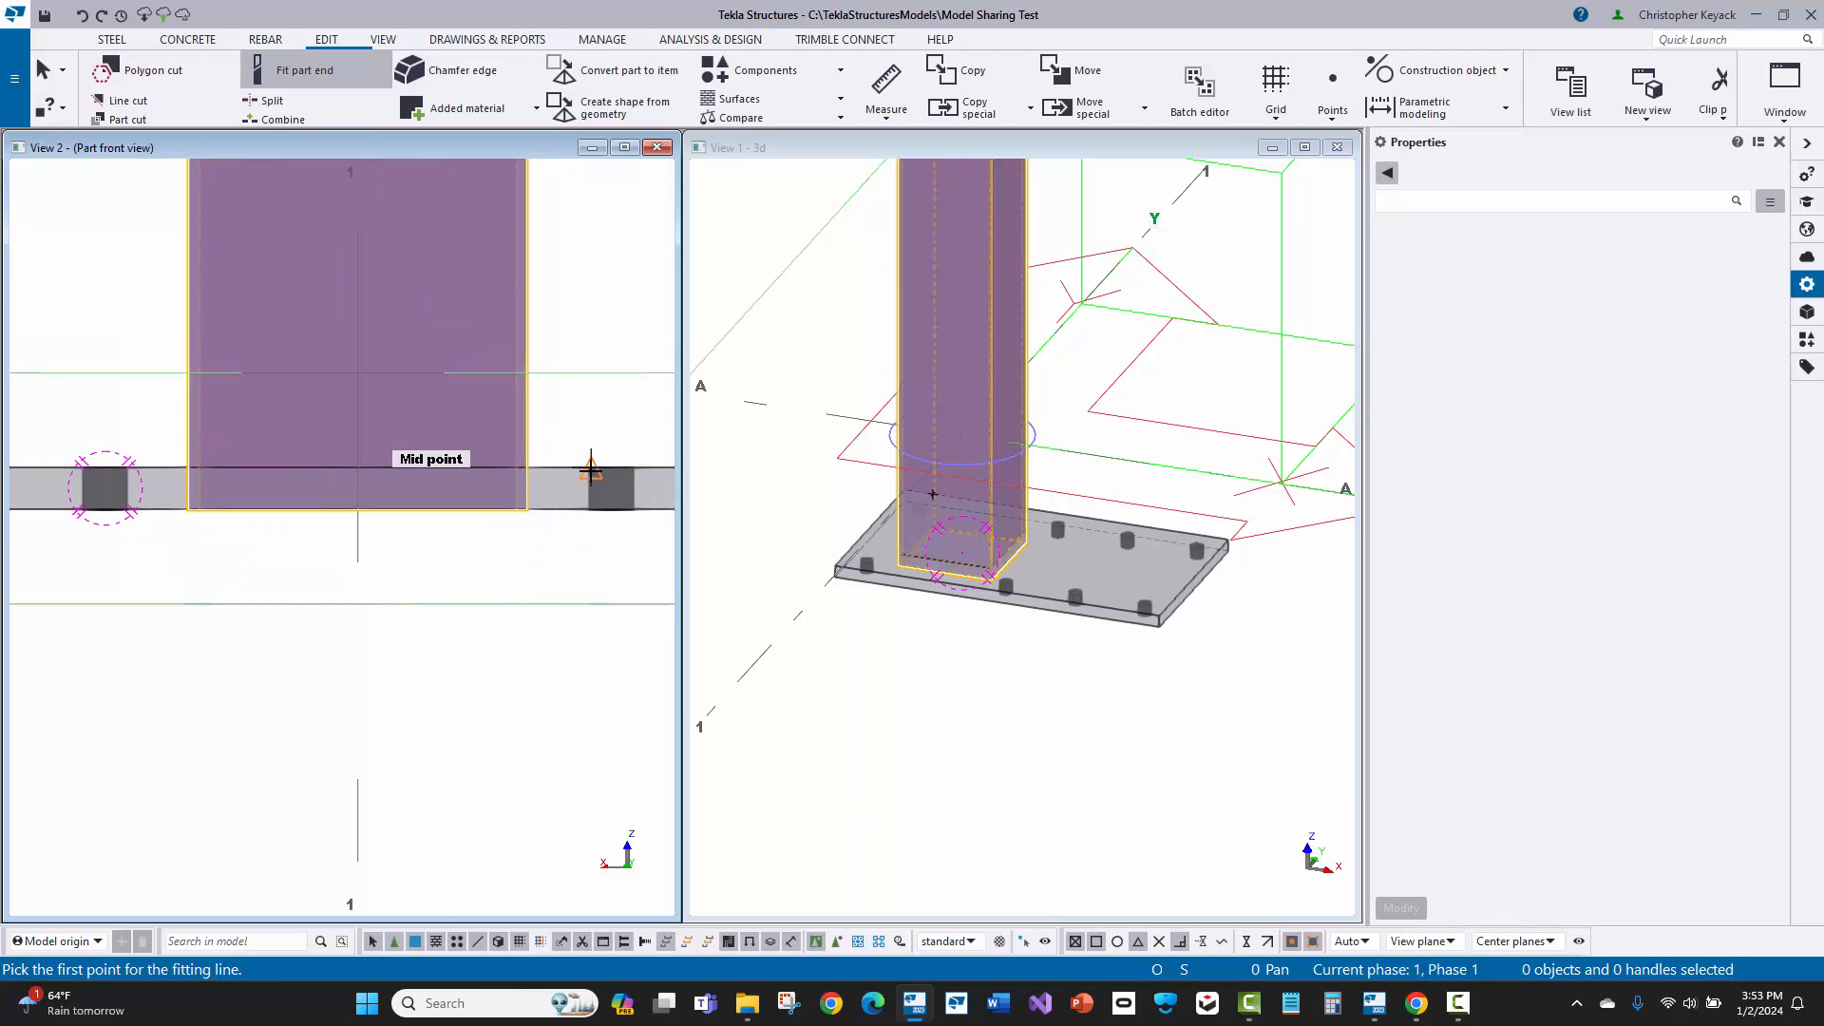
{"action": "scroll", "coordinate": [590, 468], "scroll_direction": "up", "scroll_amount": 2}
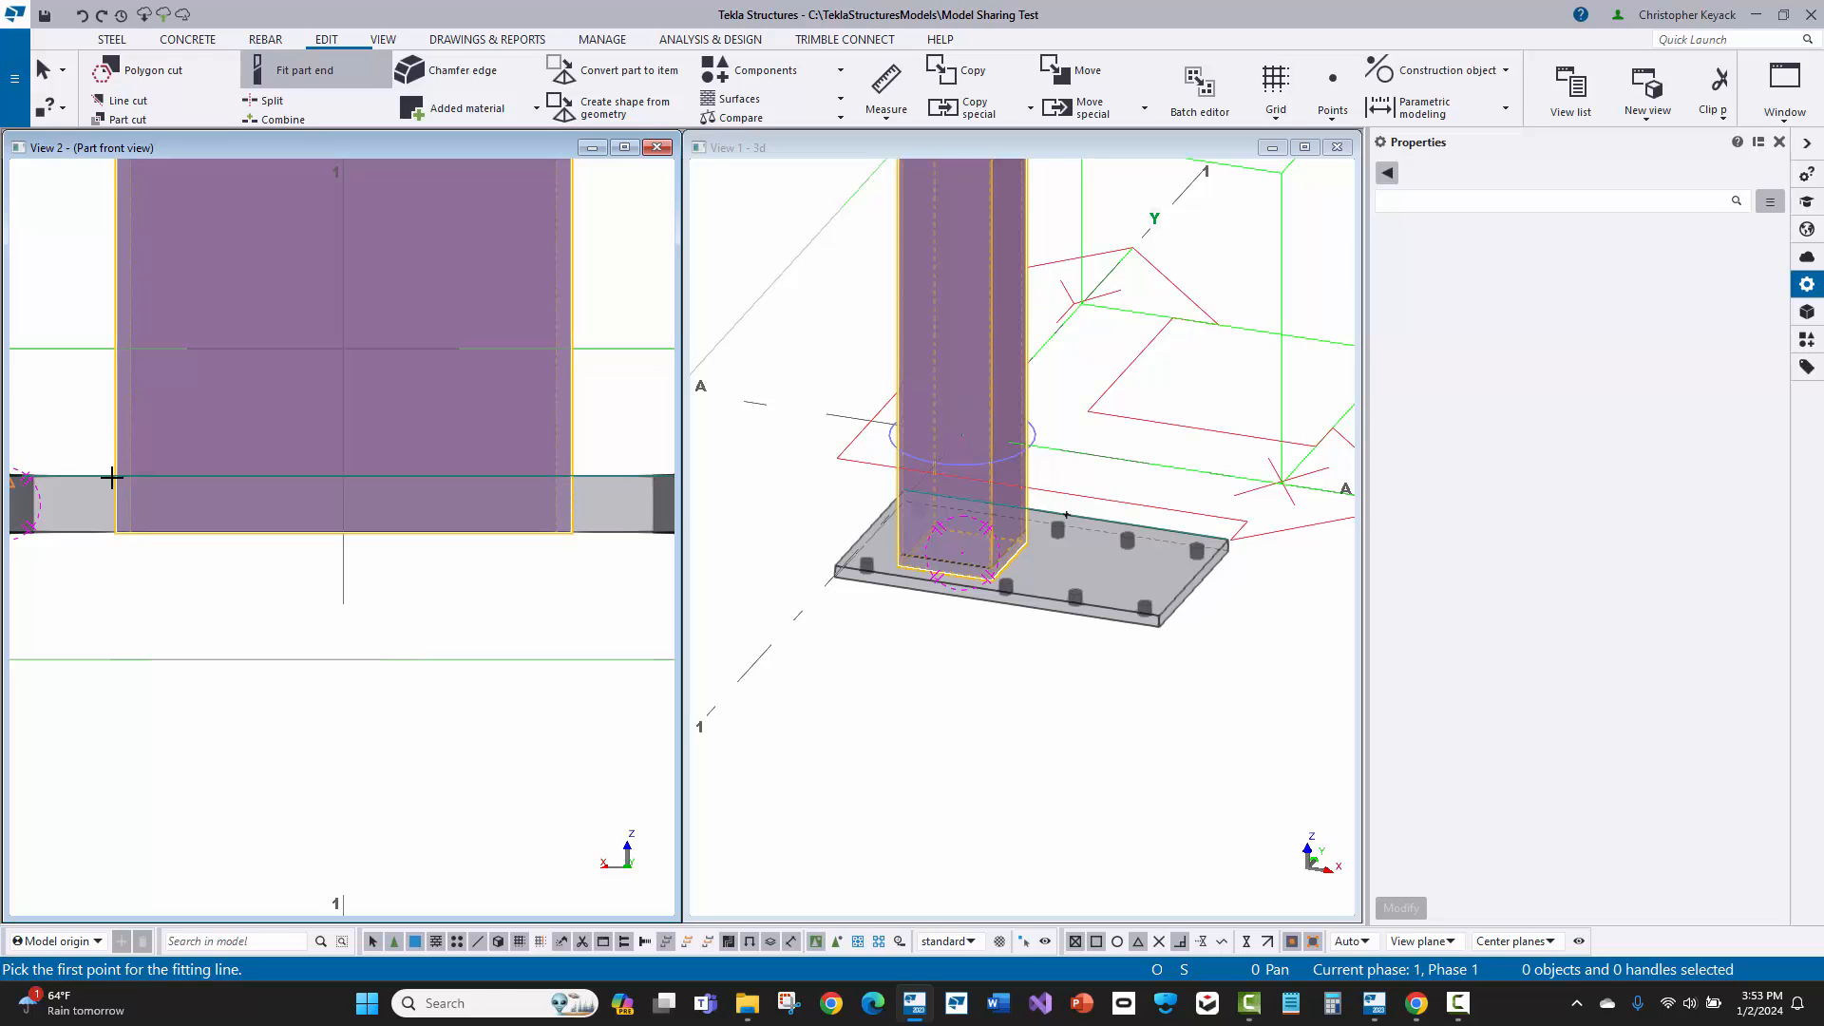
{"action": "right_click", "coordinate": [82, 396]}
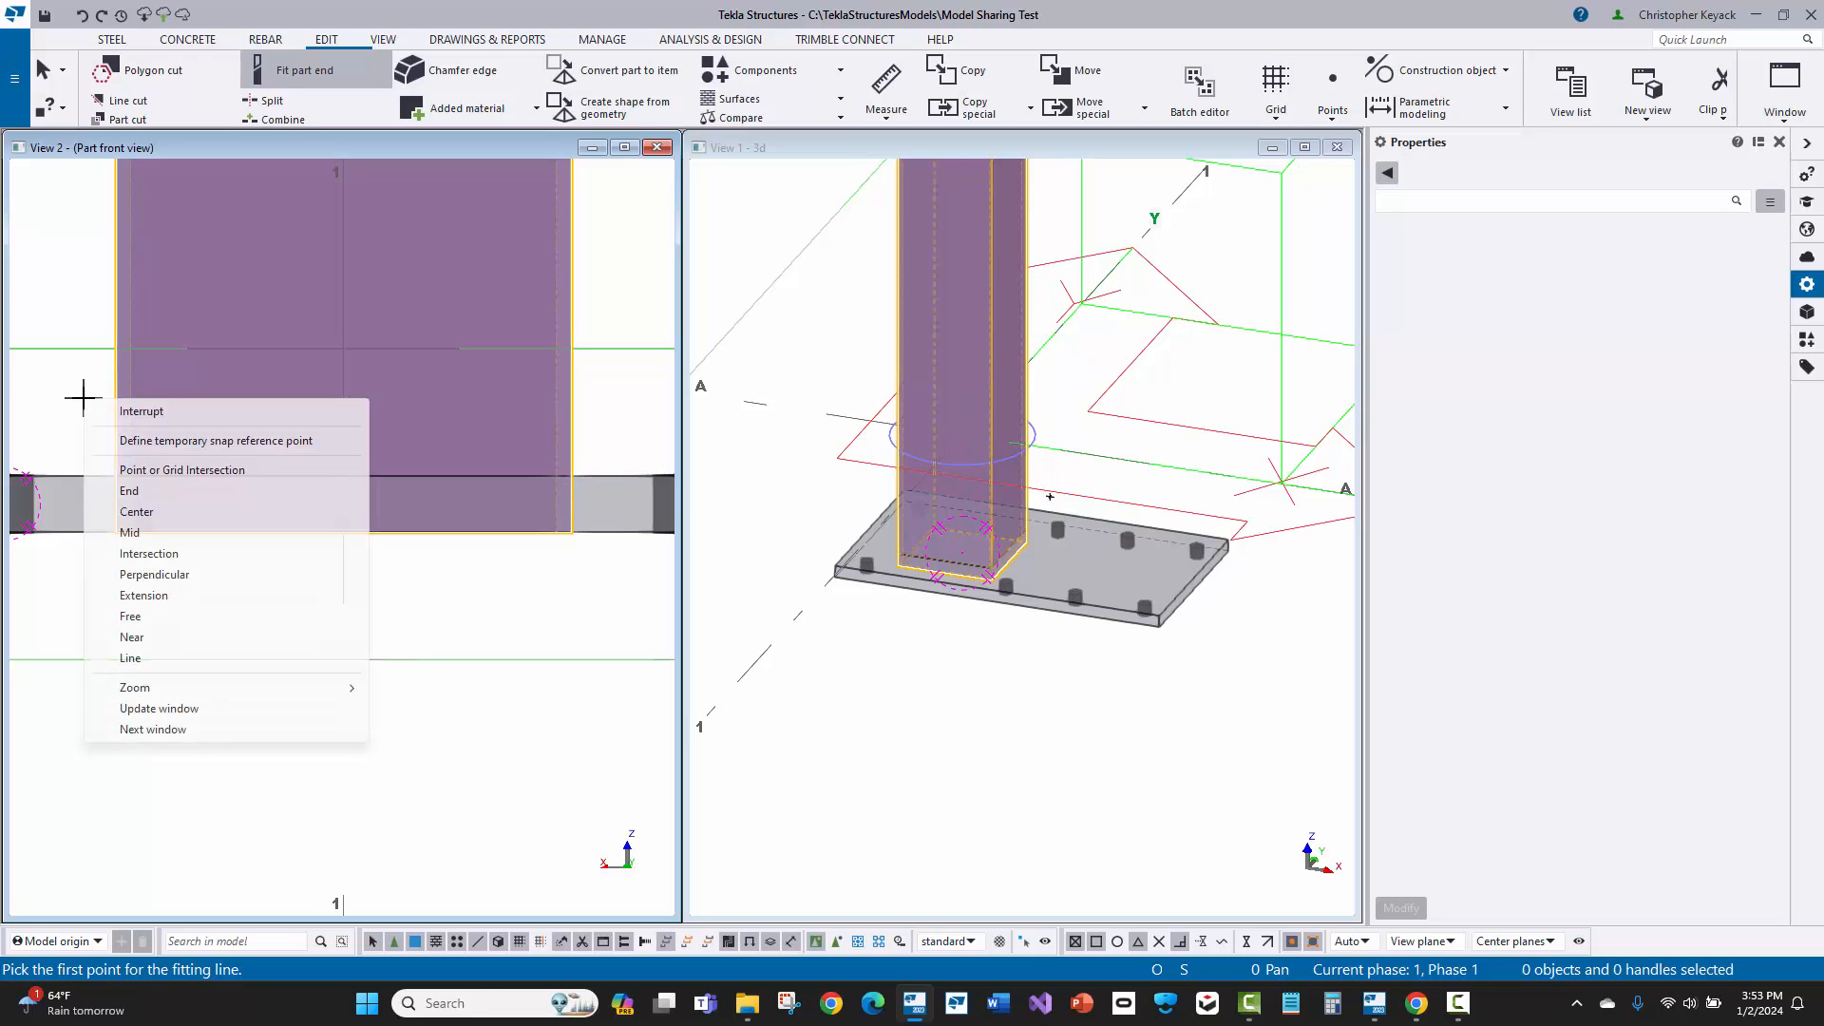
{"action": "left_click", "coordinate": [150, 554]}
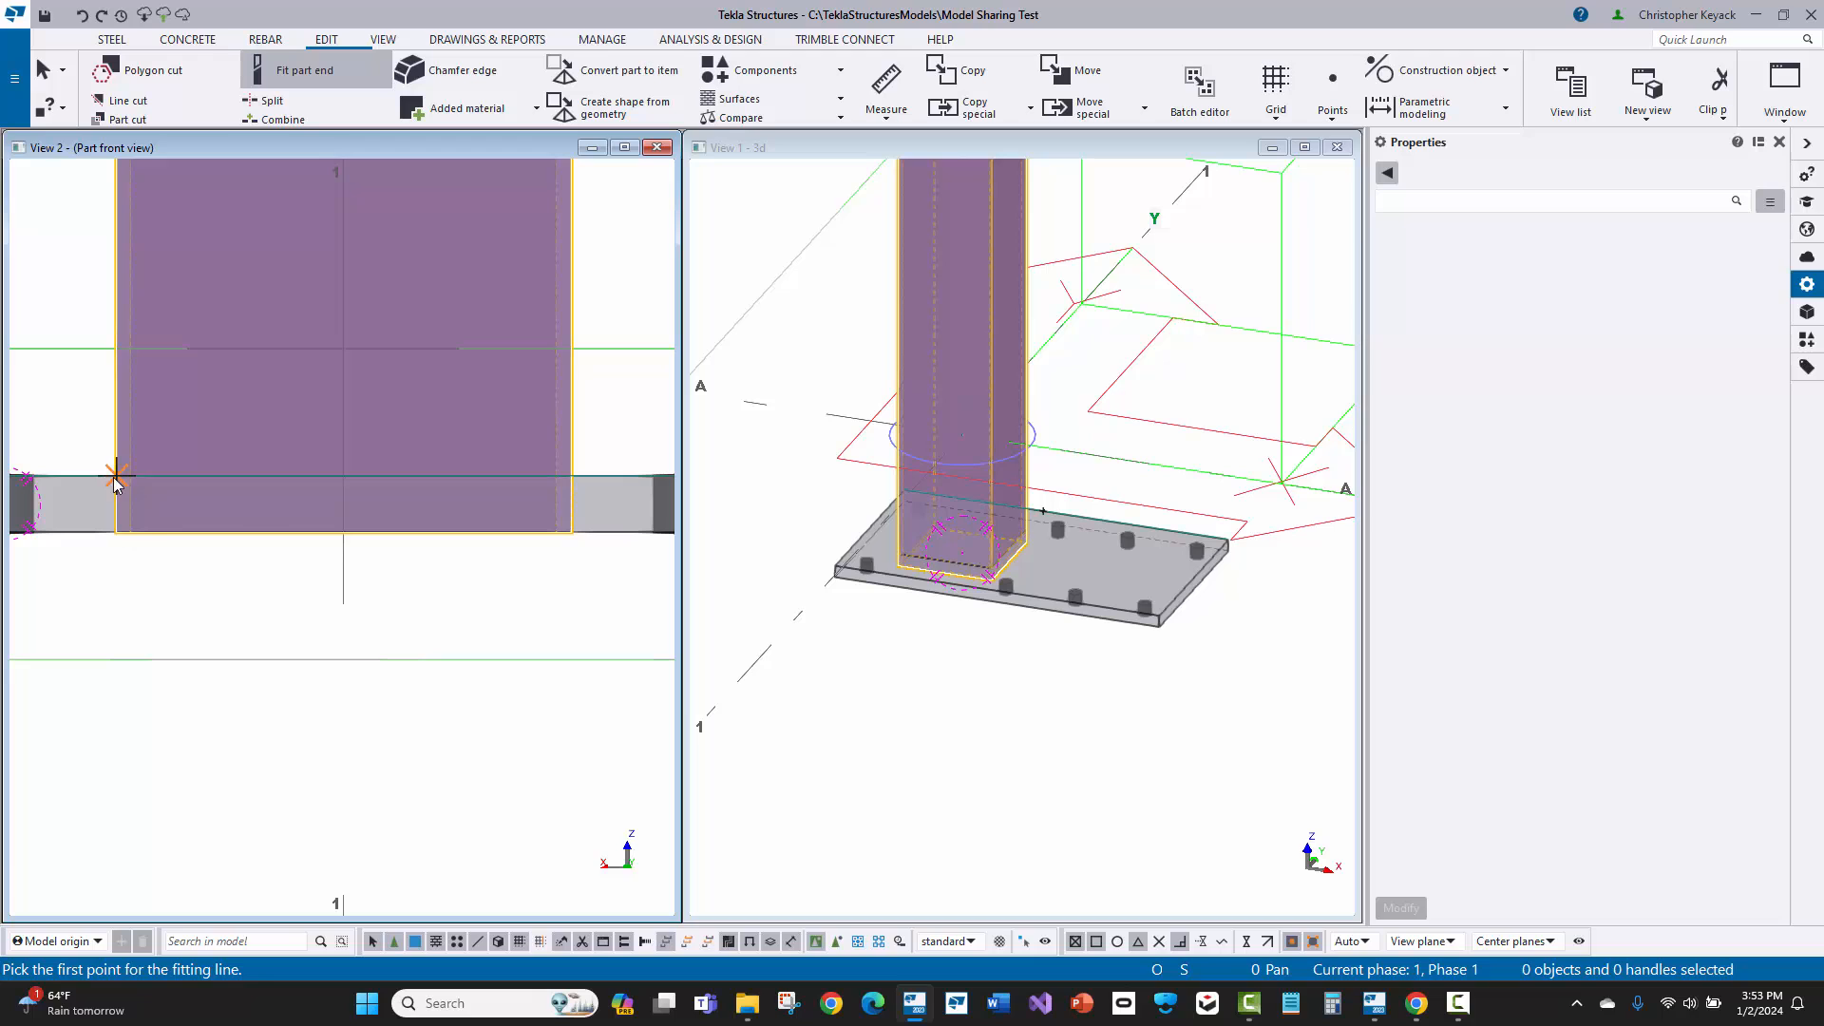
{"action": "left_click", "coordinate": [116, 475]}
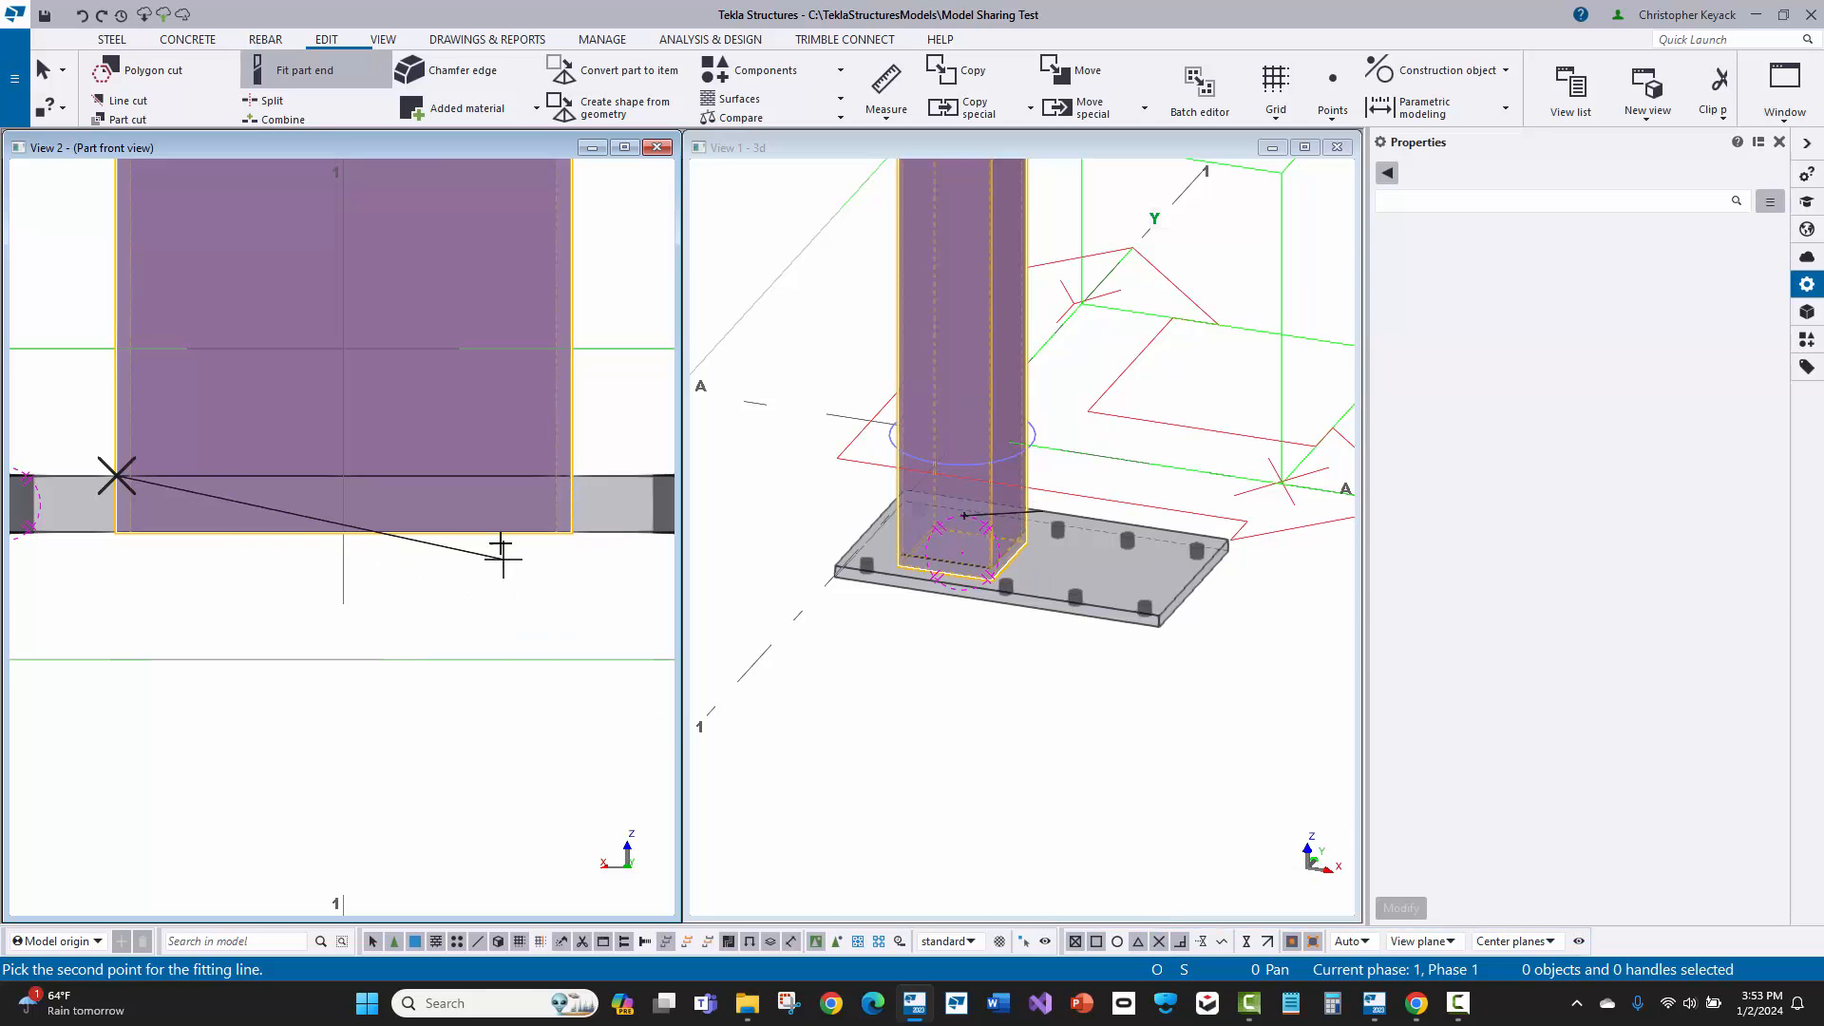
{"action": "left_click", "coordinate": [571, 475]}
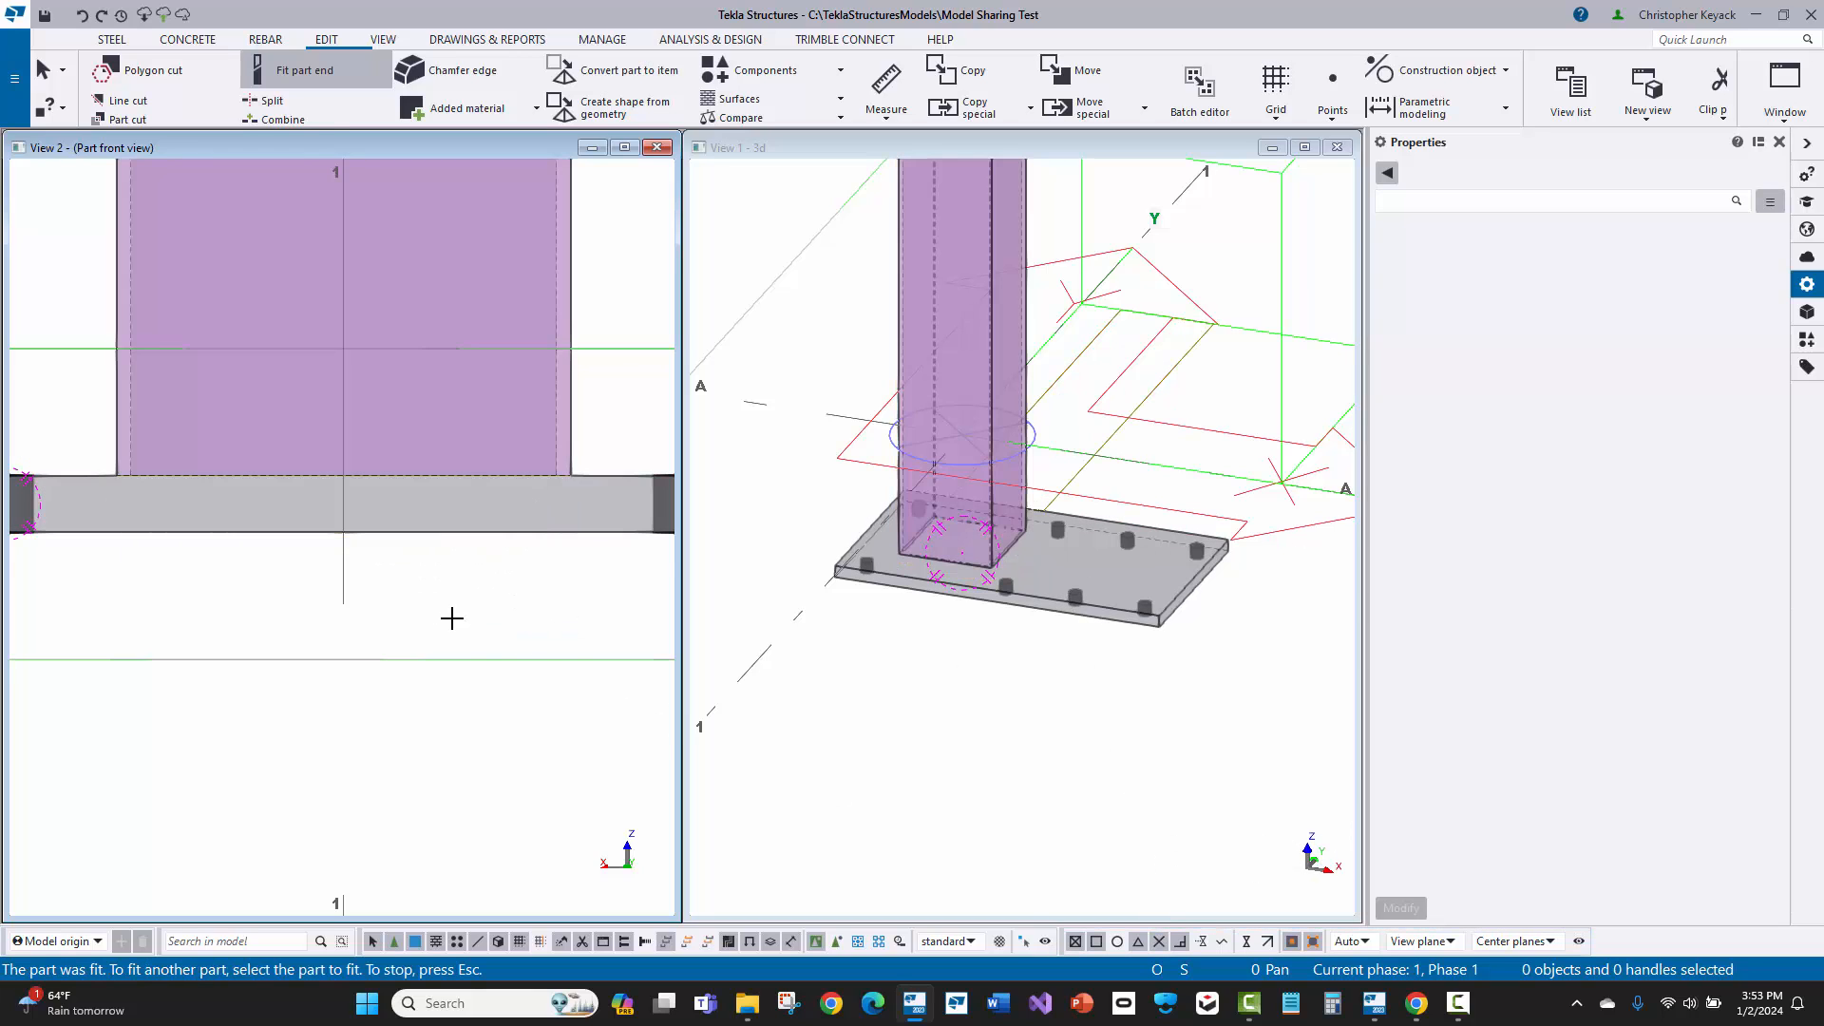
{"action": "scroll", "coordinate": [232, 542], "scroll_direction": "down", "scroll_amount": 4}
{"action": "right_click", "coordinate": [249, 399]}
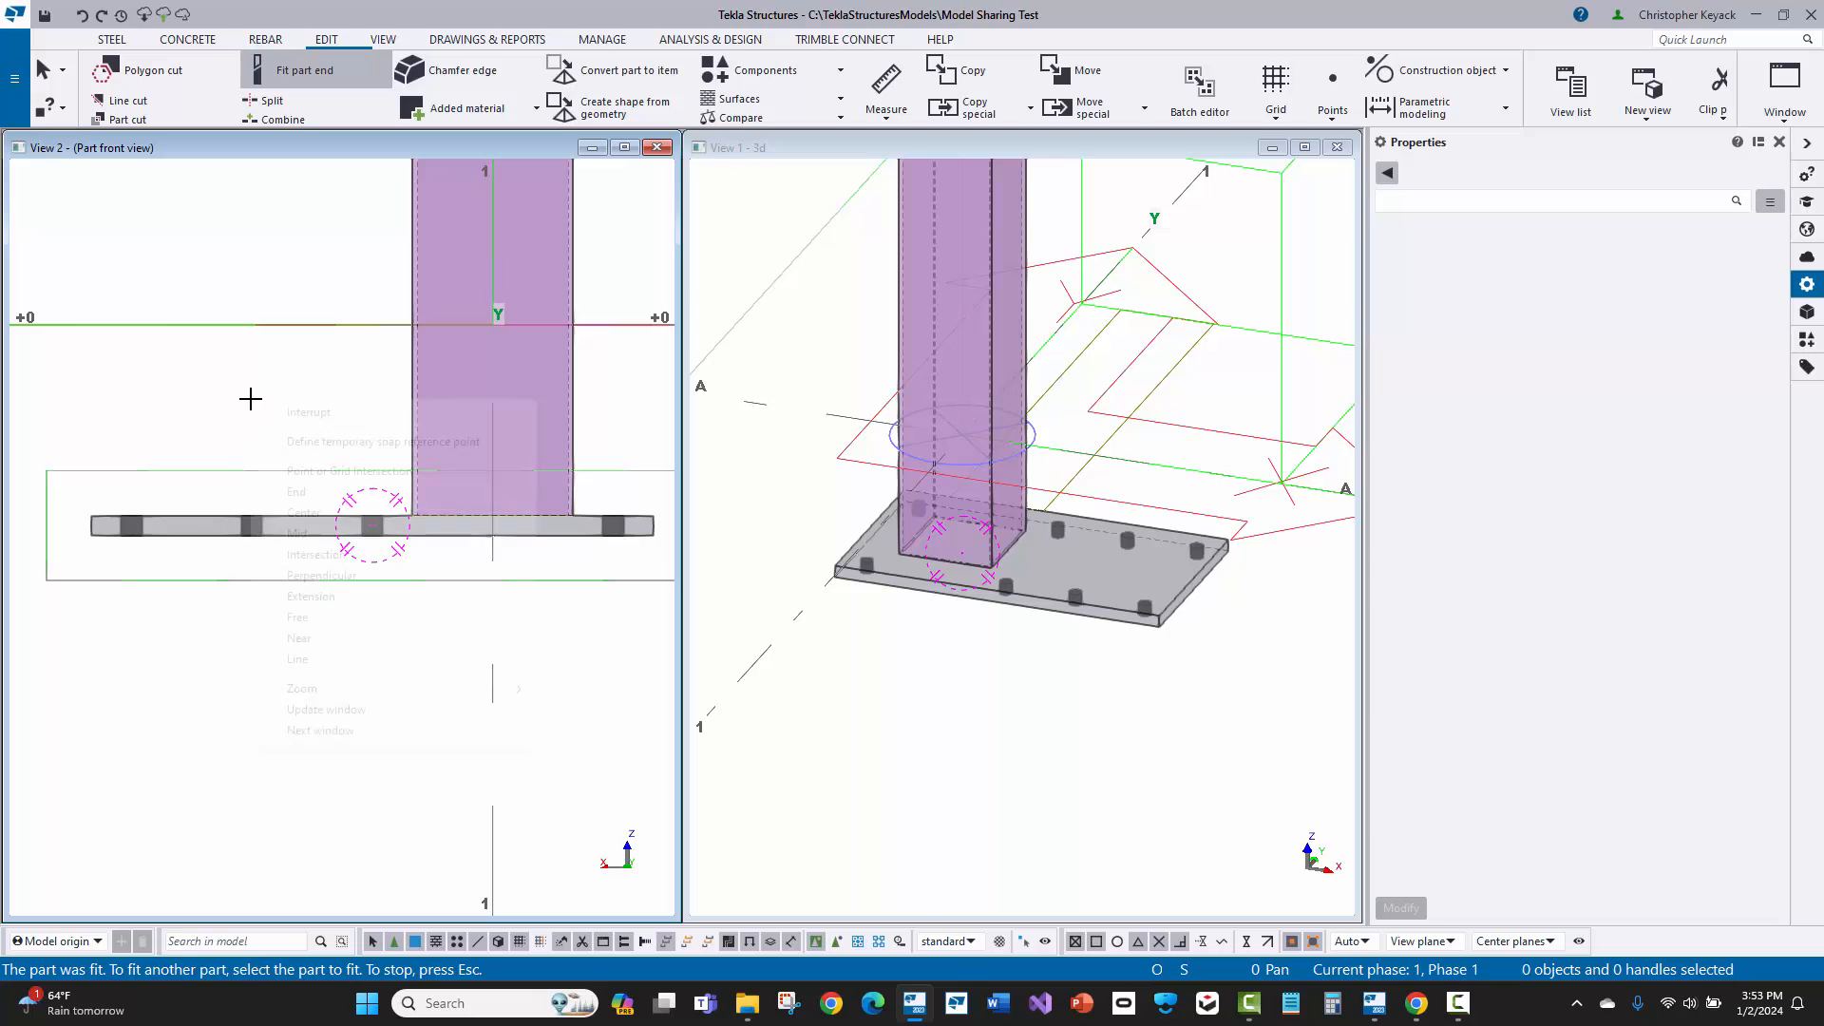
{"action": "left_click", "coordinate": [271, 411]}
Step: Delete the fitting at the column's bottom end in the 3D view and undo the deletion
{"action": "left_click", "coordinate": [1124, 435]}
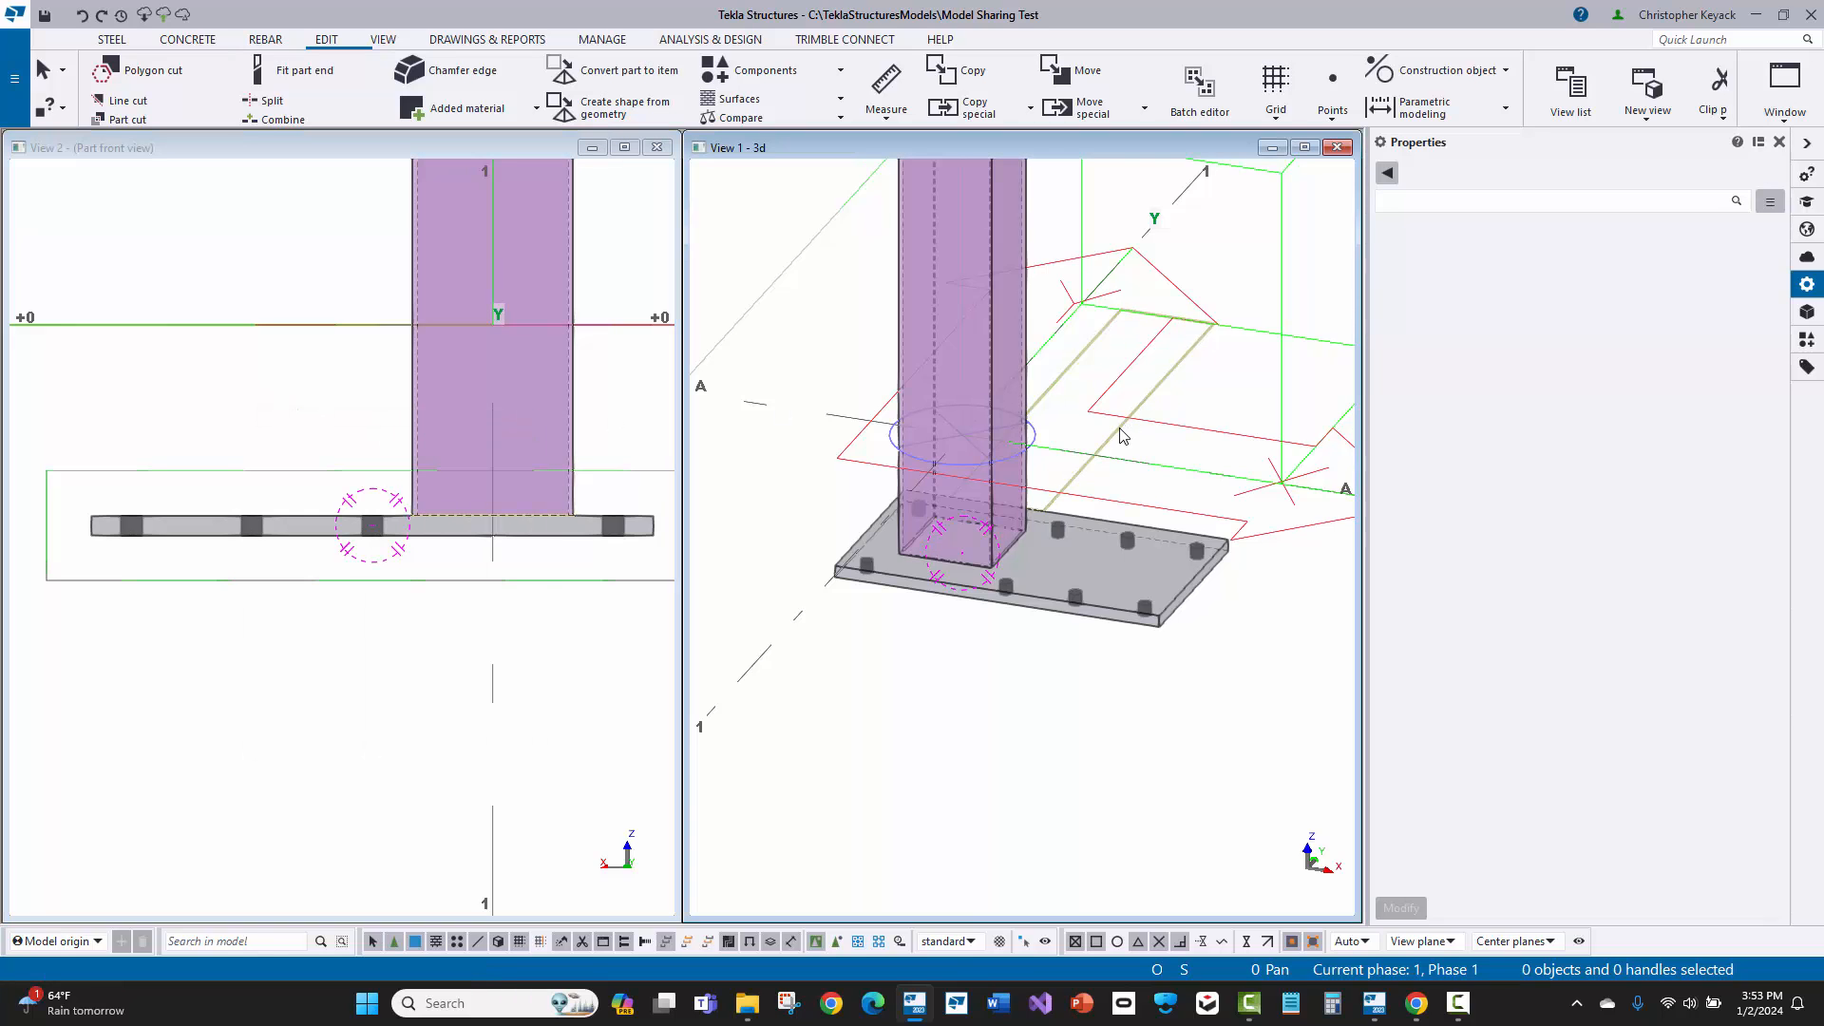
{"action": "middle_click_drag", "start_coordinate": [1112, 476], "coordinate": [1088, 566]}
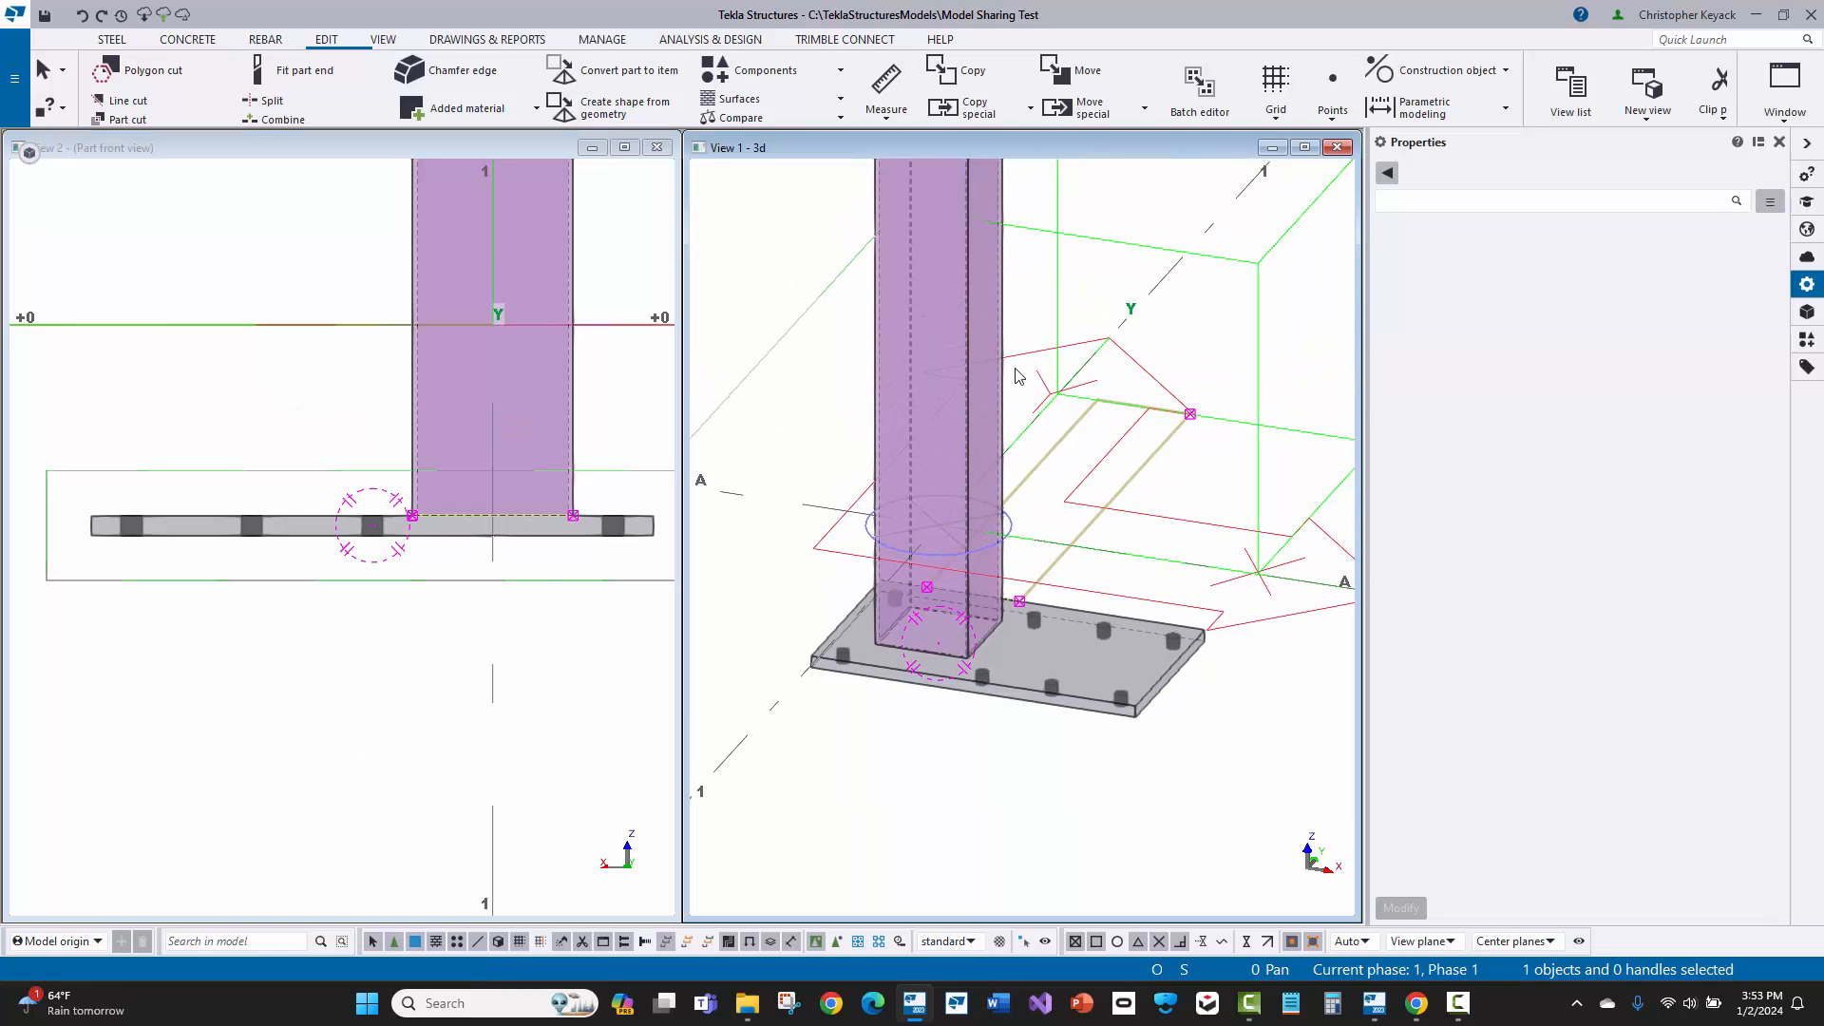
{"action": "scroll", "coordinate": [1109, 550], "scroll_direction": "up", "scroll_amount": 1}
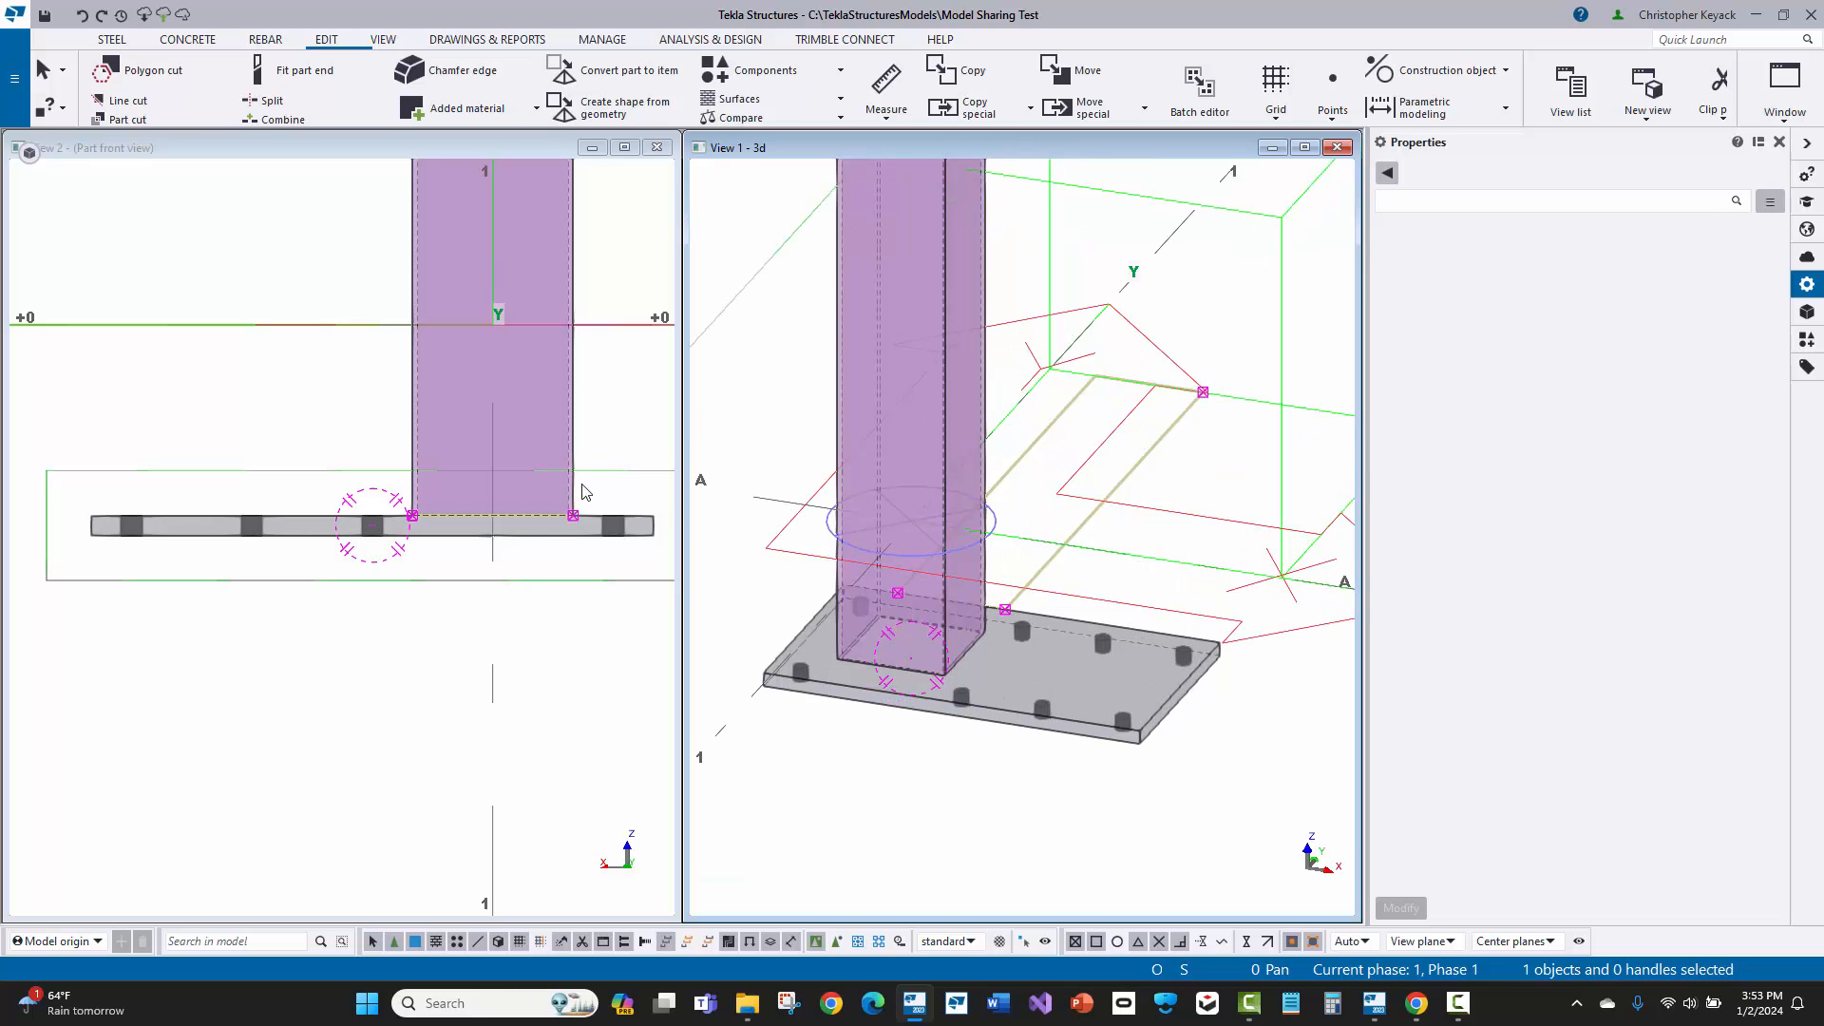
{"action": "middle_click_drag", "start_coordinate": [1166, 510], "coordinate": [1150, 514]}
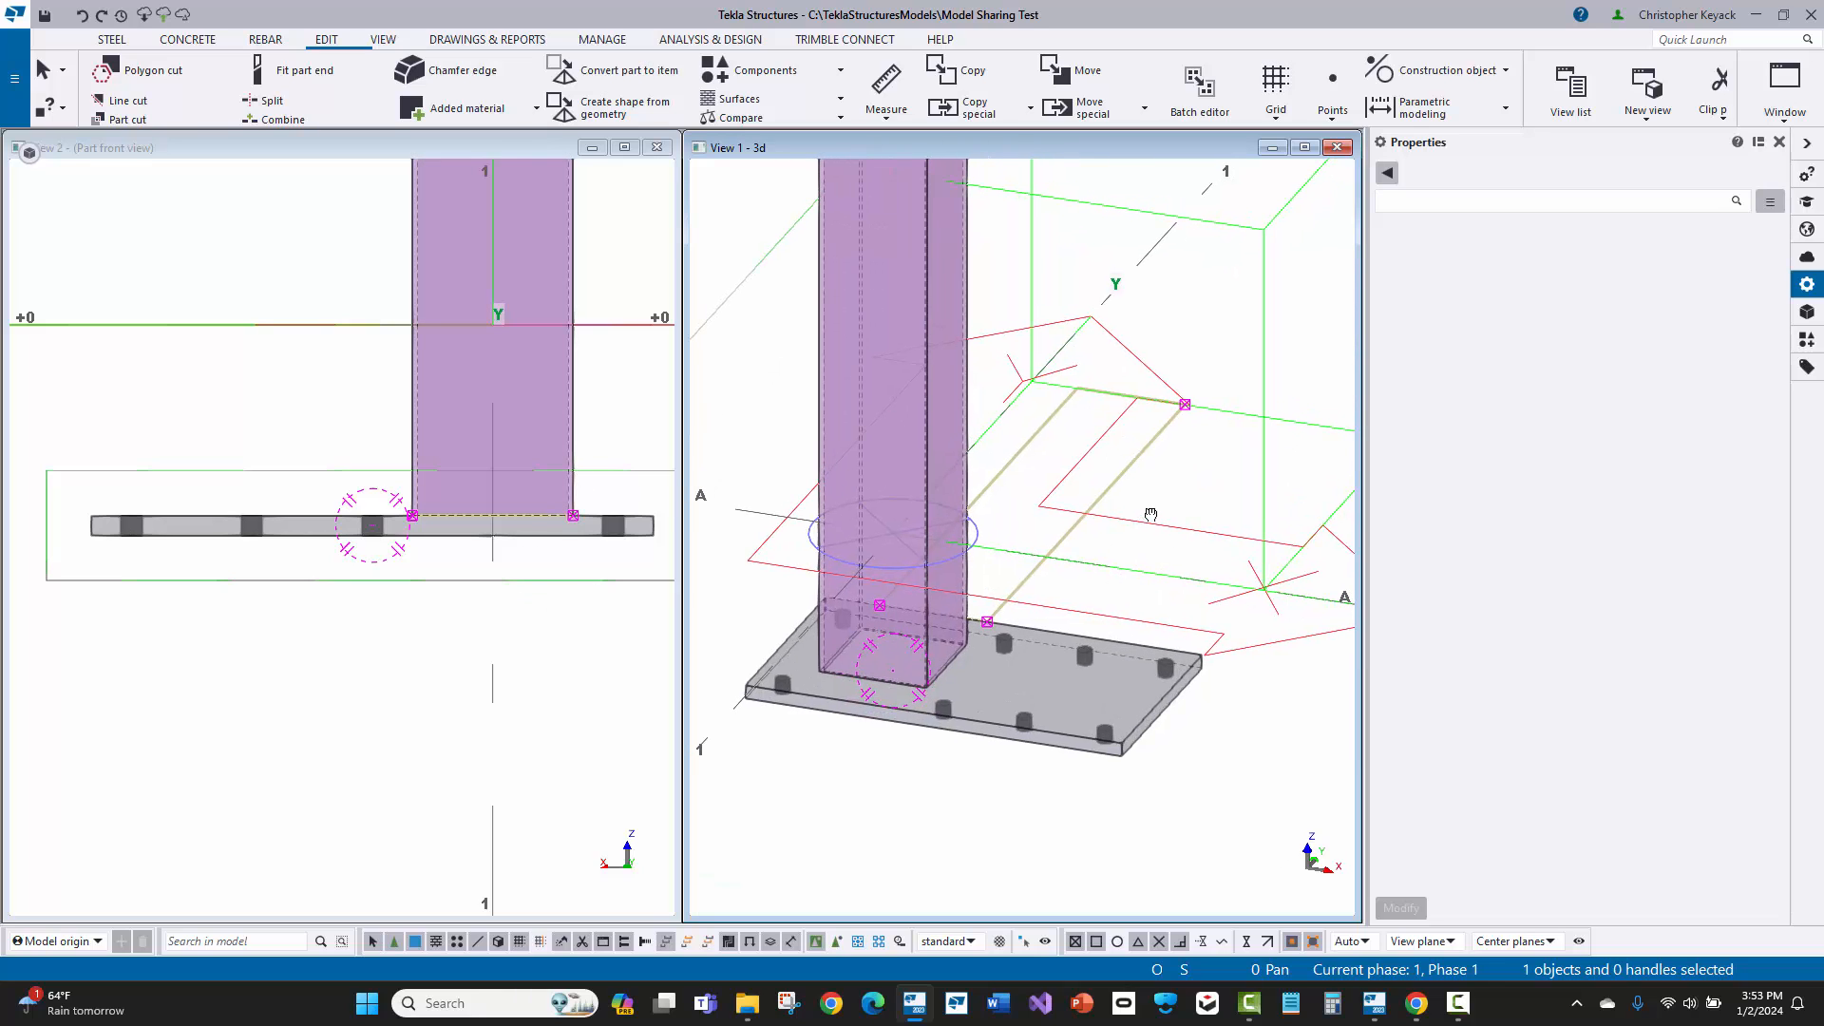
{"action": "key", "text": "Escape"}
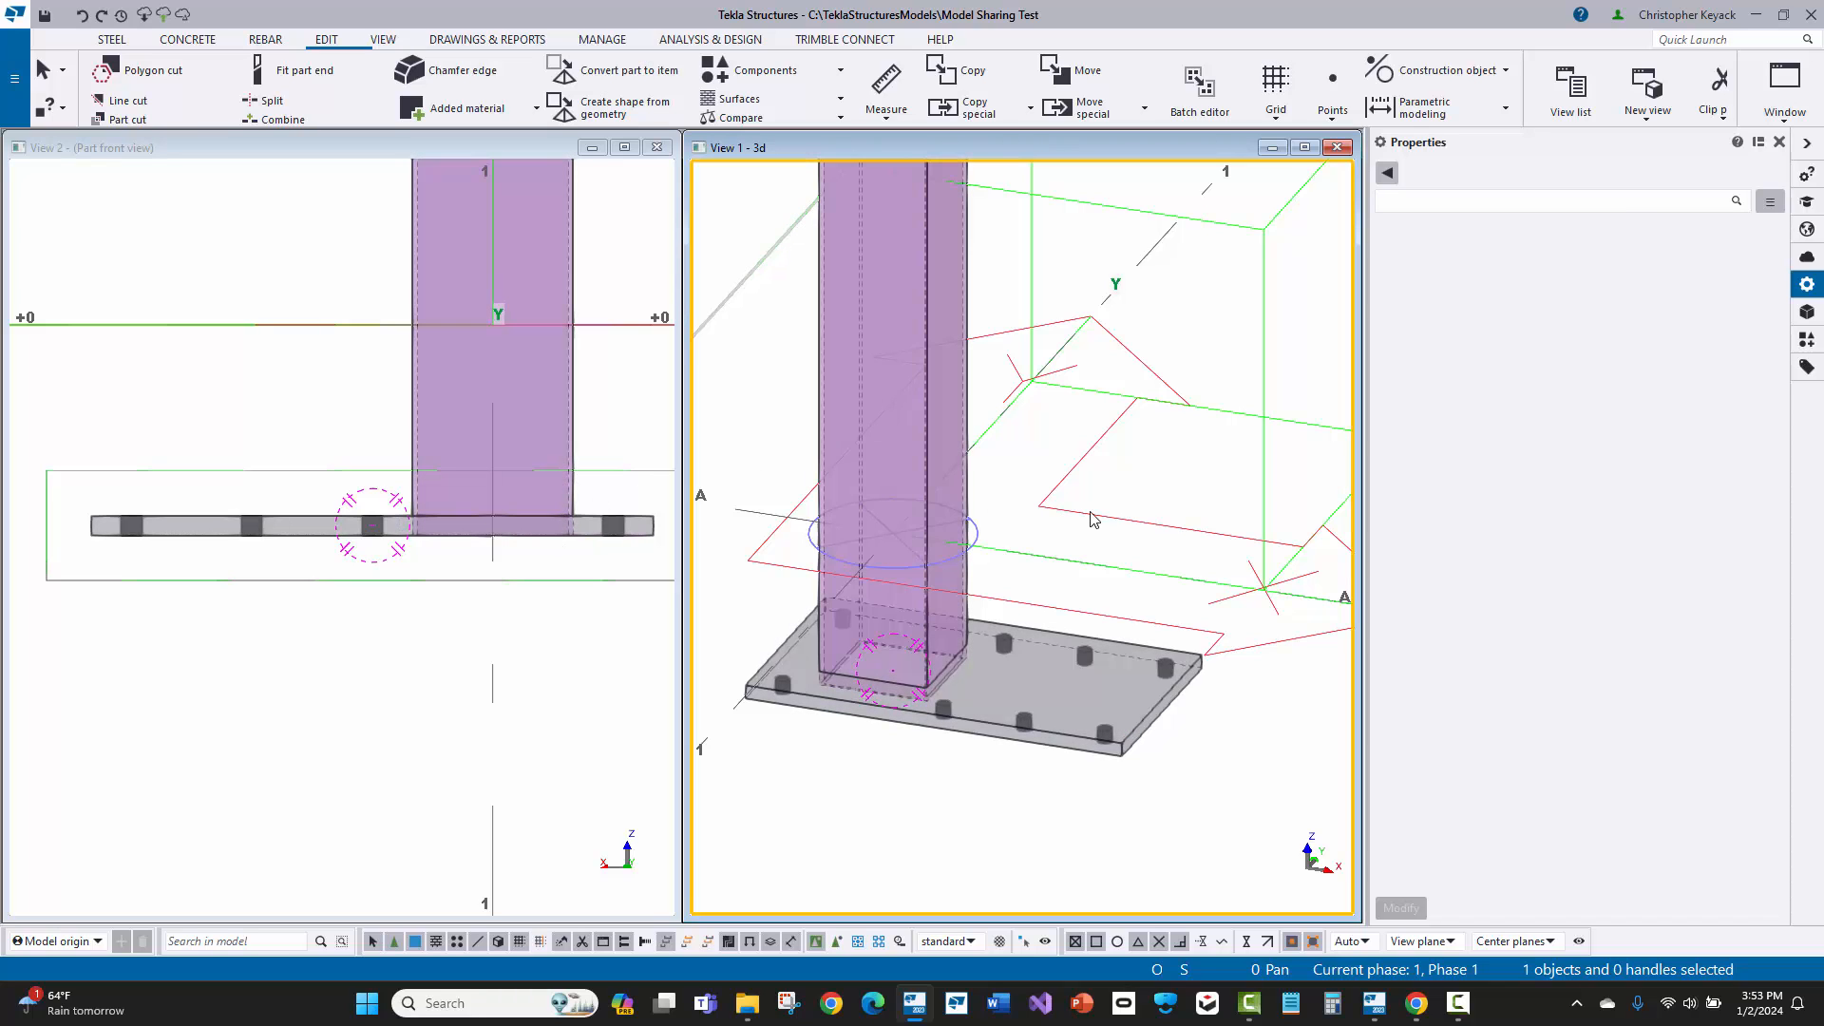
{"action": "left_click", "coordinate": [1119, 481]}
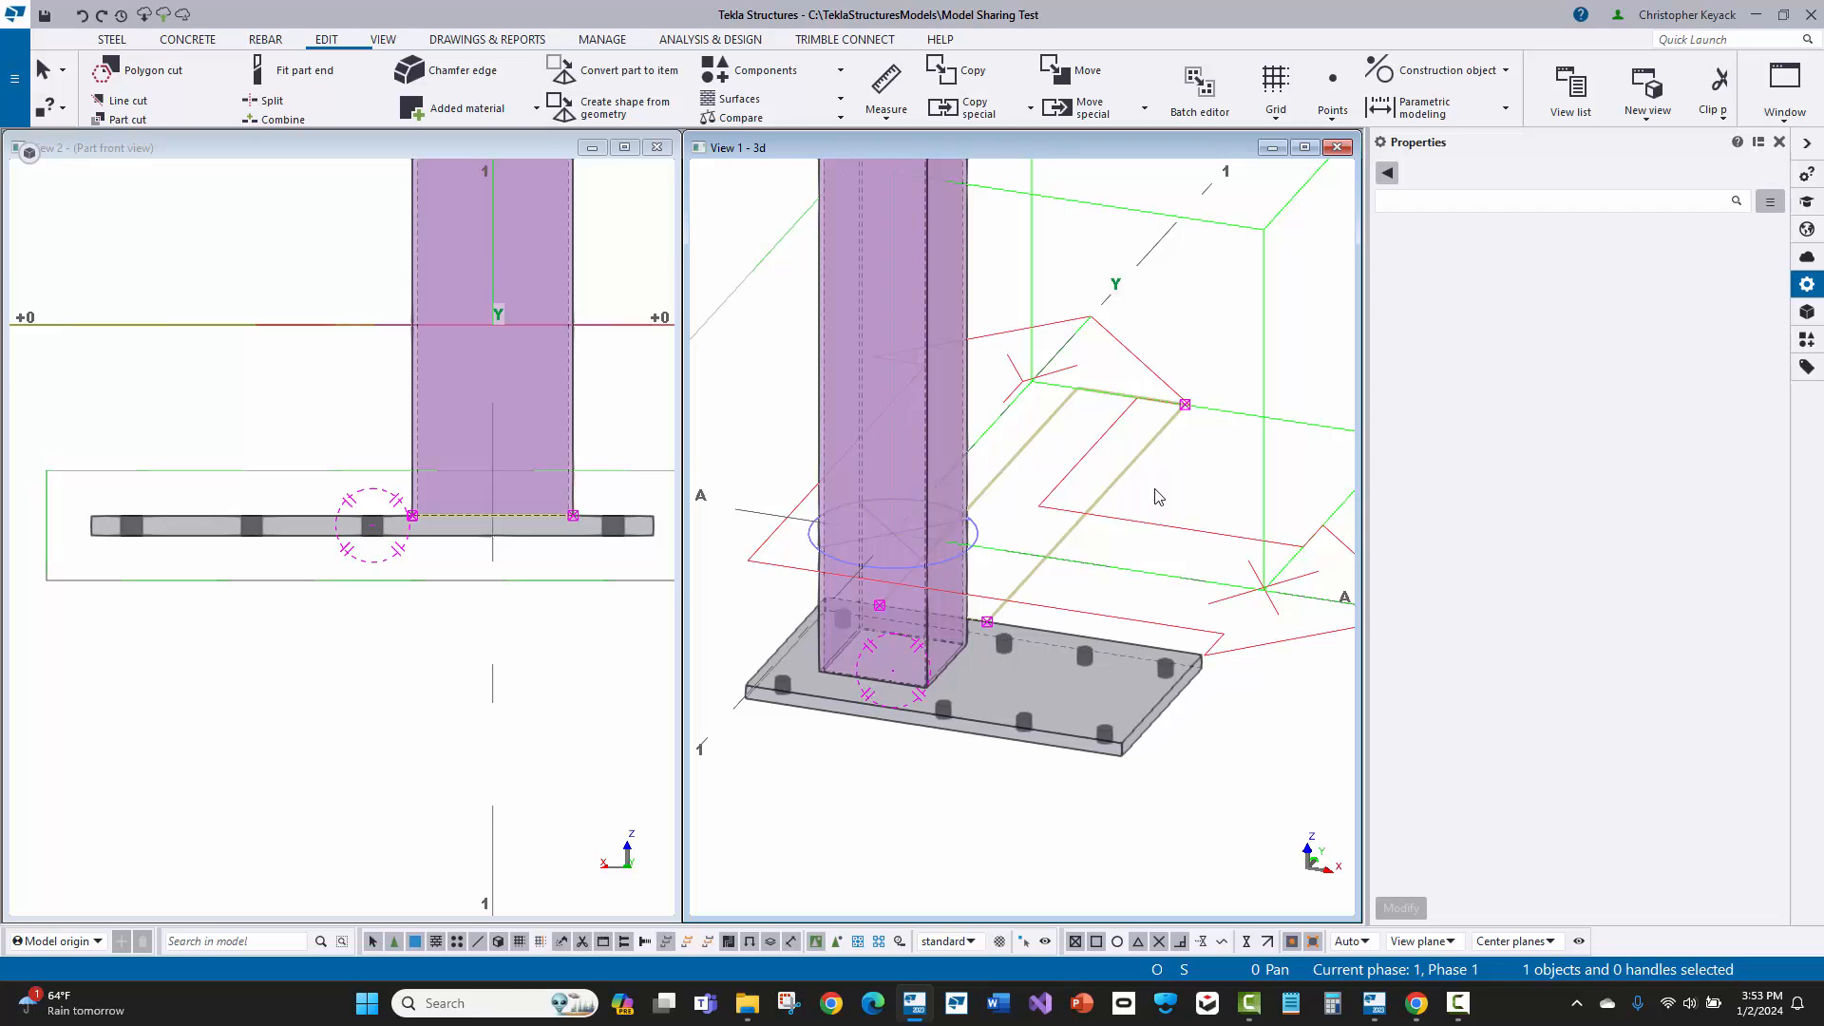
Step: Close the part front view and maximize the 3D view around the base plate
{"action": "left_click", "coordinate": [261, 394]}
{"action": "middle_click_drag", "start_coordinate": [264, 438], "coordinate": [249, 447]}
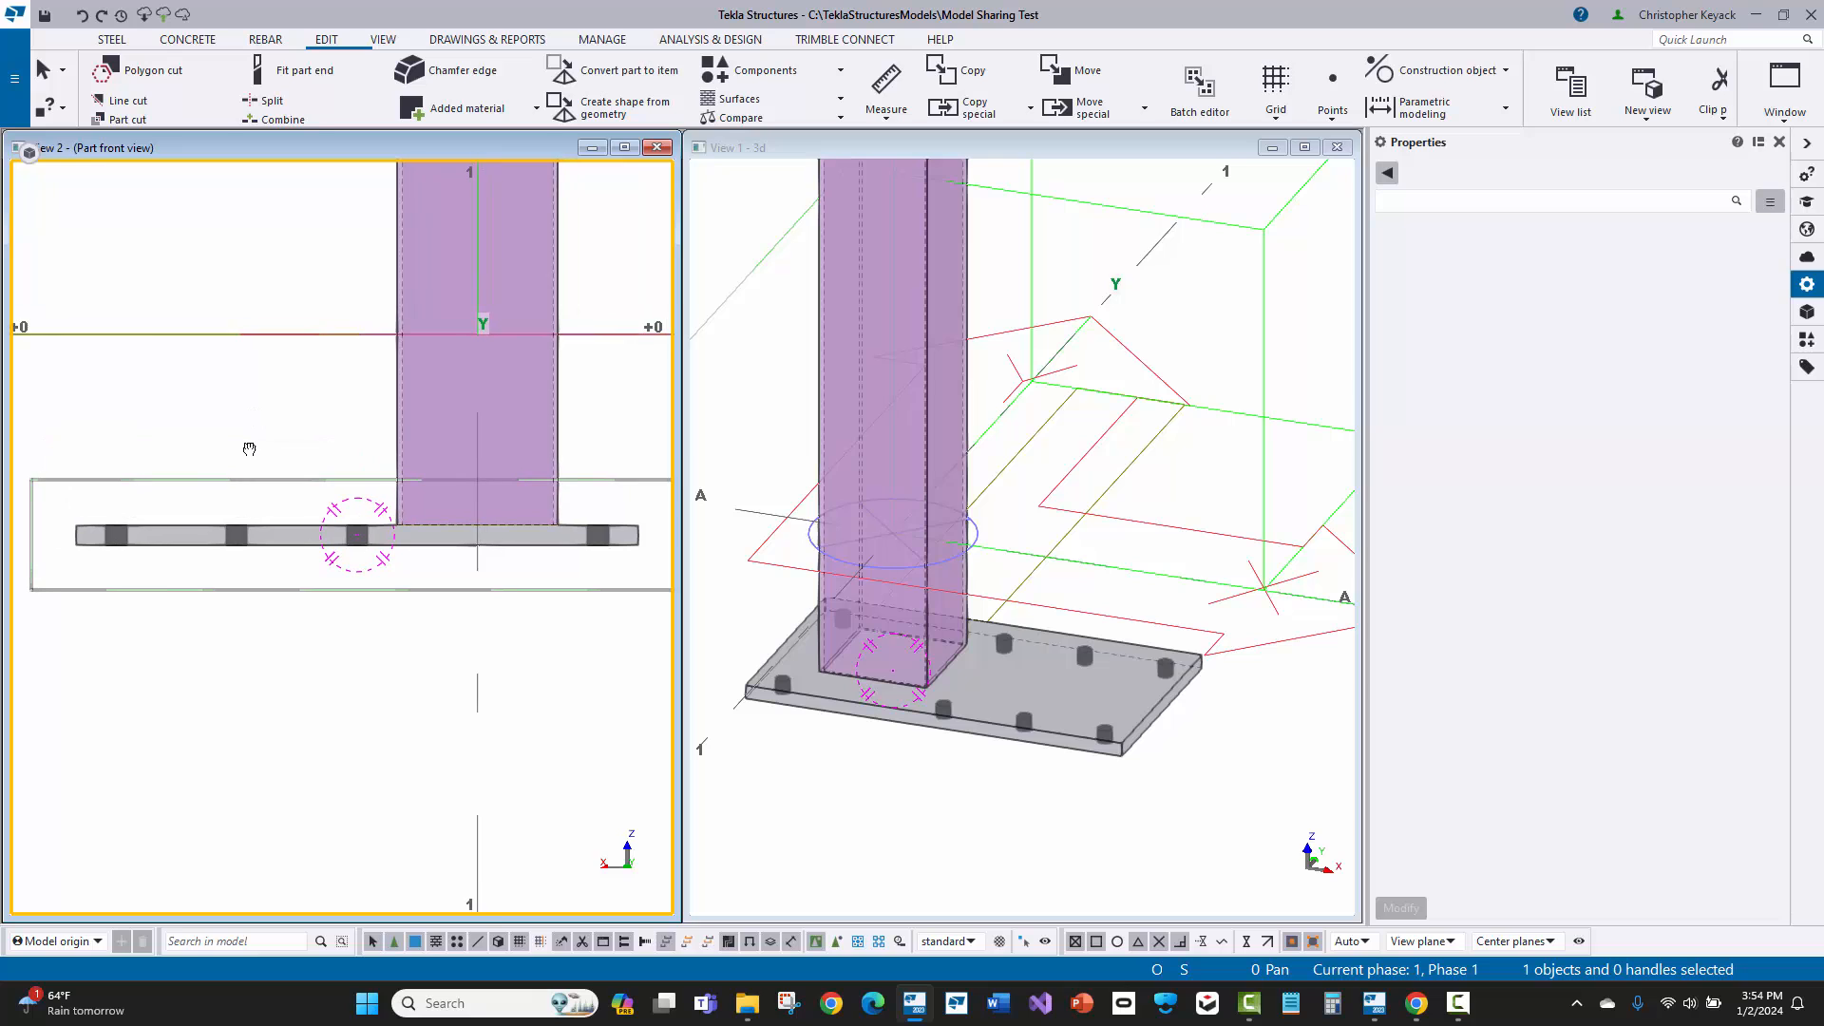
{"action": "middle_click_drag", "start_coordinate": [756, 520], "coordinate": [825, 452]}
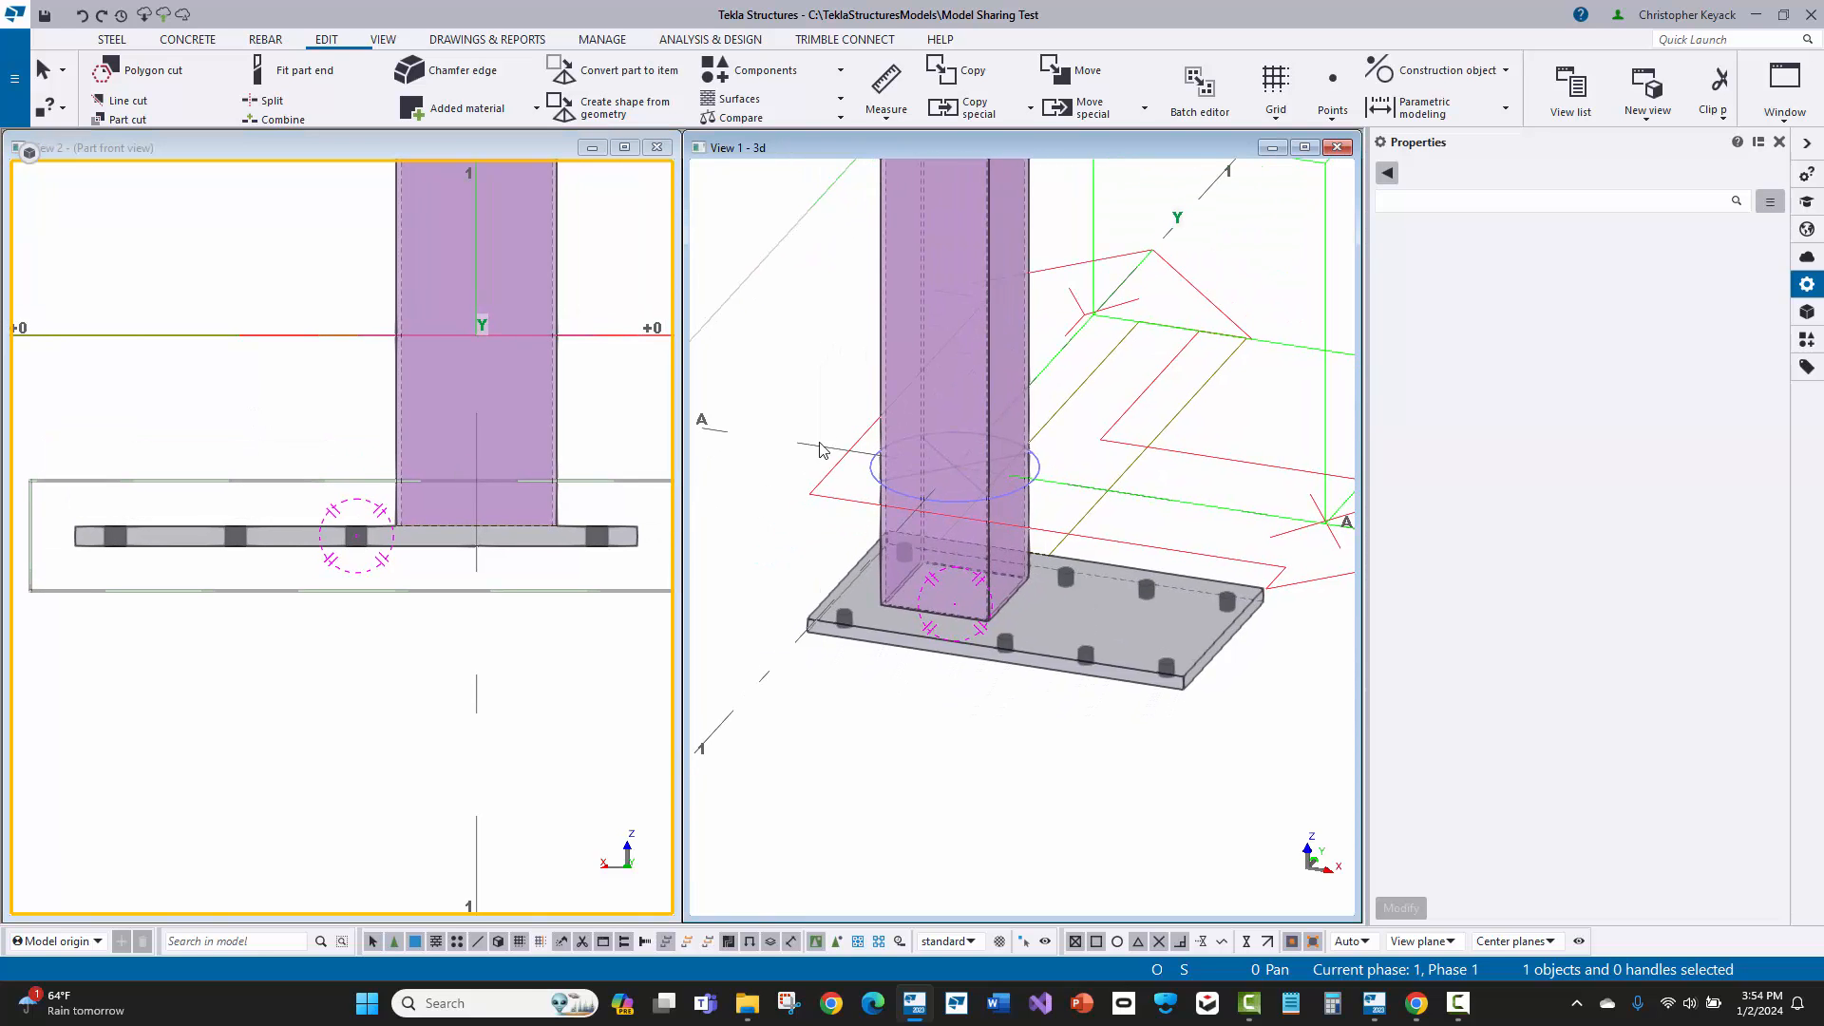
{"action": "left_click", "coordinate": [656, 148]}
{"action": "double_click", "coordinate": [746, 150]}
{"action": "scroll", "coordinate": [709, 646], "scroll_direction": "up", "scroll_amount": 5}
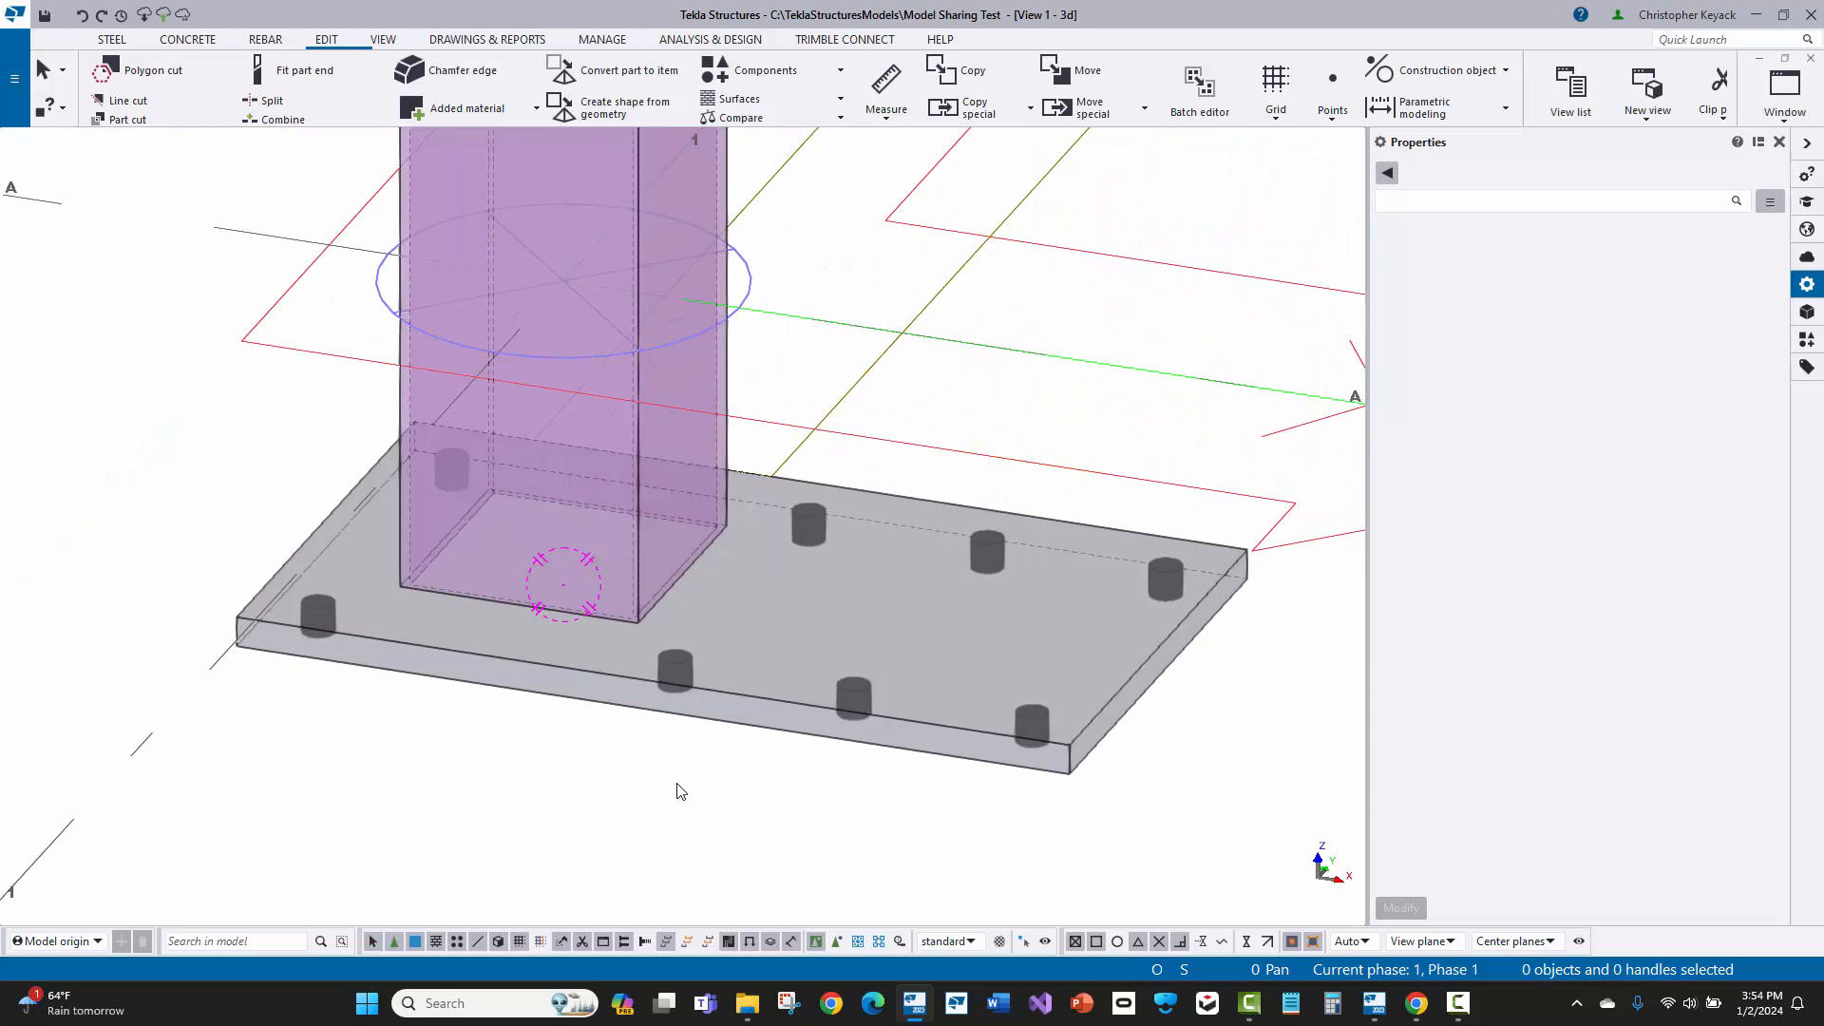
{"action": "middle_click_drag", "start_coordinate": [680, 792], "coordinate": [668, 793]}
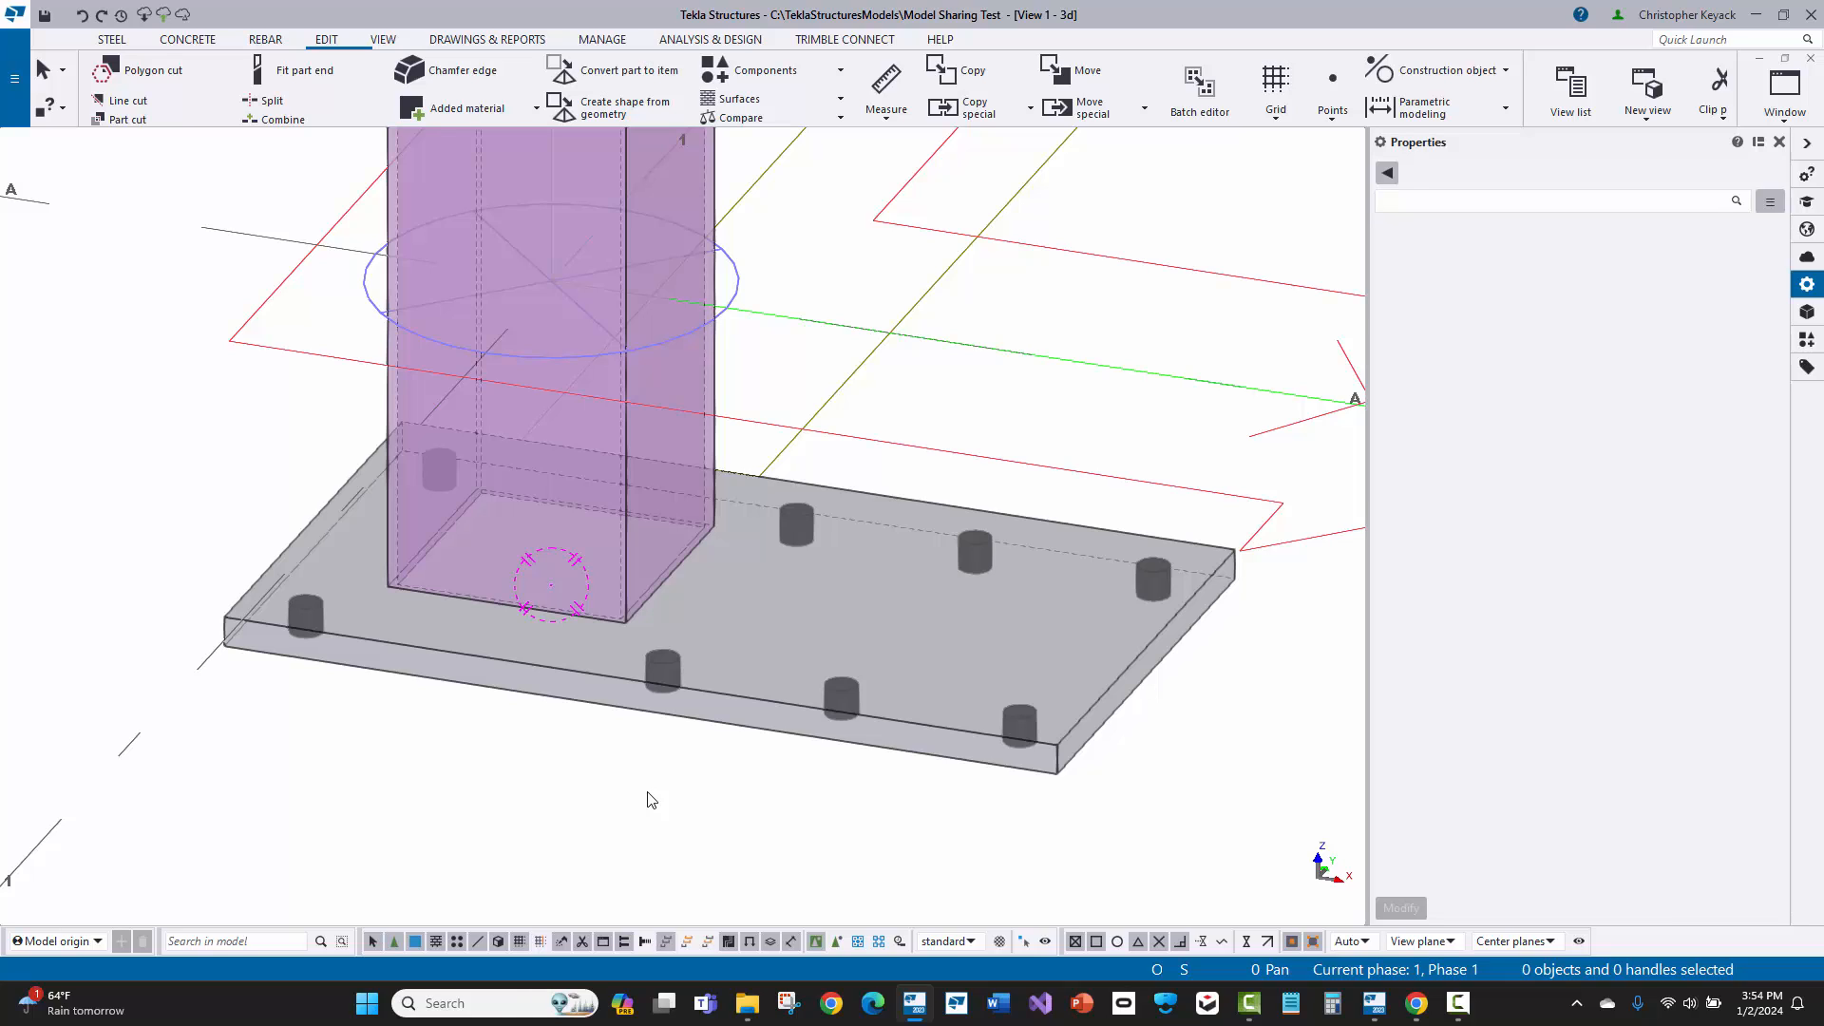
{"action": "left_click", "coordinate": [647, 792]}
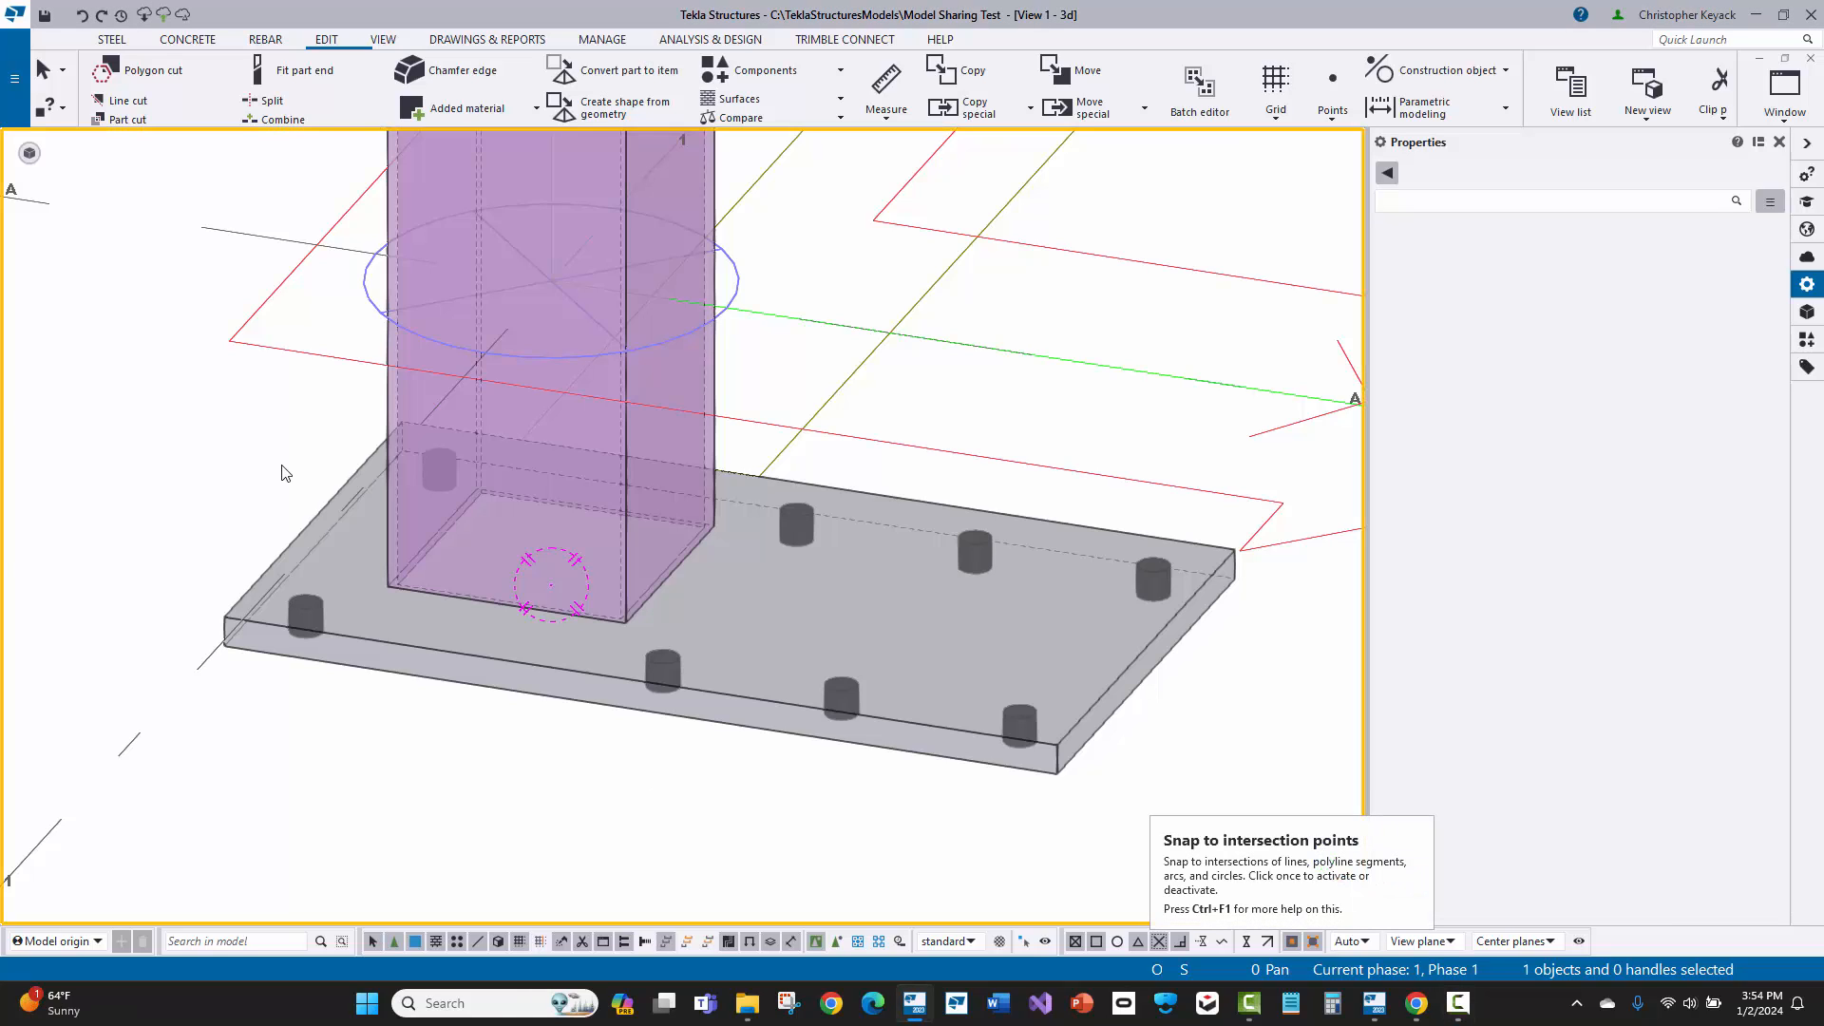
Step: Weld the base plate to the column as the main part with a 3/16" fillet weld below the line
{"action": "left_click", "coordinate": [109, 41]}
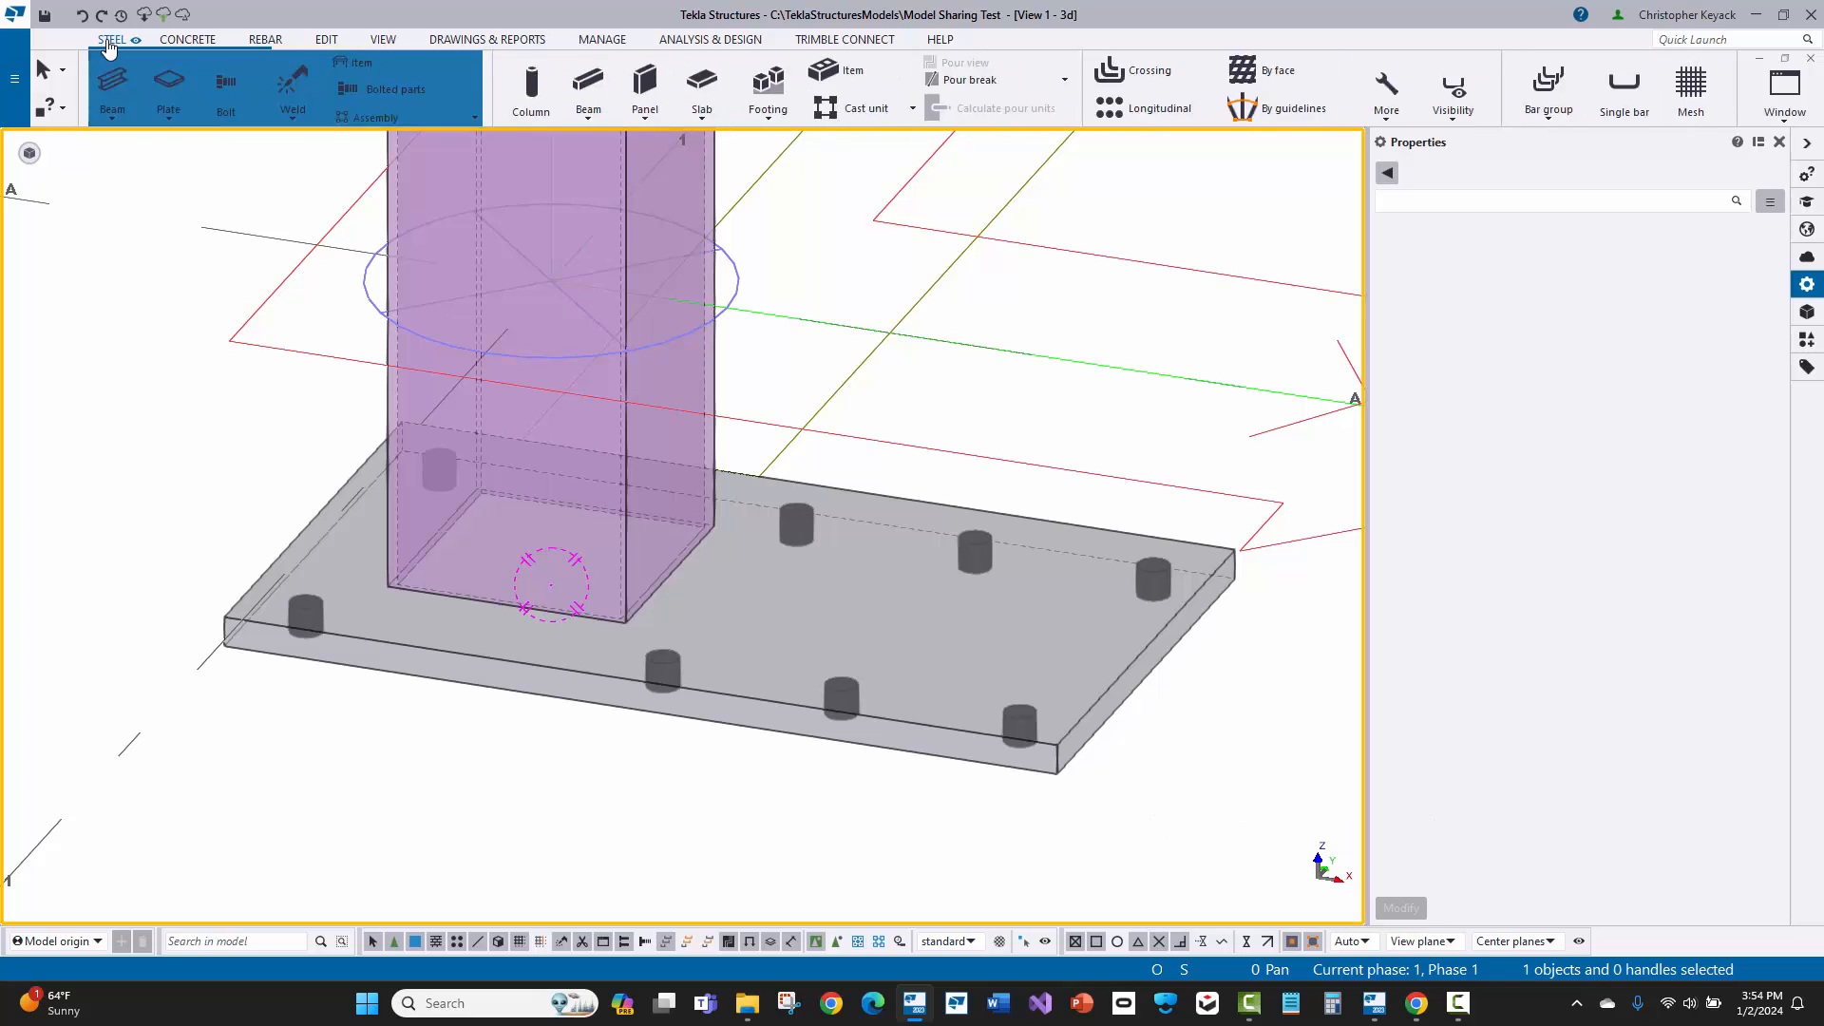
{"action": "left_click", "coordinate": [352, 120]}
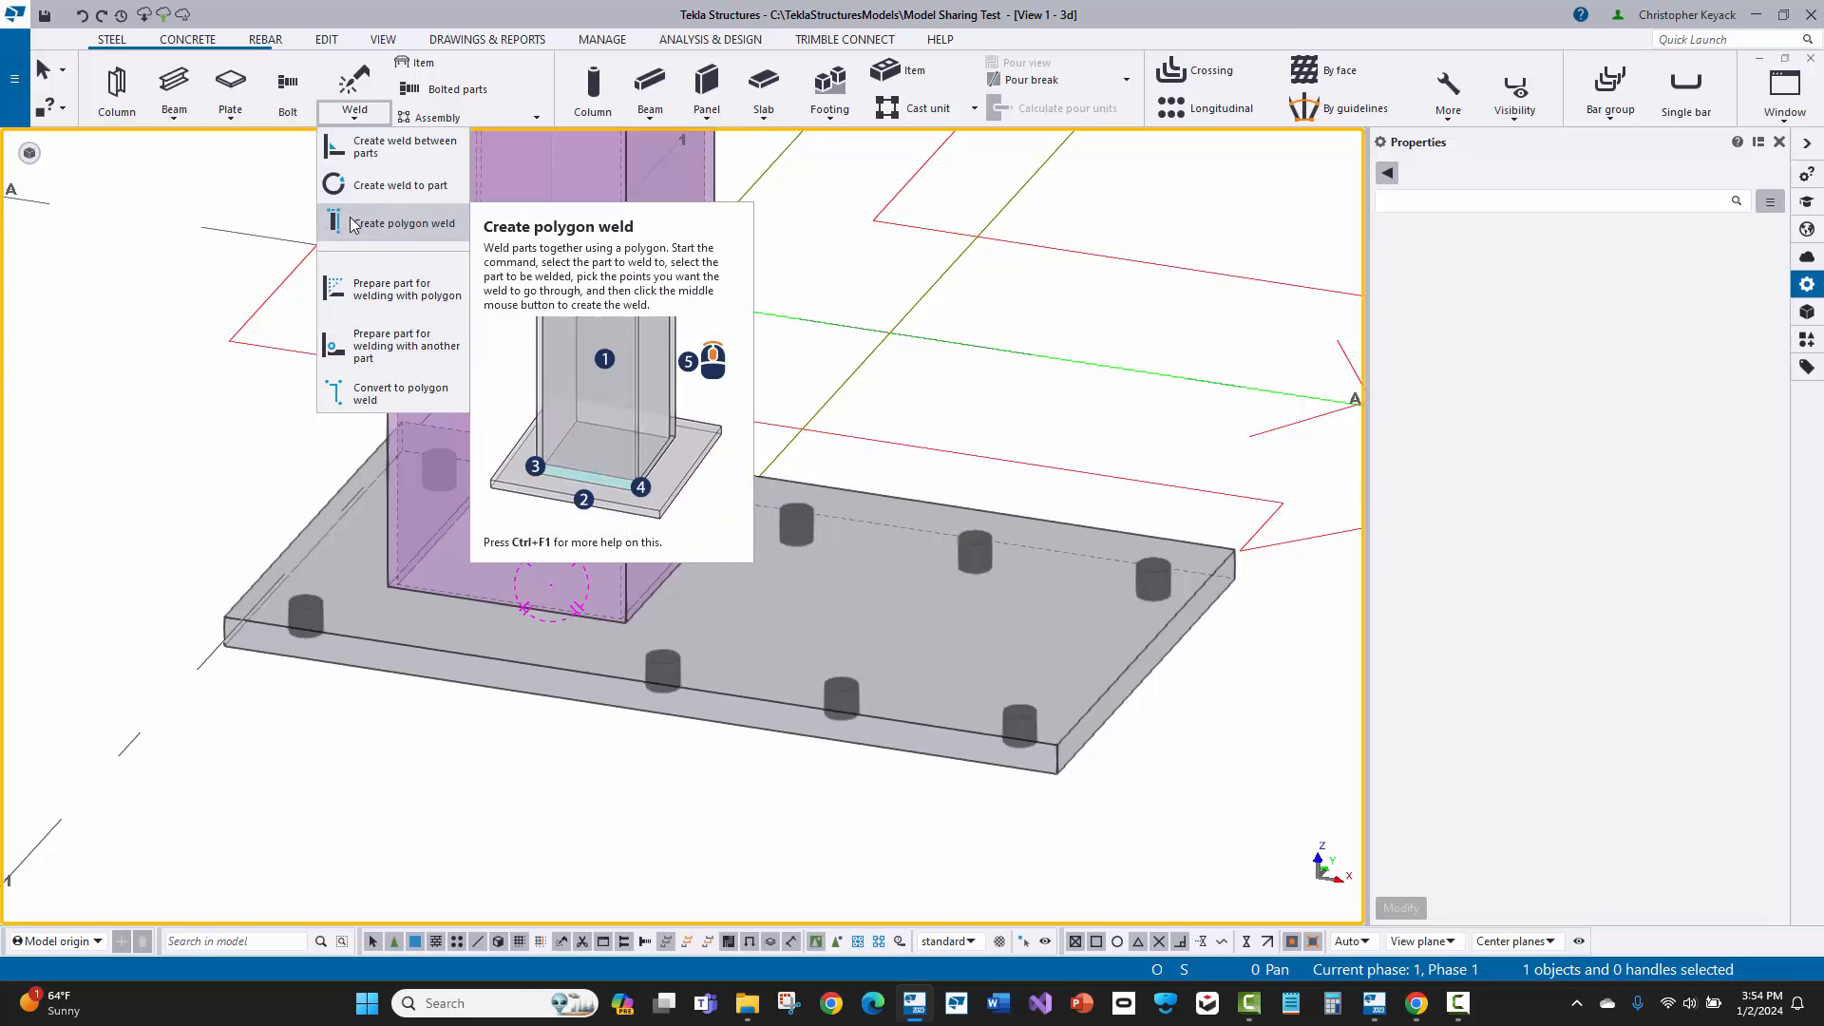
{"action": "left_click", "coordinate": [344, 113]}
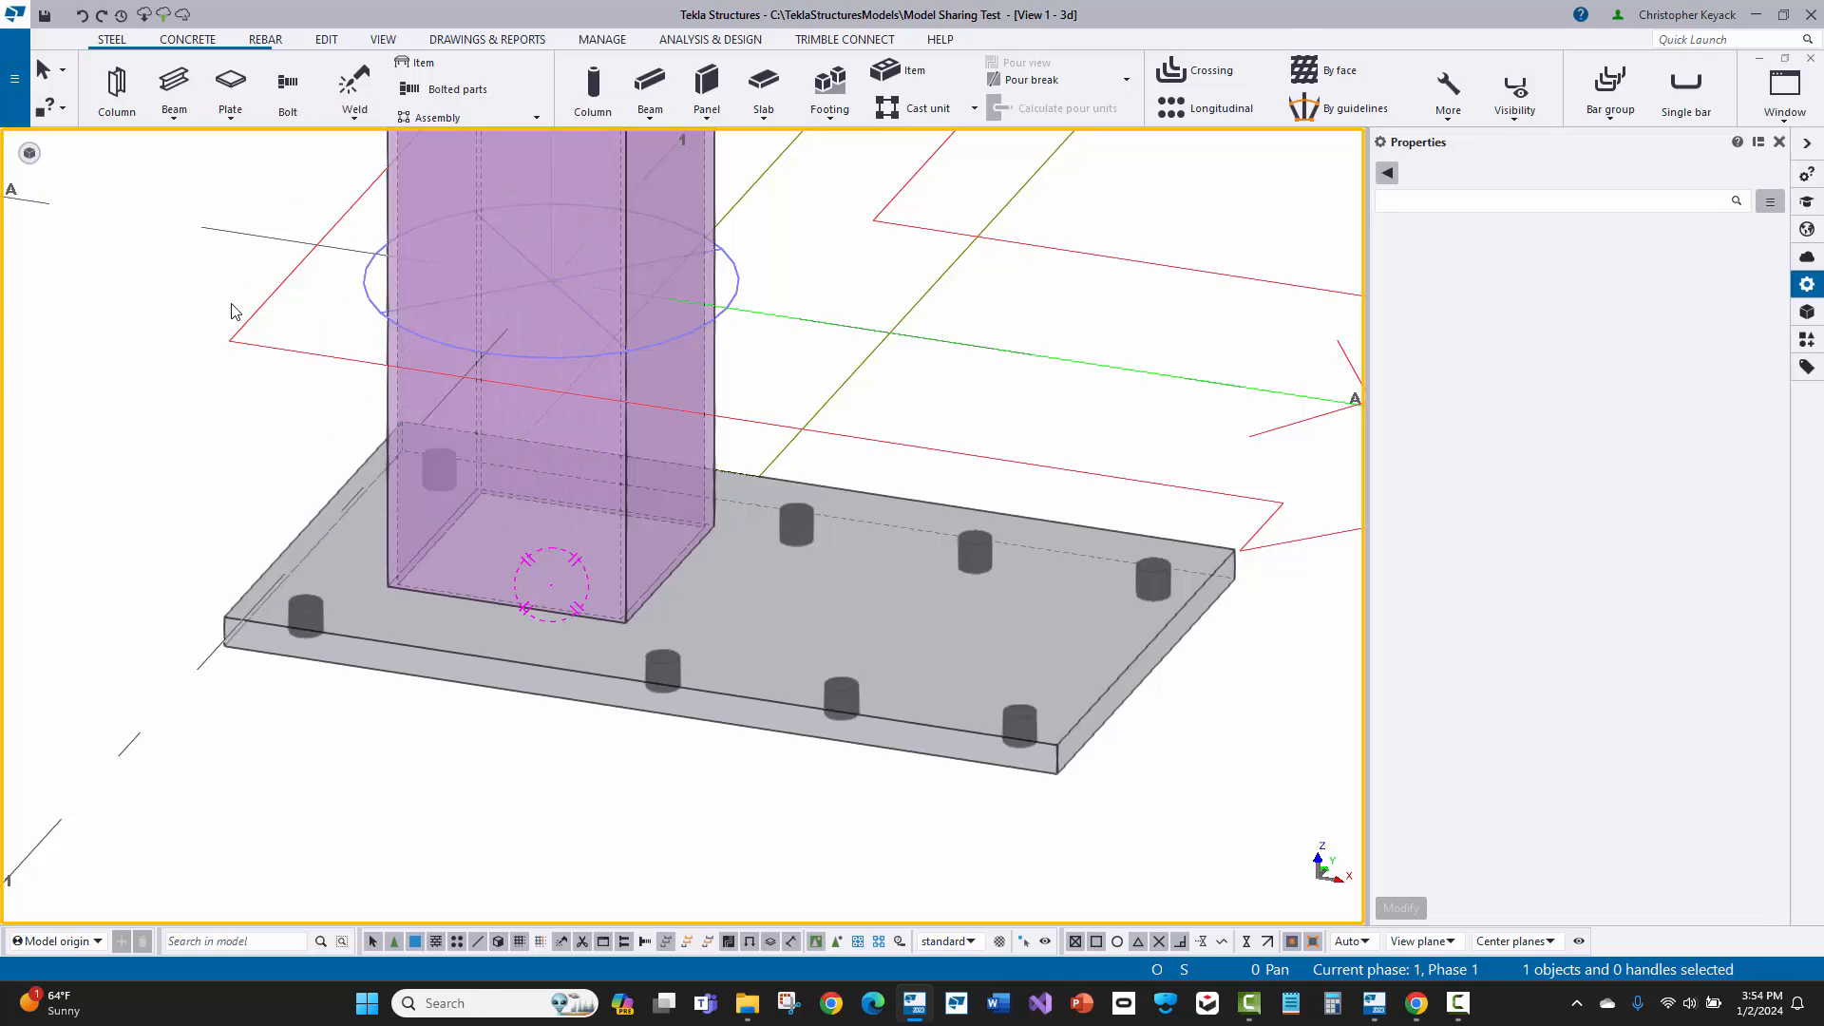
{"action": "left_click", "coordinate": [343, 87]}
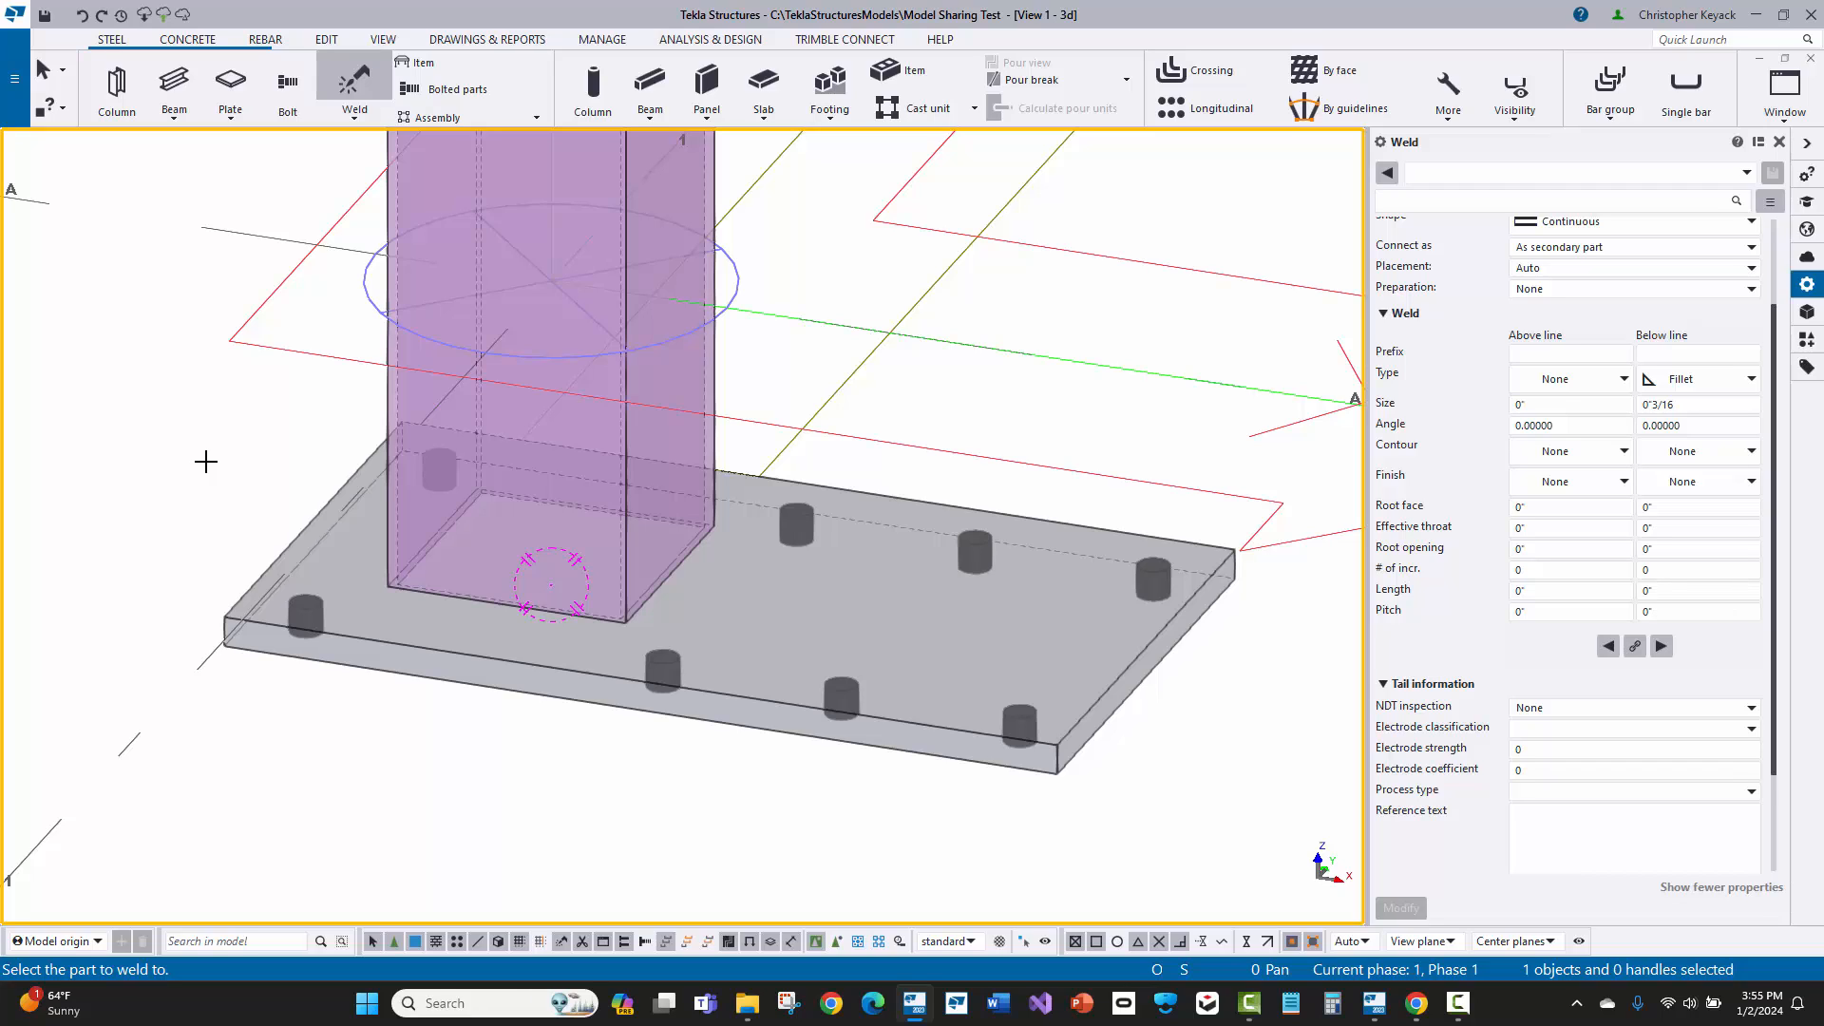
{"action": "left_click", "coordinate": [388, 180]}
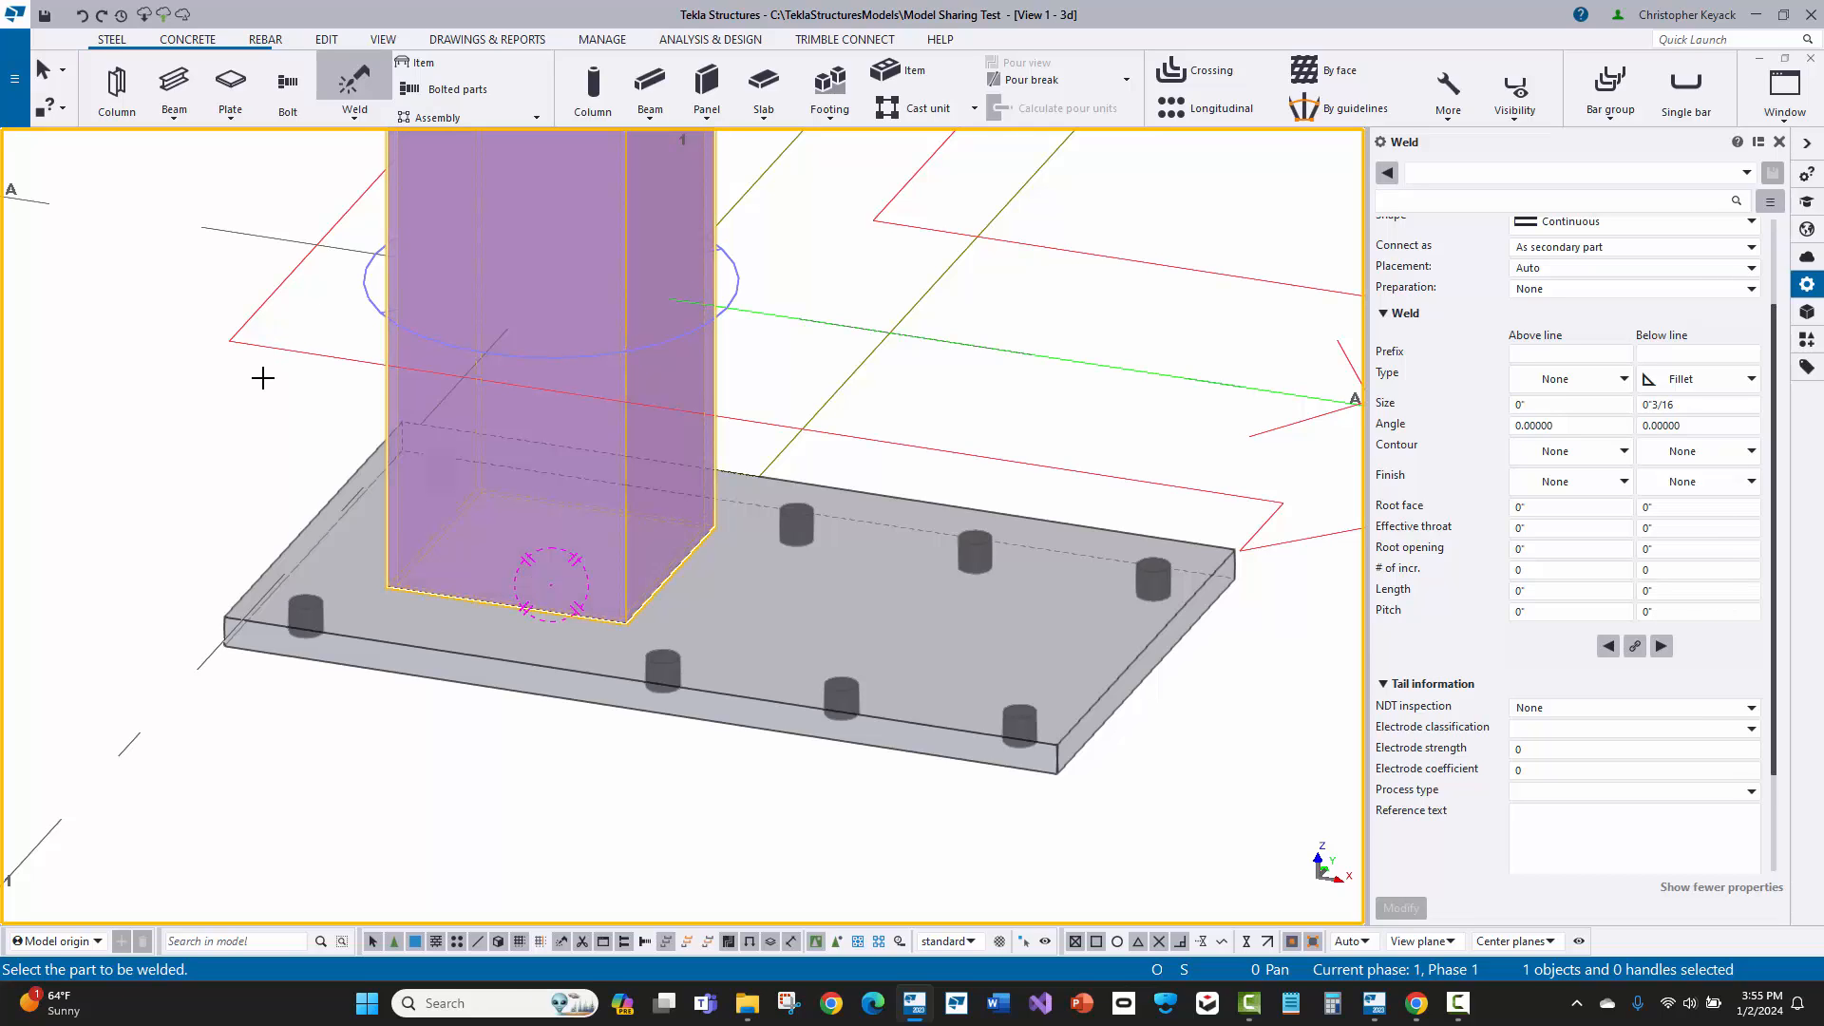
{"action": "left_click", "coordinate": [363, 628]}
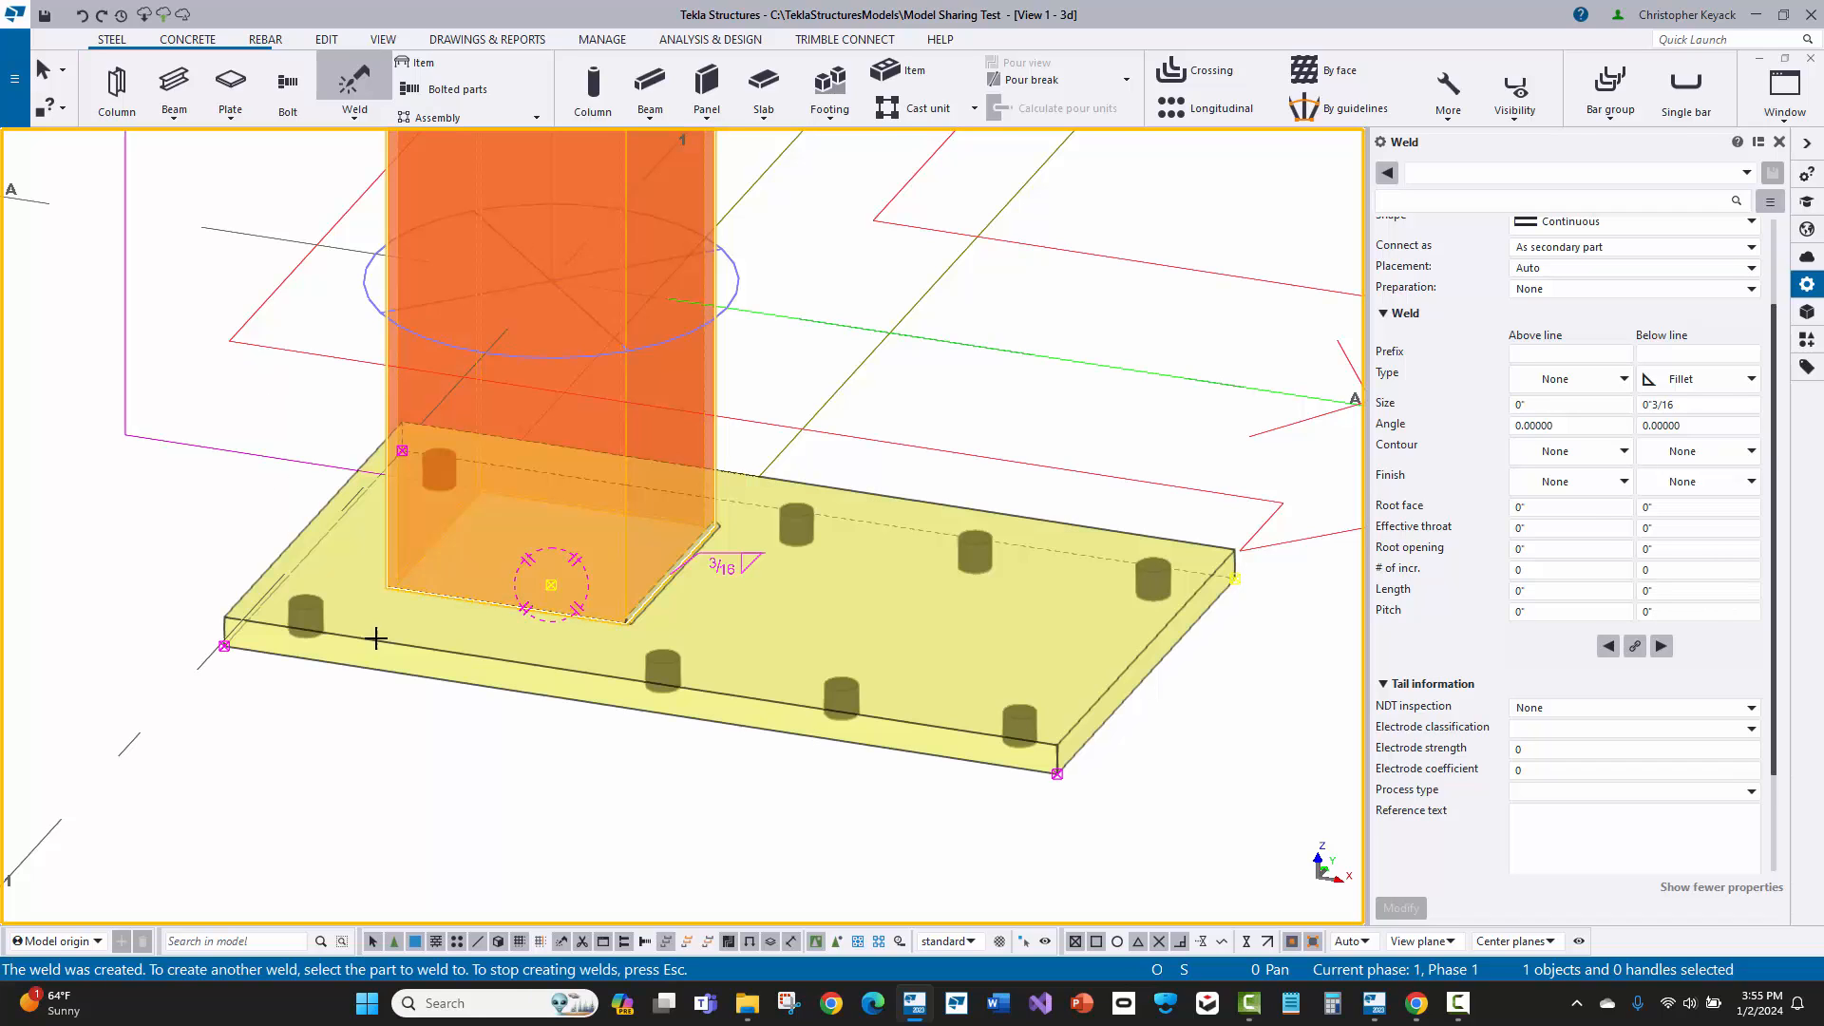
{"action": "right_click", "coordinate": [191, 476]}
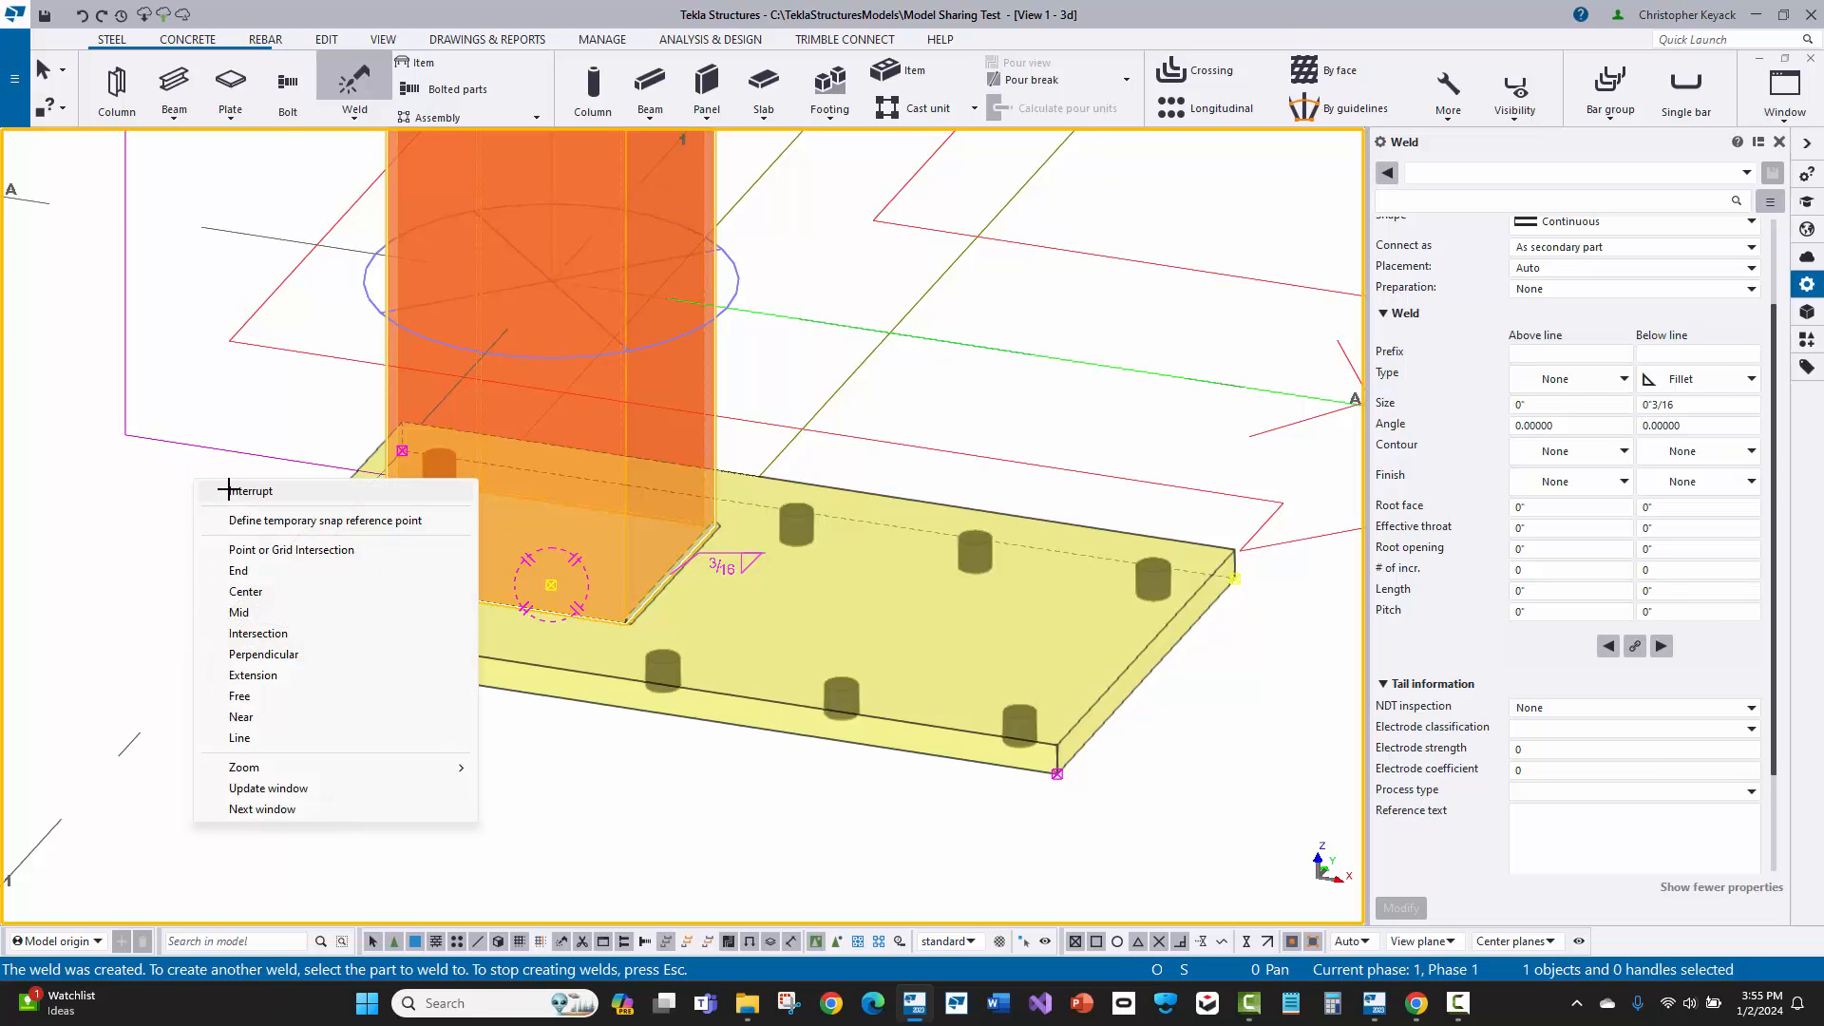
{"action": "left_click", "coordinate": [232, 488]}
Step: Select the weld between the column and base plate, examine it up close, and clear the selection
{"action": "left_click", "coordinate": [676, 579]}
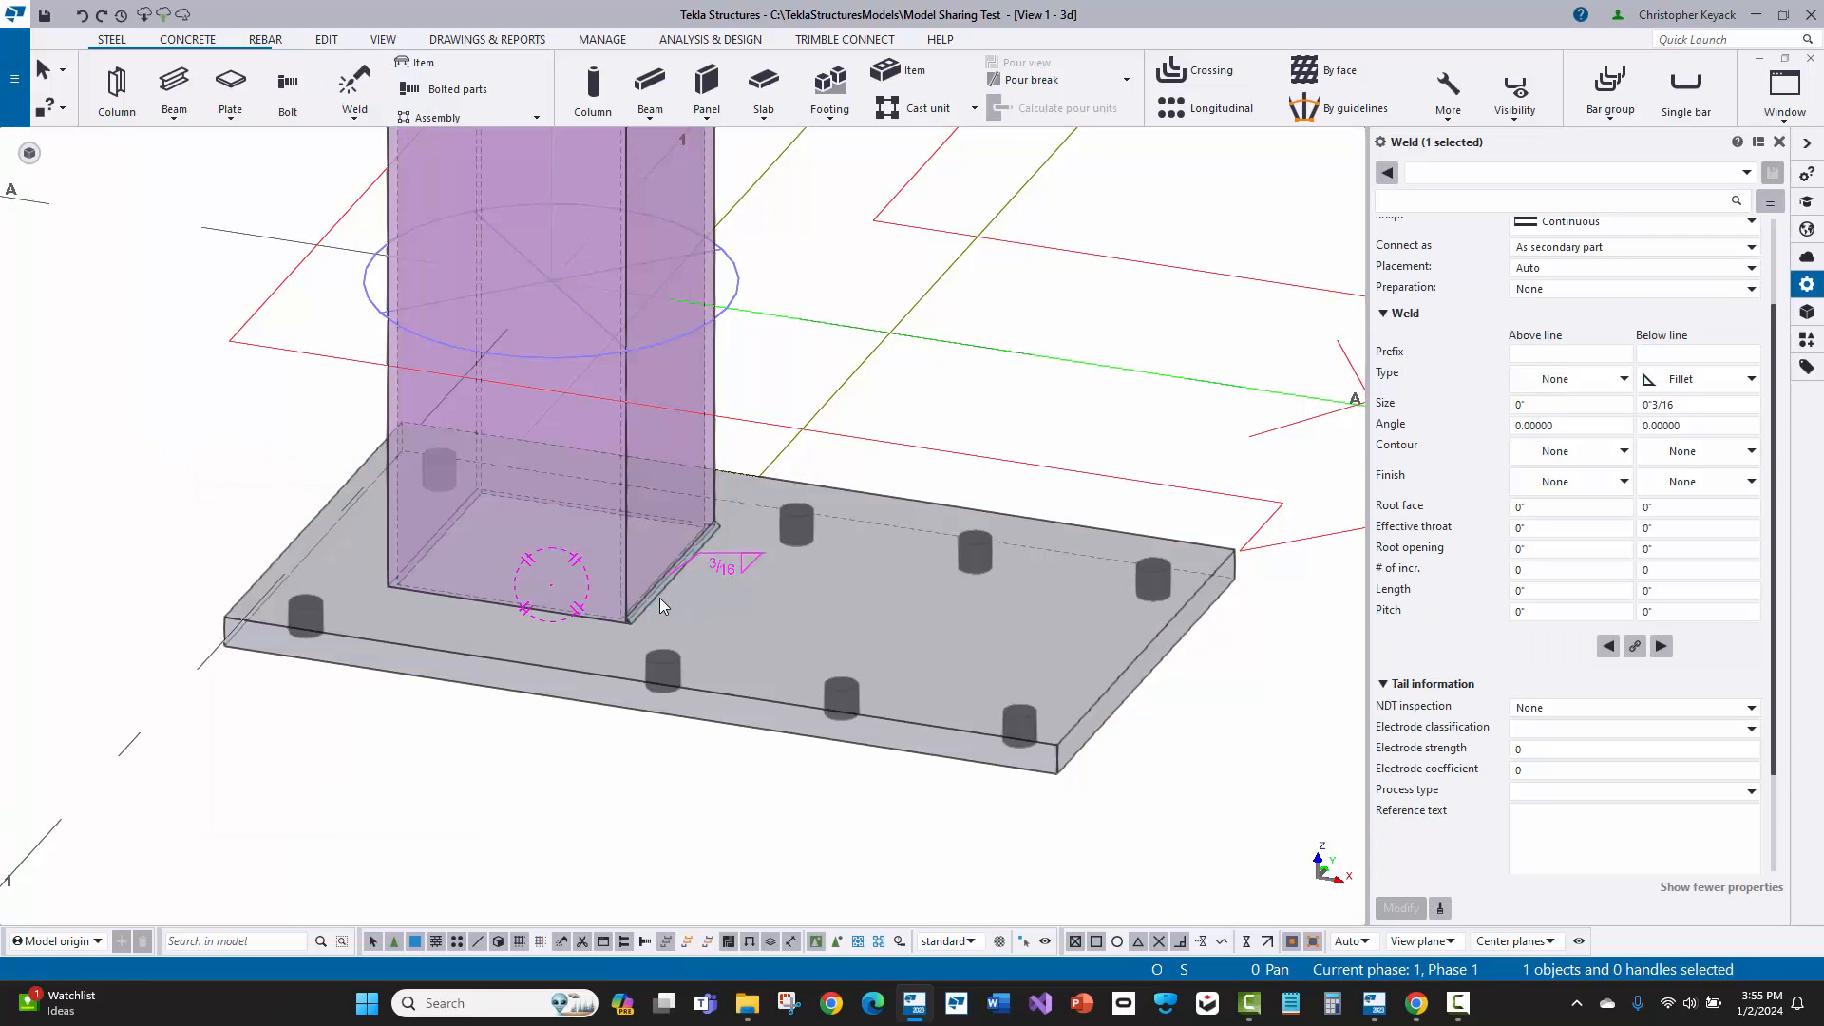
{"action": "scroll", "coordinate": [659, 600], "scroll_direction": "up", "scroll_amount": 3}
{"action": "scroll", "coordinate": [670, 583], "scroll_direction": "down", "scroll_amount": 2}
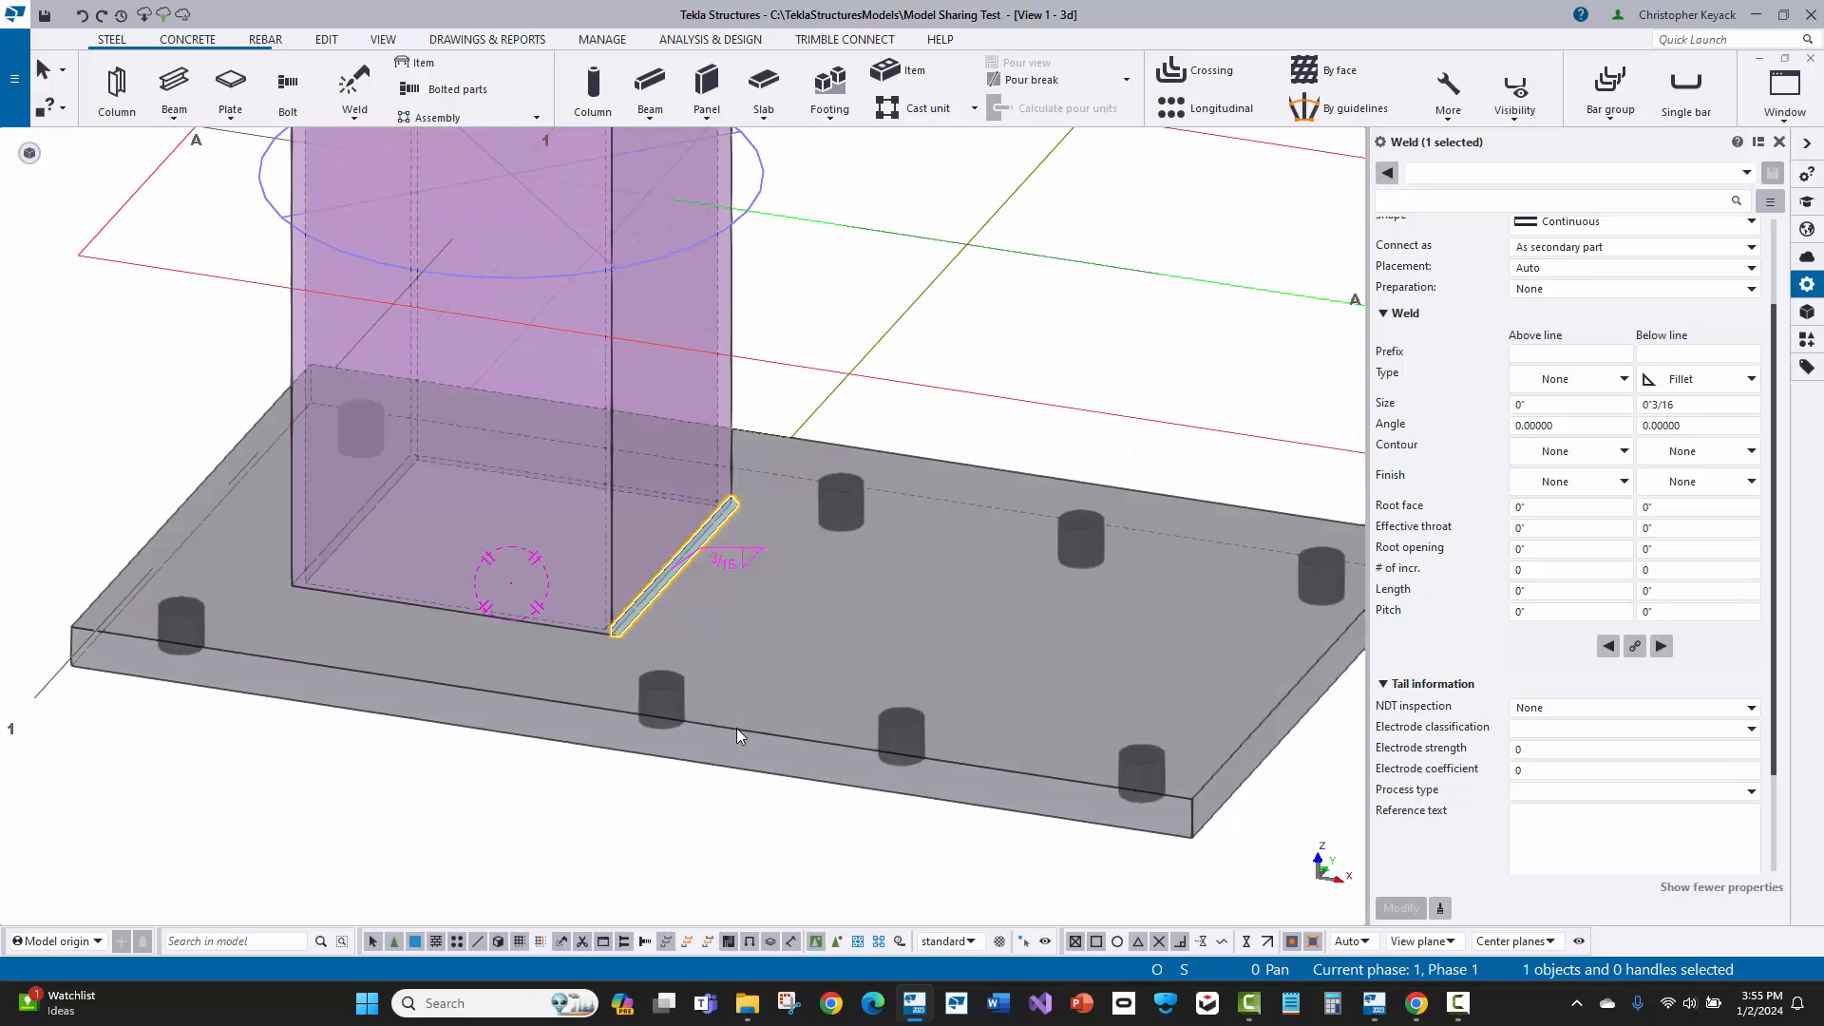
{"action": "left_click", "coordinate": [772, 297]}
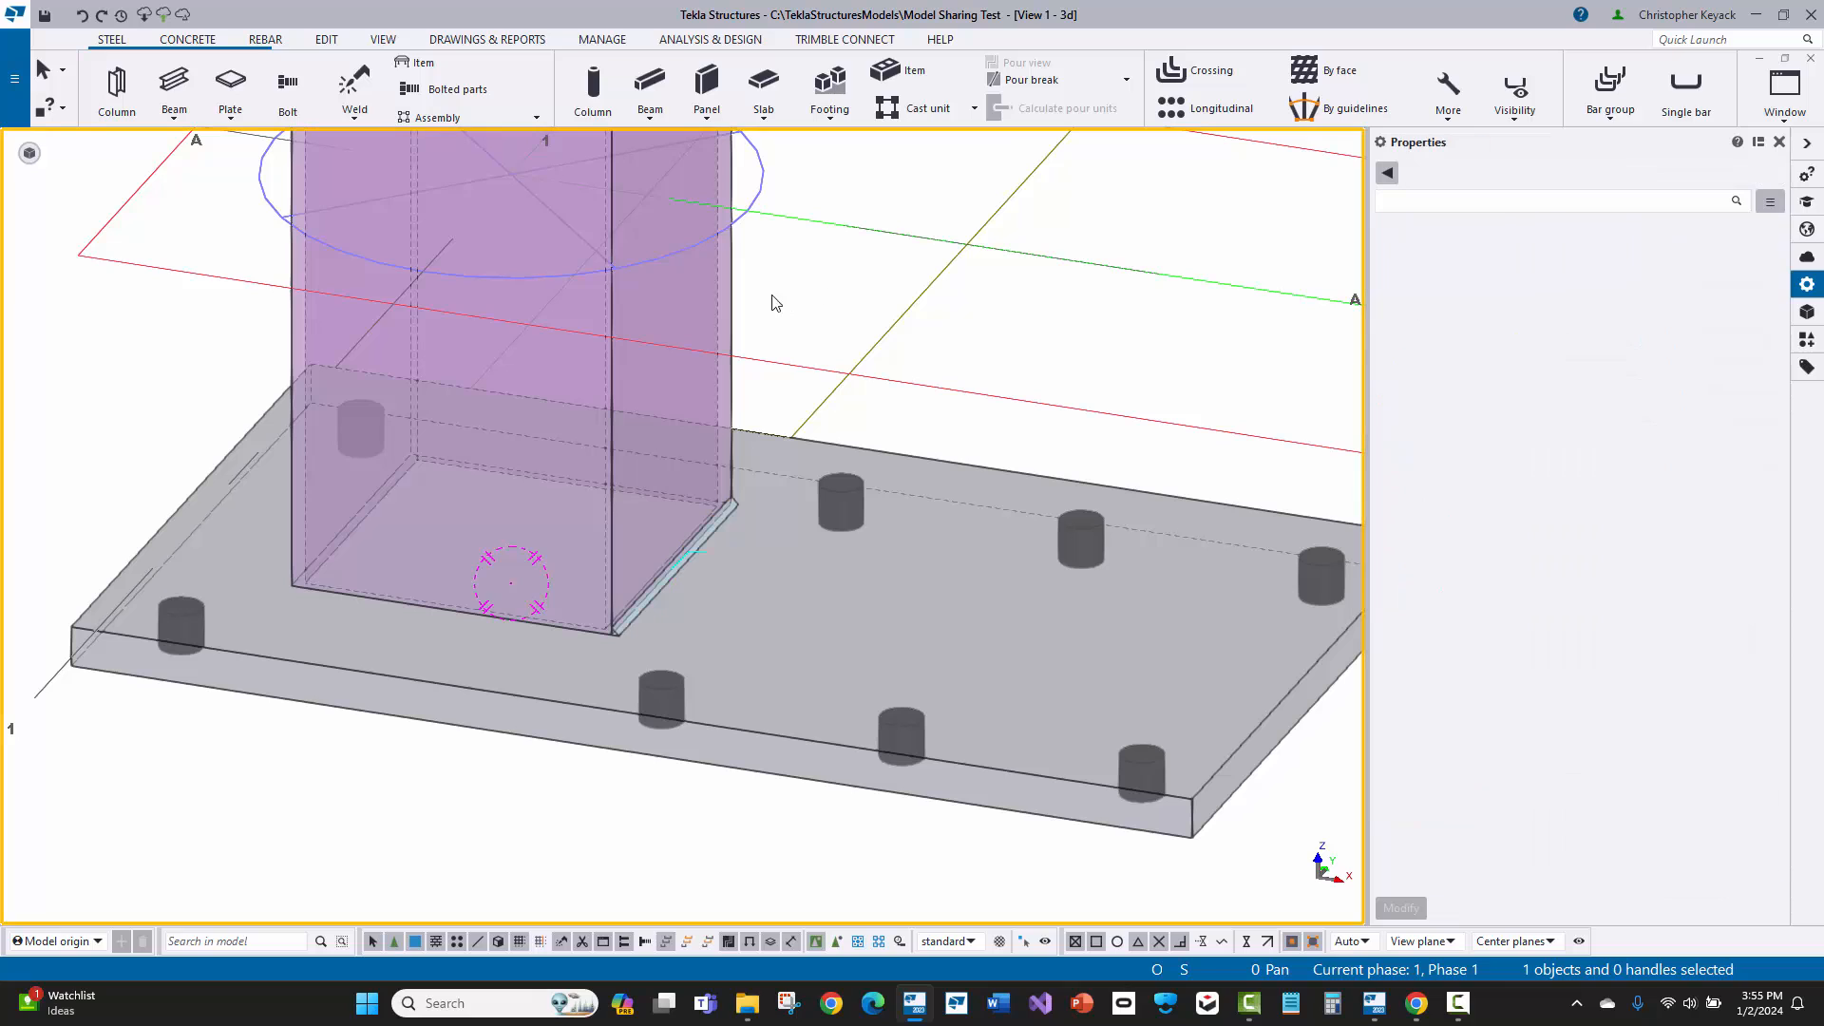
Step: Inquire the column's assembly information to check which parts it includes, keeping the welded parts in view
{"action": "left_click", "coordinate": [733, 315]}
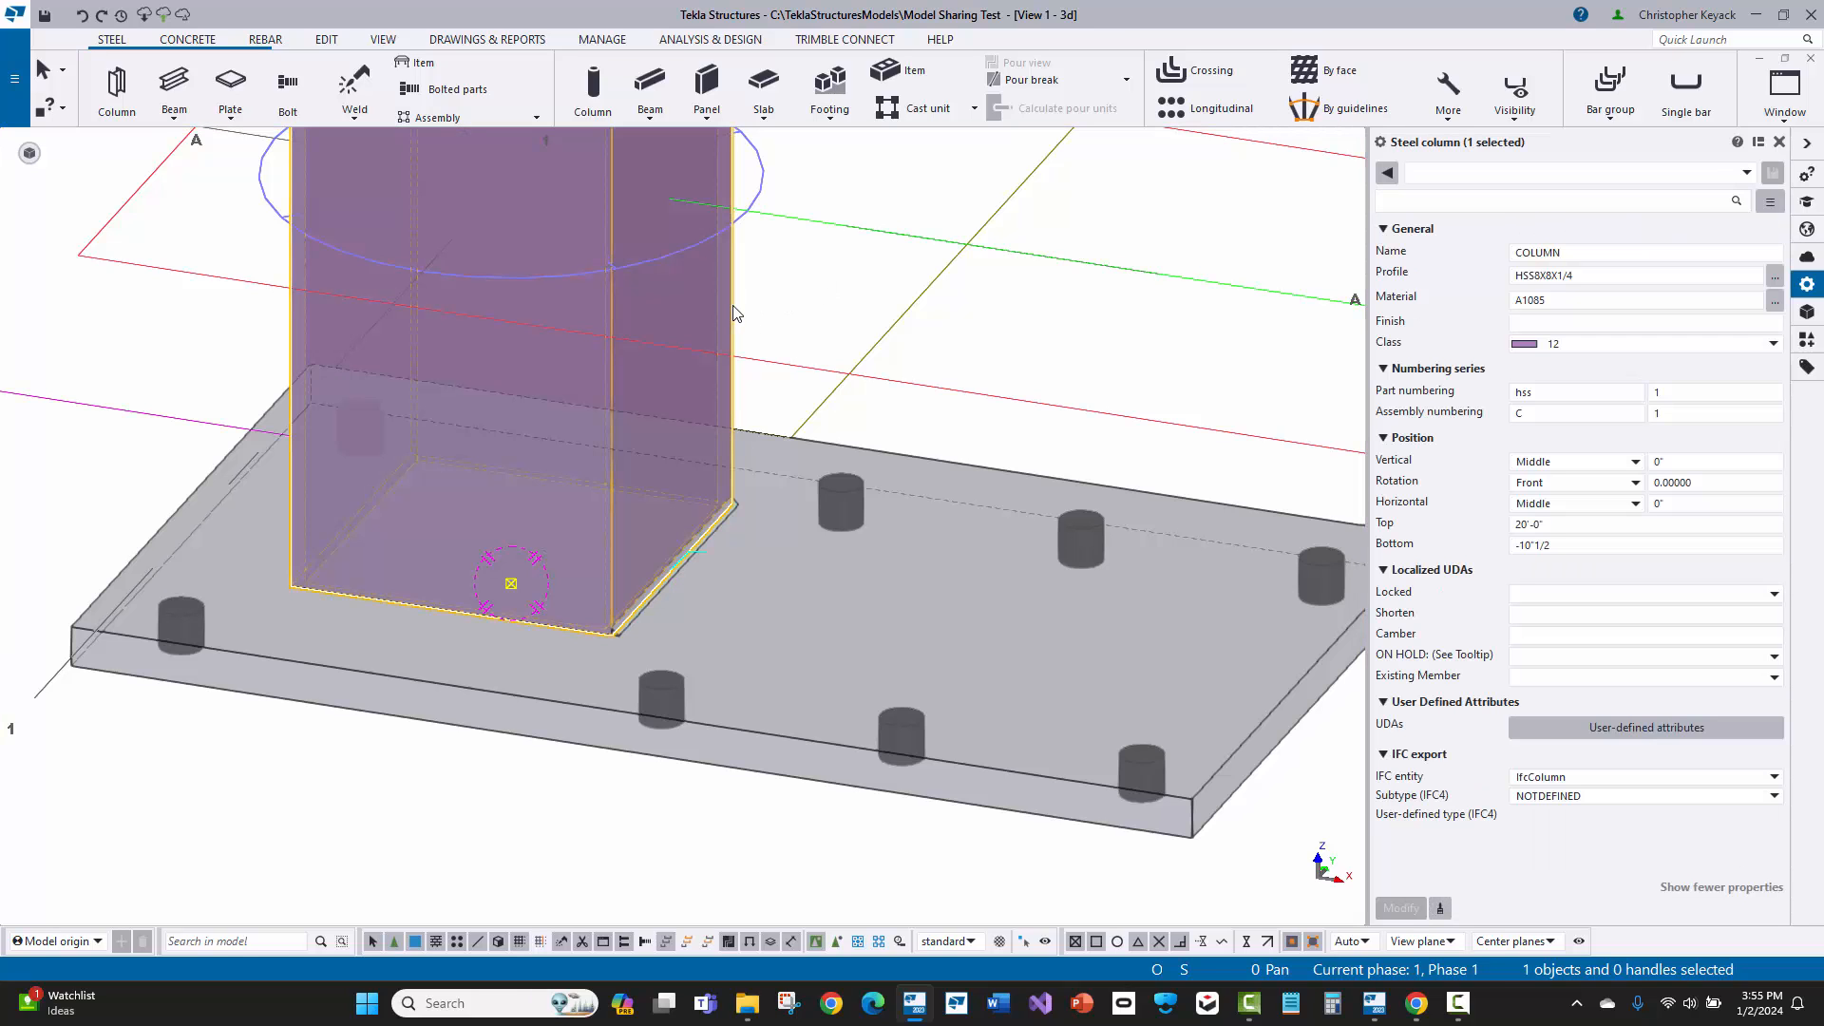
{"action": "right_click", "coordinate": [734, 314]}
{"action": "mouse_move", "coordinate": [836, 390]}
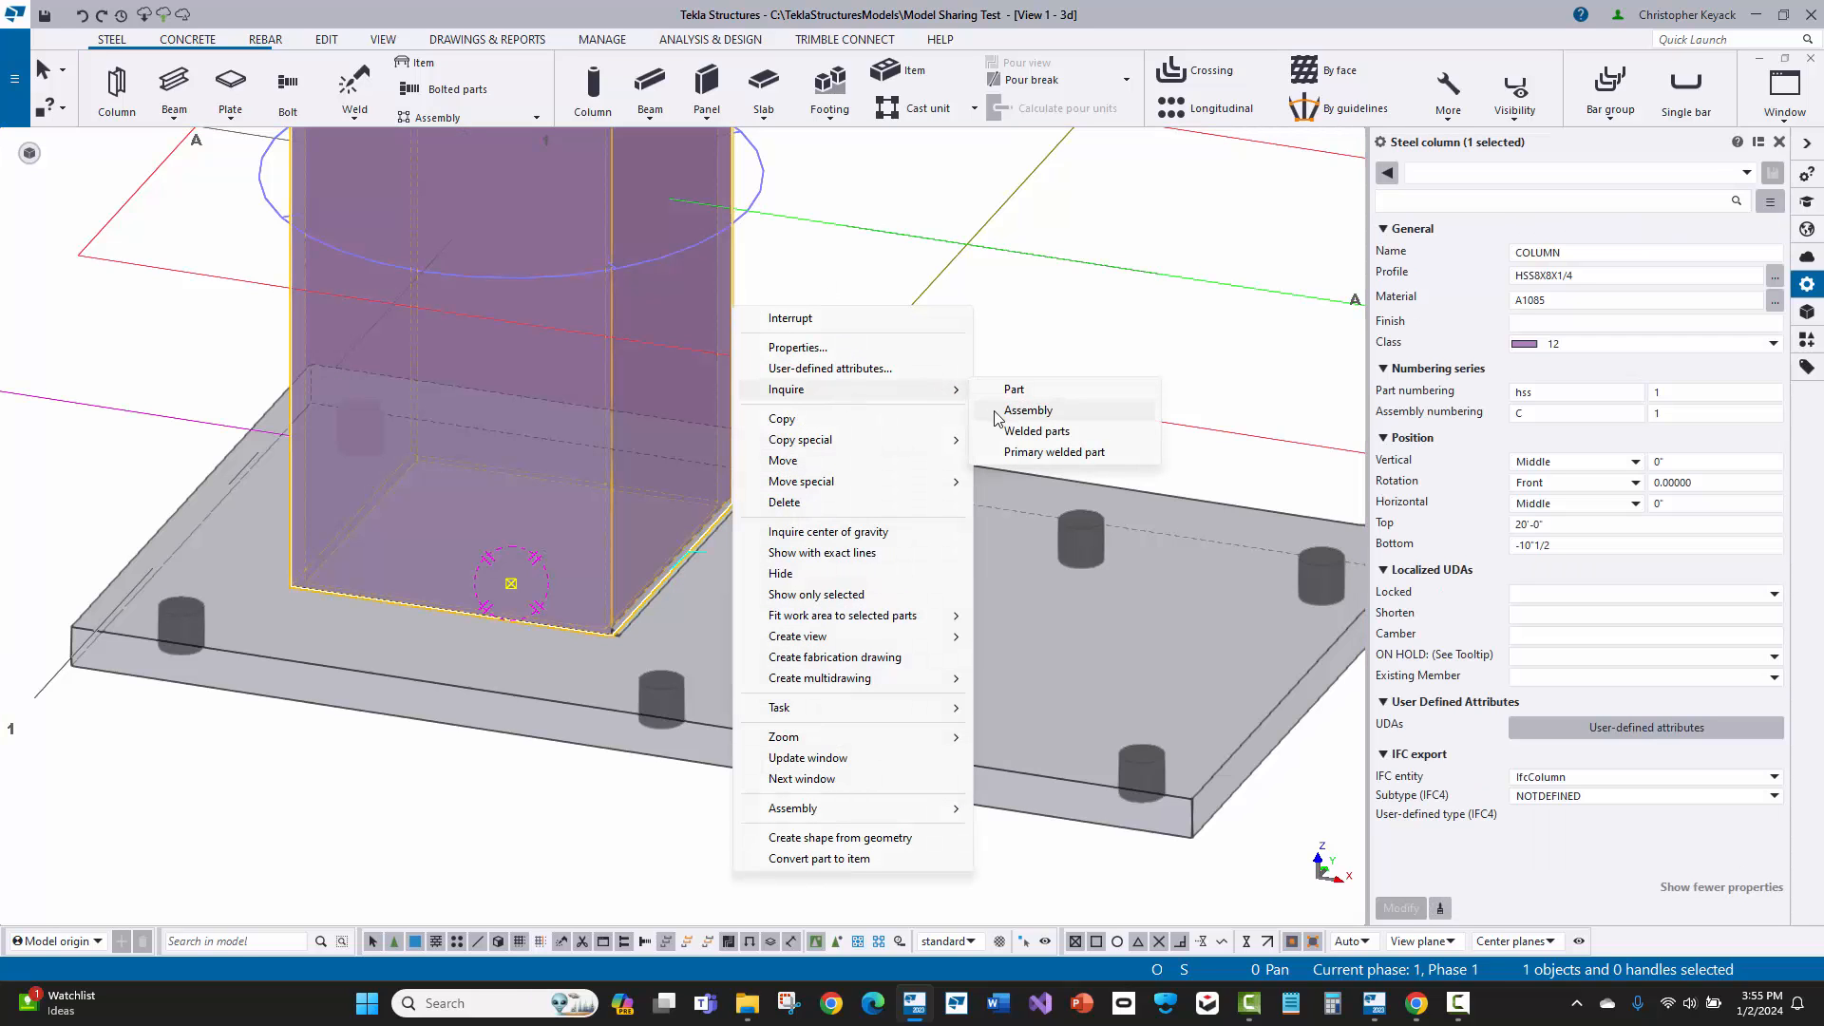
{"action": "left_click", "coordinate": [997, 416]}
{"action": "left_click_drag", "start_coordinate": [750, 371], "coordinate": [771, 642]}
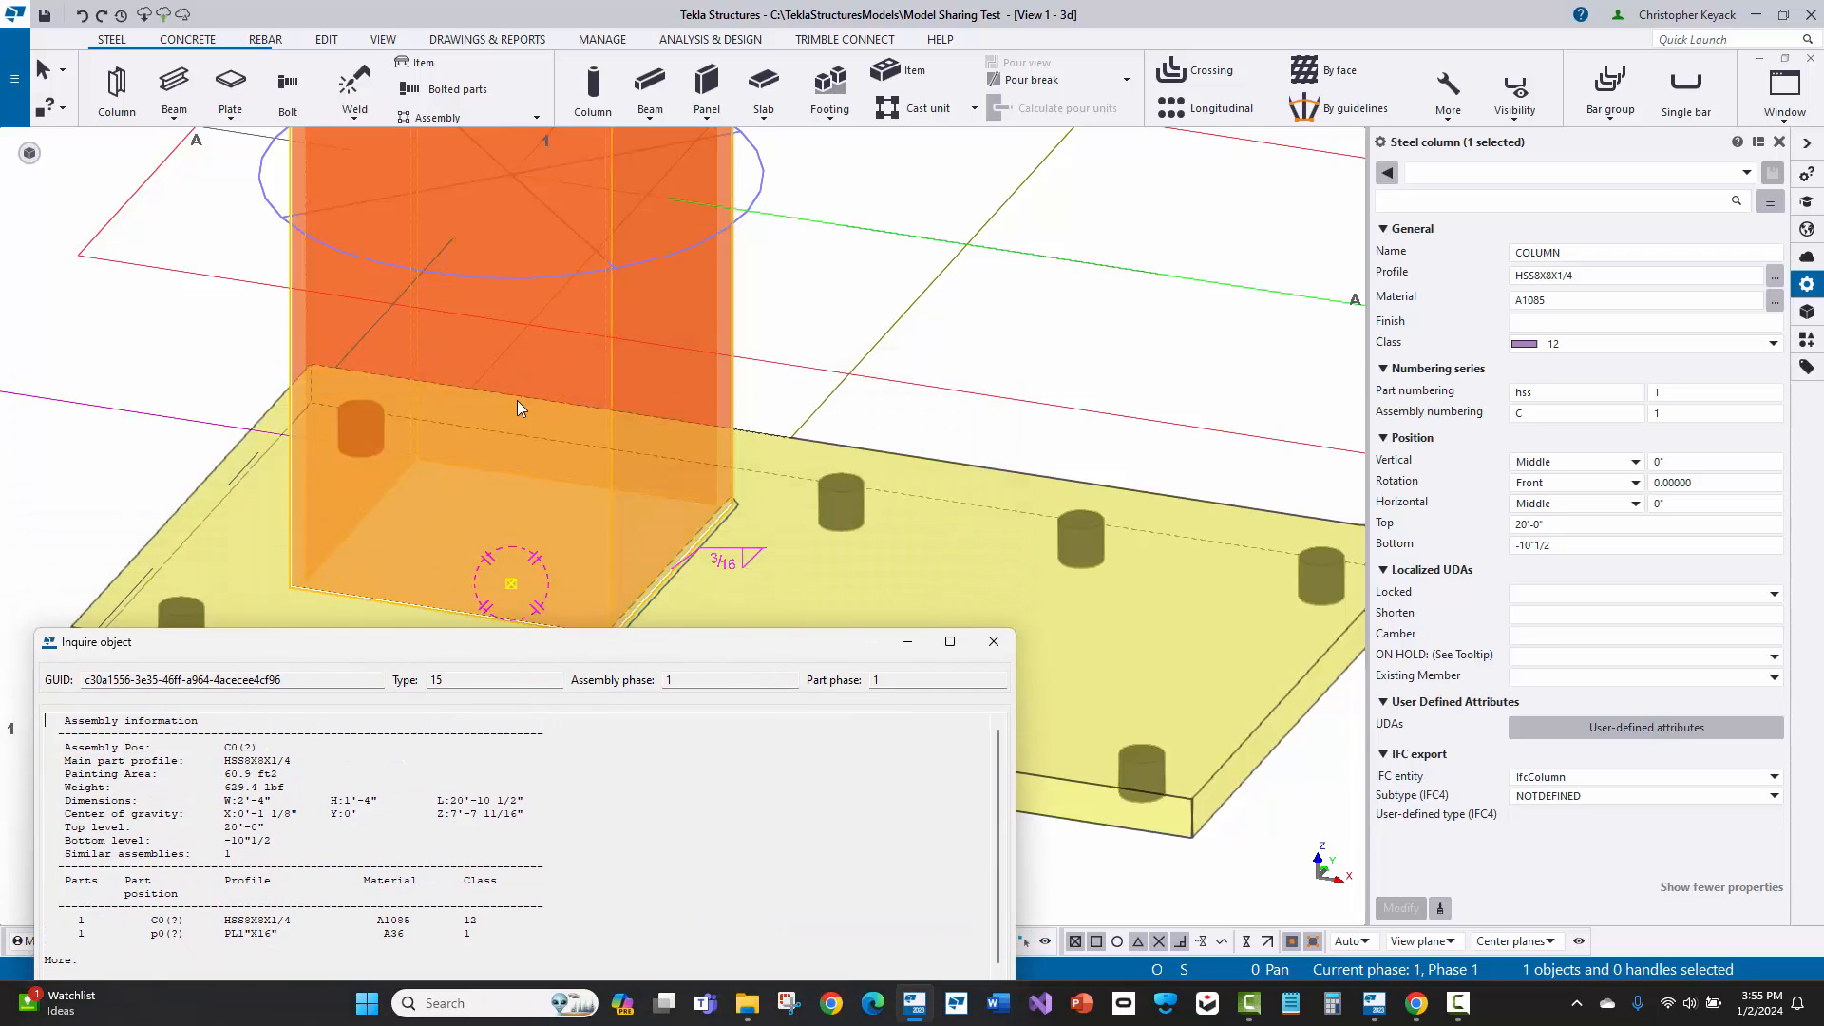
Step: Close the column's assembly information report
{"action": "scroll", "coordinate": [519, 406], "scroll_direction": "down", "scroll_amount": 5}
{"action": "middle_click_drag", "start_coordinate": [736, 276], "coordinate": [803, 330]}
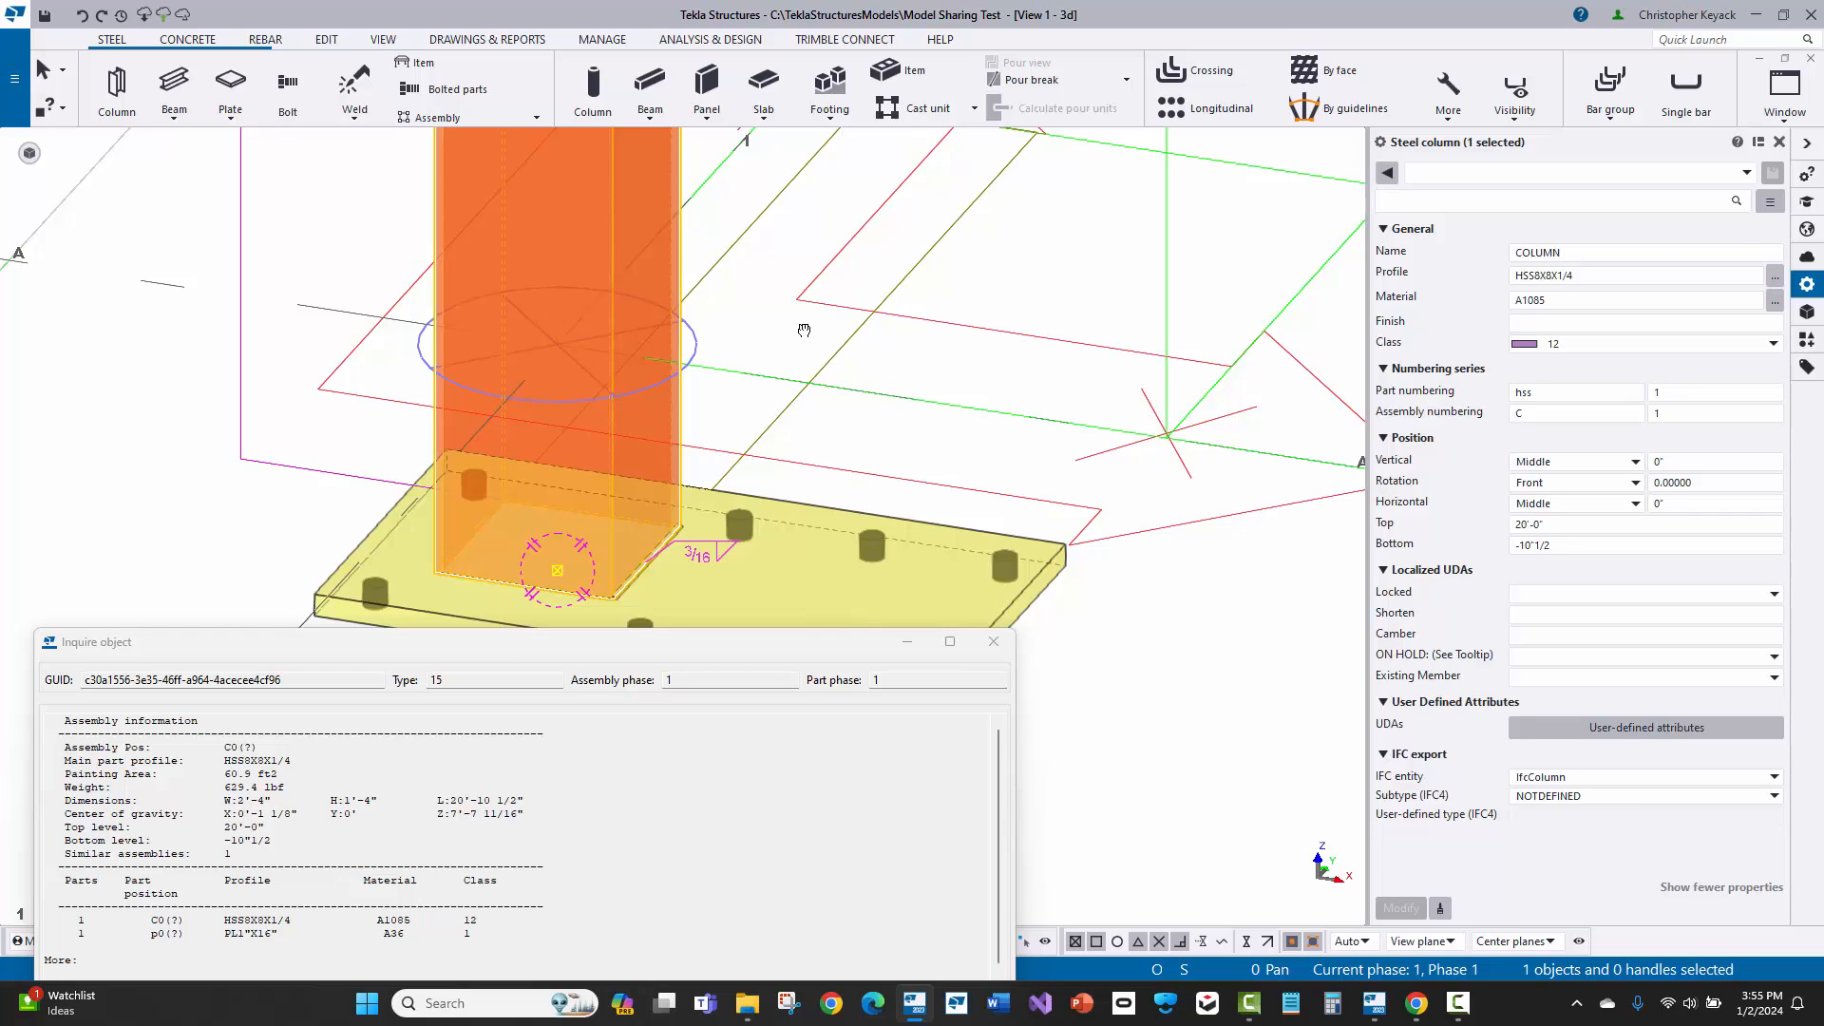
{"action": "left_click", "coordinate": [992, 642]}
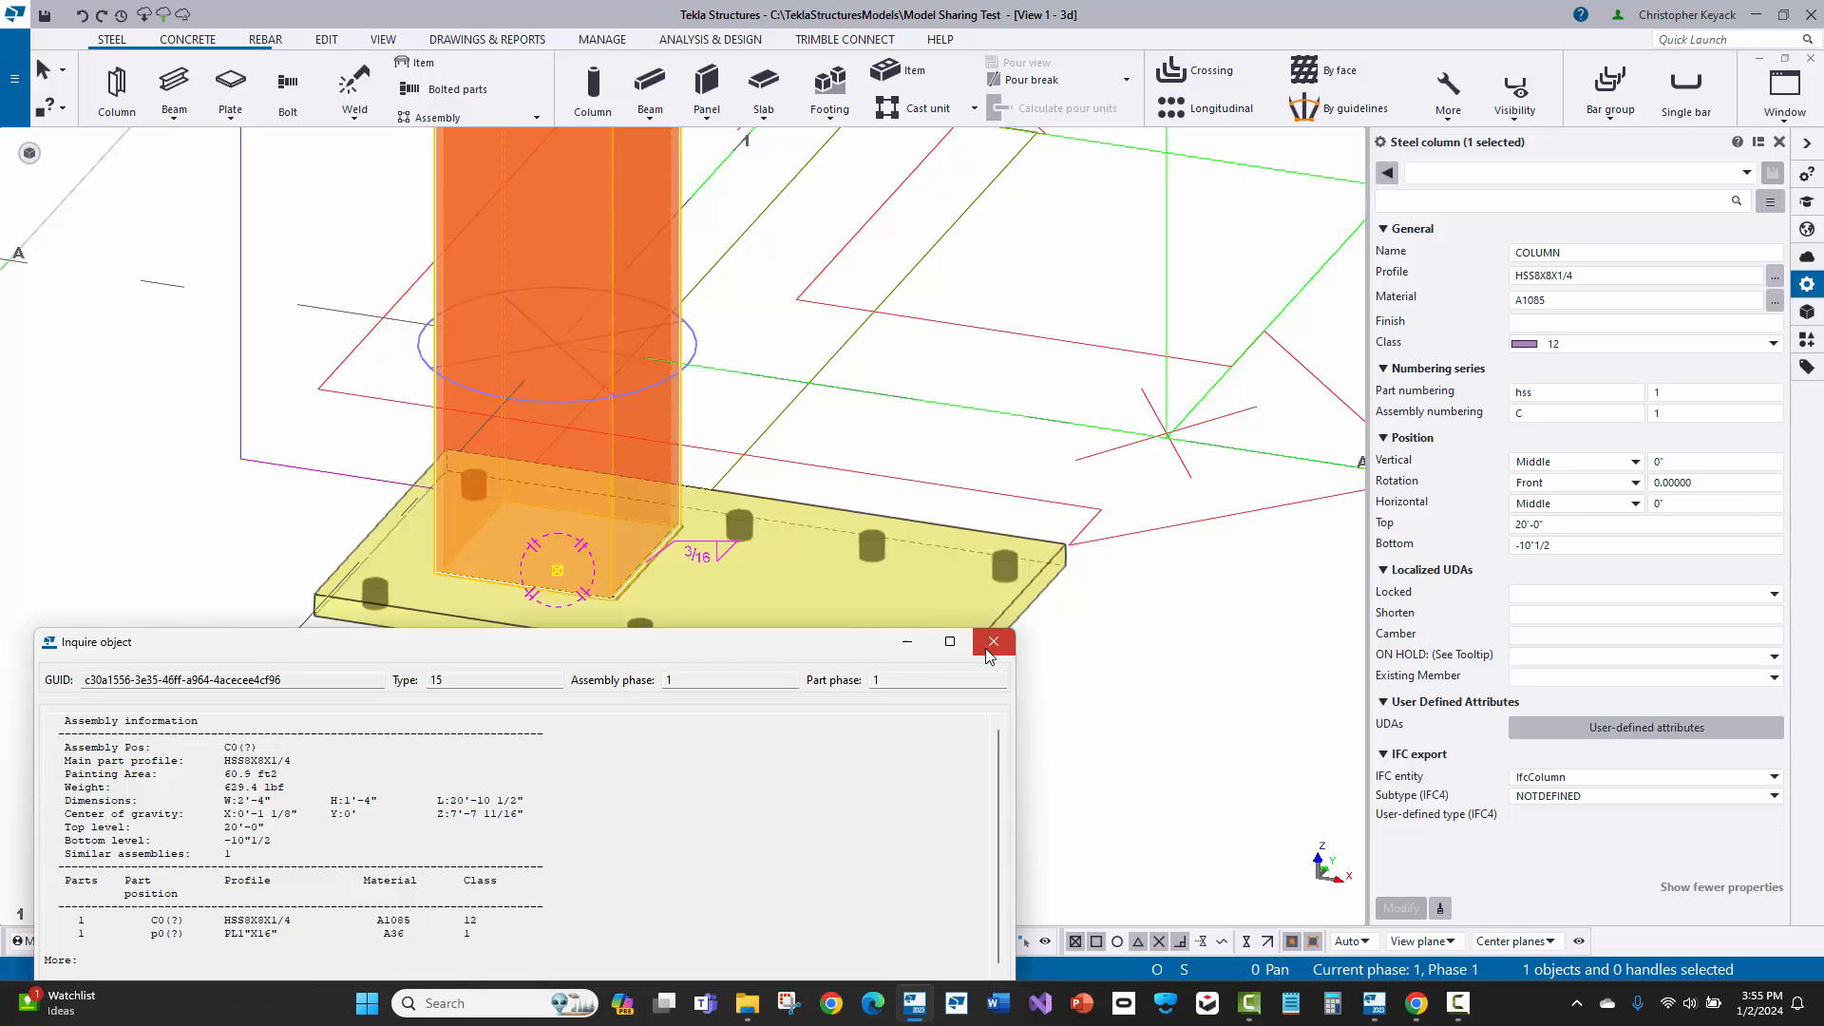
Step: Set the column as the new main part of its assembly
{"action": "scroll", "coordinate": [676, 560], "scroll_direction": "up", "scroll_amount": 2}
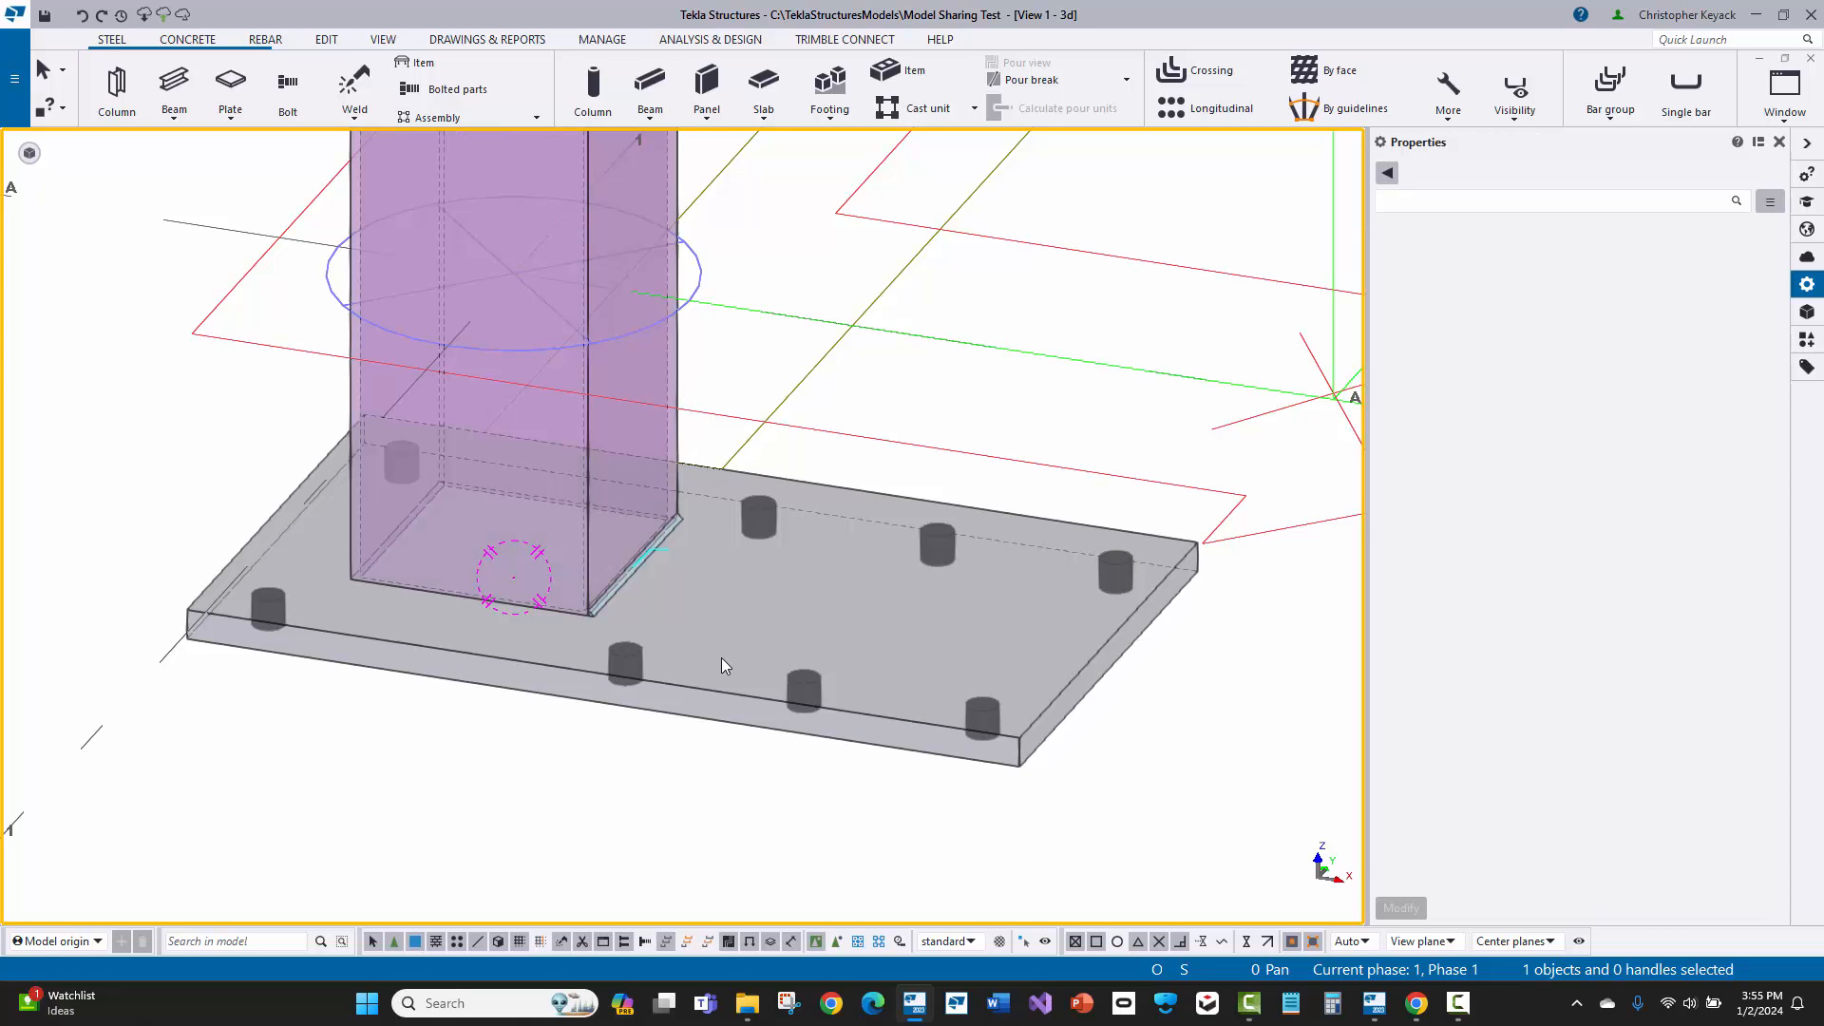
{"action": "left_click", "coordinate": [675, 349]}
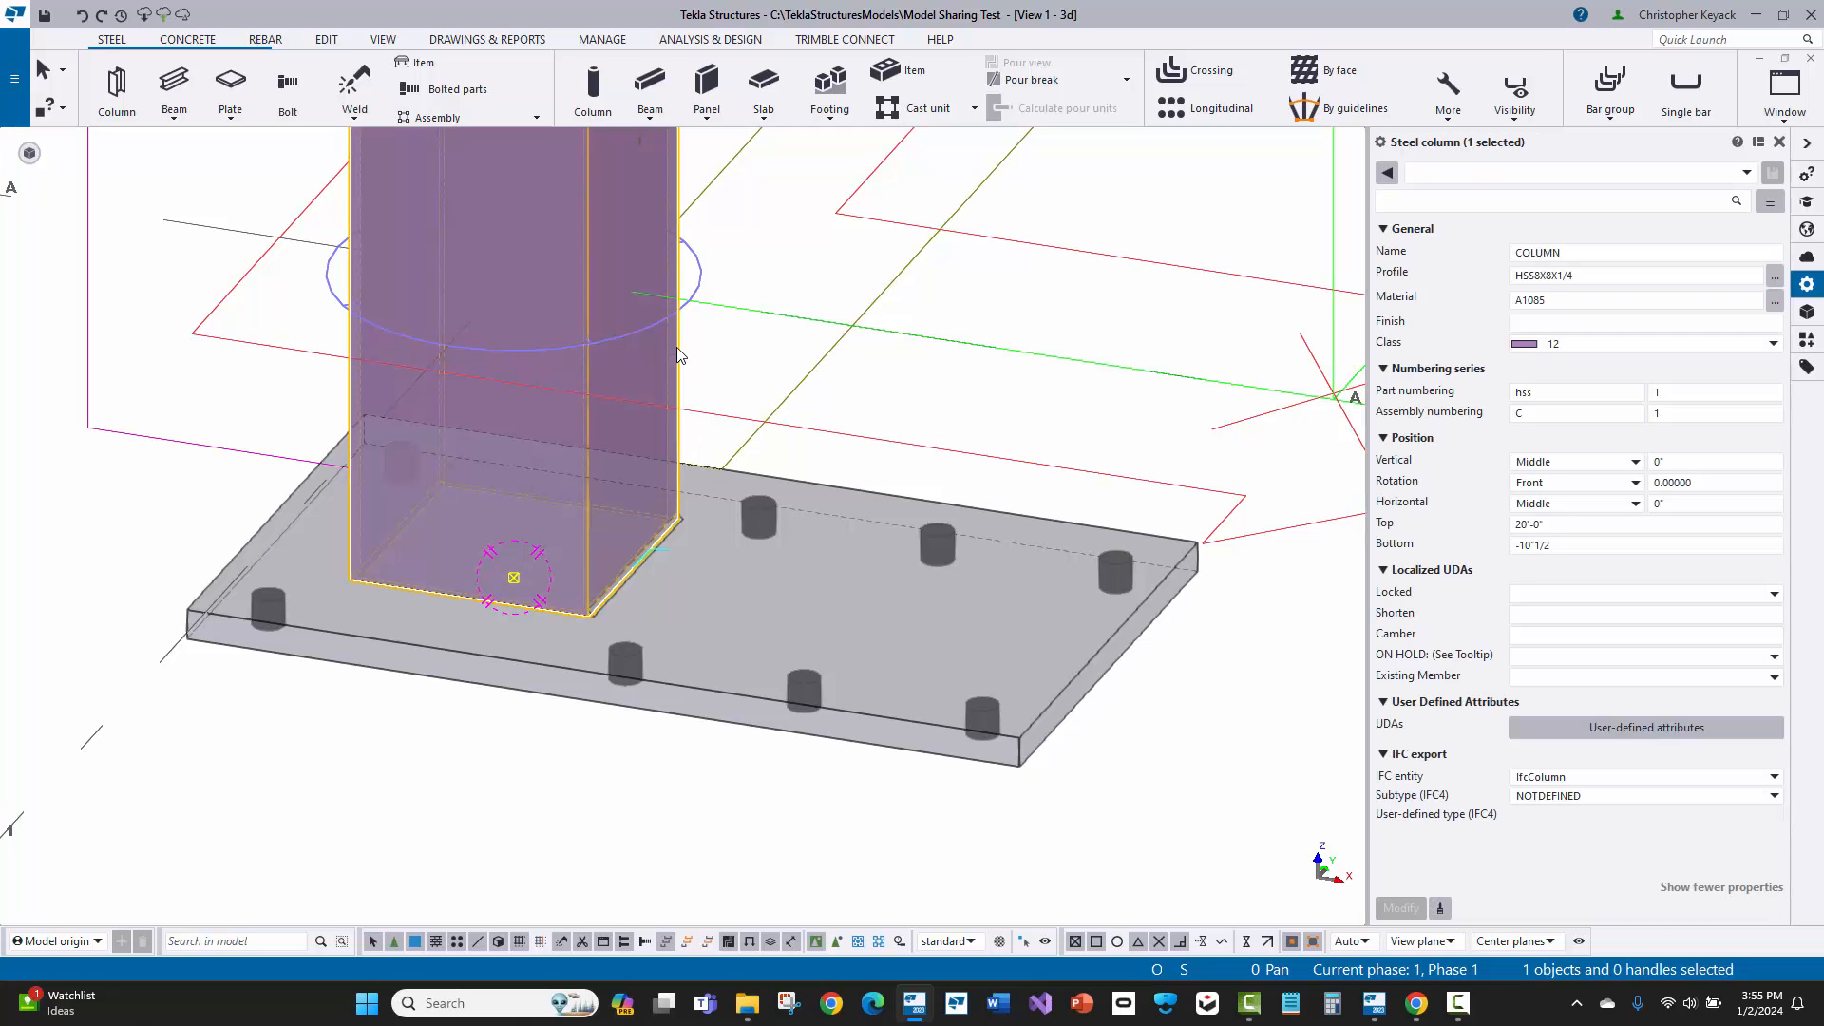
{"action": "right_click", "coordinate": [676, 349]}
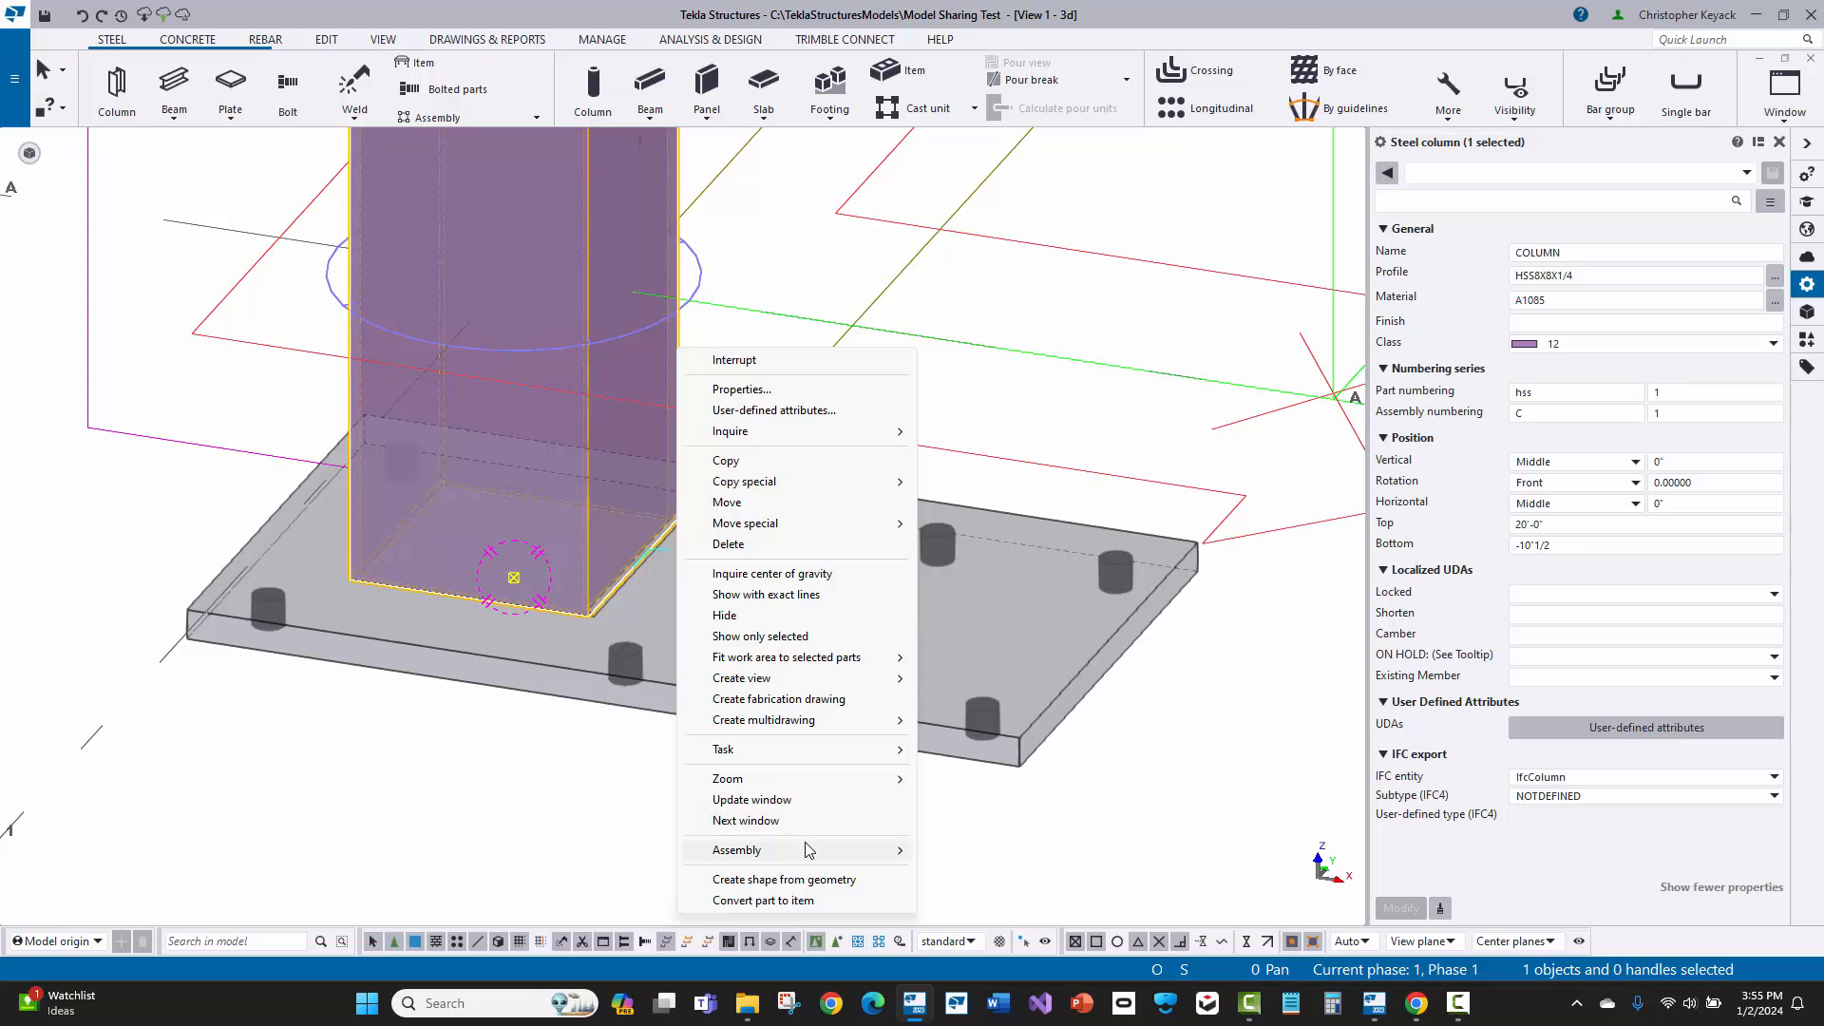
{"action": "mouse_move", "coordinate": [798, 850]}
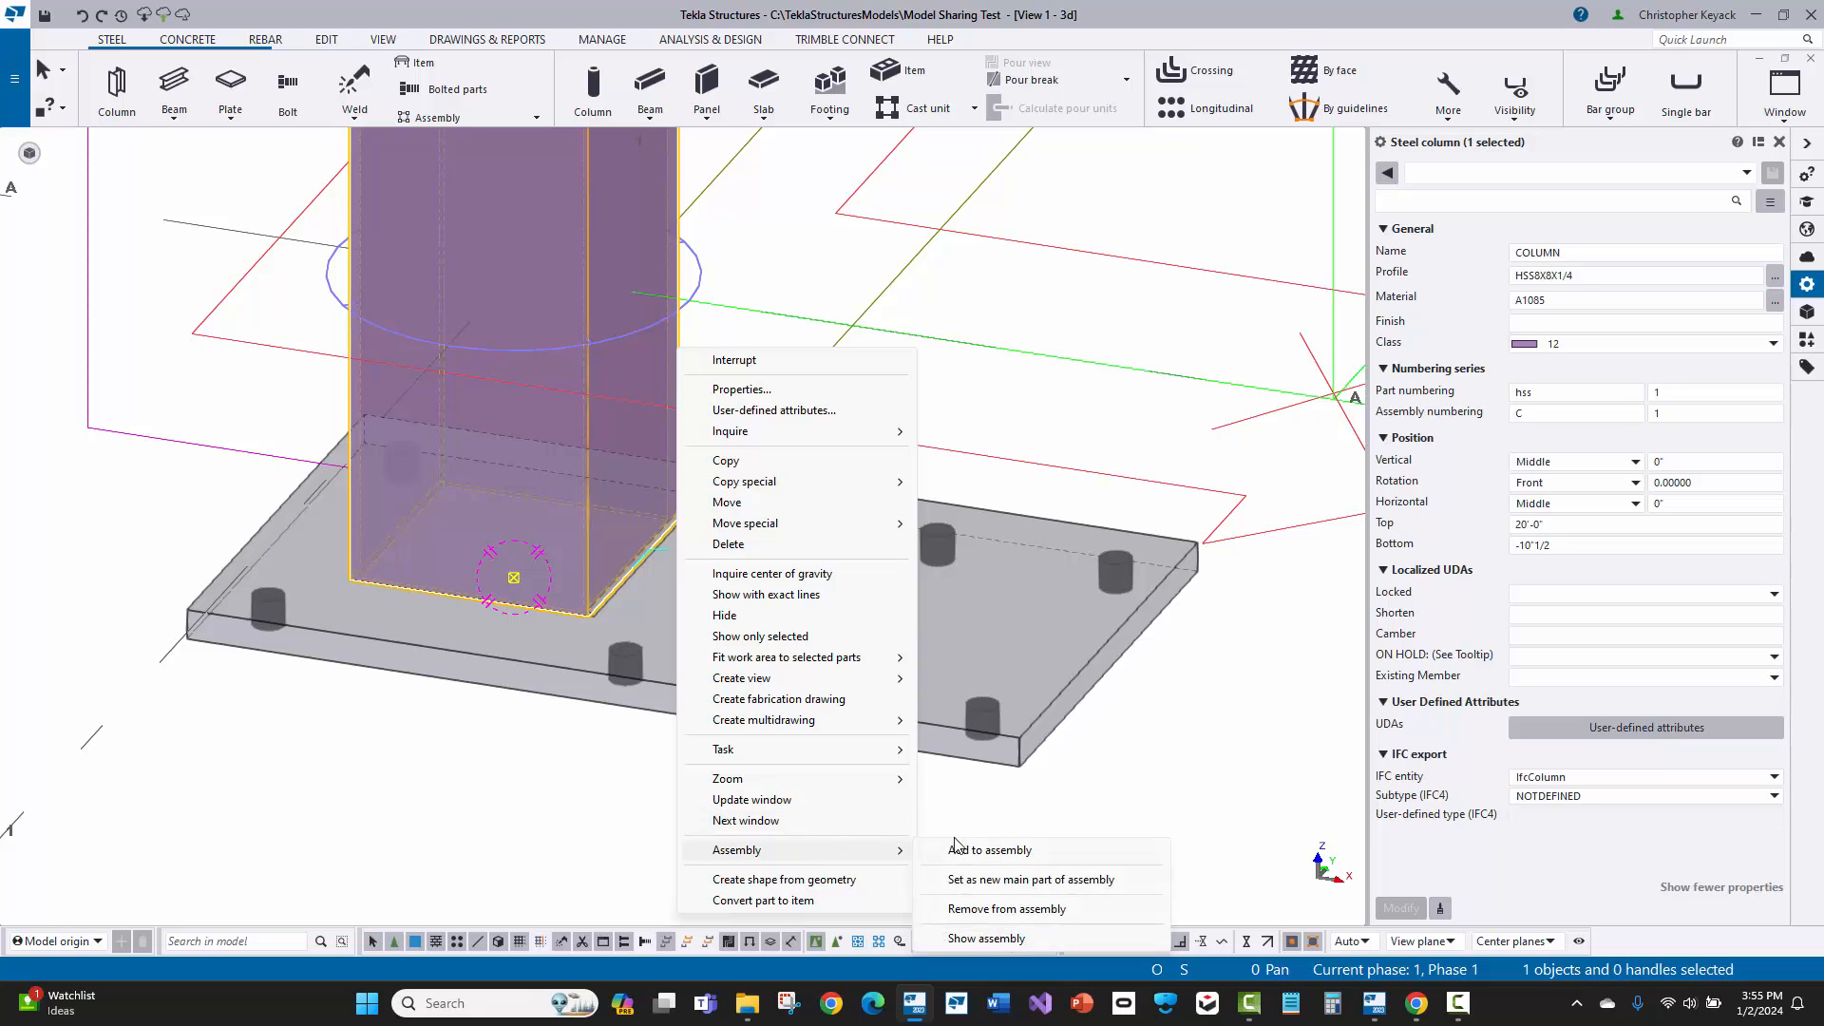
{"action": "left_click", "coordinate": [1013, 882]}
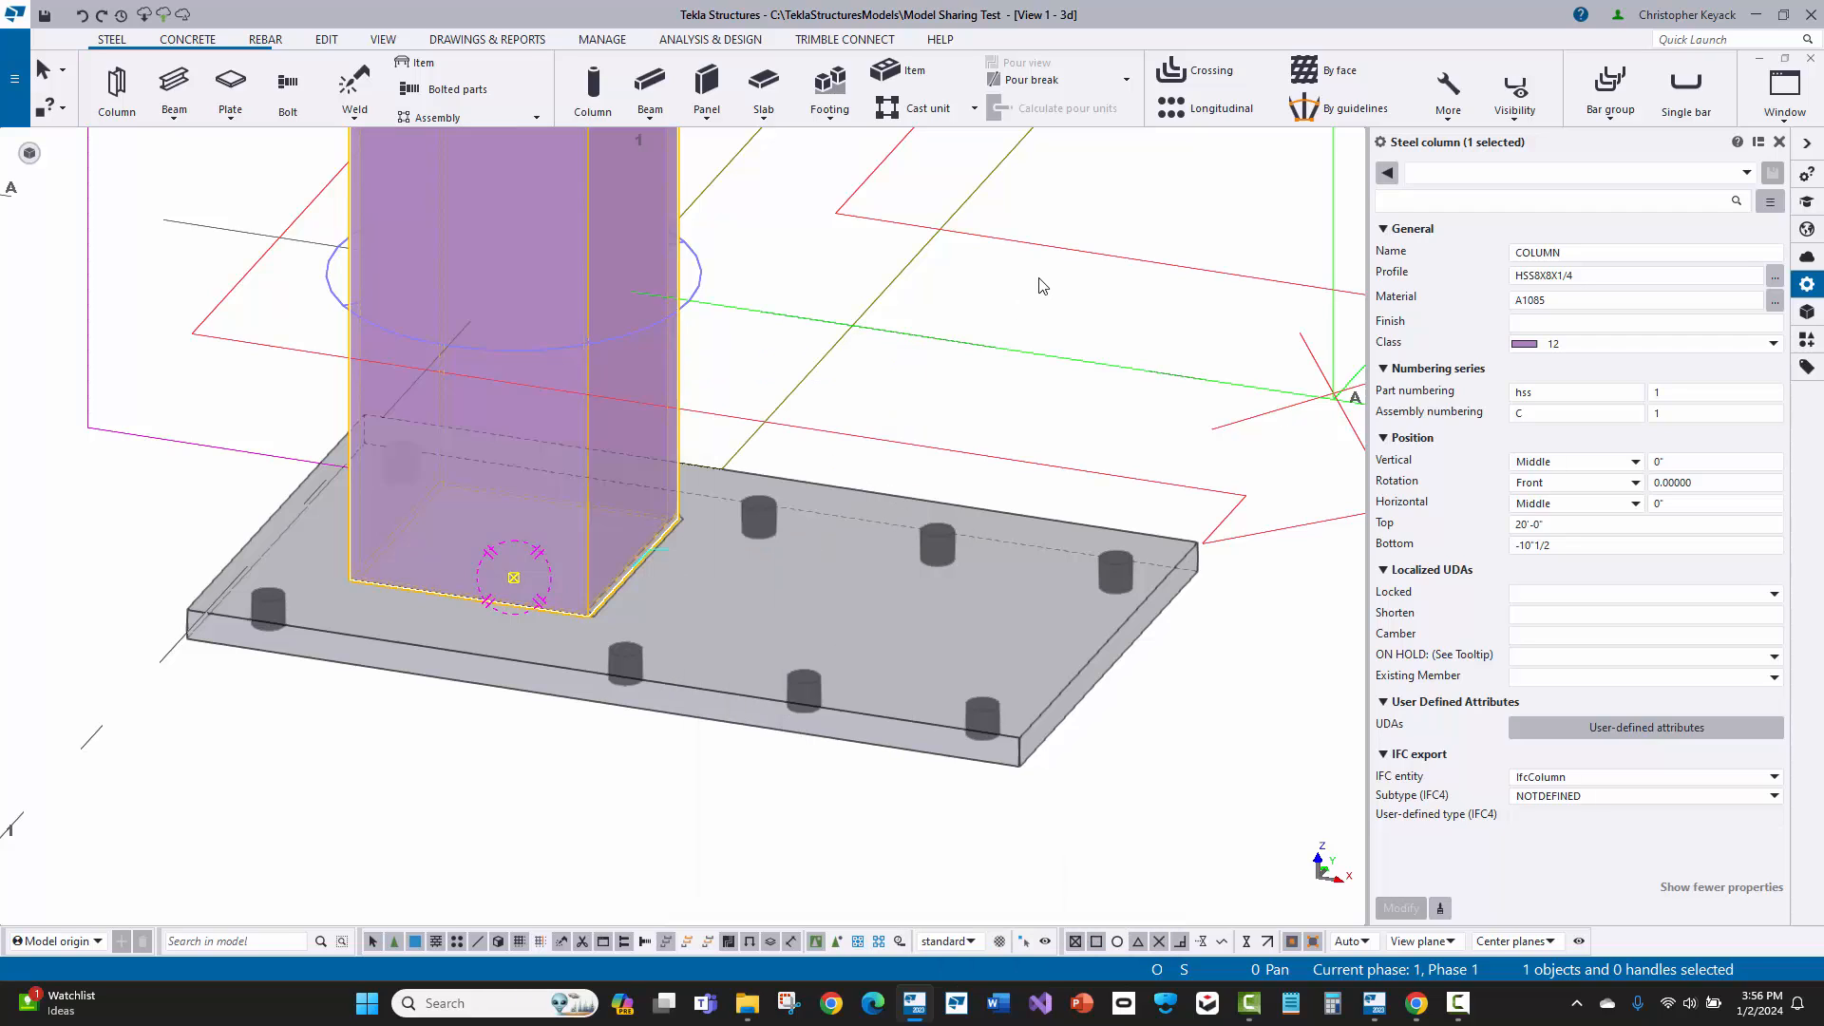
Step: Load the Fillet All Around settings for the weld between the column and base plate
{"action": "left_click", "coordinate": [655, 562]}
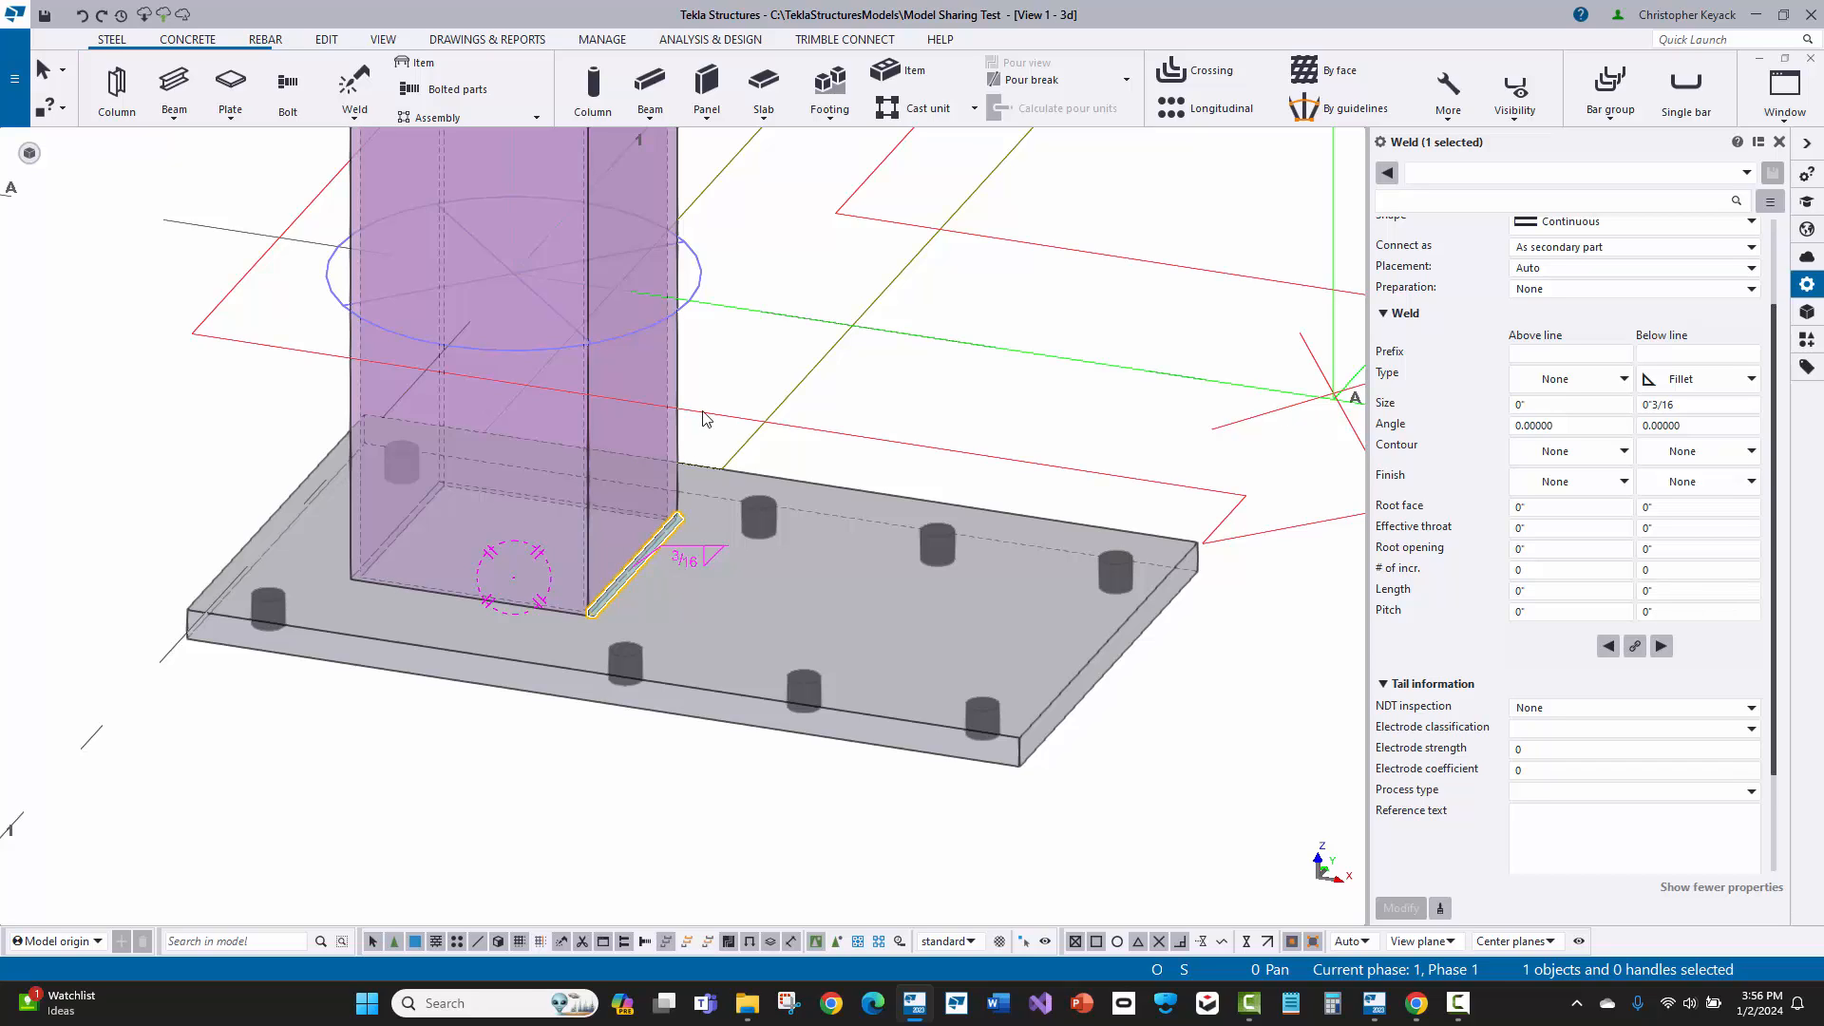
{"action": "left_click", "coordinate": [715, 378]}
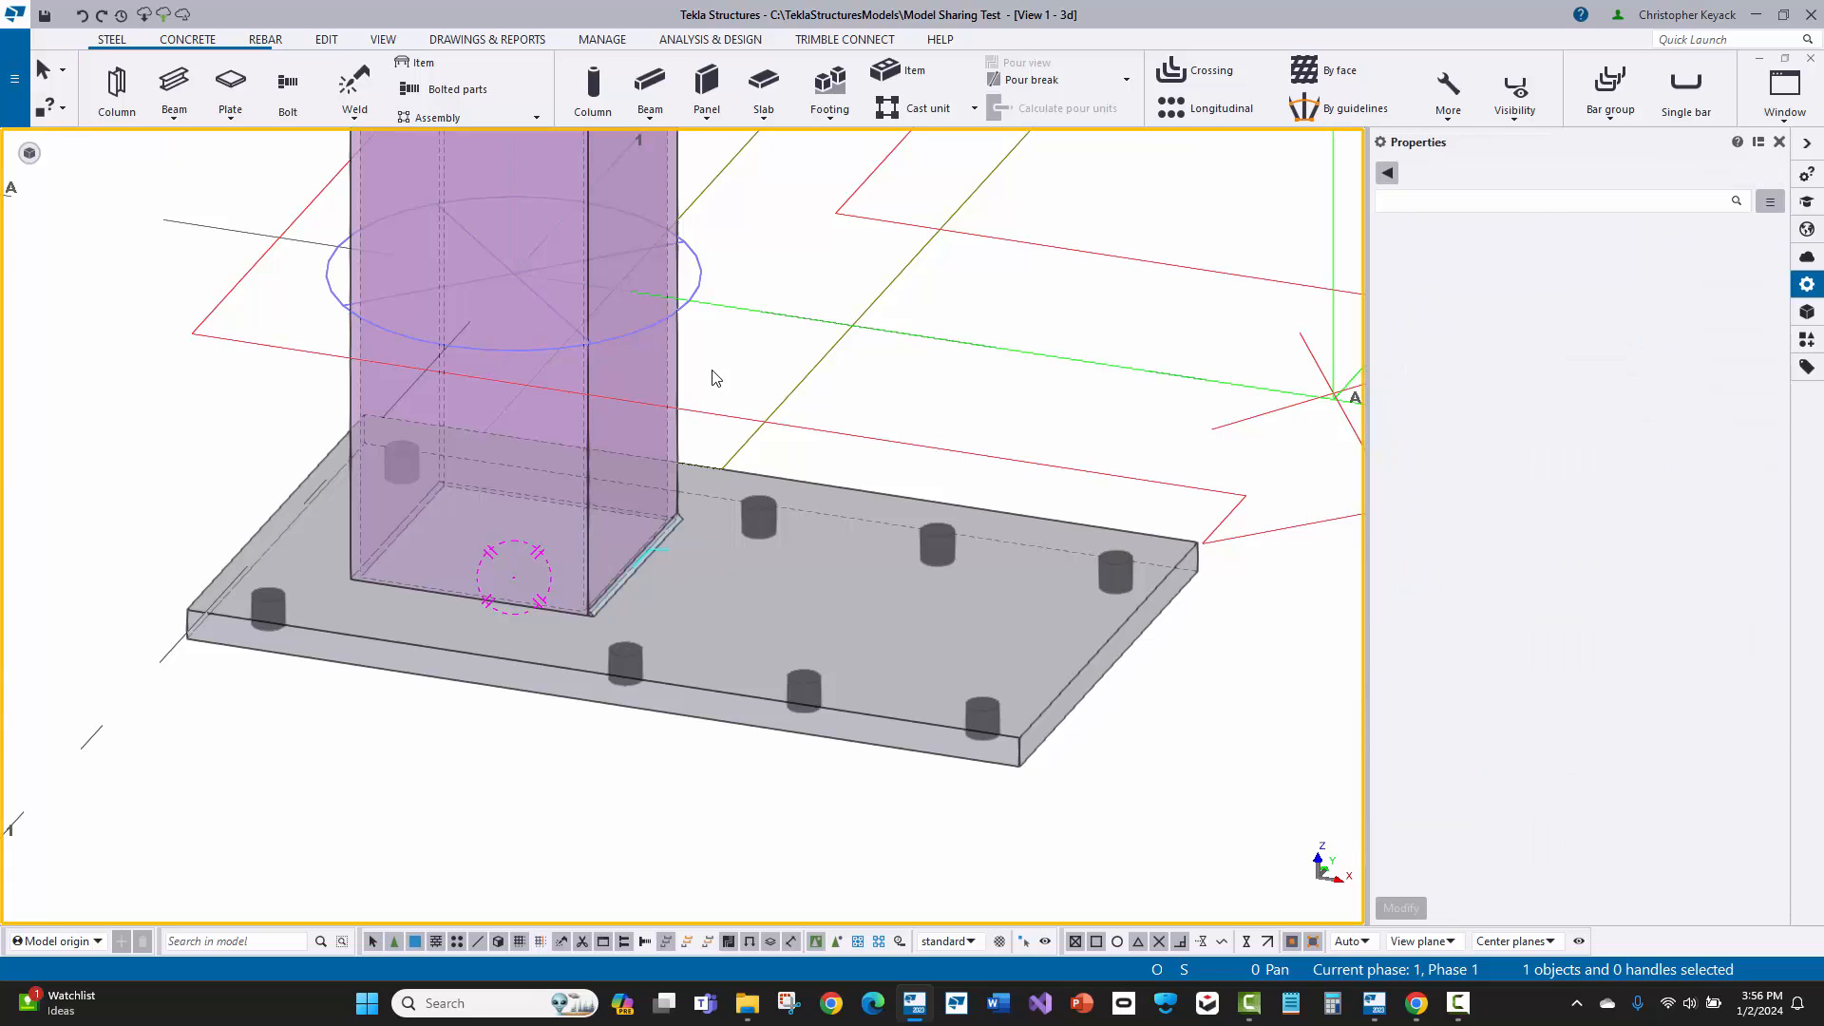
{"action": "left_click", "coordinate": [658, 554]}
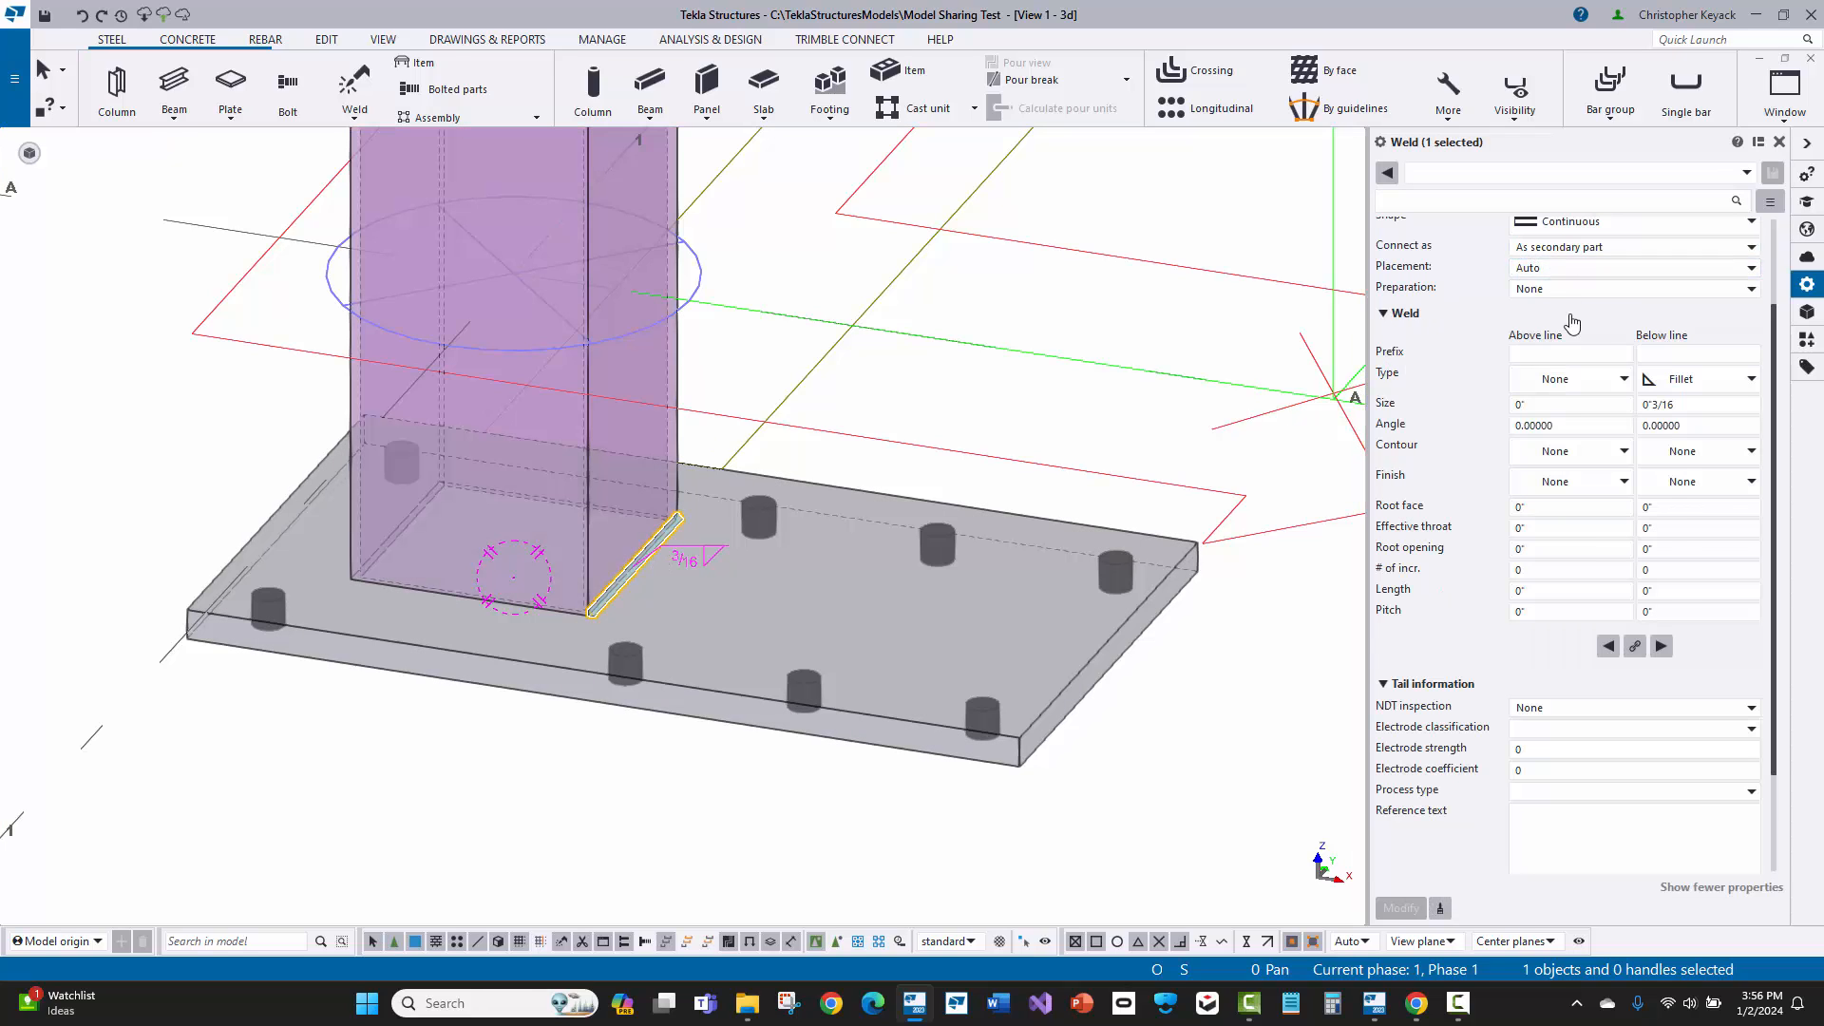
{"action": "left_click", "coordinate": [1529, 174]}
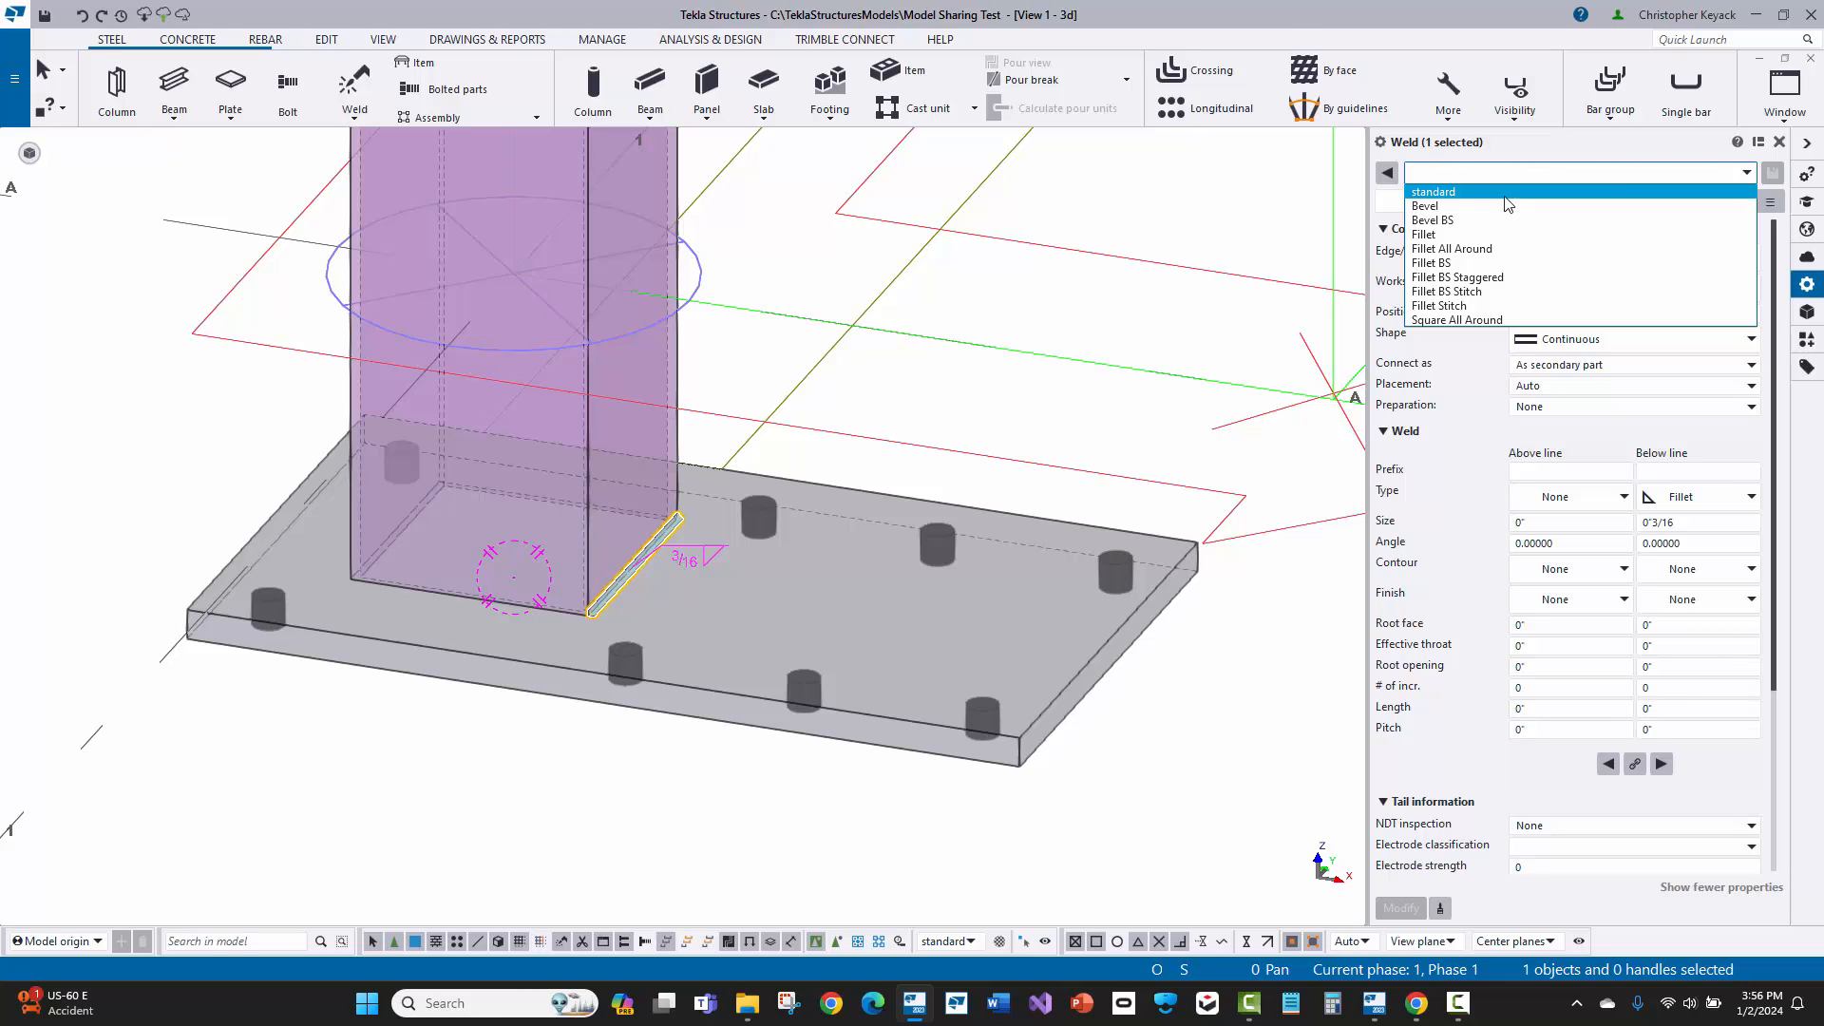
{"action": "left_click", "coordinate": [1483, 250]}
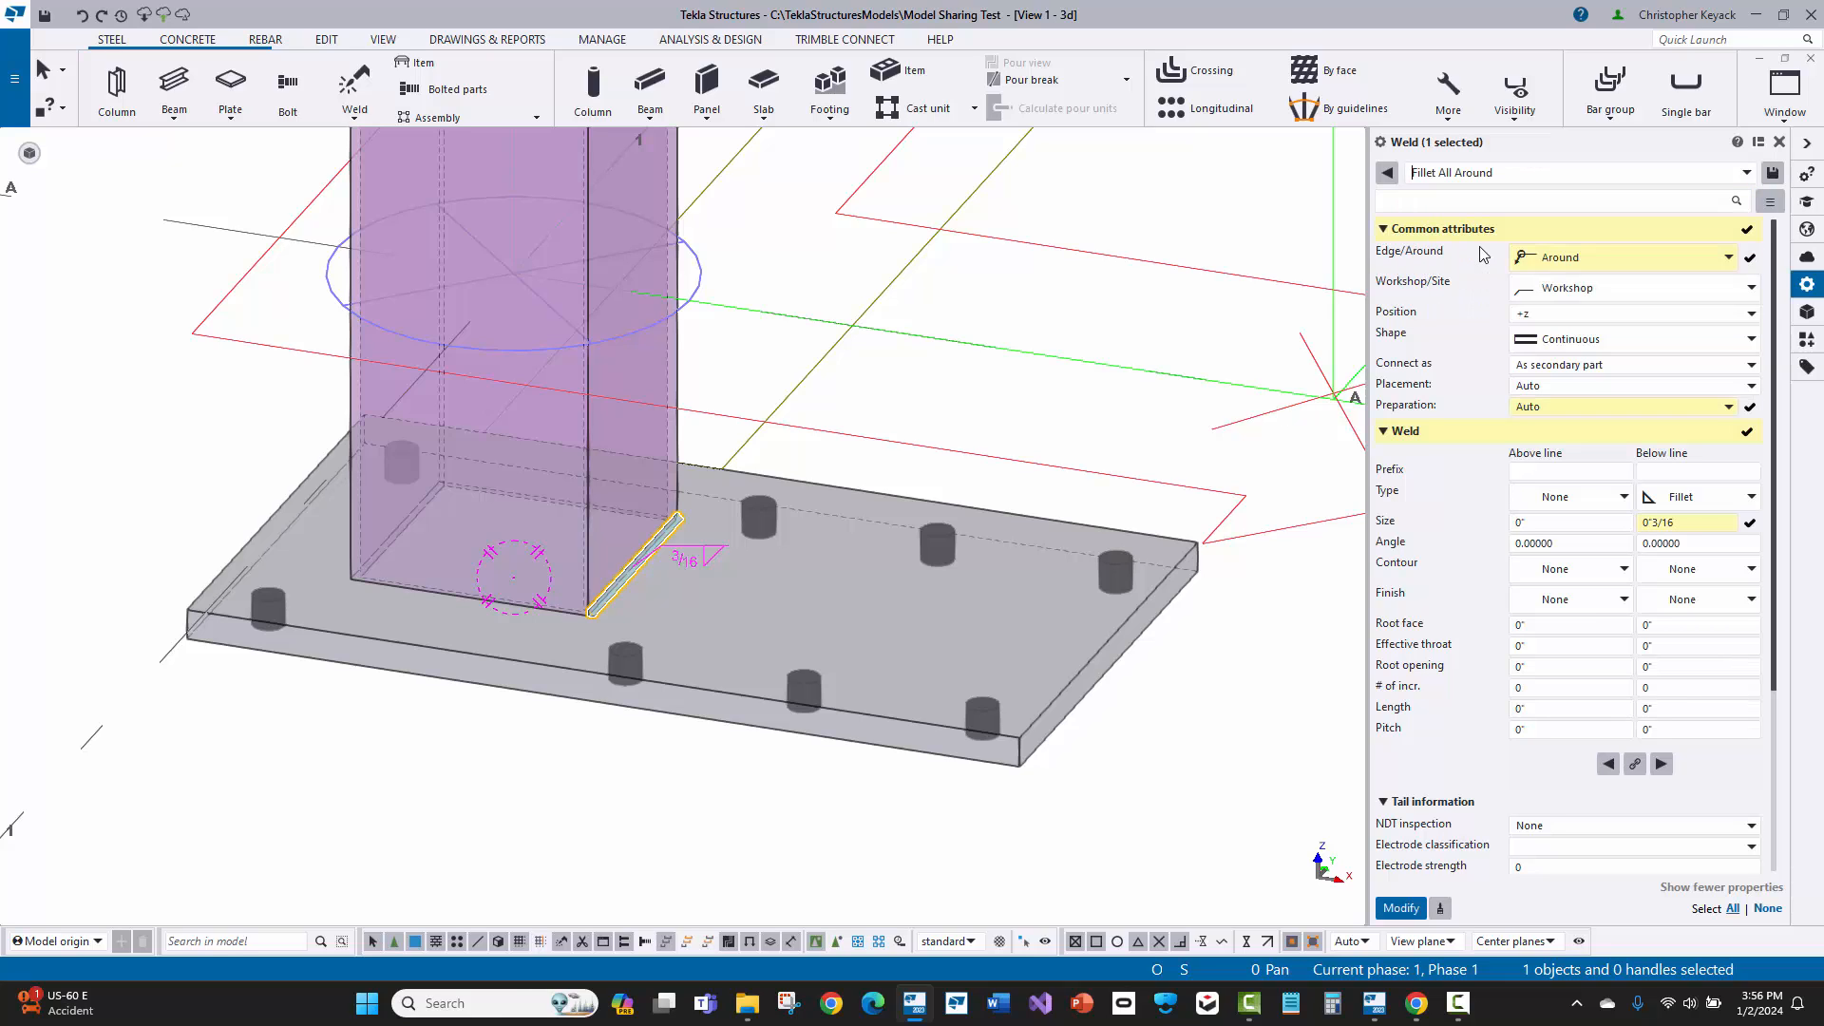
{"action": "left_click", "coordinate": [1540, 263]}
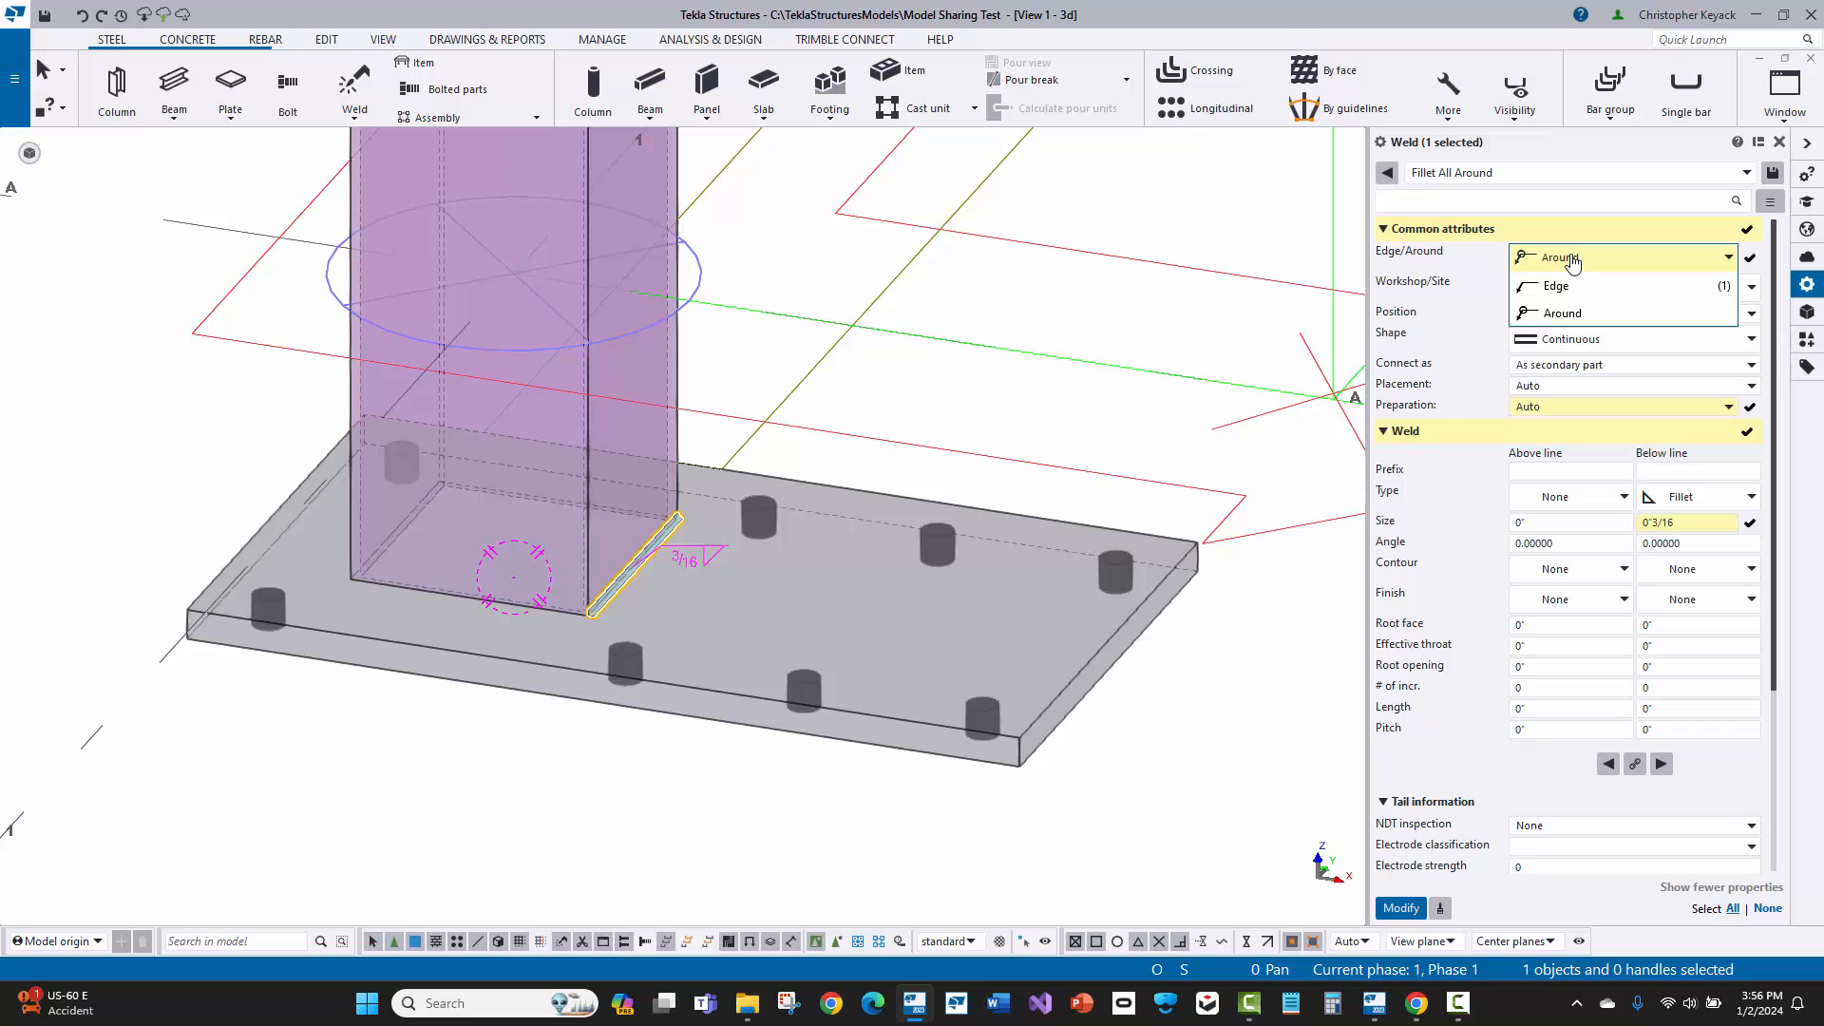
{"action": "left_click", "coordinate": [1572, 263]}
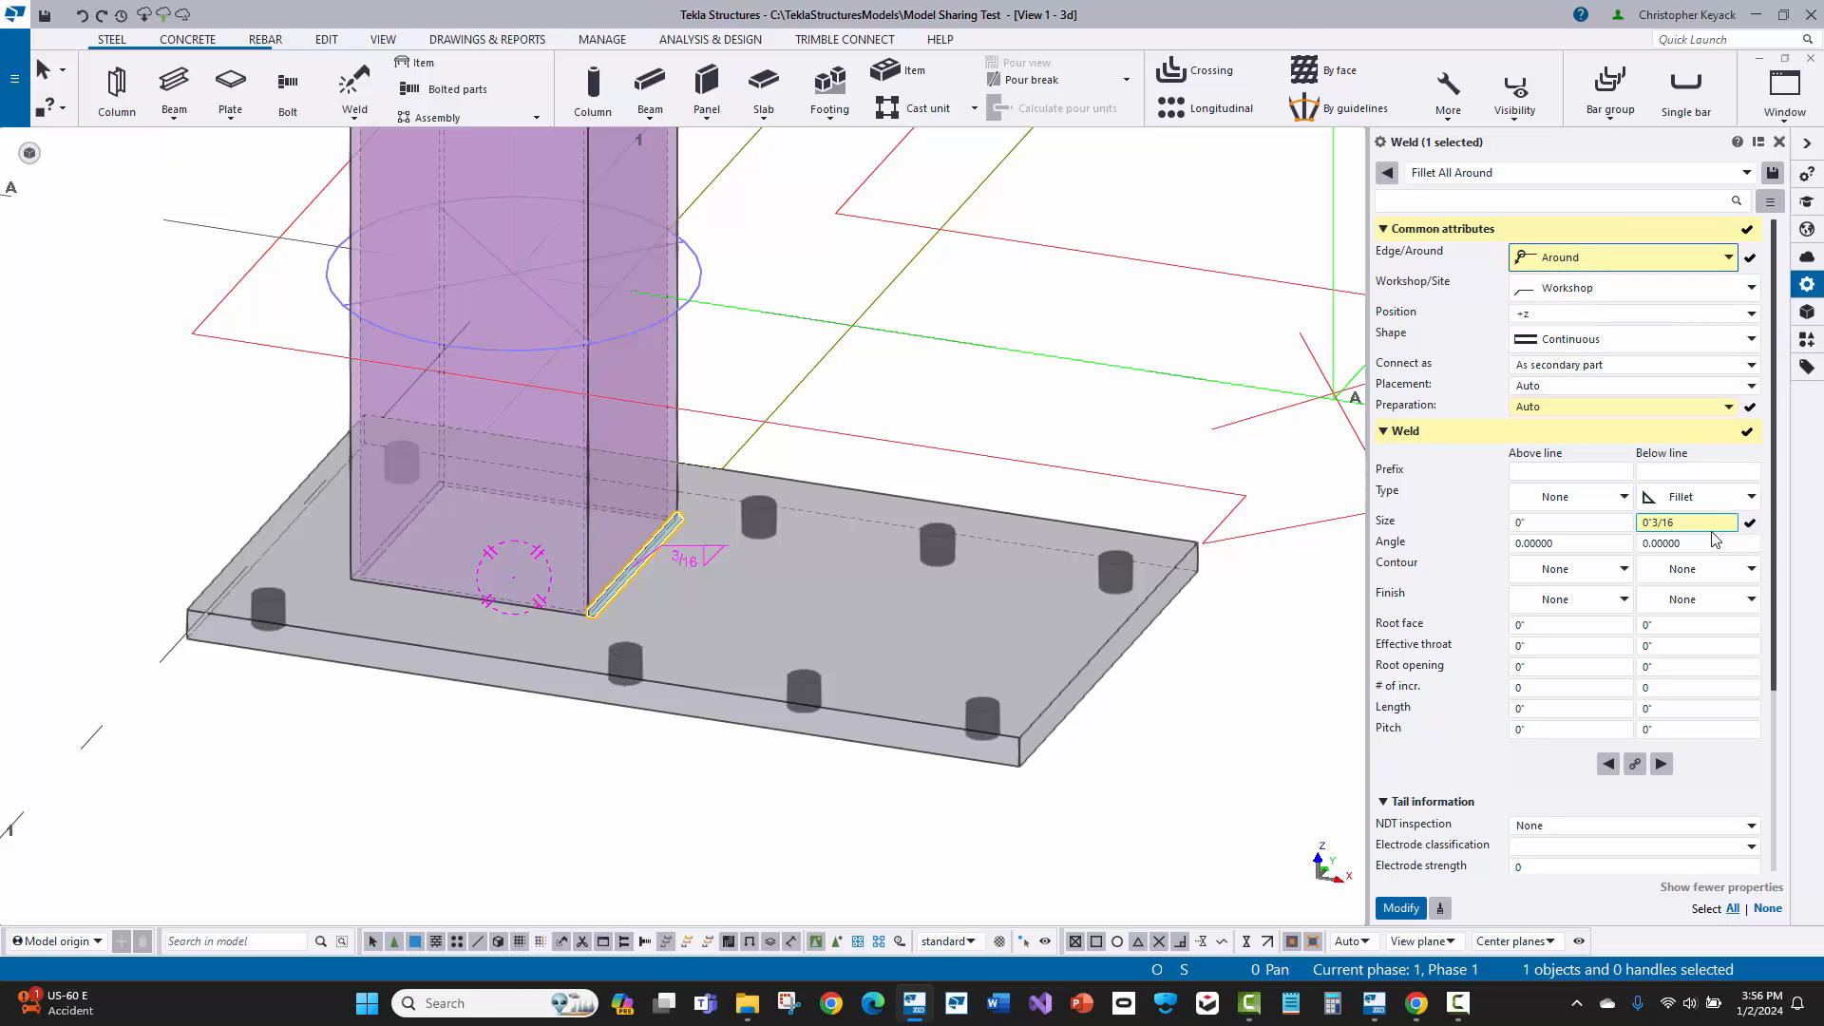
Step: Set the weld's below-line fillet size to 5/16", apply the modified properties, and inspect the weld around the column
{"action": "left_click", "coordinate": [1657, 523]}
{"action": "key", "text": "BackSpace"}
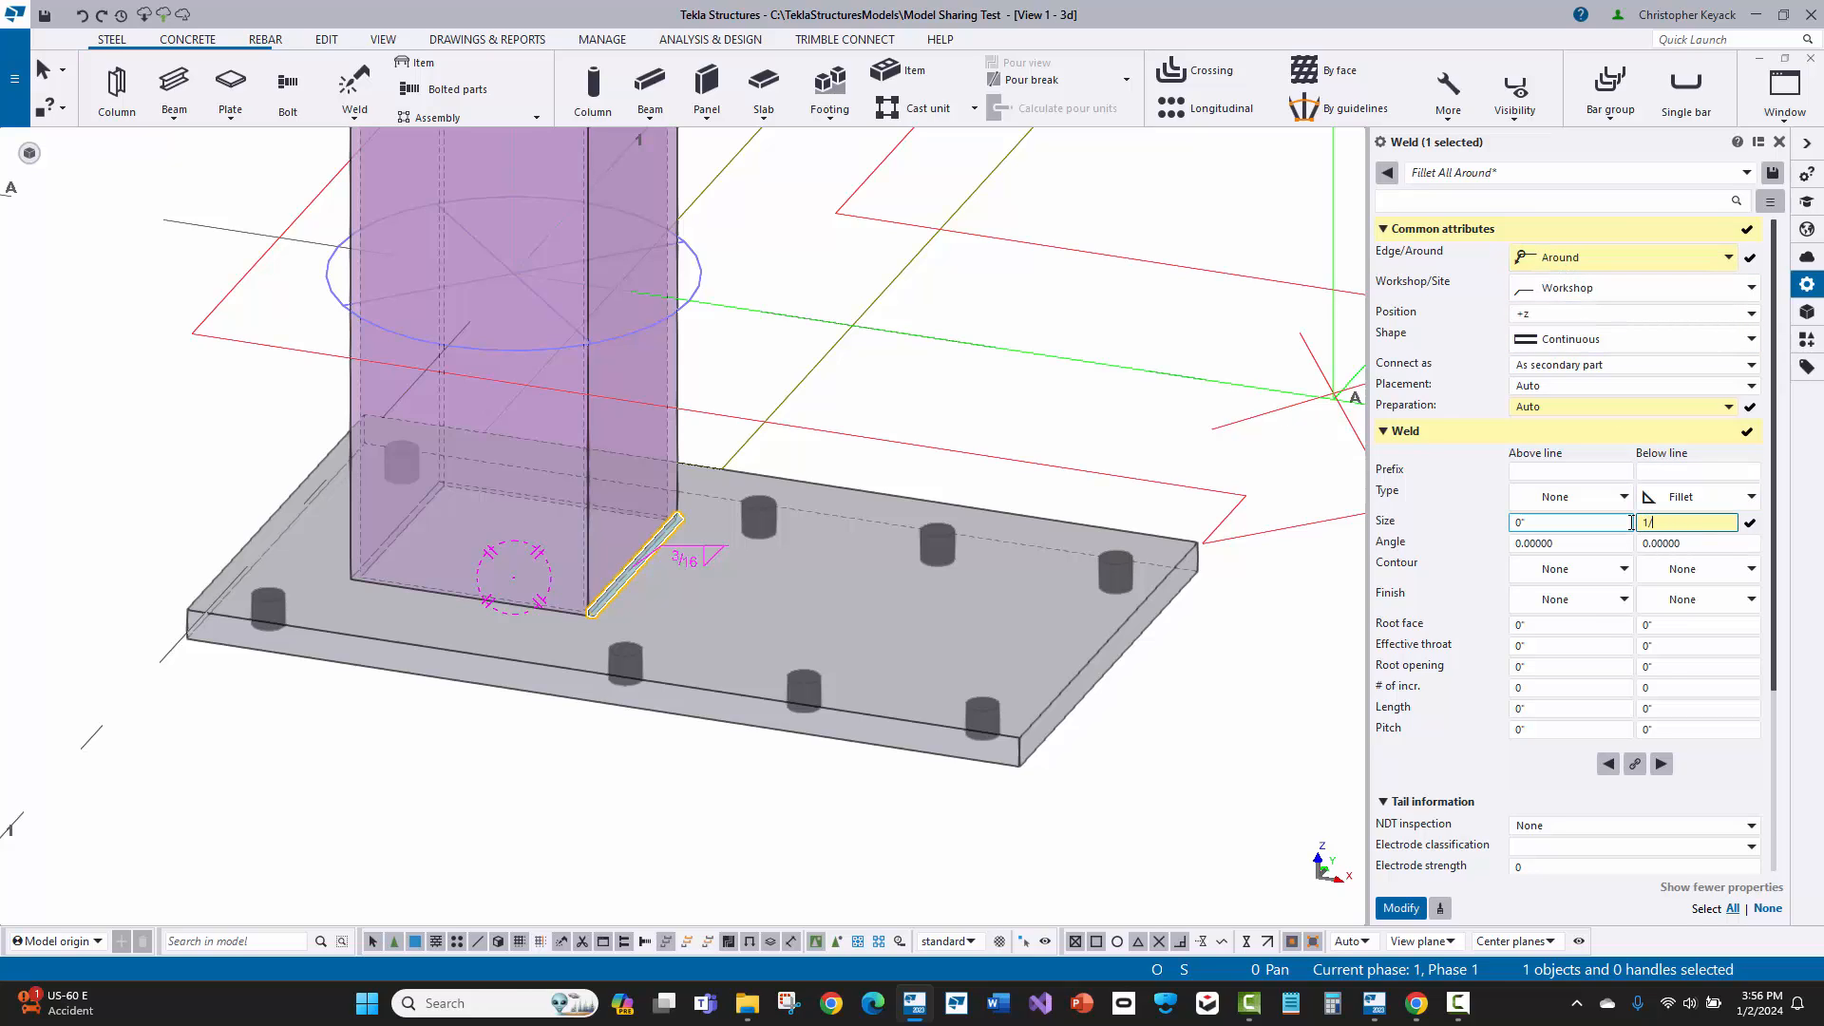
{"action": "type", "text": "5/16"}
{"action": "key", "text": "Return"}
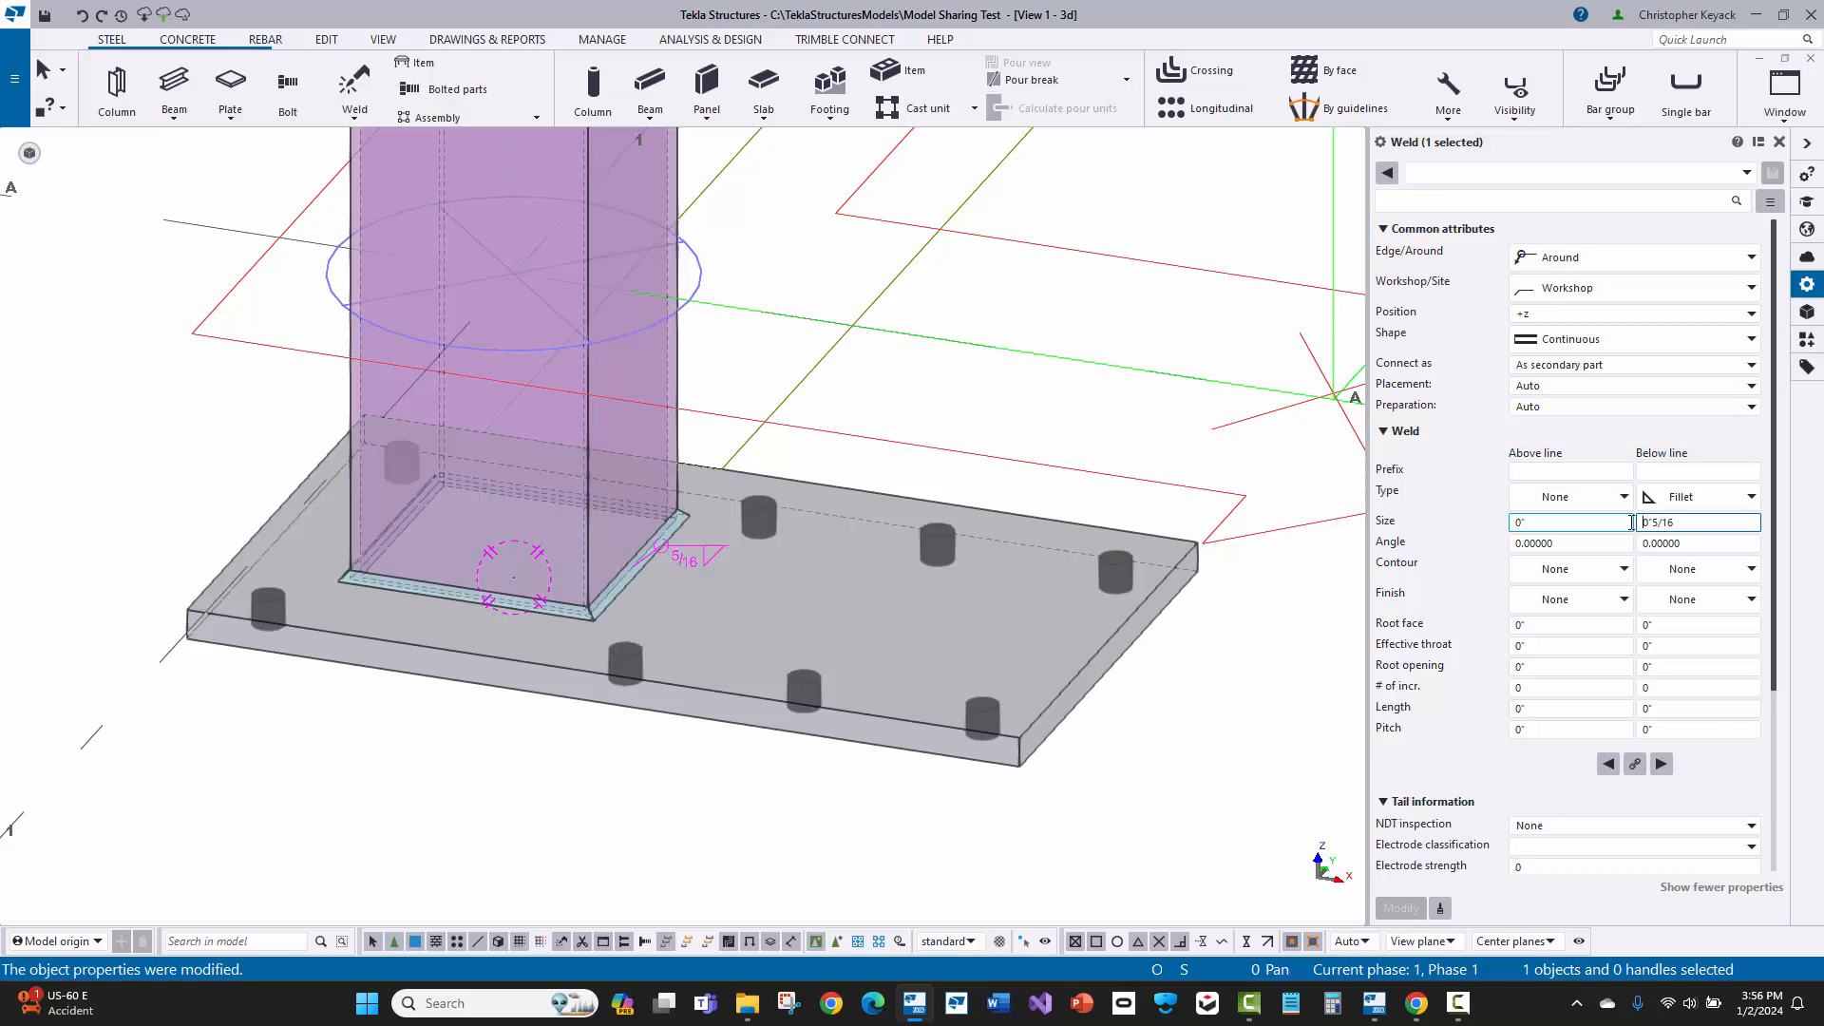
{"action": "scroll", "coordinate": [627, 589], "scroll_direction": "up", "scroll_amount": 6}
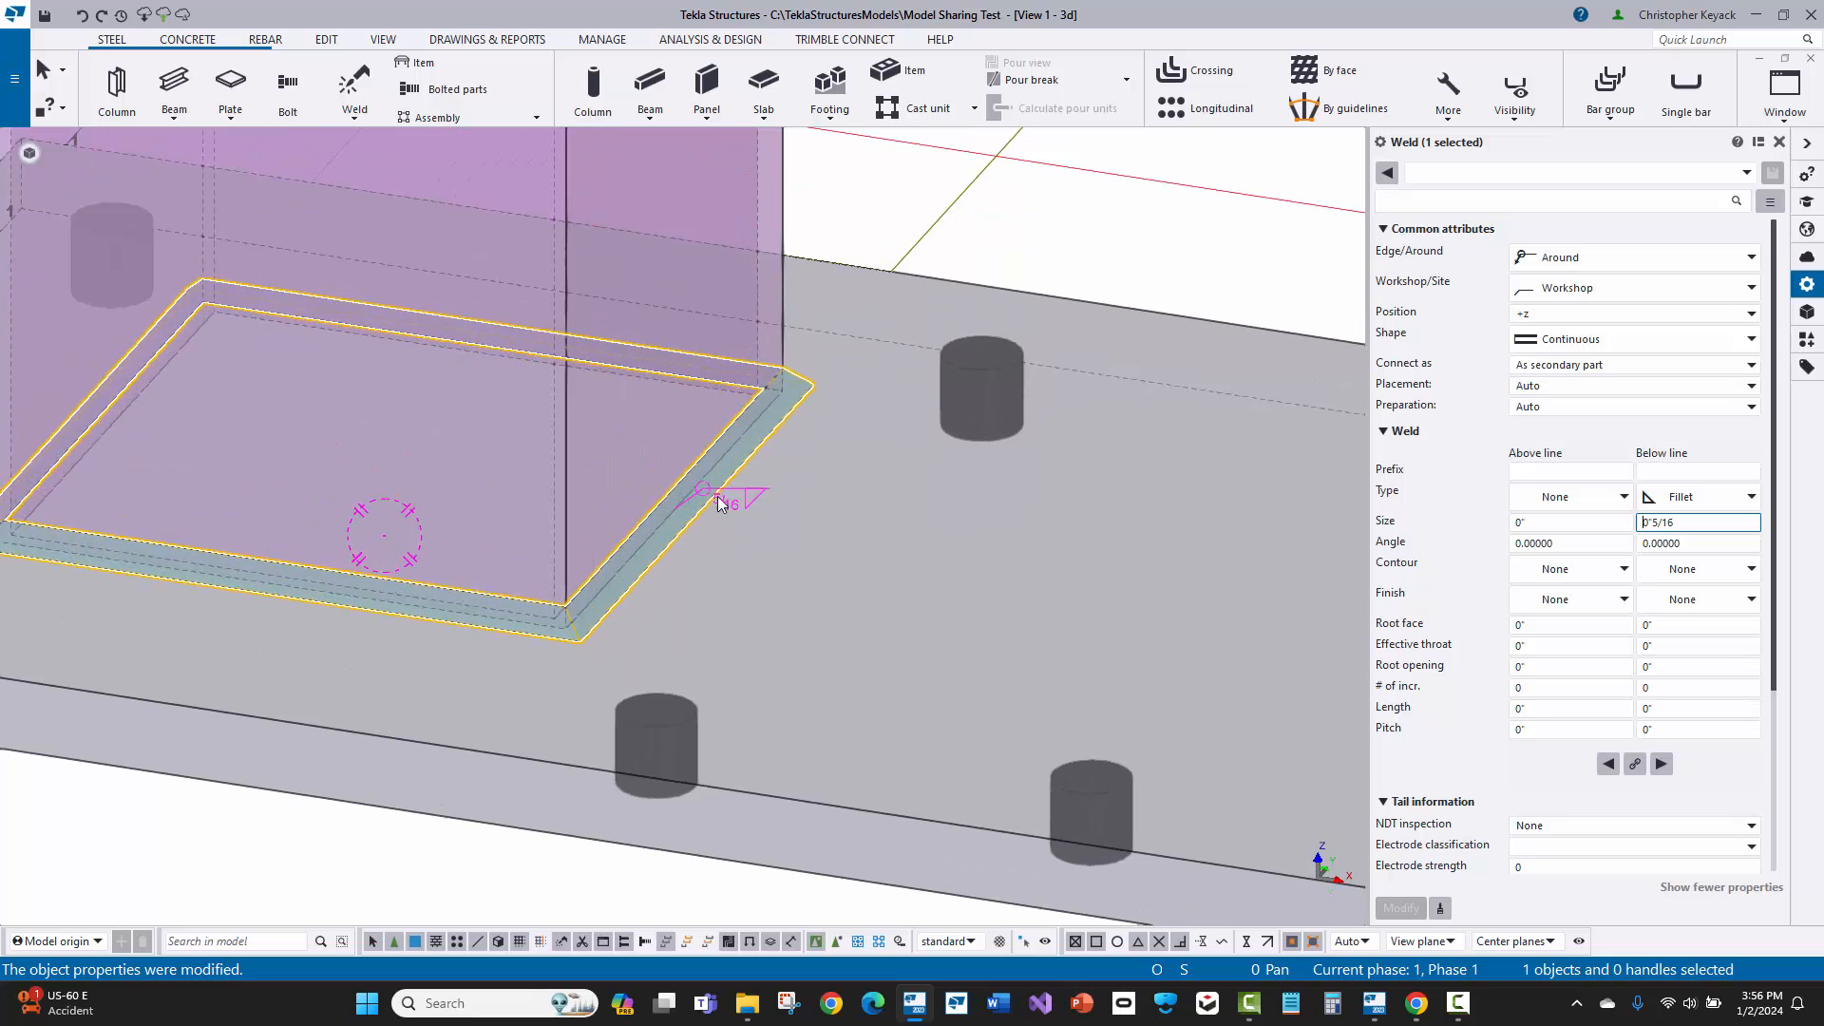
{"action": "scroll", "coordinate": [681, 516], "scroll_direction": "down", "scroll_amount": 6}
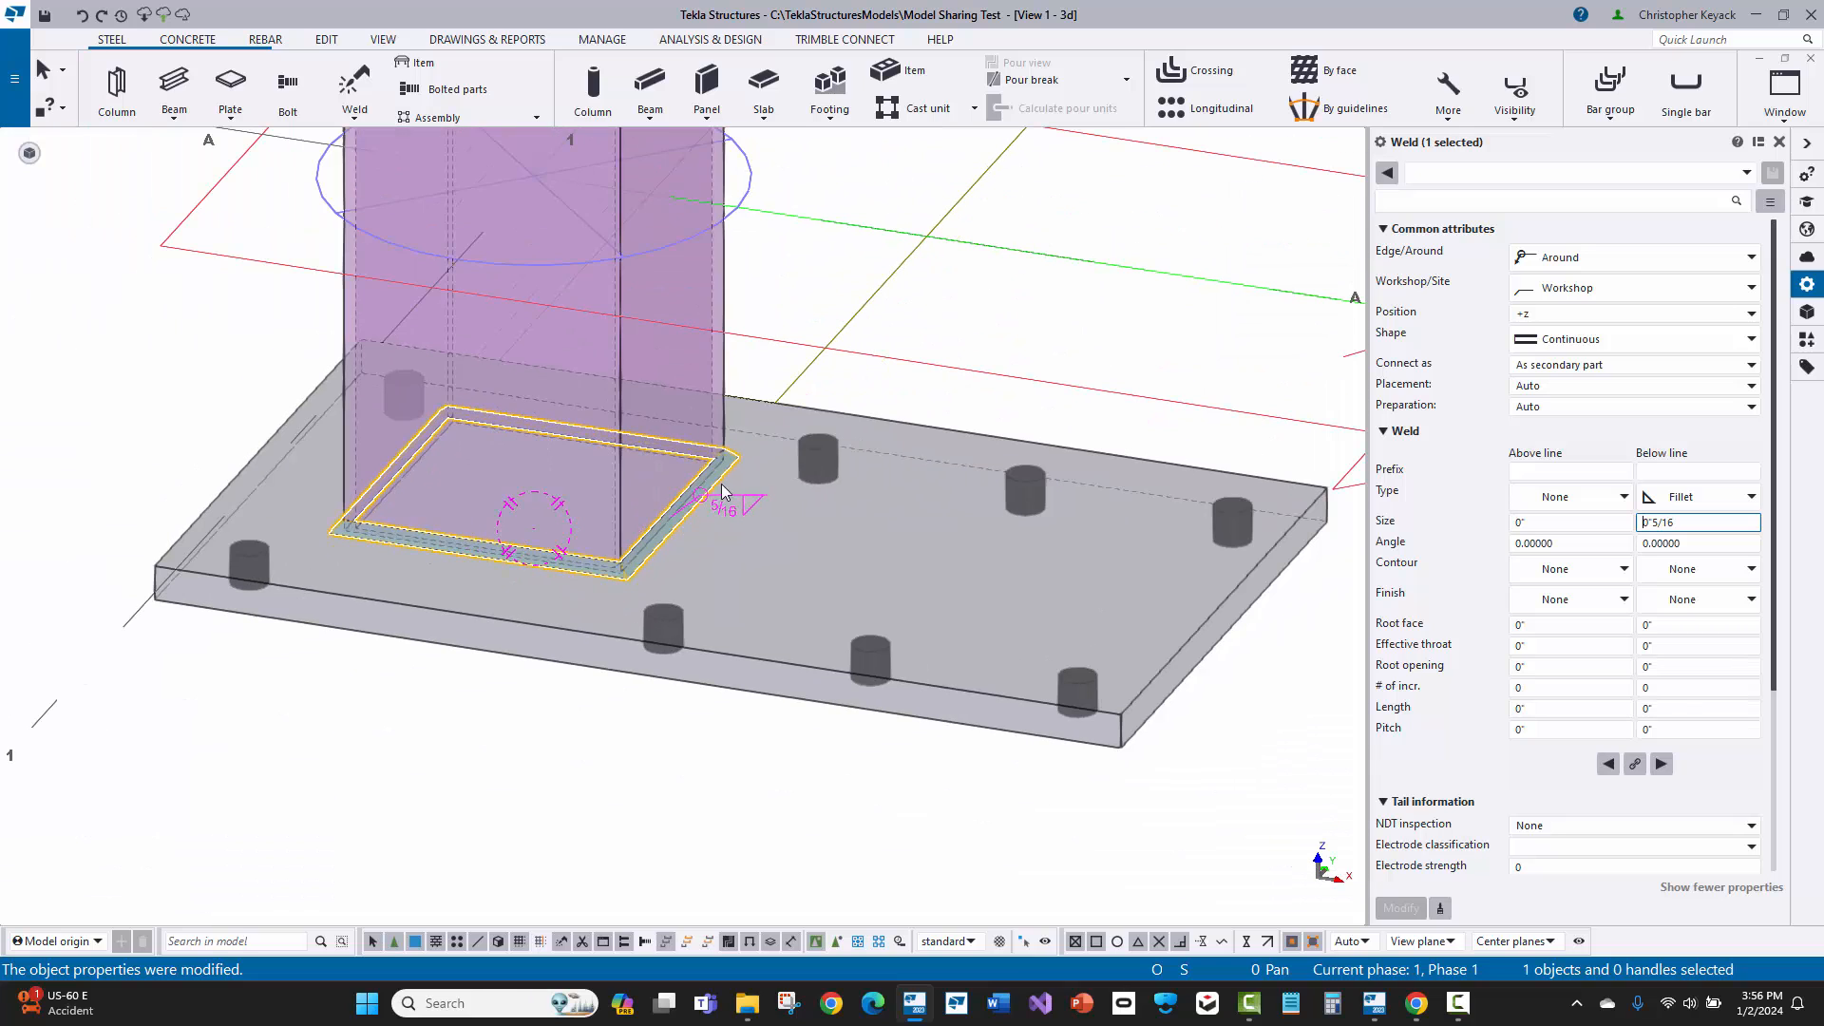
Step: Delete the weld between the column and base plate
{"action": "left_click", "coordinate": [419, 802]}
{"action": "middle_click_drag", "start_coordinate": [407, 780], "coordinate": [375, 826]}
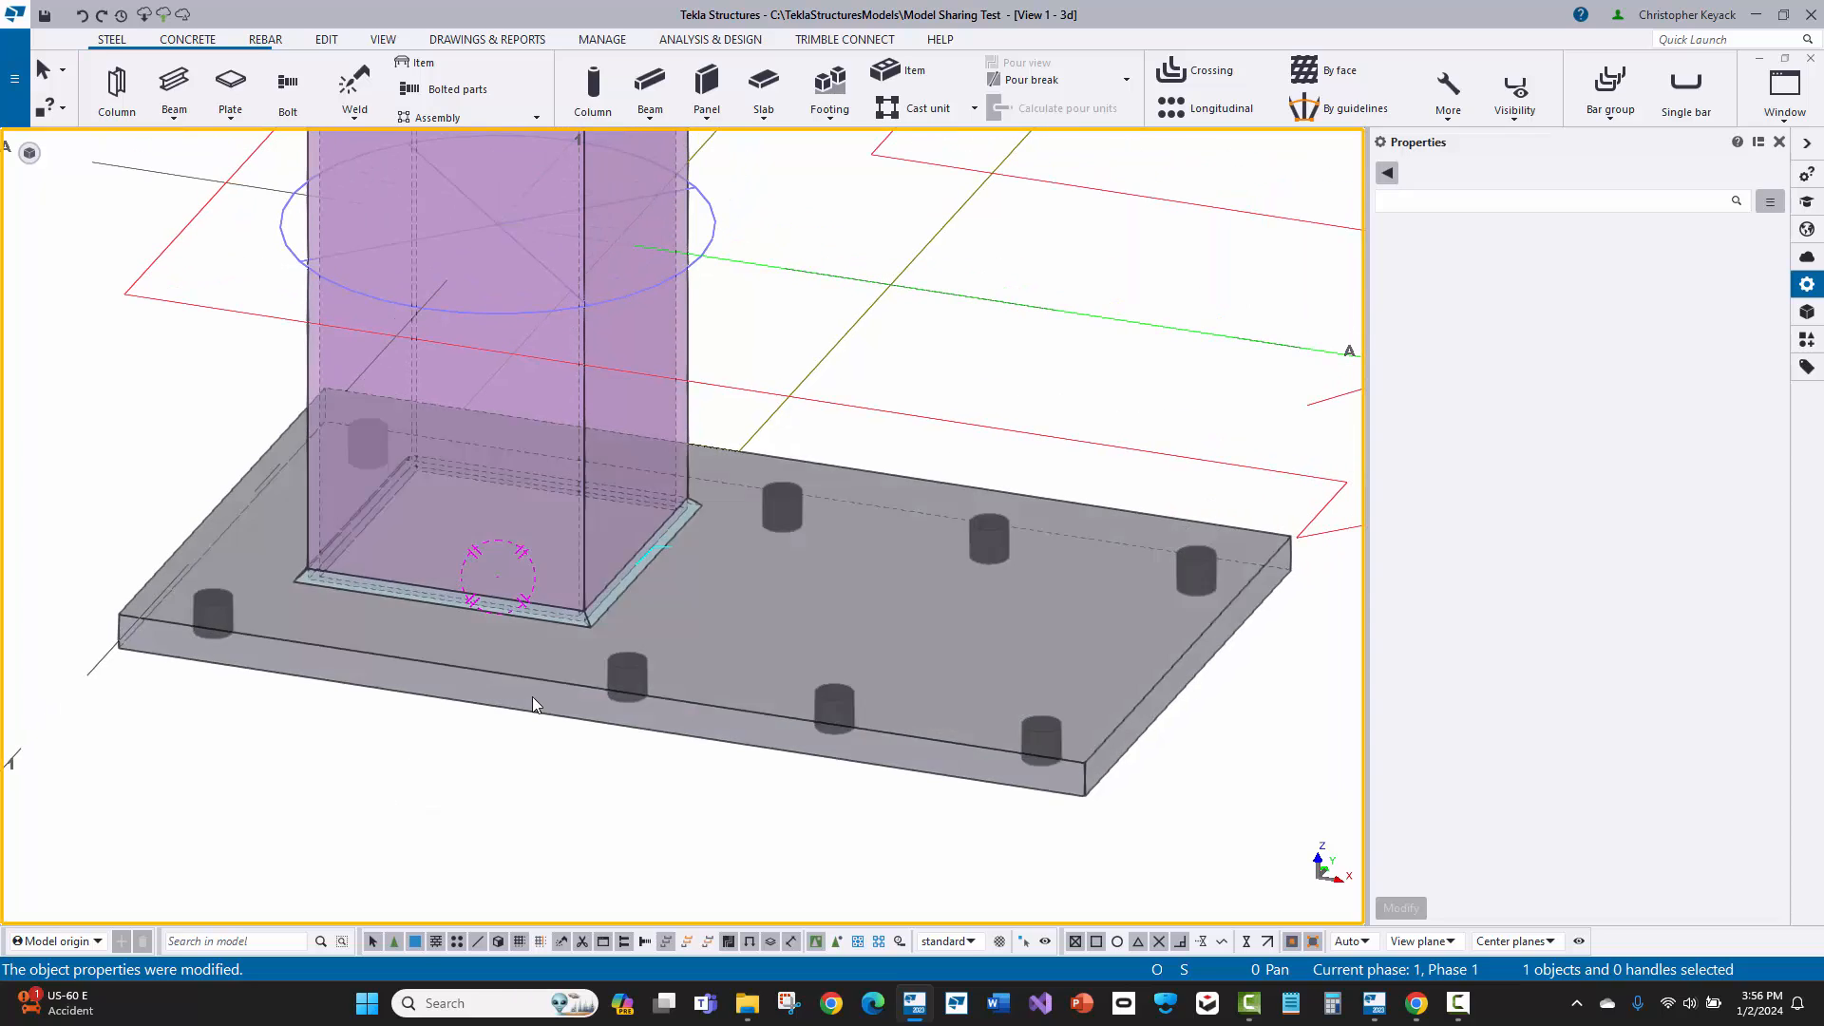
{"action": "left_click", "coordinate": [553, 623]}
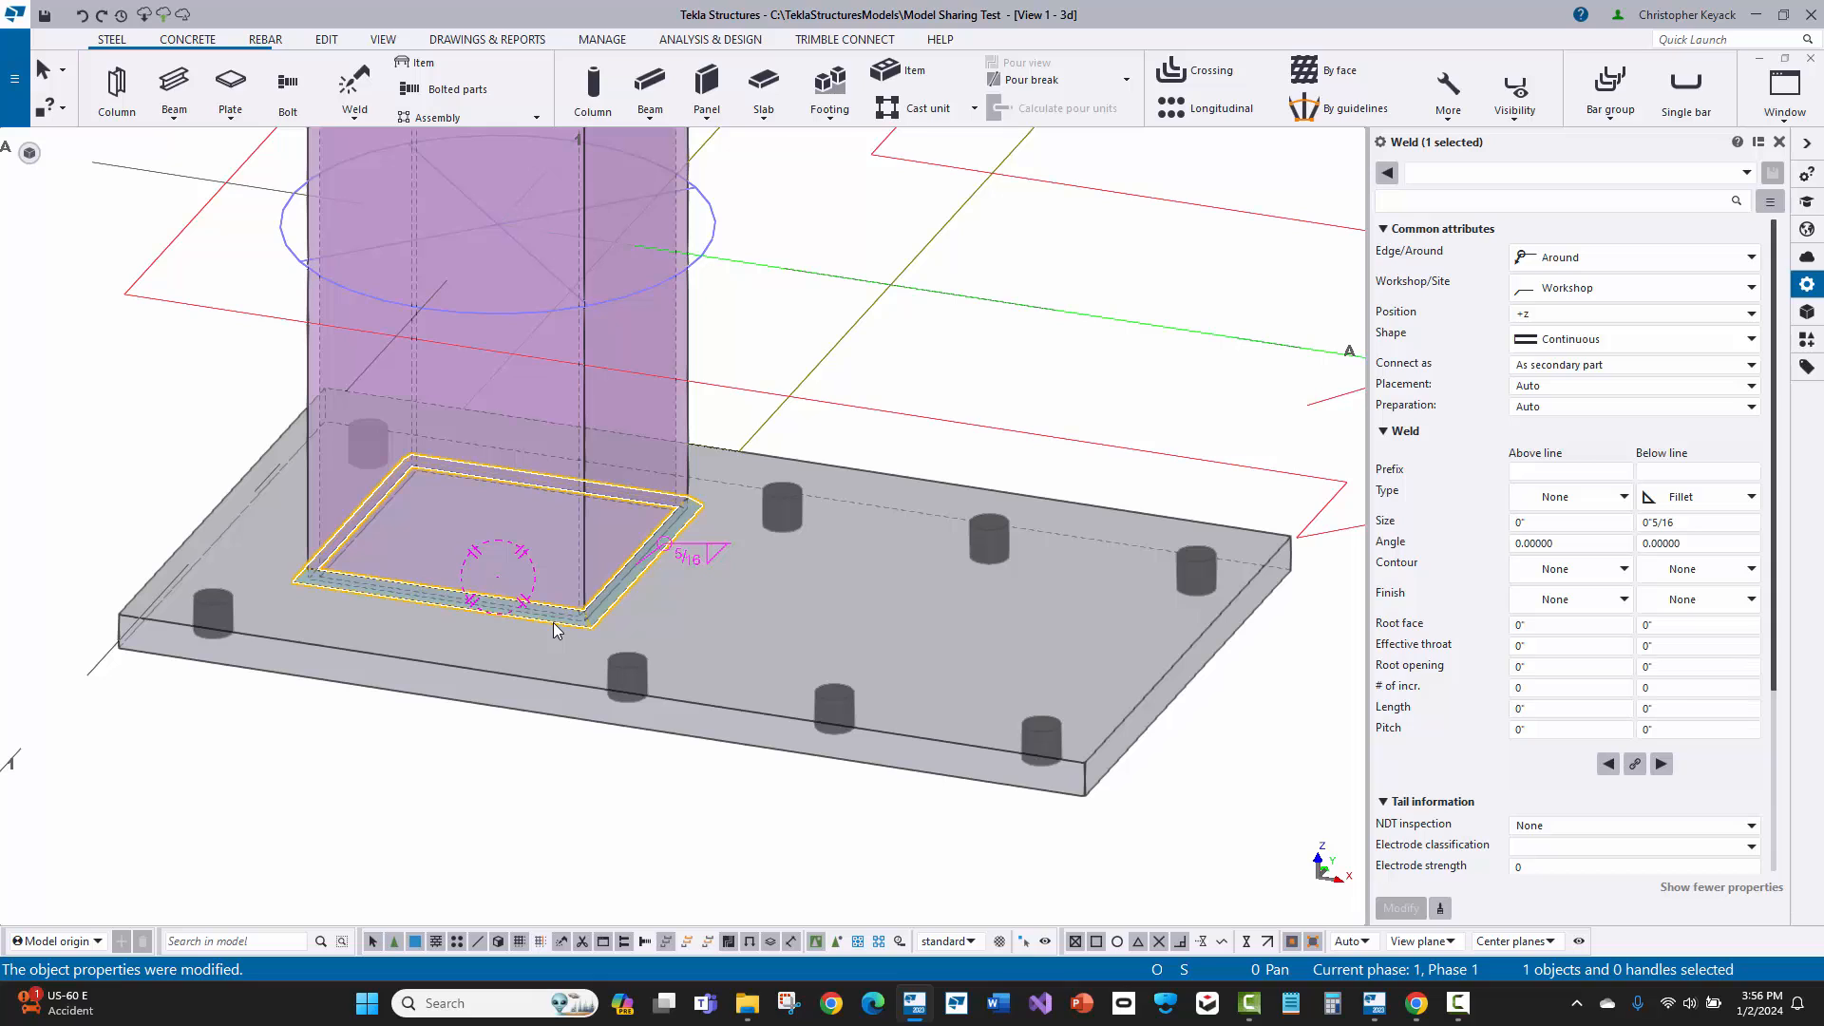
{"action": "key", "text": "Delete"}
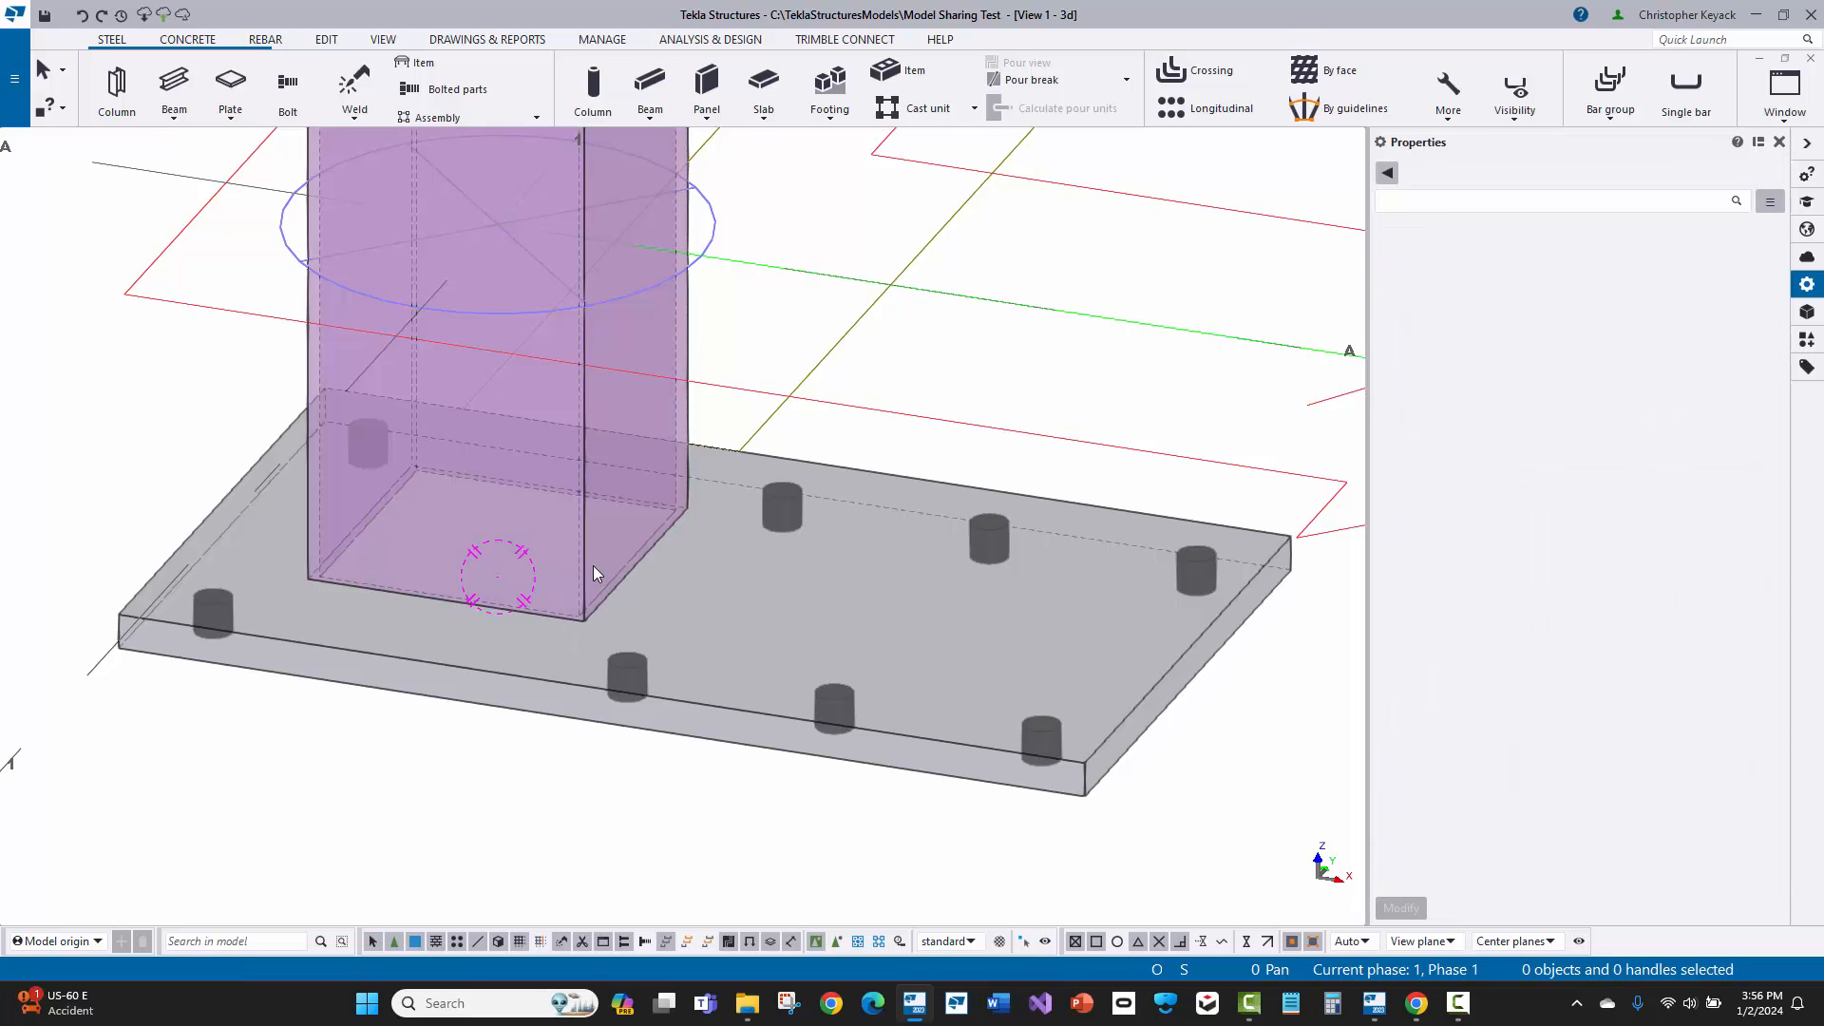
Step: Show the column with exact lines so its rounded corners are displayed, and clear the selection
{"action": "middle_click_drag", "start_coordinate": [593, 567], "coordinate": [607, 619]}
{"action": "scroll", "coordinate": [627, 608], "scroll_direction": "up", "scroll_amount": 1}
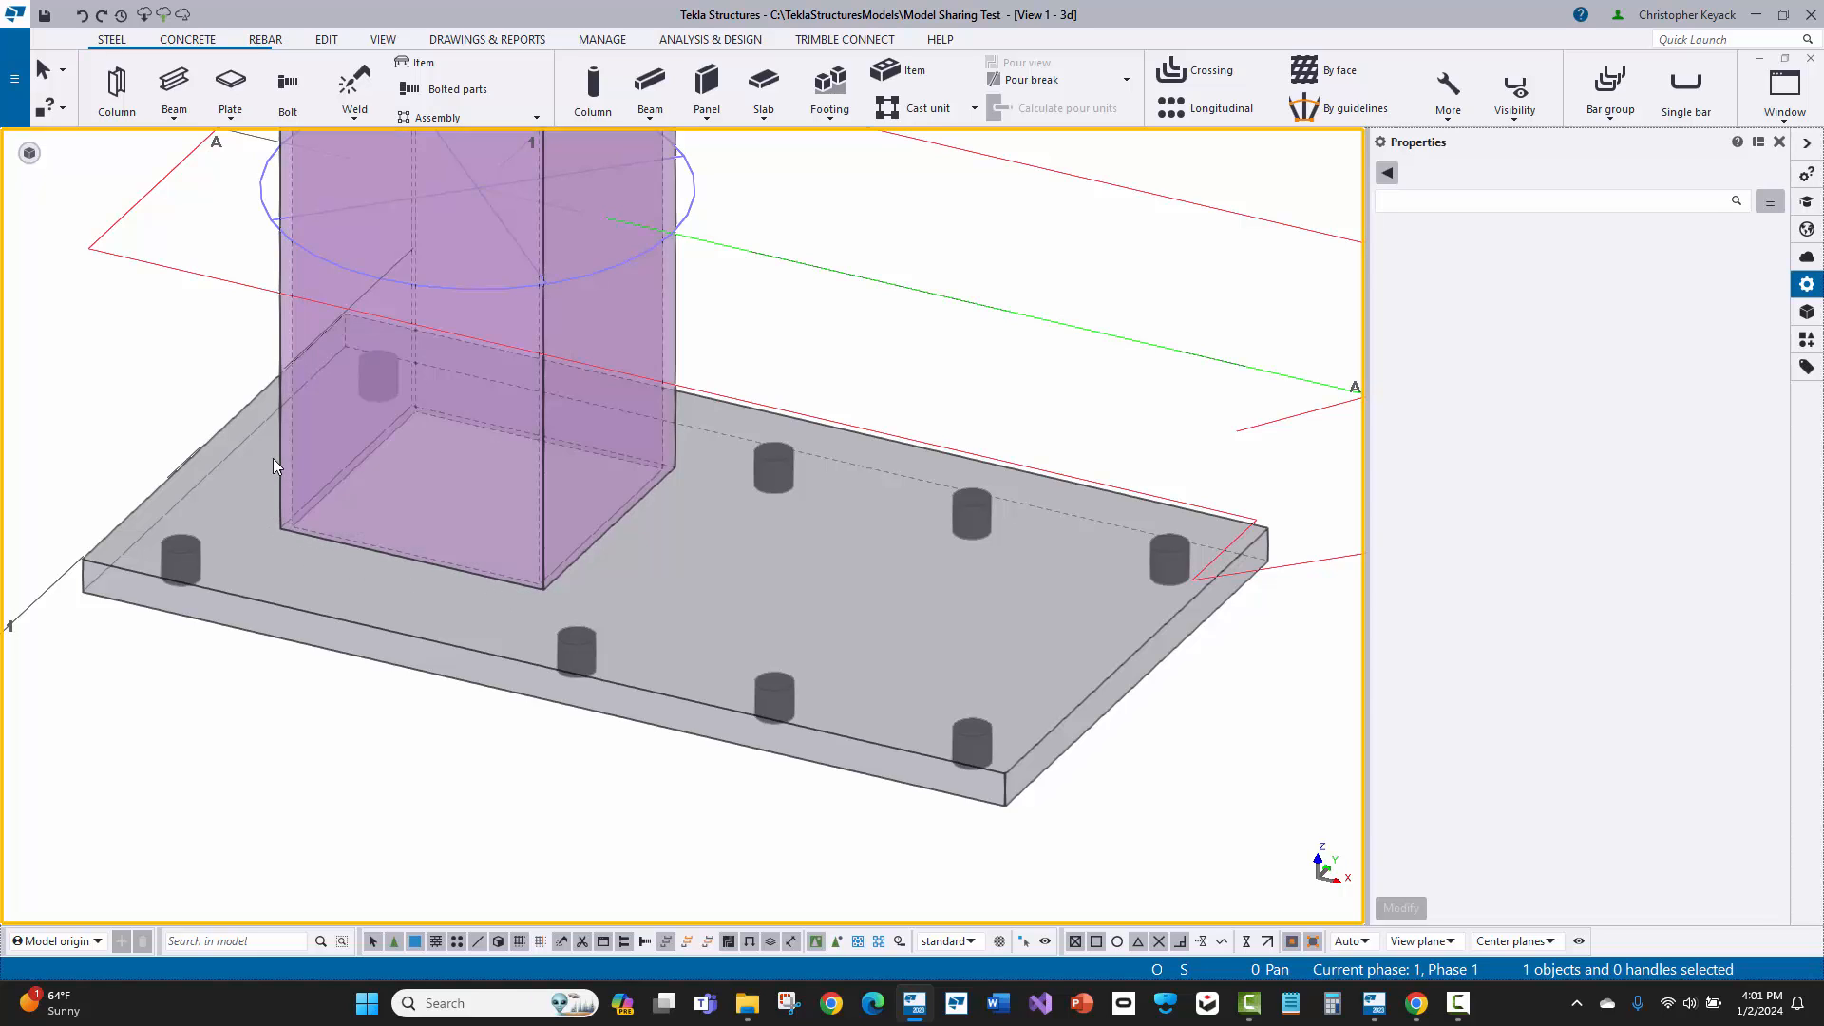
{"action": "left_click", "coordinate": [278, 462]}
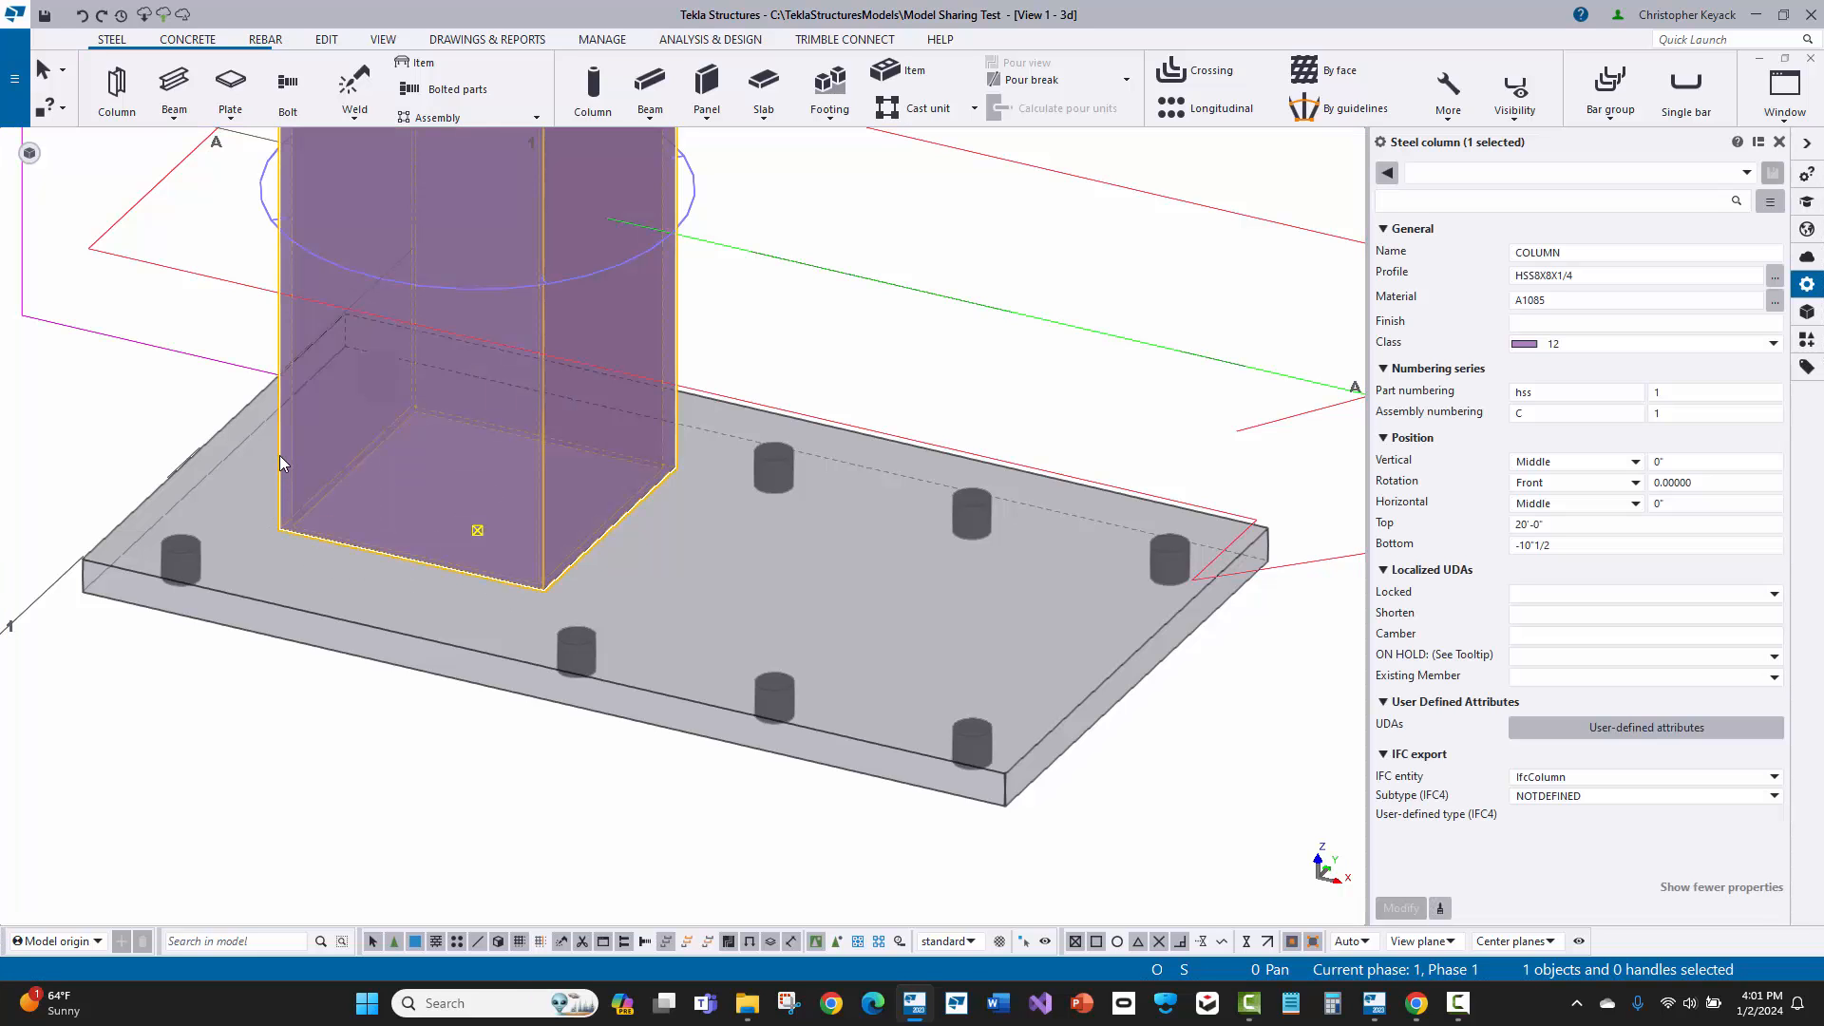
{"action": "right_click", "coordinate": [279, 460]}
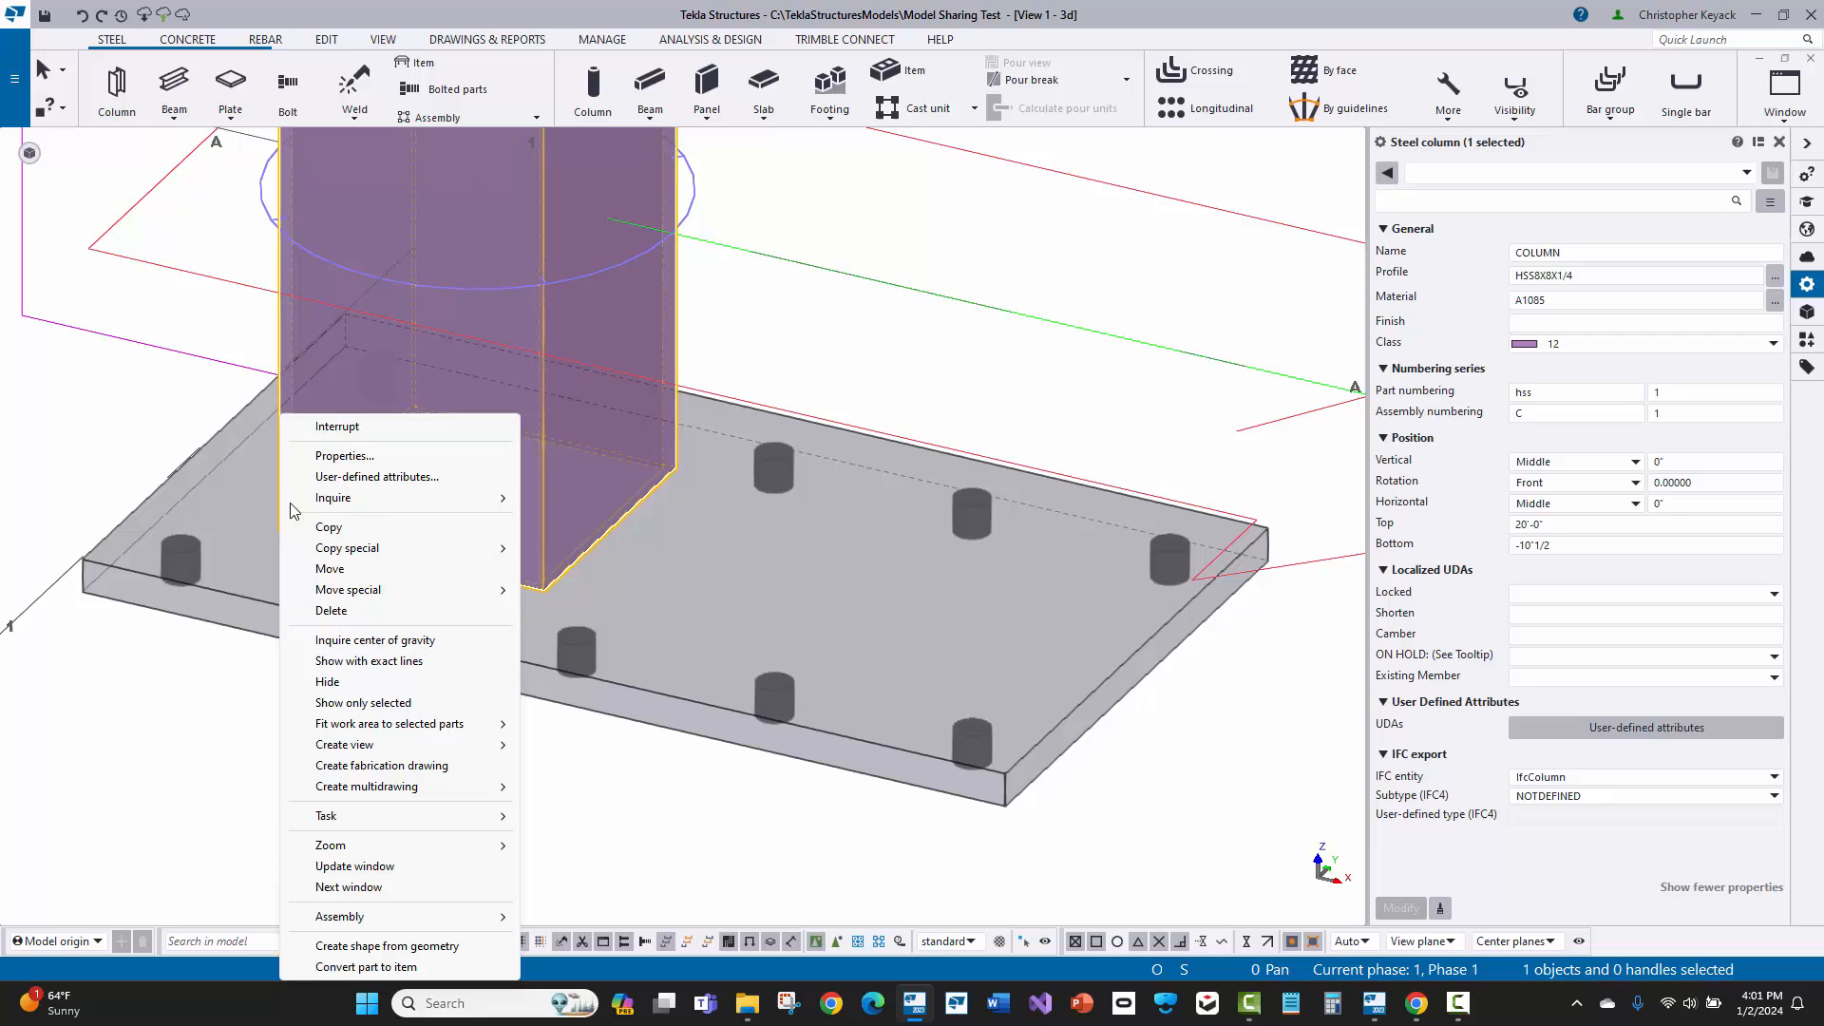
{"action": "left_click", "coordinate": [452, 663]}
{"action": "left_click", "coordinate": [351, 733]}
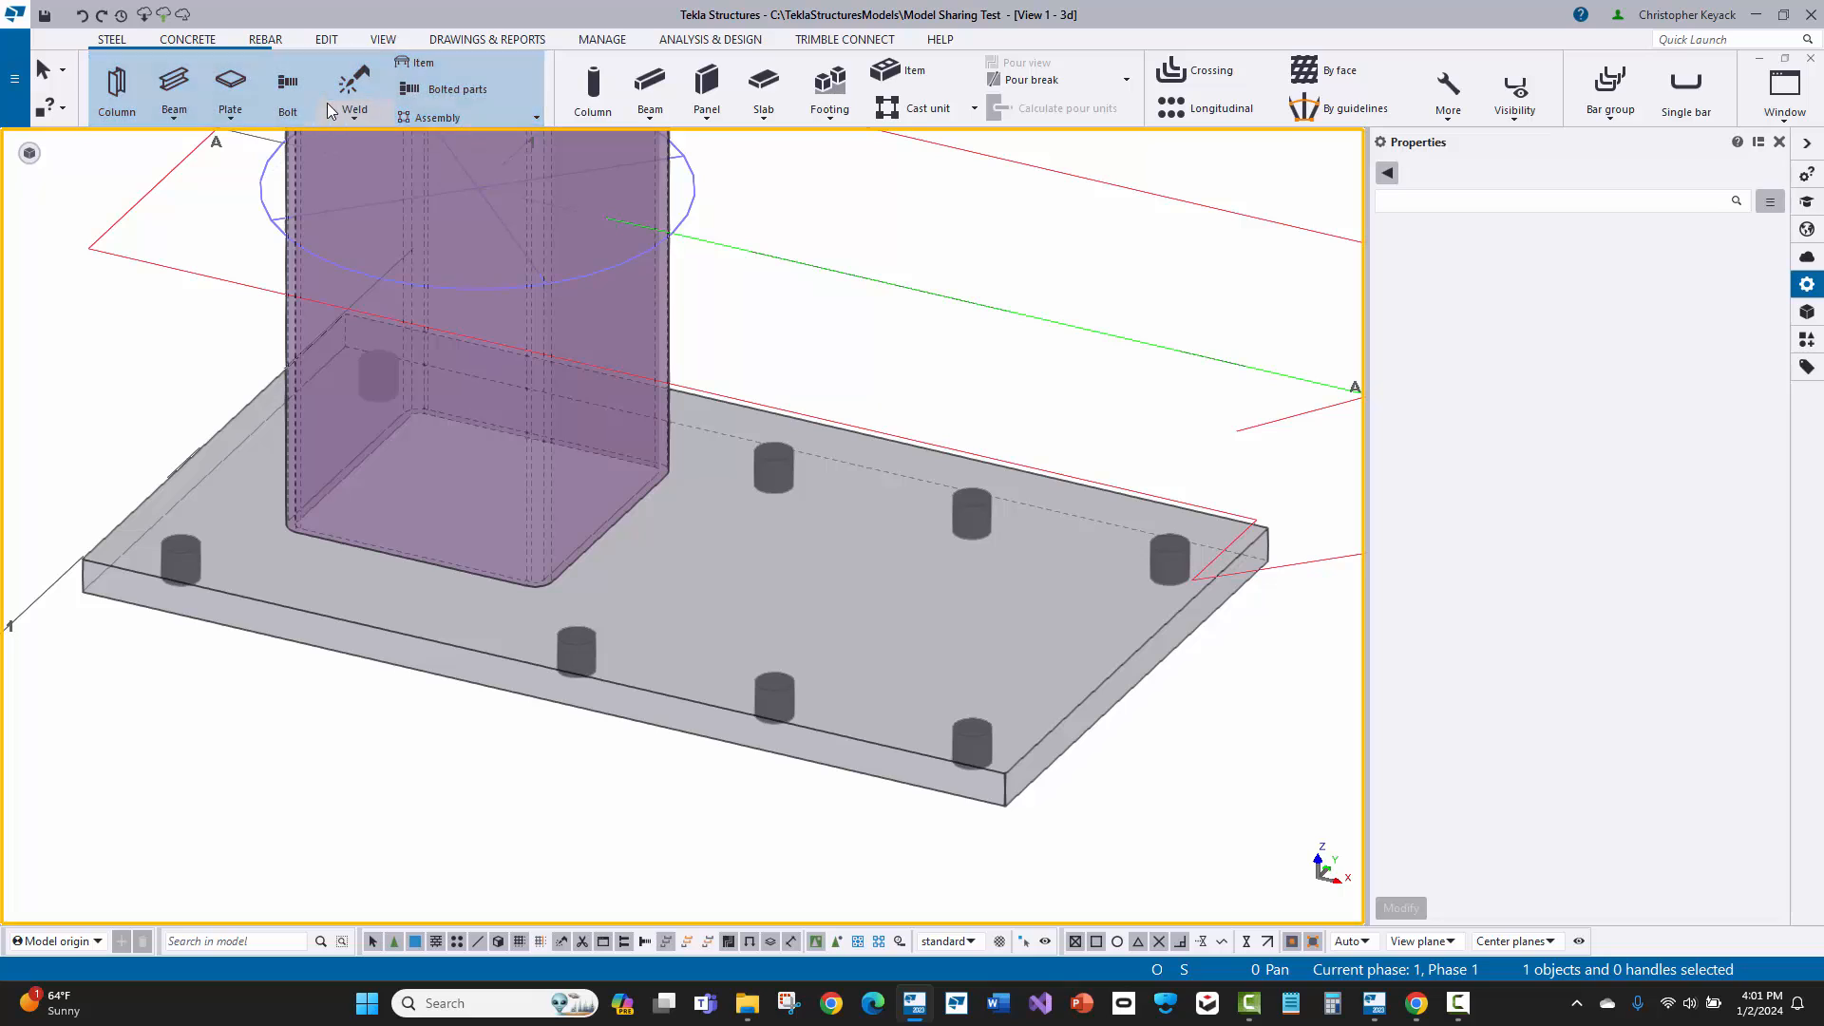
Step: Begin a polygon weld set to Edge, with the column as the part to weld to and the base plate as the part to weld
{"action": "left_click", "coordinate": [327, 103]}
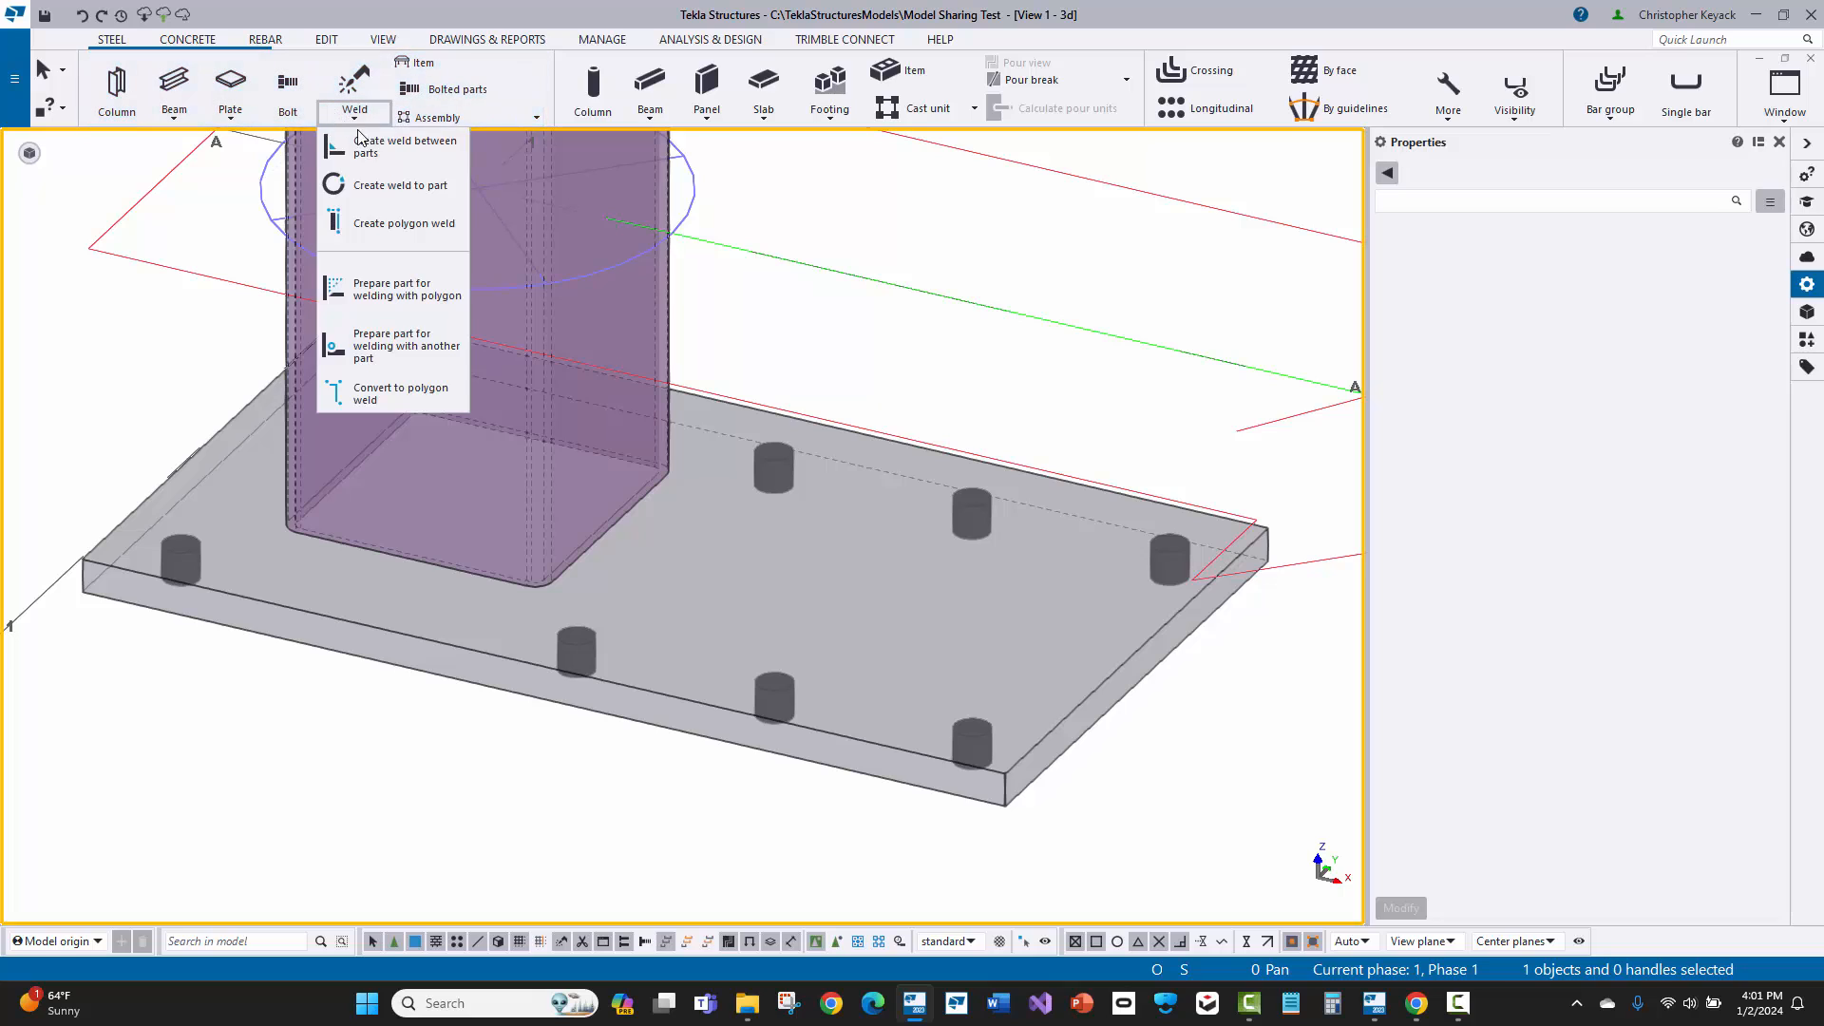
{"action": "left_click", "coordinate": [426, 227]}
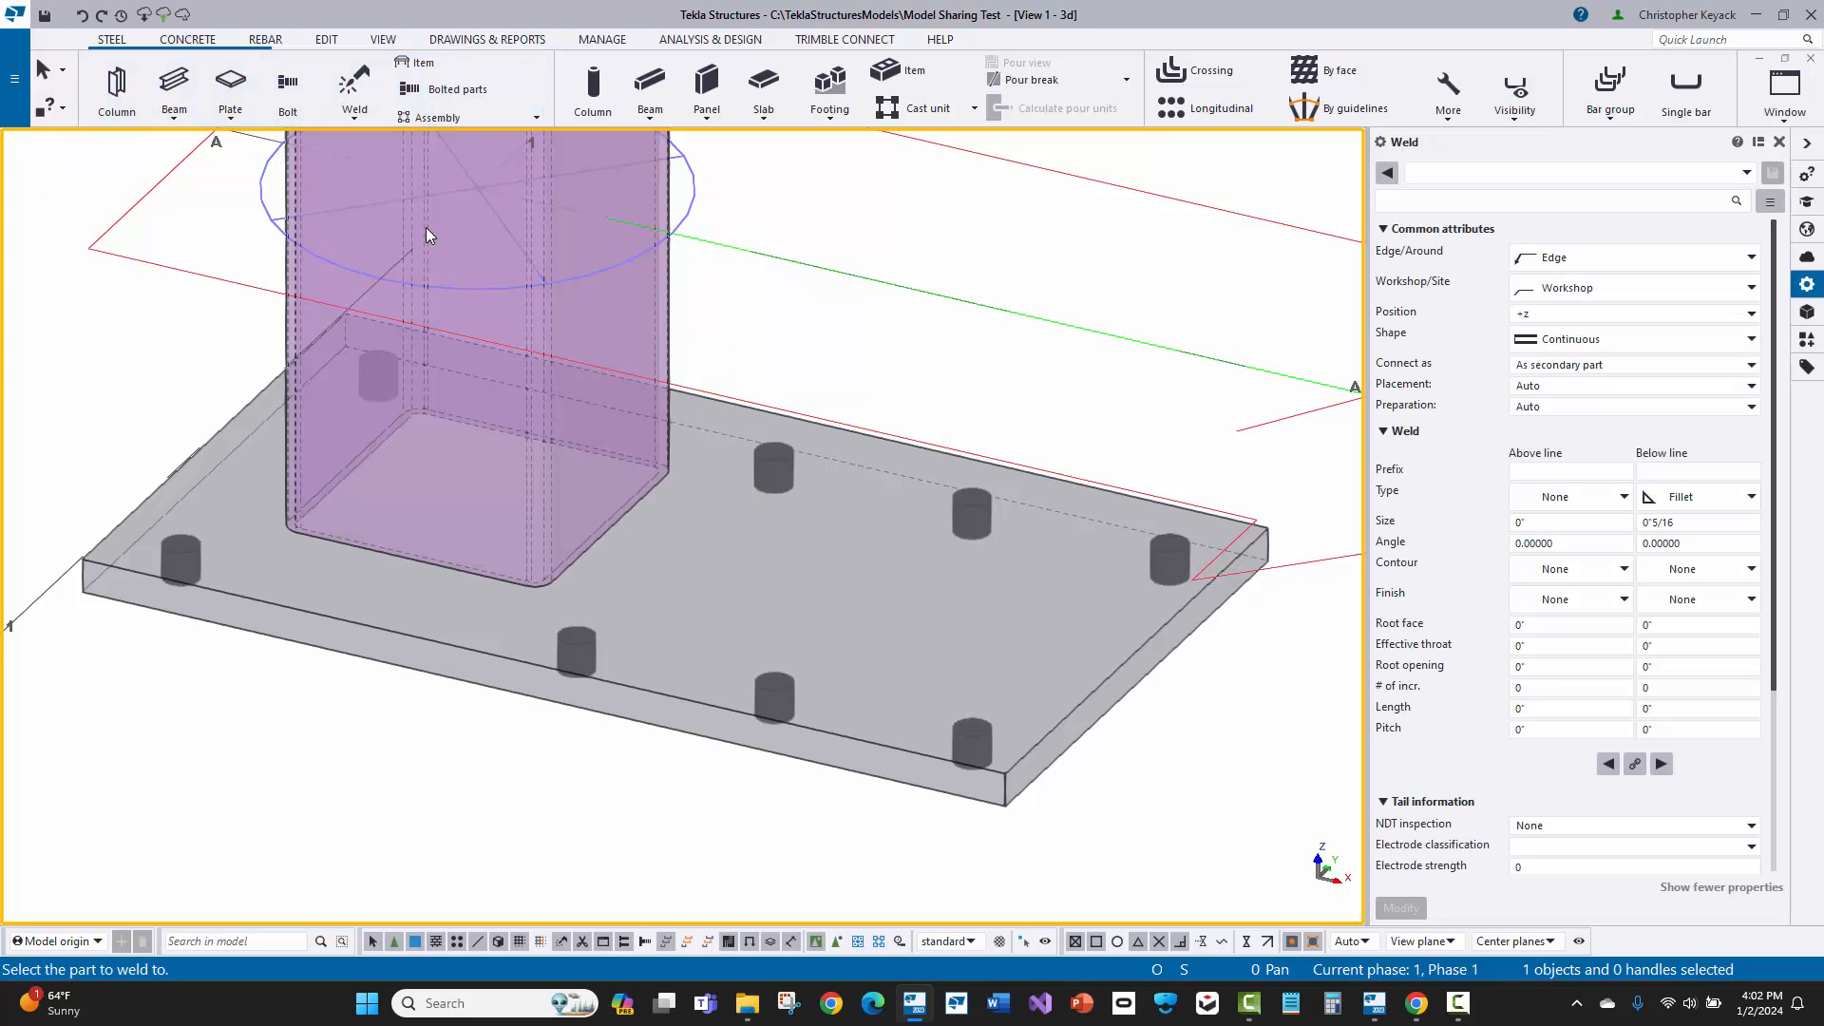
{"action": "left_click", "coordinate": [1551, 258]}
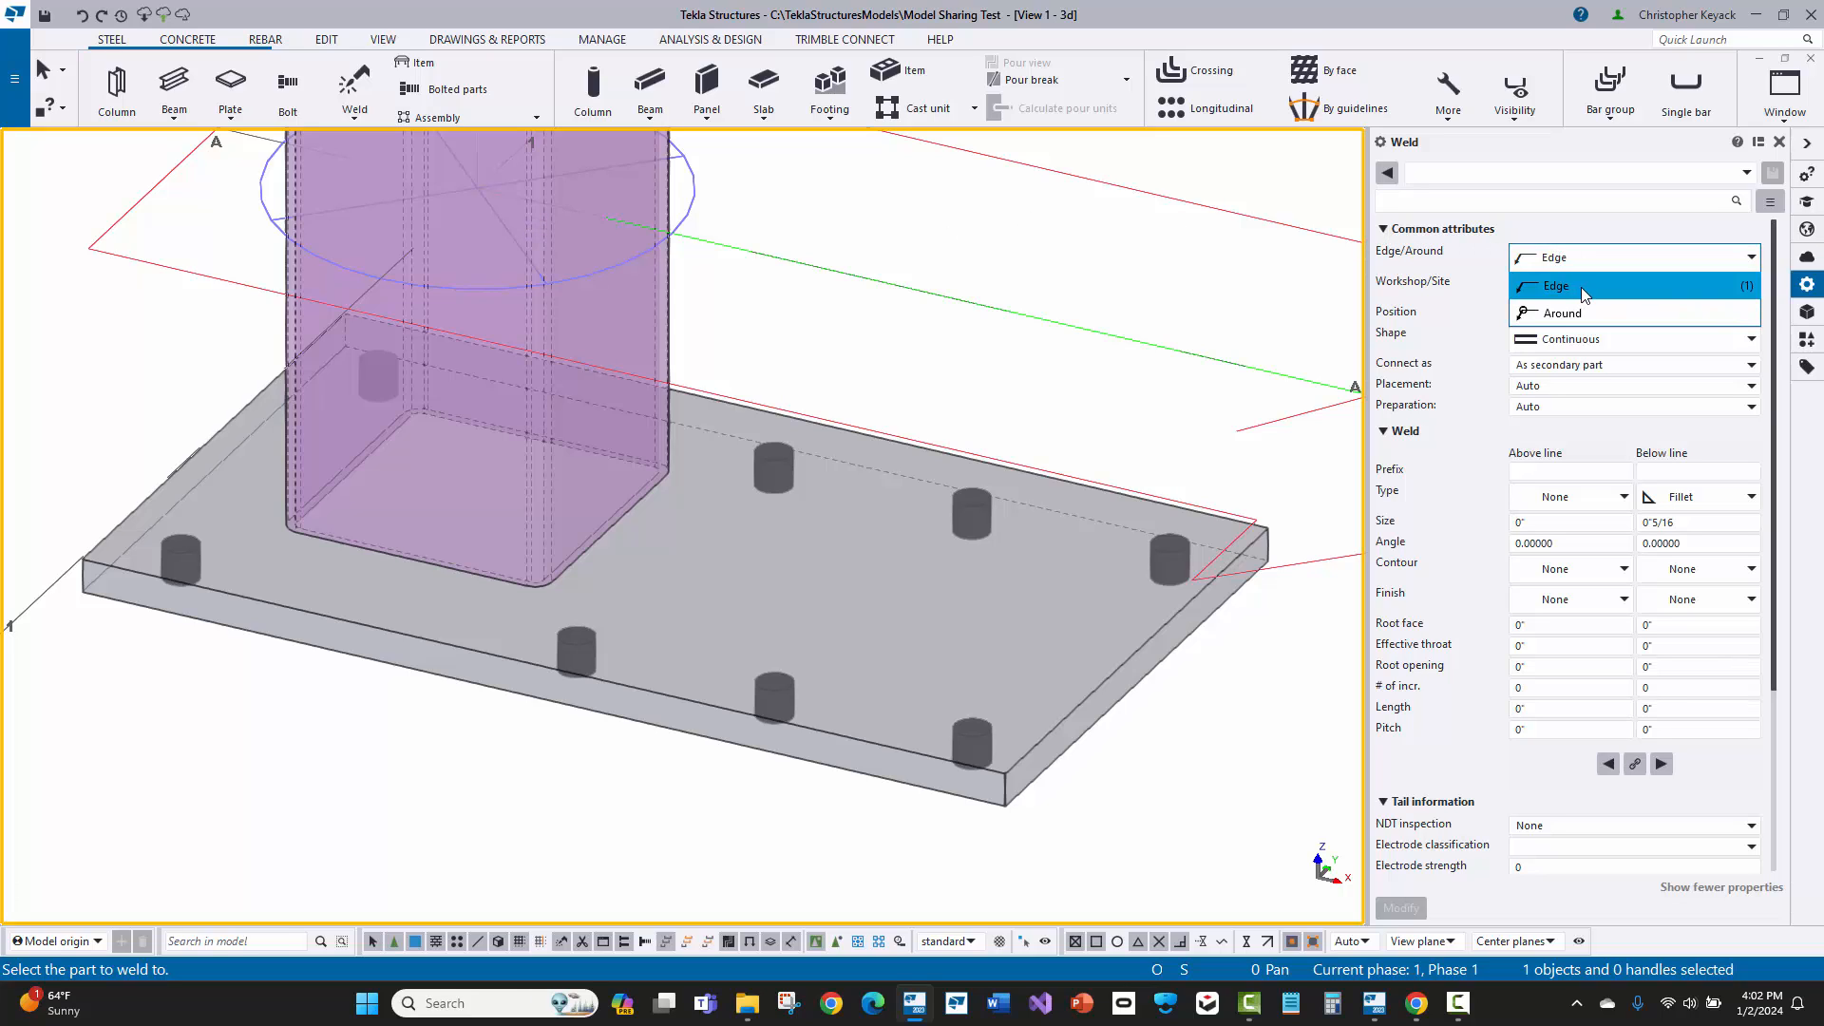
{"action": "left_click", "coordinate": [1584, 295]}
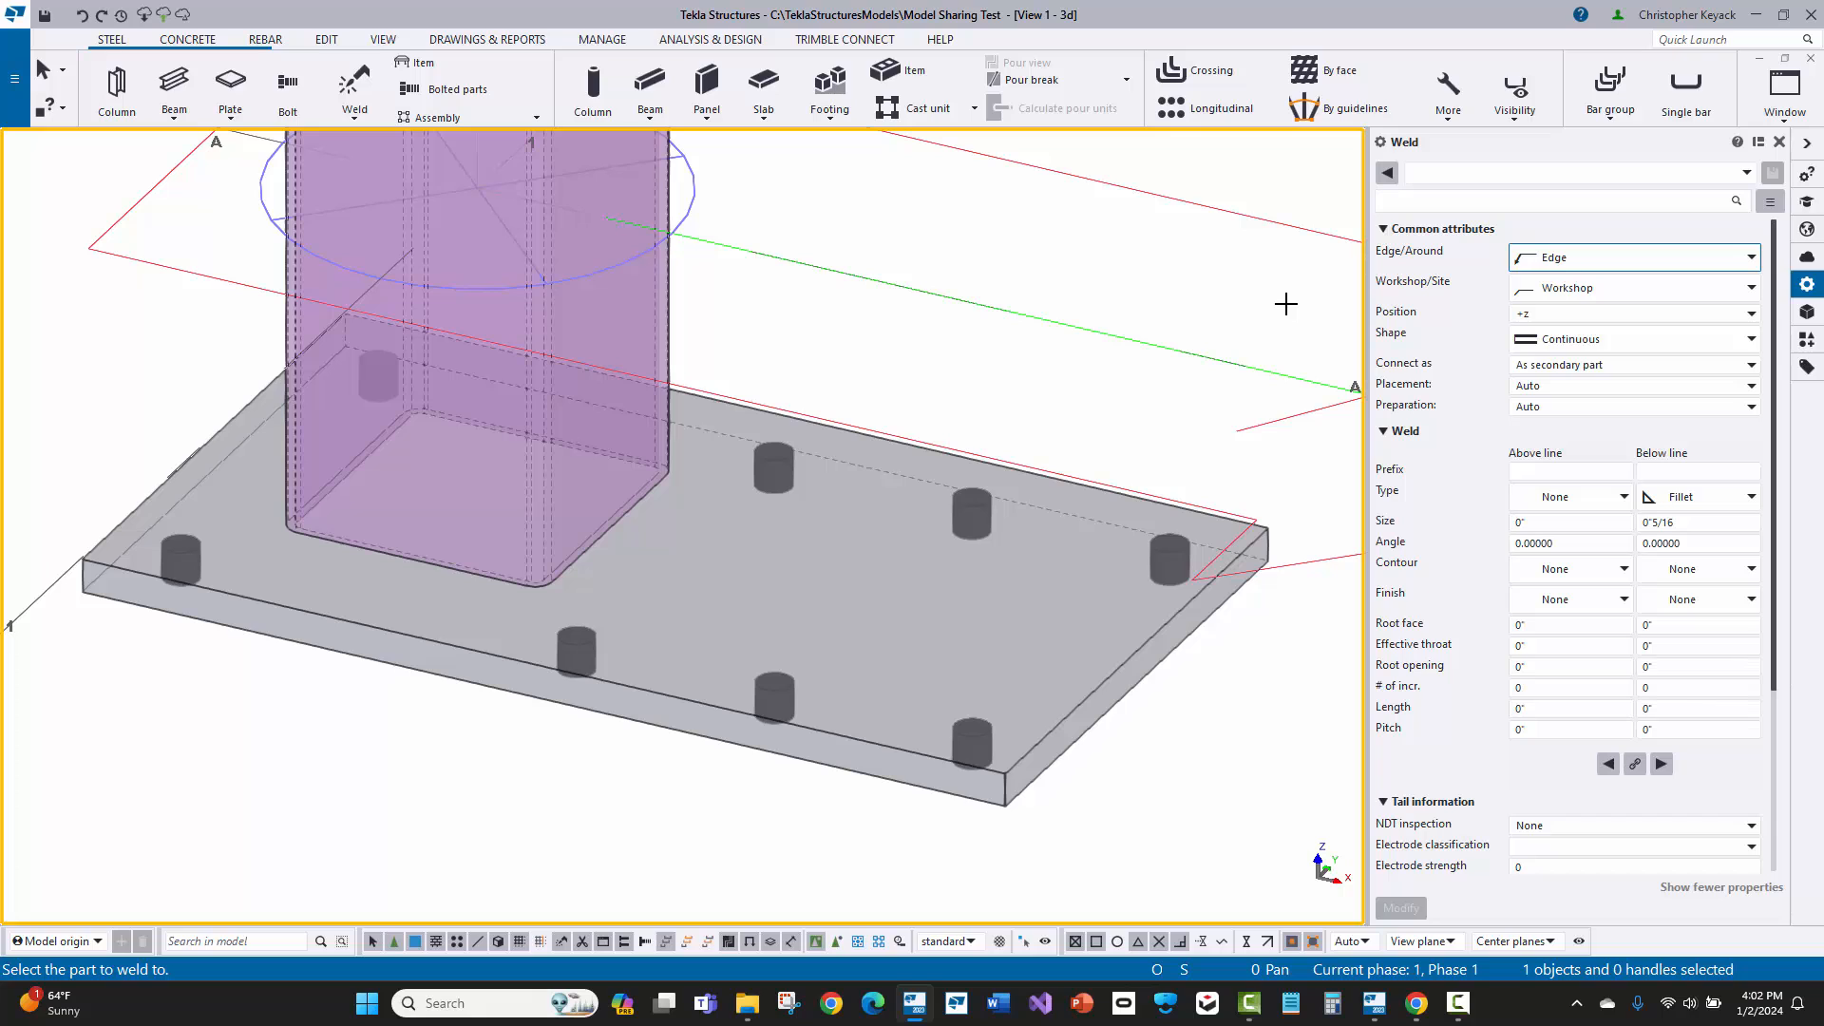
{"action": "left_click", "coordinate": [290, 284]}
{"action": "left_click", "coordinate": [218, 432]}
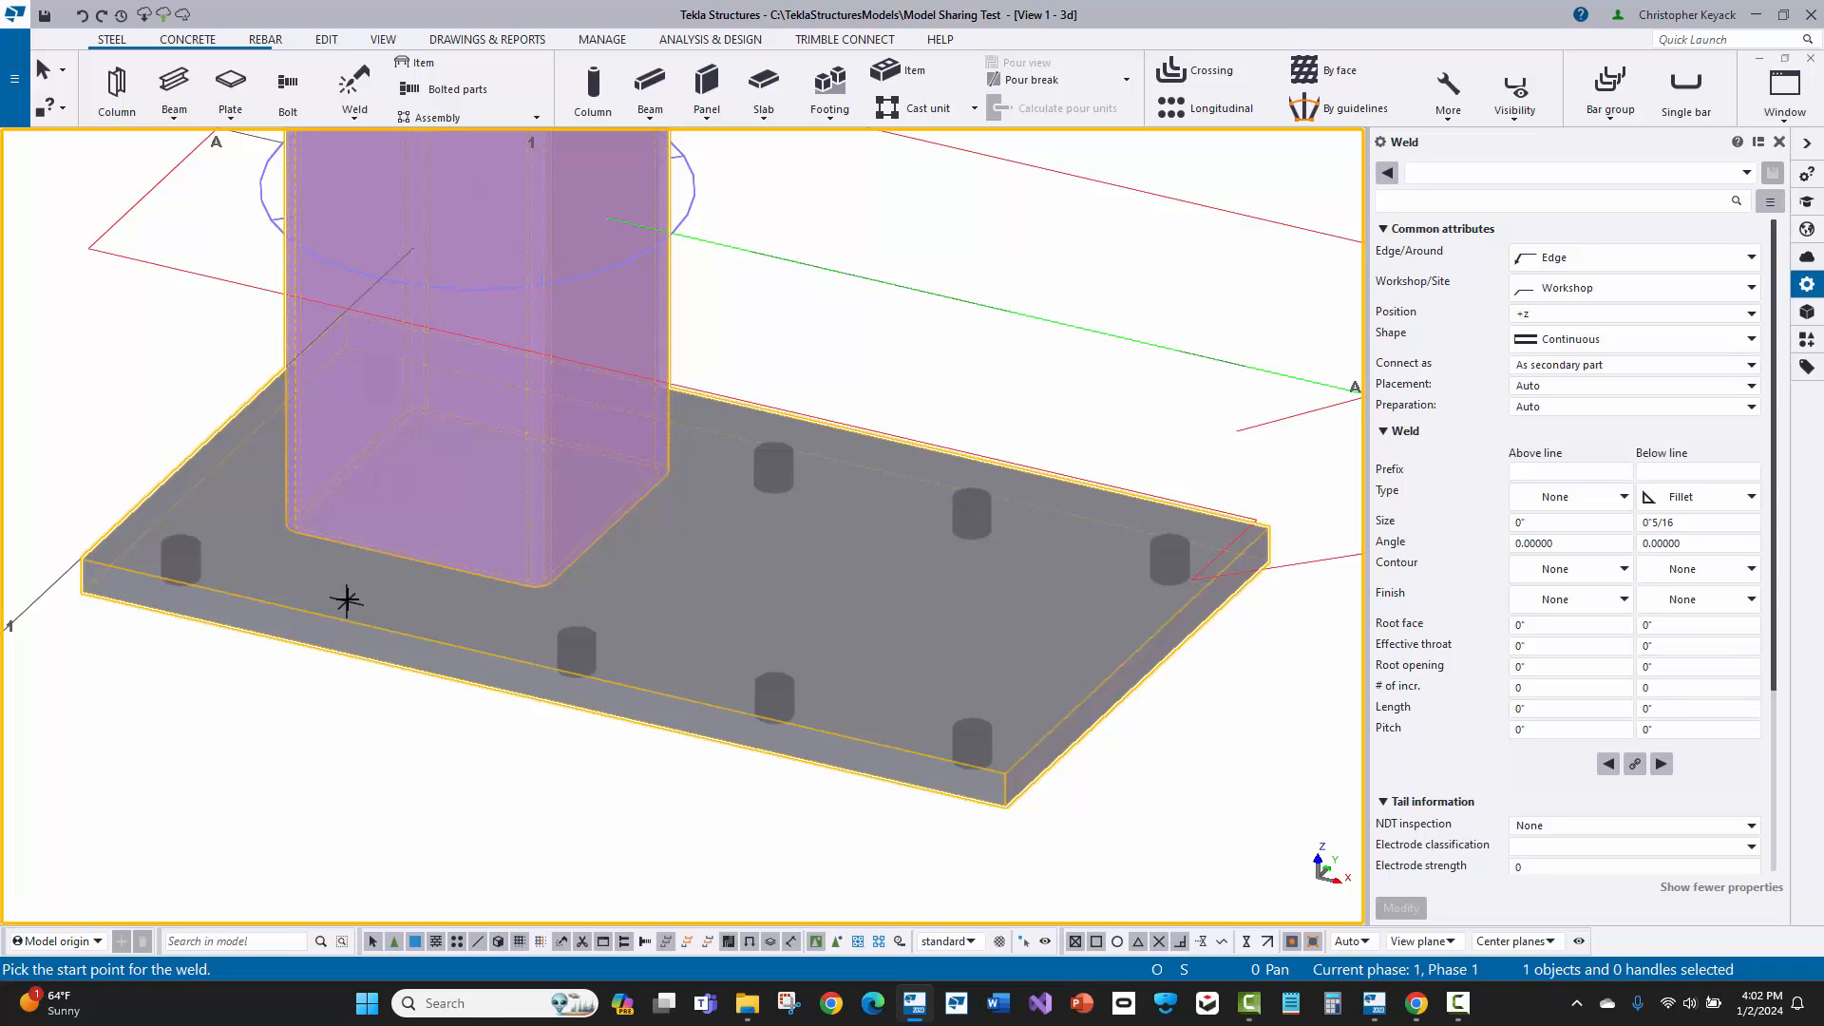
Step: Start the polygon weld 3 1/2" from the midpoint of the column's front bottom edge, towards its nearest corner, using a temporary snap reference point
{"action": "scroll", "coordinate": [366, 566], "scroll_direction": "up", "scroll_amount": 4}
{"action": "right_click", "coordinate": [458, 542]}
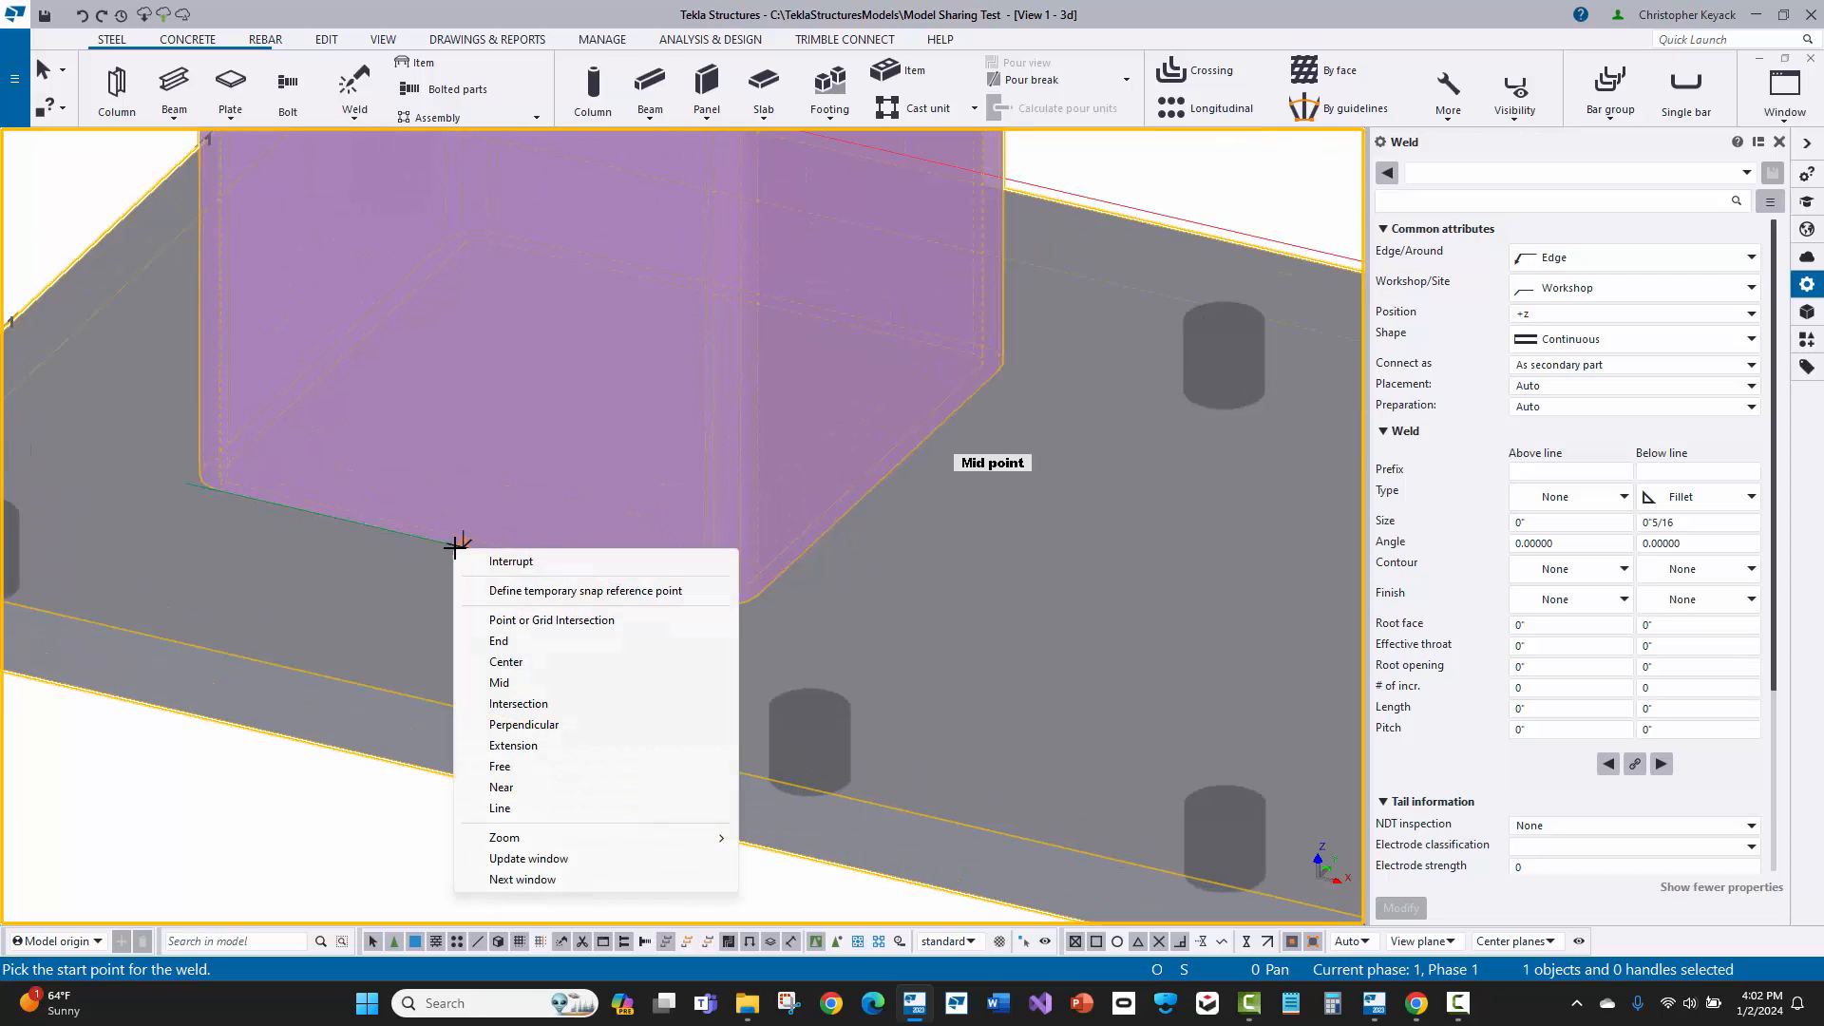
{"action": "left_click", "coordinate": [691, 591]}
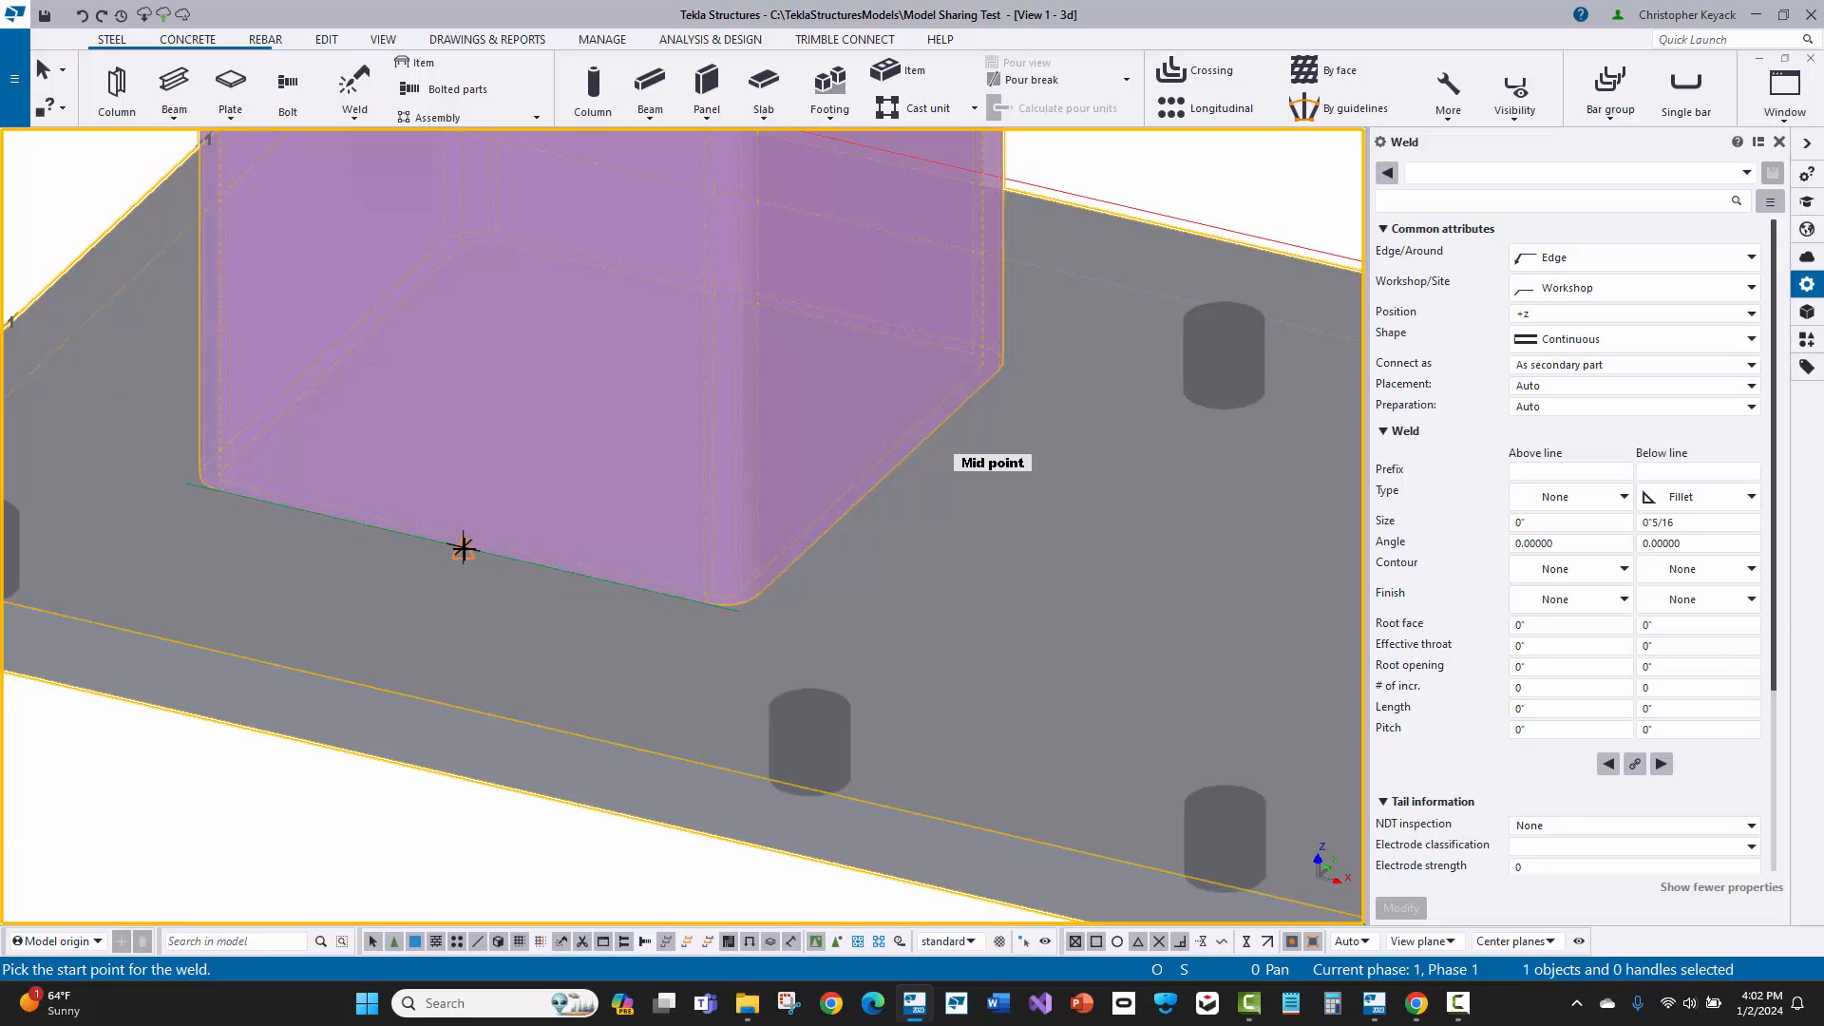
{"action": "left_click", "coordinate": [463, 548]}
{"action": "scroll", "coordinate": [162, 506], "scroll_direction": "down", "scroll_amount": 3}
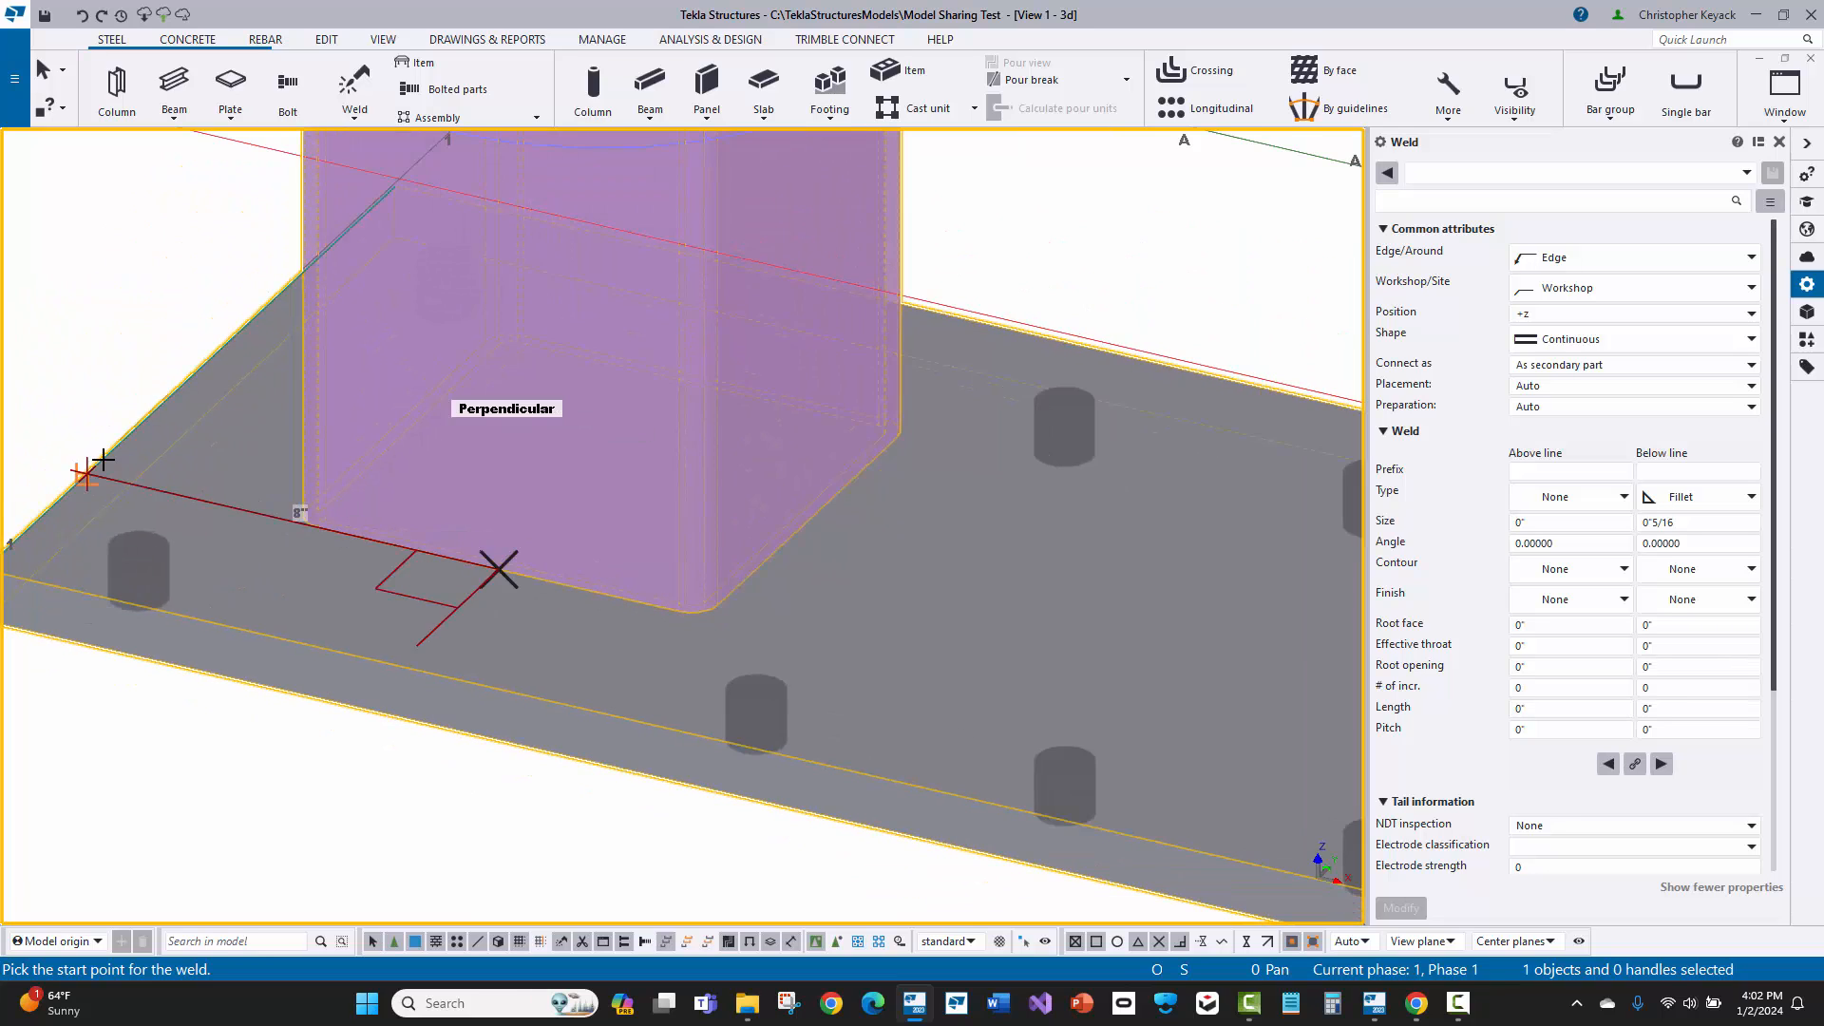
{"action": "middle_click_drag", "start_coordinate": [114, 461], "coordinate": [204, 472]}
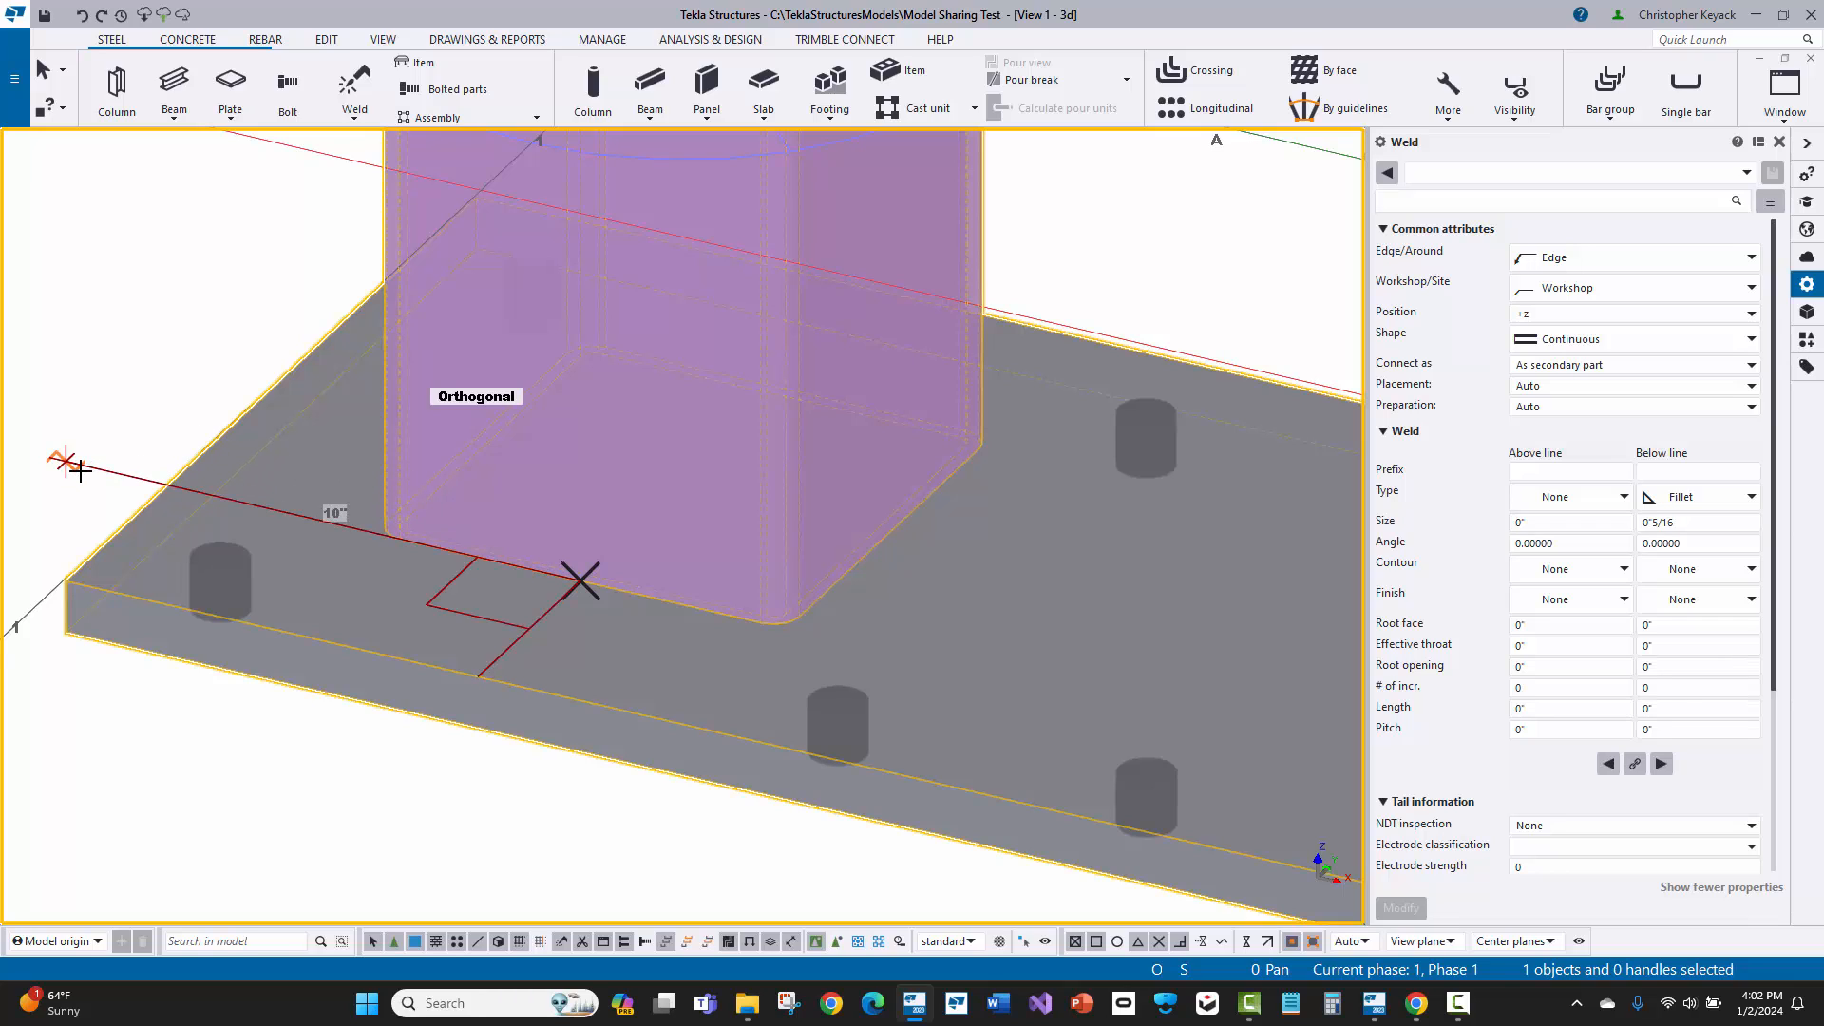
{"action": "type", "text": "3 1/2"}
{"action": "key", "text": "Return"}
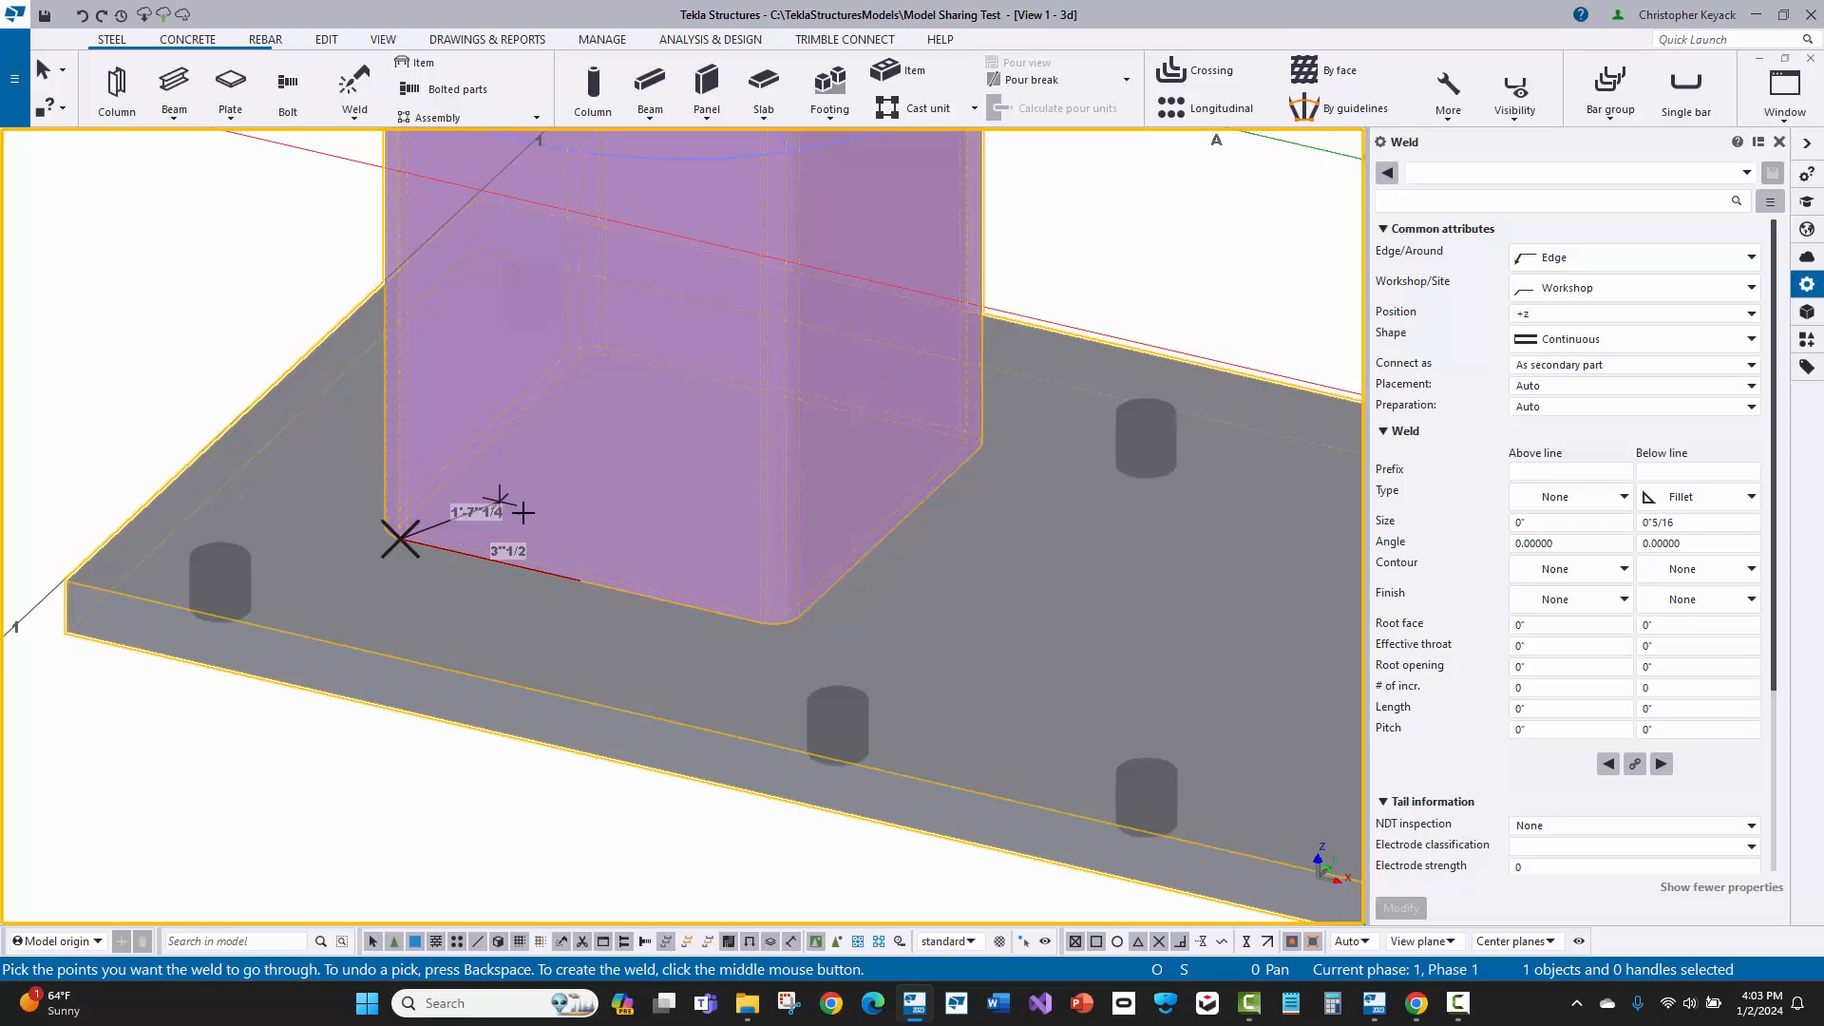
Step: Run the polygon weld 7" to the far end of the column's straight front bottom edge, create it, and end the weld command
{"action": "scroll", "coordinate": [665, 608], "scroll_direction": "up", "scroll_amount": 2}
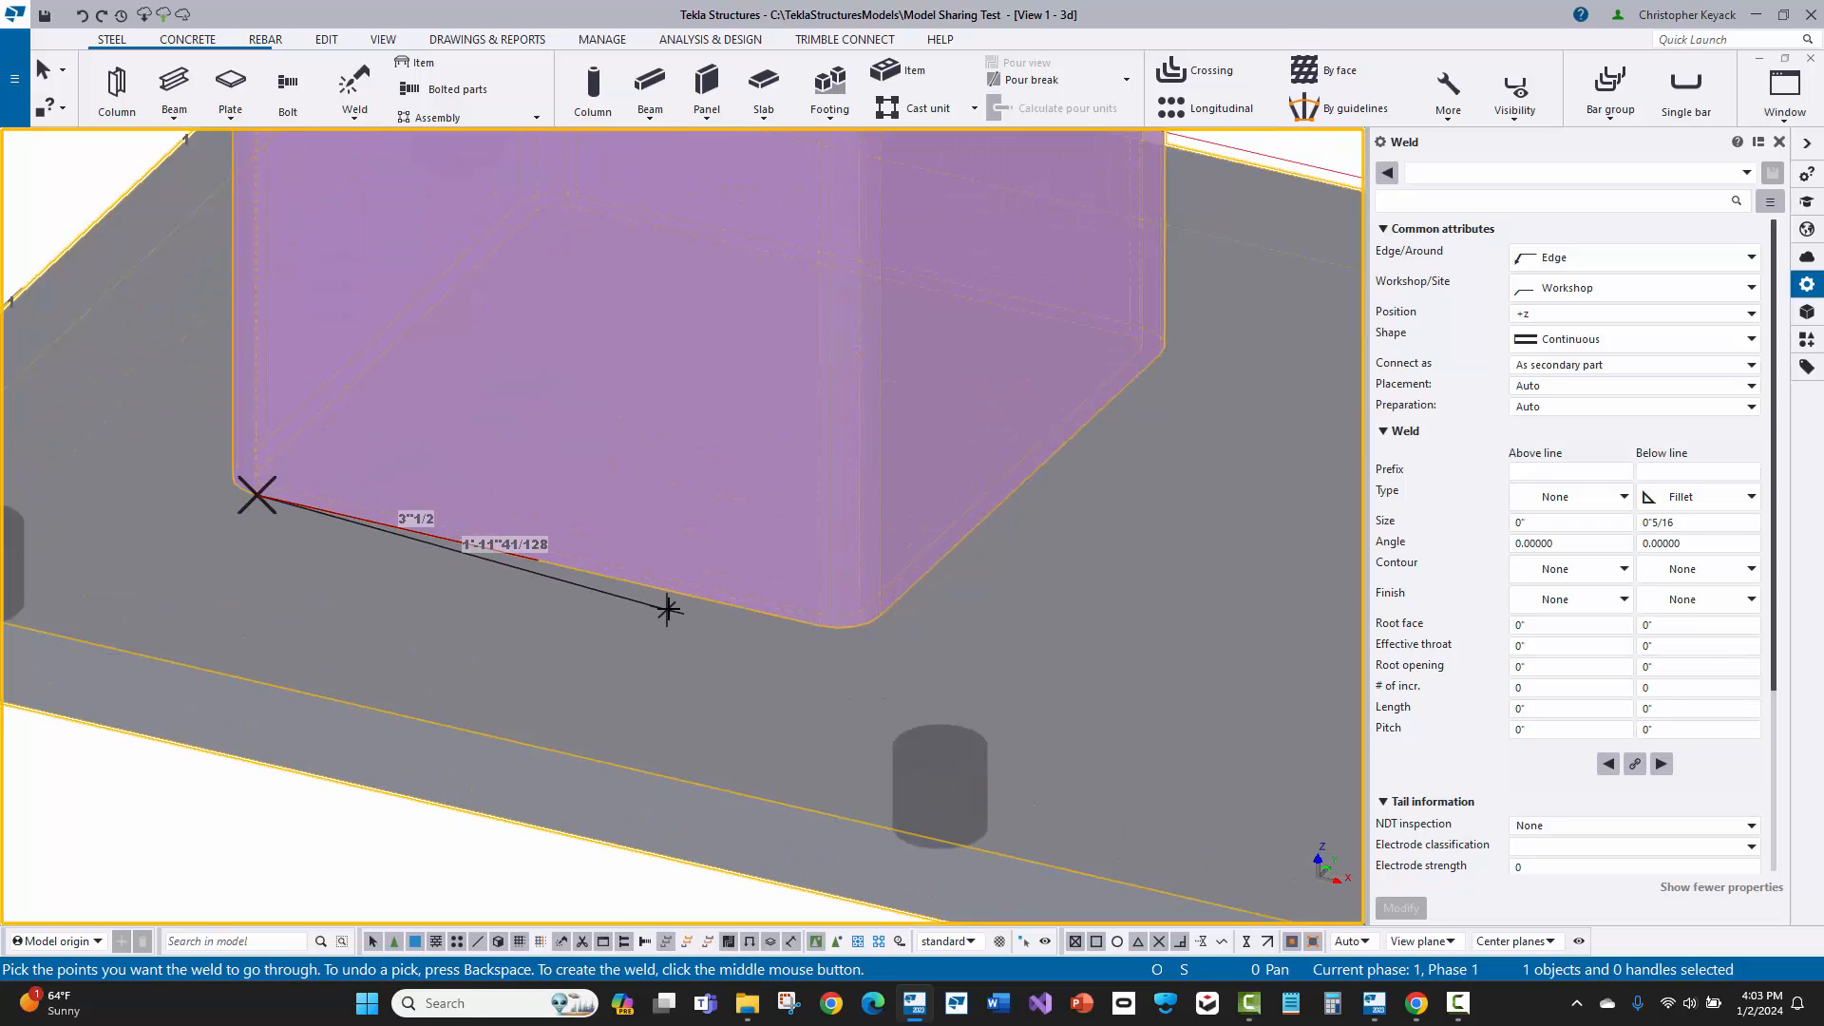
{"action": "right_click", "coordinate": [668, 608]}
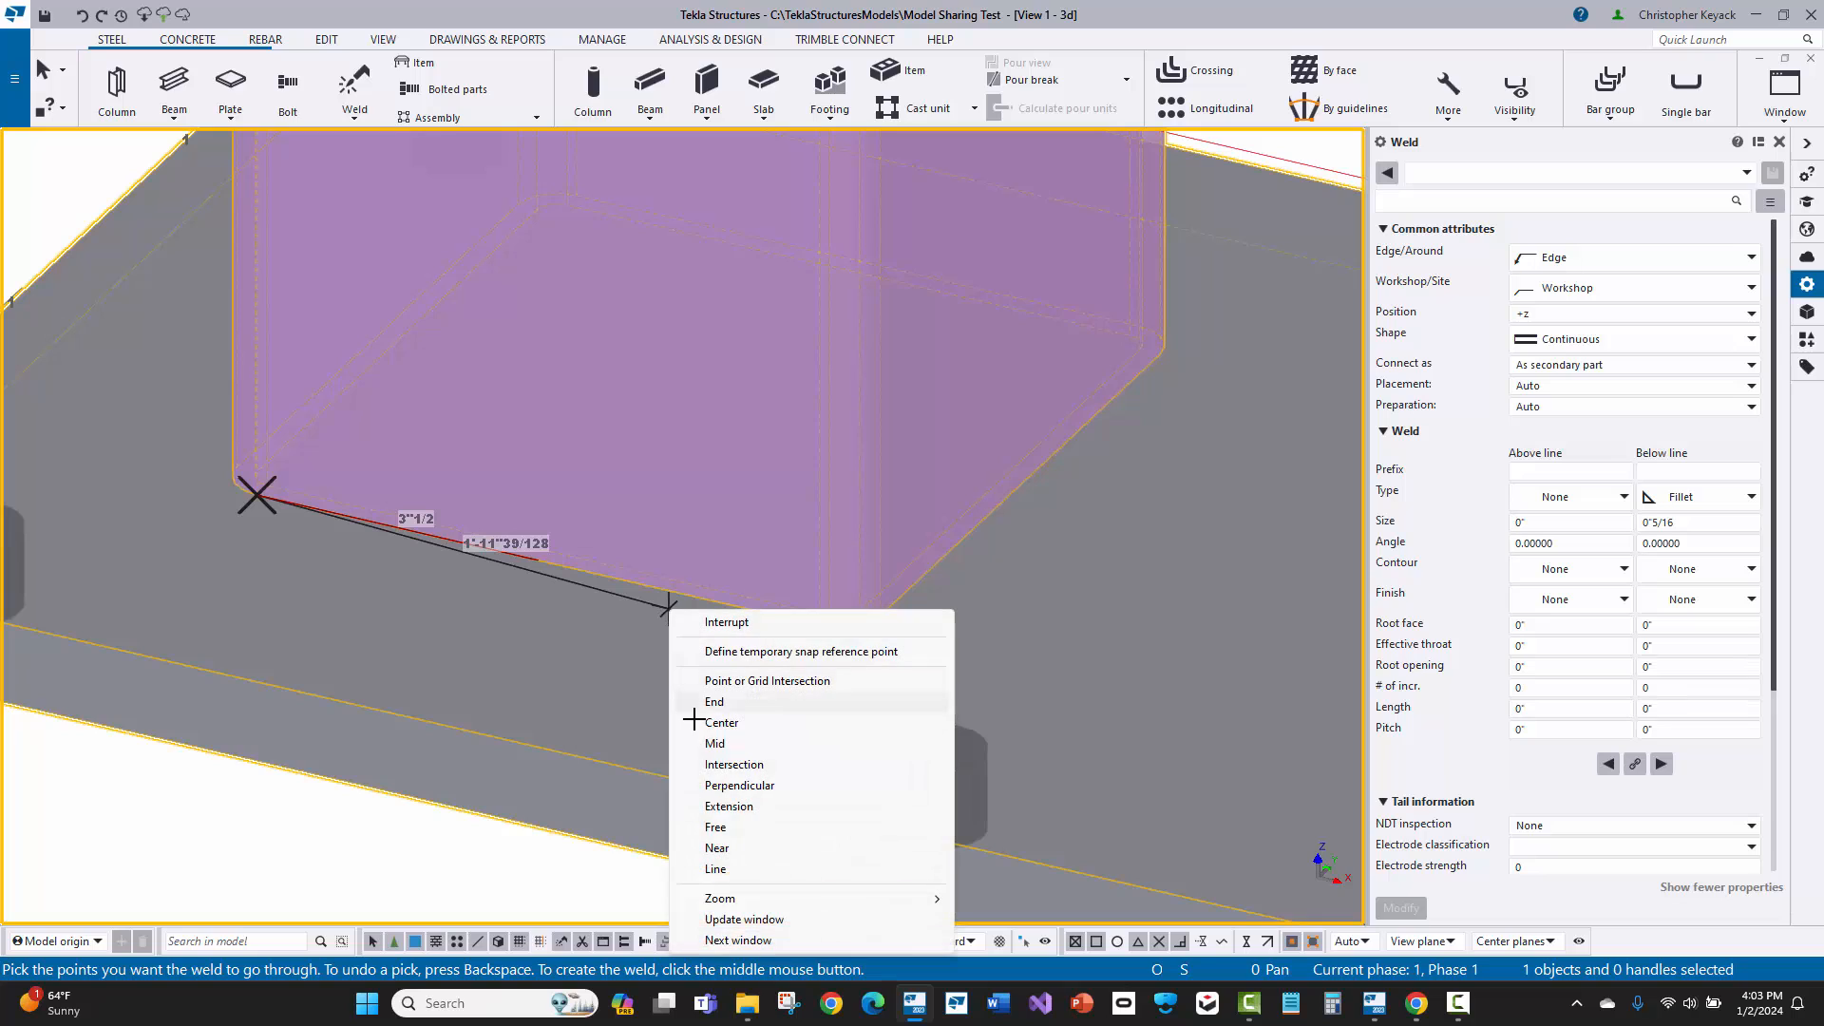
{"action": "left_click", "coordinate": [736, 847]}
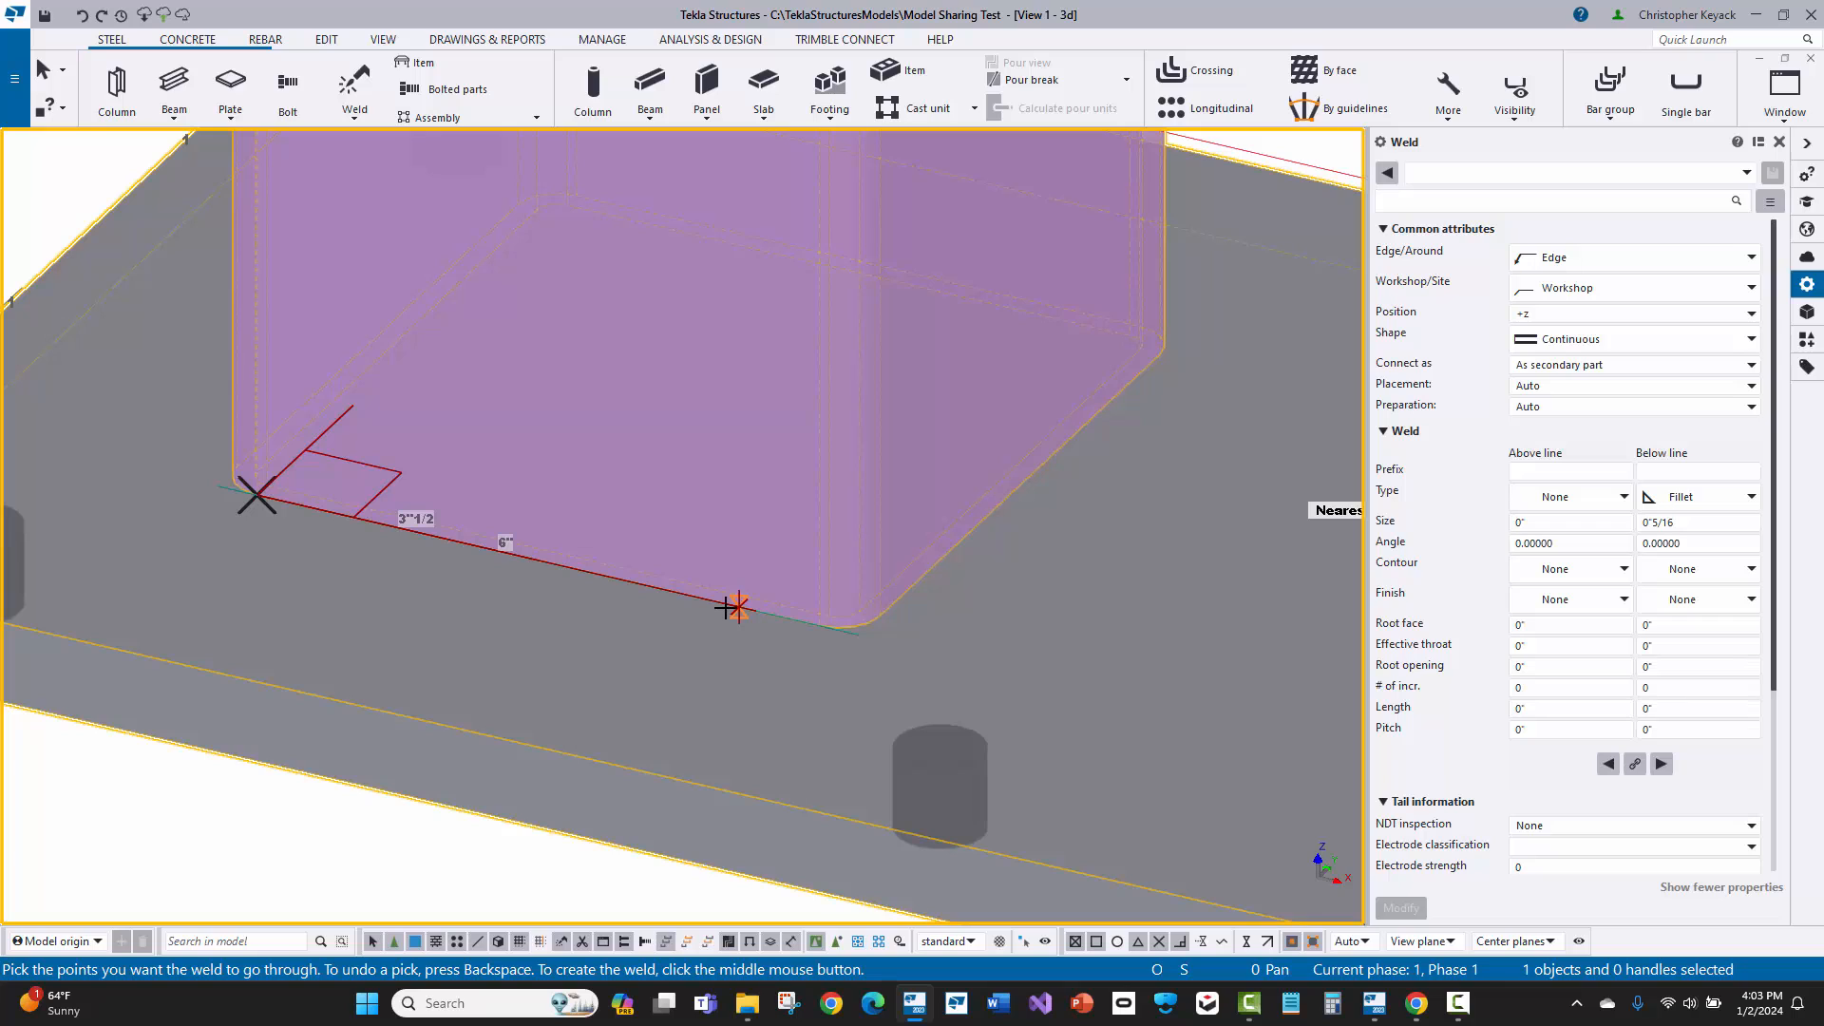
{"action": "left_click", "coordinate": [819, 626]}
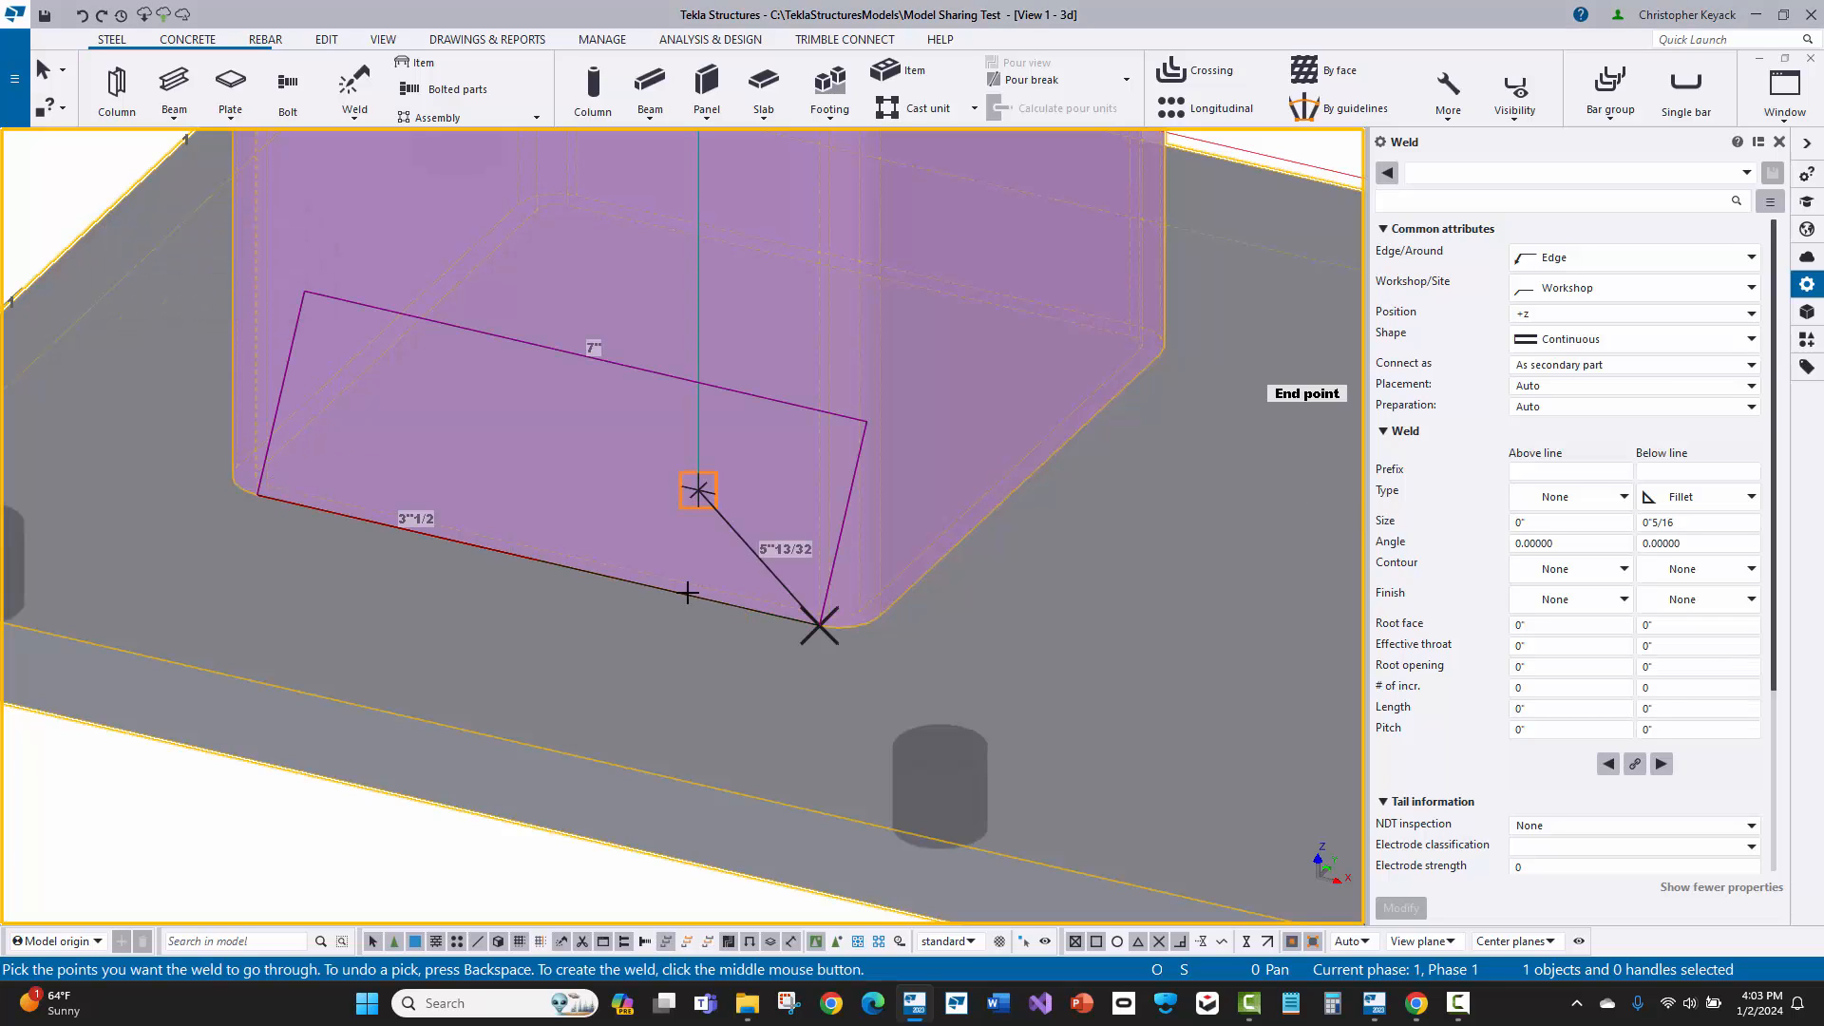
{"action": "middle_click", "coordinate": [991, 541]}
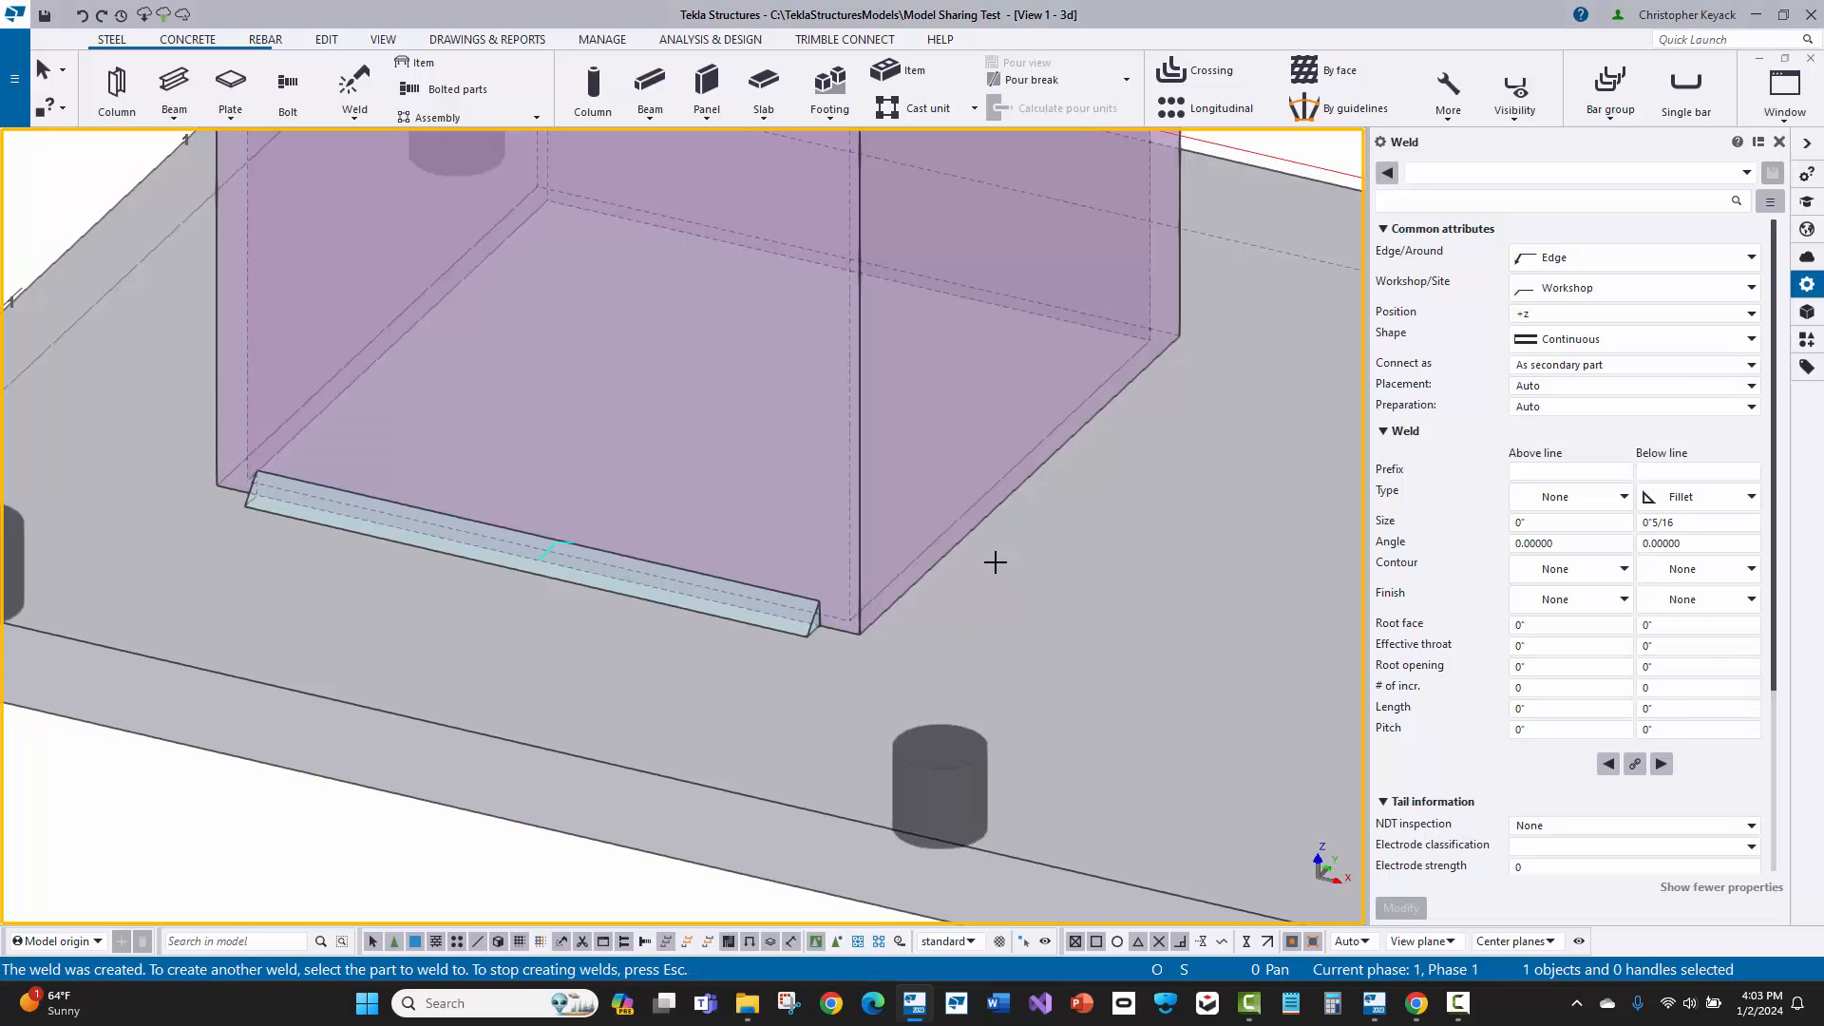
{"action": "right_click", "coordinate": [1109, 513]}
{"action": "left_click", "coordinate": [1150, 525]}
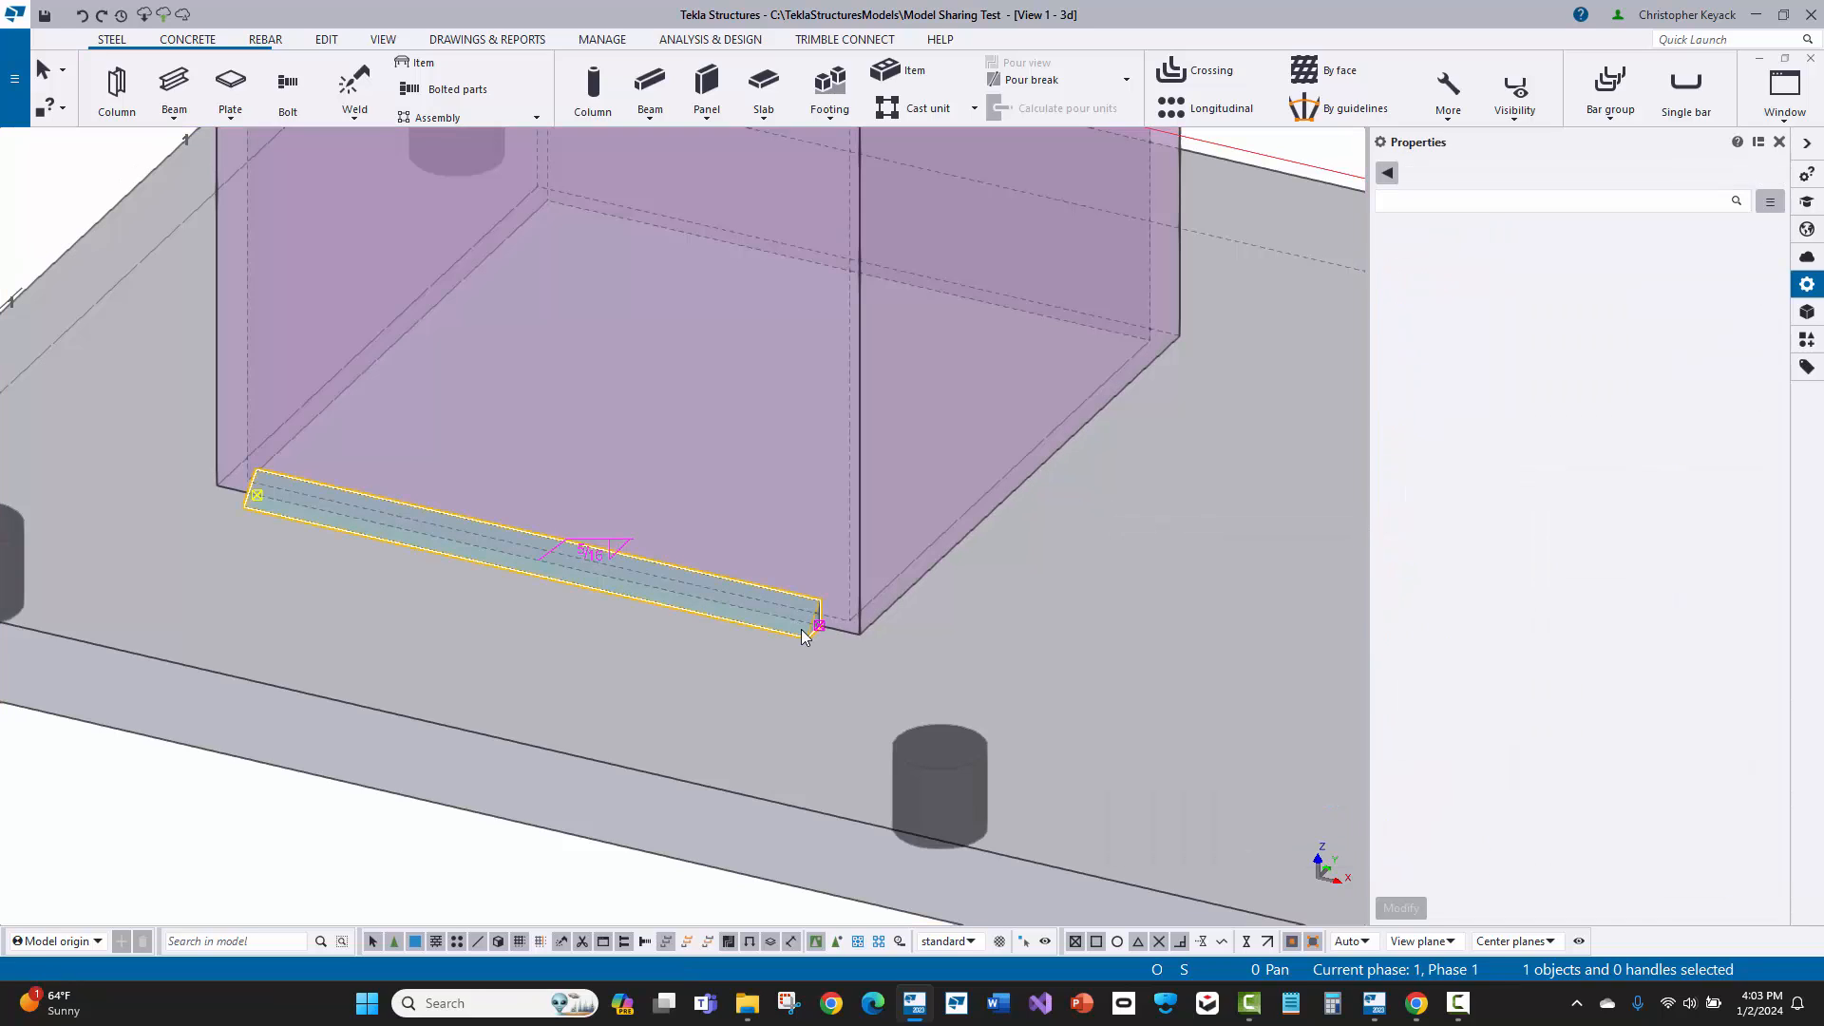
Step: Show the column with exact lines again around the new front weld, and clear the selection
{"action": "left_click", "coordinate": [802, 632]}
{"action": "middle_click_drag", "start_coordinate": [650, 538], "coordinate": [404, 430], "text": "ctrl"}
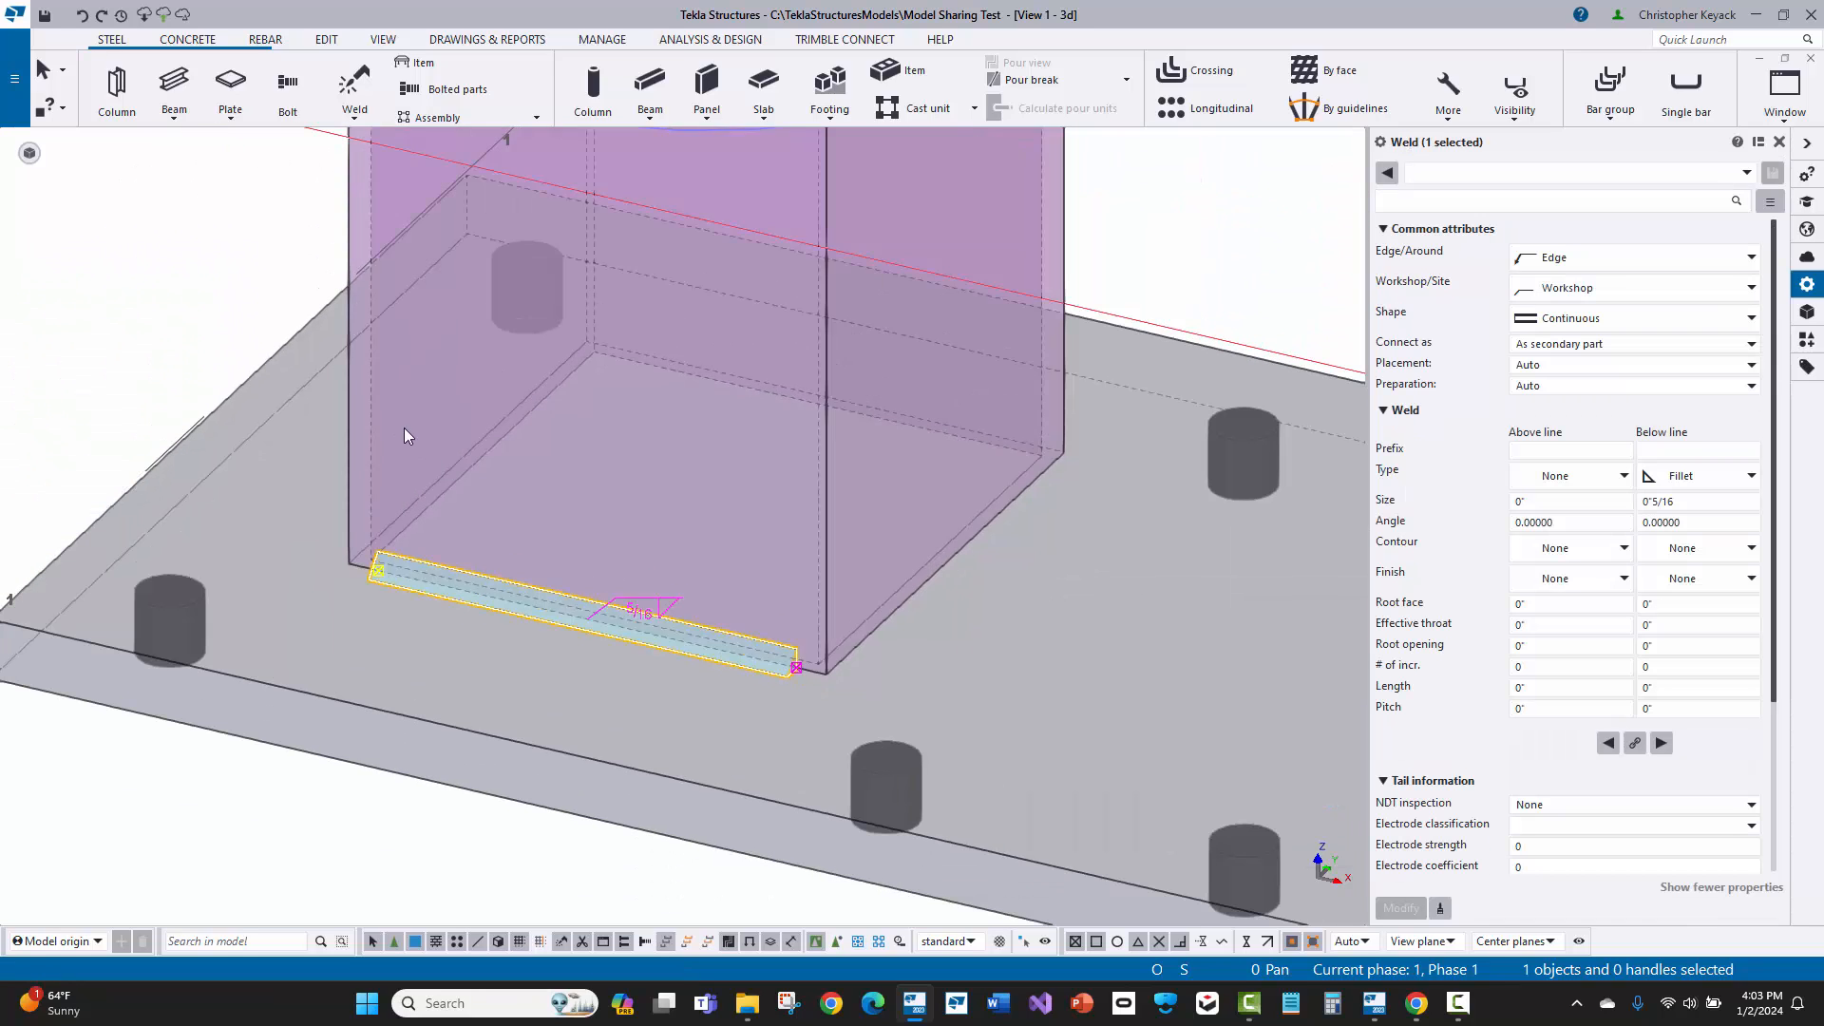
{"action": "scroll", "coordinate": [560, 627], "scroll_direction": "up", "scroll_amount": 1}
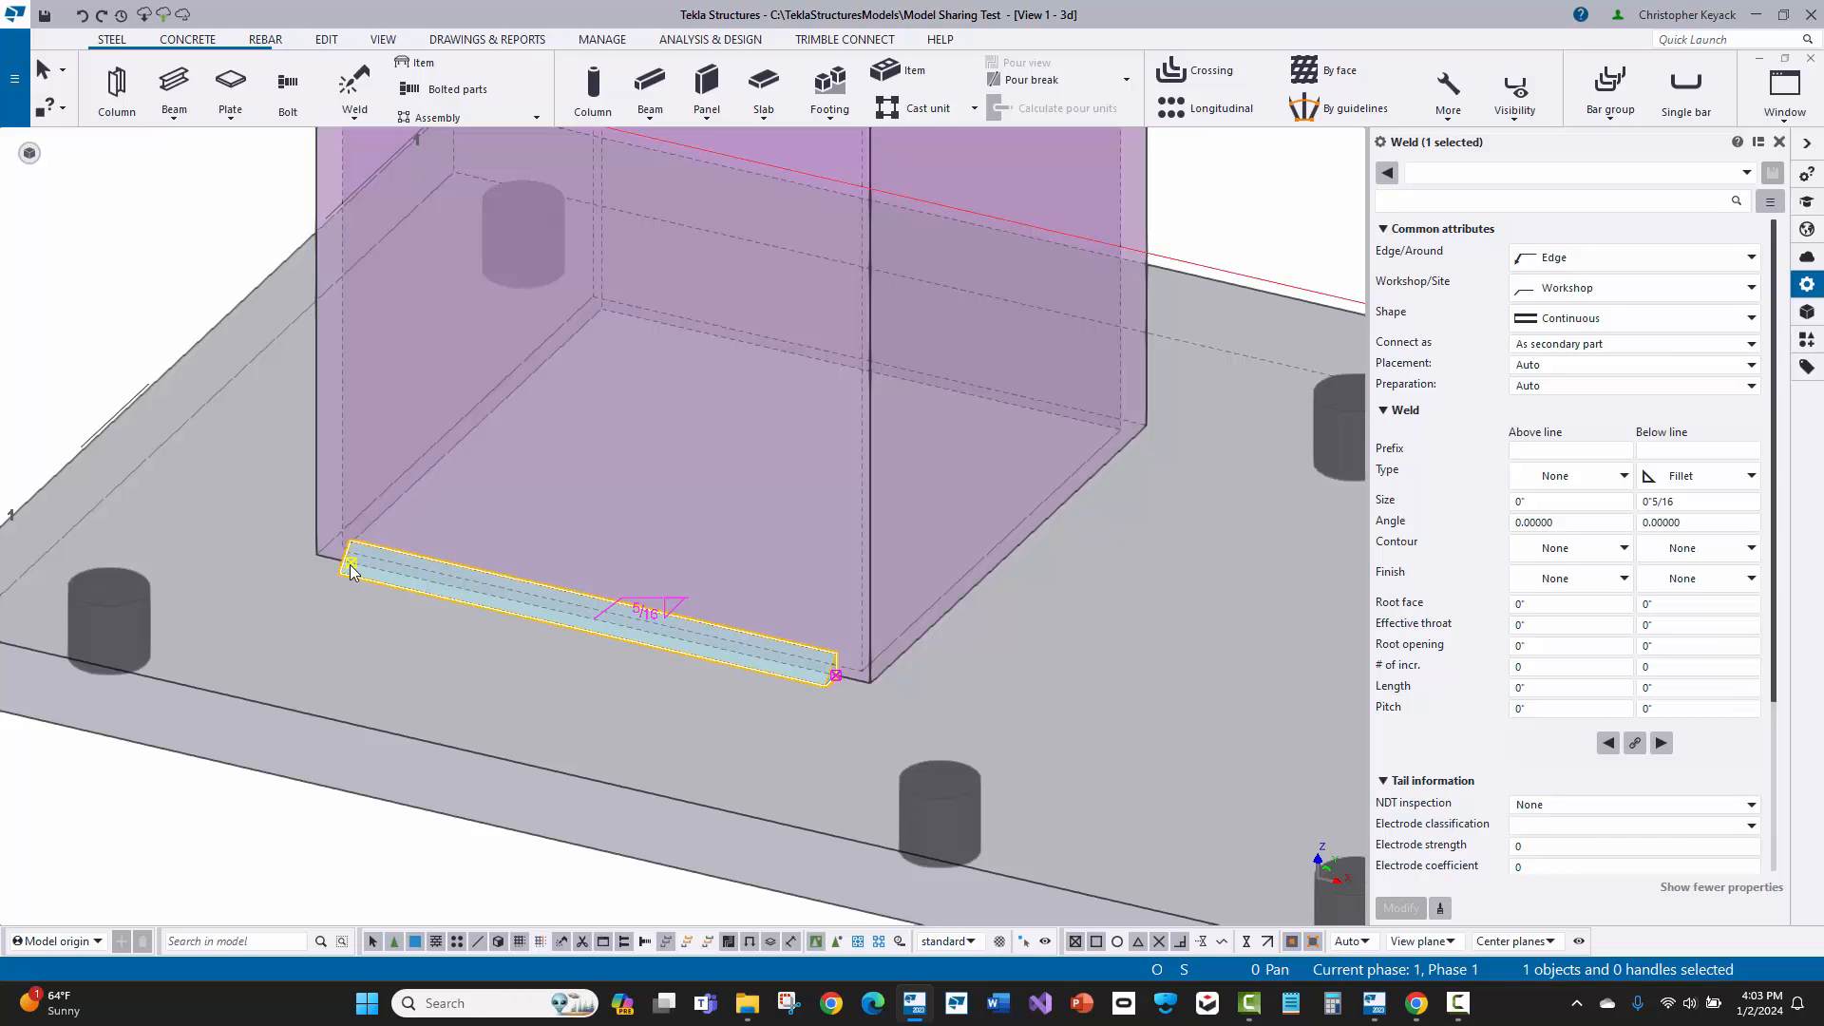
{"action": "middle_click_drag", "start_coordinate": [351, 566], "coordinate": [334, 596]}
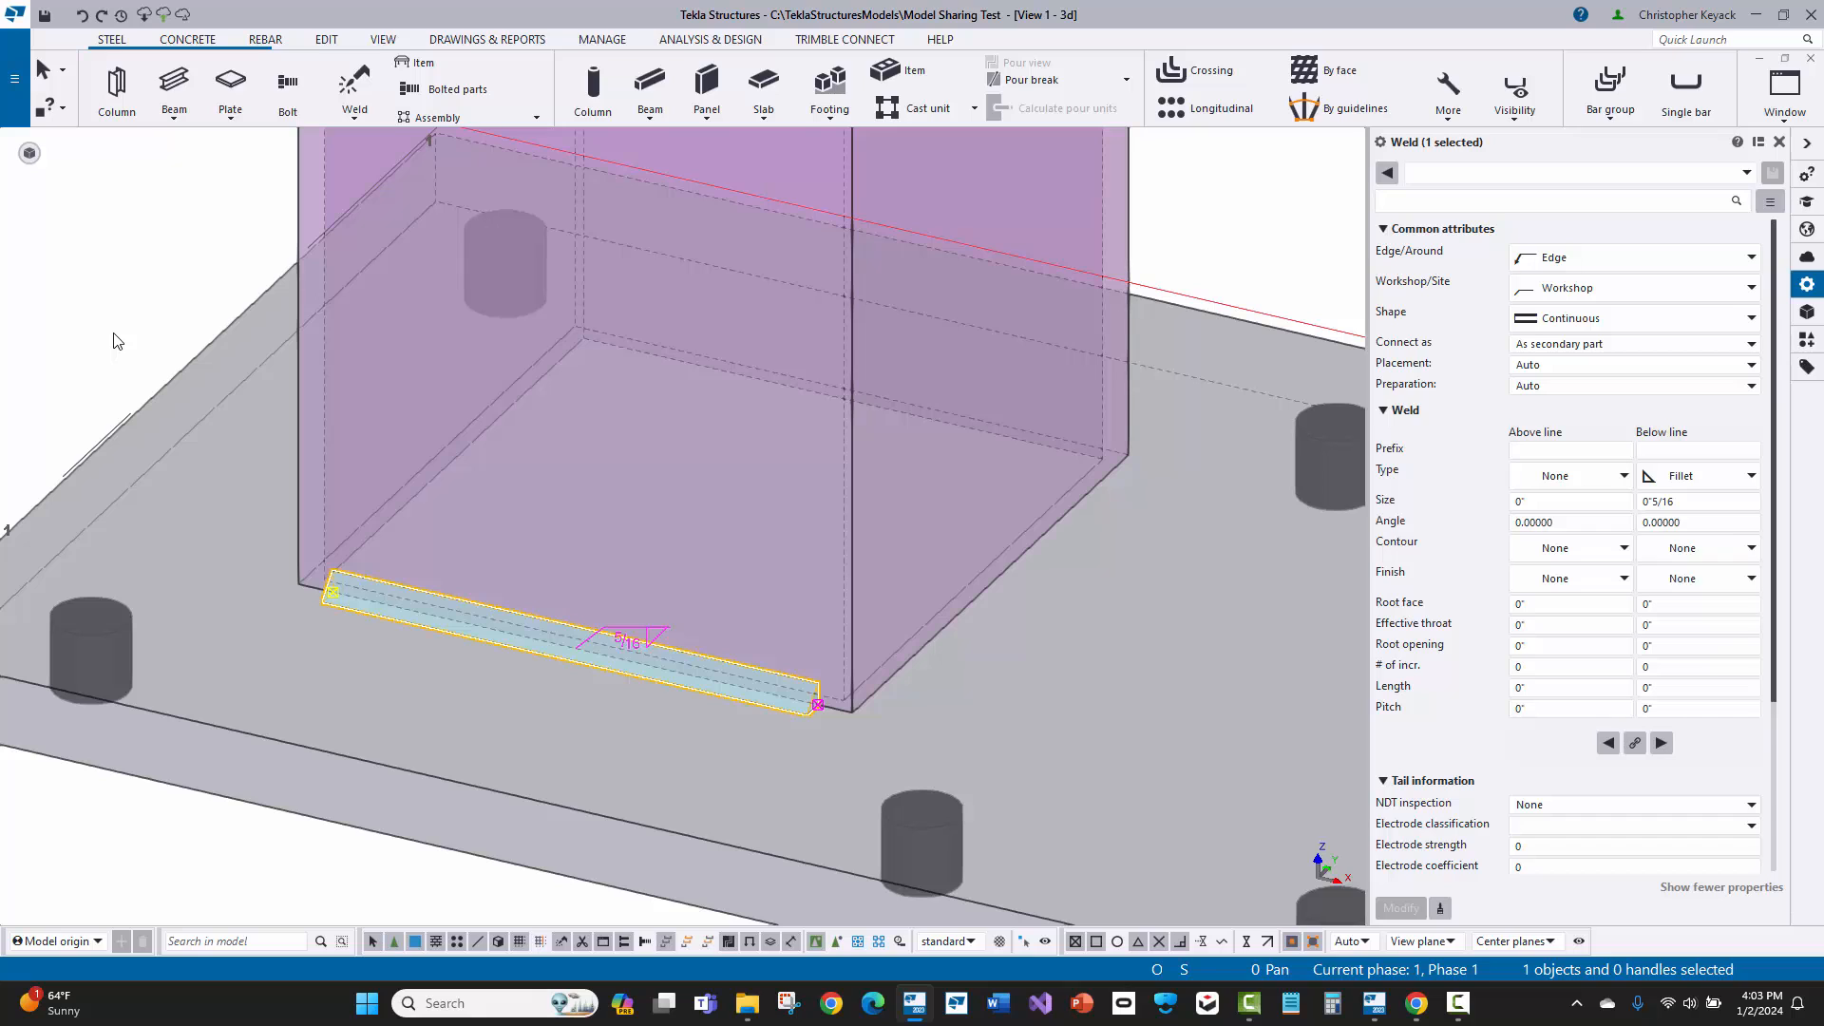
{"action": "left_click", "coordinate": [294, 191]}
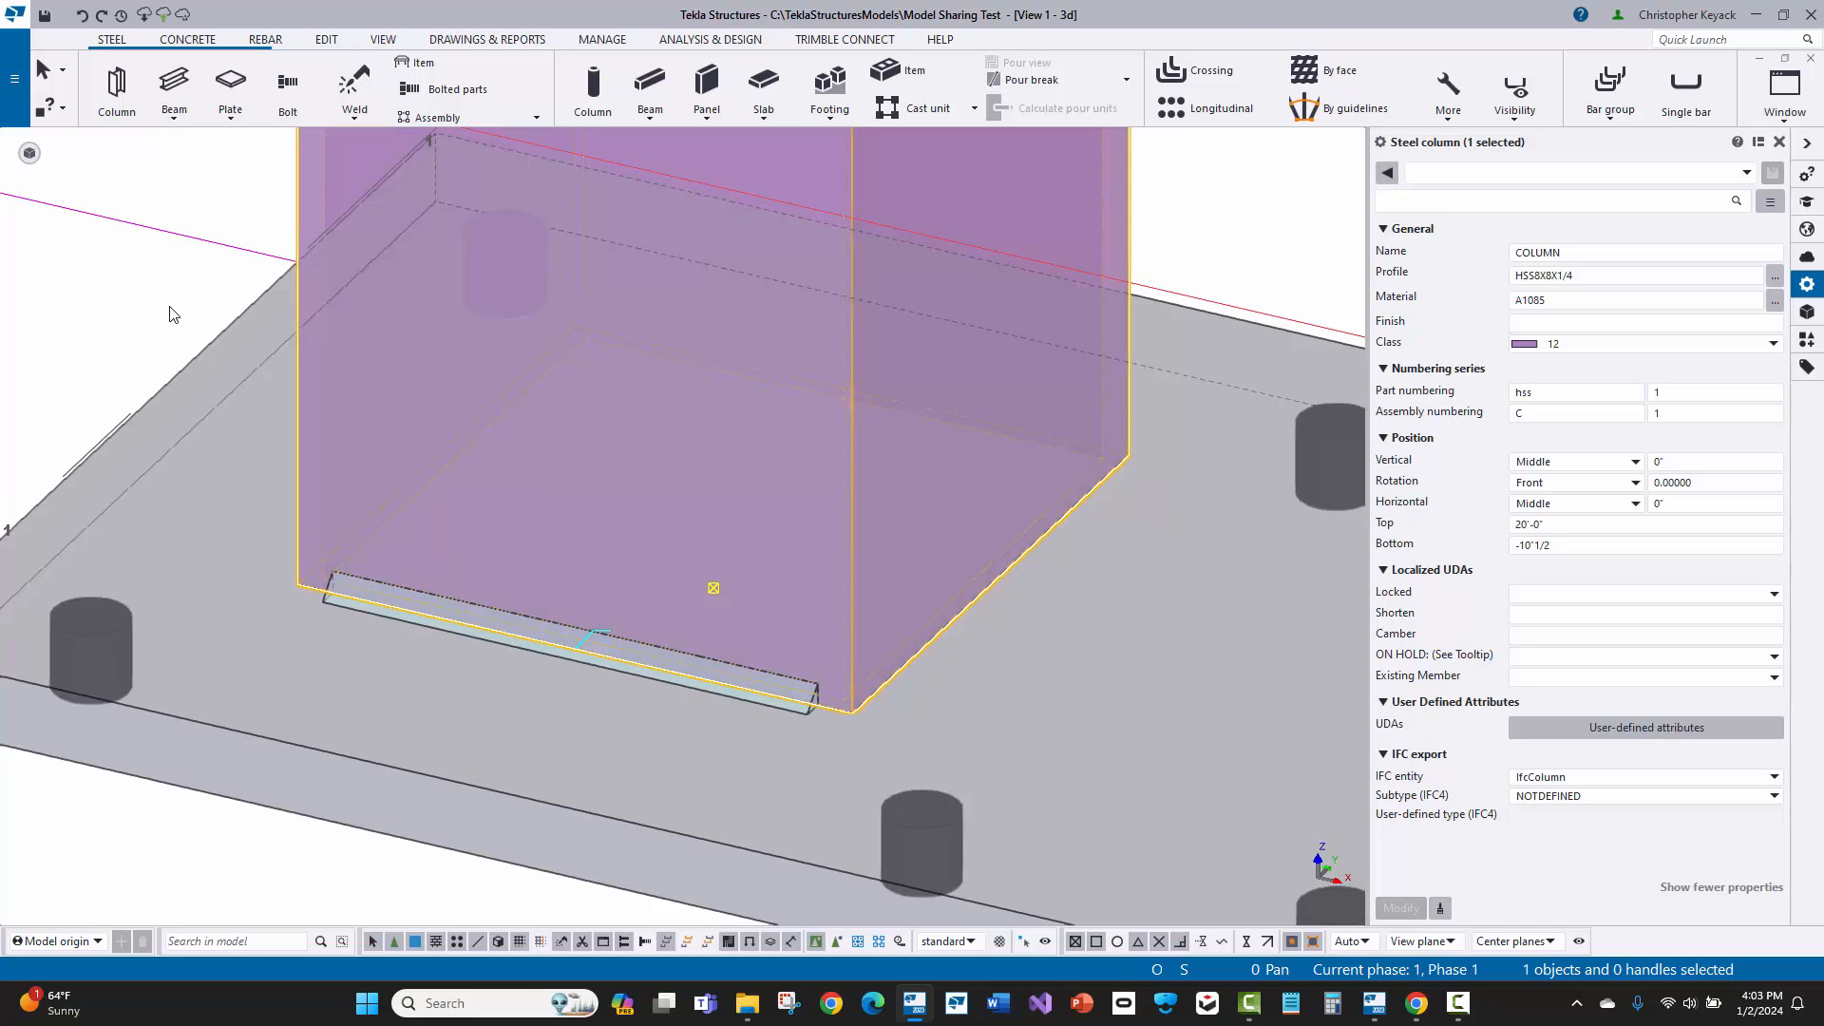
{"action": "right_click", "coordinate": [172, 307]}
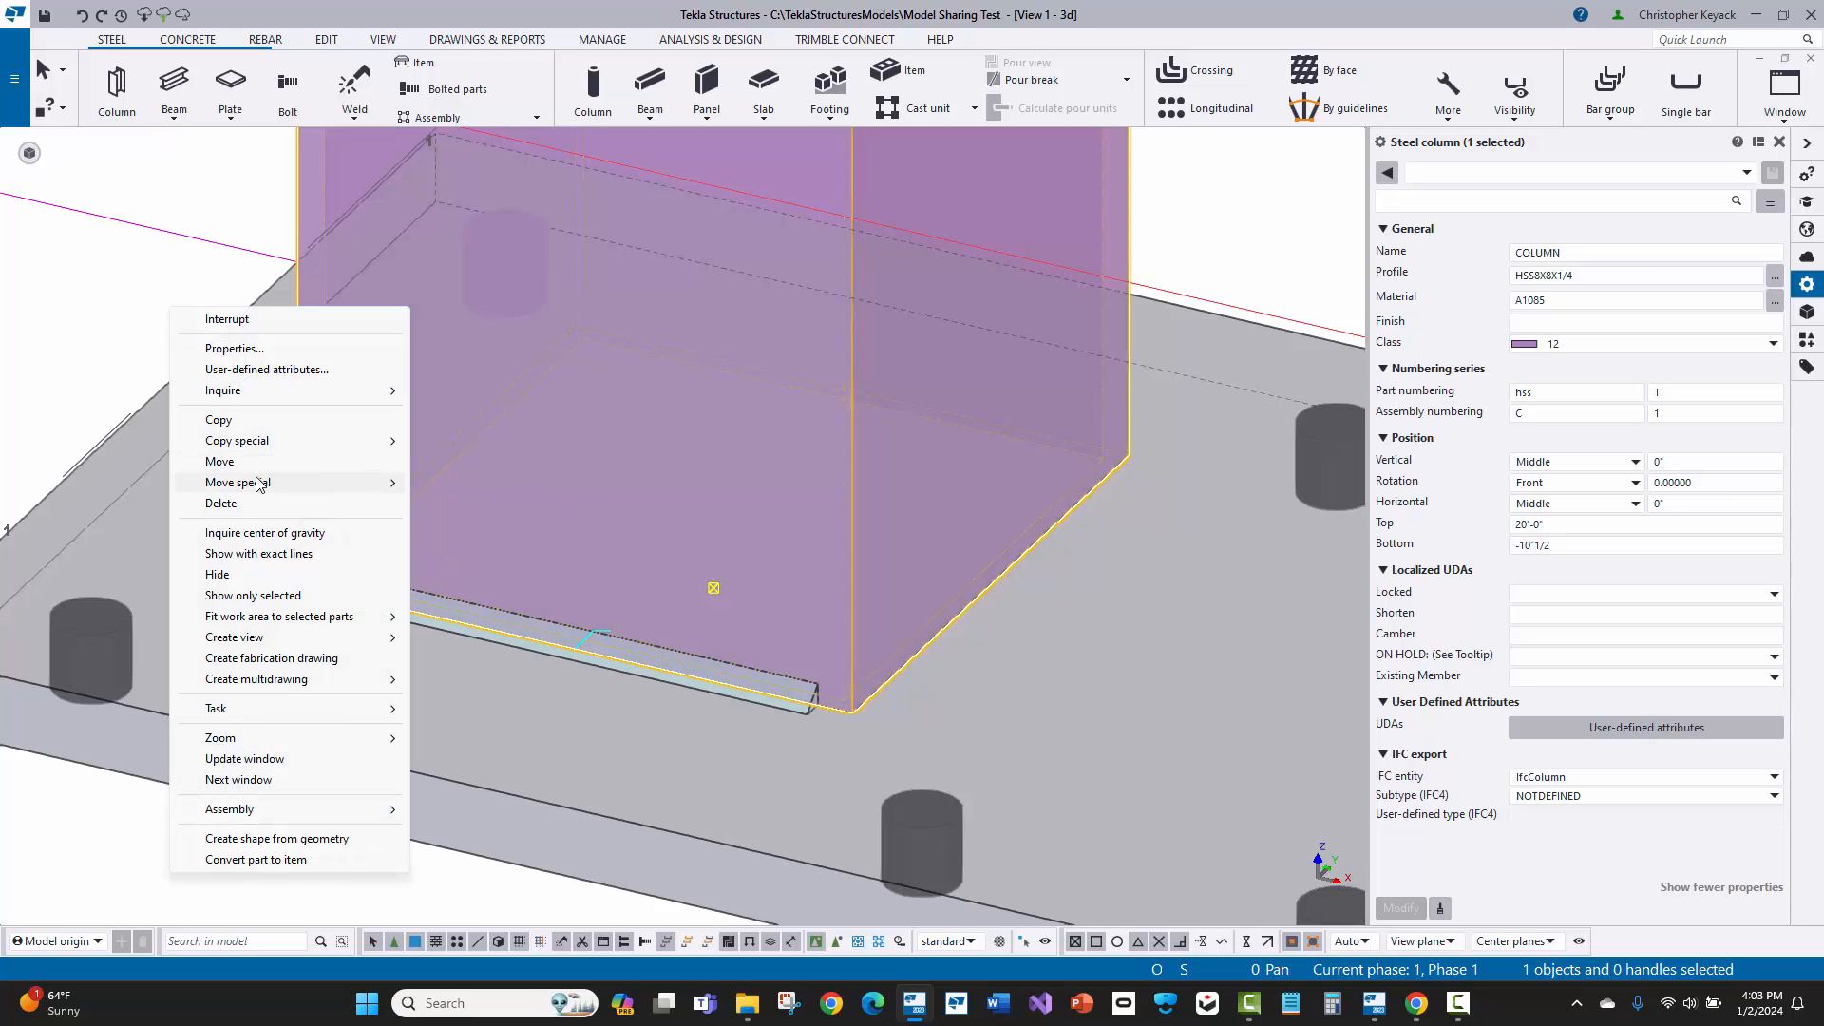
{"action": "left_click", "coordinate": [320, 563]}
{"action": "left_click", "coordinate": [67, 366]}
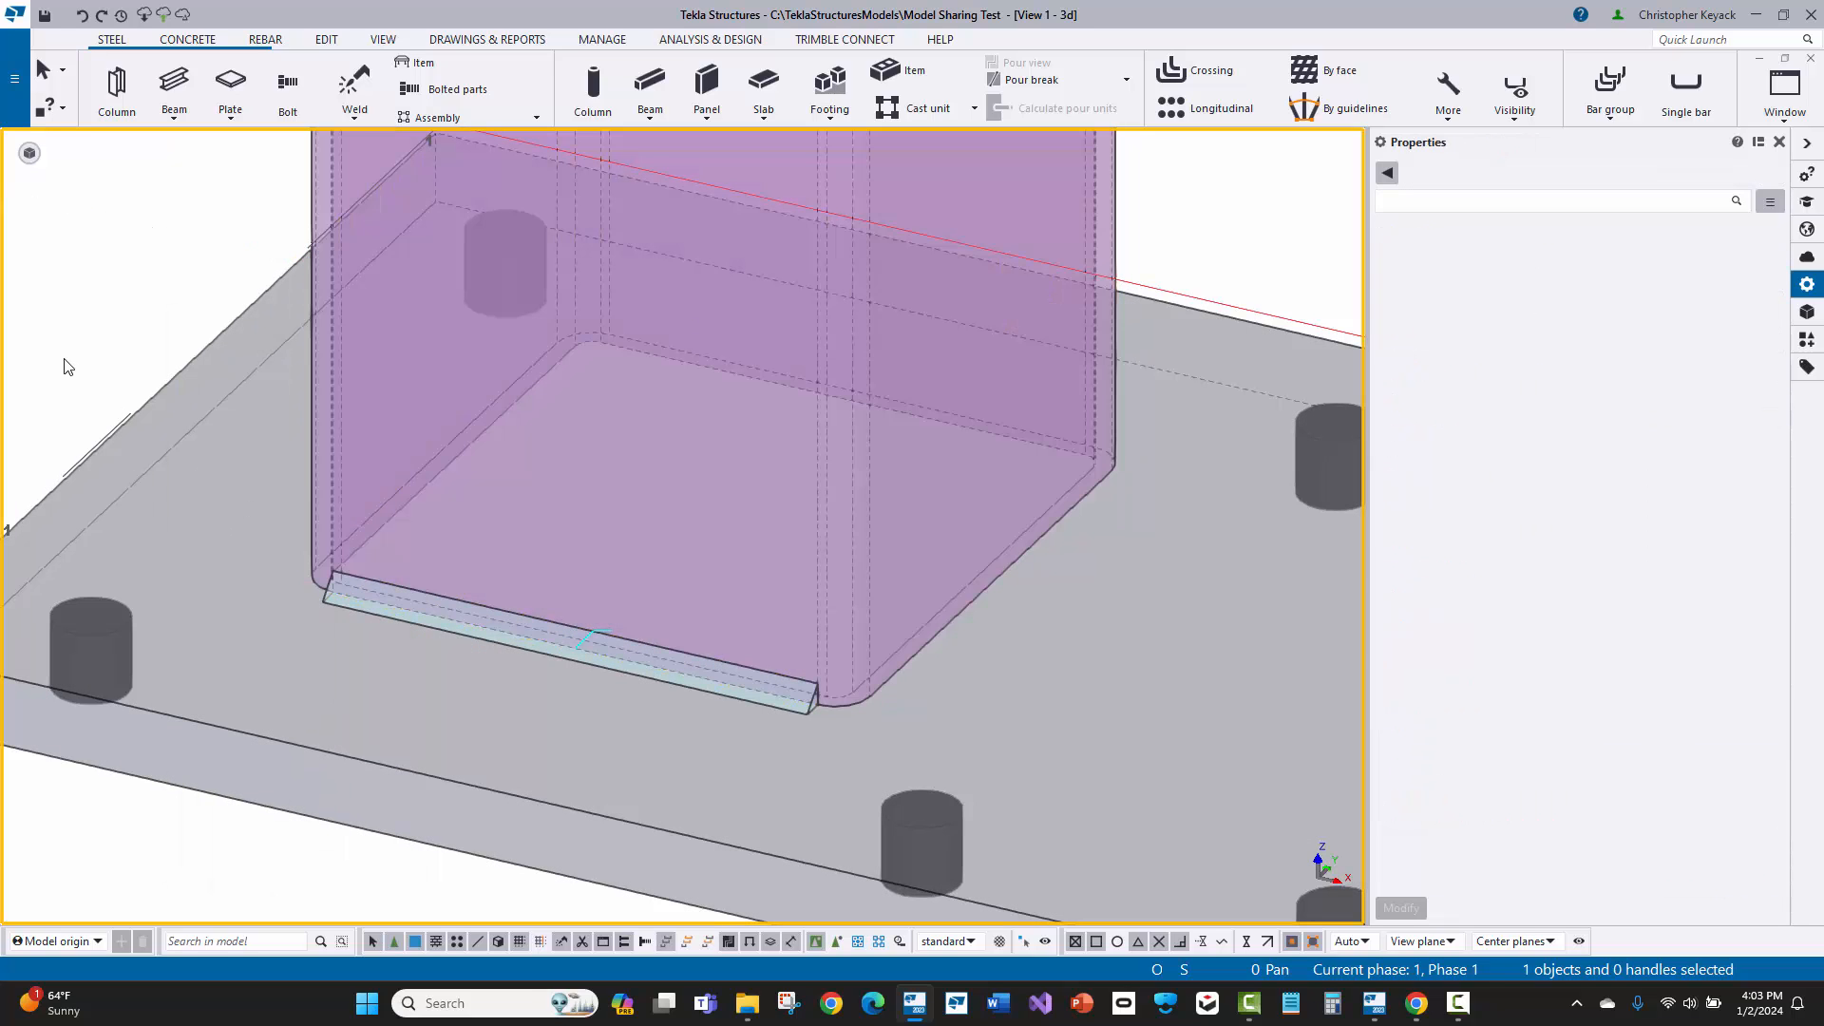
Step: Set up a rotated copy of the front weld with 3 copies at 90 degrees around Z
{"action": "scroll", "coordinate": [724, 769], "scroll_direction": "up", "scroll_amount": 2}
{"action": "middle_click_drag", "start_coordinate": [701, 760], "coordinate": [678, 796]}
{"action": "scroll", "coordinate": [675, 793], "scroll_direction": "down", "scroll_amount": 1}
{"action": "left_click", "coordinate": [627, 708]}
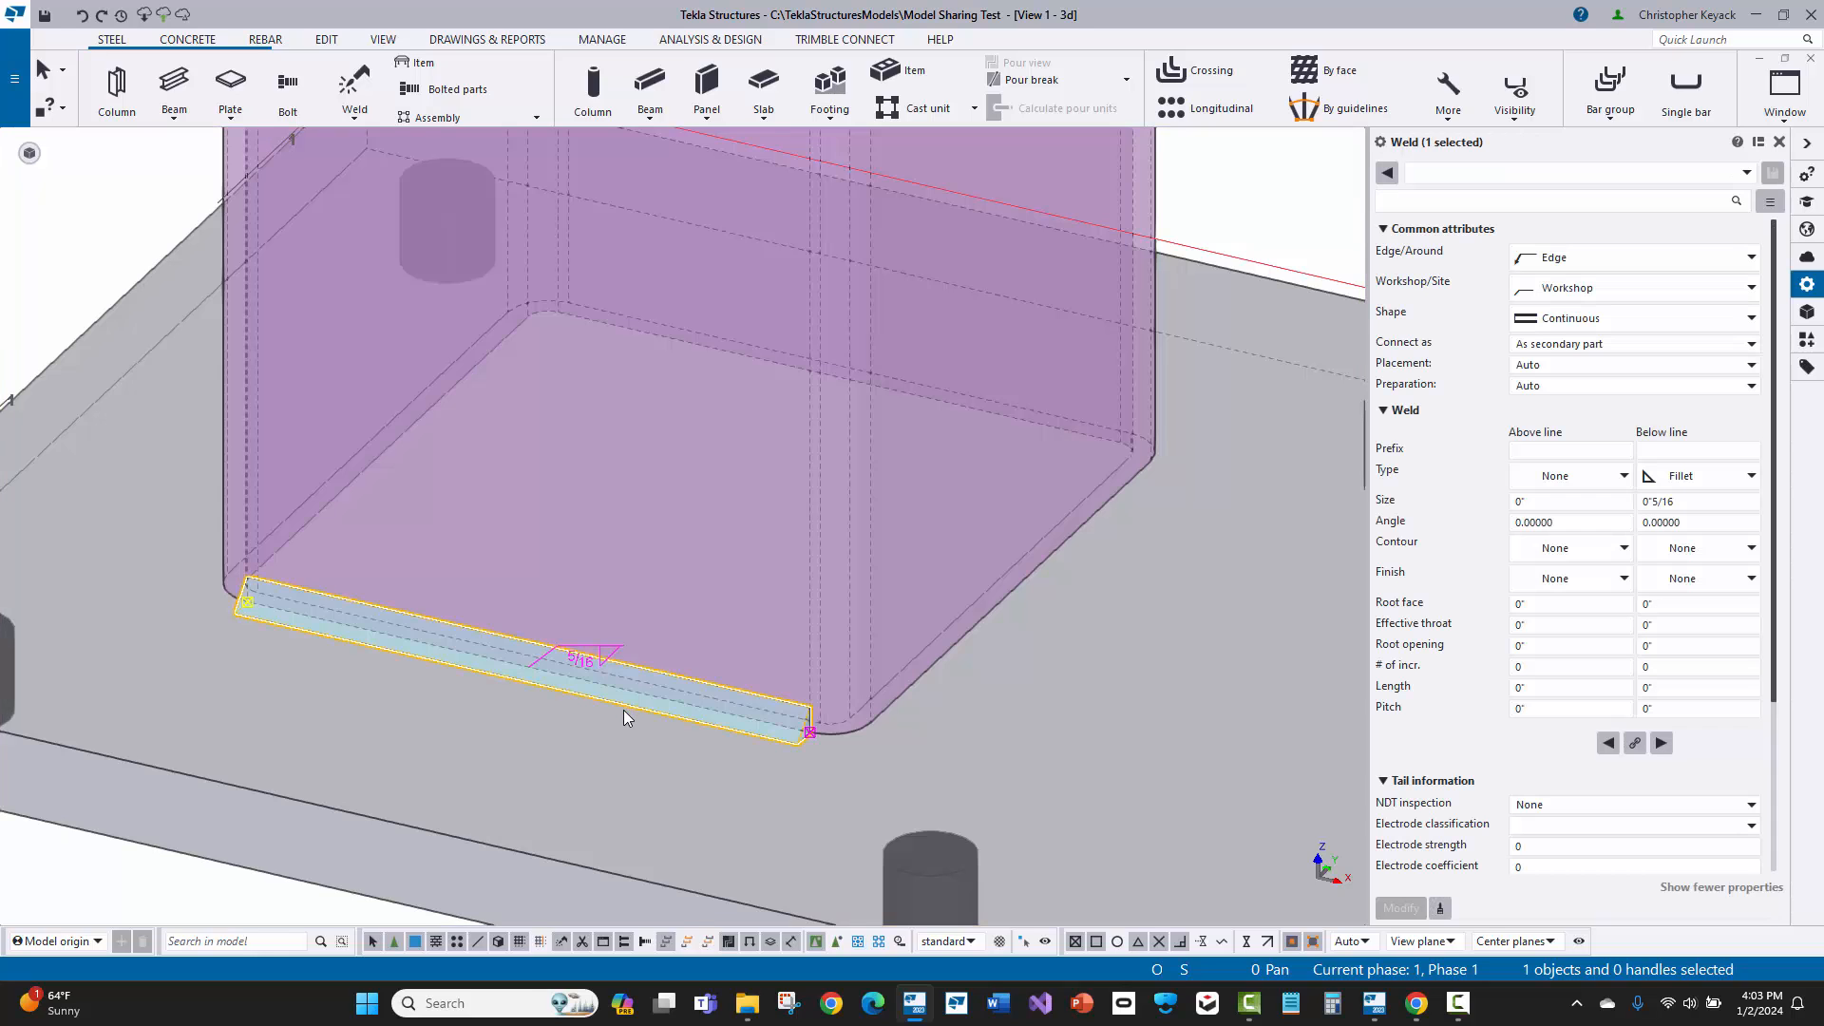
{"action": "scroll", "coordinate": [570, 730], "scroll_direction": "down", "scroll_amount": 2}
{"action": "right_click", "coordinate": [566, 728]}
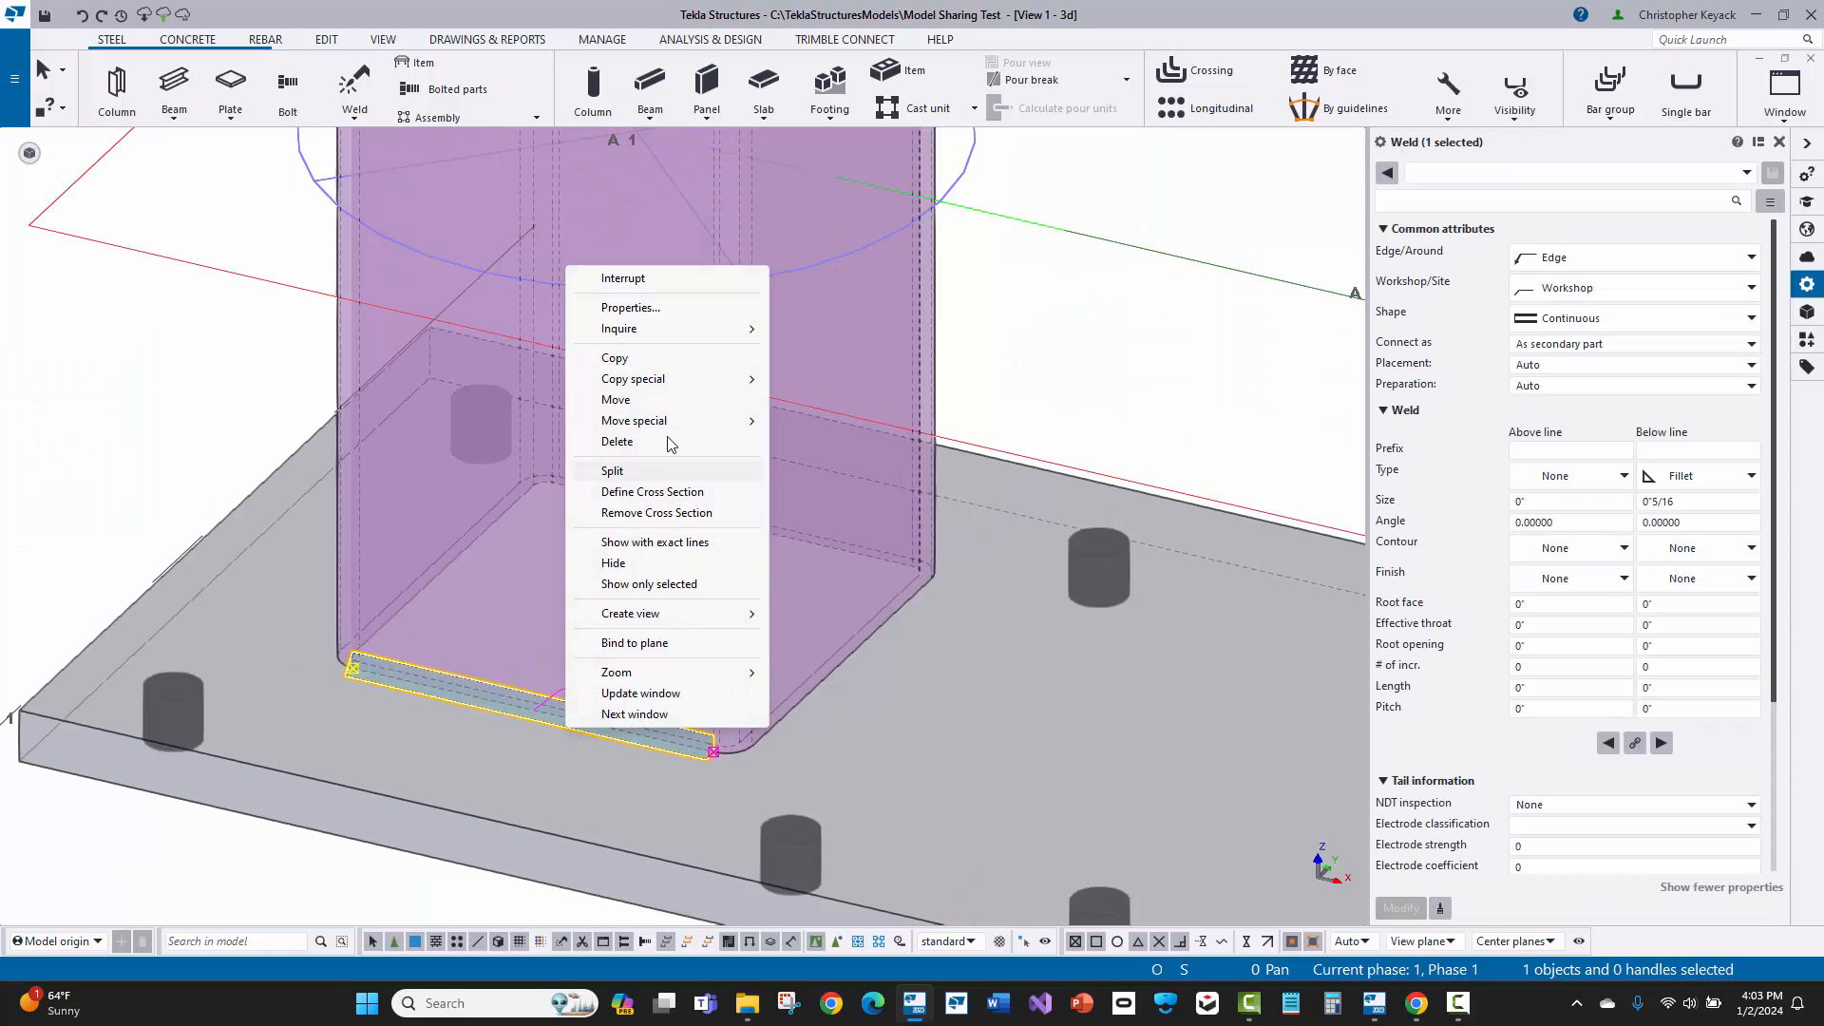
{"action": "mouse_move", "coordinate": [680, 389]}
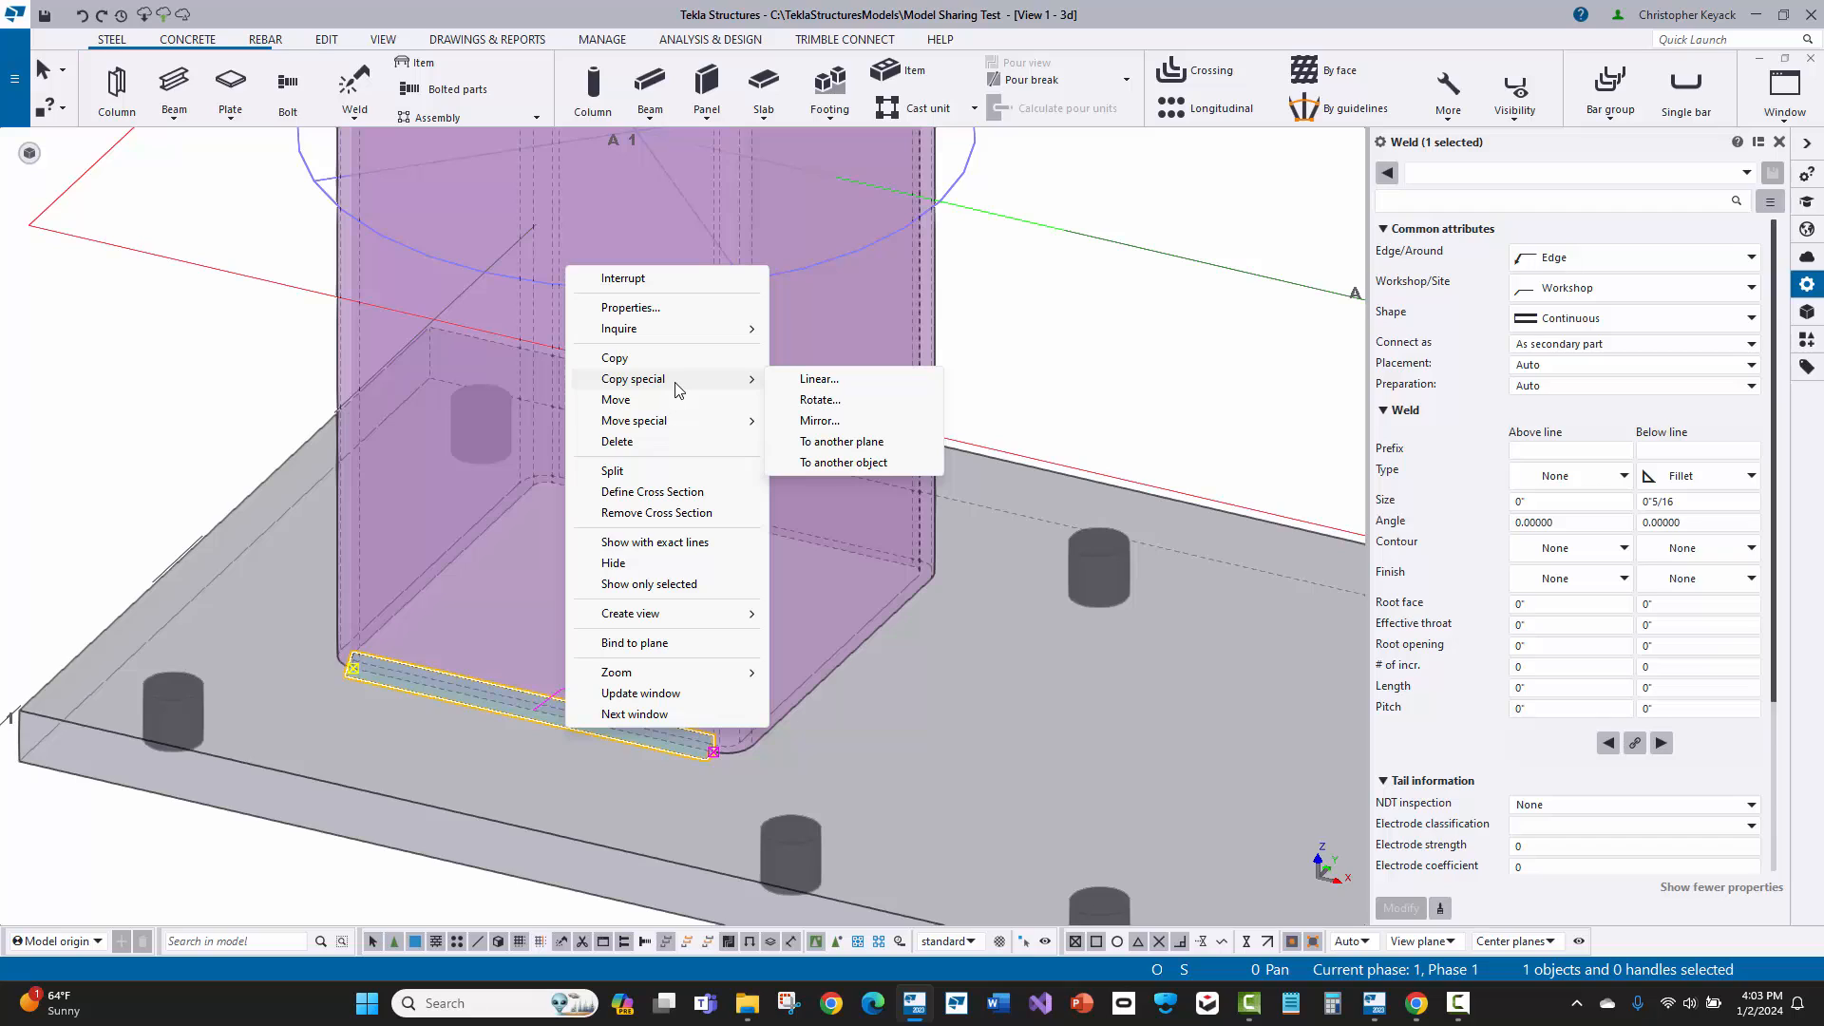
{"action": "left_click", "coordinate": [823, 399]}
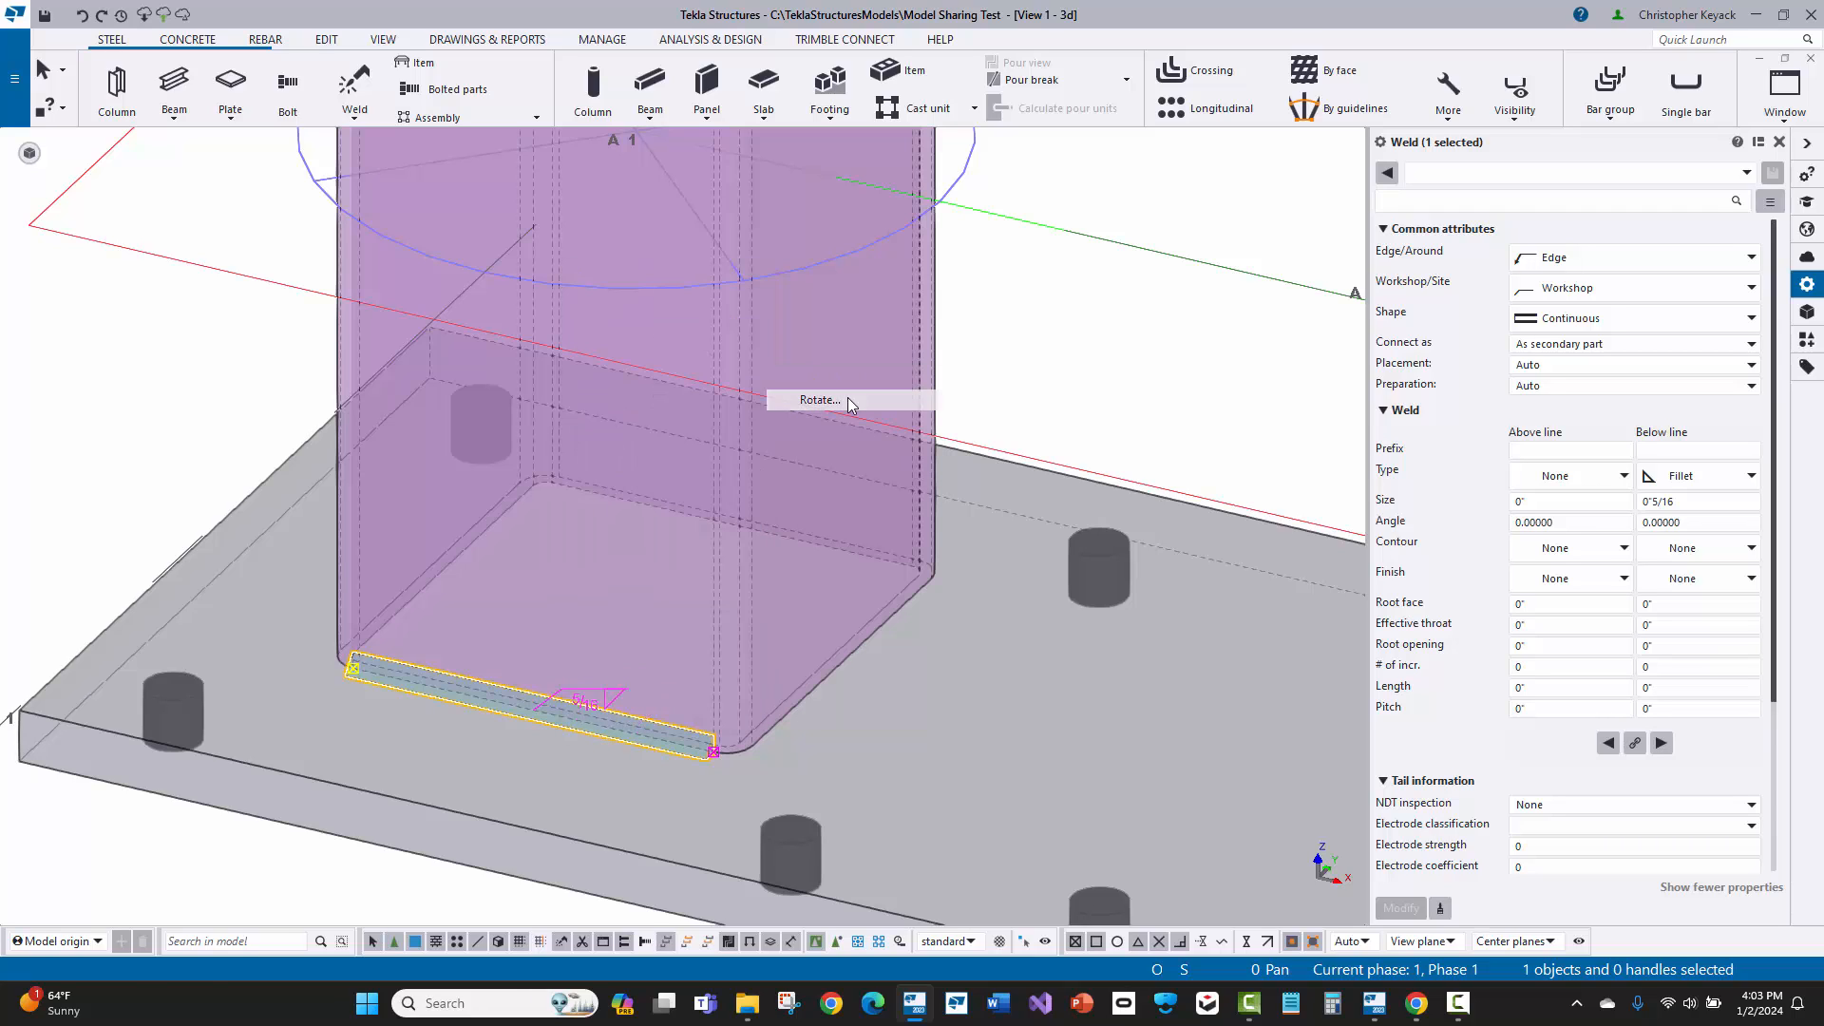
{"action": "double_click", "coordinate": [379, 333]}
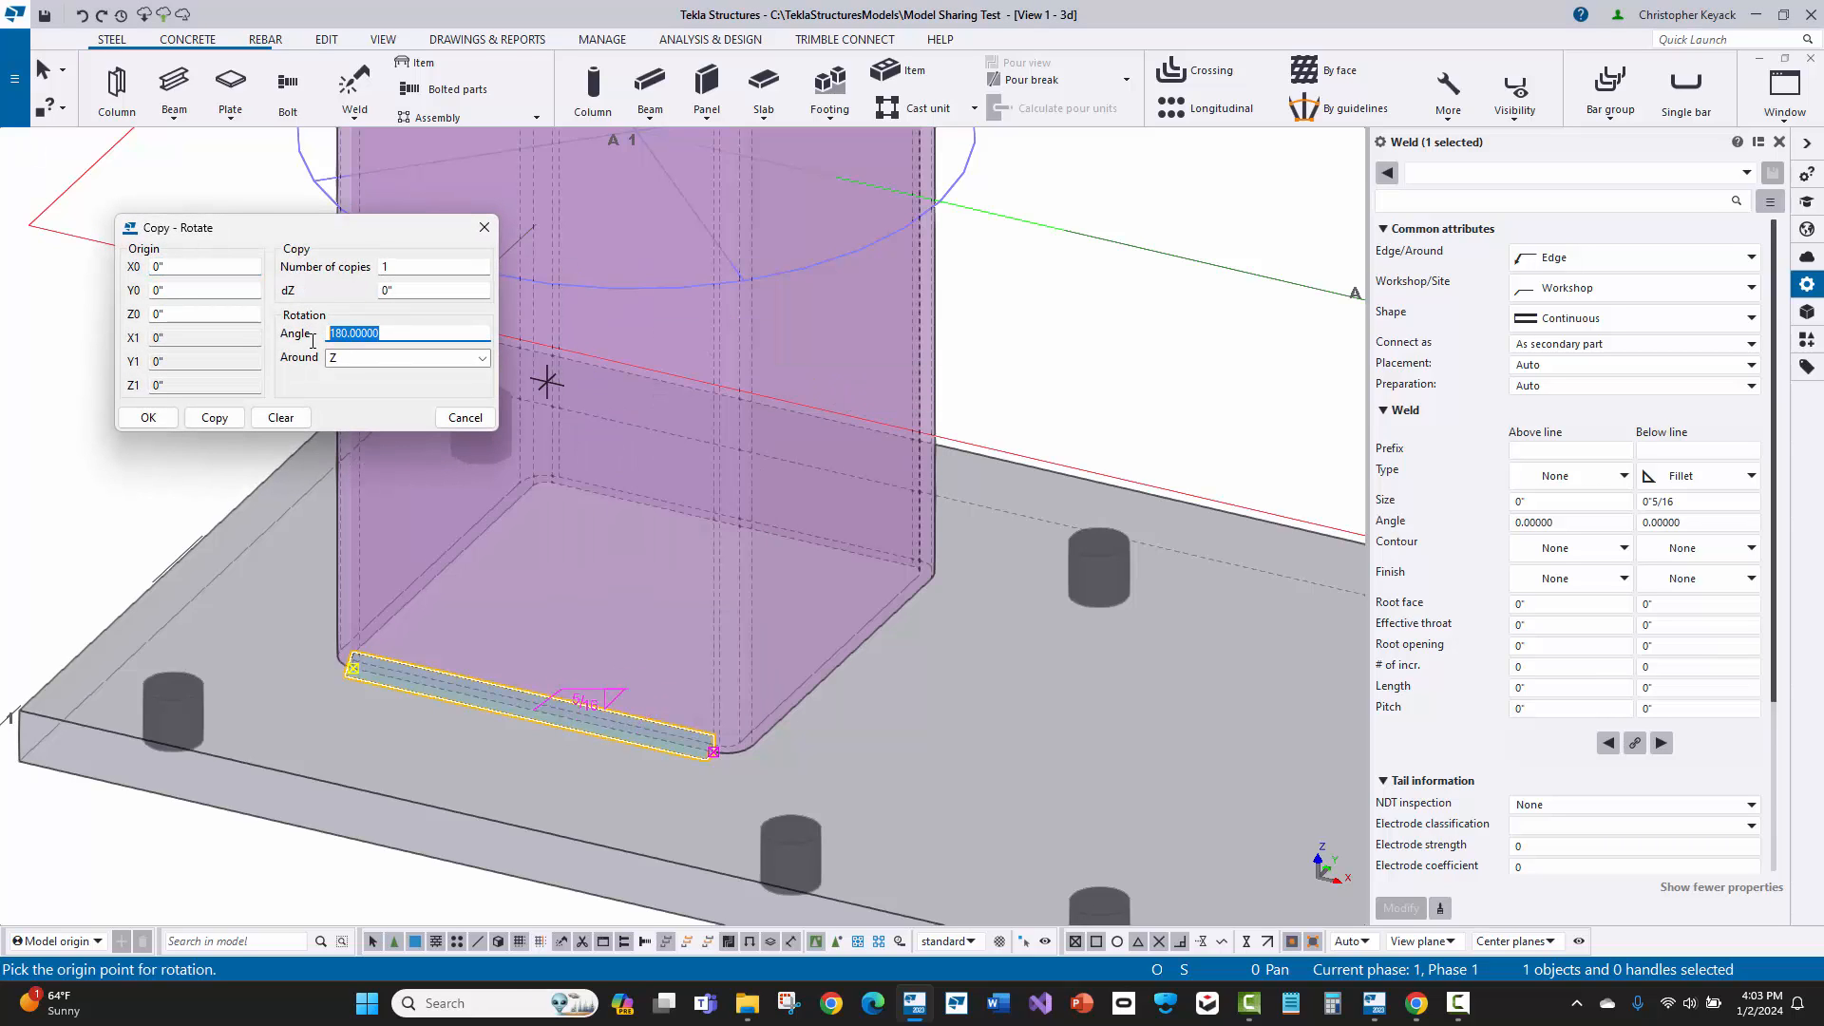
{"action": "type", "text": "90"}
{"action": "double_click", "coordinate": [403, 272]}
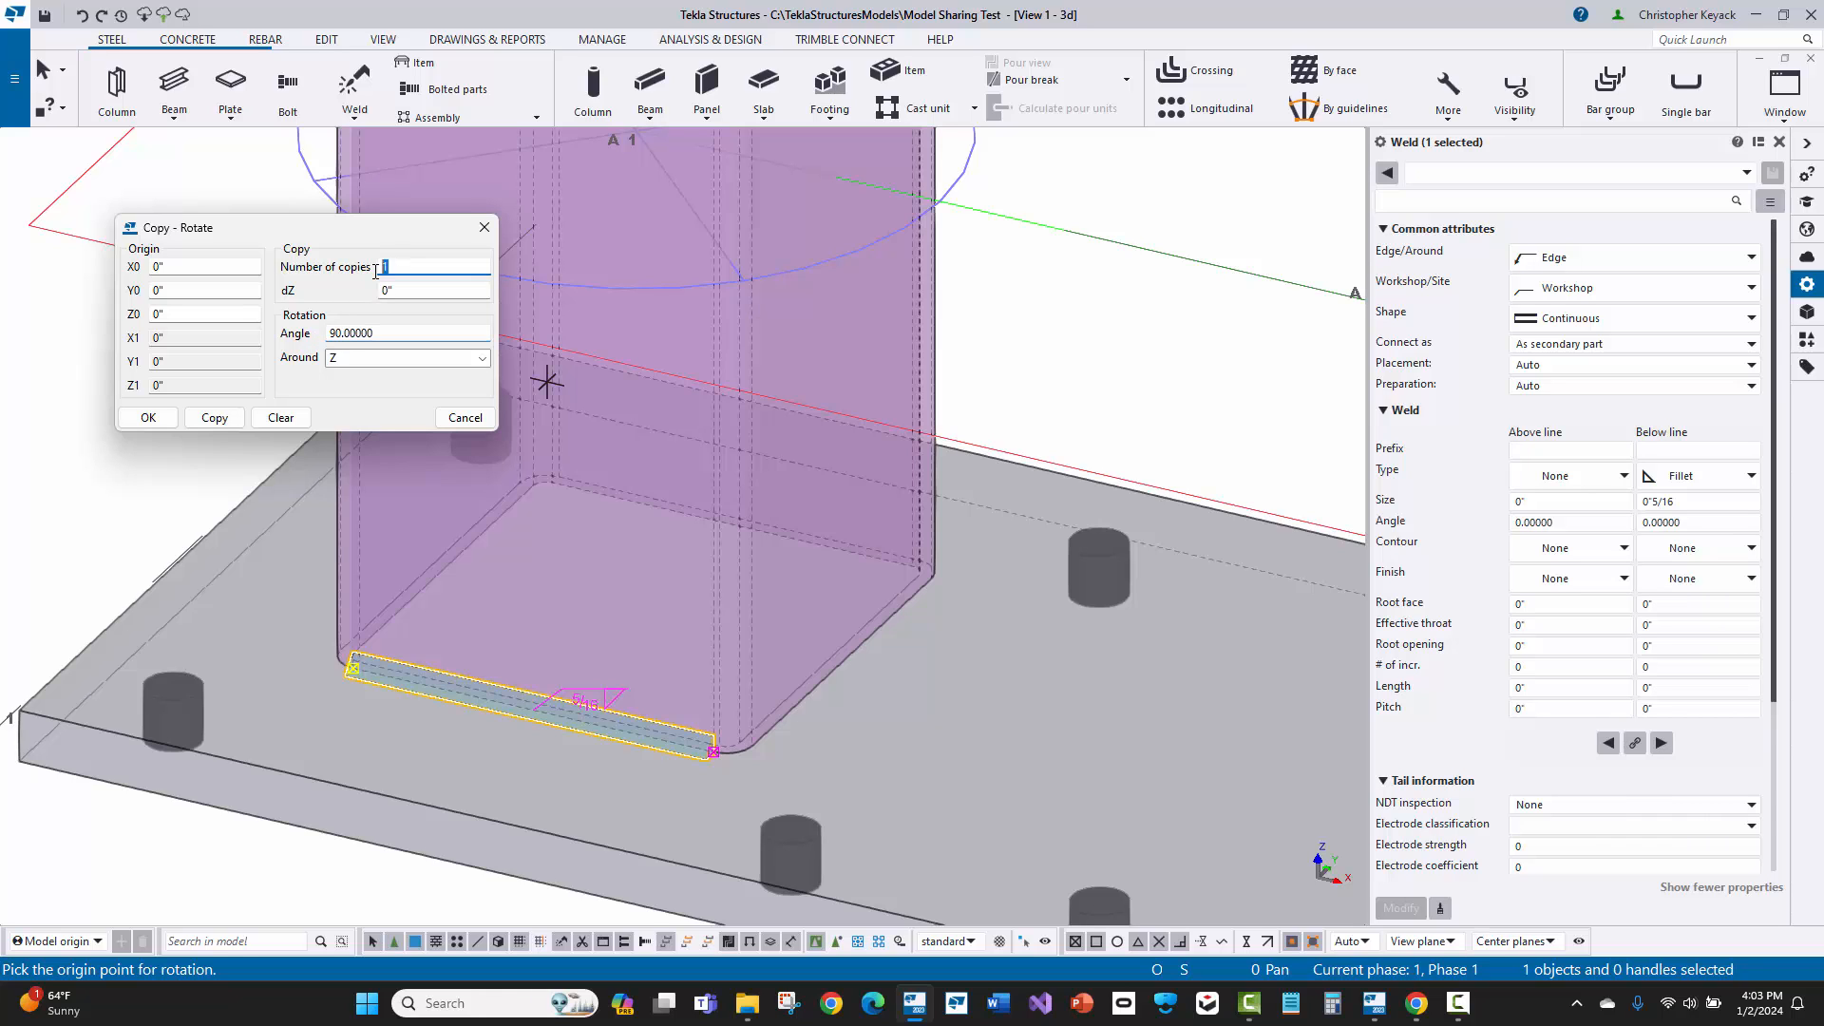
{"action": "type", "text": "3"}
Step: Create the rotated weld copies about the end point at the centre of the column's base, and close the copy settings
{"action": "scroll", "coordinate": [898, 380], "scroll_direction": "down", "scroll_amount": 3}
{"action": "middle_click_drag", "start_coordinate": [872, 425], "coordinate": [850, 508]}
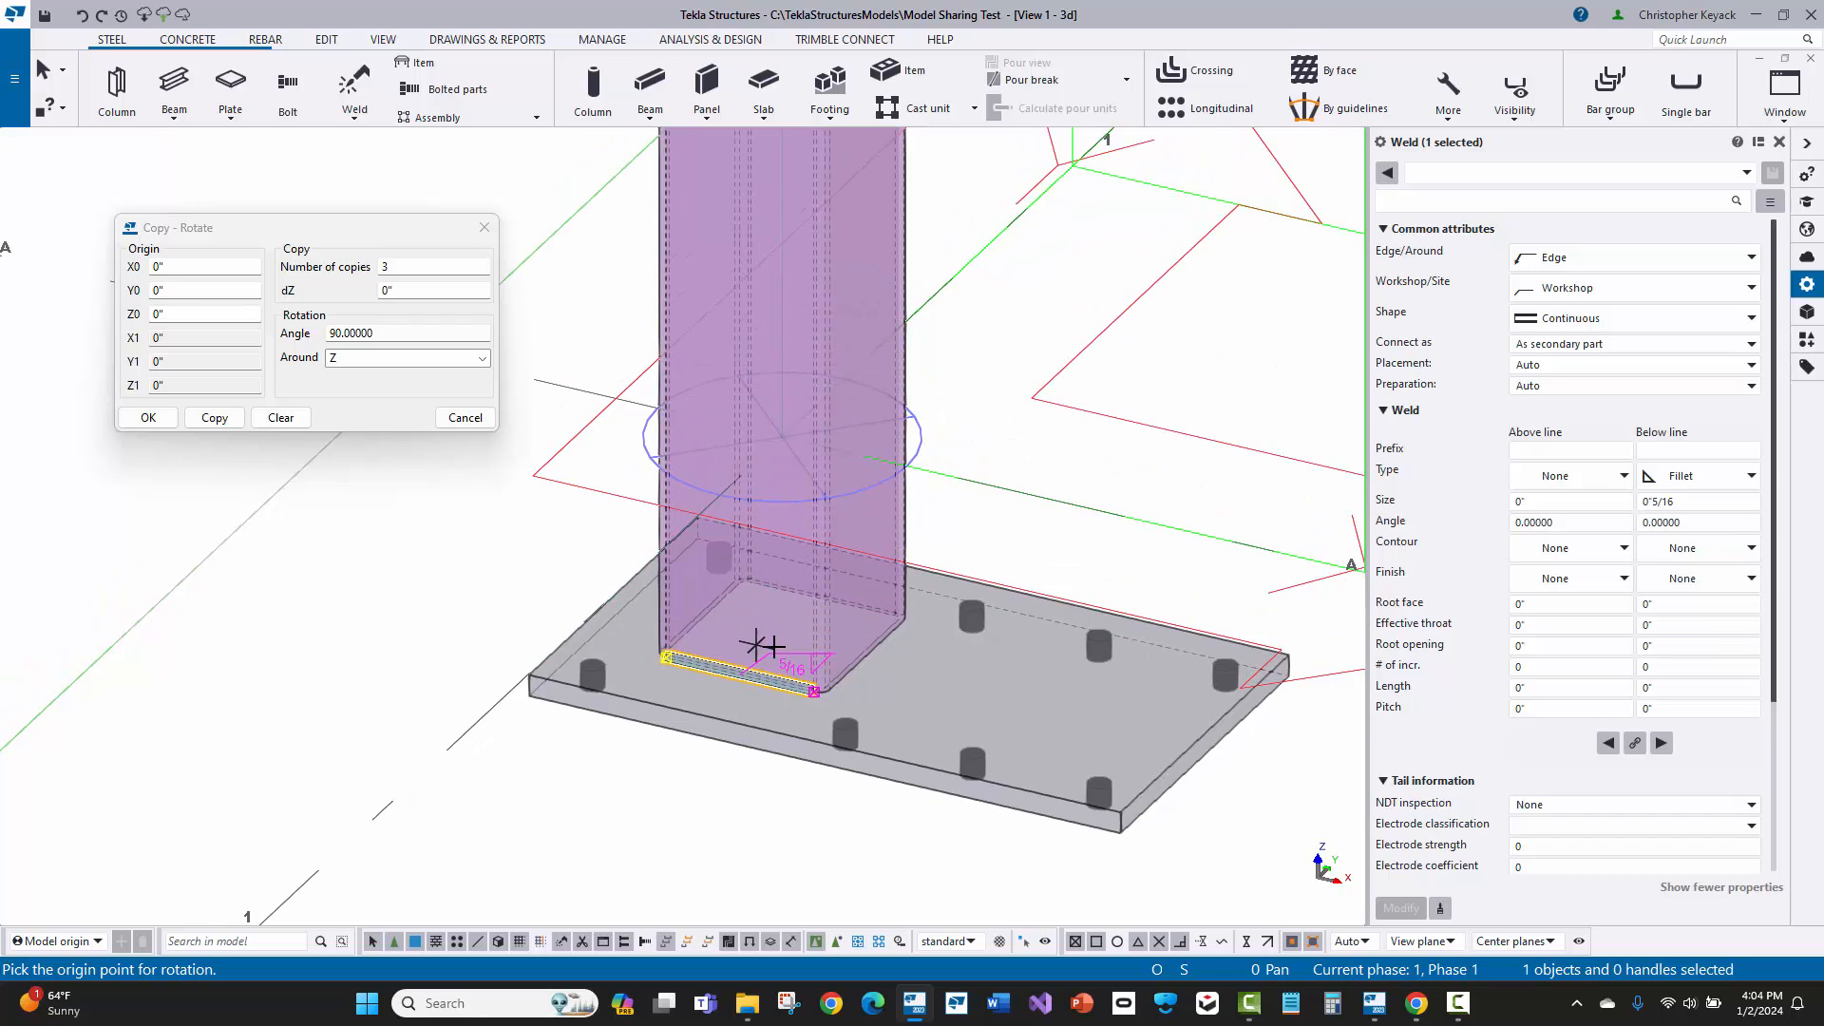
{"action": "middle_click_drag", "start_coordinate": [923, 569], "coordinate": [923, 594]}
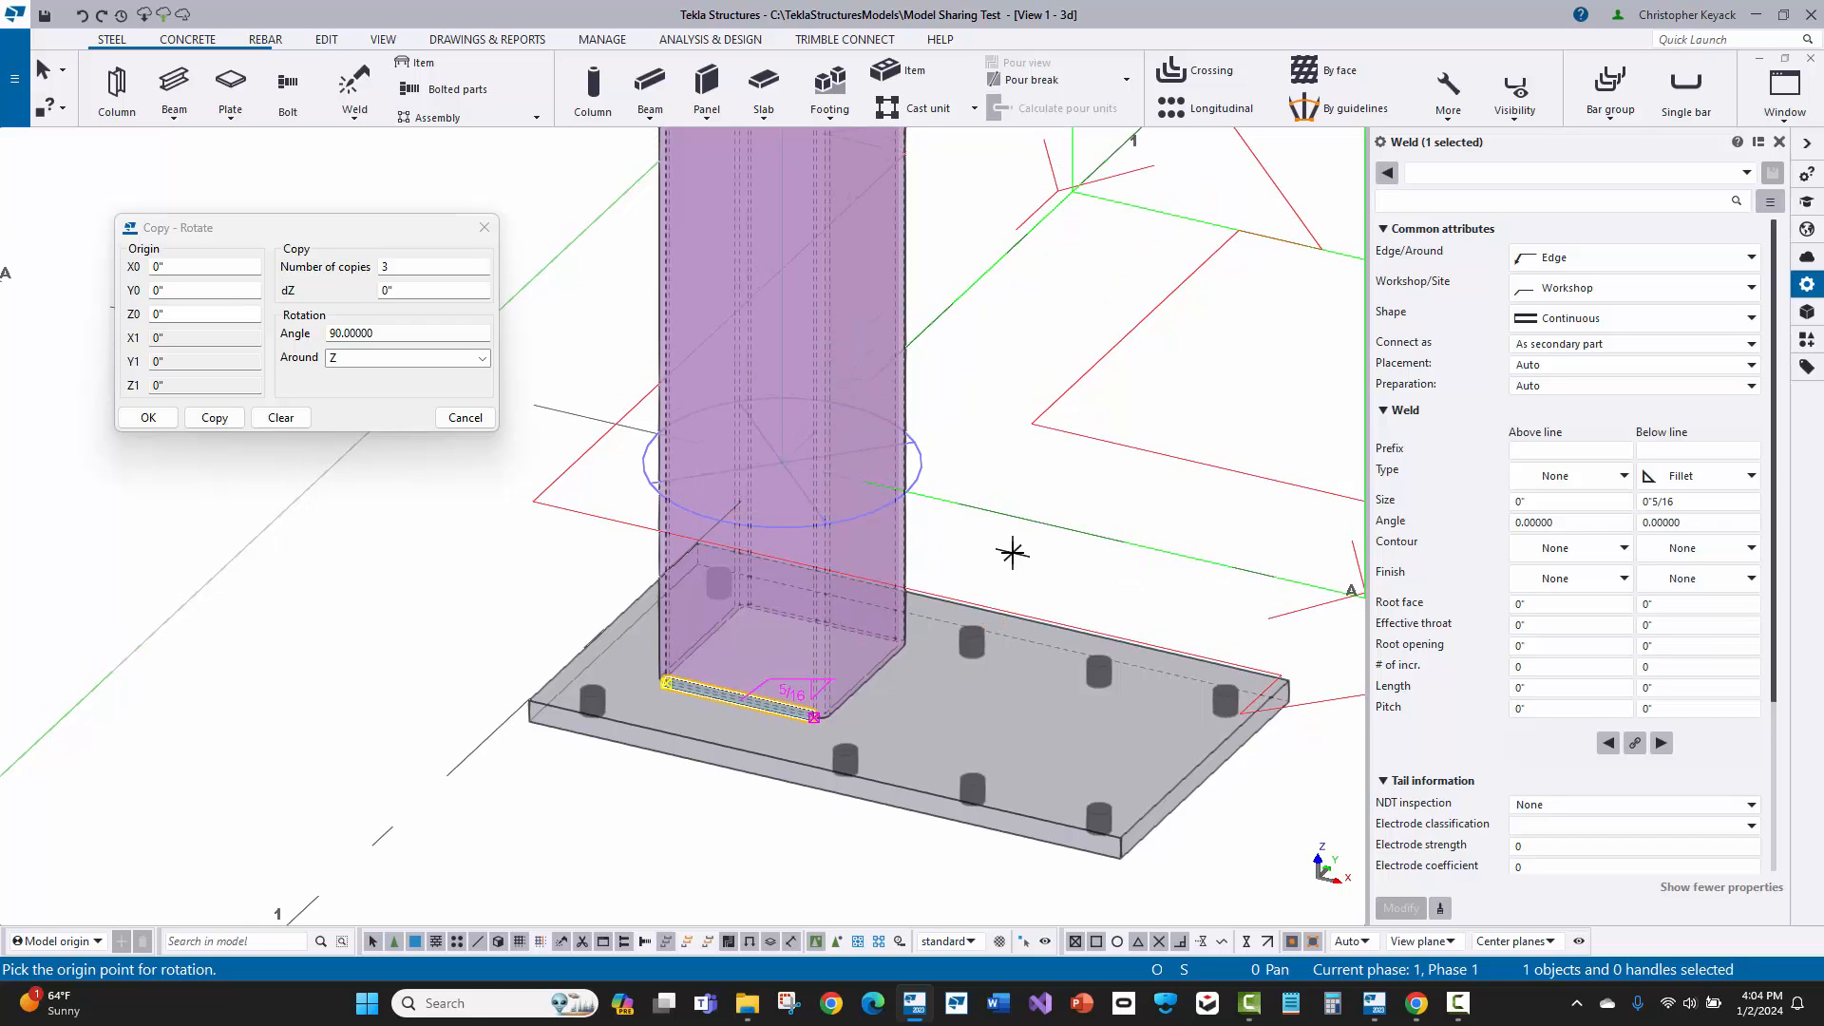
{"action": "key", "text": "ctrl+4"}
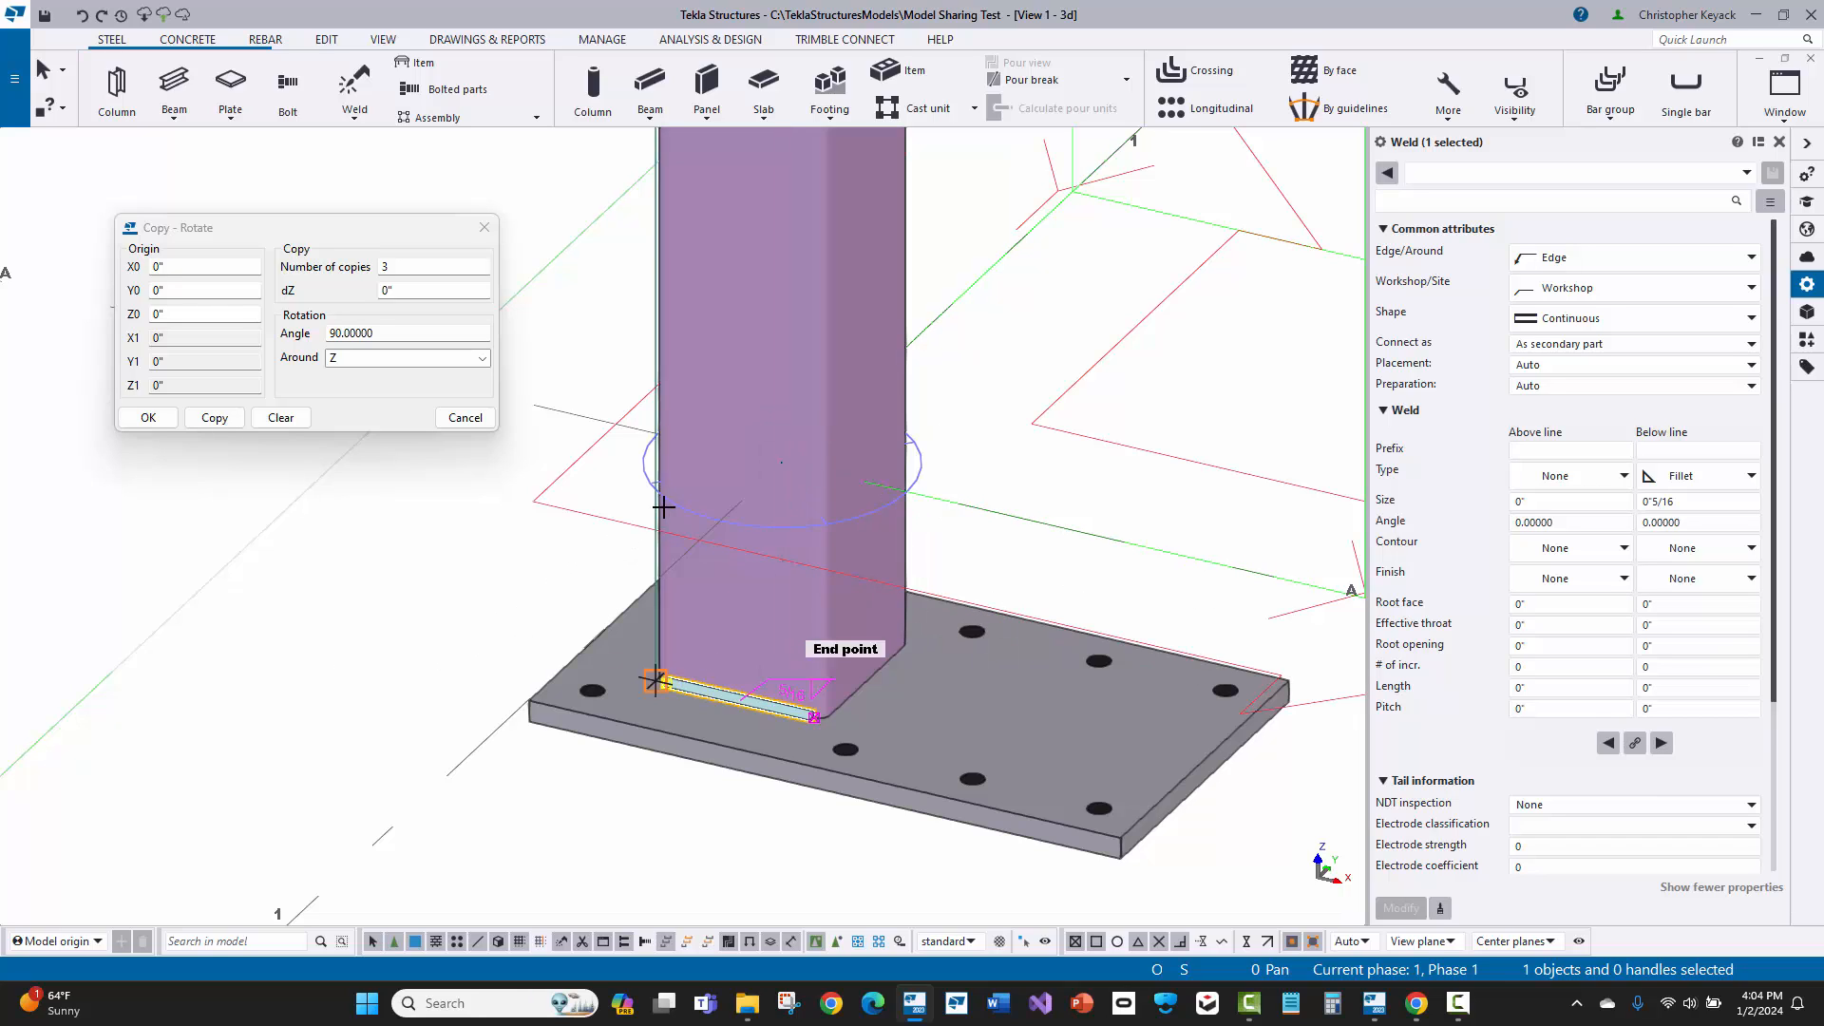
{"action": "left_click", "coordinate": [732, 590]}
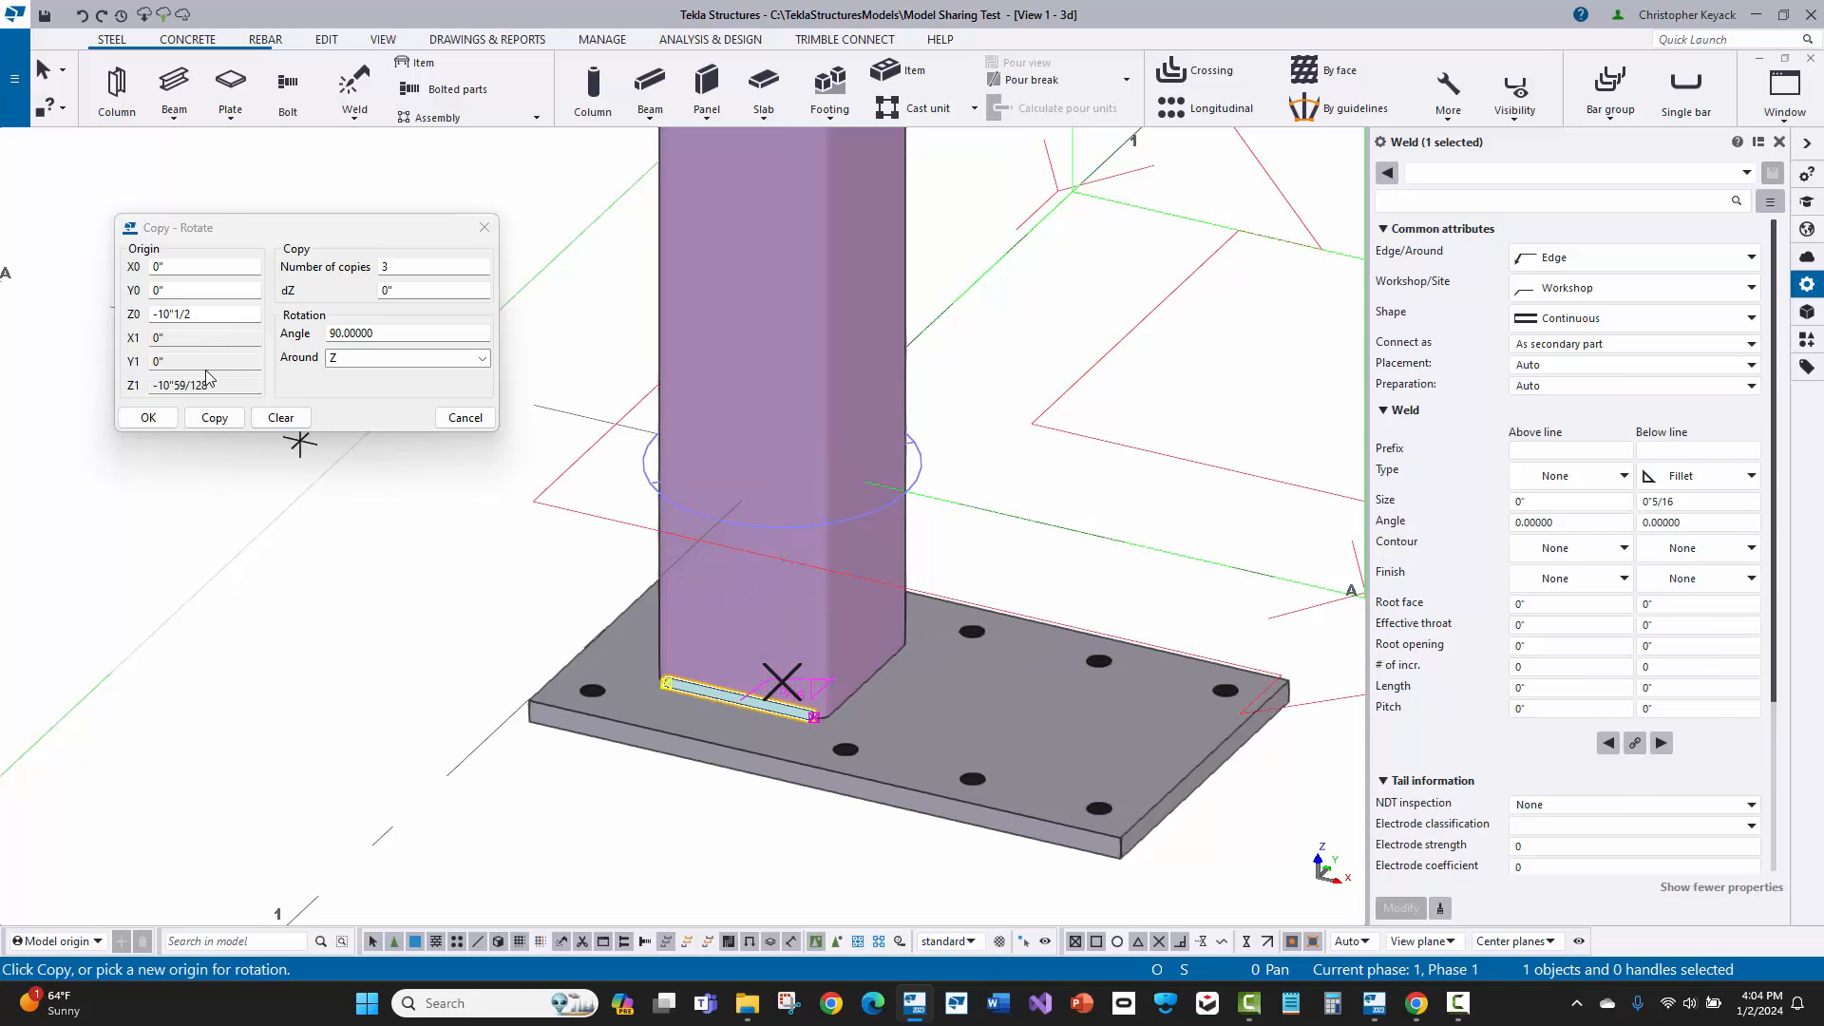
{"action": "left_click", "coordinate": [215, 418]}
{"action": "right_click", "coordinate": [468, 527]}
{"action": "left_click", "coordinate": [487, 540]}
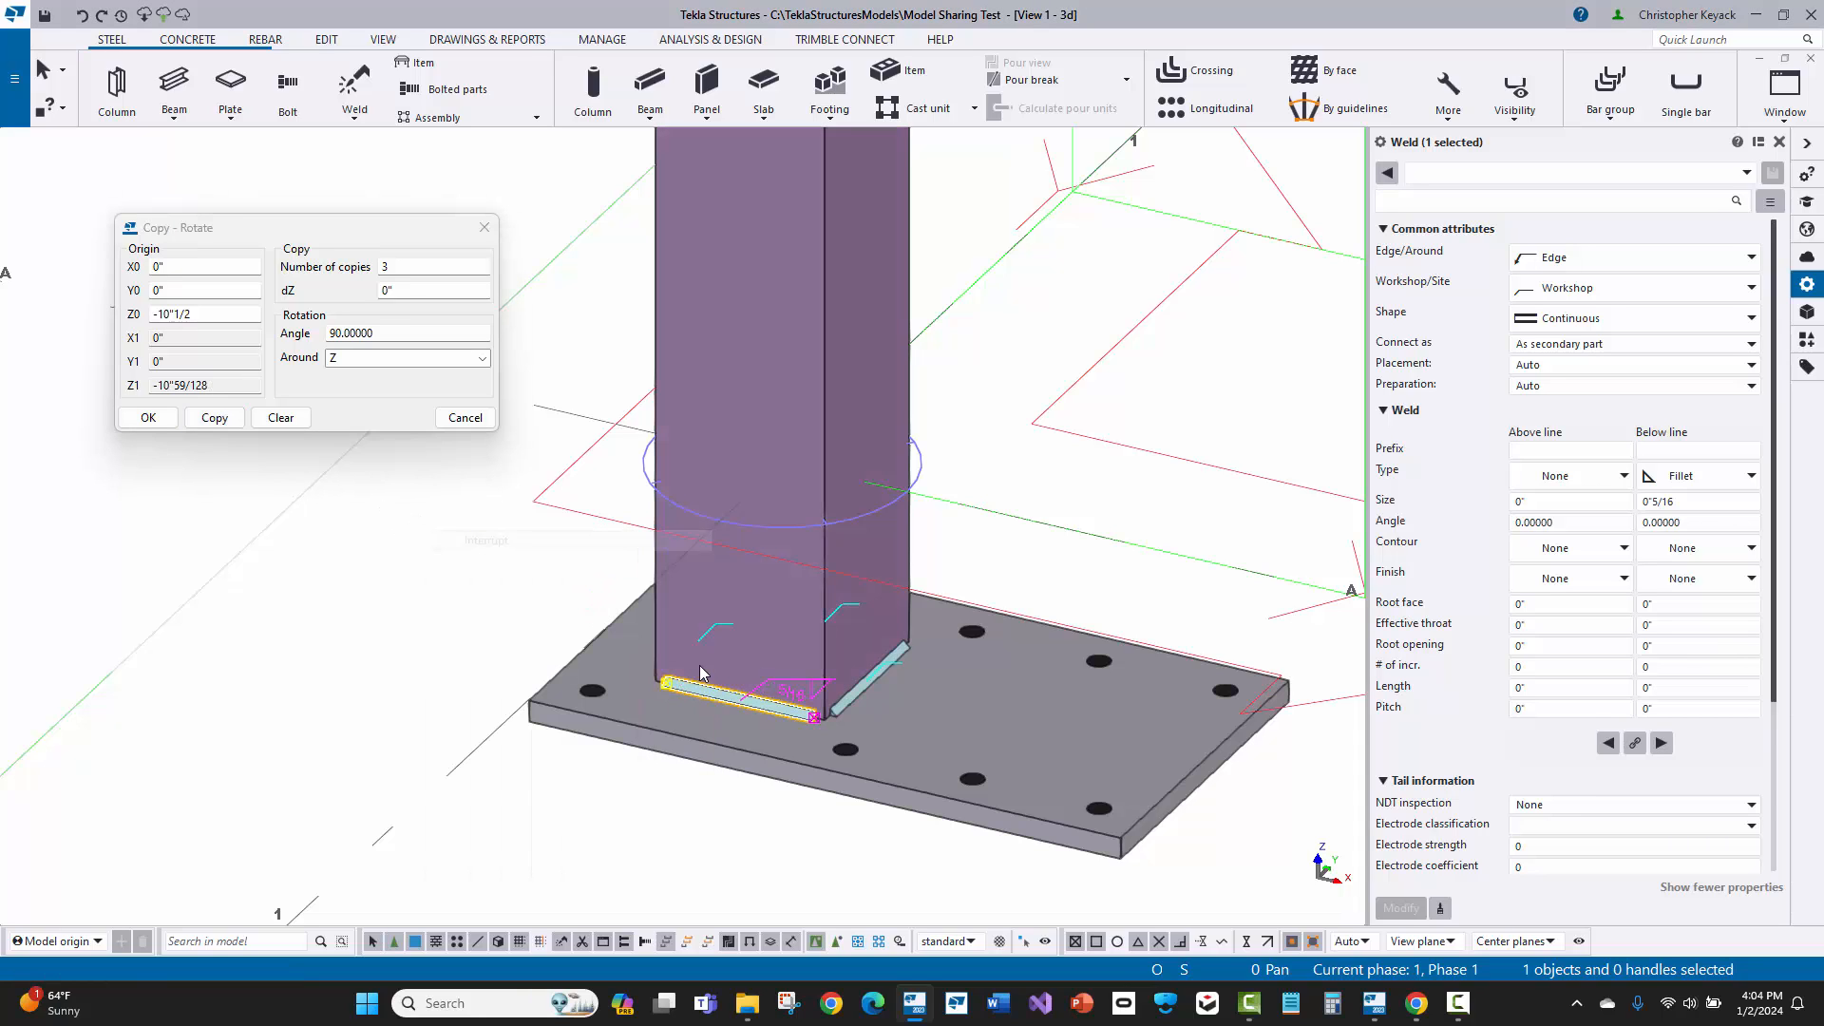
{"action": "key", "text": "v"}
{"action": "left_click", "coordinate": [741, 693]}
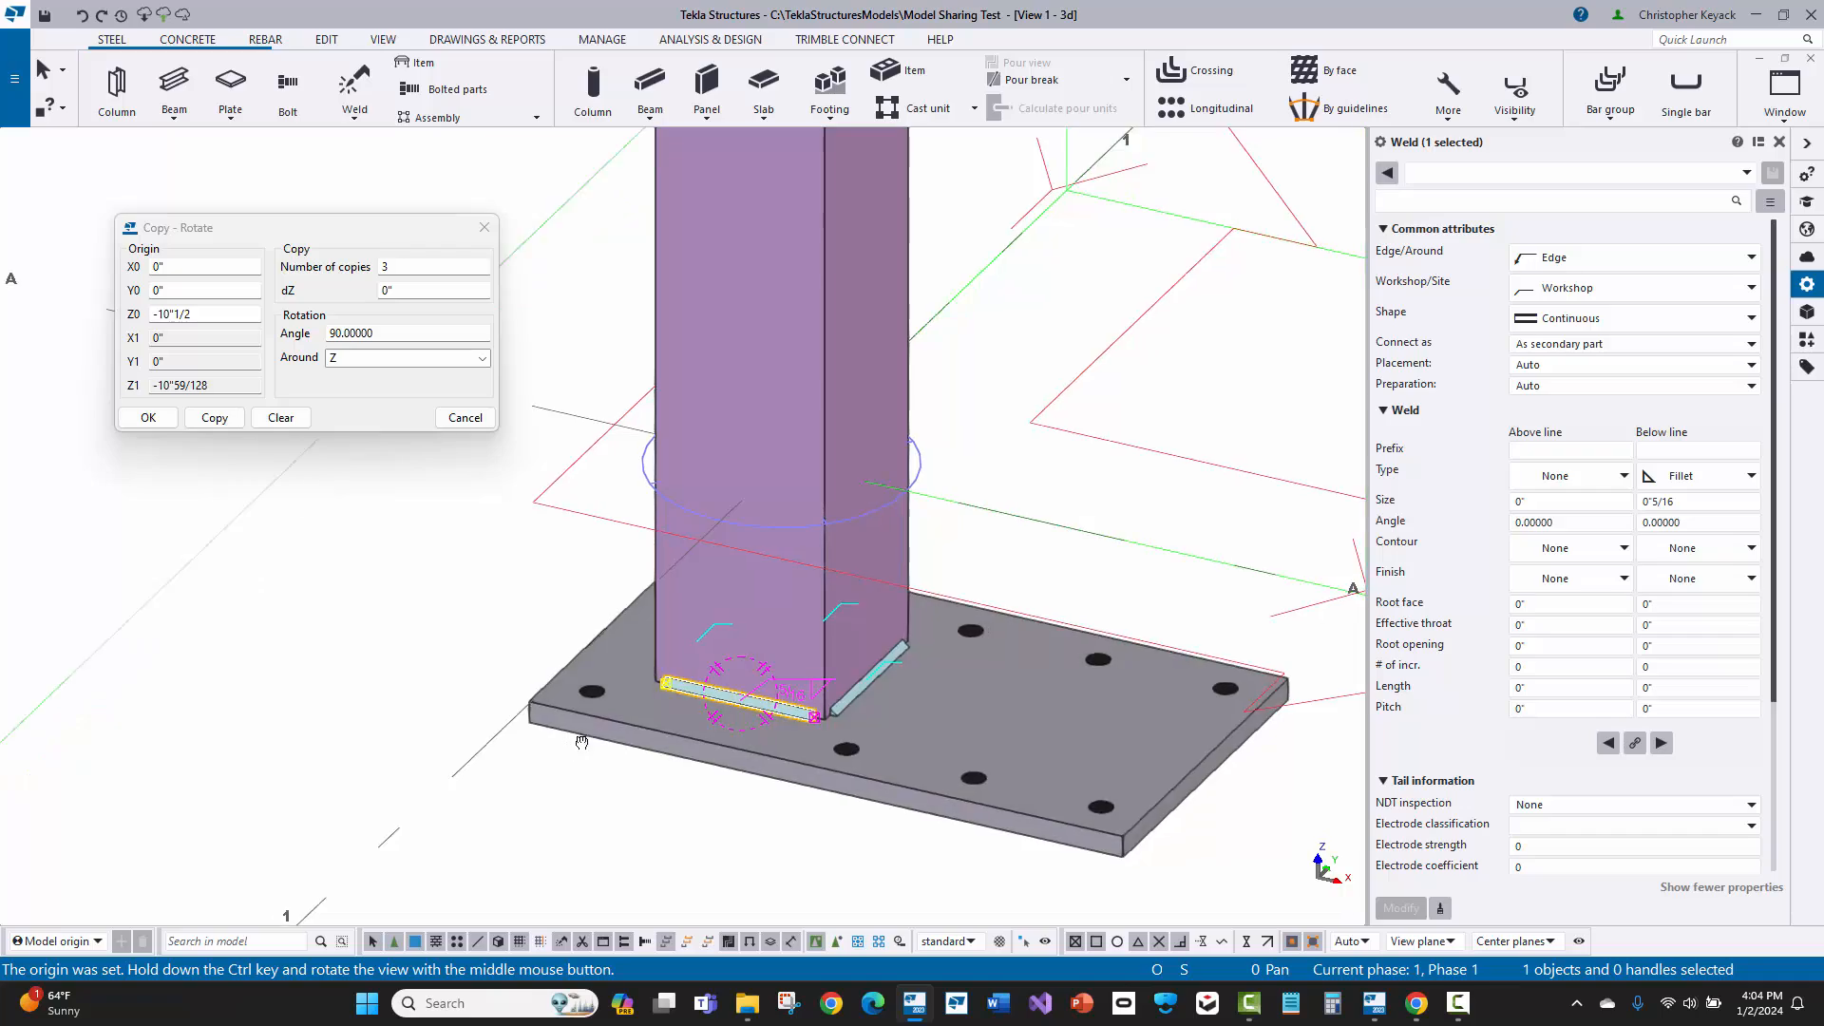
{"action": "middle_click_drag", "start_coordinate": [582, 741], "coordinate": [479, 641], "text": "ctrl"}
{"action": "left_click", "coordinate": [334, 529]}
{"action": "left_click", "coordinate": [468, 420]}
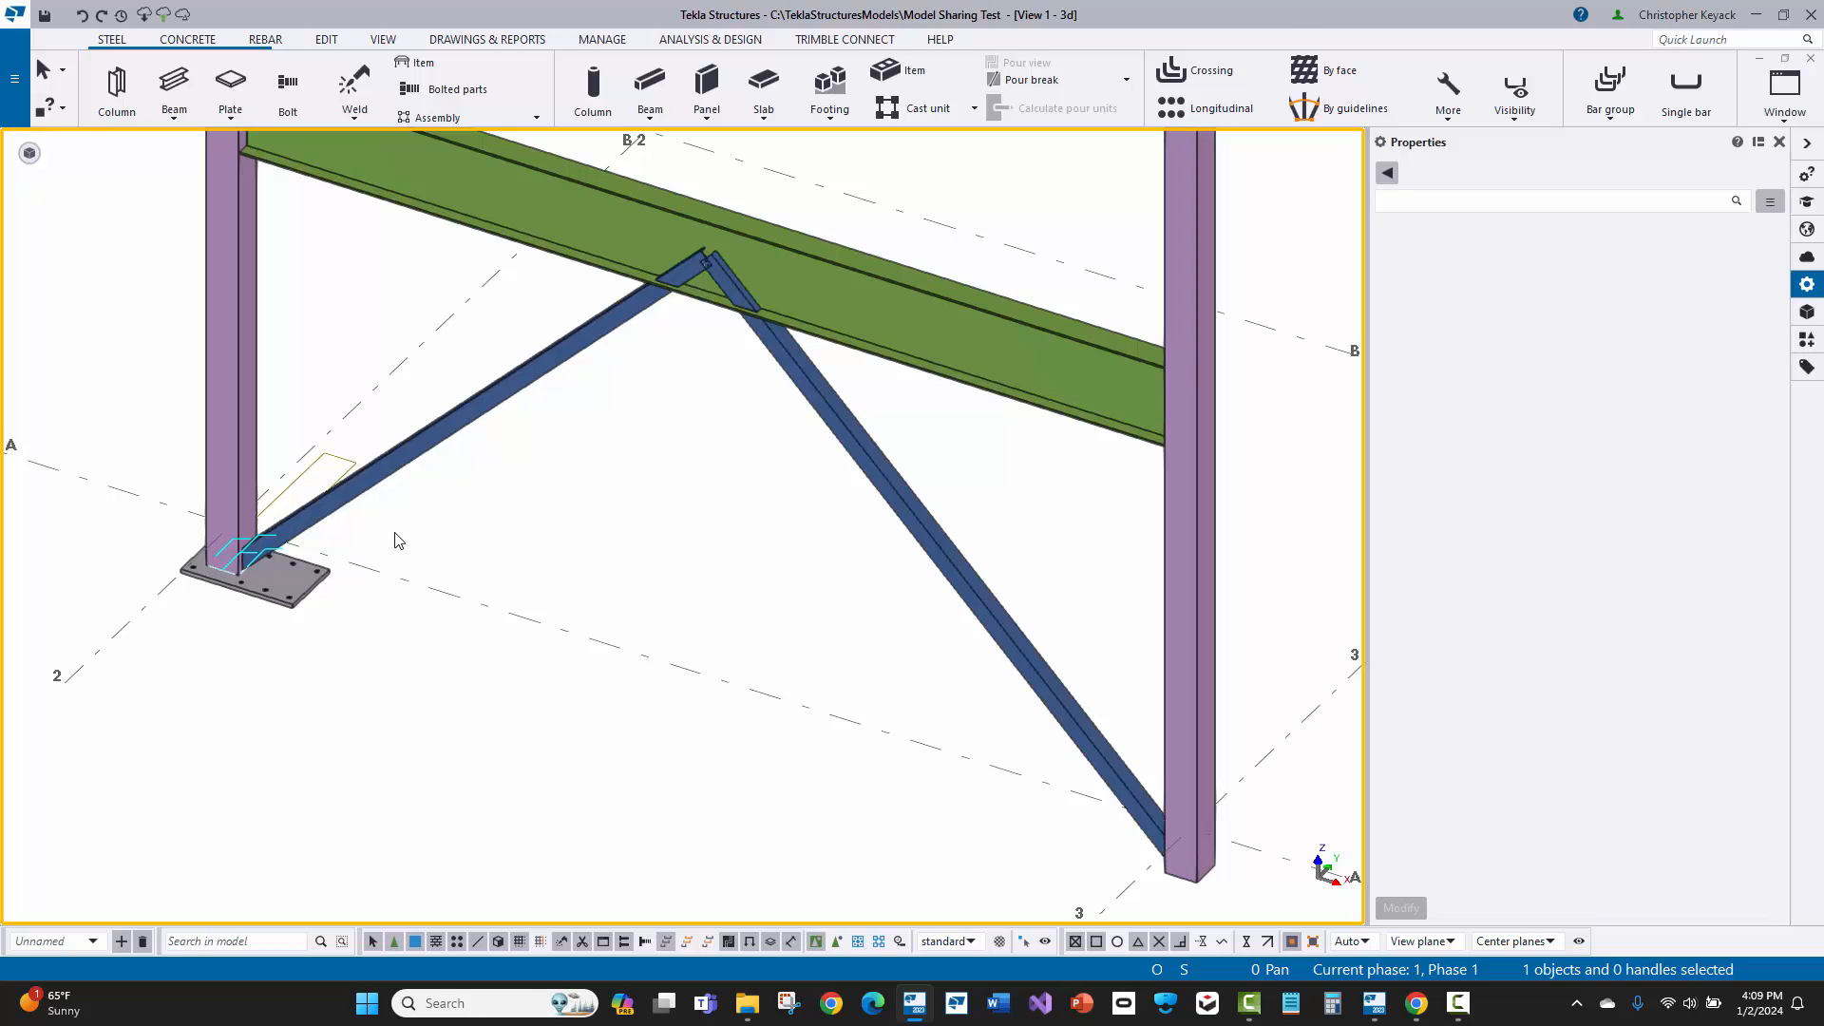
{"action": "scroll", "coordinate": [123, 465], "scroll_direction": "up", "scroll_amount": 2}
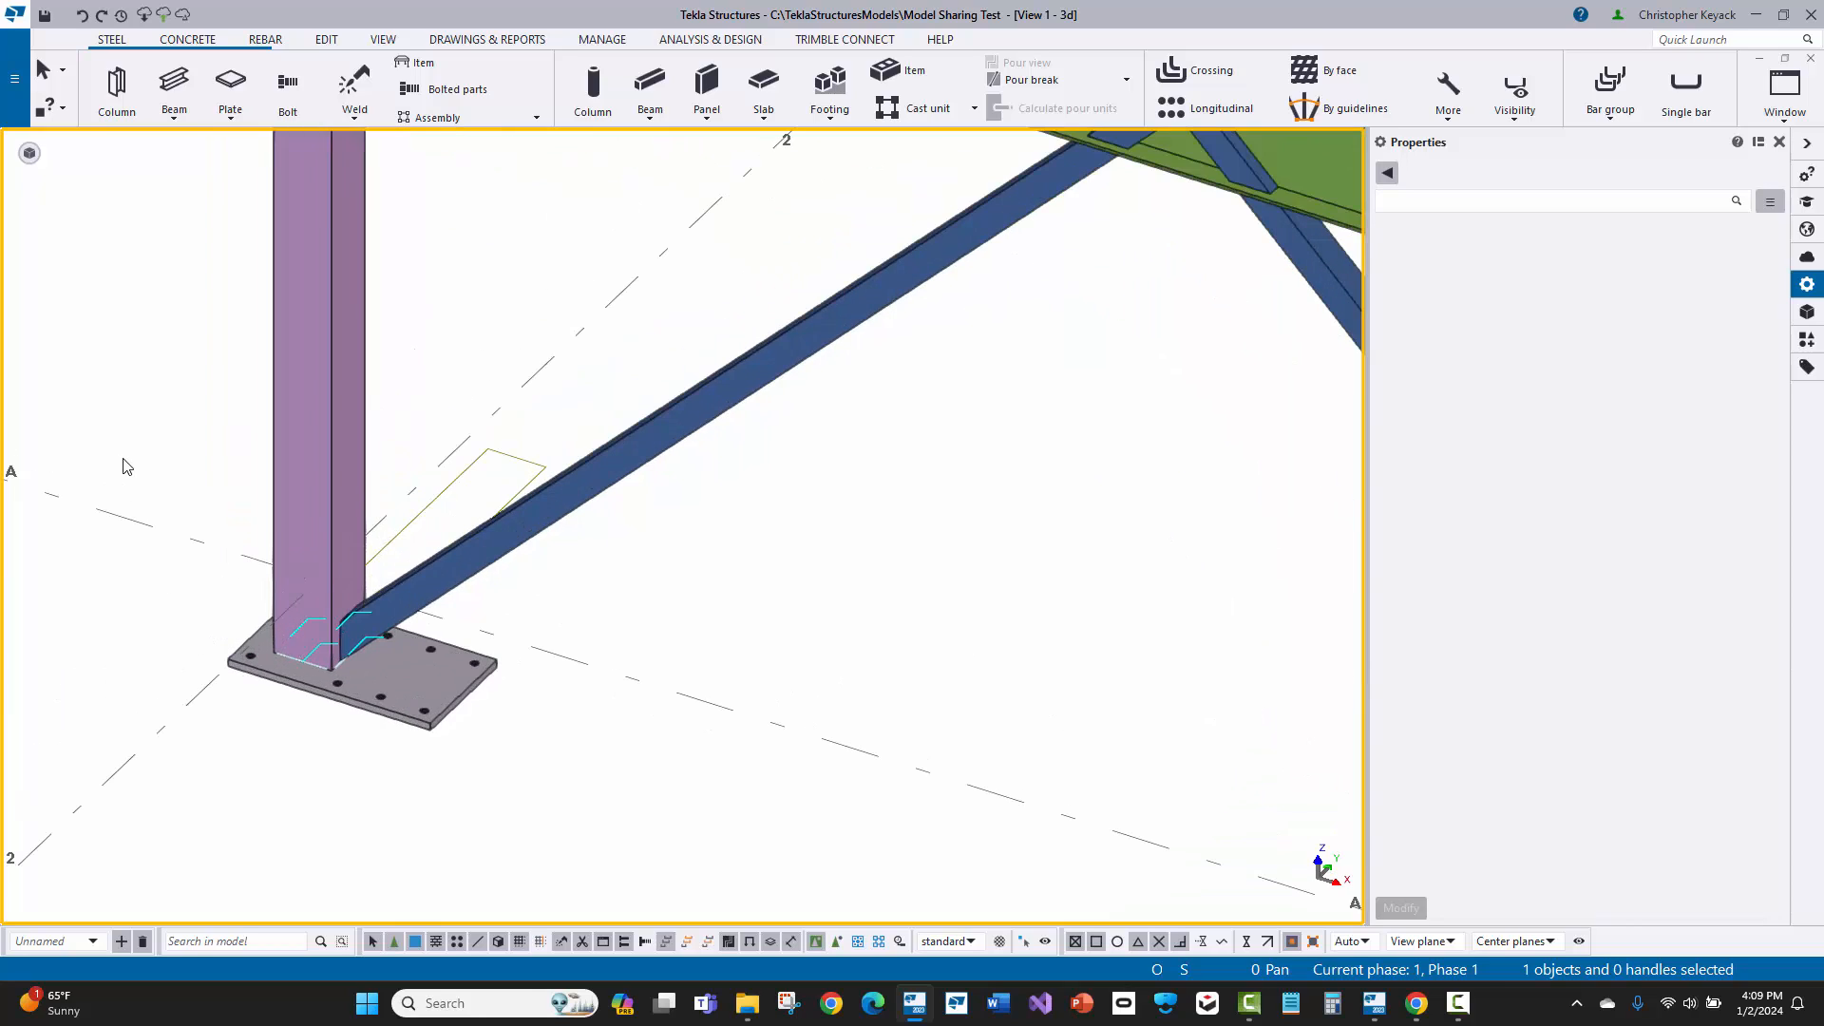
{"action": "scroll", "coordinate": [122, 619], "scroll_direction": "up", "scroll_amount": 2}
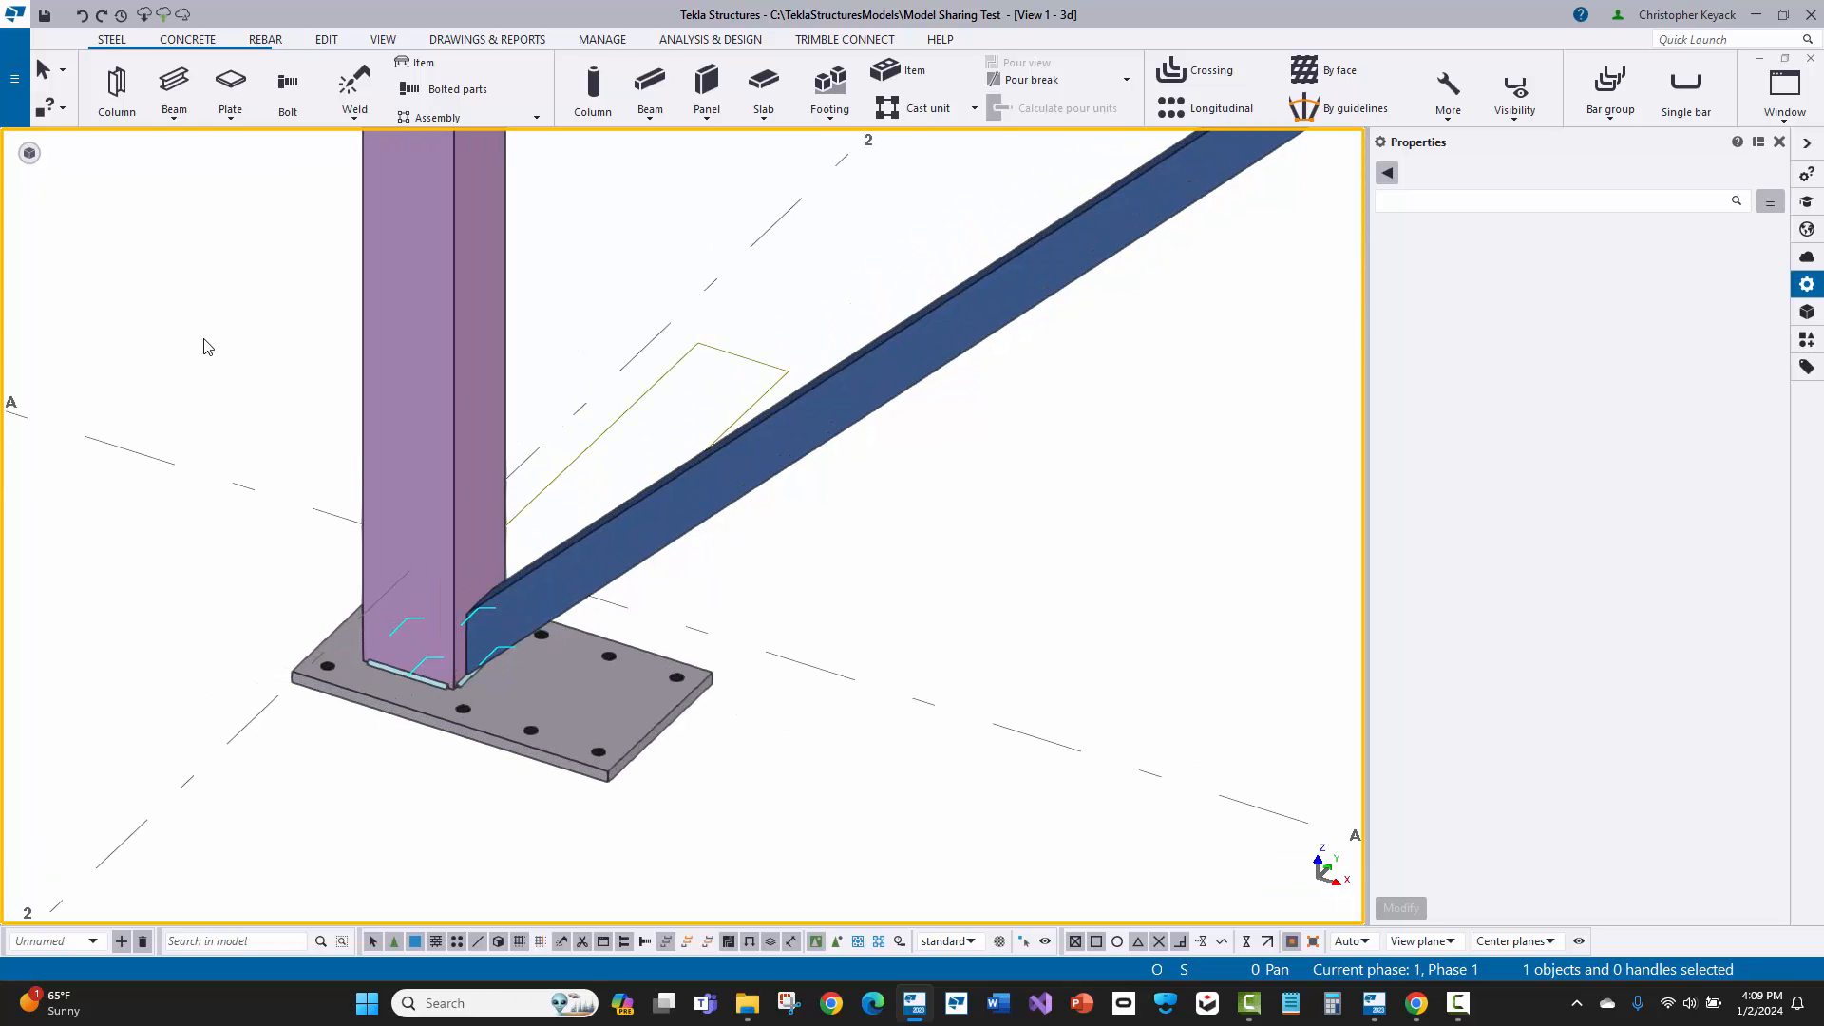
{"action": "left_click_drag", "start_coordinate": [154, 214], "coordinate": [964, 866]}
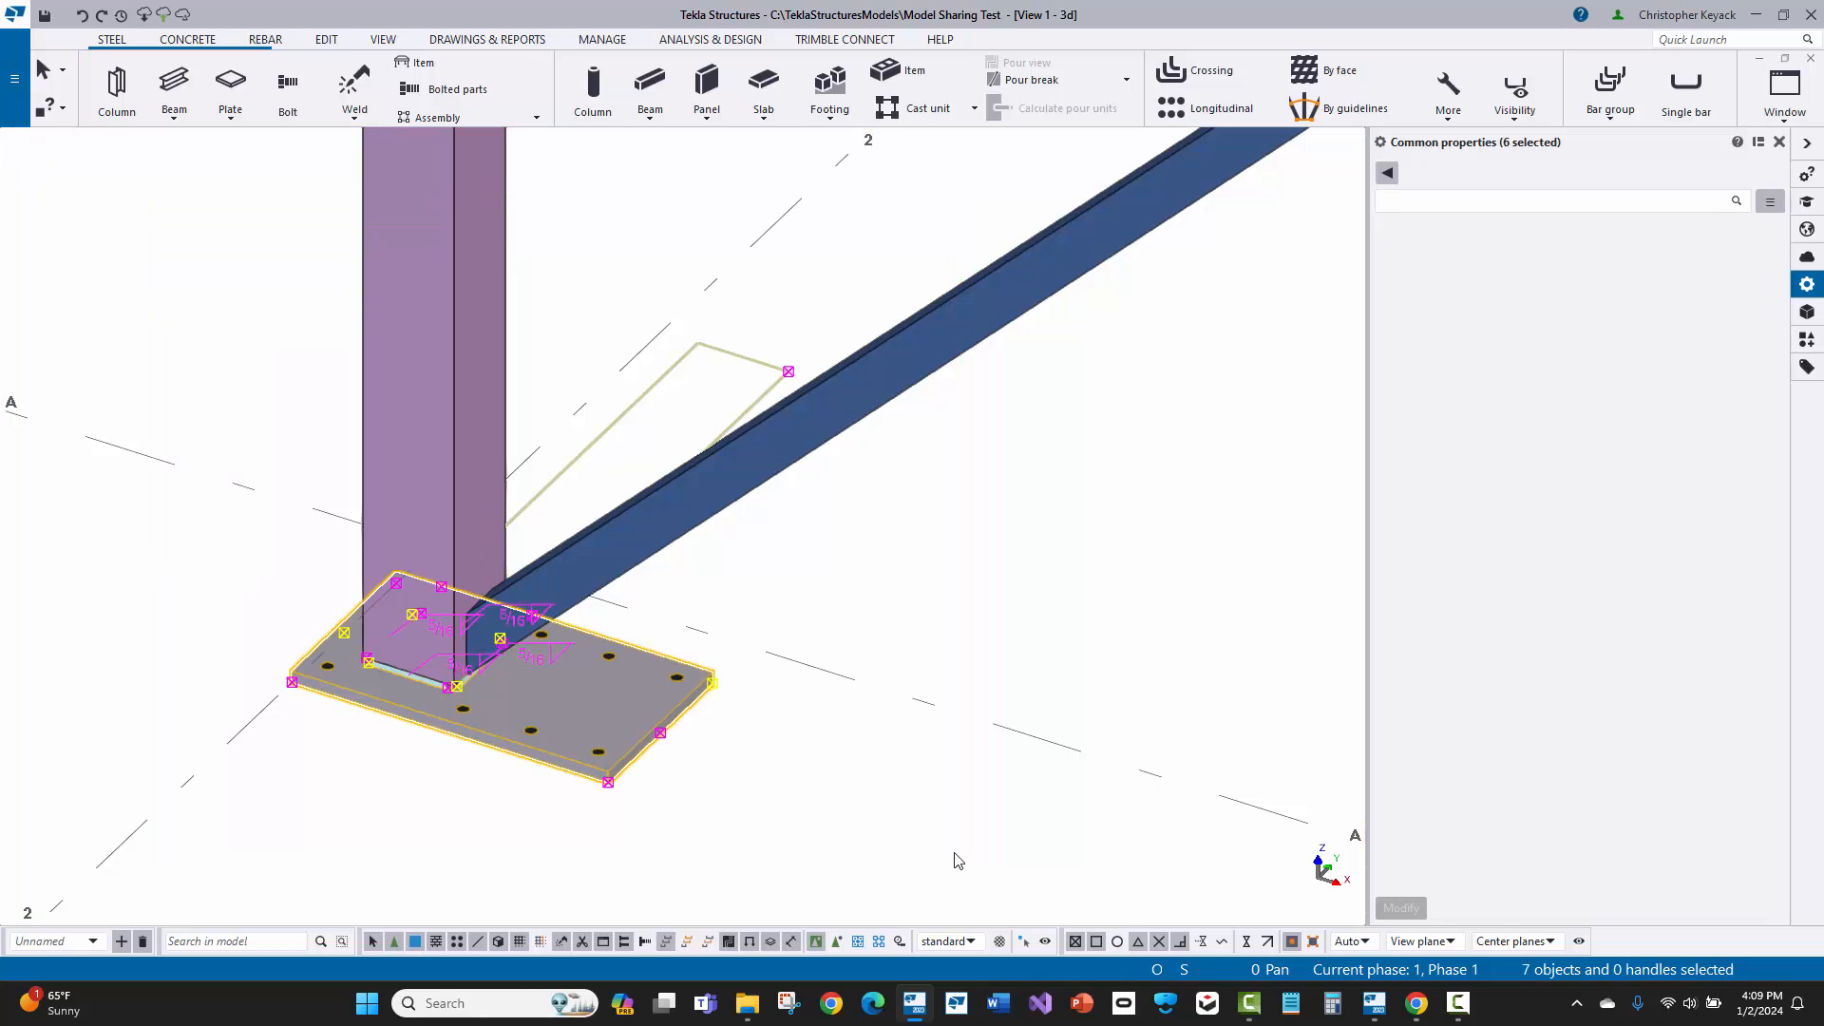
{"action": "left_click", "coordinate": [732, 360]}
{"action": "left_click", "coordinate": [536, 737]}
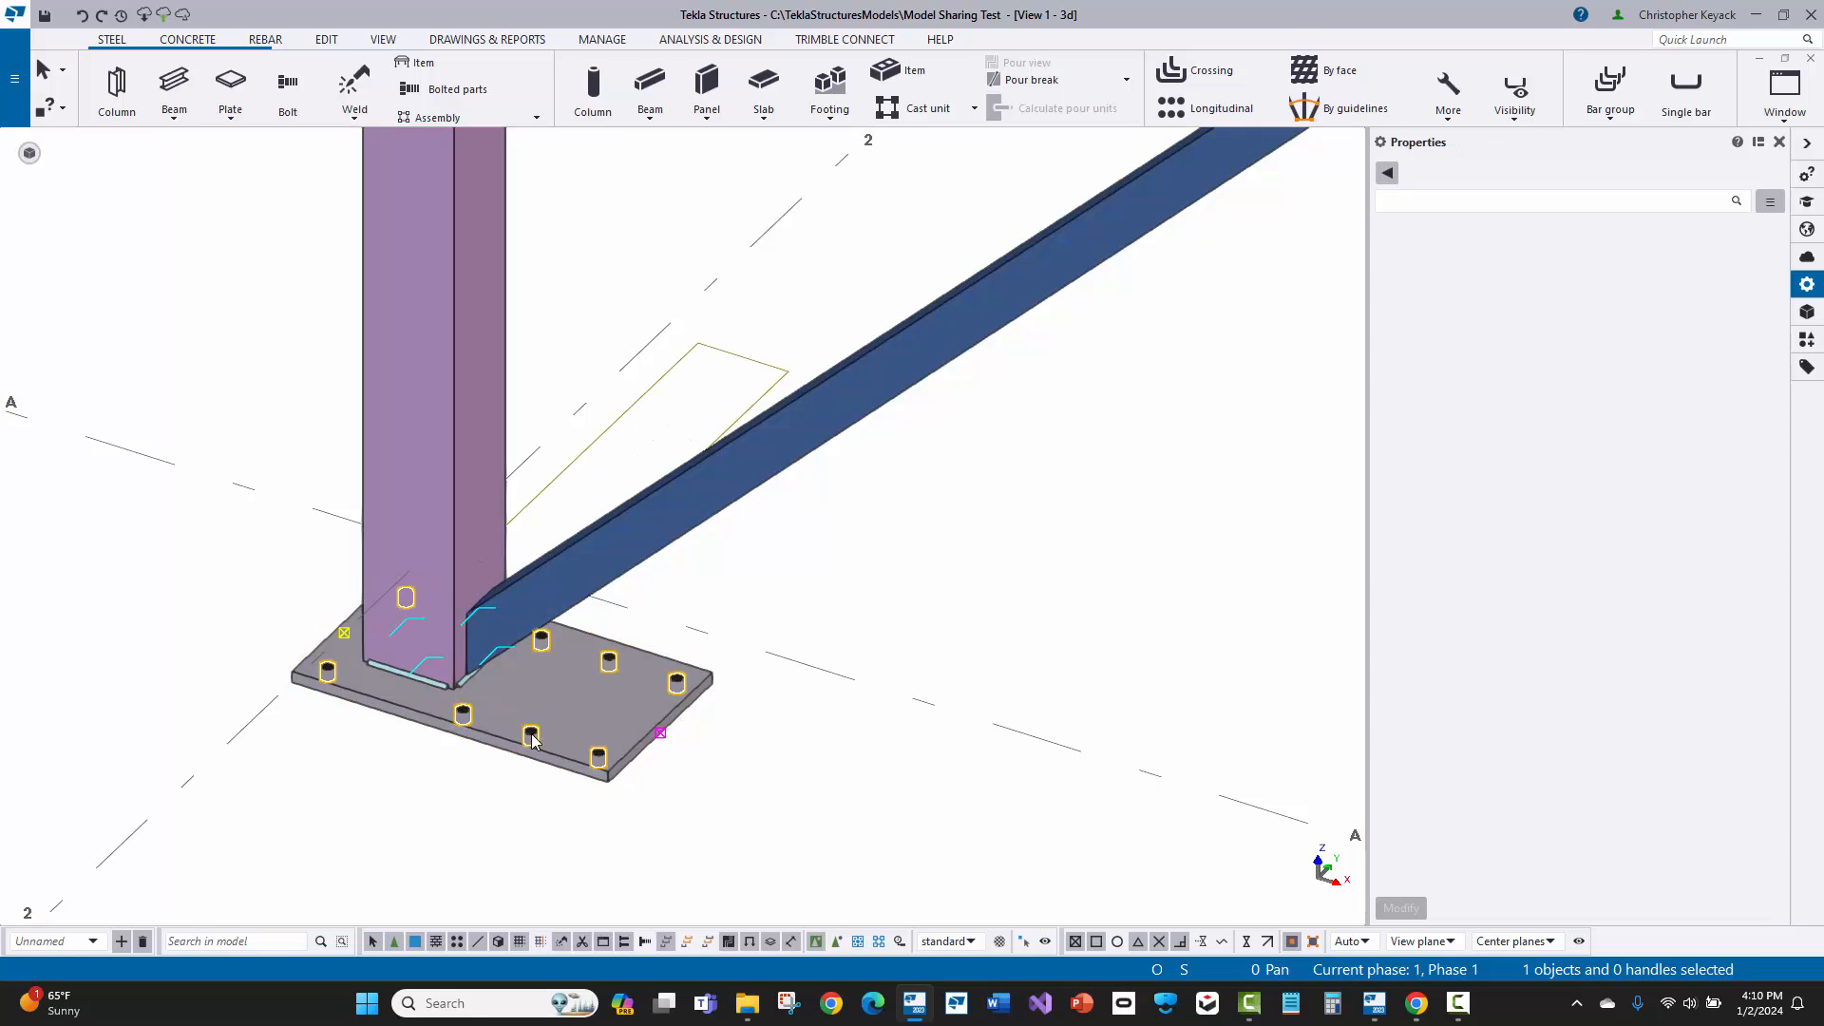
{"action": "left_click", "coordinate": [568, 698], "text": "ctrl"}
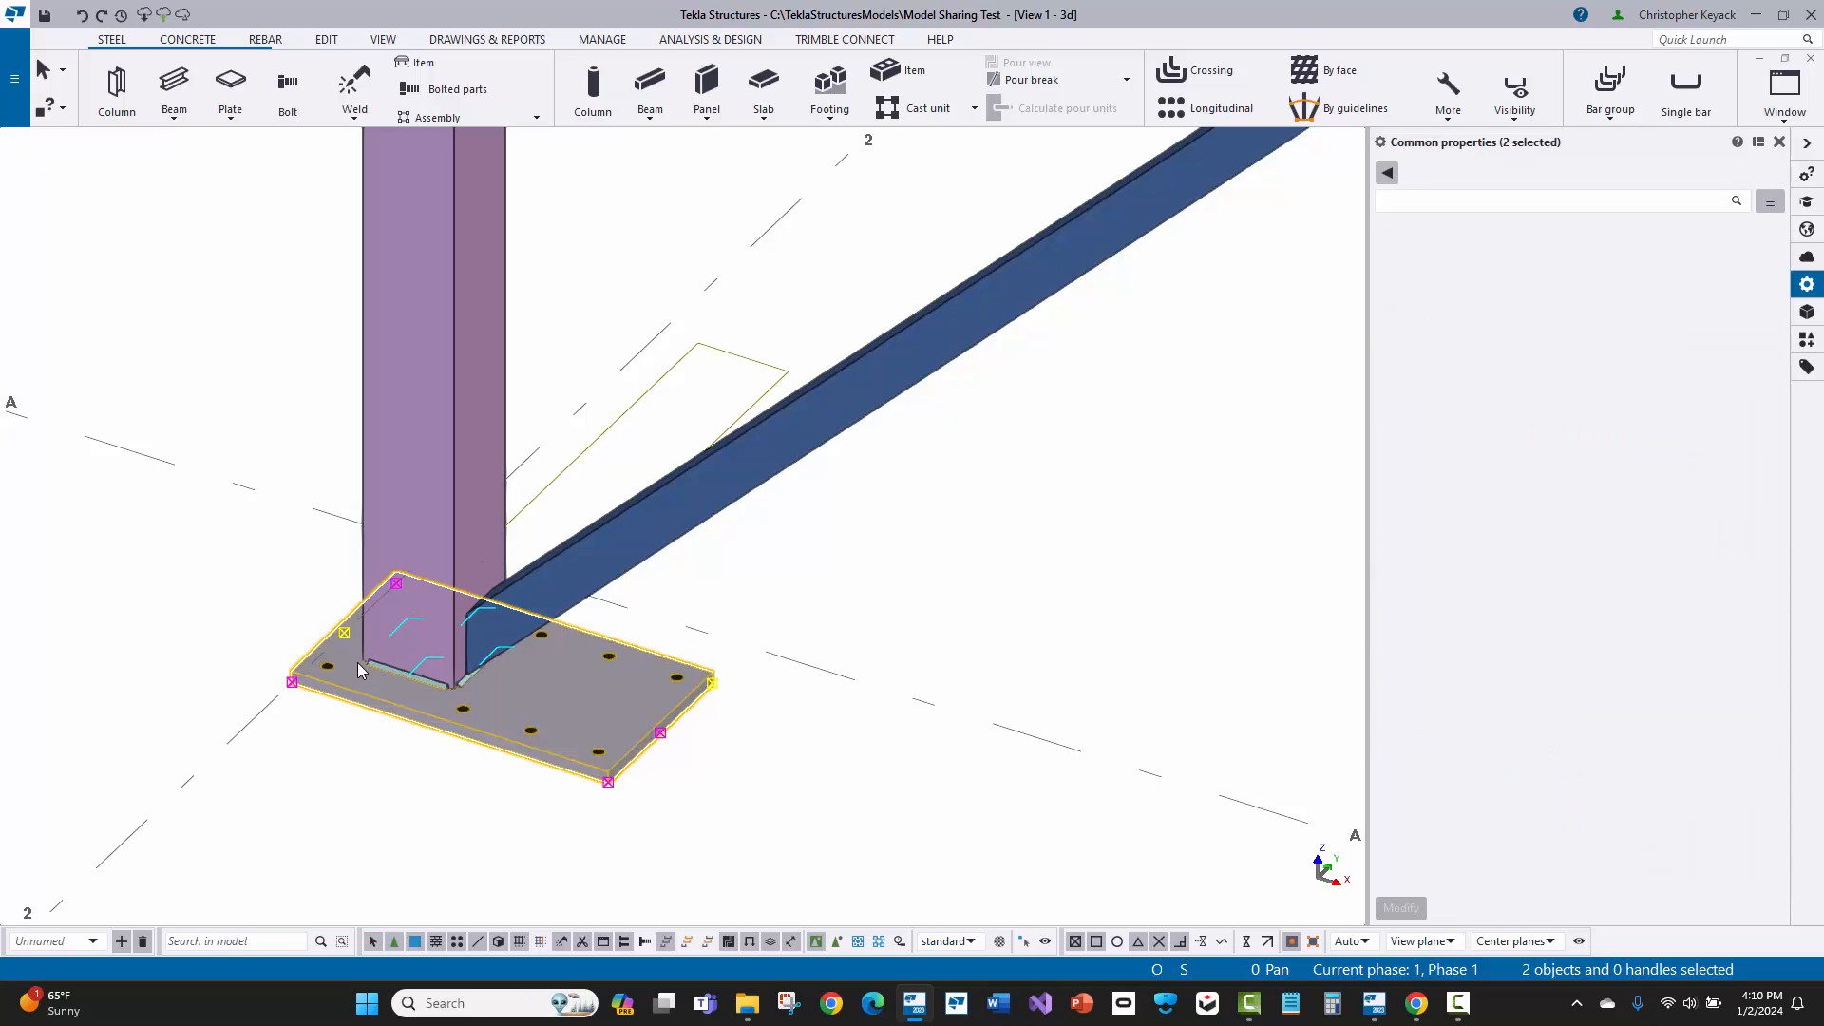
{"action": "left_click", "coordinate": [285, 608]}
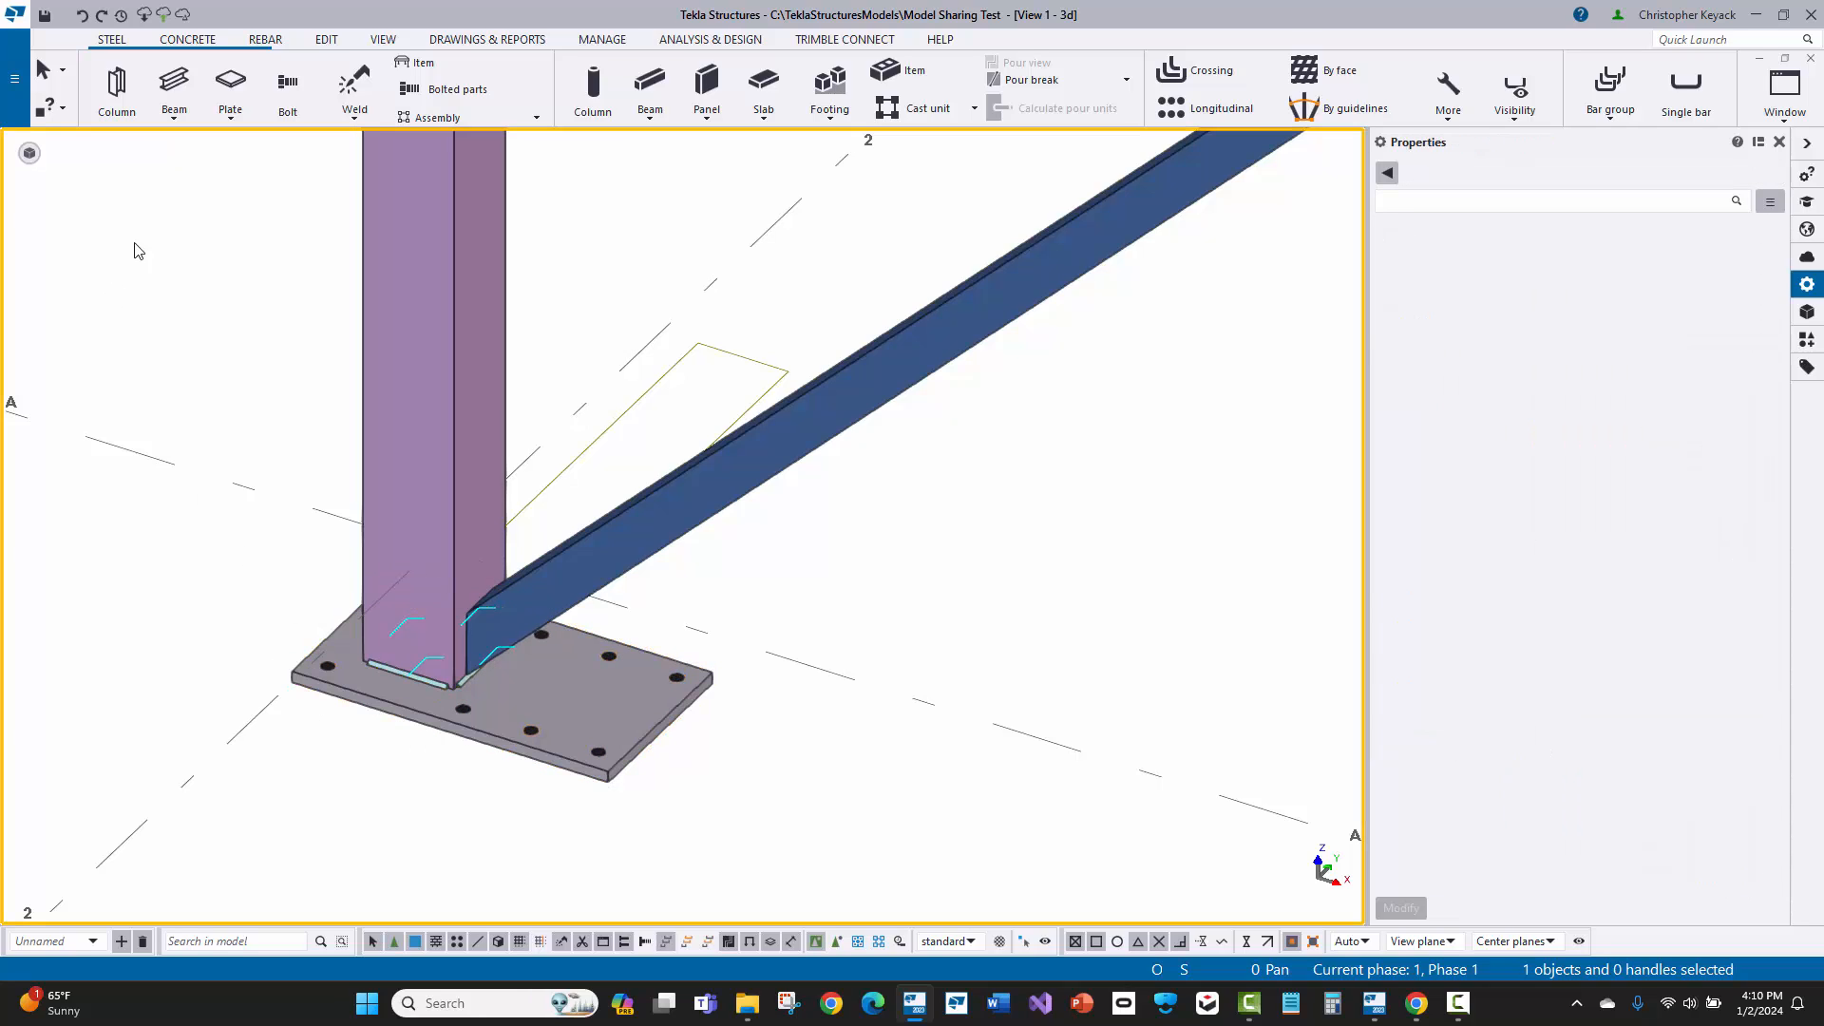
Step: Select the base plate with its bolts, fitting and welds, and start defining a custom component from them
{"action": "left_click_drag", "start_coordinate": [153, 194], "coordinate": [979, 845]}
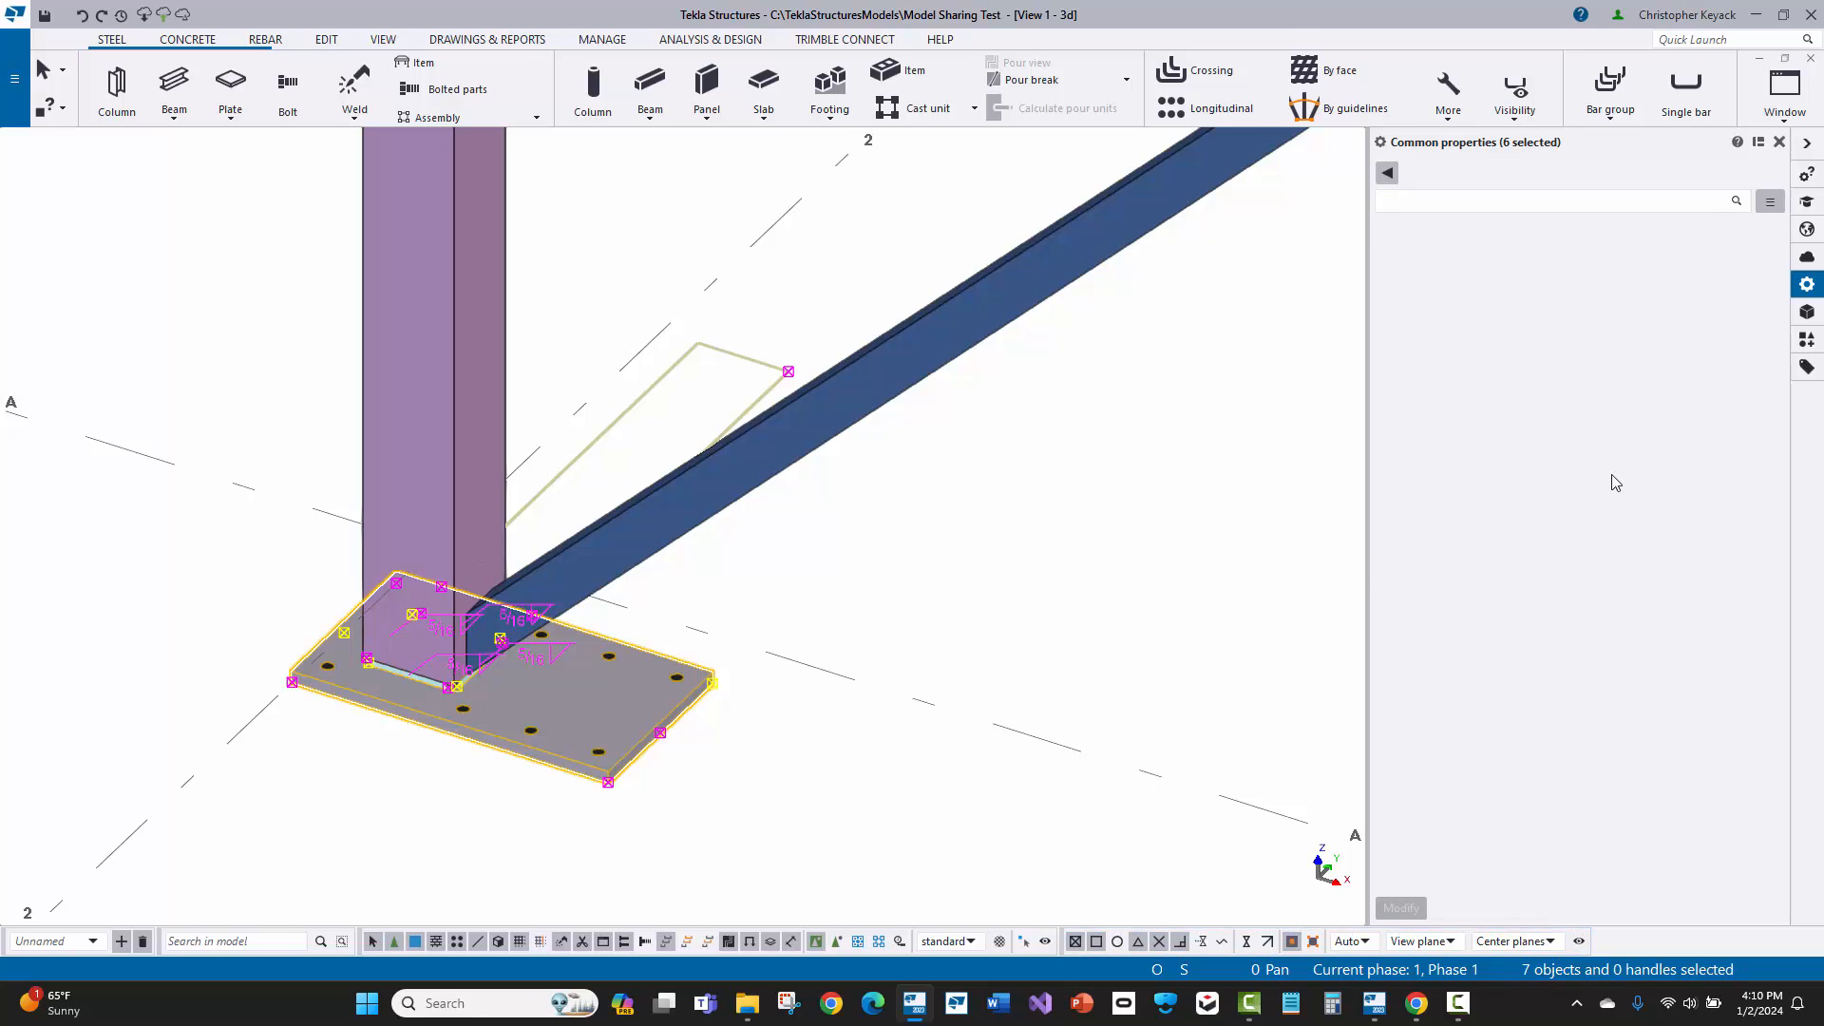
{"action": "left_click", "coordinate": [1806, 341]}
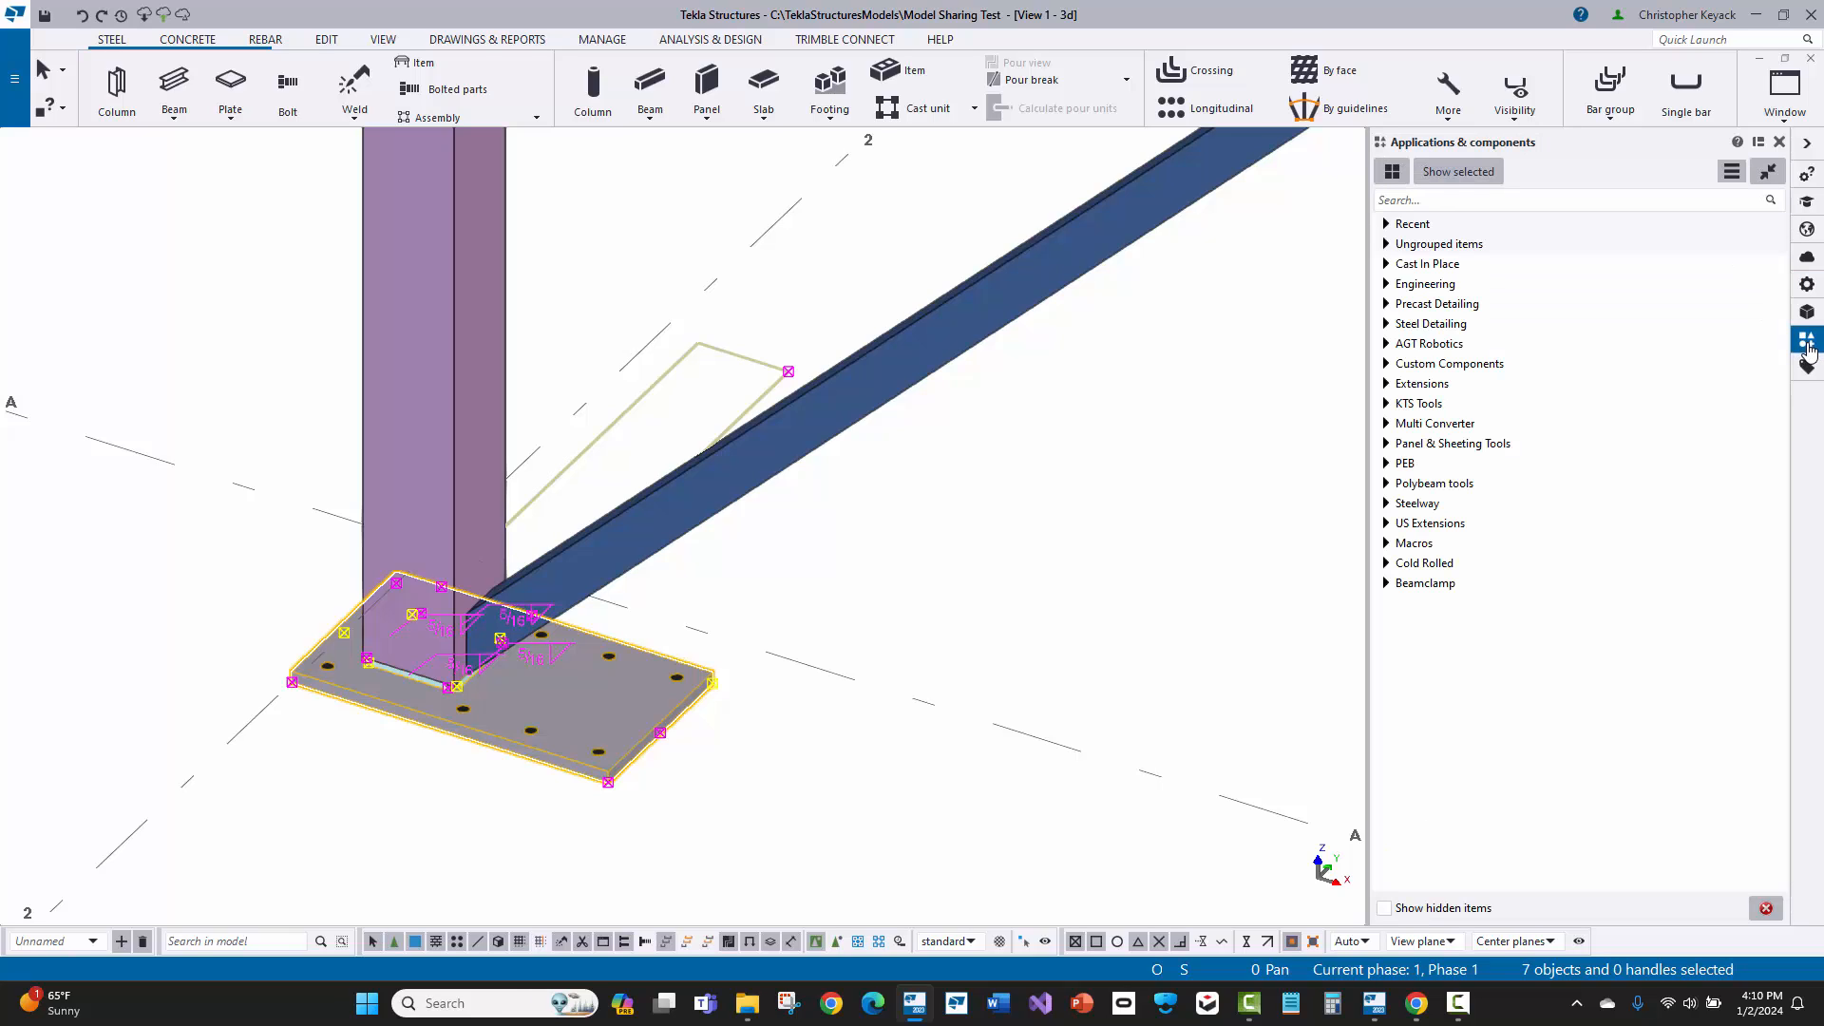
{"action": "left_click", "coordinate": [1731, 175]}
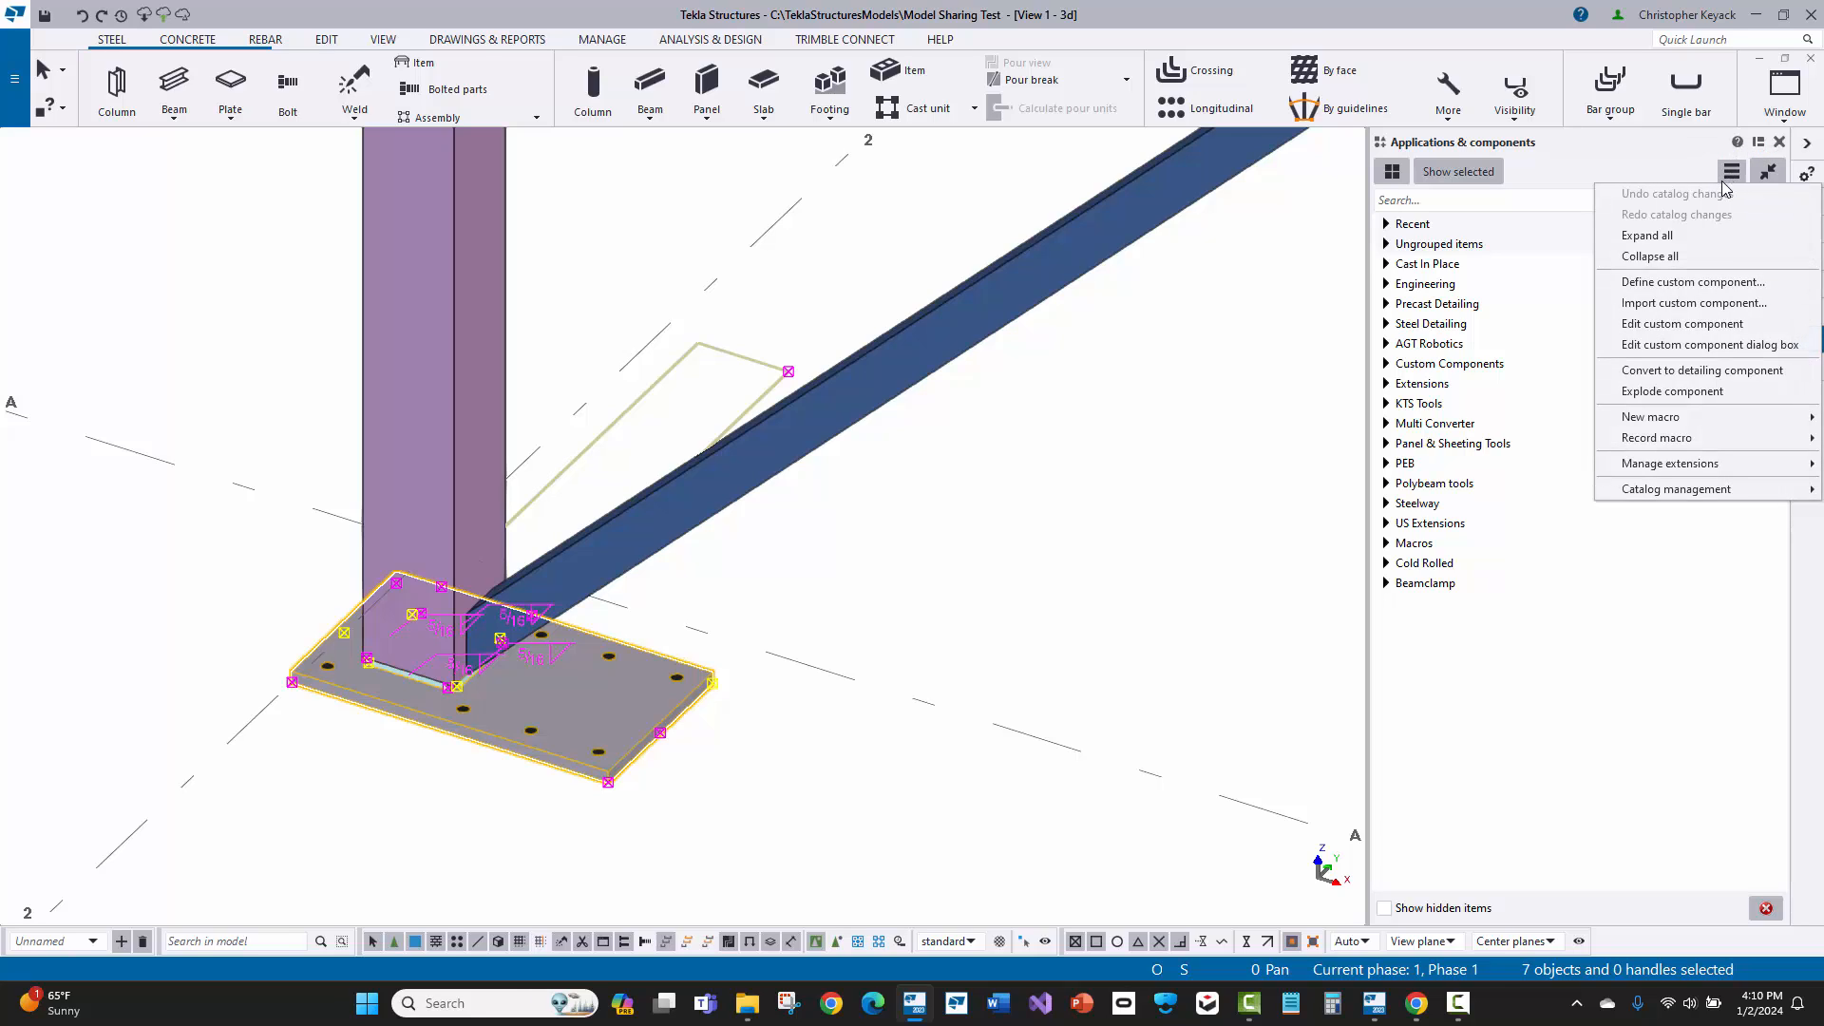
{"action": "left_click", "coordinate": [1701, 282]}
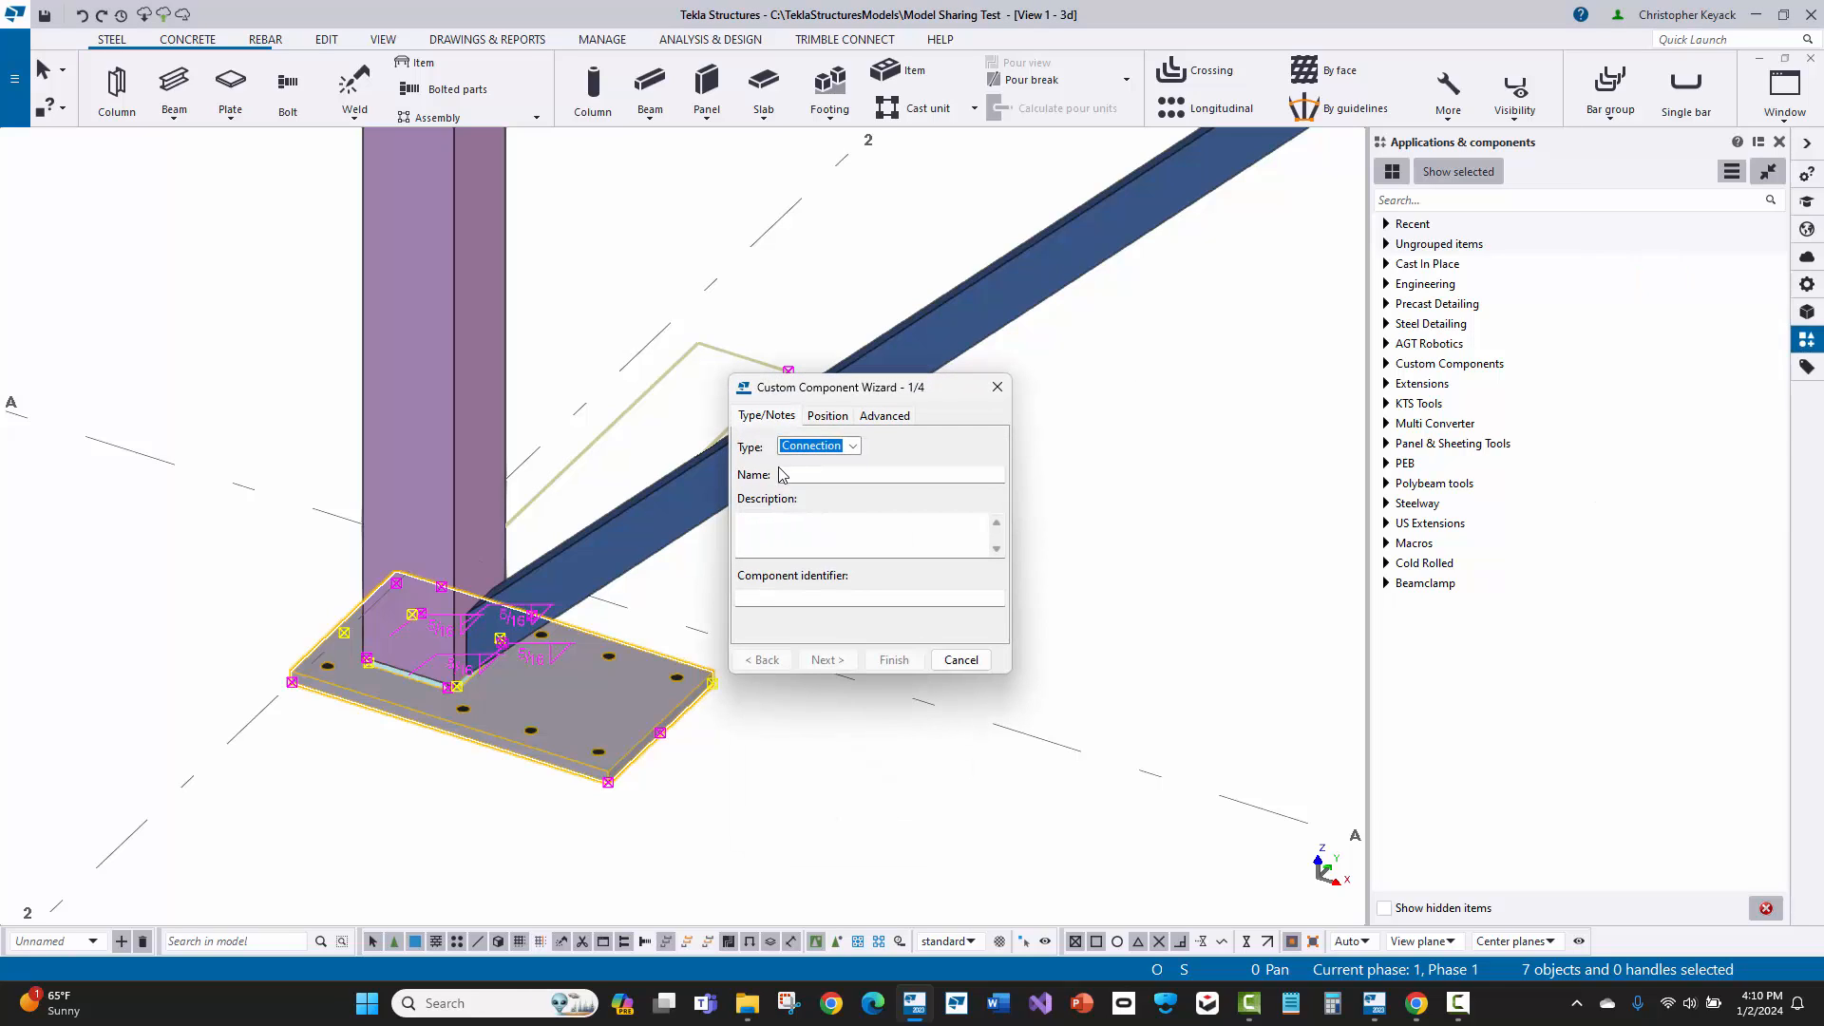
Step: Set the custom component's type to Detail and name it BP1
{"action": "left_click", "coordinate": [816, 446]}
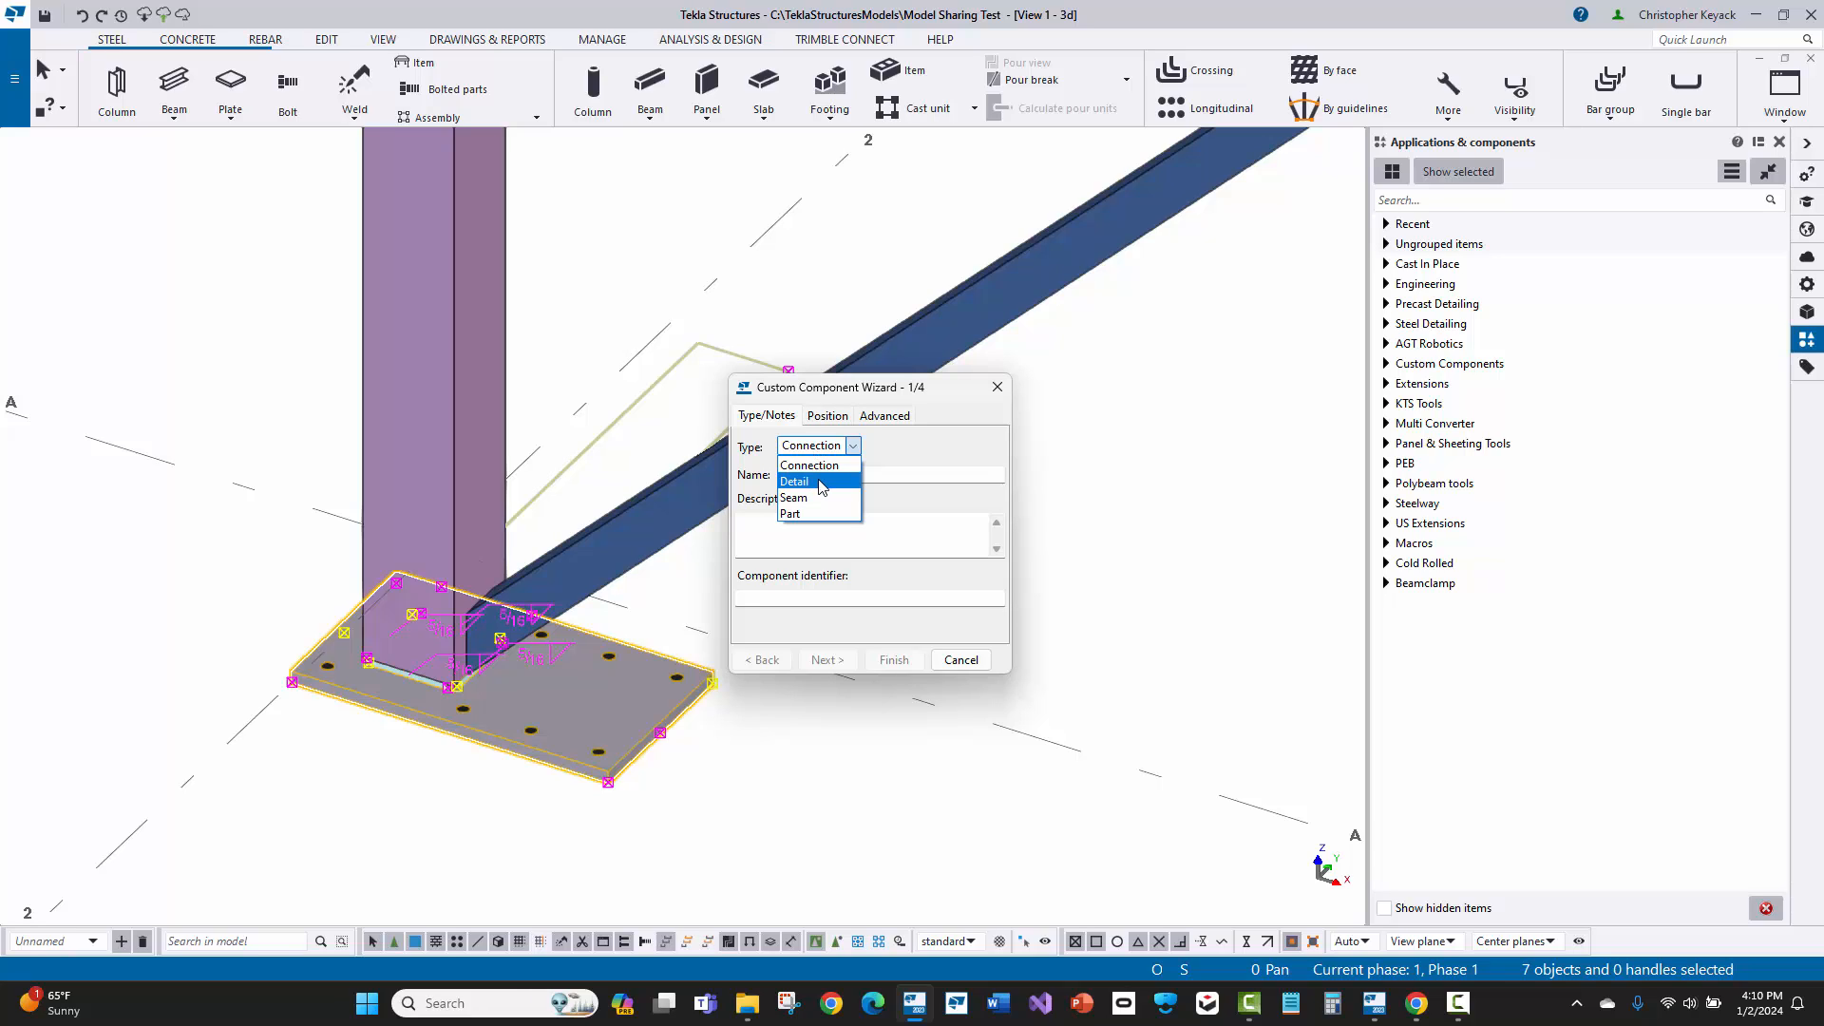
{"action": "left_click", "coordinate": [823, 484]}
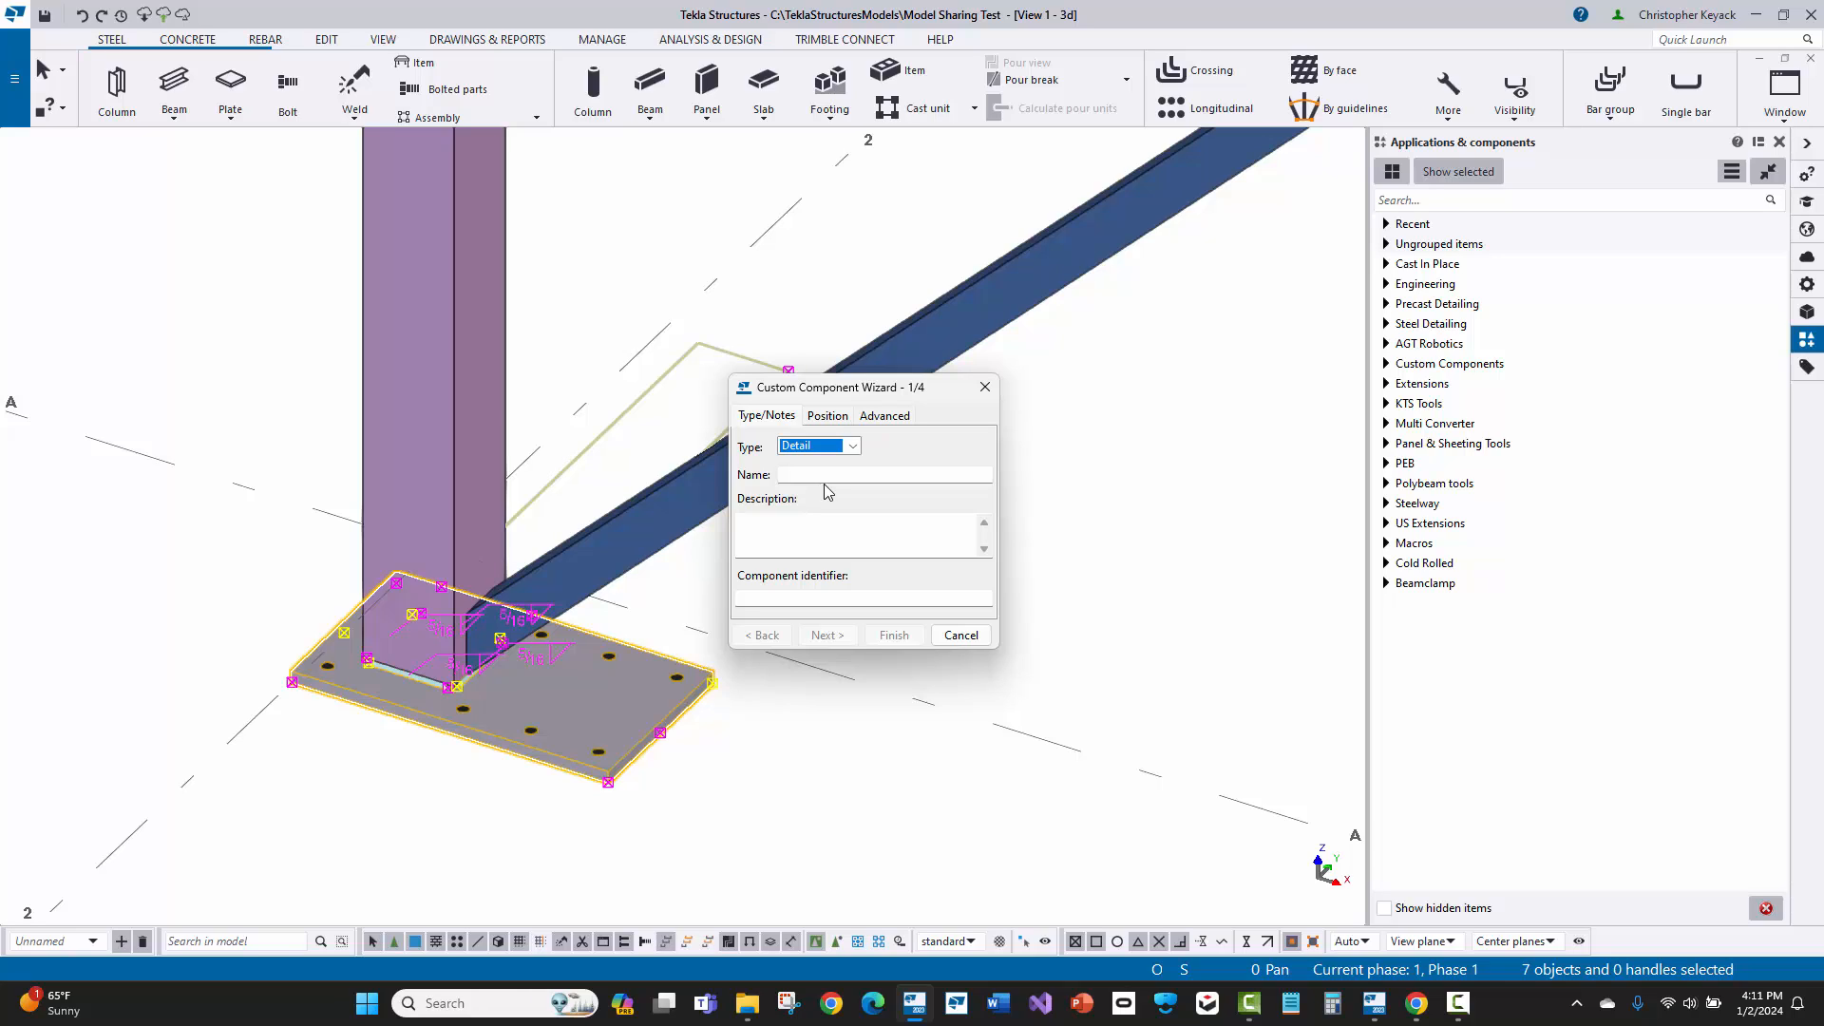
{"action": "left_click", "coordinate": [816, 474]}
{"action": "type", "text": "\"dfdfdfd\""}
{"action": "key", "text": "BackSpace"}
{"action": "type", "text": "."}
{"action": "key", "text": "BackSpace"}
{"action": "type", "text": "/"}
{"action": "key", "text": "BackSpace"}
{"action": "key", "text": "BackSpace"}
{"action": "key", "text": "BackSpace"}
{"action": "key", "text": "BackSpace"}
{"action": "key", "text": "BackSpace"}
{"action": "key", "text": "BackSpace"}
{"action": "key", "text": "BackSpace"}
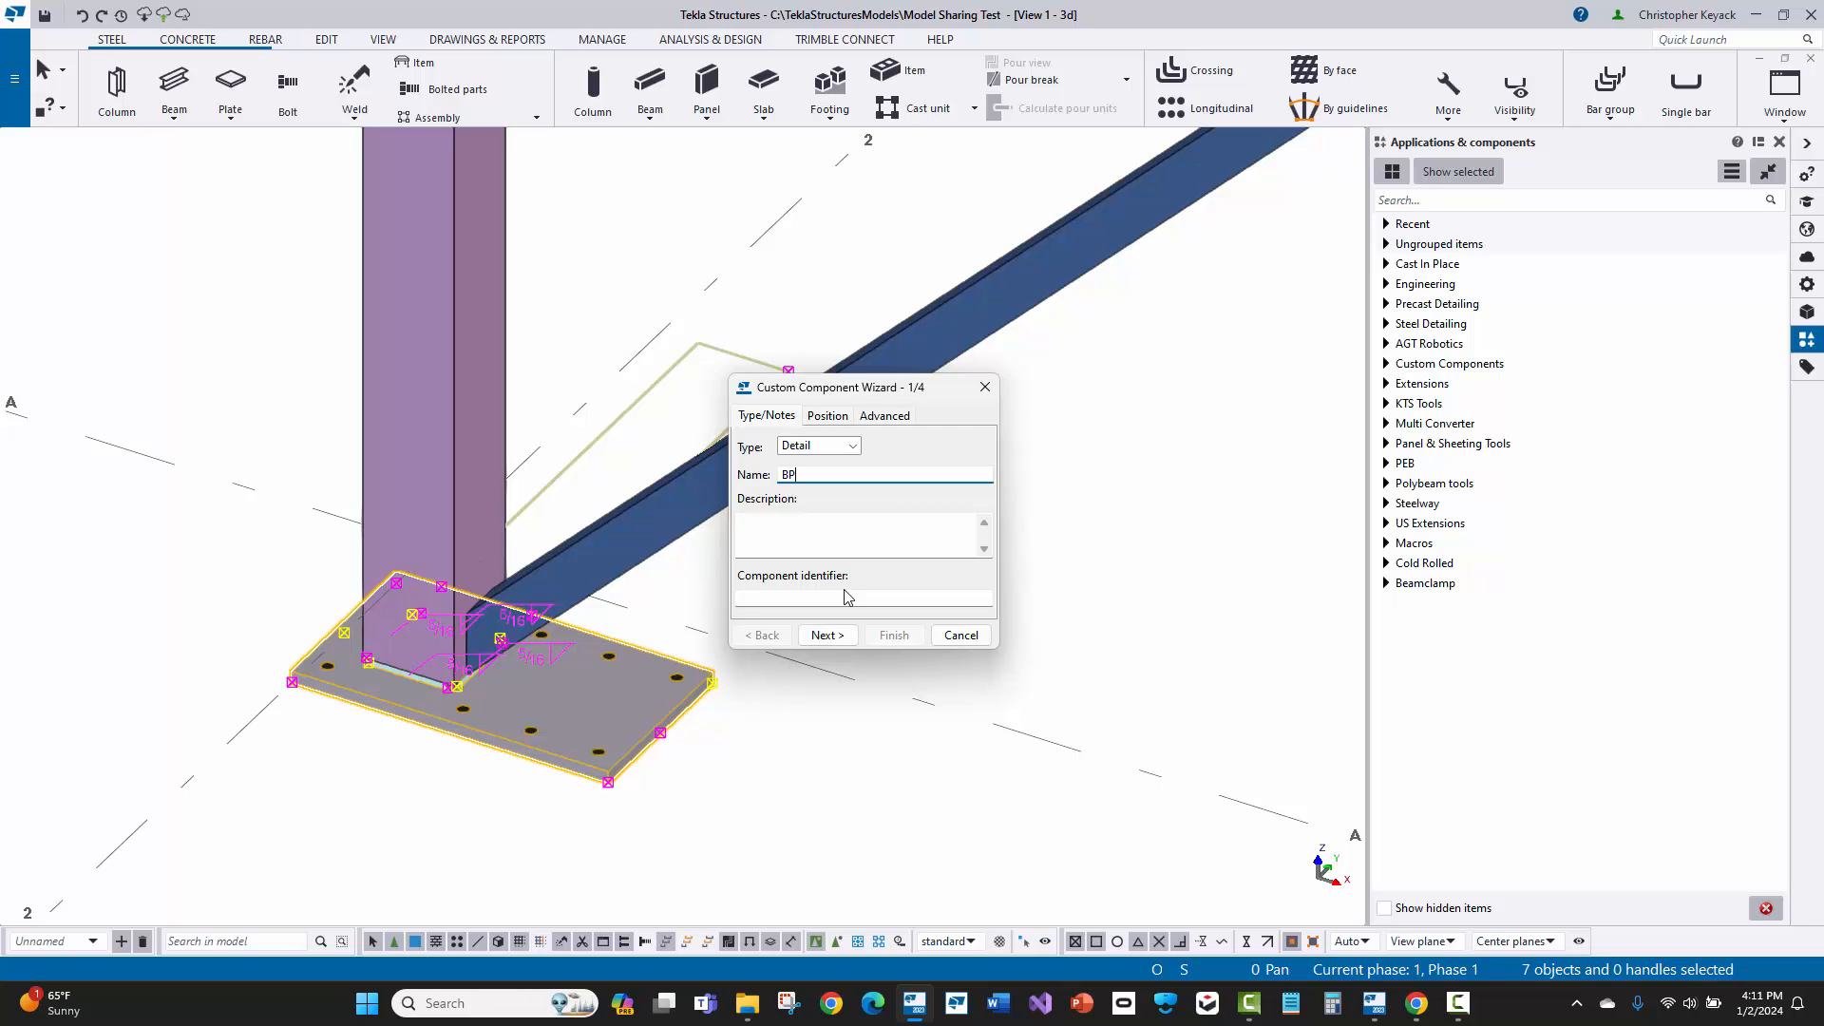
{"action": "type", "text": "P1"}
Step: Review the component's up direction, detail type options and definition point position, and return to its type and notes
{"action": "left_click", "coordinate": [826, 416]}
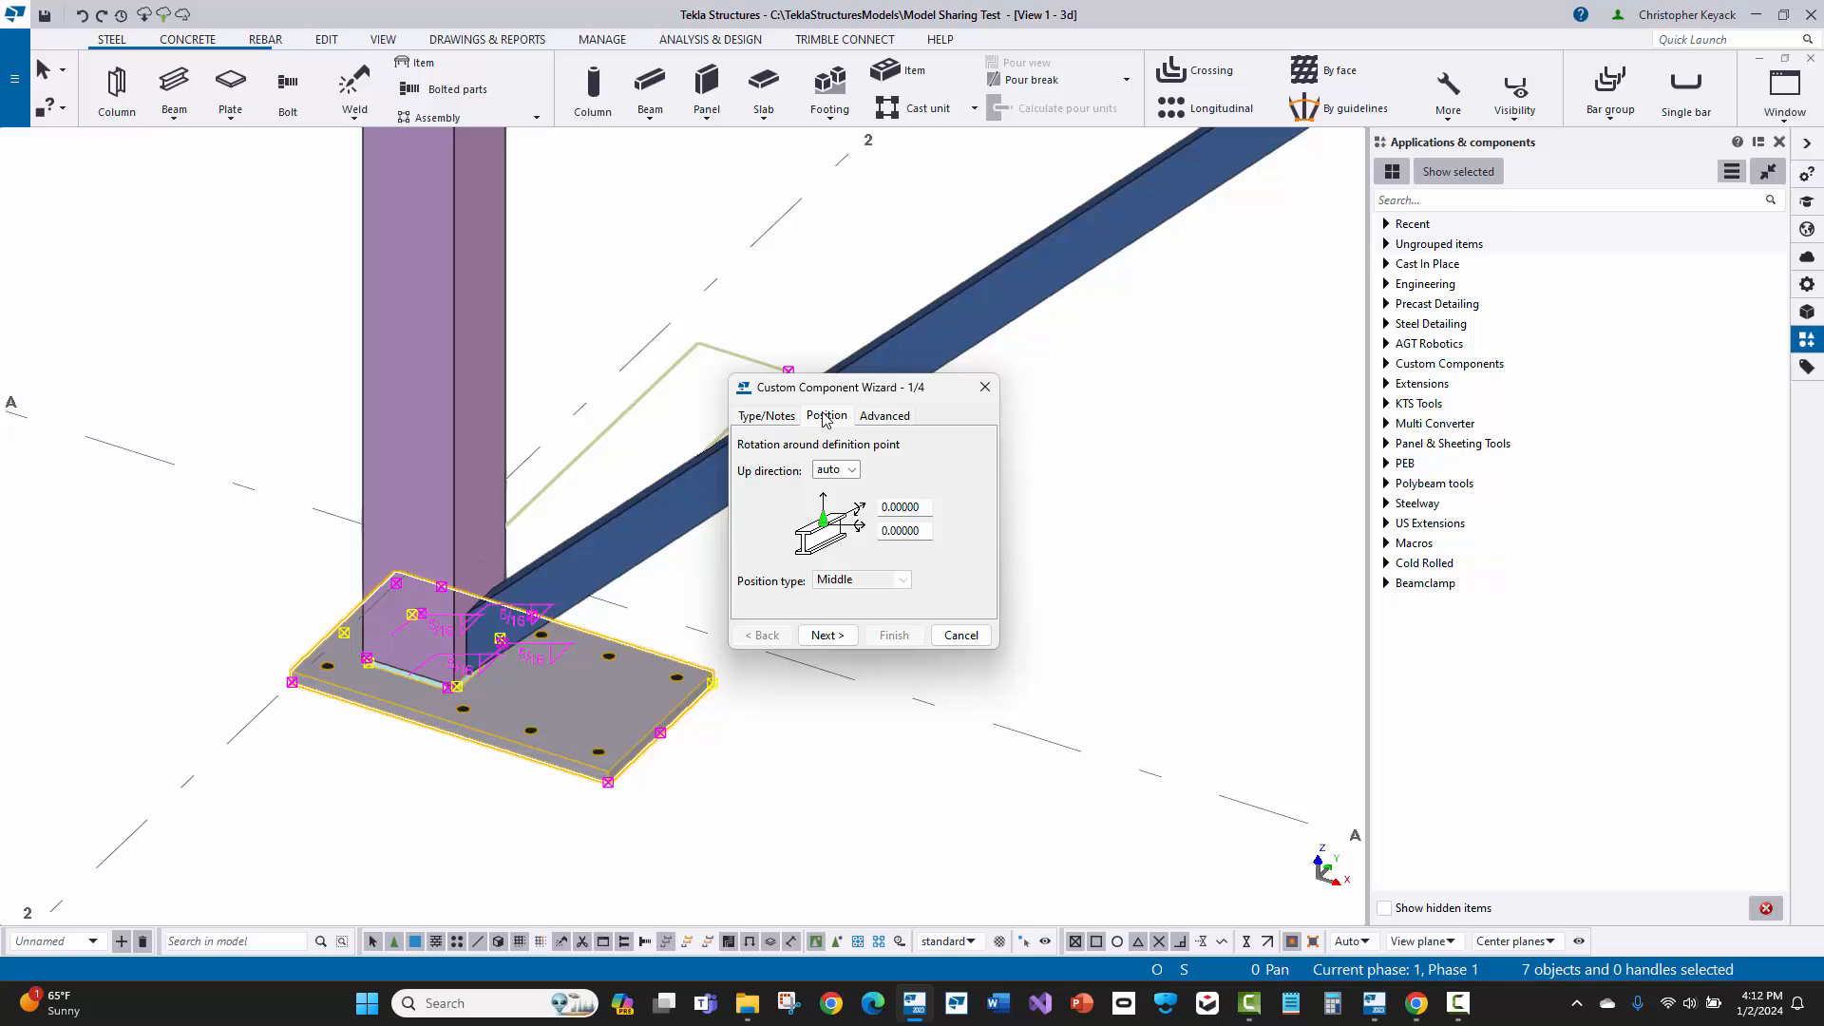
{"action": "left_click", "coordinate": [886, 418]}
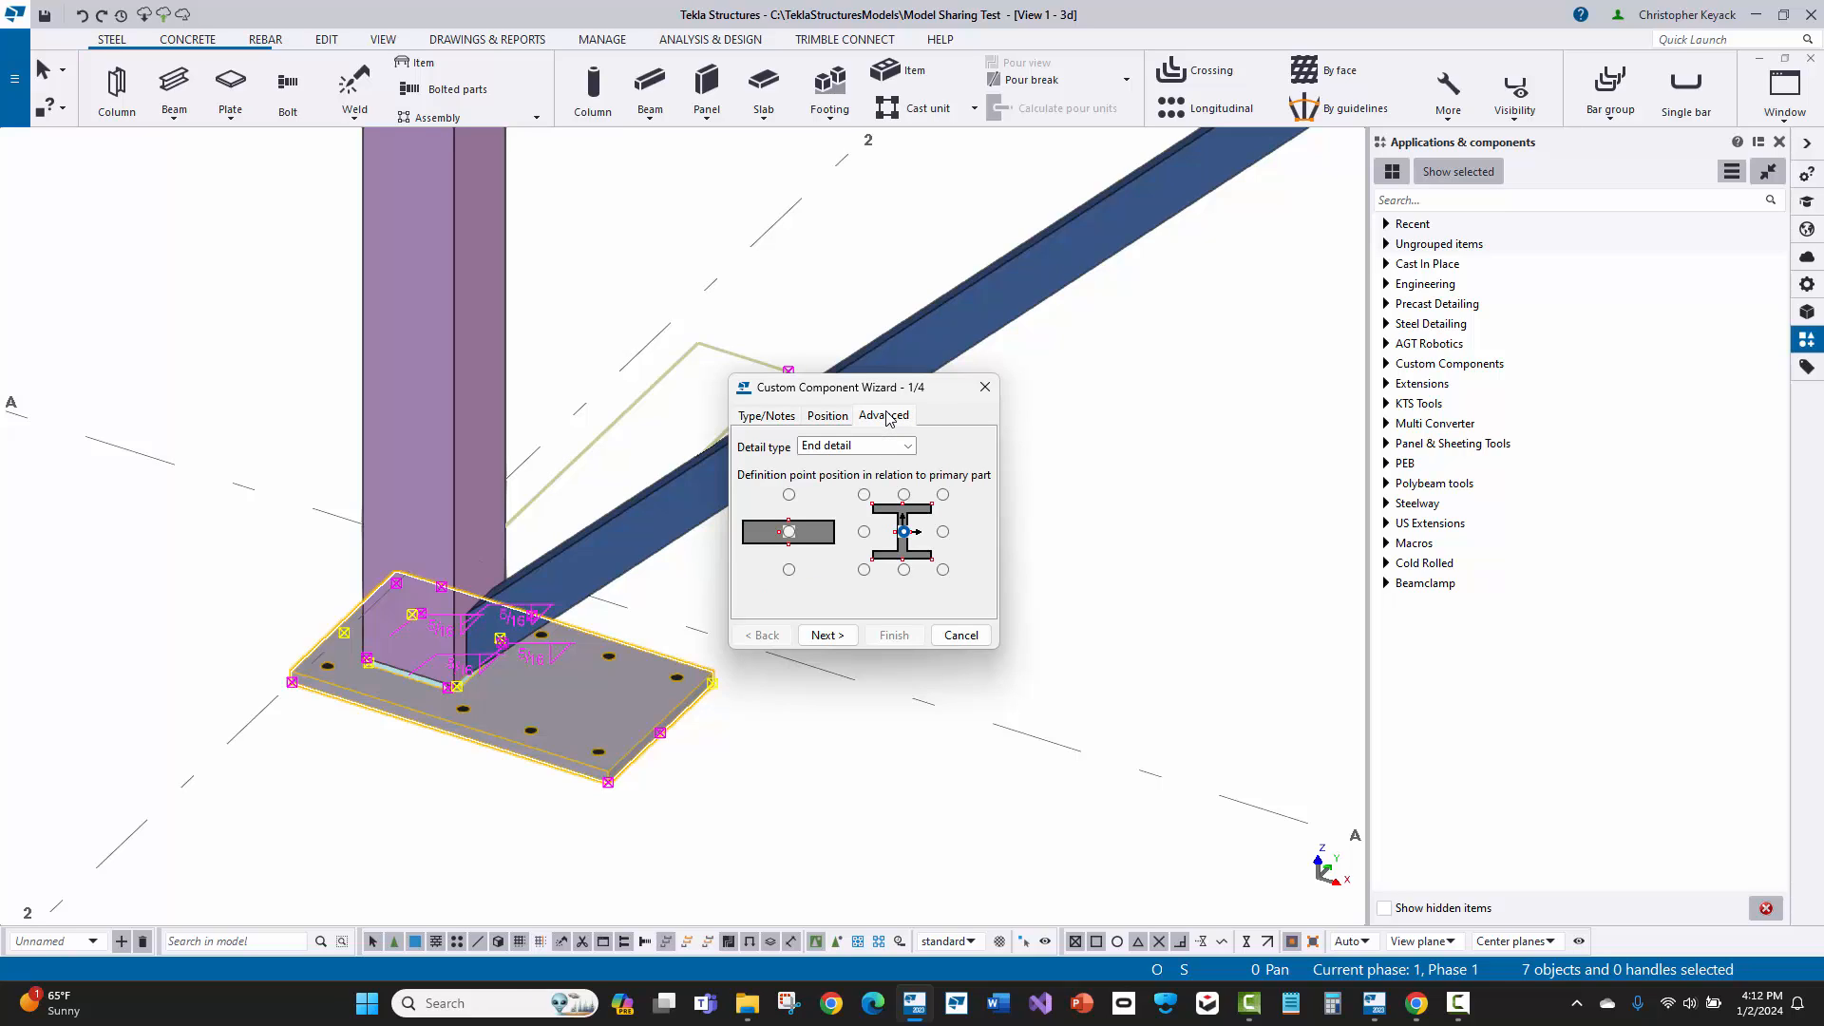
{"action": "left_click", "coordinate": [855, 448]}
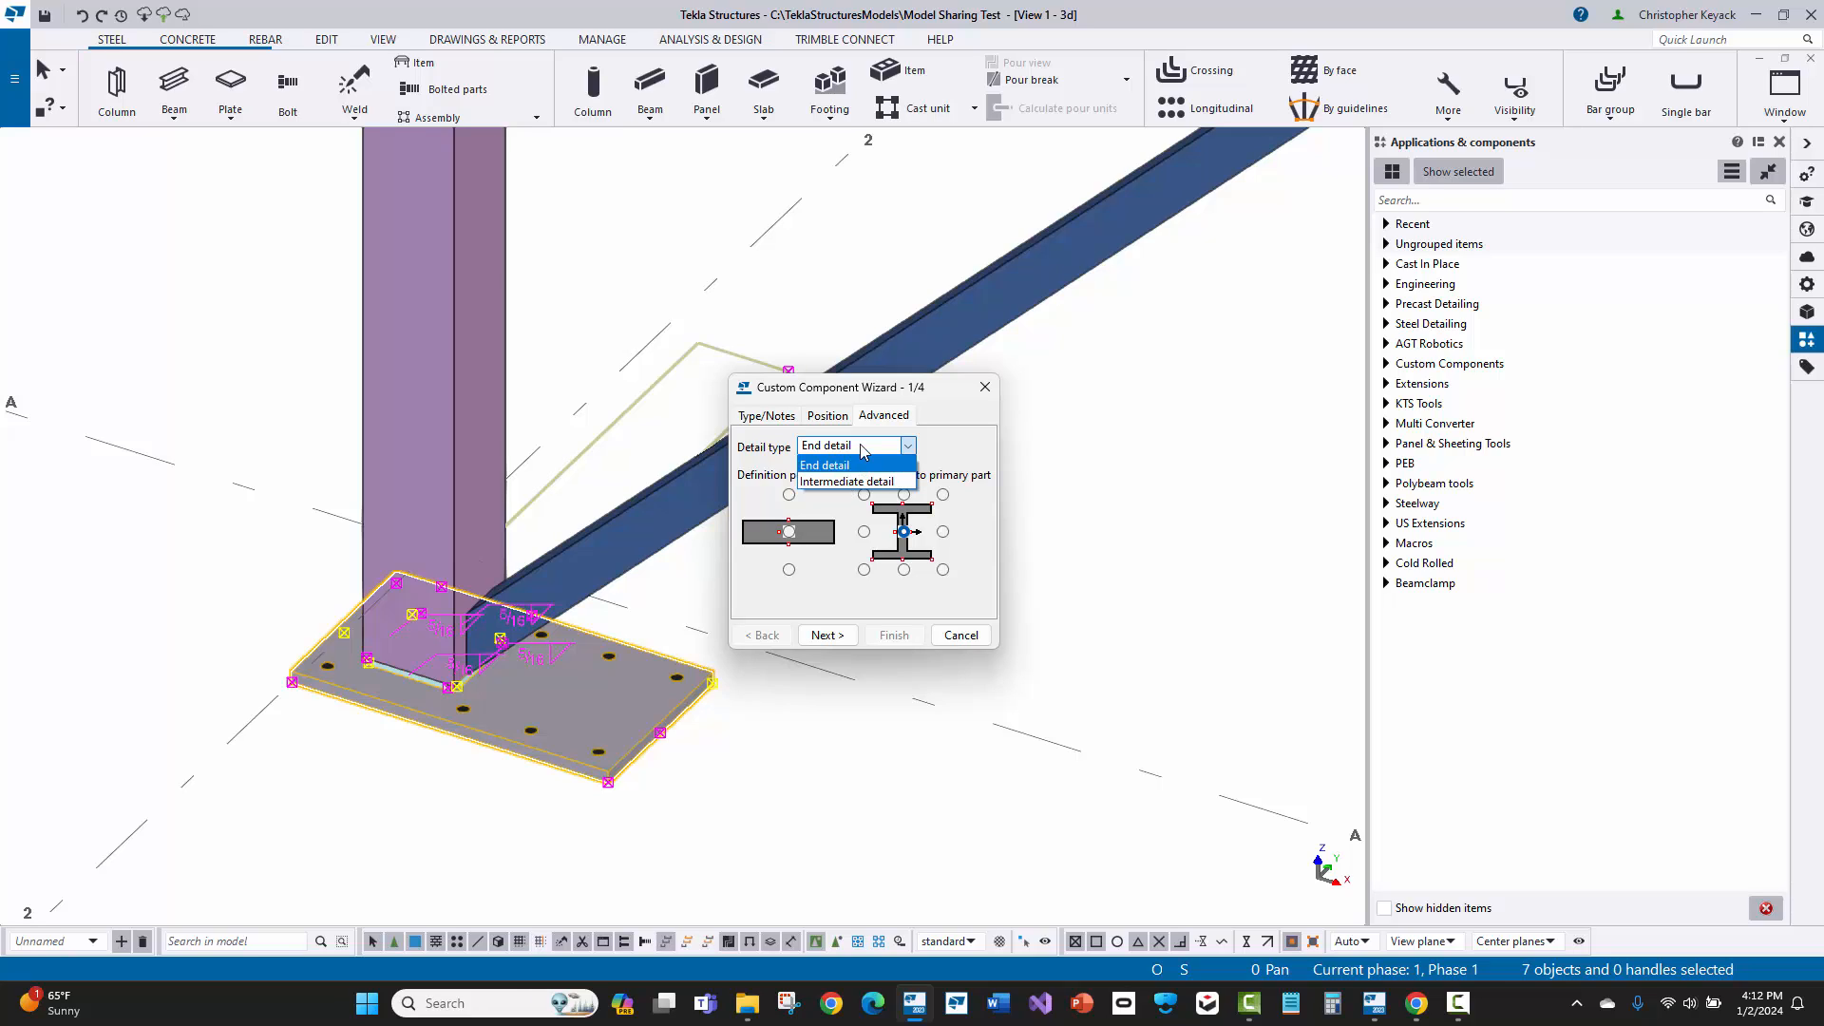
{"action": "left_click", "coordinate": [860, 452]}
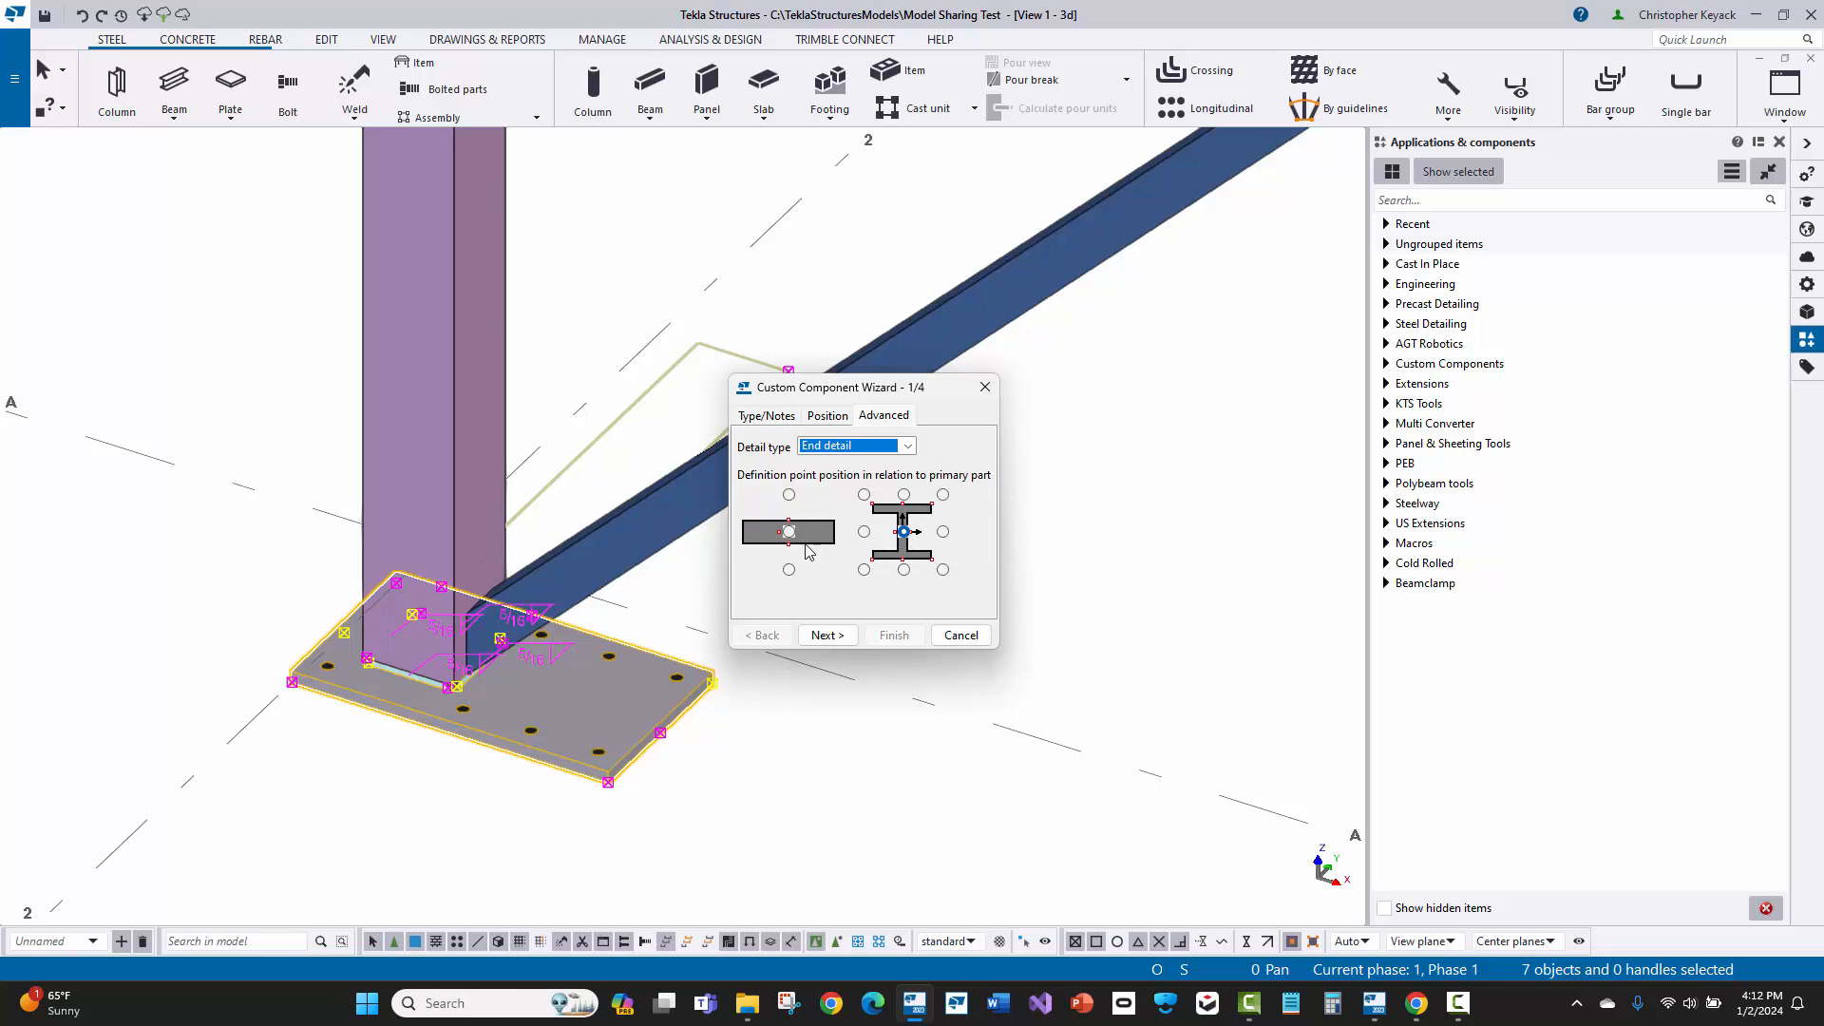
{"action": "left_click", "coordinate": [780, 418]}
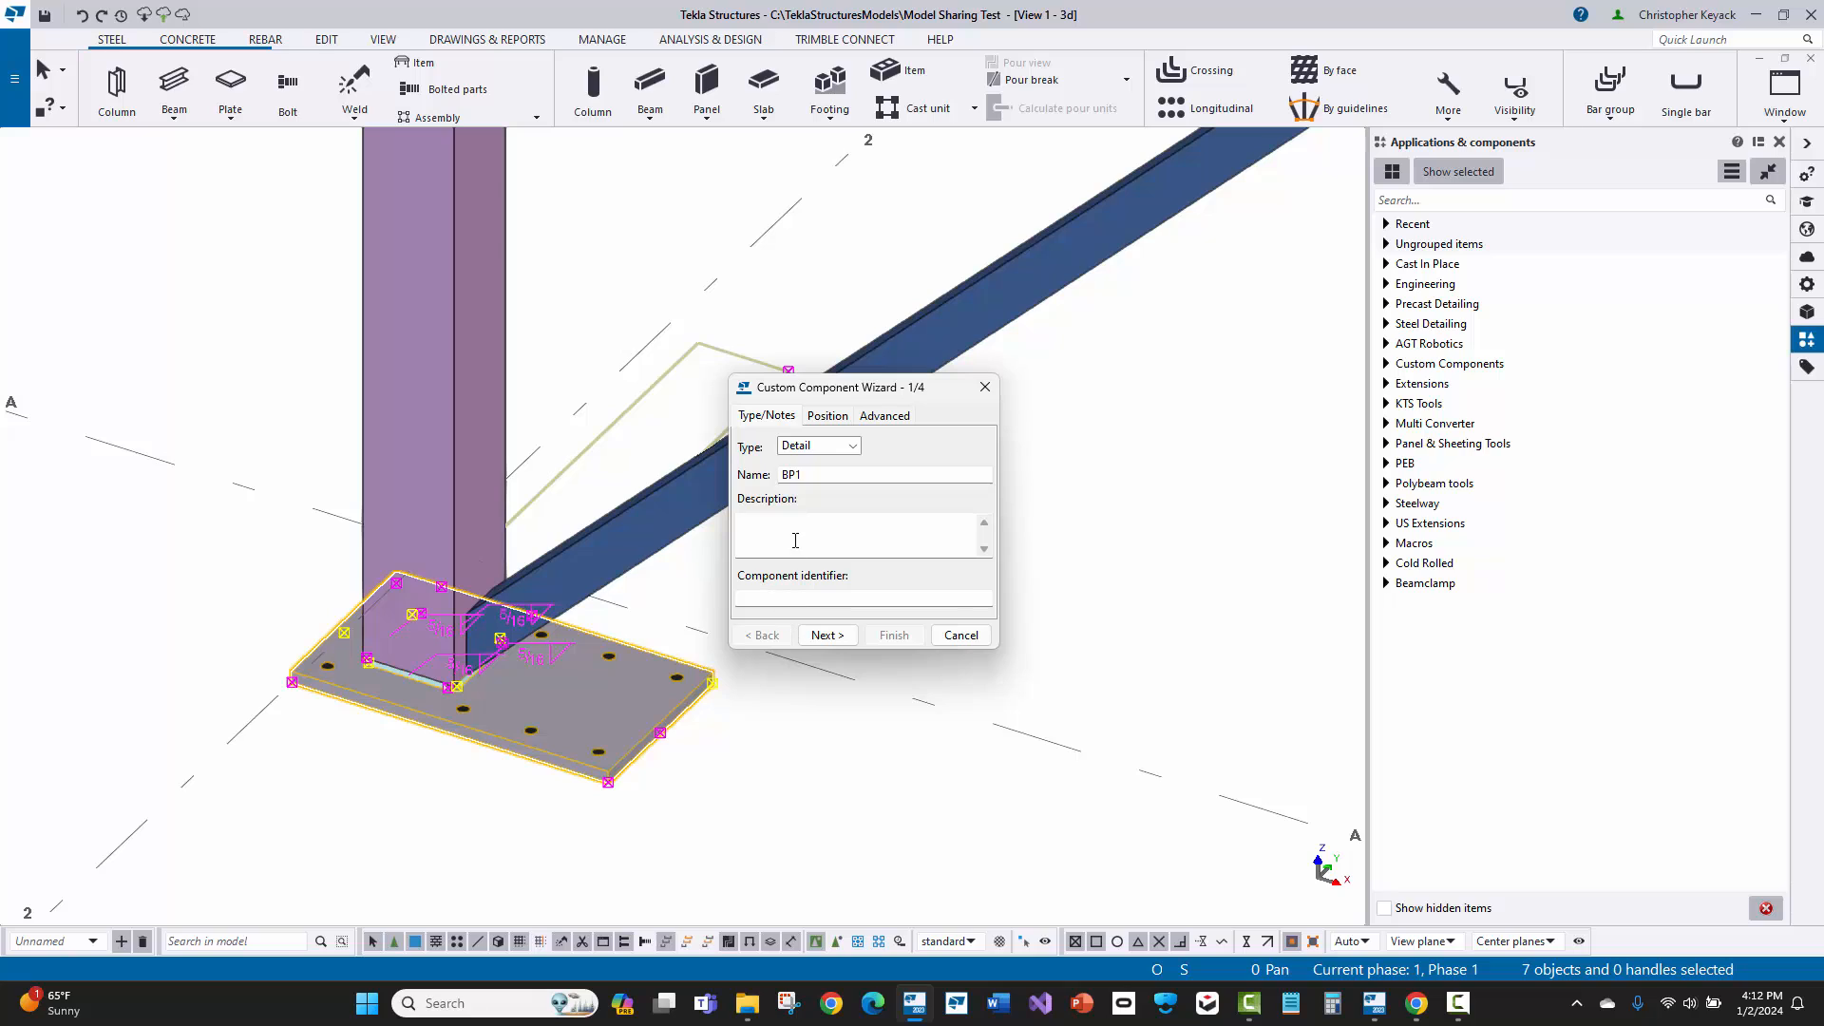
Step: Accept the selected component objects, pick the column as main part, position the detail by Main part and finish the component
{"action": "left_click", "coordinate": [827, 634]}
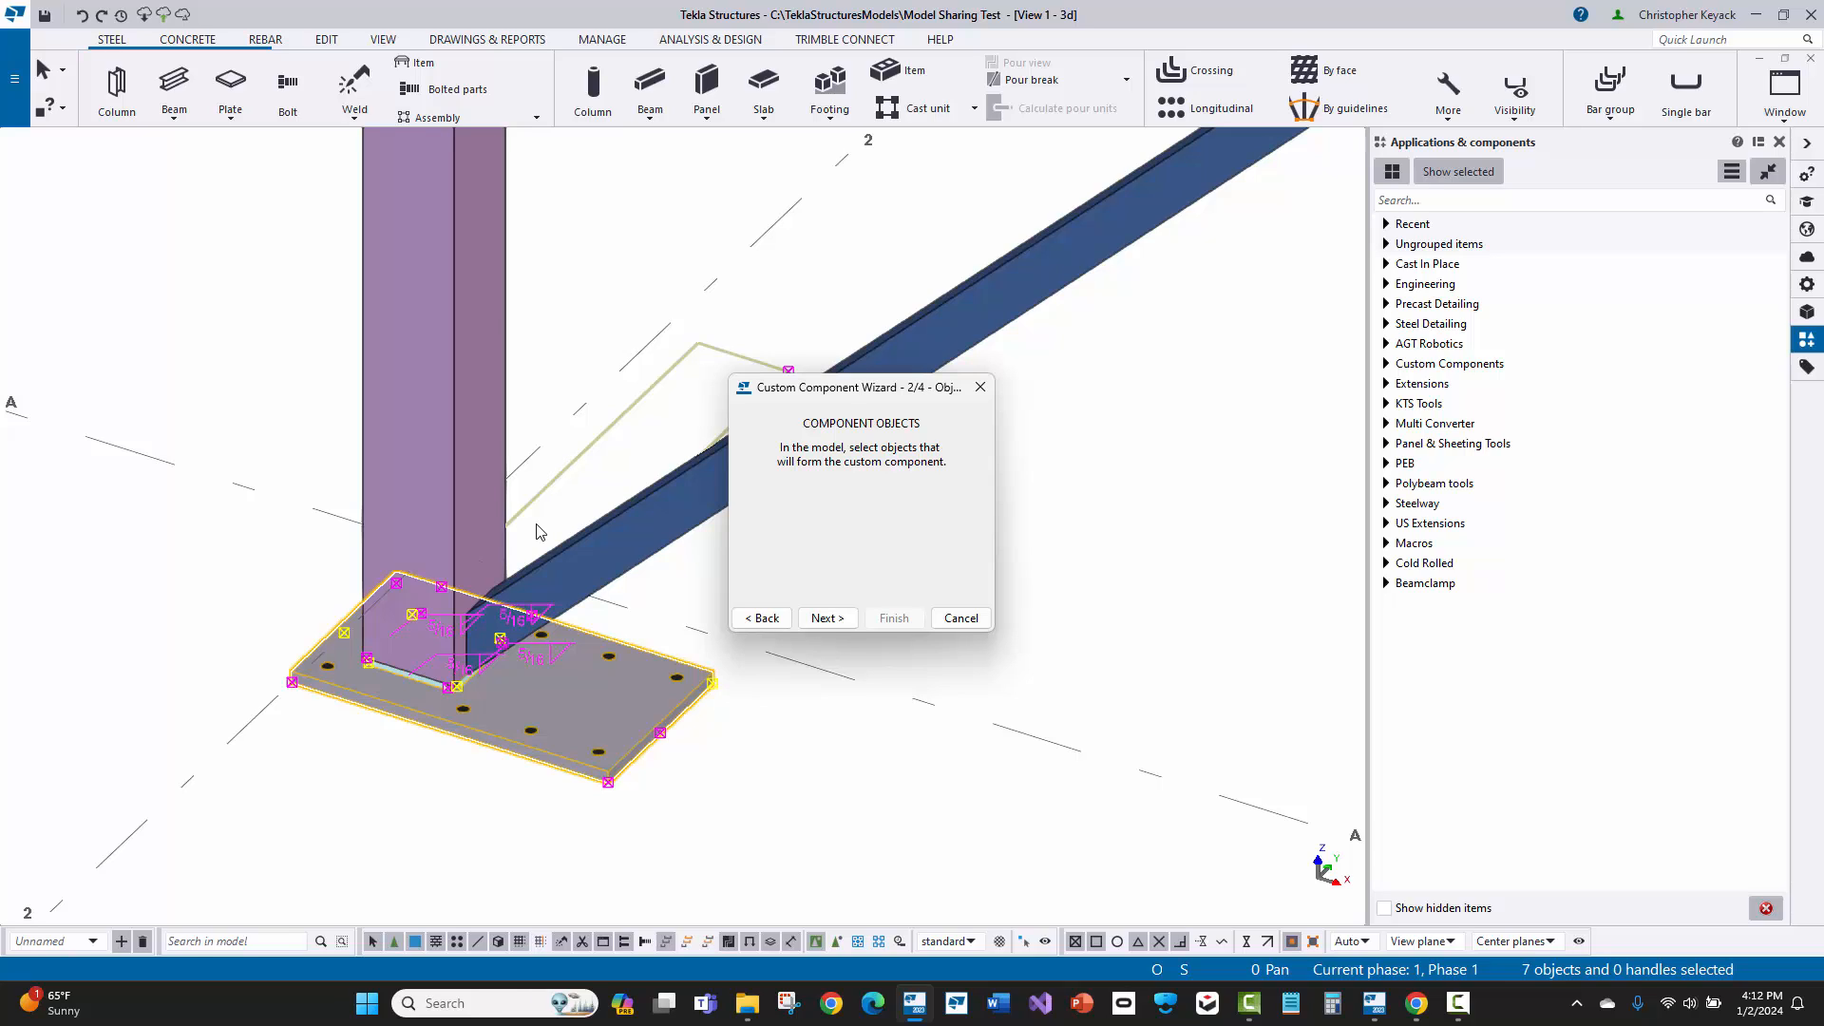
{"action": "left_click", "coordinate": [828, 618]}
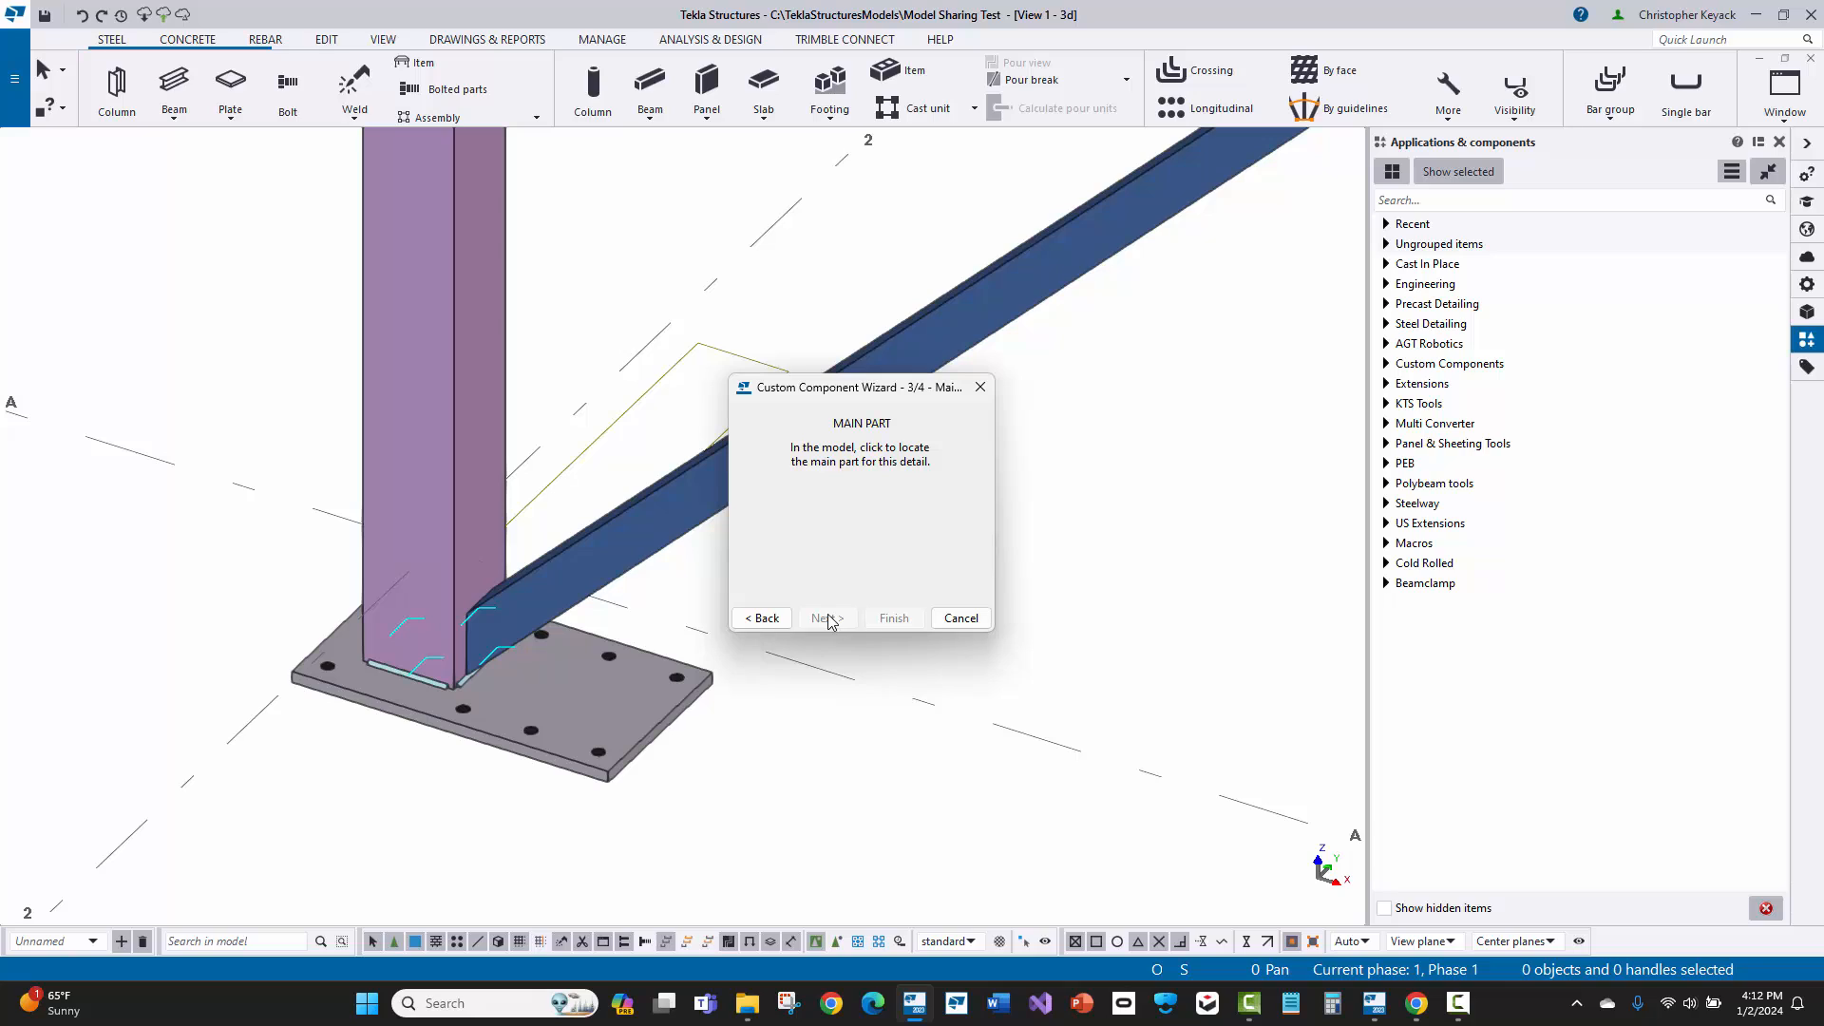
{"action": "left_click", "coordinate": [505, 289]}
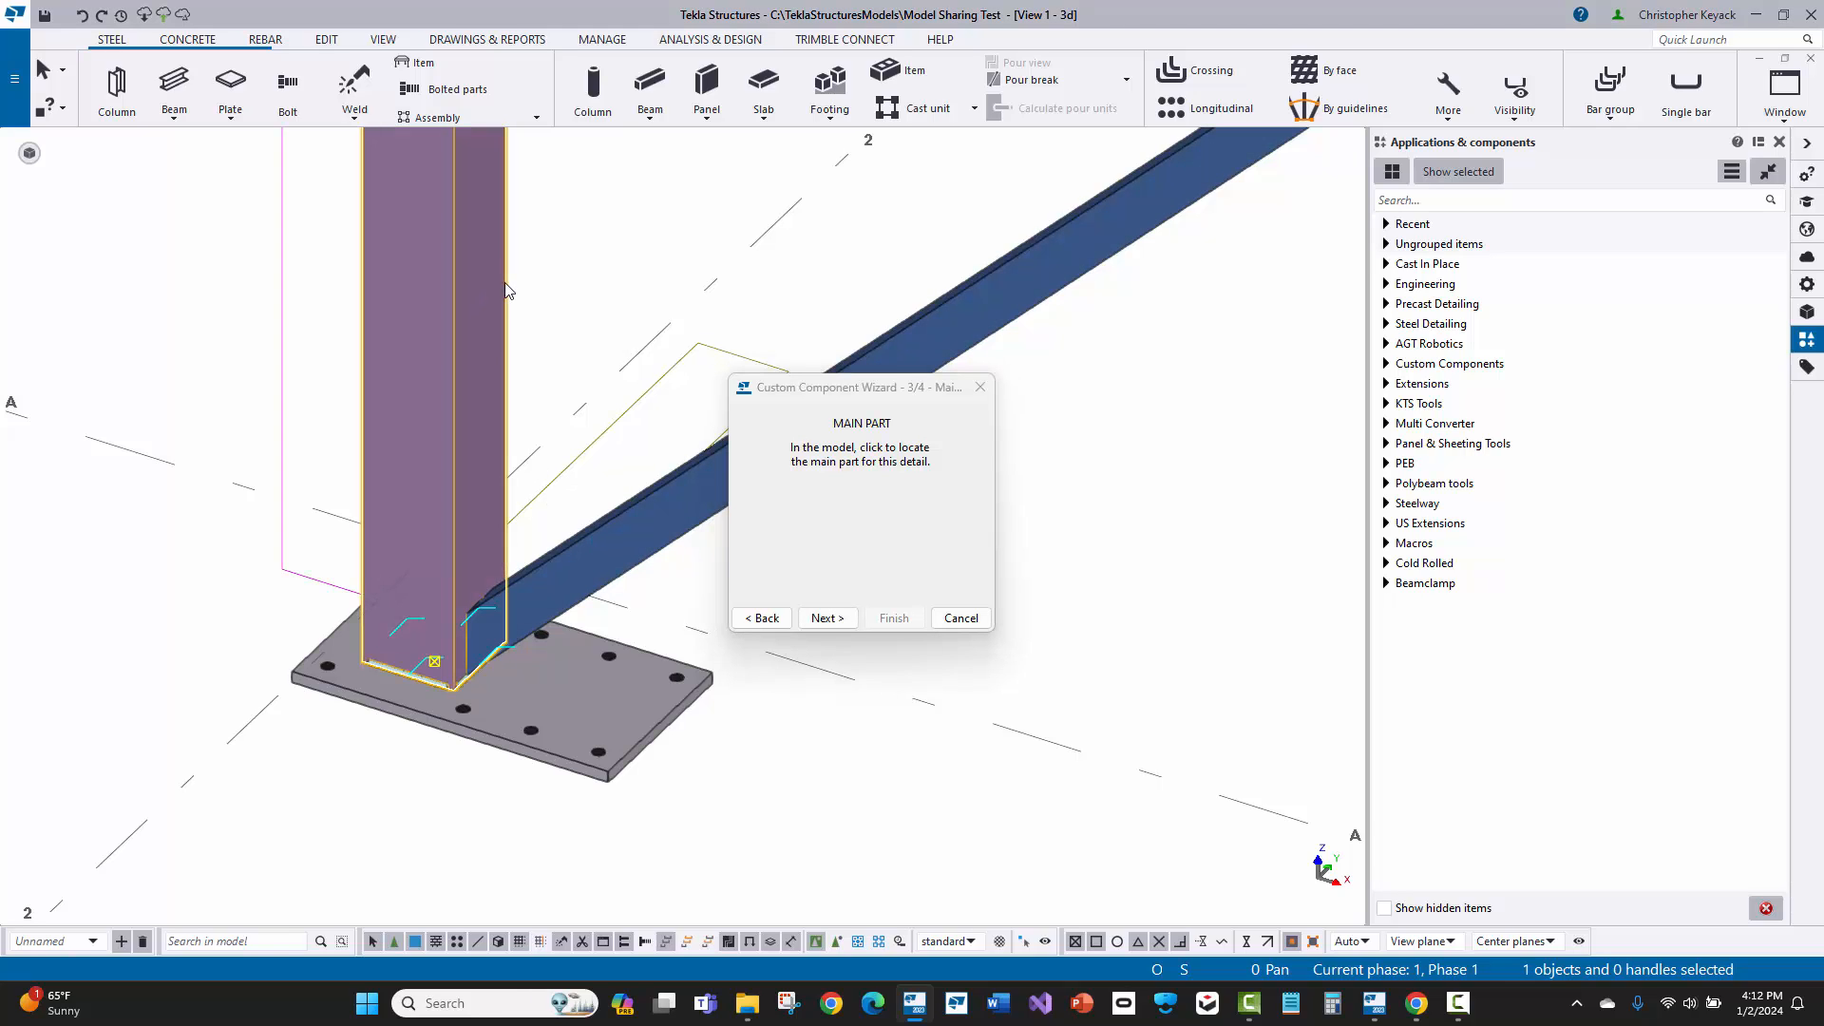
{"action": "left_click", "coordinate": [827, 618]}
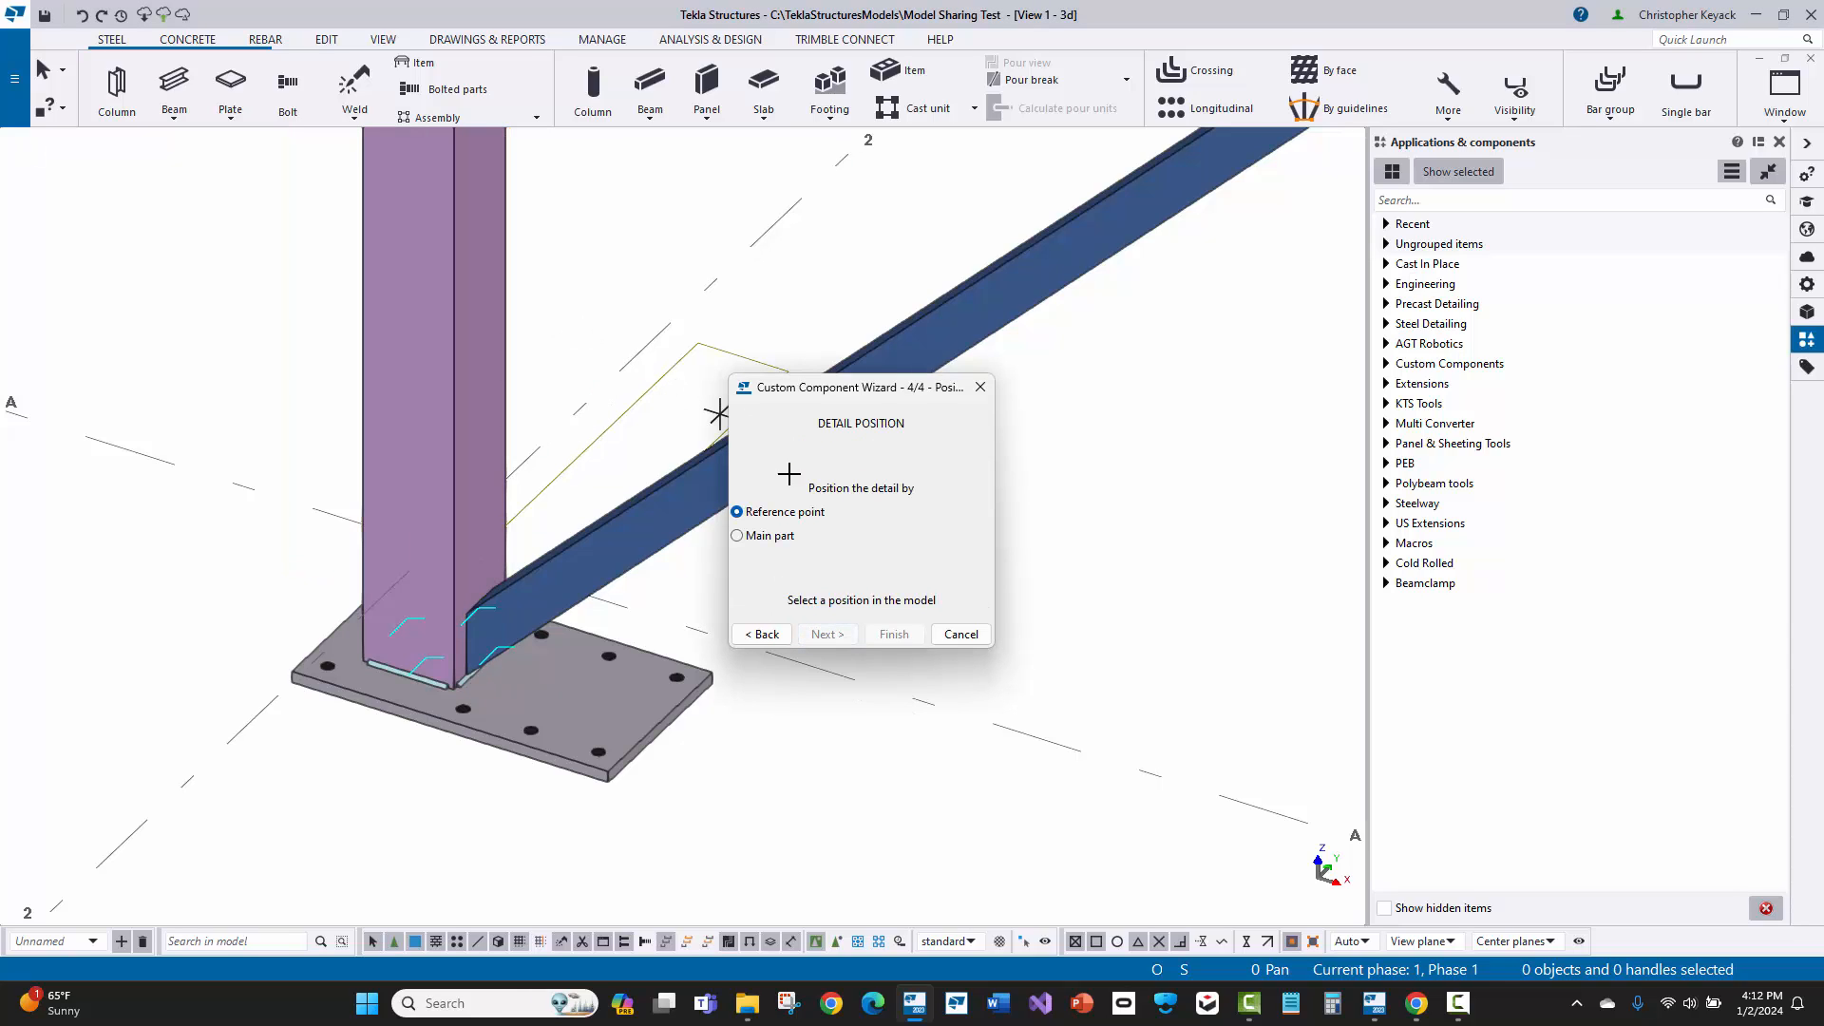
{"action": "left_click", "coordinate": [768, 542]}
{"action": "left_click", "coordinate": [893, 634]}
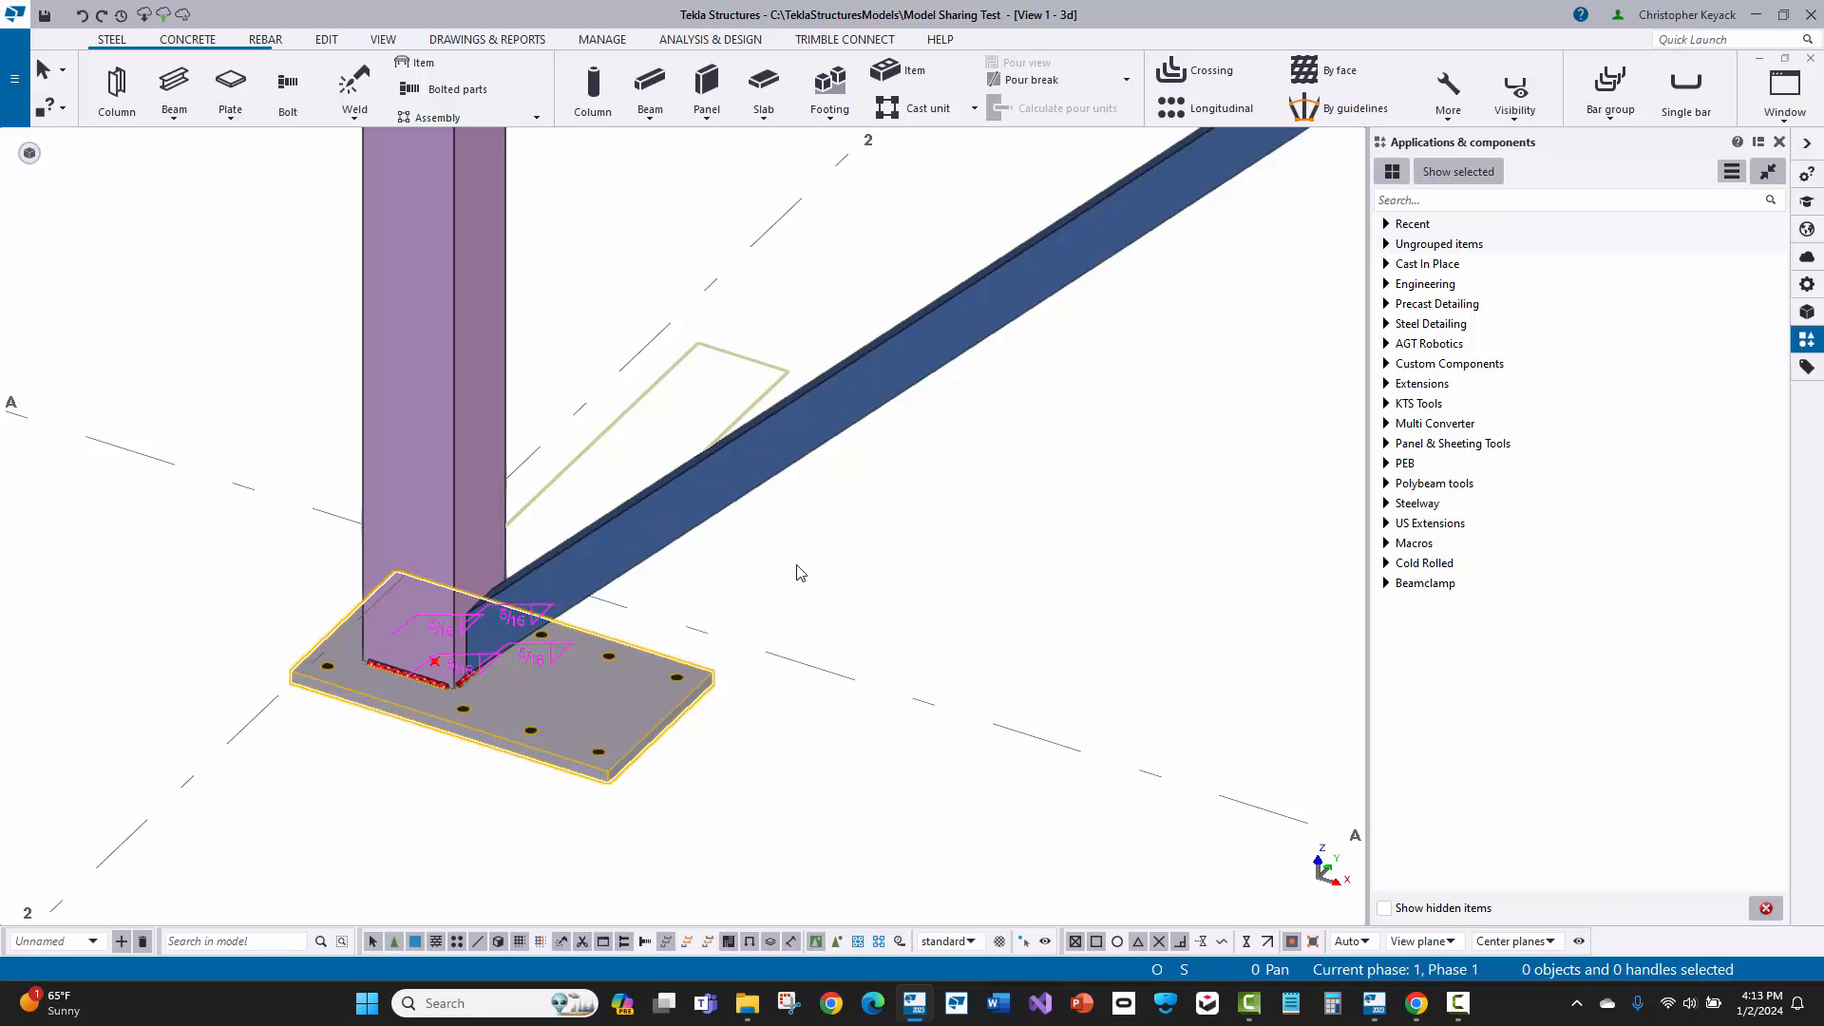
Step: Select and delete the base plate component at the column, and undo the deletion
{"action": "left_click", "coordinate": [340, 671]}
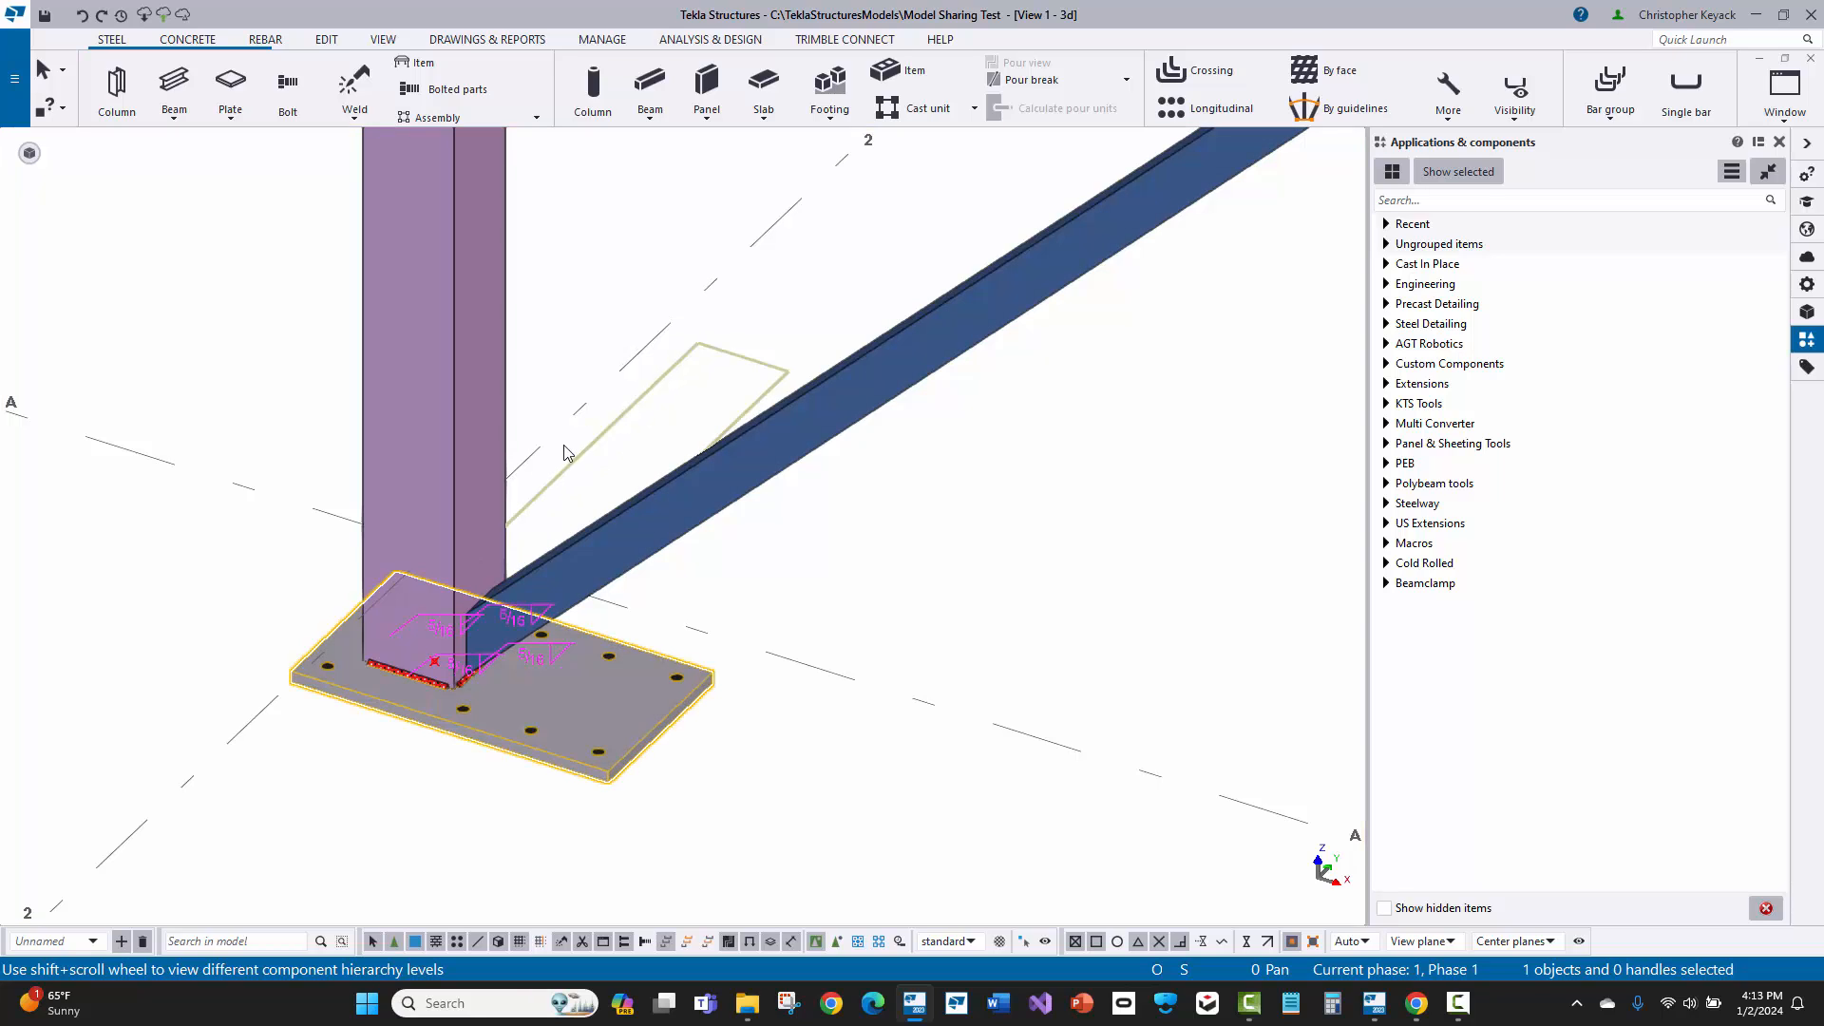
{"action": "double_click", "coordinate": [591, 712]}
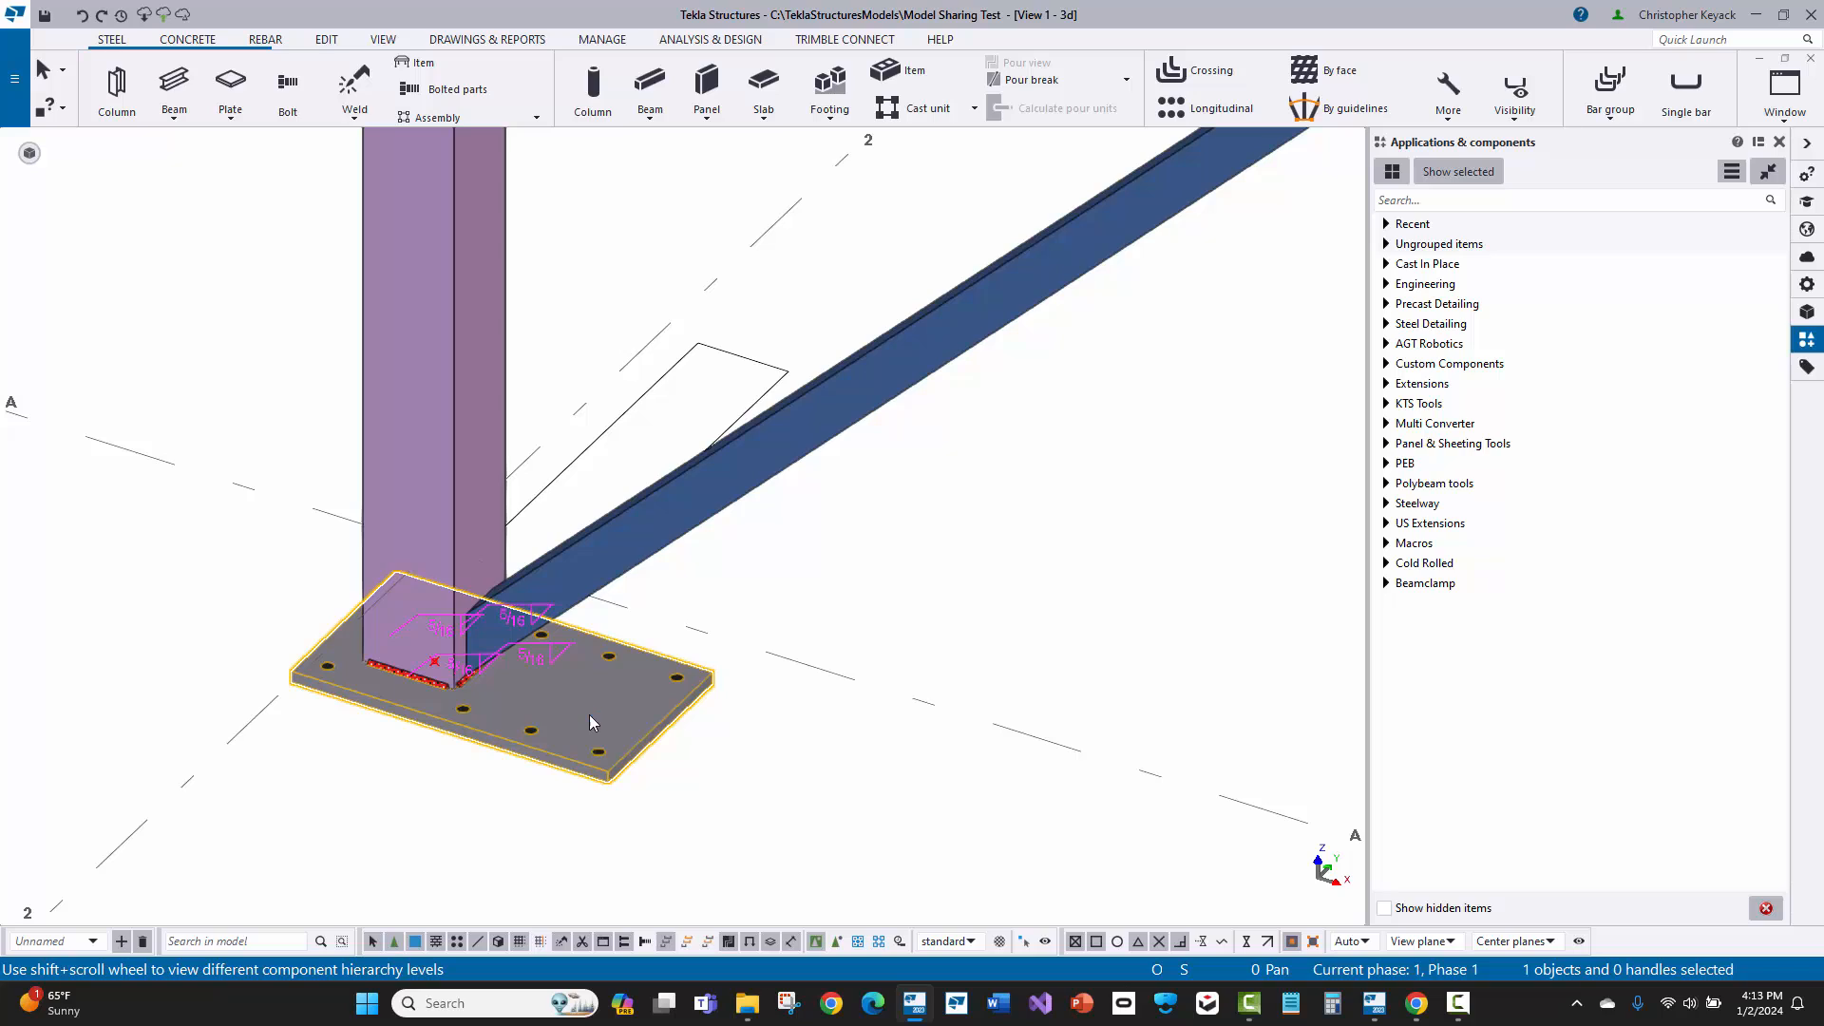
{"action": "key", "text": "Delete"}
{"action": "left_click", "coordinate": [537, 720]}
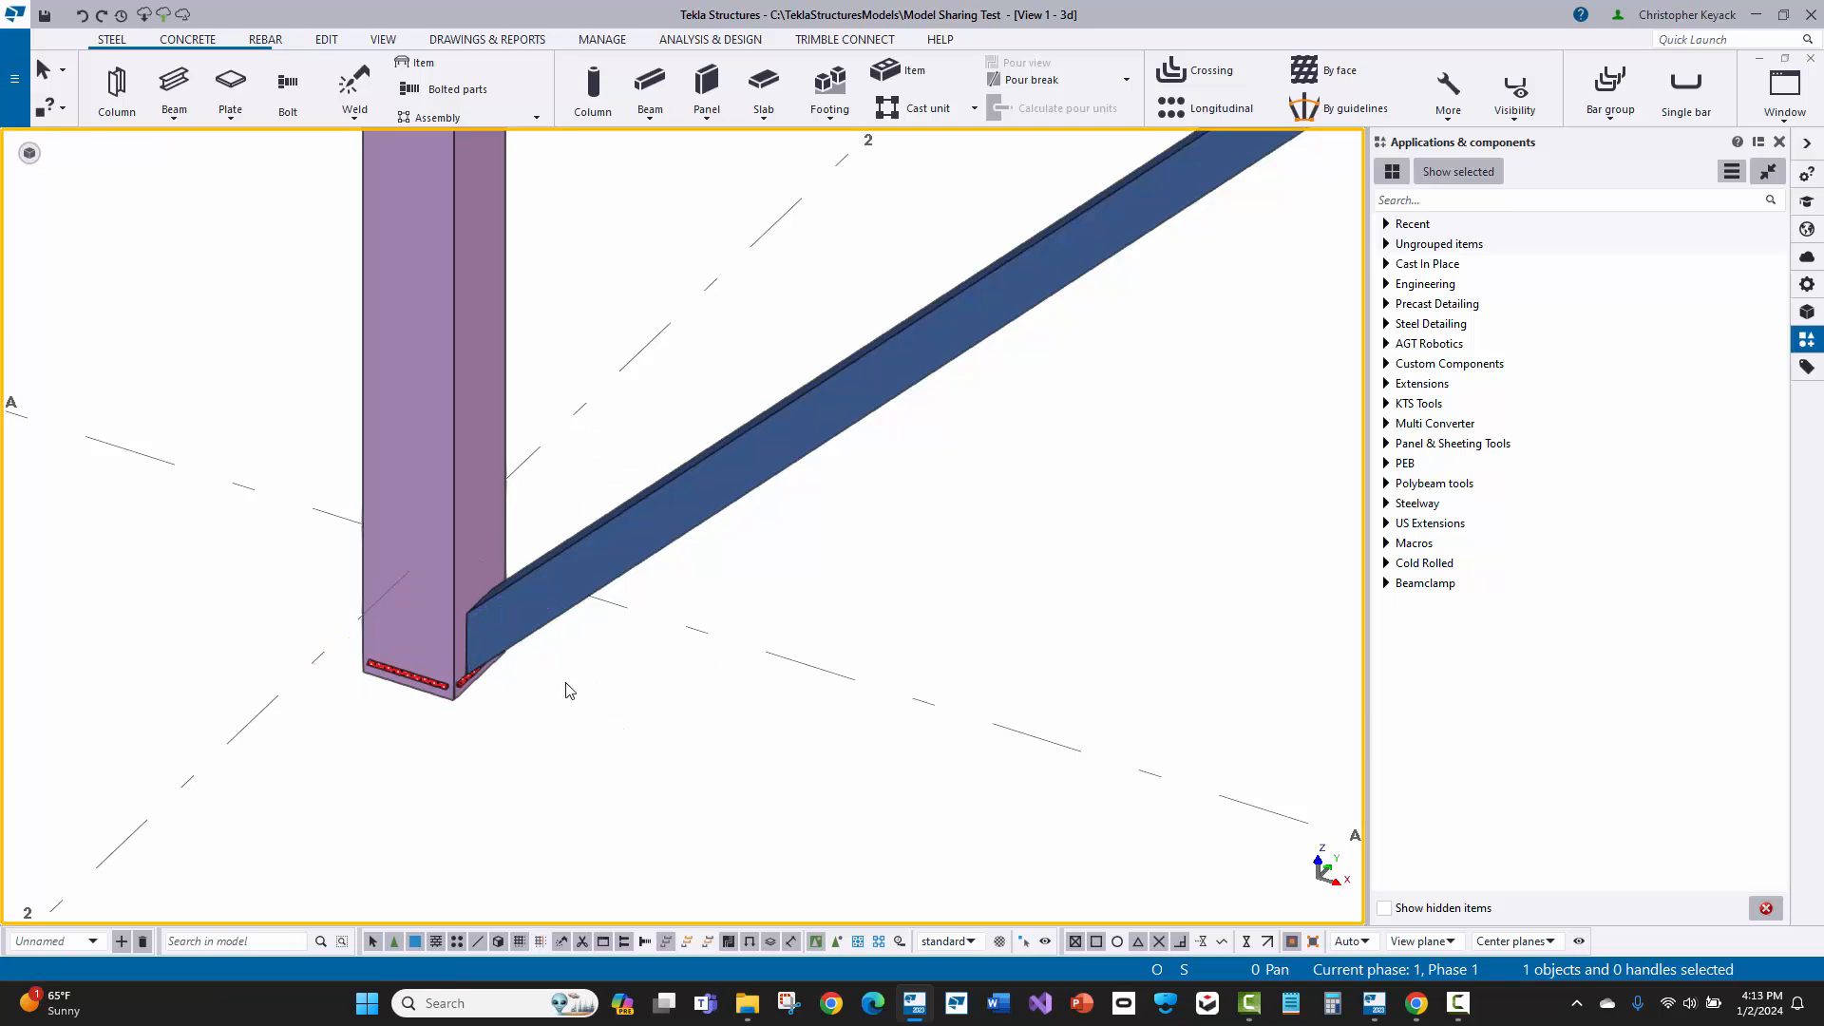
{"action": "key", "text": "ctrl+z"}
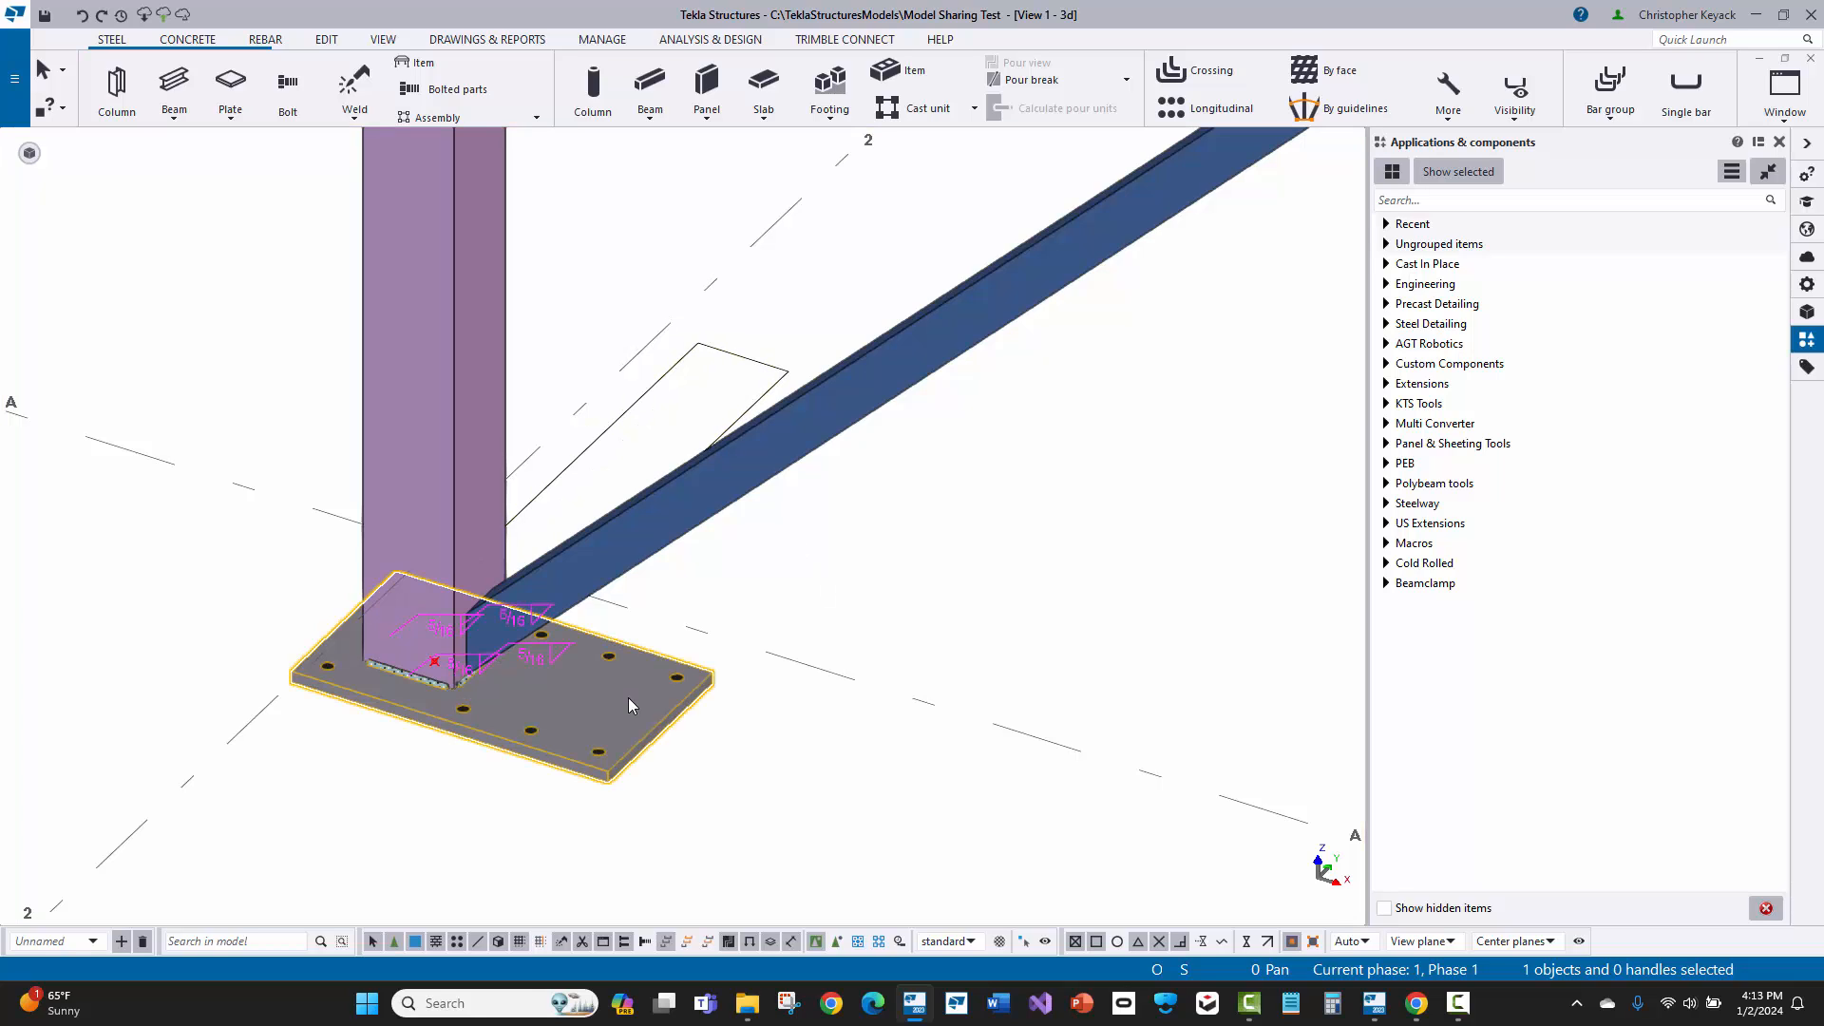
Step: Search the component catalog for BP1 and look through the groups it can be added to
{"action": "left_click", "coordinate": [1387, 244]}
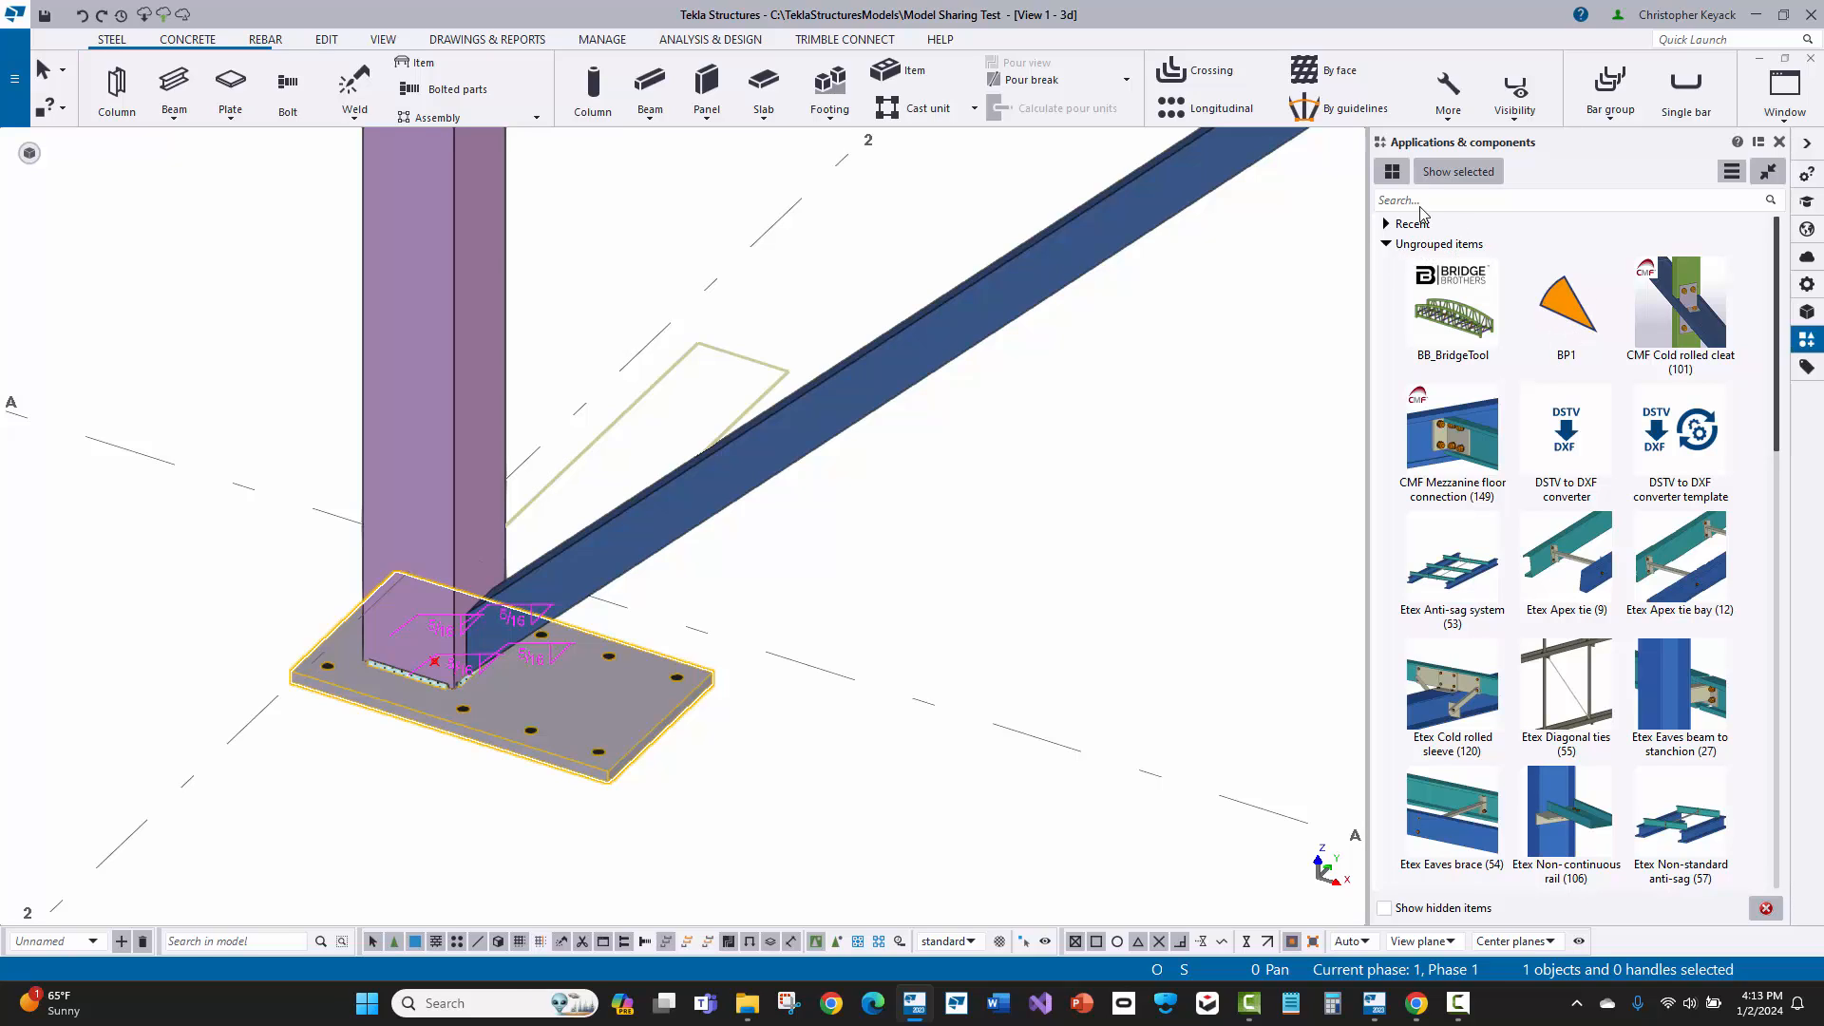
{"action": "left_click", "coordinate": [1386, 244]}
{"action": "left_click", "coordinate": [1403, 202]}
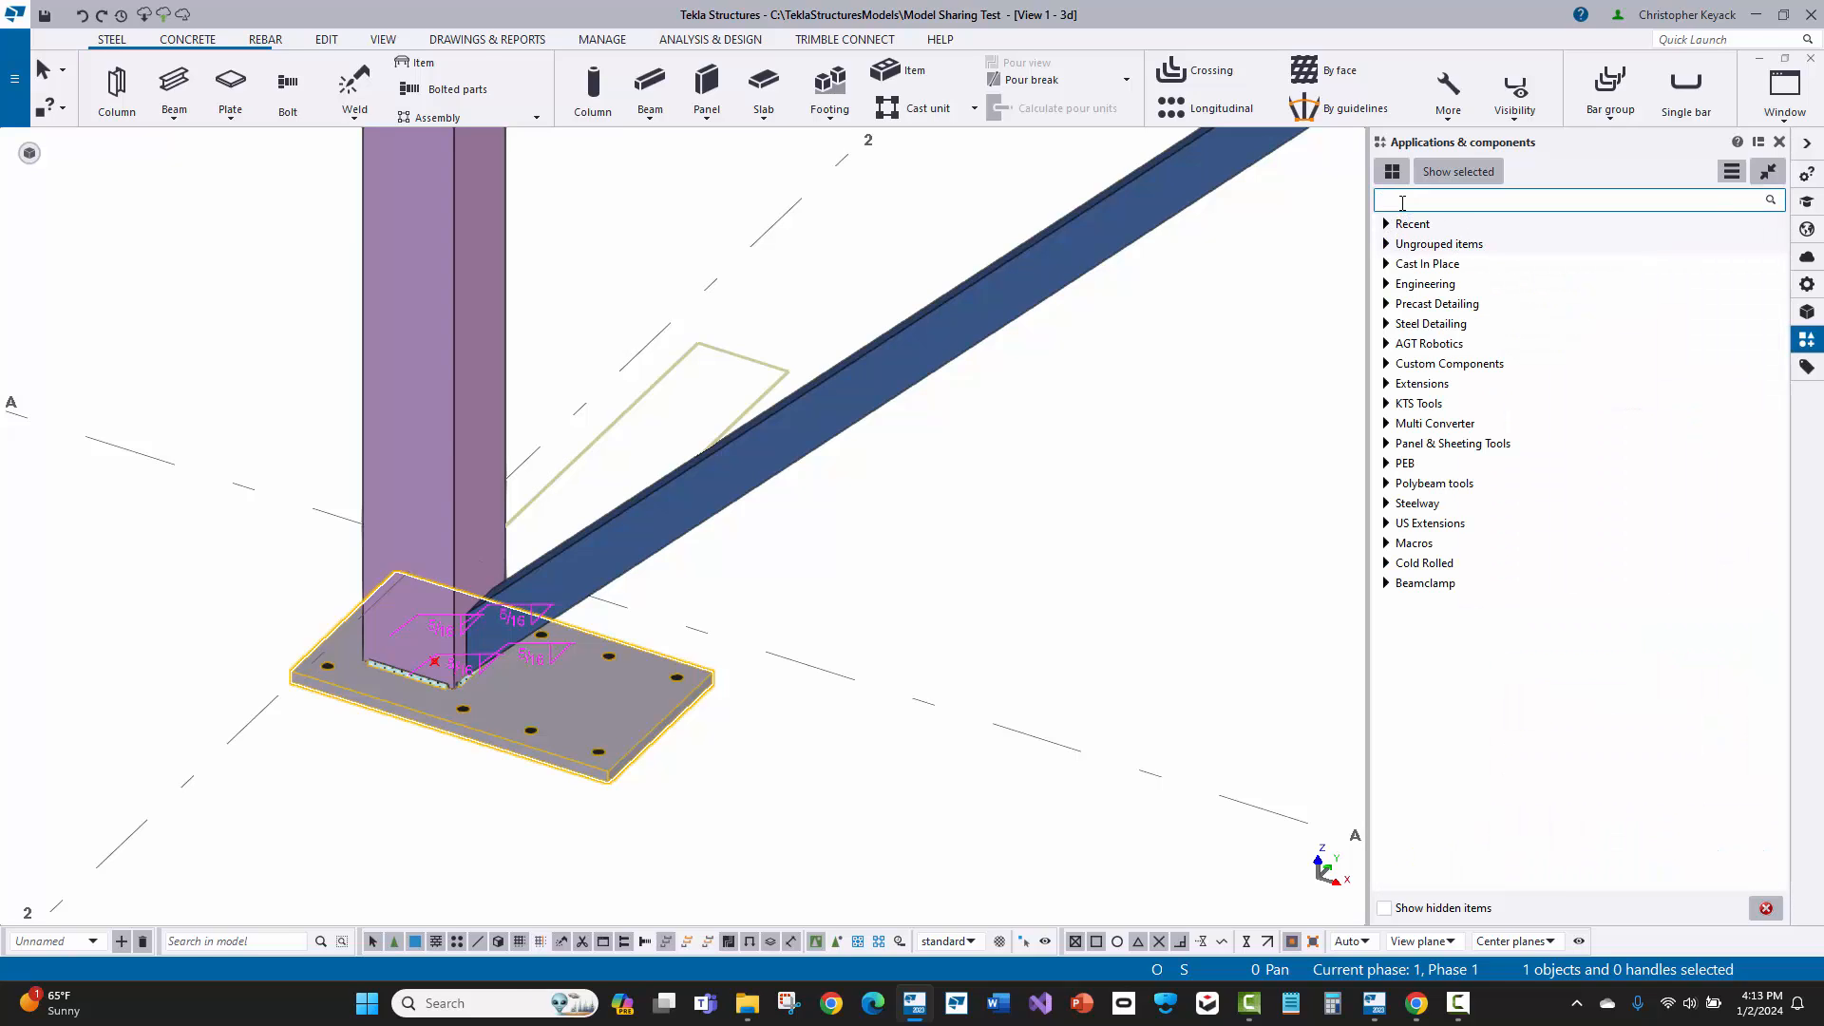
{"action": "type", "text": "BP1"}
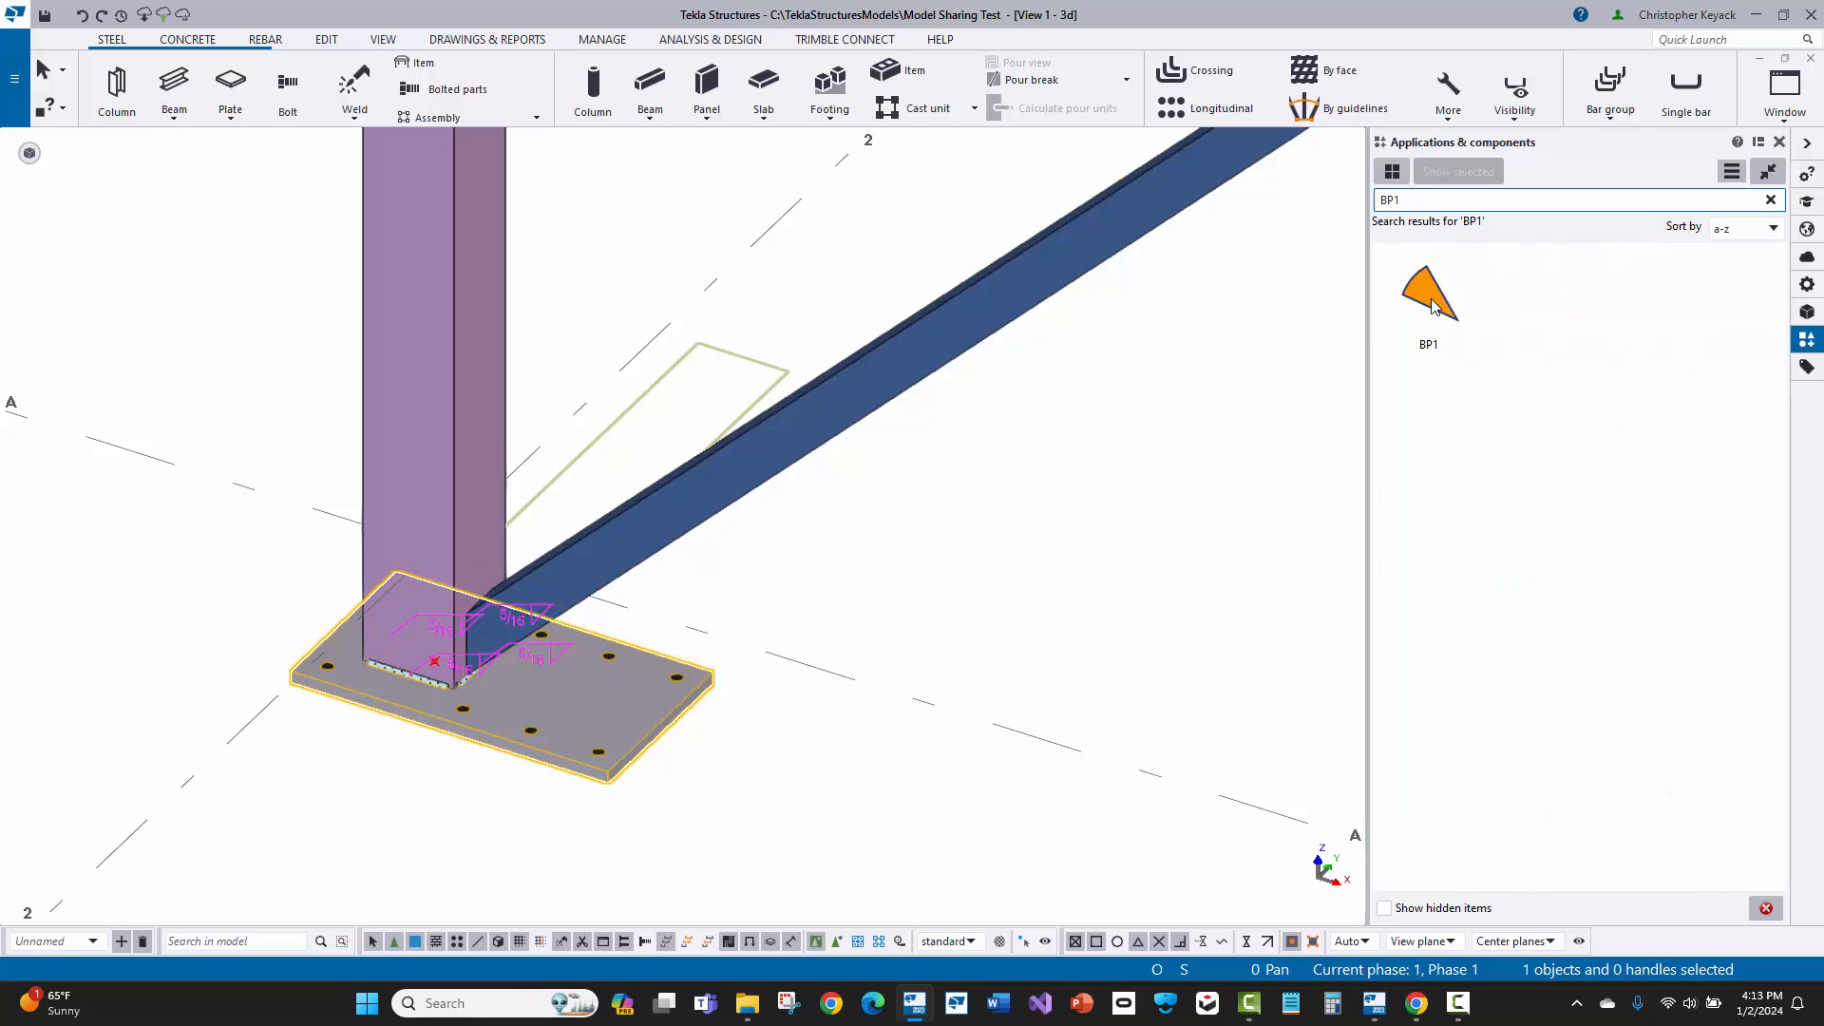
{"action": "right_click", "coordinate": [1434, 306]}
{"action": "mouse_move", "coordinate": [1476, 331]}
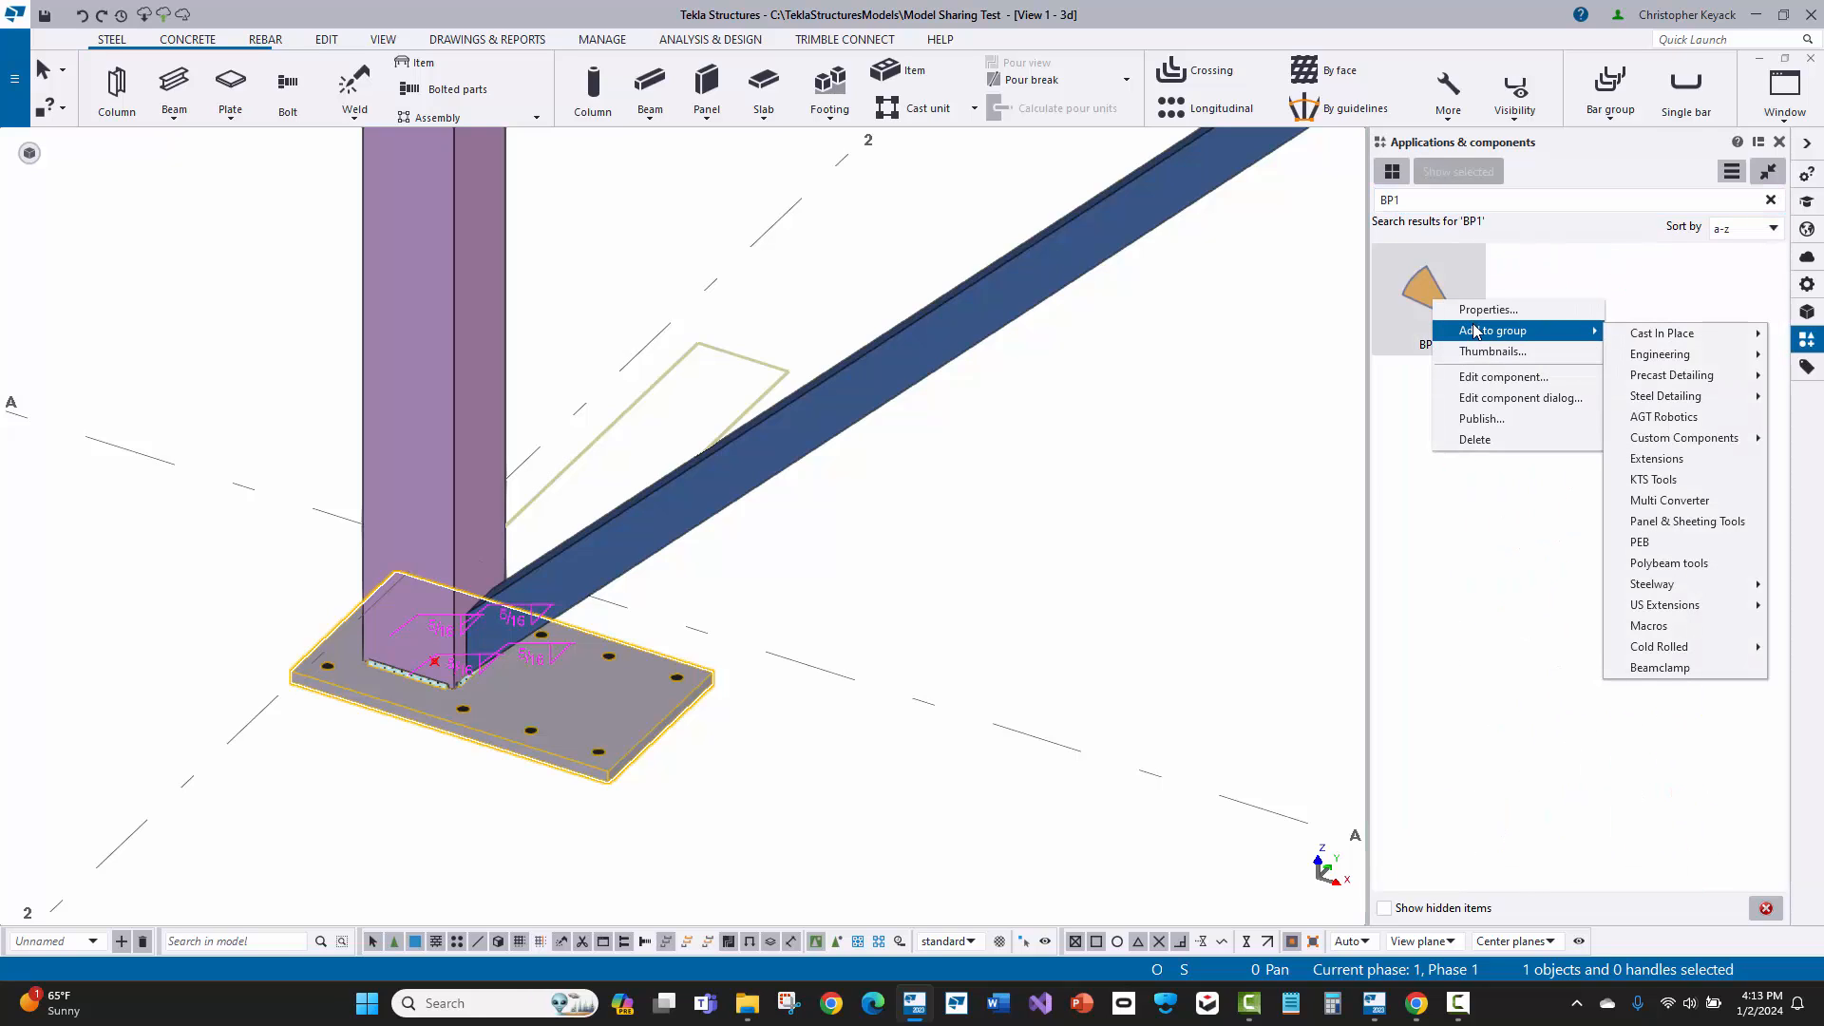
{"action": "left_click", "coordinate": [1536, 526]}
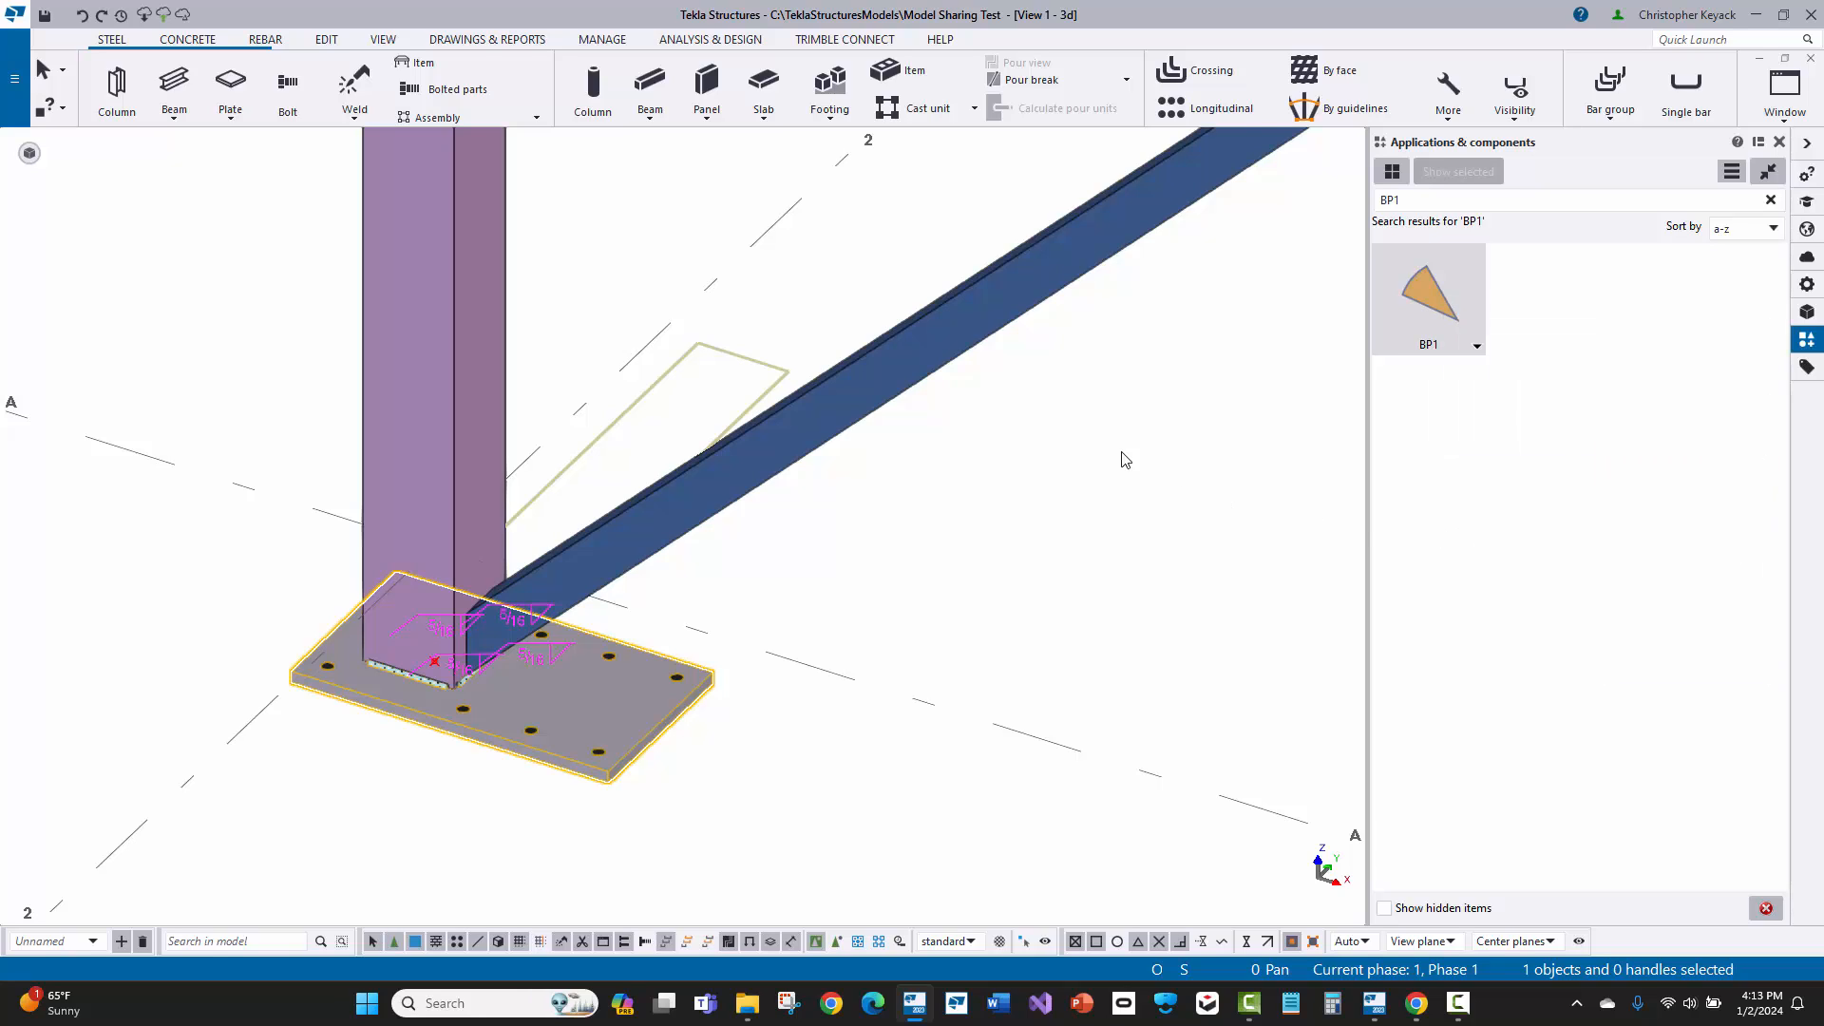
Step: Apply the BP1 component to the column at grid intersection A-3 and end the placement command
{"action": "scroll", "coordinate": [1124, 460], "scroll_direction": "down", "scroll_amount": 3}
{"action": "middle_click_drag", "start_coordinate": [1160, 602], "coordinate": [632, 440]}
{"action": "middle_click_drag", "start_coordinate": [935, 549], "coordinate": [764, 465]}
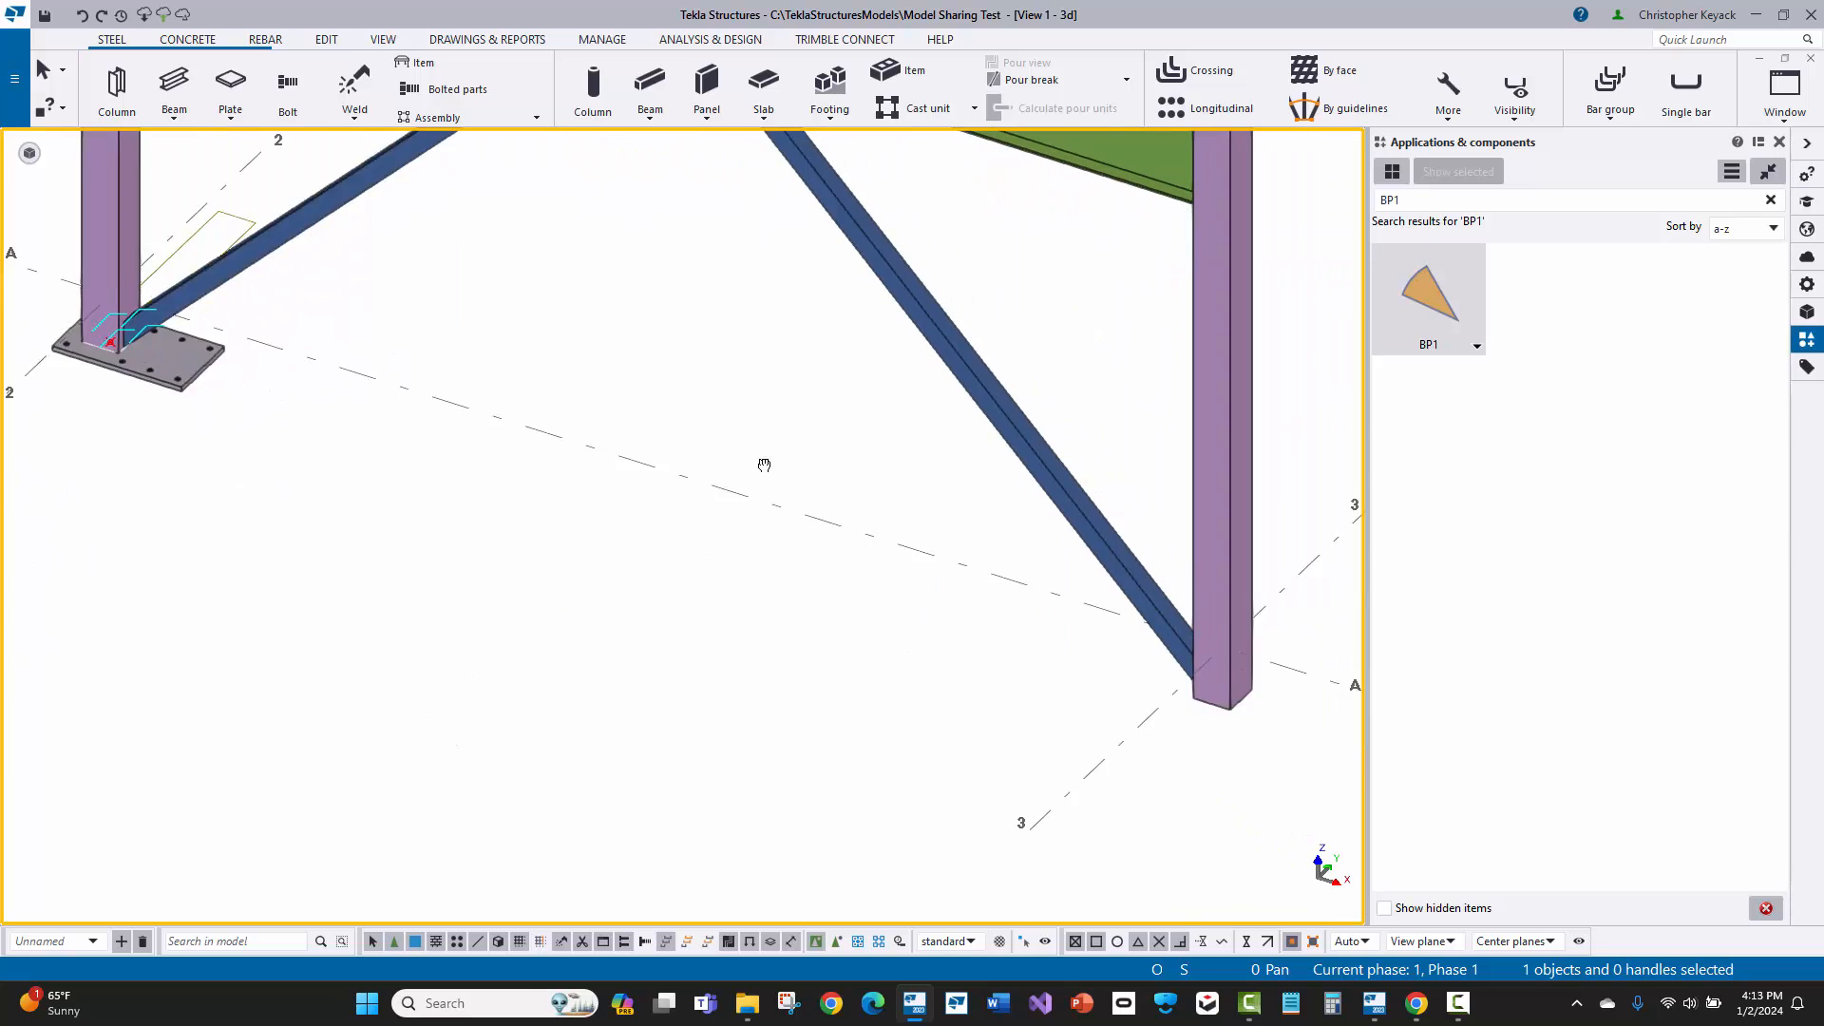
{"action": "scroll", "coordinate": [764, 465], "scroll_direction": "down", "scroll_amount": 1}
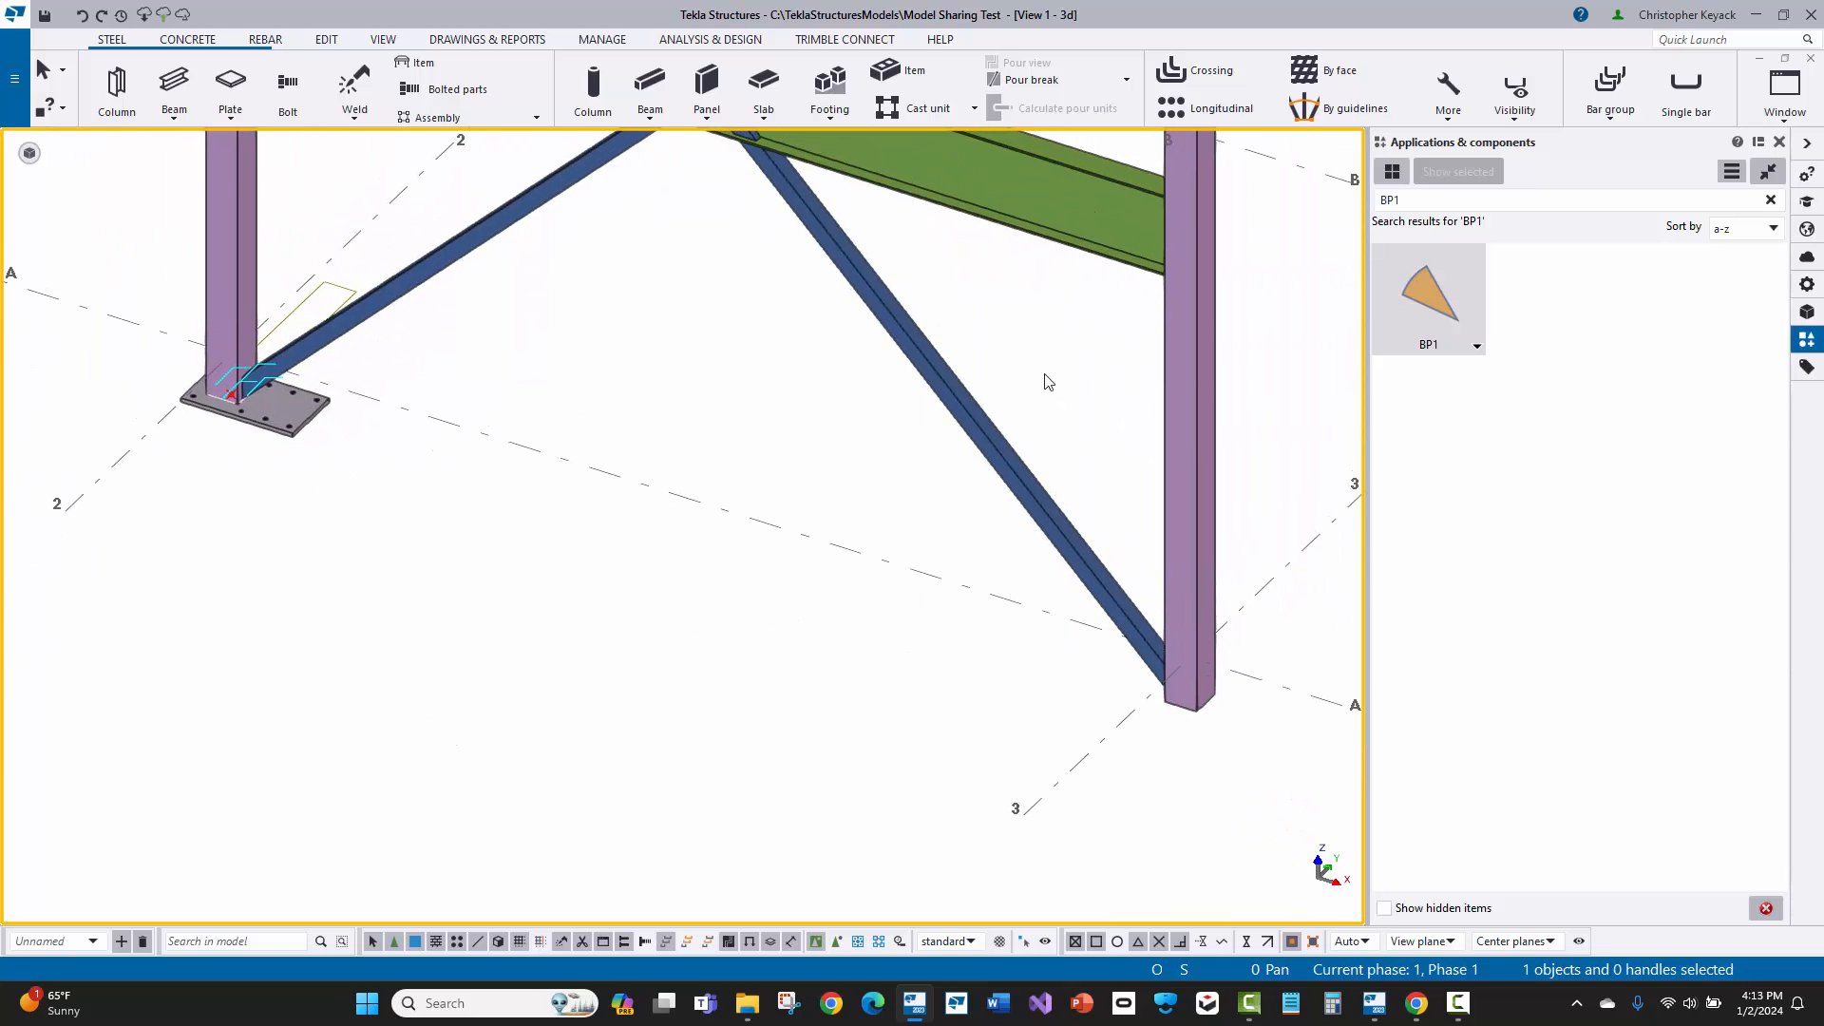
{"action": "left_click", "coordinate": [1440, 304]}
{"action": "left_click", "coordinate": [1178, 475]}
{"action": "scroll", "coordinate": [1258, 777], "scroll_direction": "up", "scroll_amount": 1}
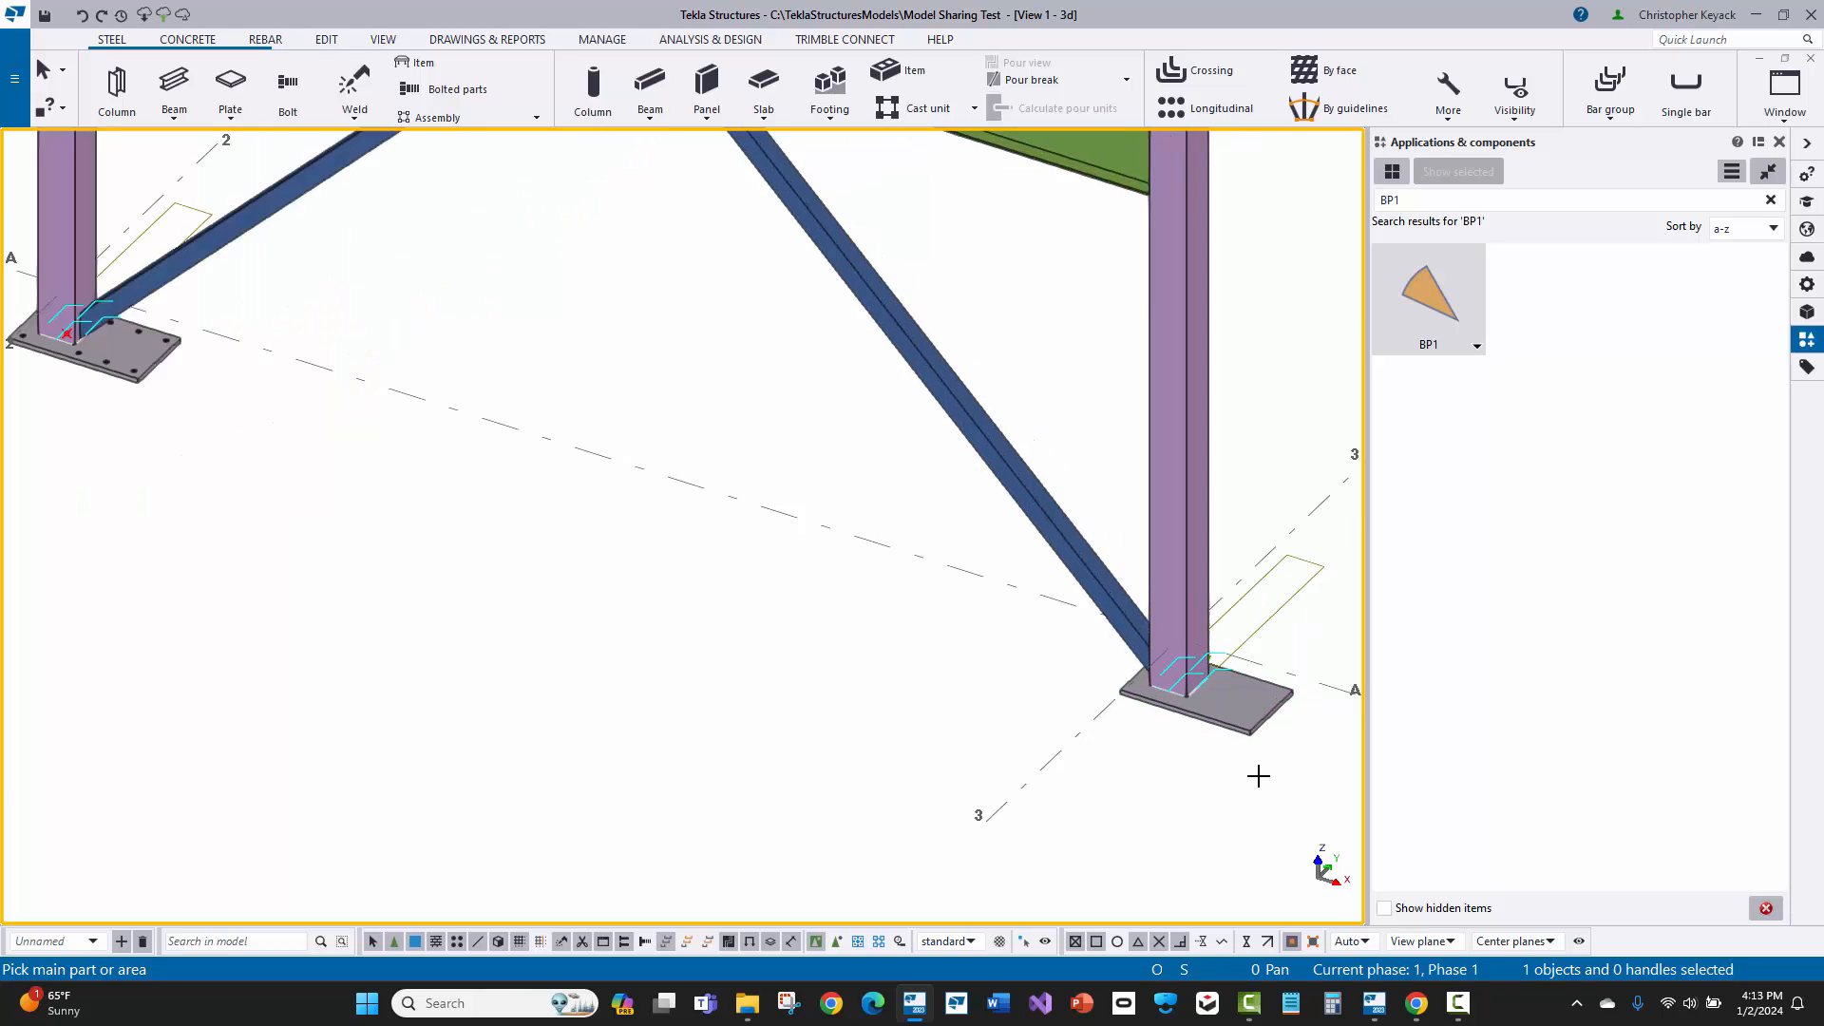
{"action": "scroll", "coordinate": [1258, 776], "scroll_direction": "up", "scroll_amount": 1}
{"action": "middle_click_drag", "start_coordinate": [1105, 574], "coordinate": [916, 569]}
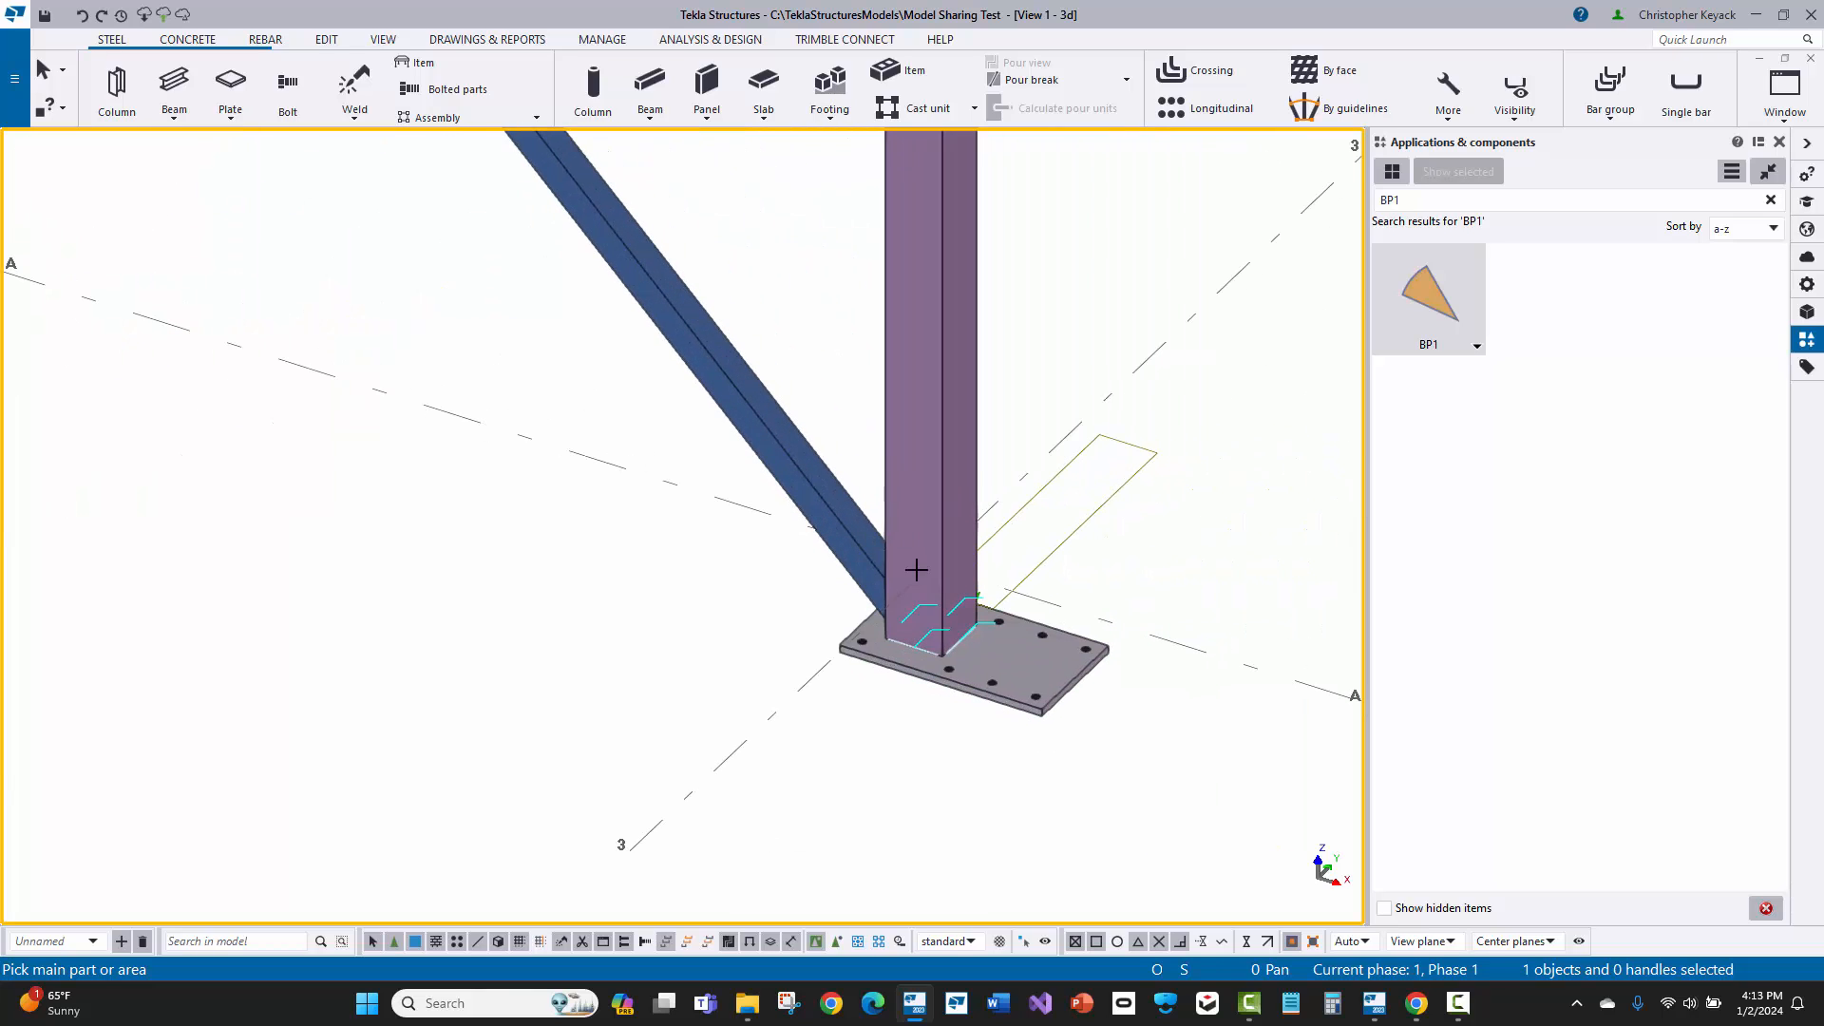
{"action": "right_click", "coordinate": [710, 554]}
{"action": "left_click", "coordinate": [743, 564]}
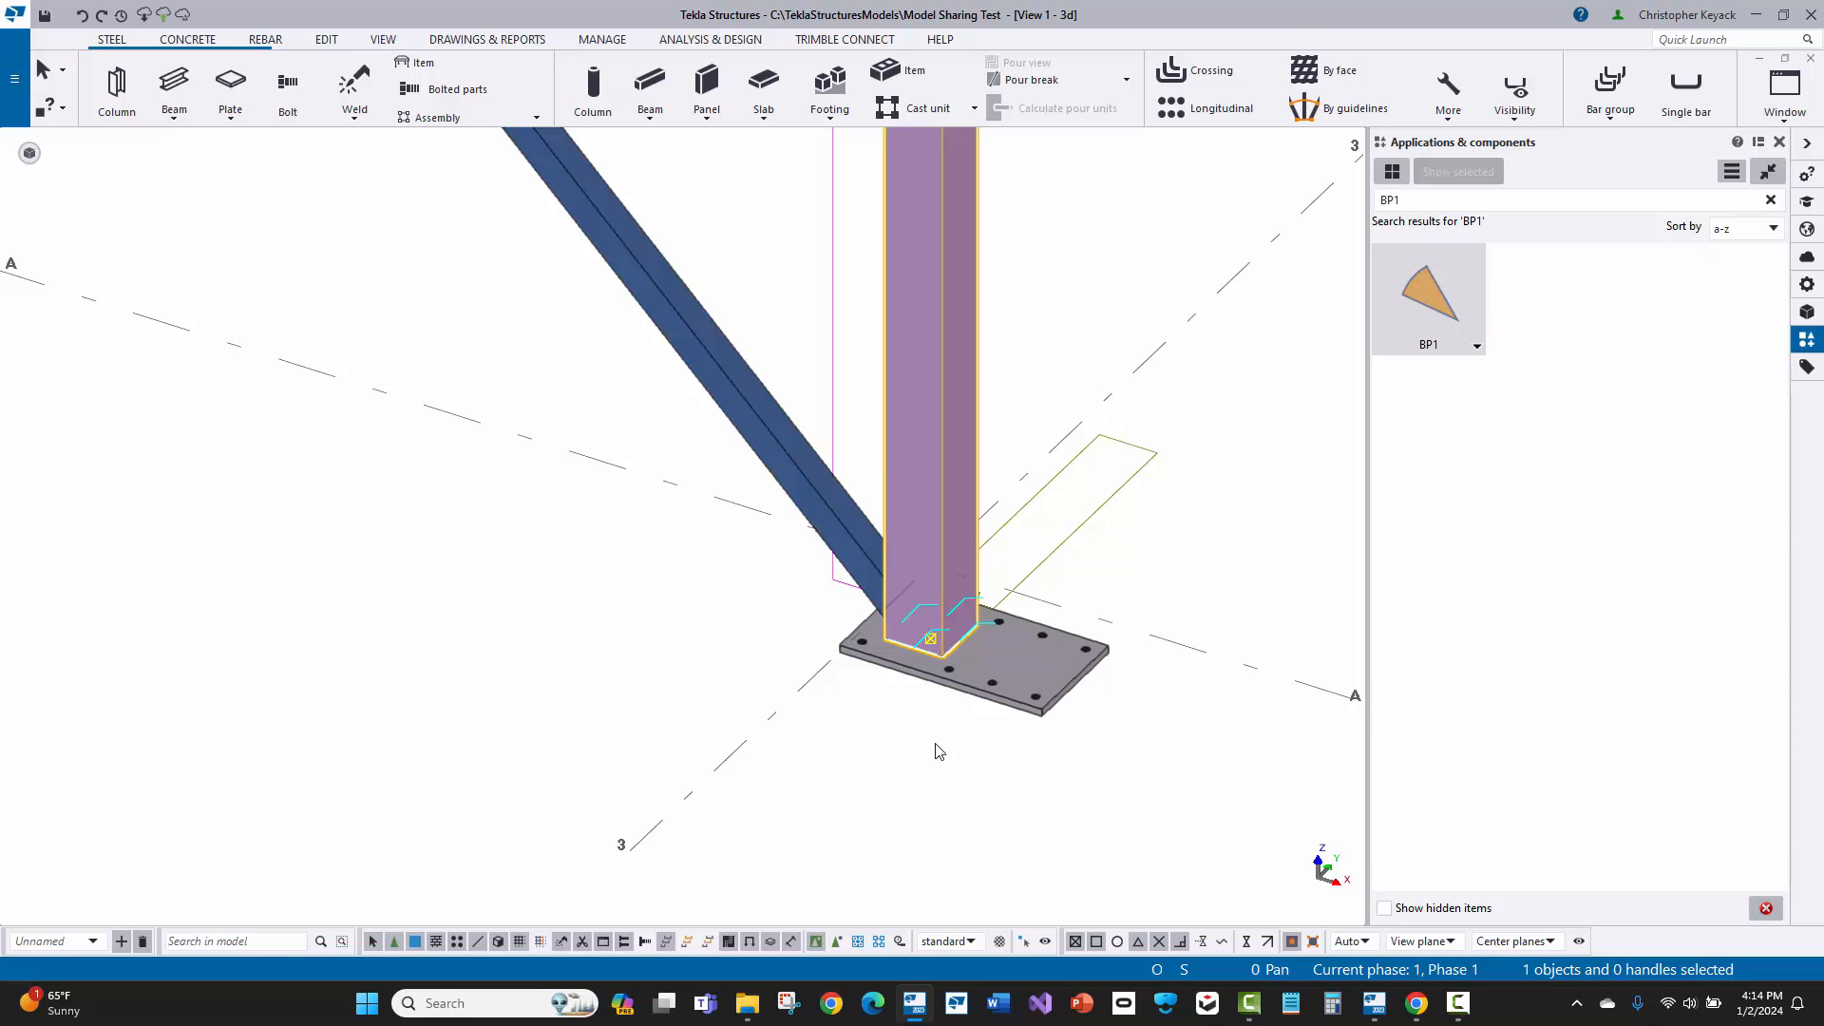
Step: Select the BP1 component at the A-3 column by its symbol and open its properties
{"action": "scroll", "coordinate": [936, 726], "scroll_direction": "up", "scroll_amount": 2}
{"action": "middle_click_drag", "start_coordinate": [936, 727], "coordinate": [867, 704]}
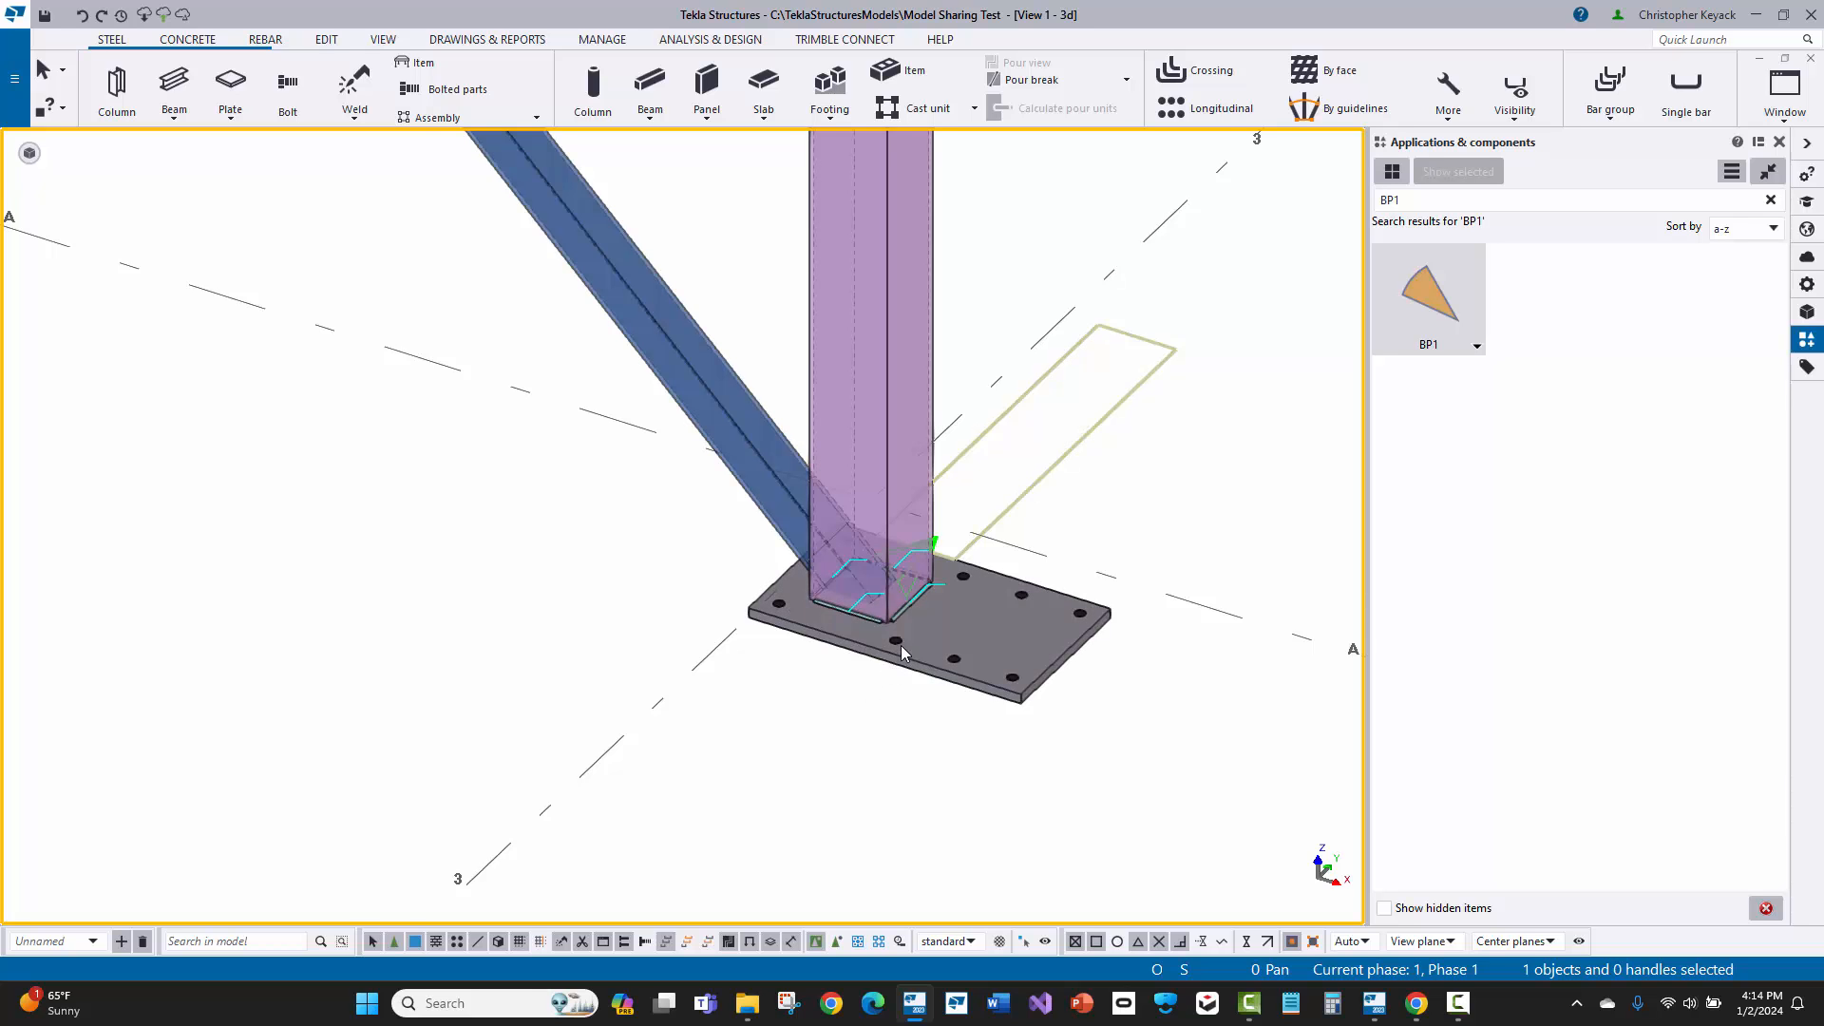
{"action": "scroll", "coordinate": [903, 532], "scroll_direction": "up", "scroll_amount": 4}
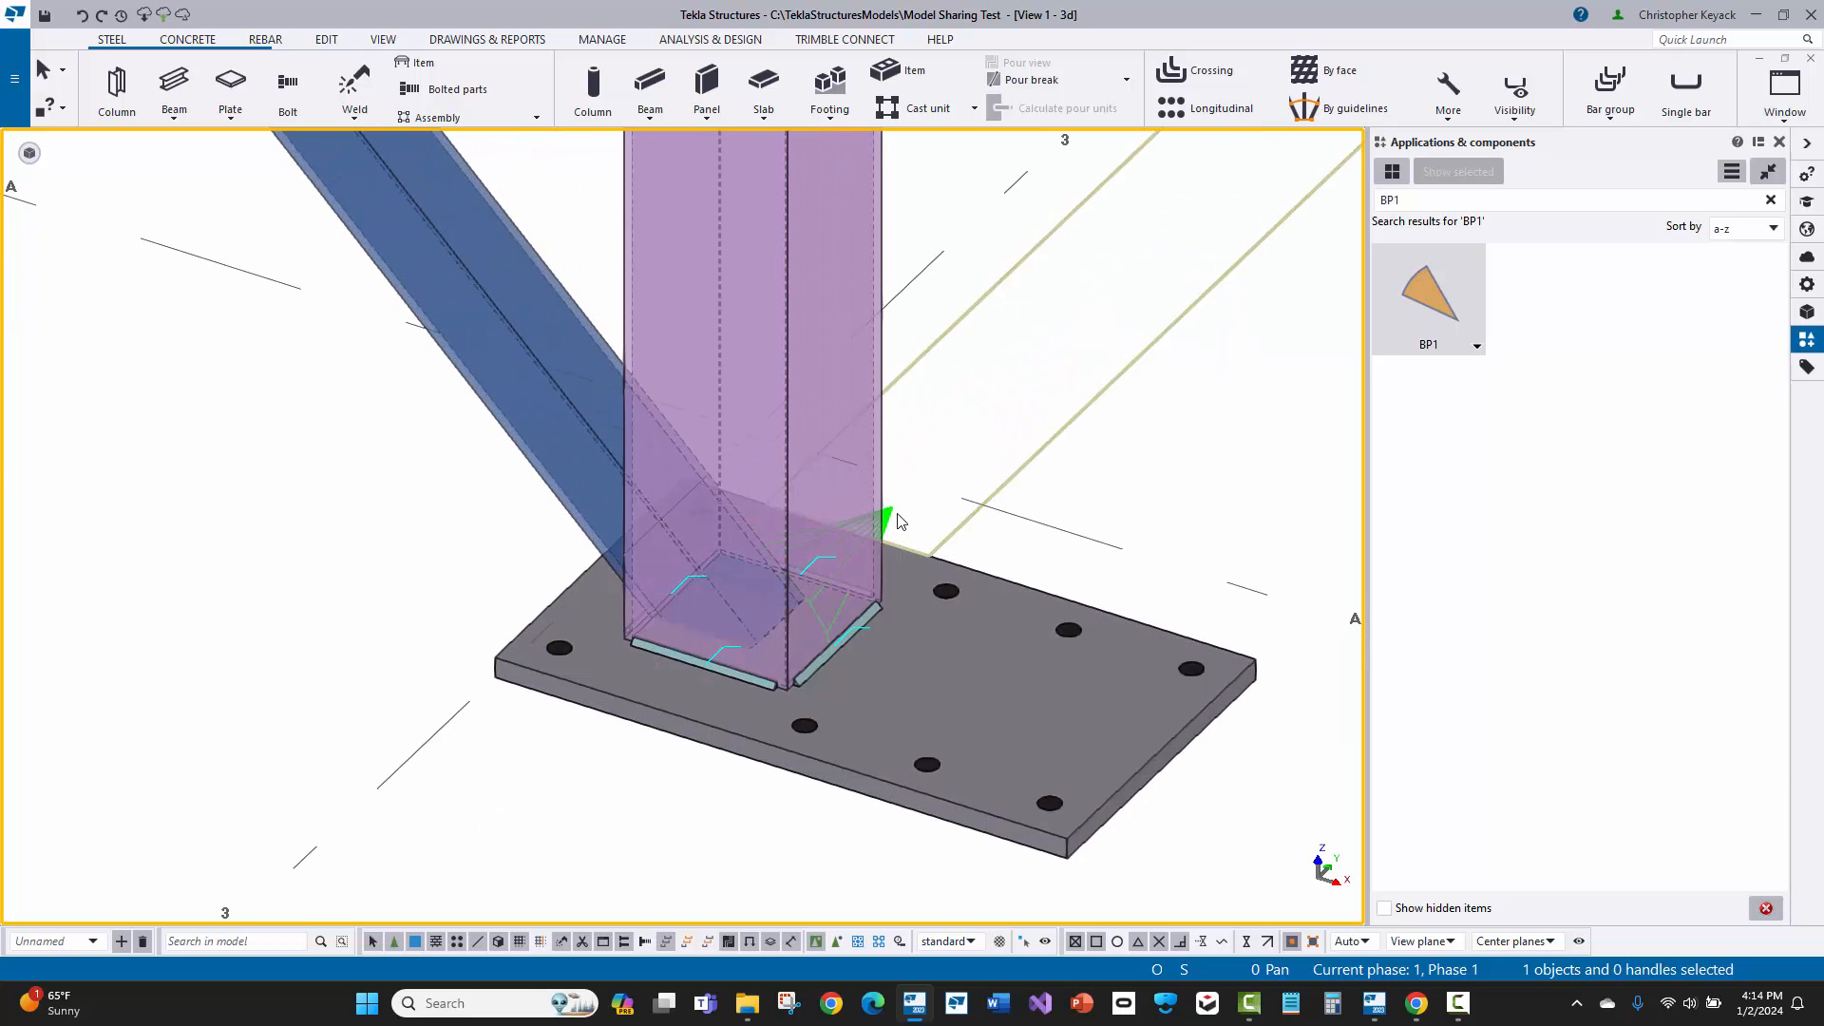
{"action": "middle_click_drag", "start_coordinate": [924, 514], "coordinate": [948, 467]}
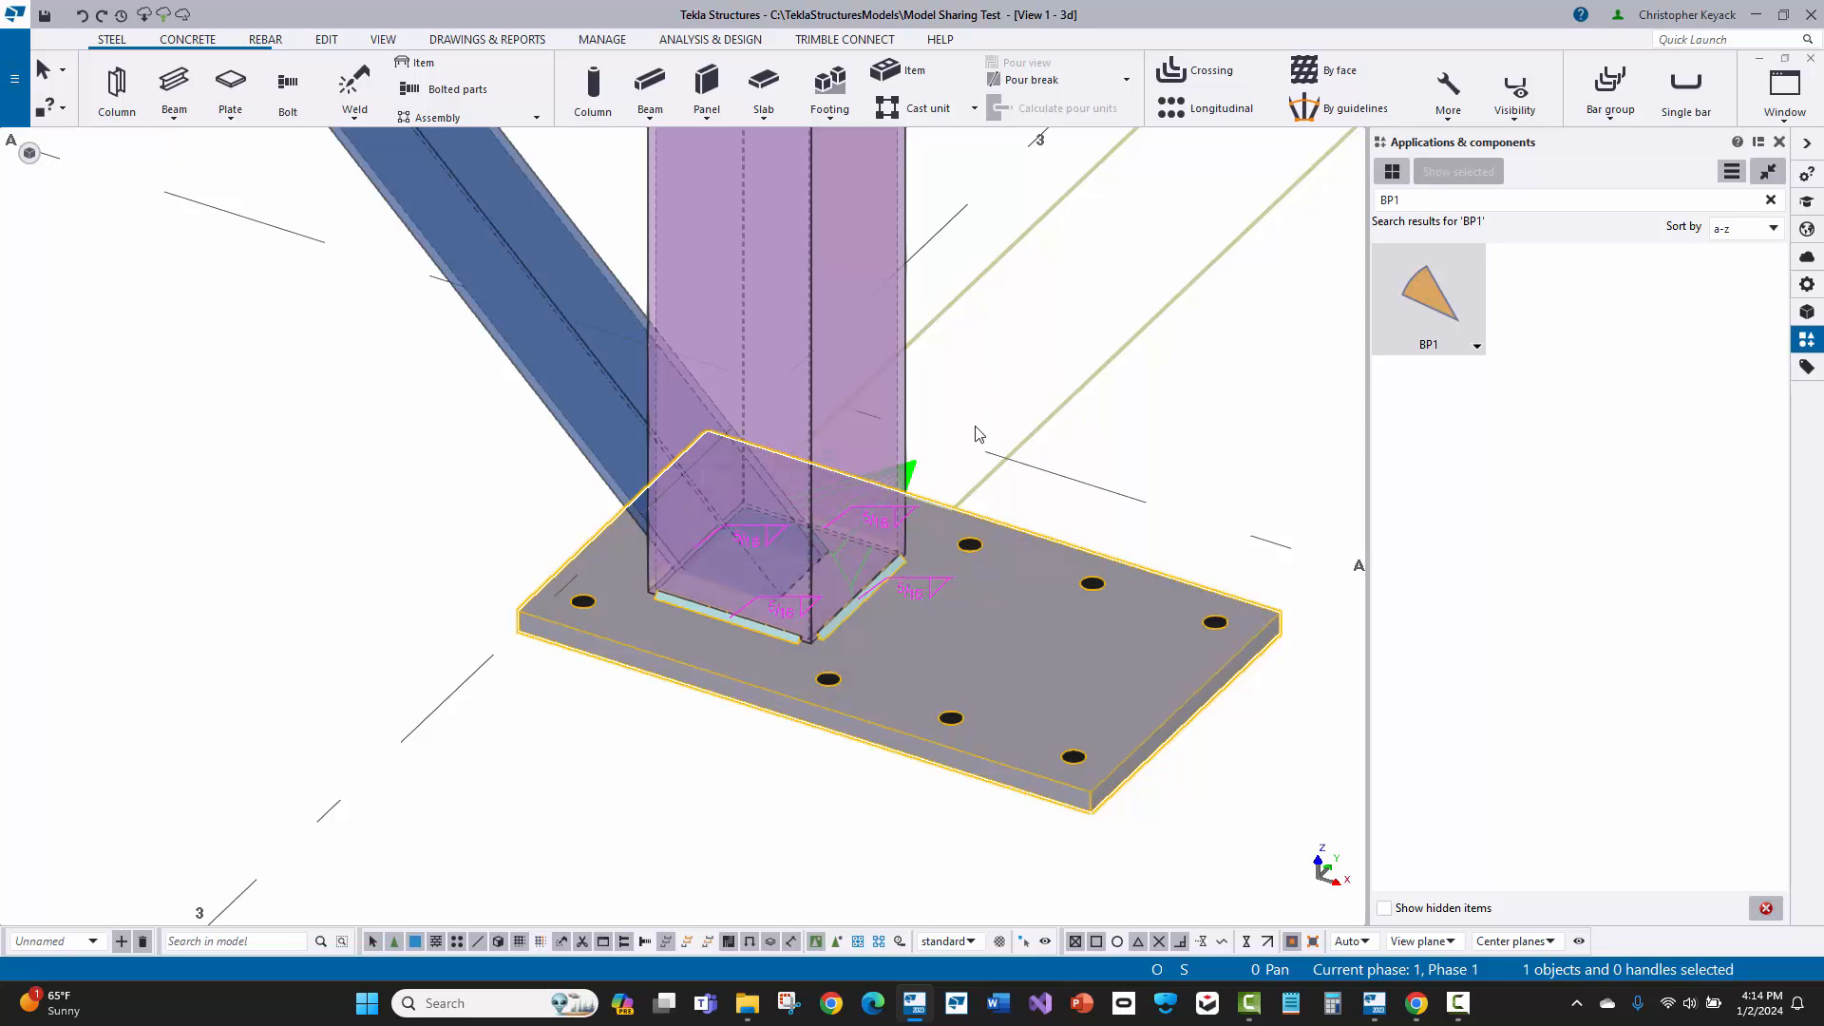
{"action": "scroll", "coordinate": [1340, 882], "scroll_direction": "up", "scroll_amount": 3}
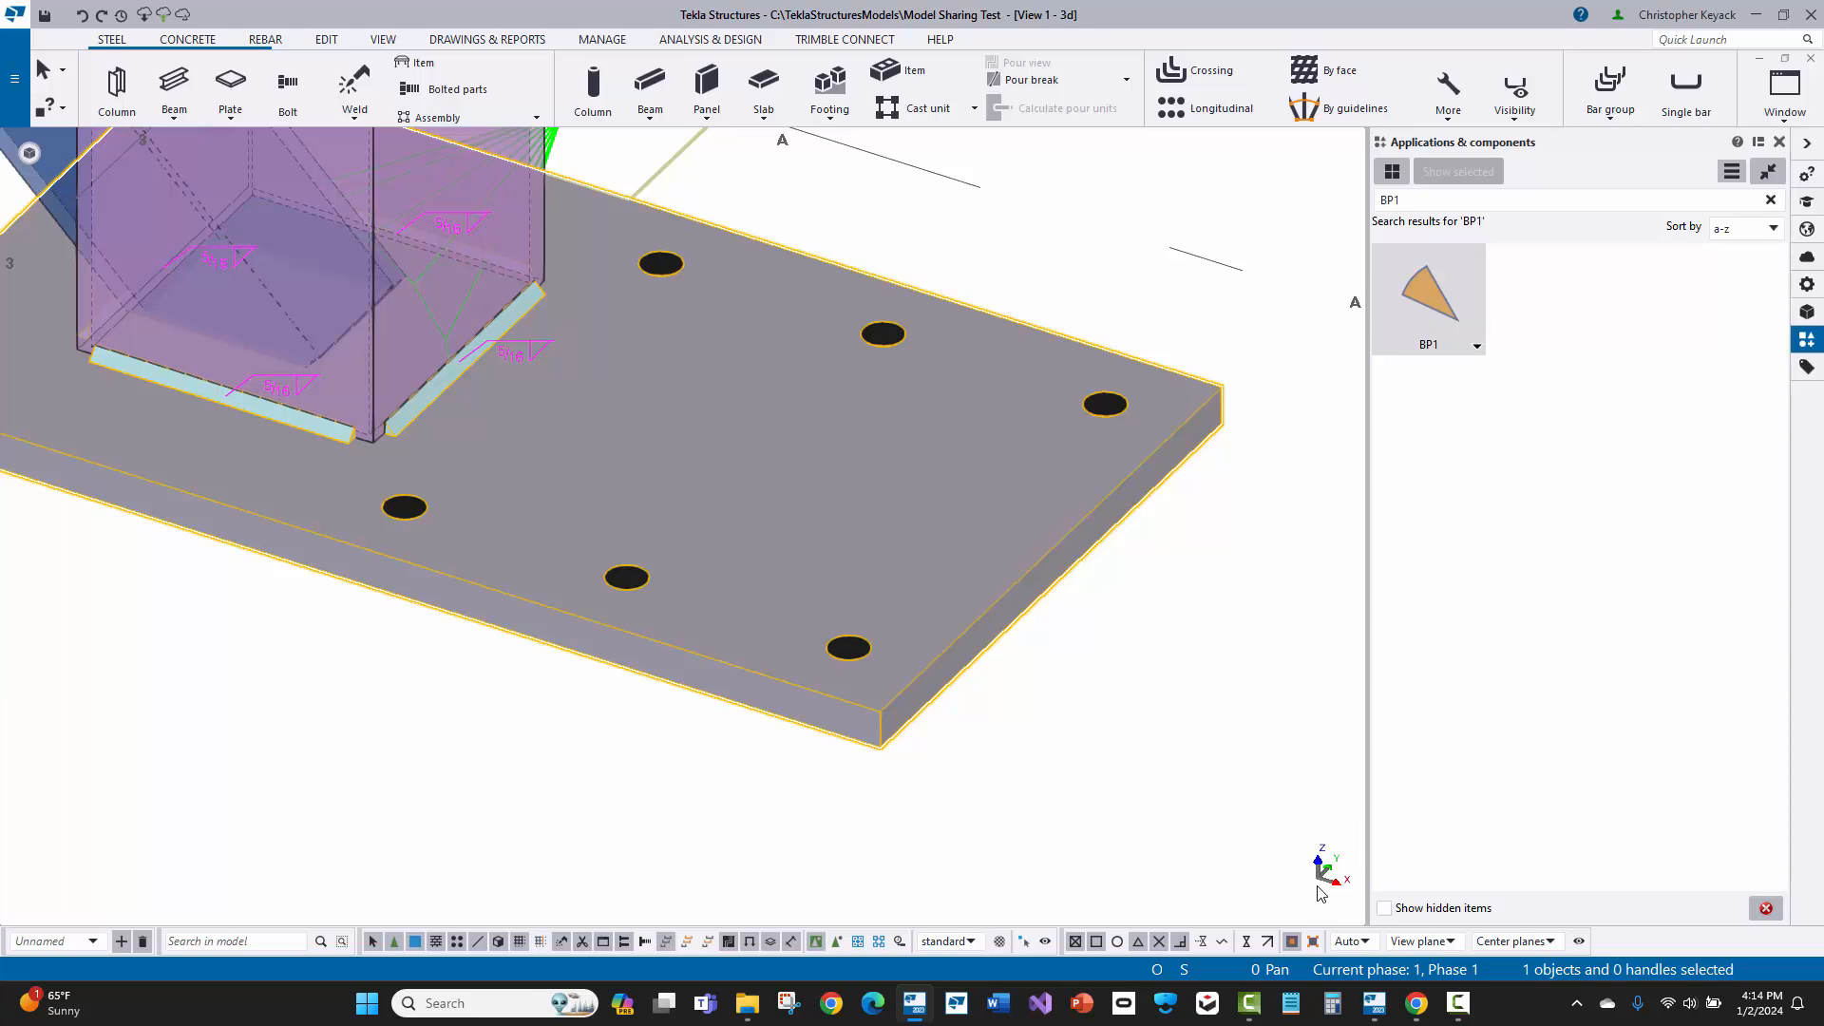
{"action": "scroll", "coordinate": [1117, 713], "scroll_direction": "down", "scroll_amount": 2}
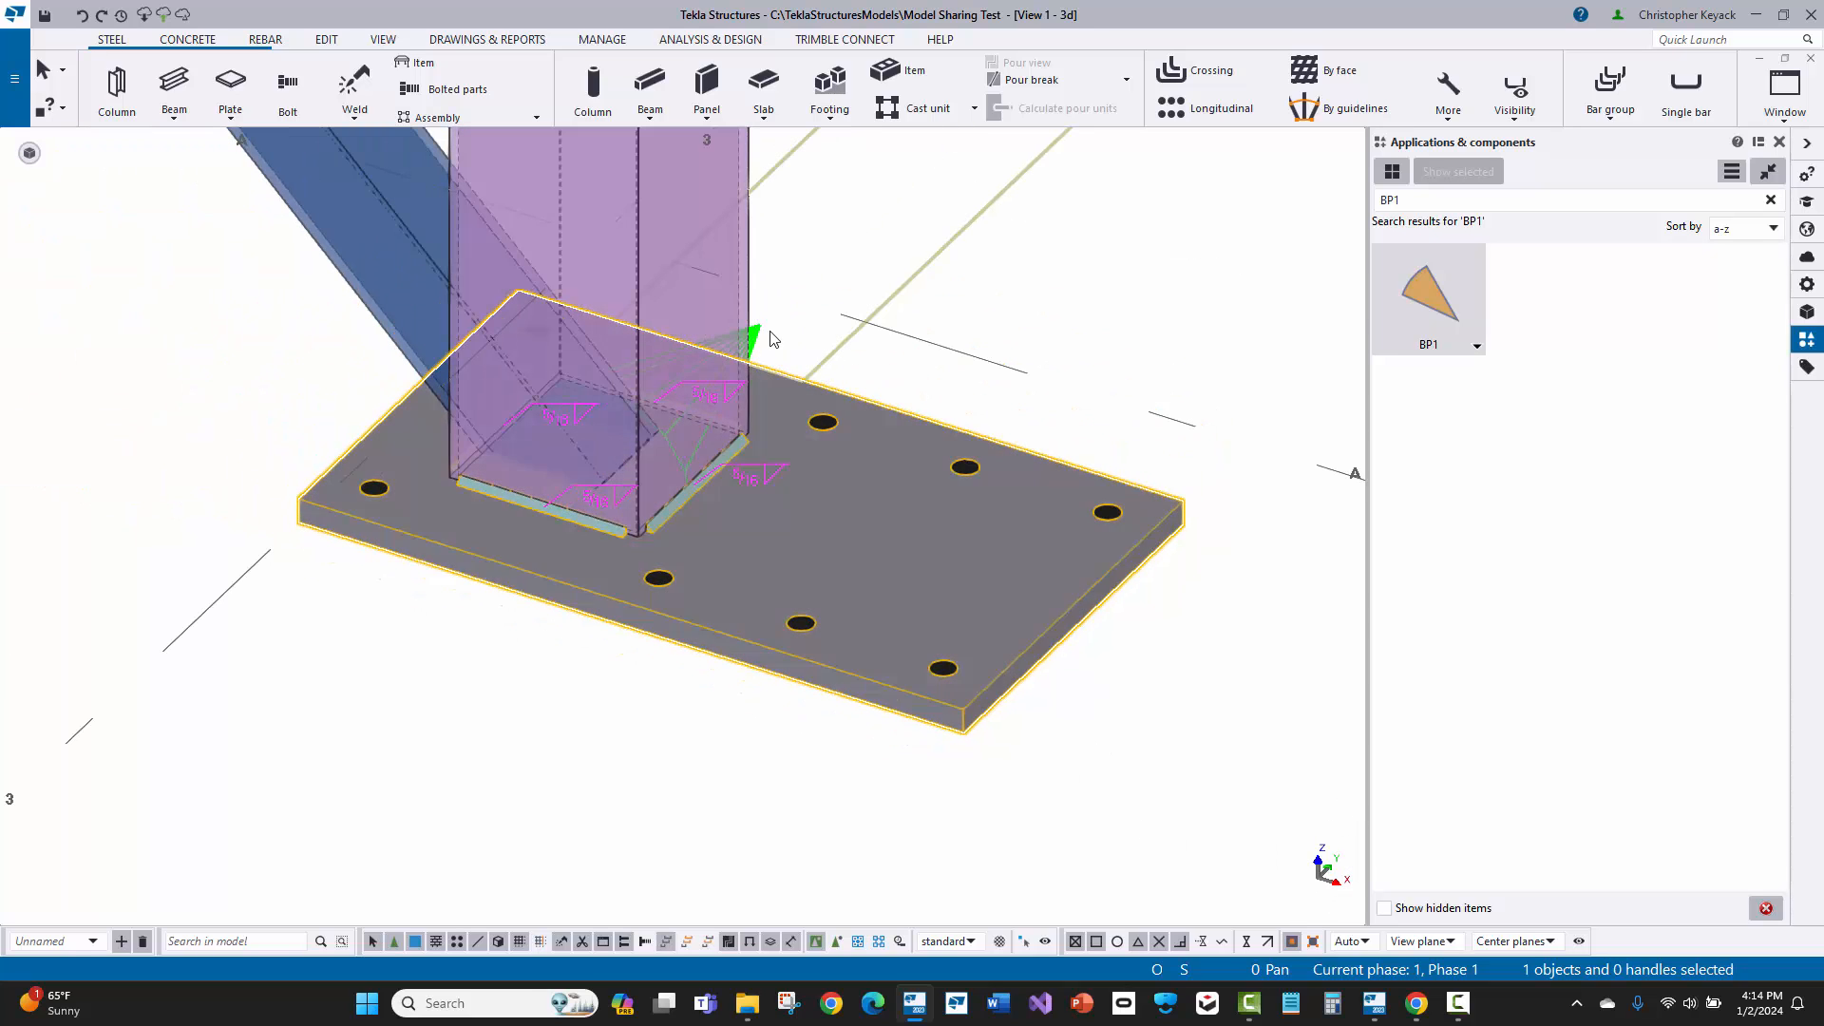
{"action": "scroll", "coordinate": [825, 302], "scroll_direction": "down", "scroll_amount": 1}
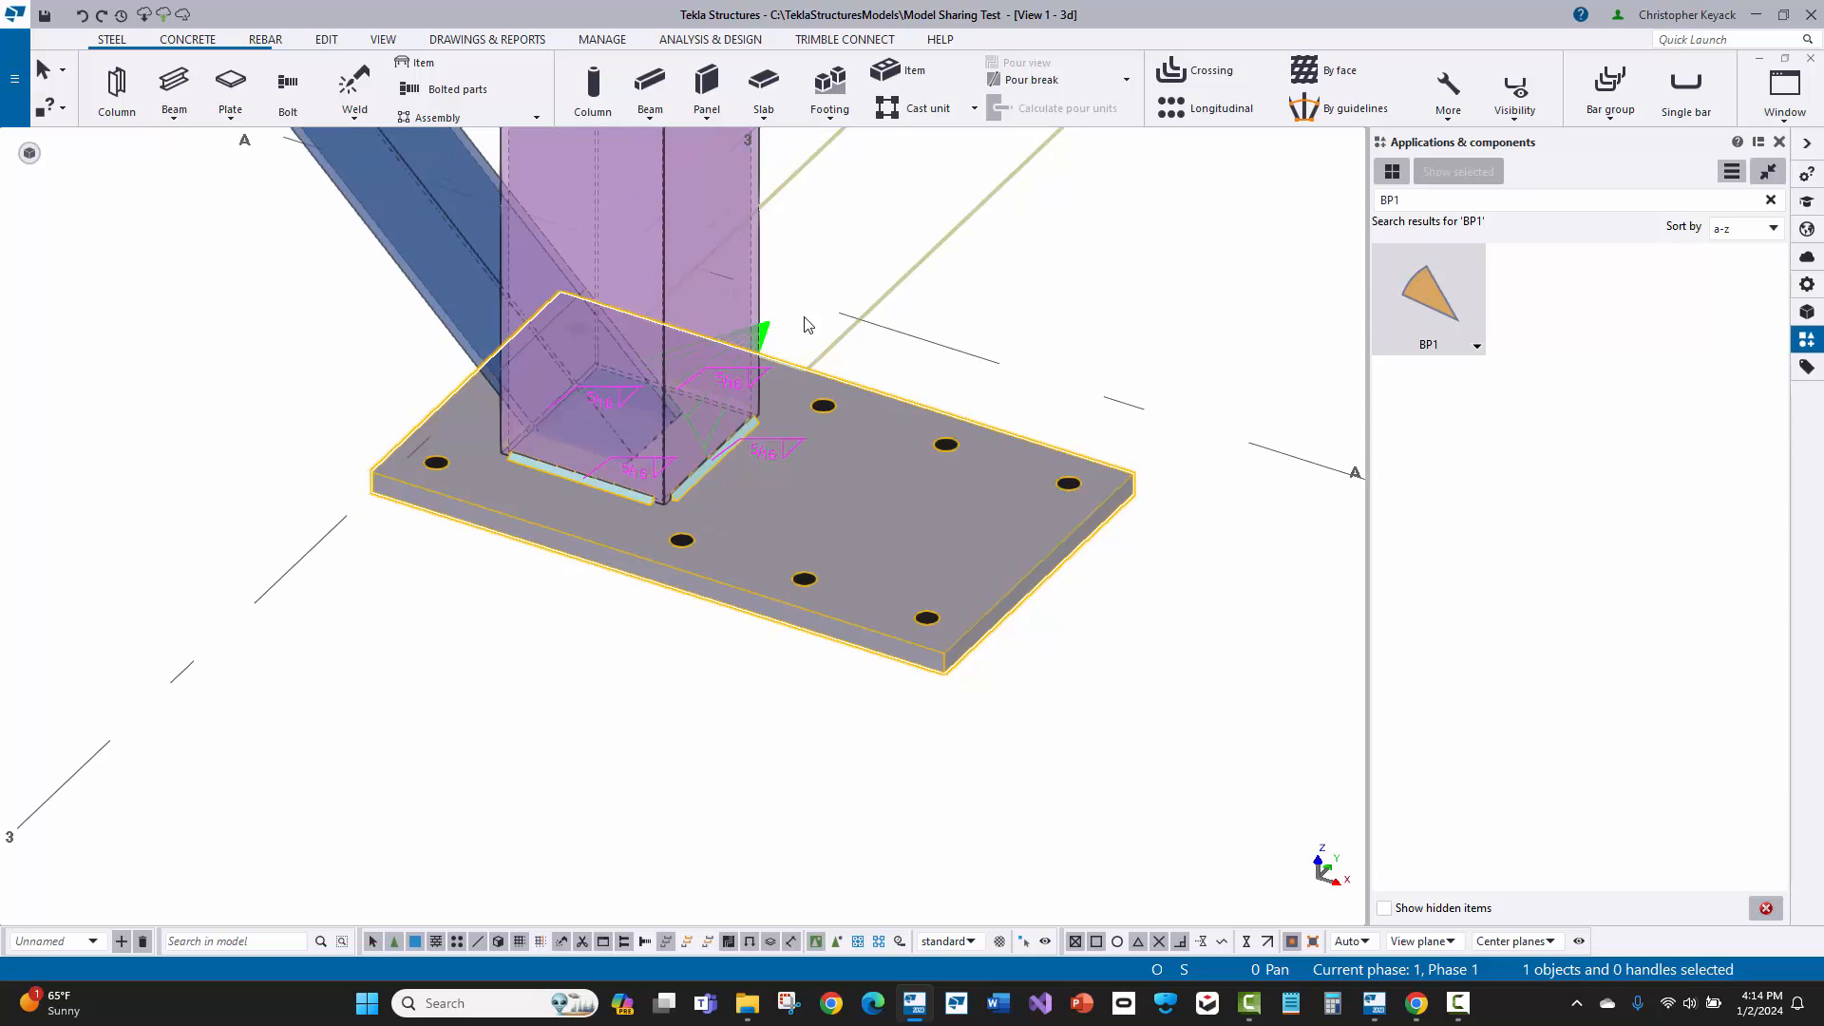
{"action": "double_click", "coordinate": [772, 335]}
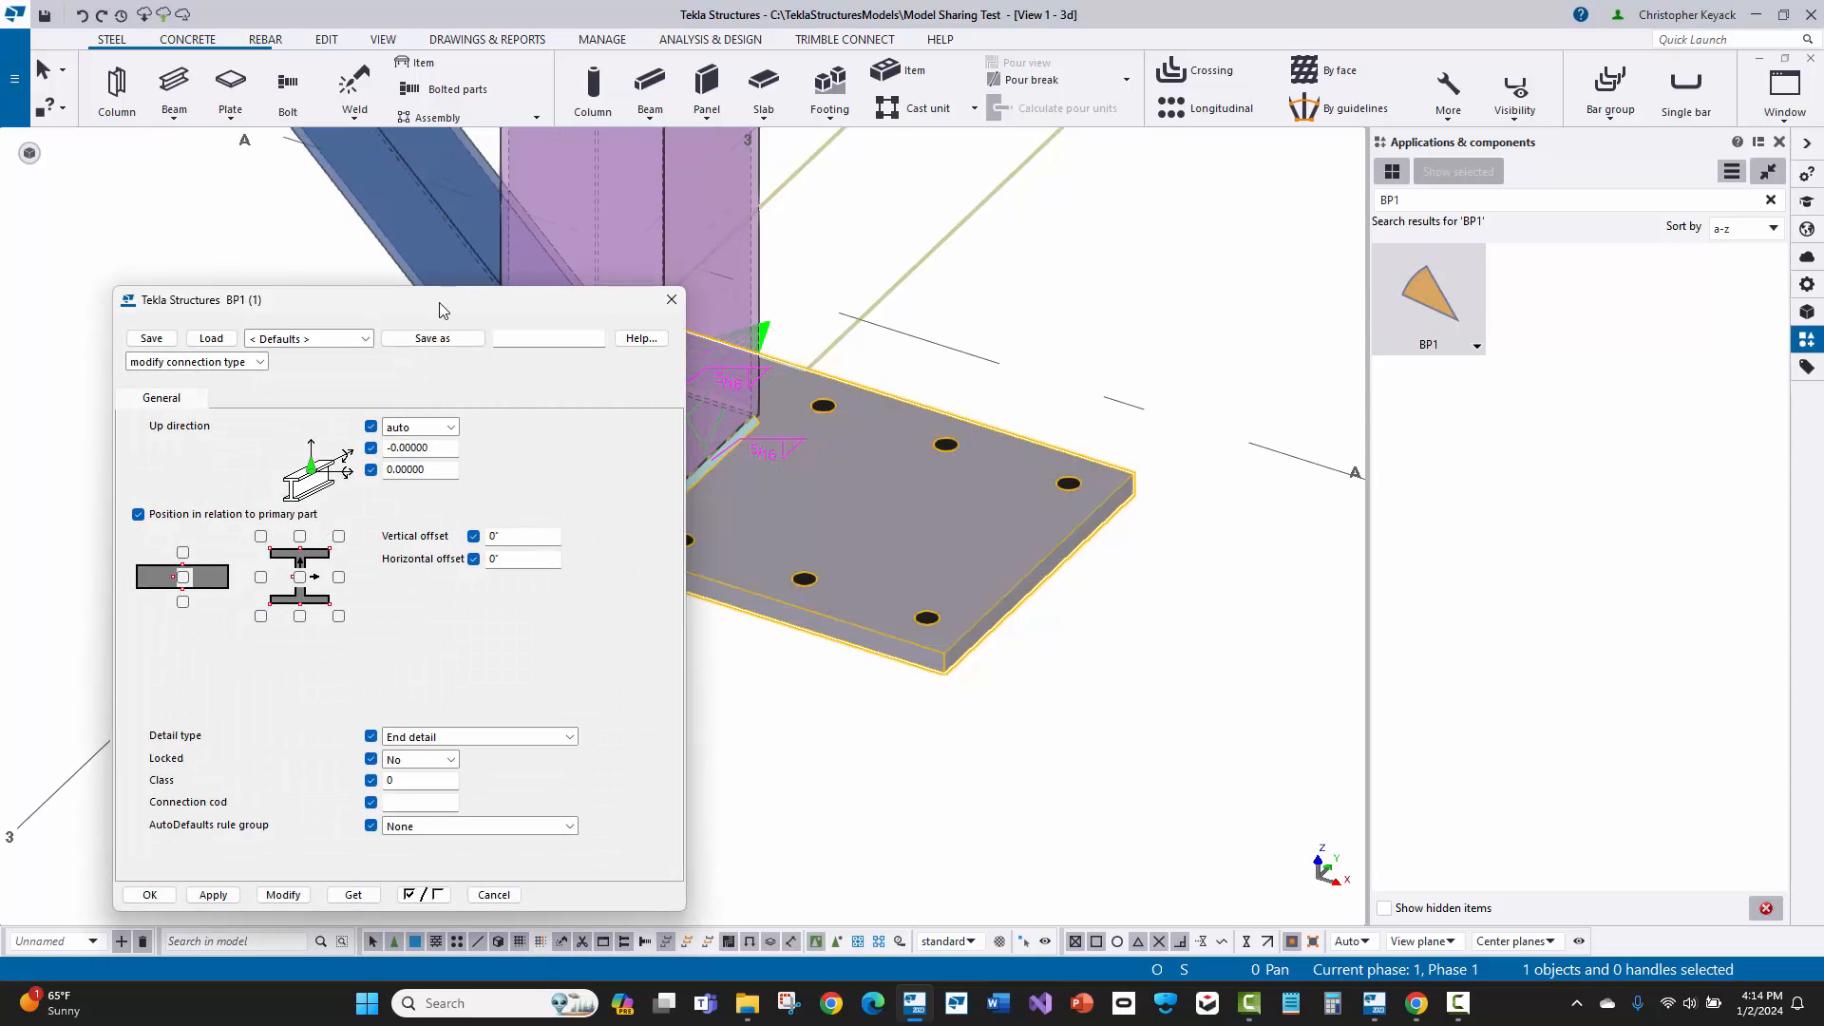
Step: Set the up direction of the A-3 column's BP1 component to -y, modify the component with it, and close its properties
{"action": "left_click_drag", "start_coordinate": [437, 244], "coordinate": [1301, 246]}
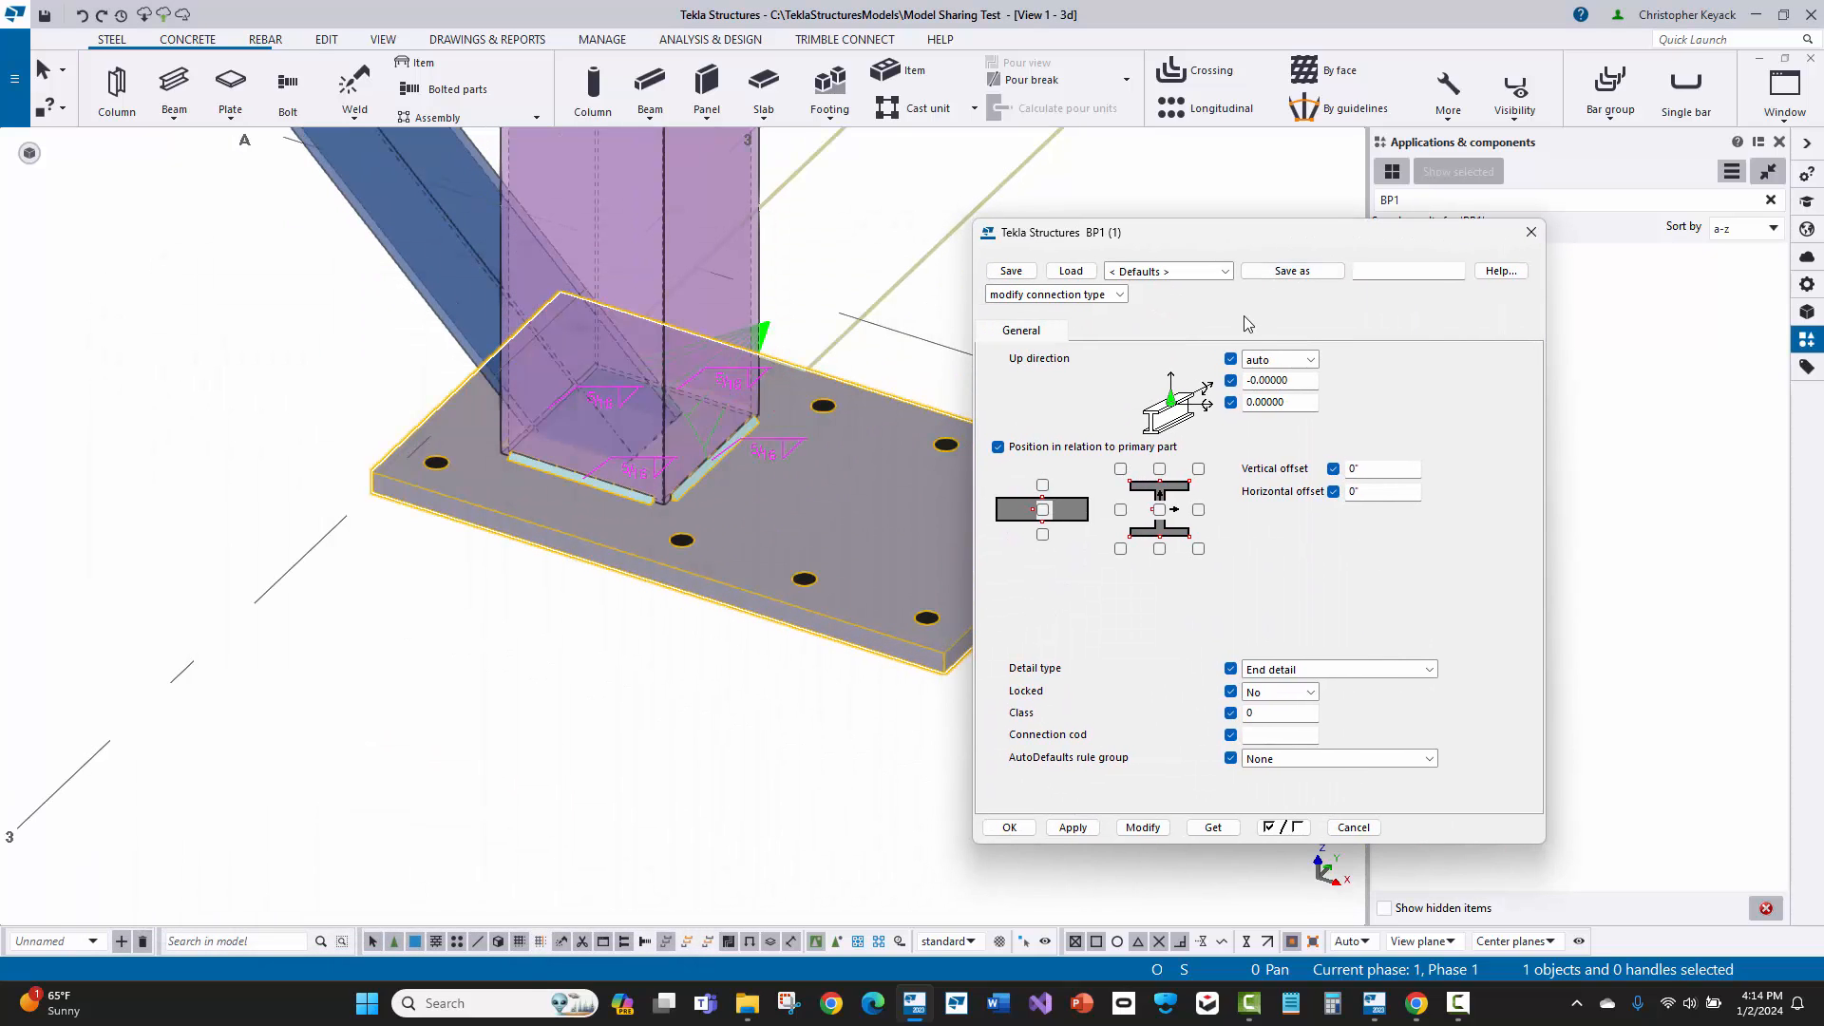
{"action": "left_click", "coordinate": [1283, 361]}
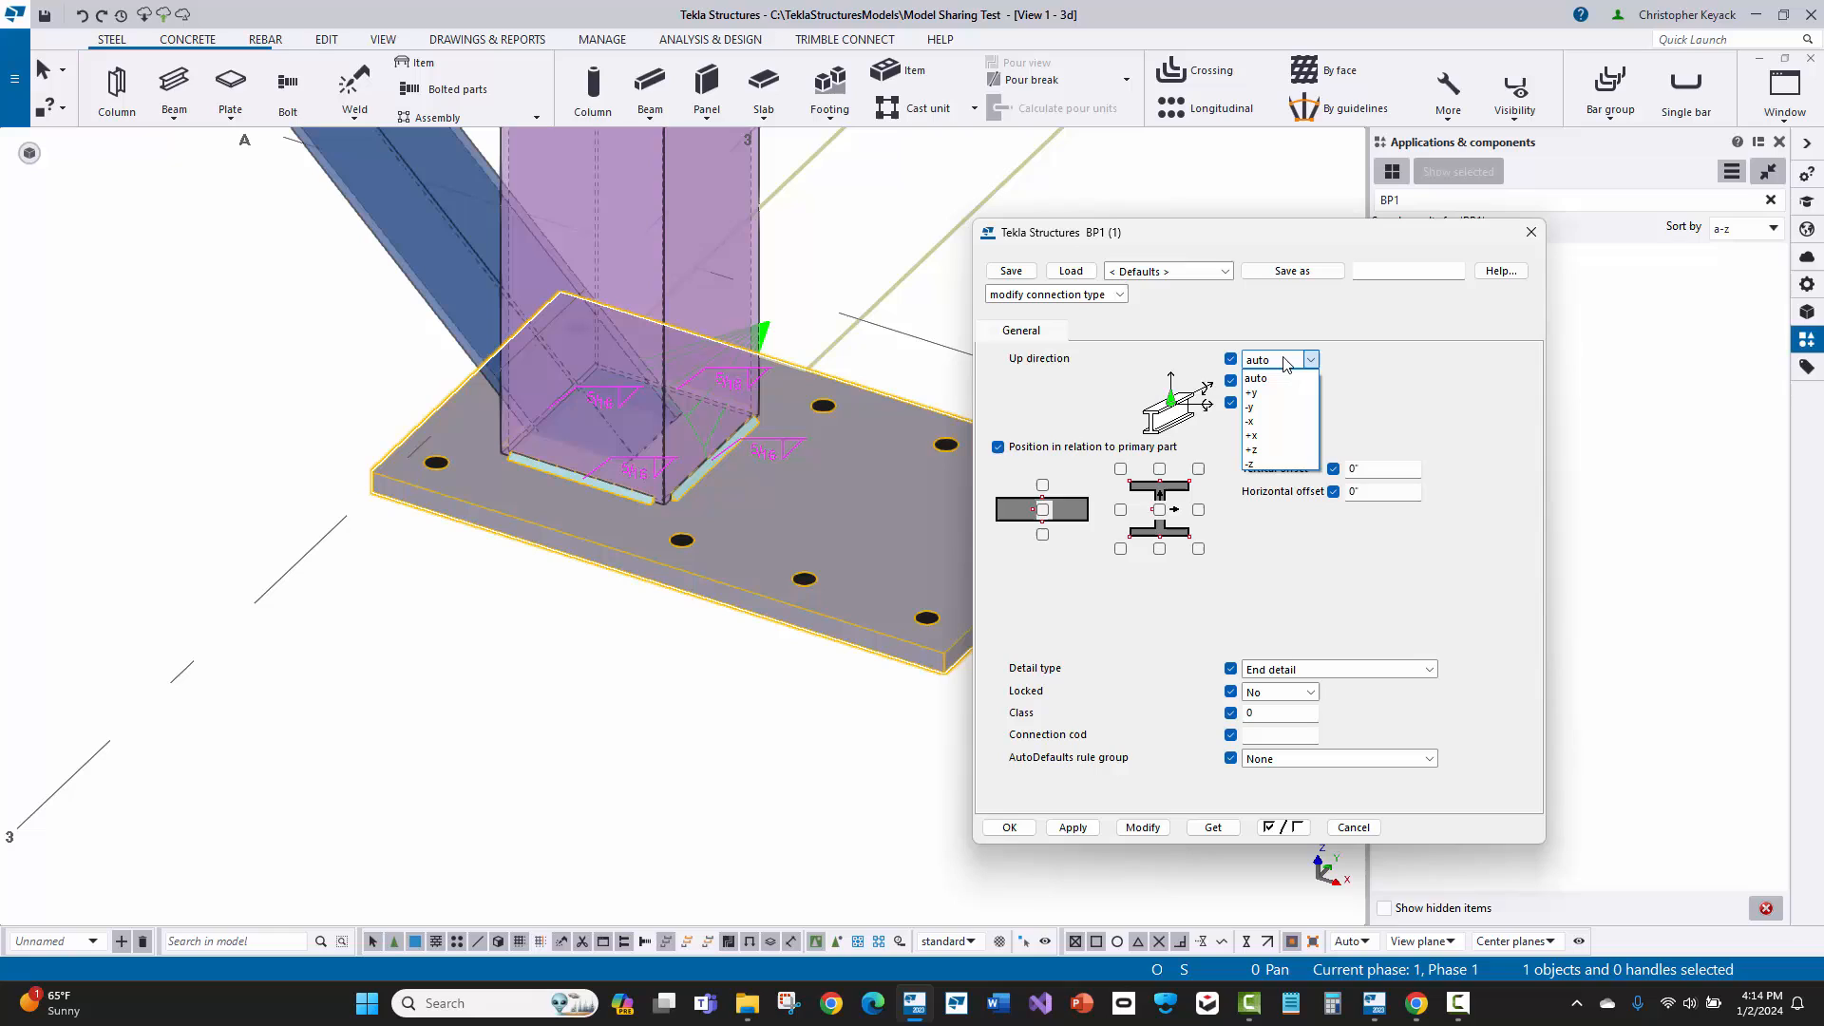
{"action": "left_click", "coordinate": [1273, 406]}
{"action": "left_click", "coordinate": [1141, 828]}
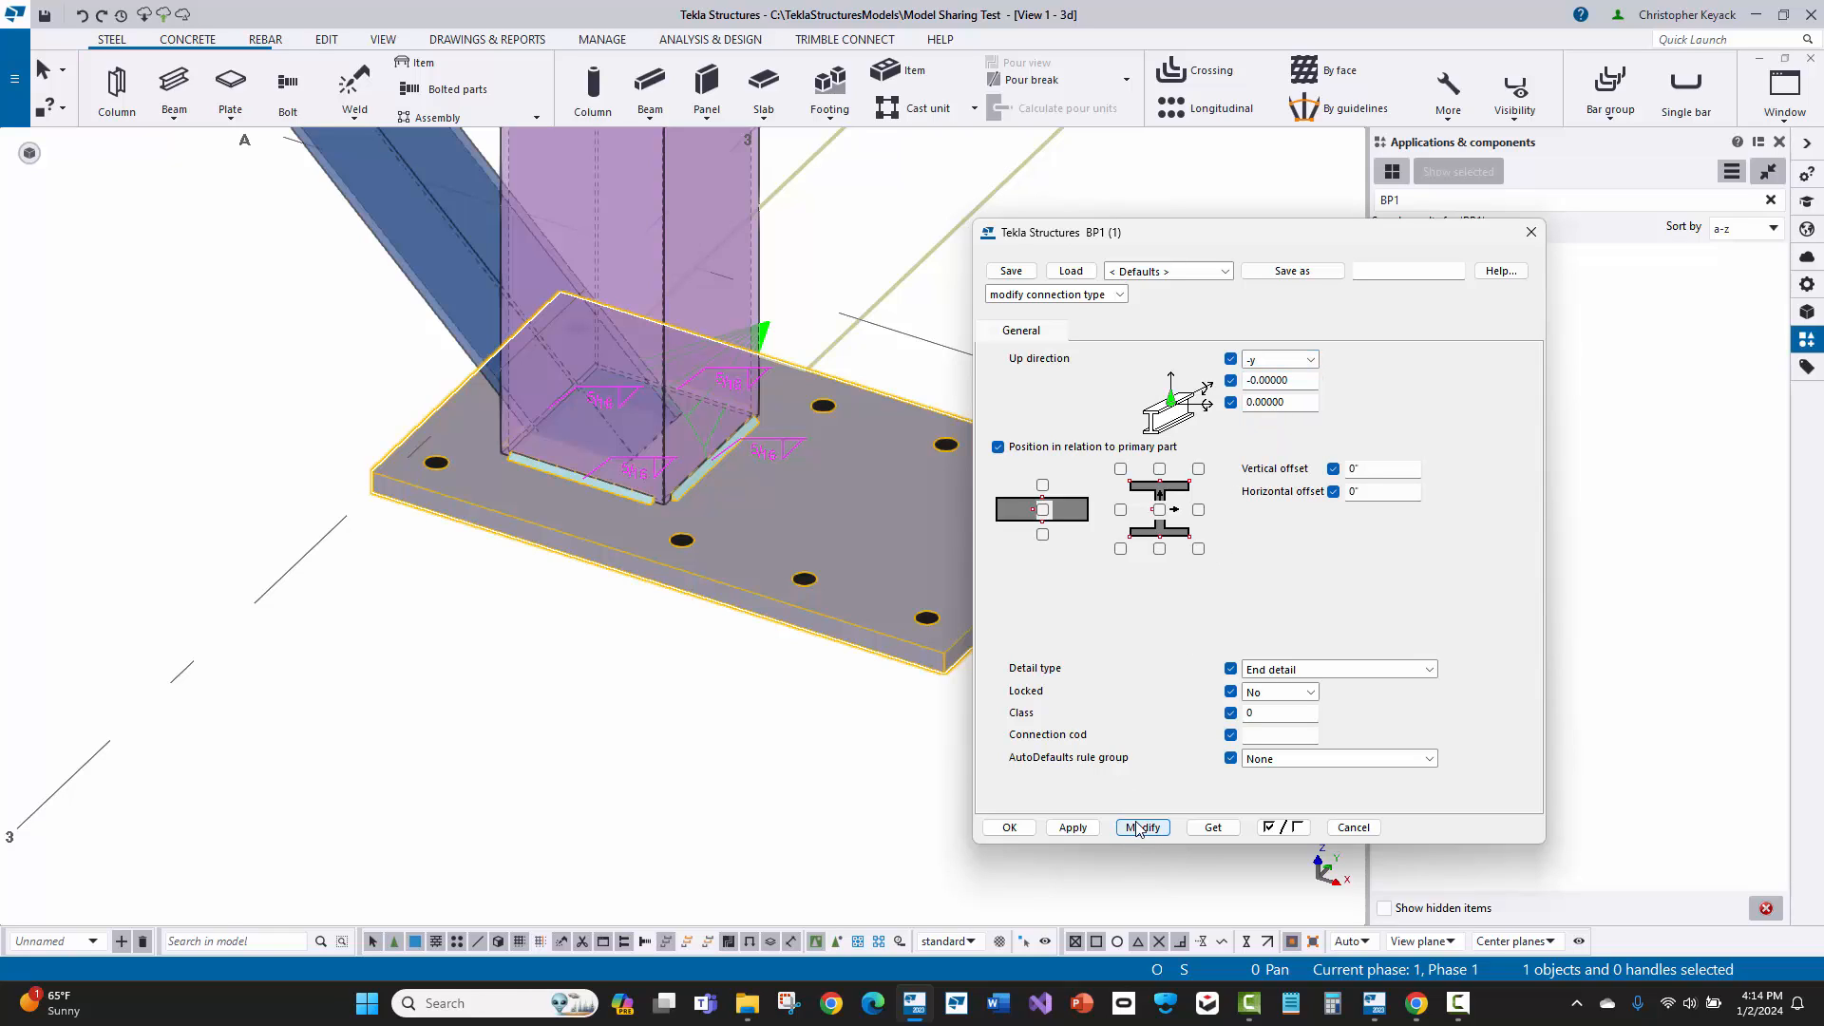
{"action": "left_click", "coordinate": [1009, 827]}
Step: Examine the reoriented base plate at the A-3 column and compare it with the one at the A-2 column
{"action": "scroll", "coordinate": [1026, 699], "scroll_direction": "up", "scroll_amount": 3}
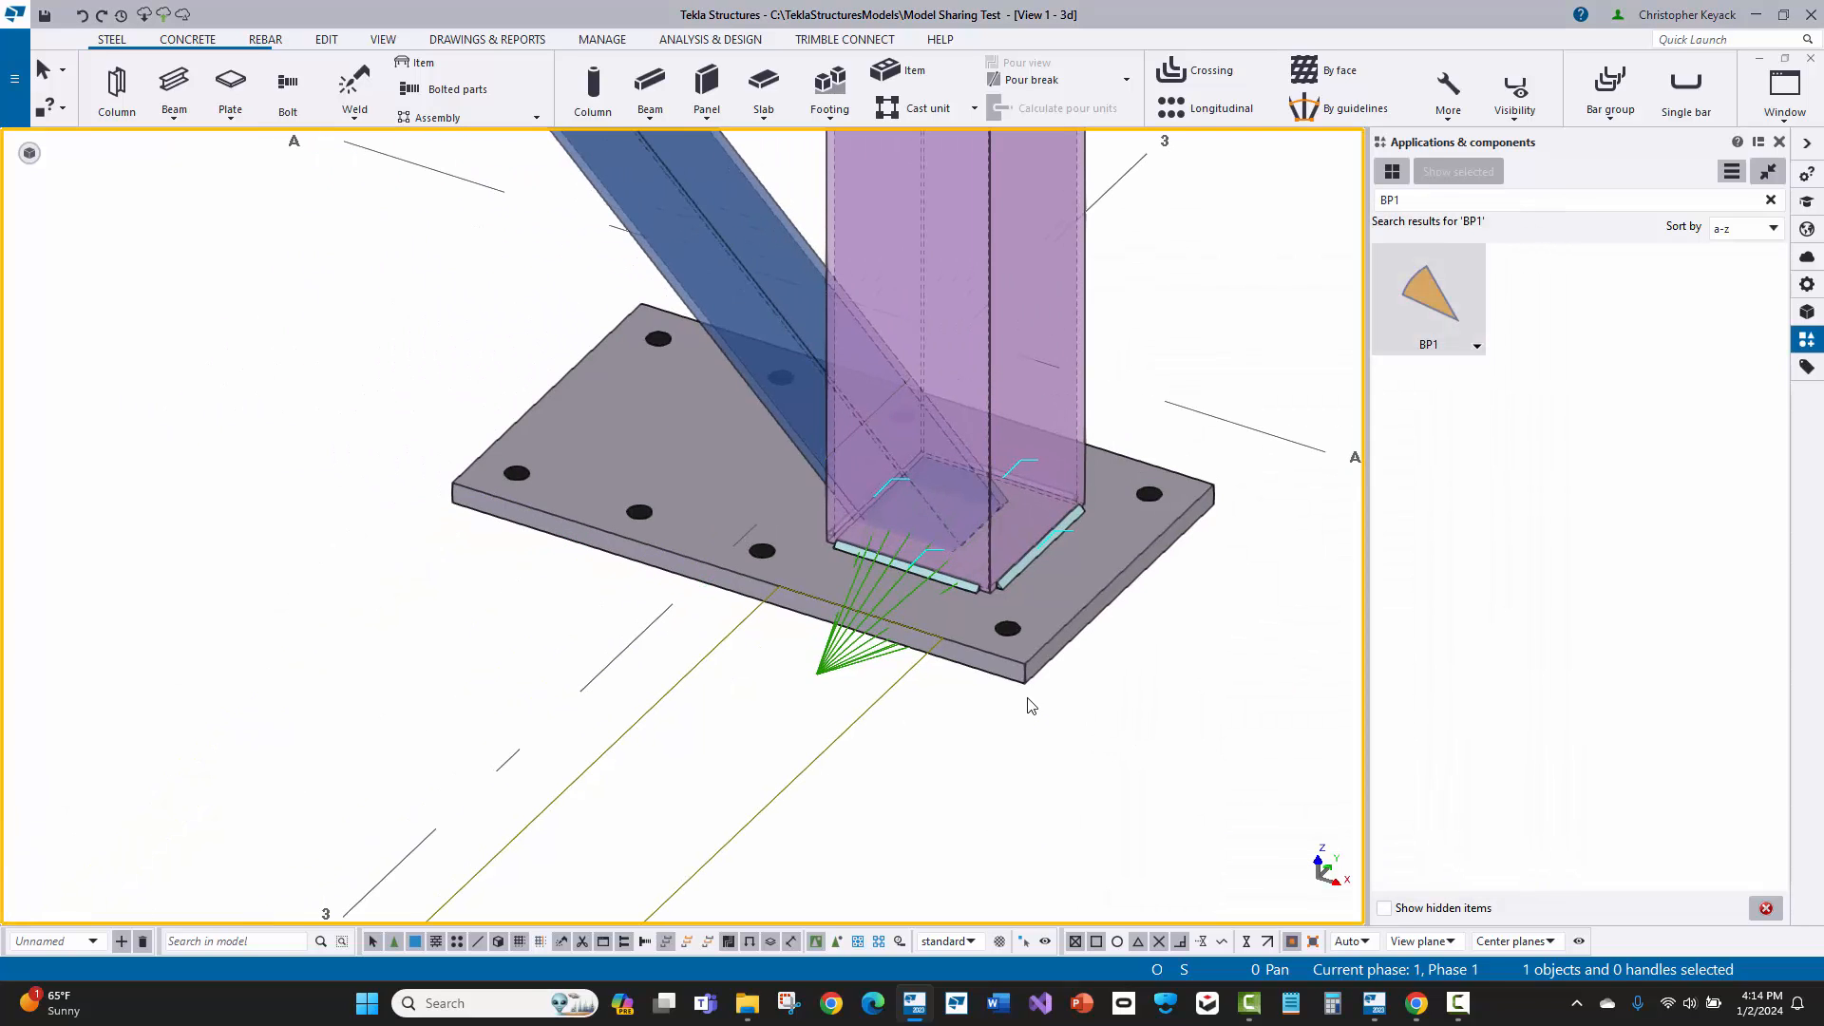
{"action": "scroll", "coordinate": [1026, 698], "scroll_direction": "down", "scroll_amount": 5}
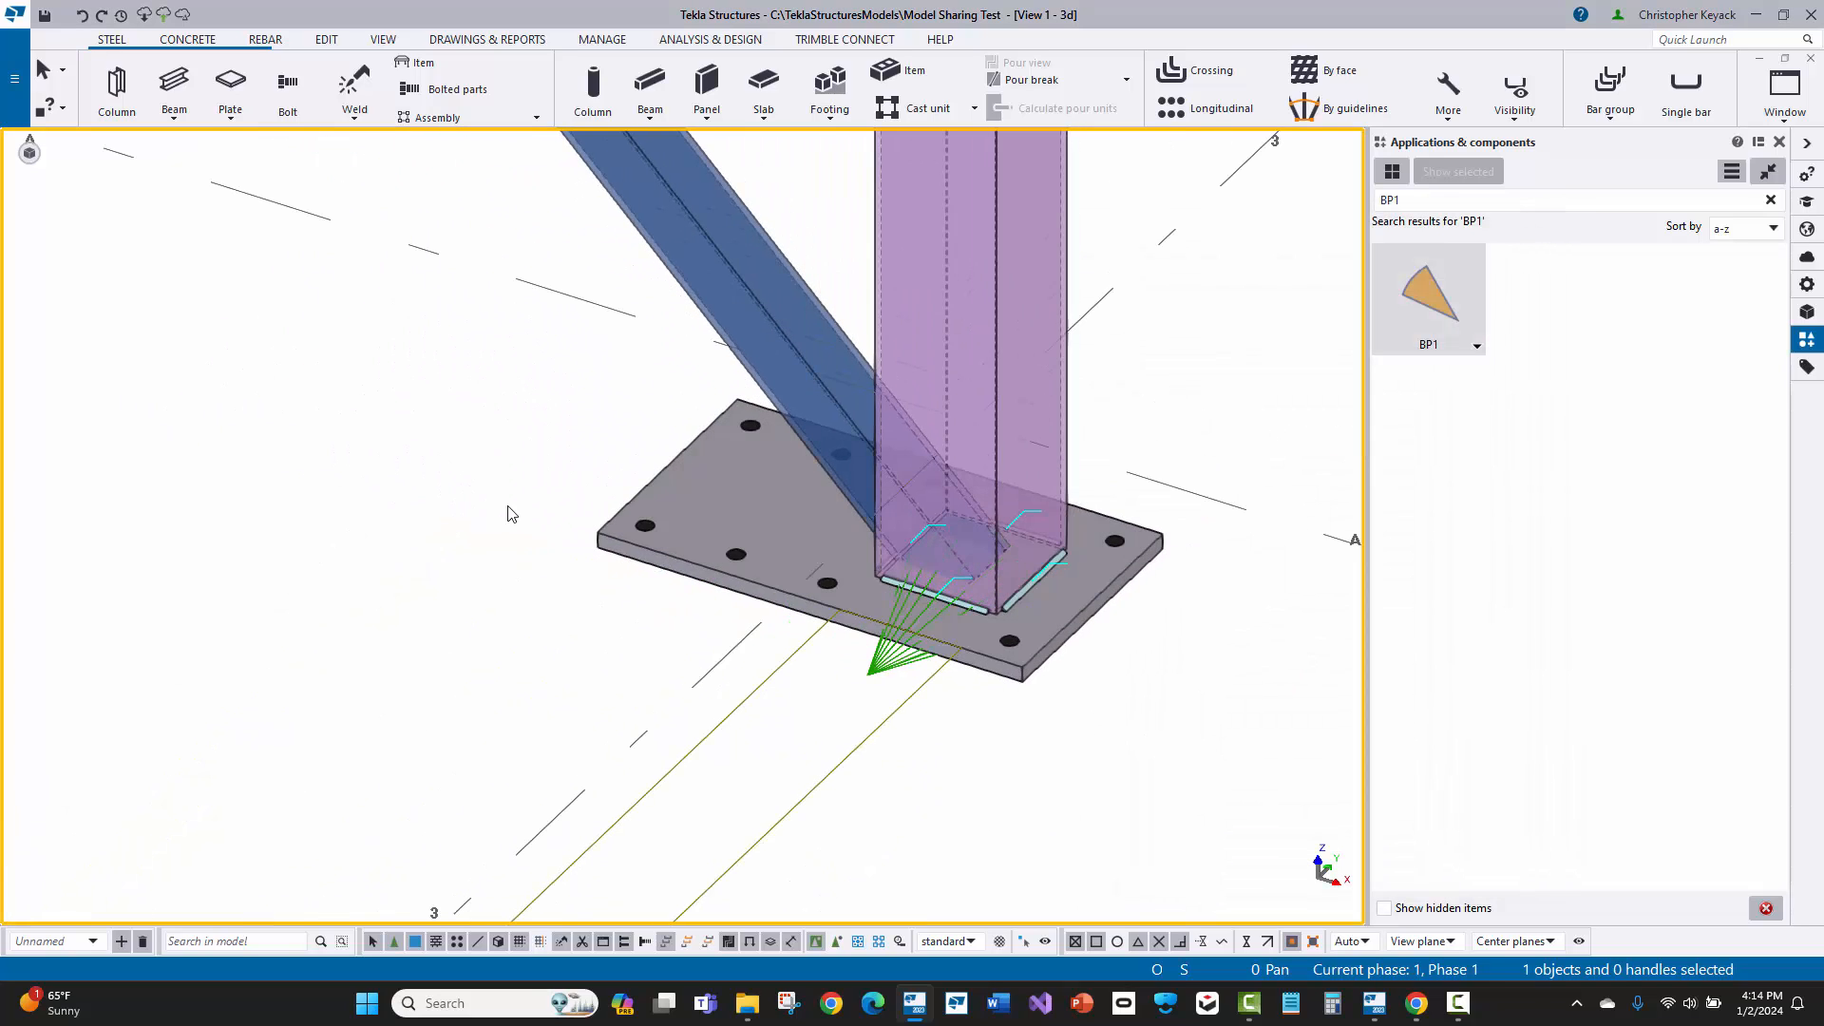
{"action": "scroll", "coordinate": [646, 547], "scroll_direction": "down", "scroll_amount": 1}
{"action": "middle_click_drag", "start_coordinate": [459, 544], "coordinate": [869, 688]}
{"action": "scroll", "coordinate": [846, 676], "scroll_direction": "down", "scroll_amount": 1}
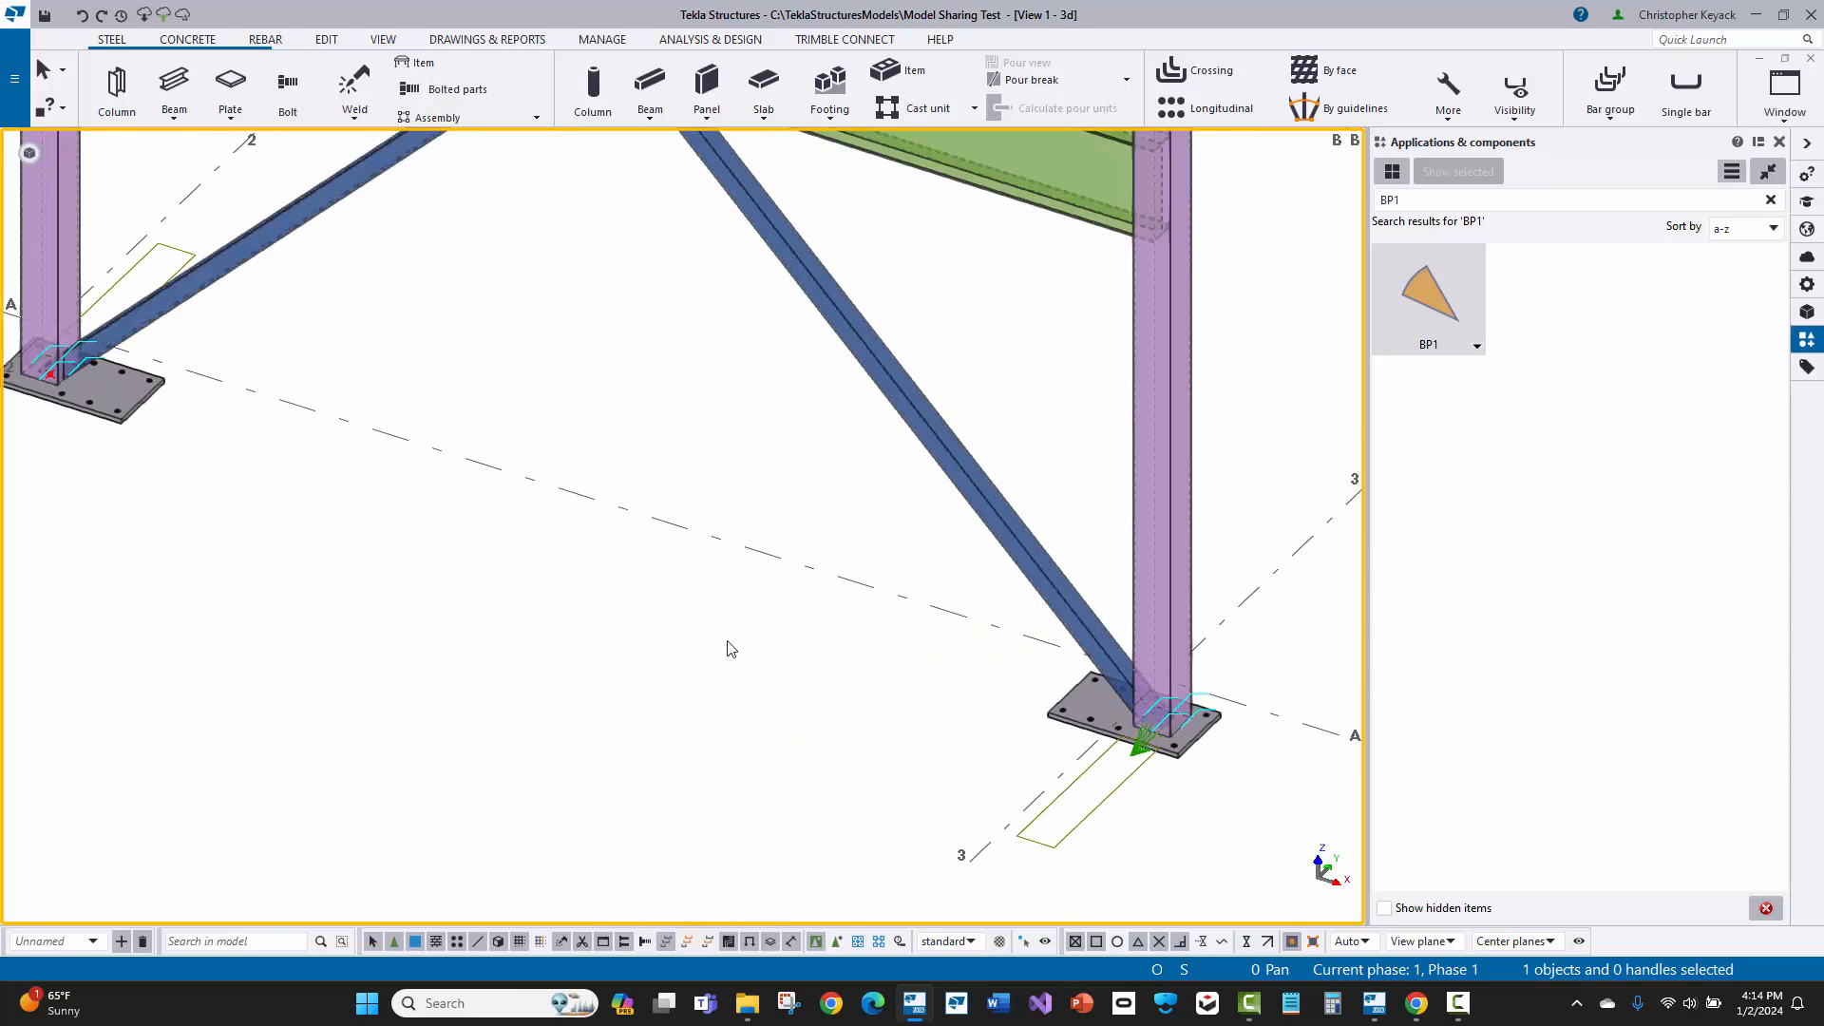
{"action": "middle_click_drag", "start_coordinate": [622, 613], "coordinate": [691, 632]}
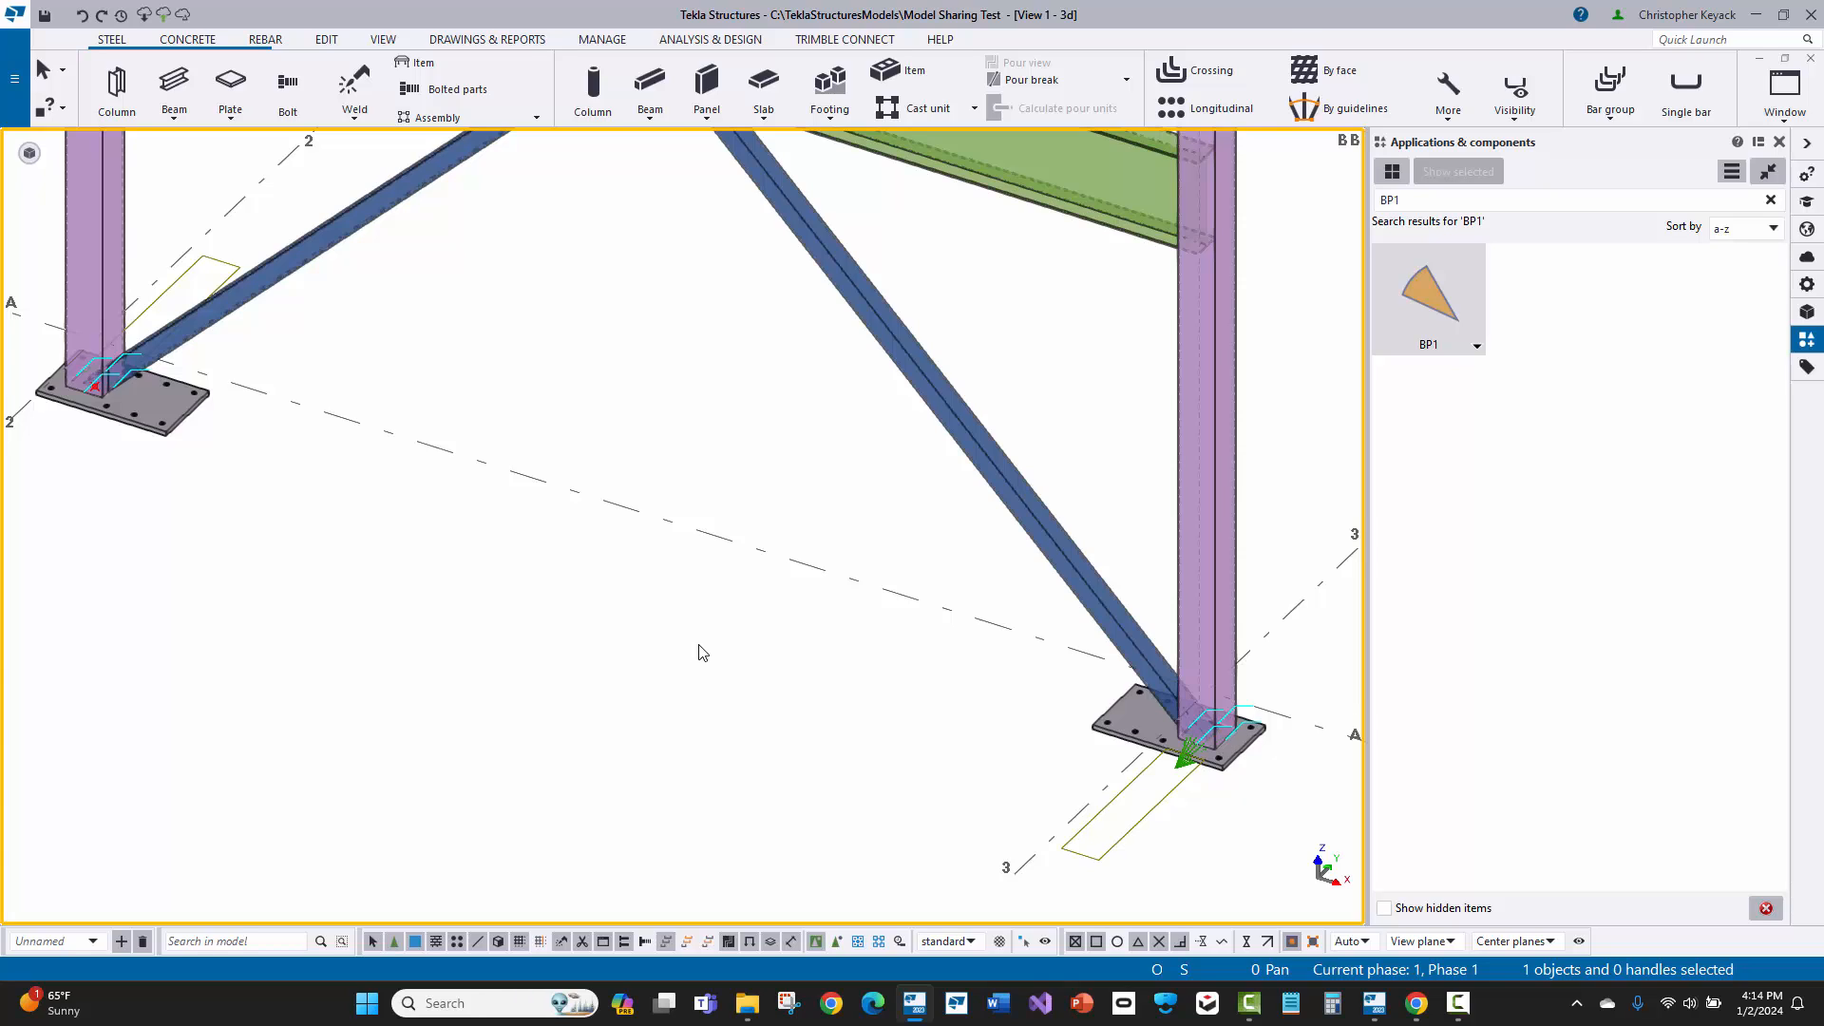
Step: Undo the last up direction change of the A-3 base plate and try setting that column's rotation to Back instead
{"action": "key", "text": "ctrl+z"}
{"action": "middle_click_drag", "start_coordinate": [792, 679], "coordinate": [663, 618]}
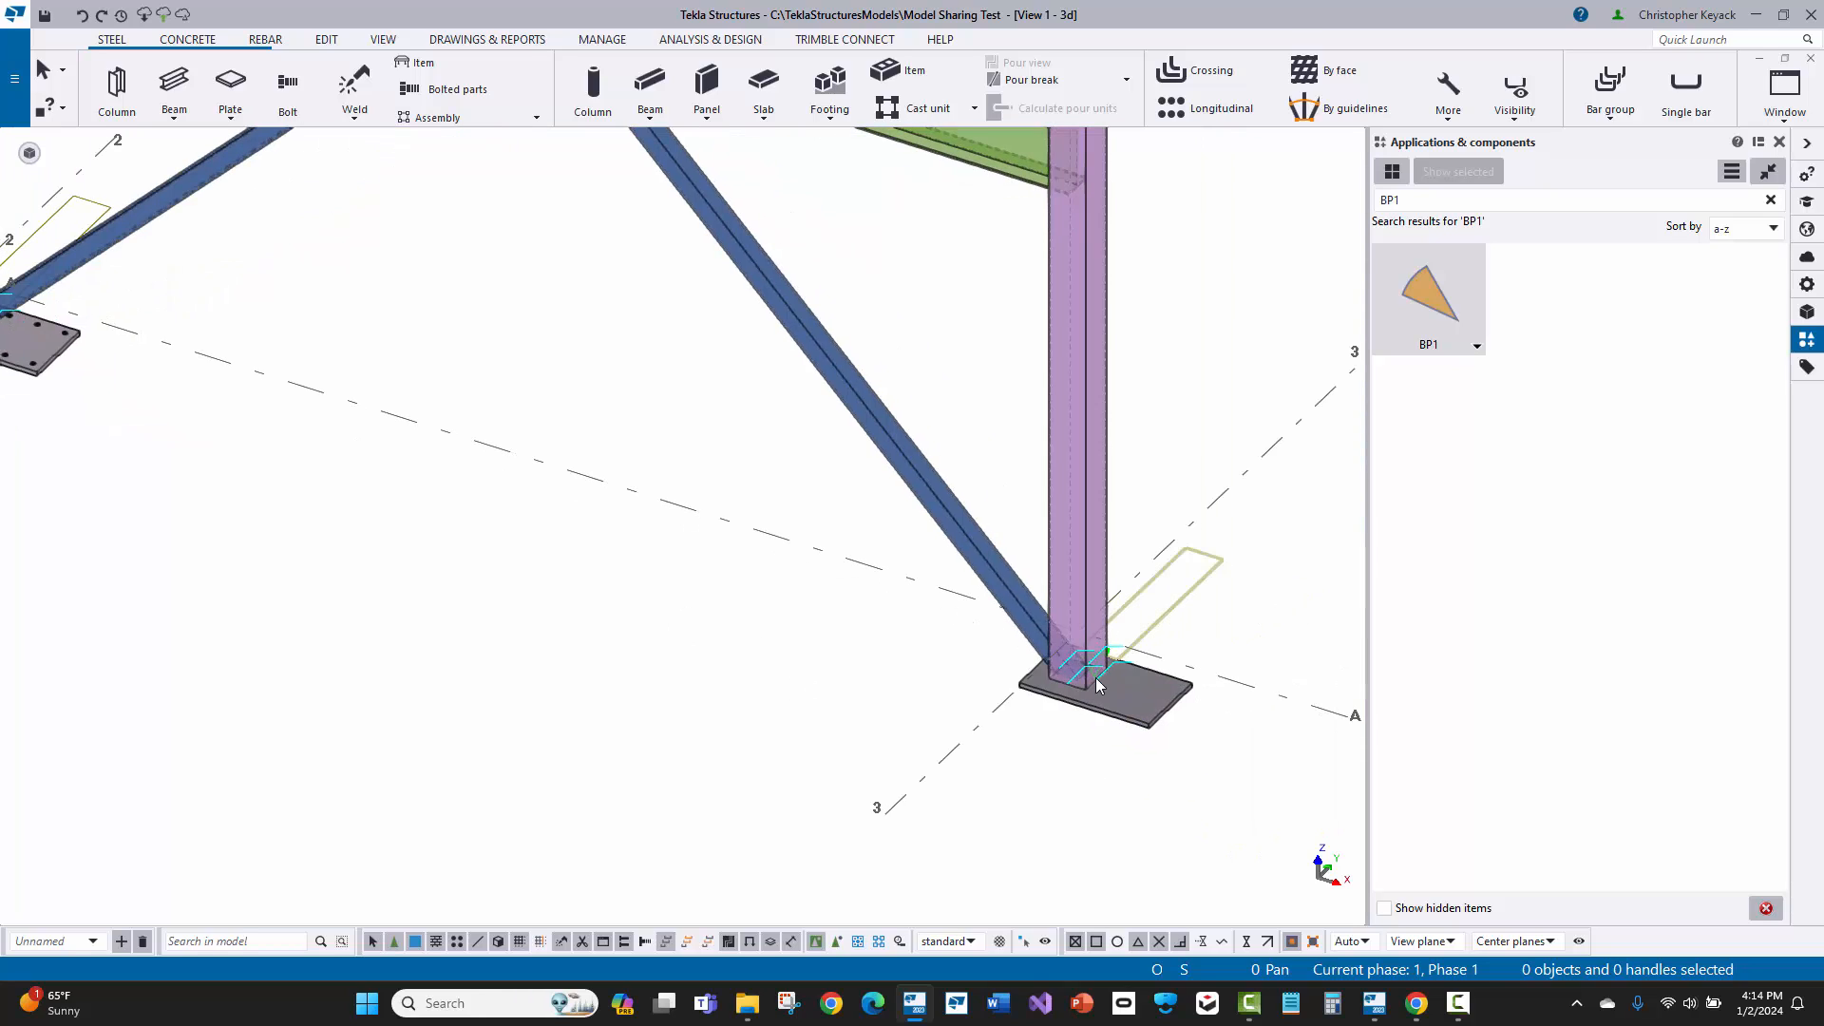
{"action": "scroll", "coordinate": [1170, 546], "scroll_direction": "up", "scroll_amount": 2}
{"action": "left_click", "coordinate": [1068, 529]}
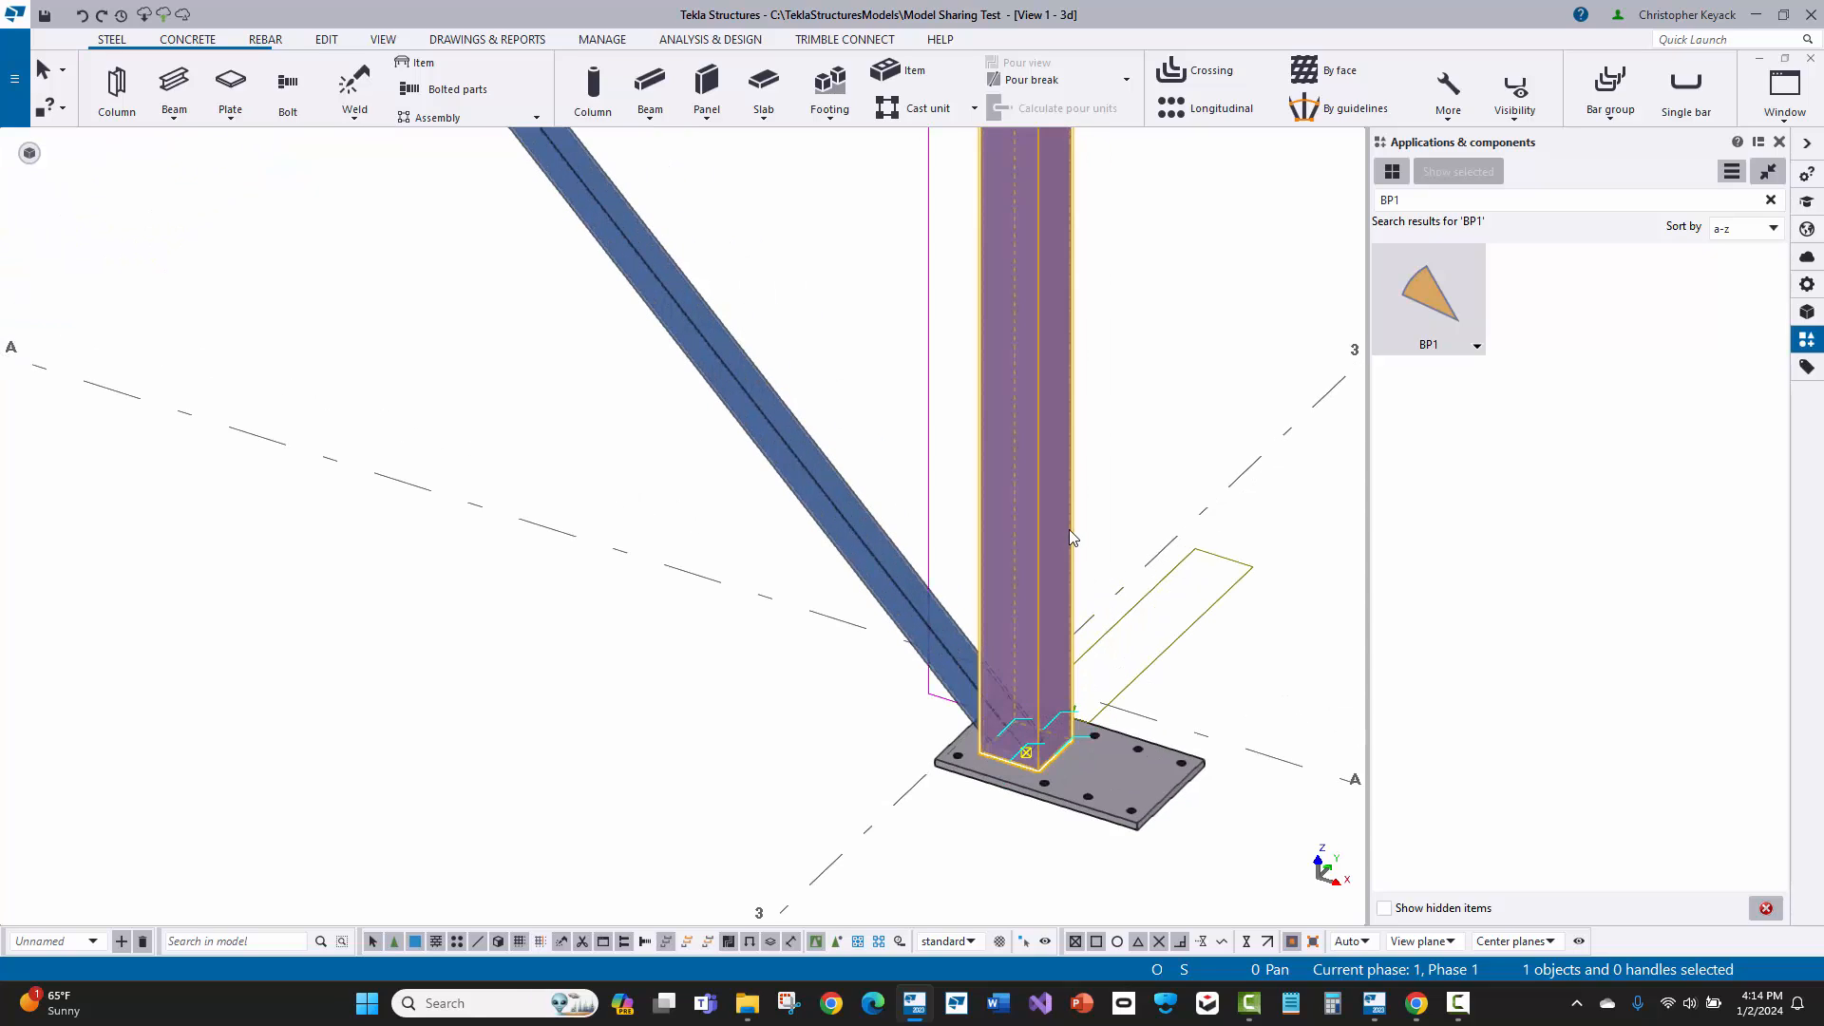
{"action": "double_click", "coordinate": [1069, 528]}
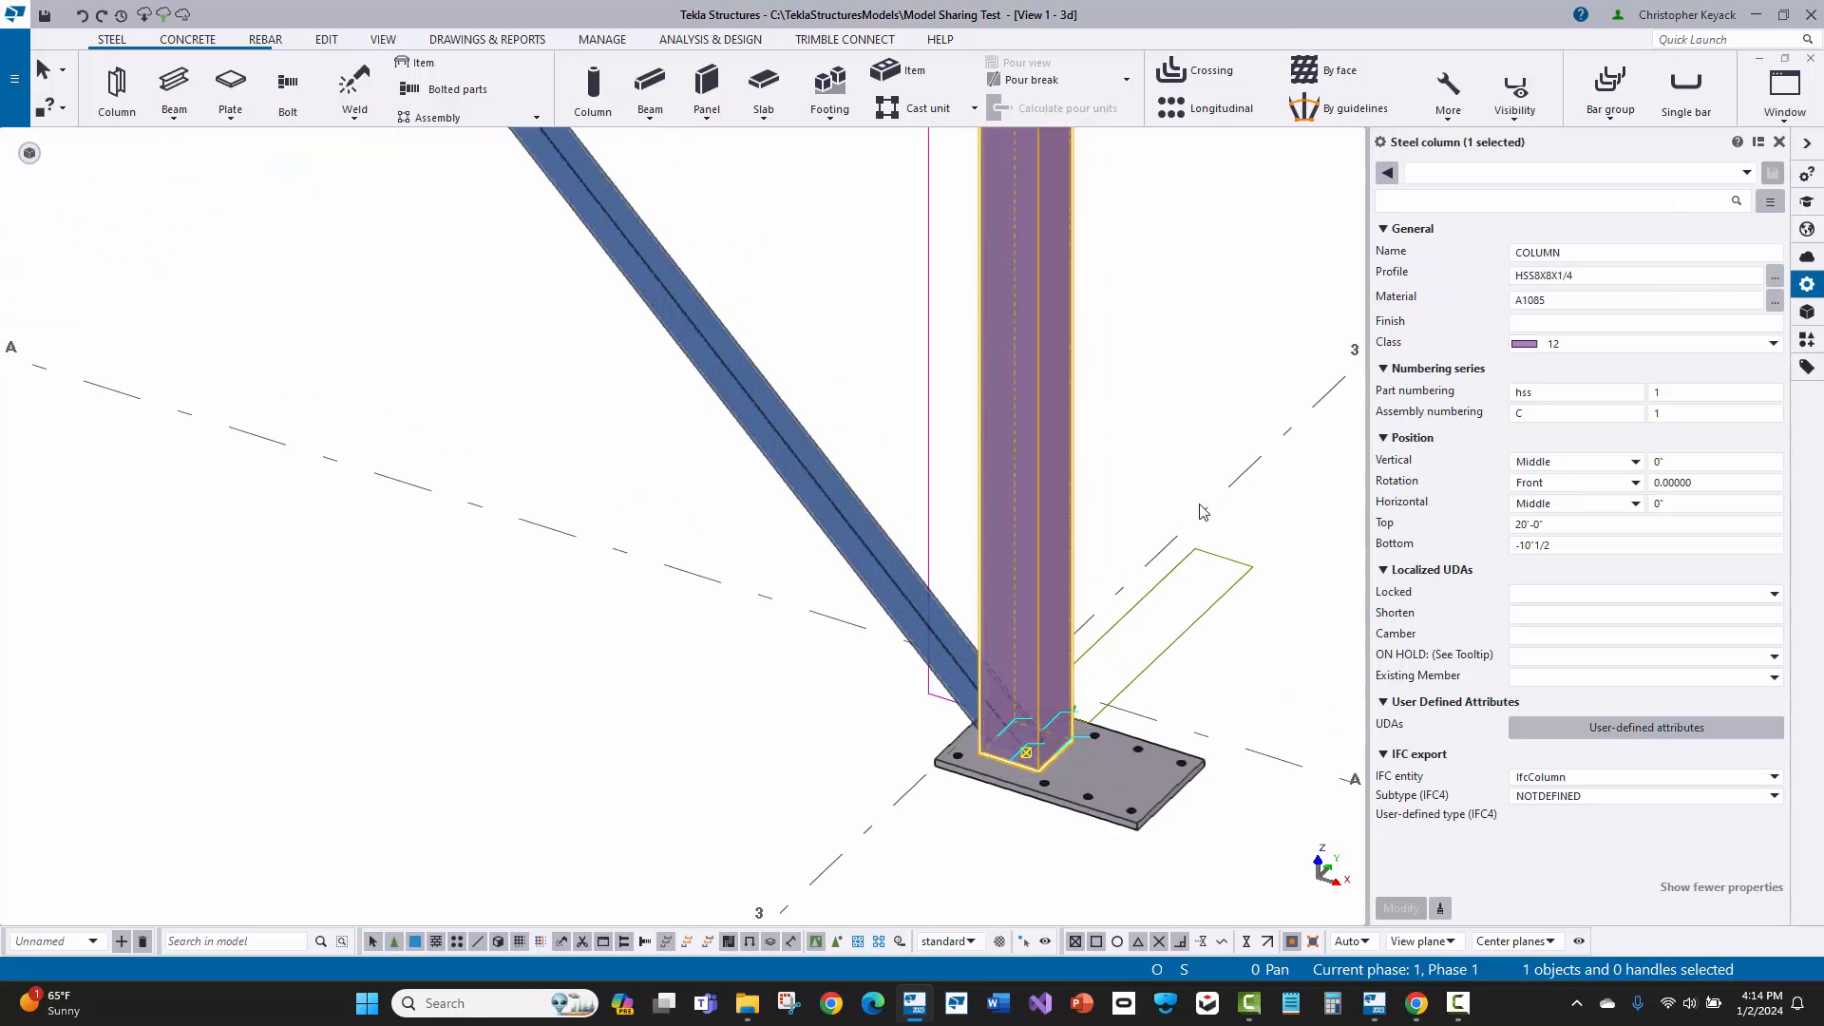
{"action": "left_click", "coordinate": [1568, 484]}
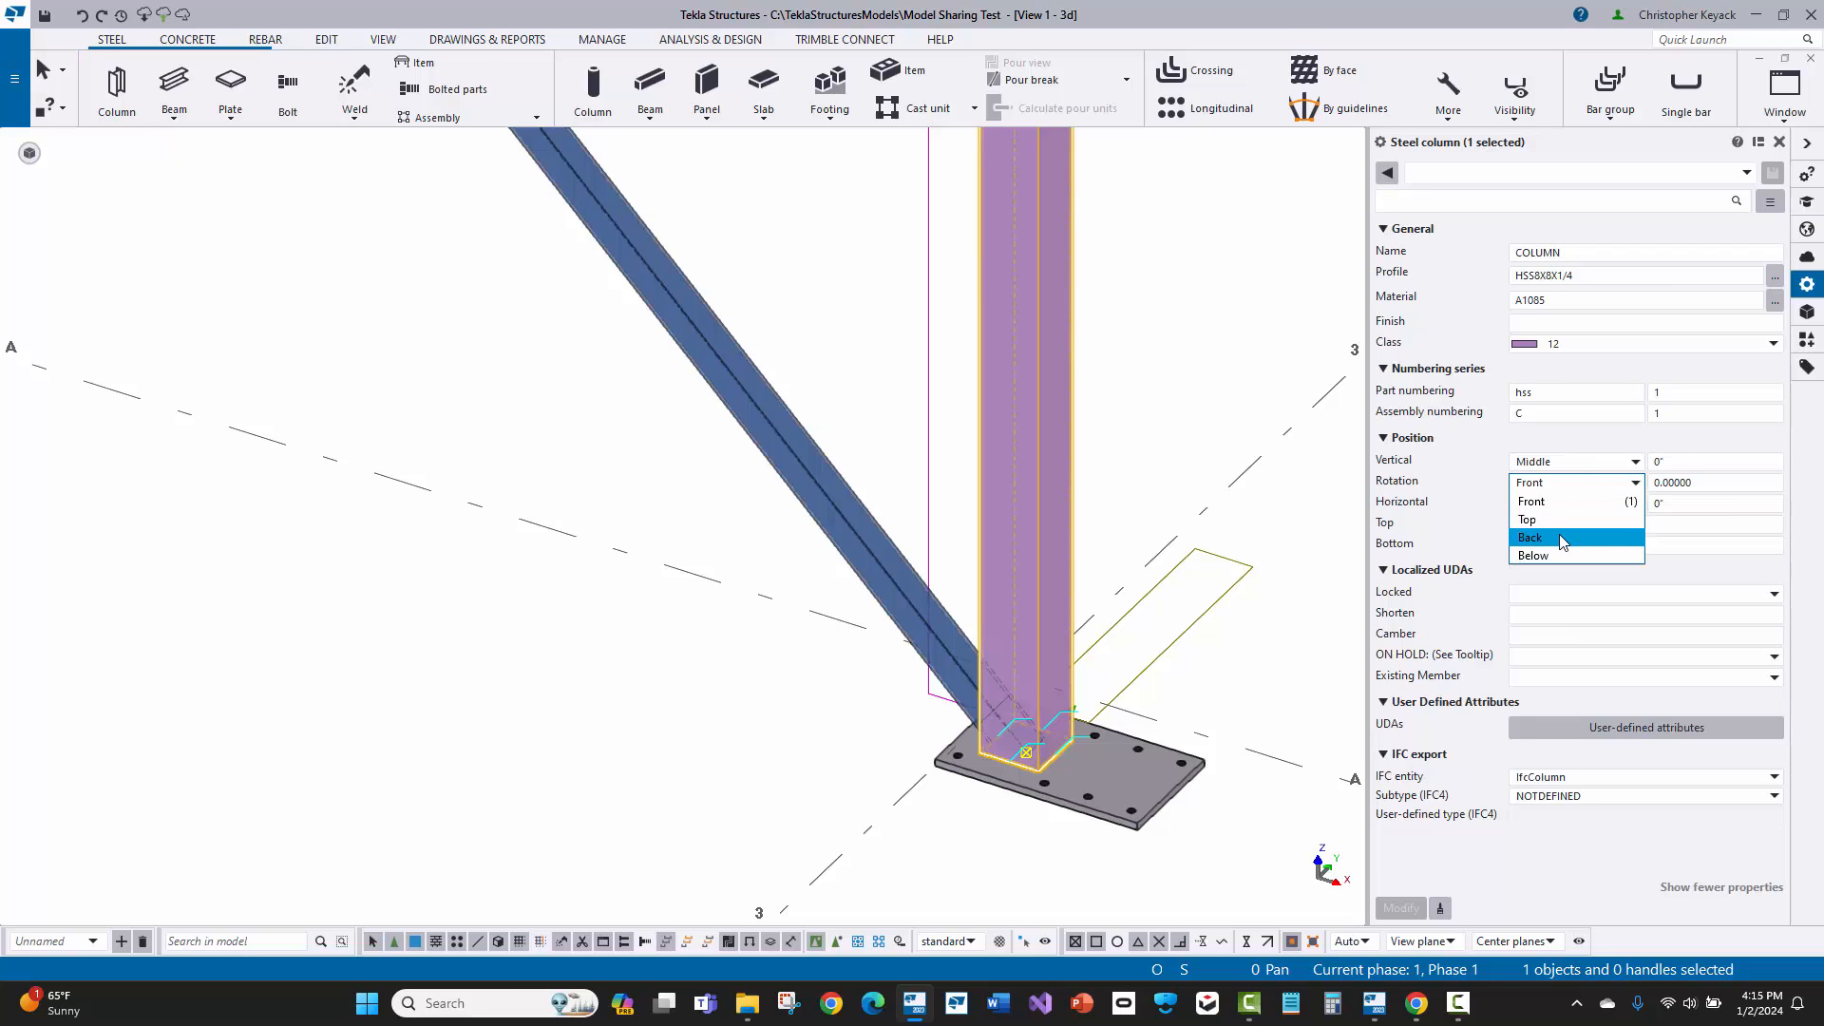
{"action": "left_click", "coordinate": [1530, 538]}
{"action": "left_click", "coordinate": [1401, 907]}
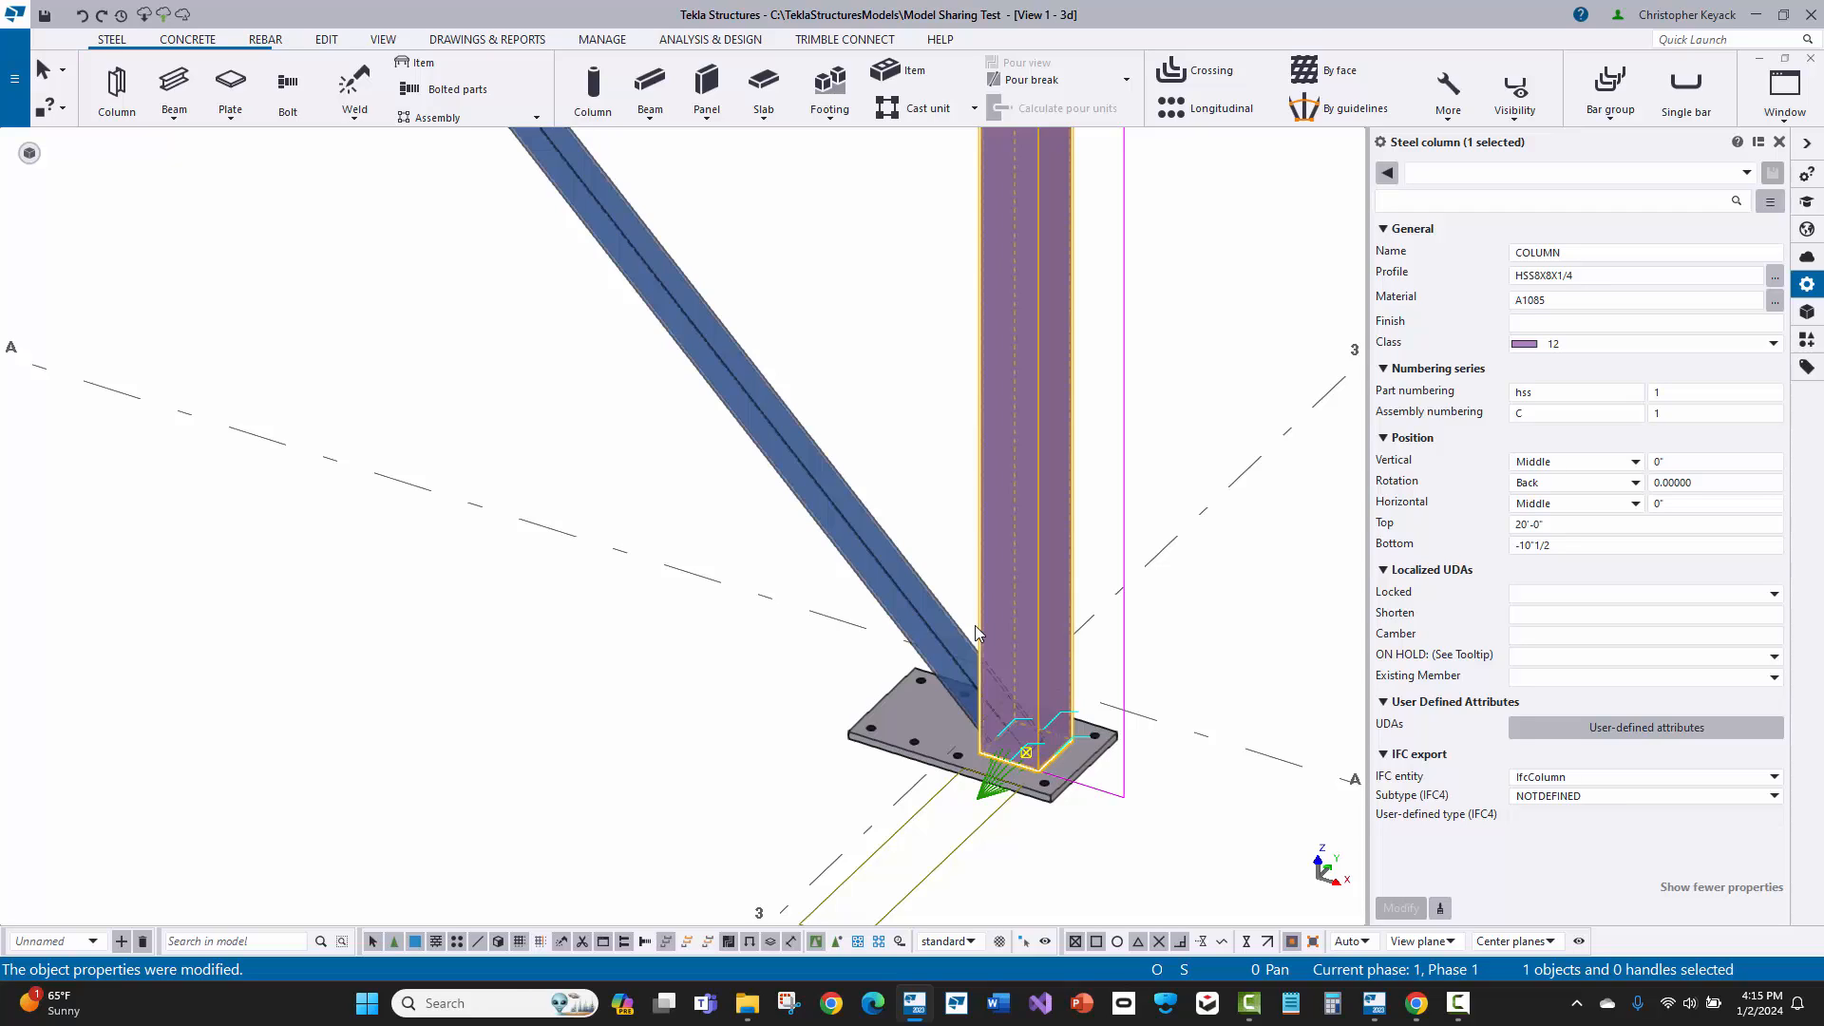
{"action": "left_click", "coordinate": [935, 489]}
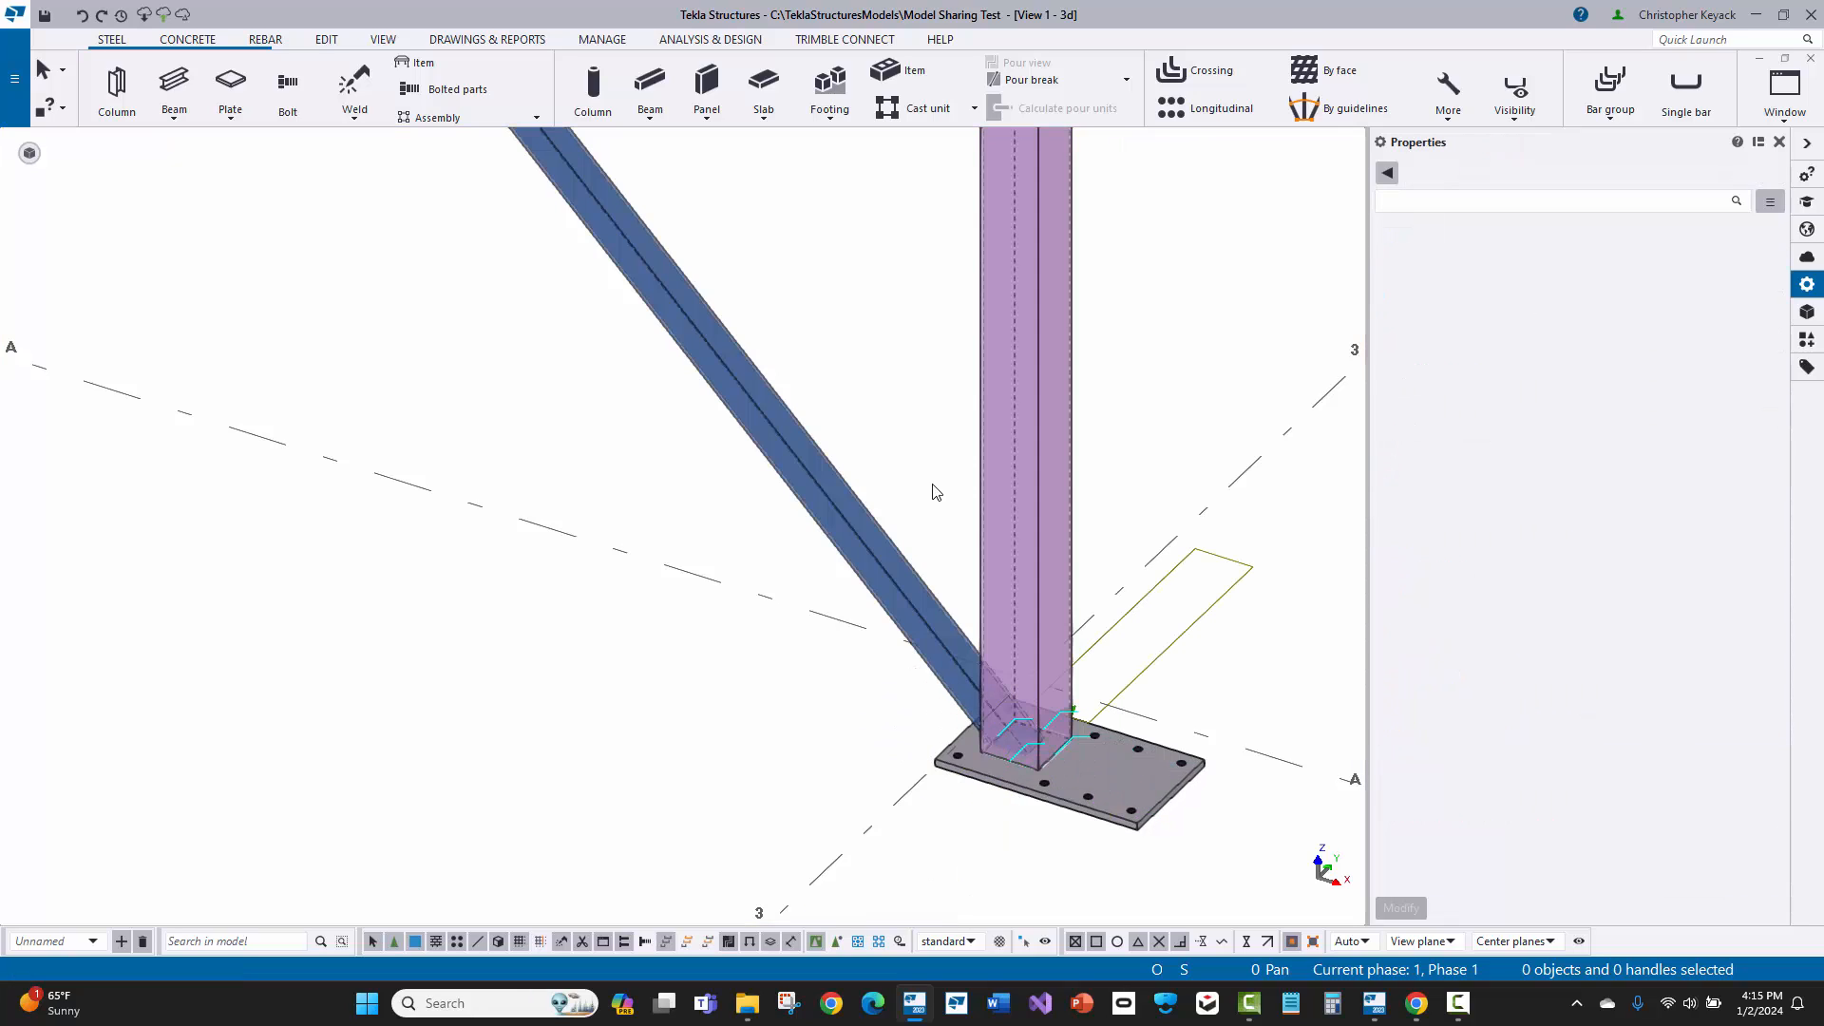
Step: Set the up direction of the A-3 column's BP1 component to -y, modify it, and close its properties
{"action": "left_click", "coordinate": [1093, 785]}
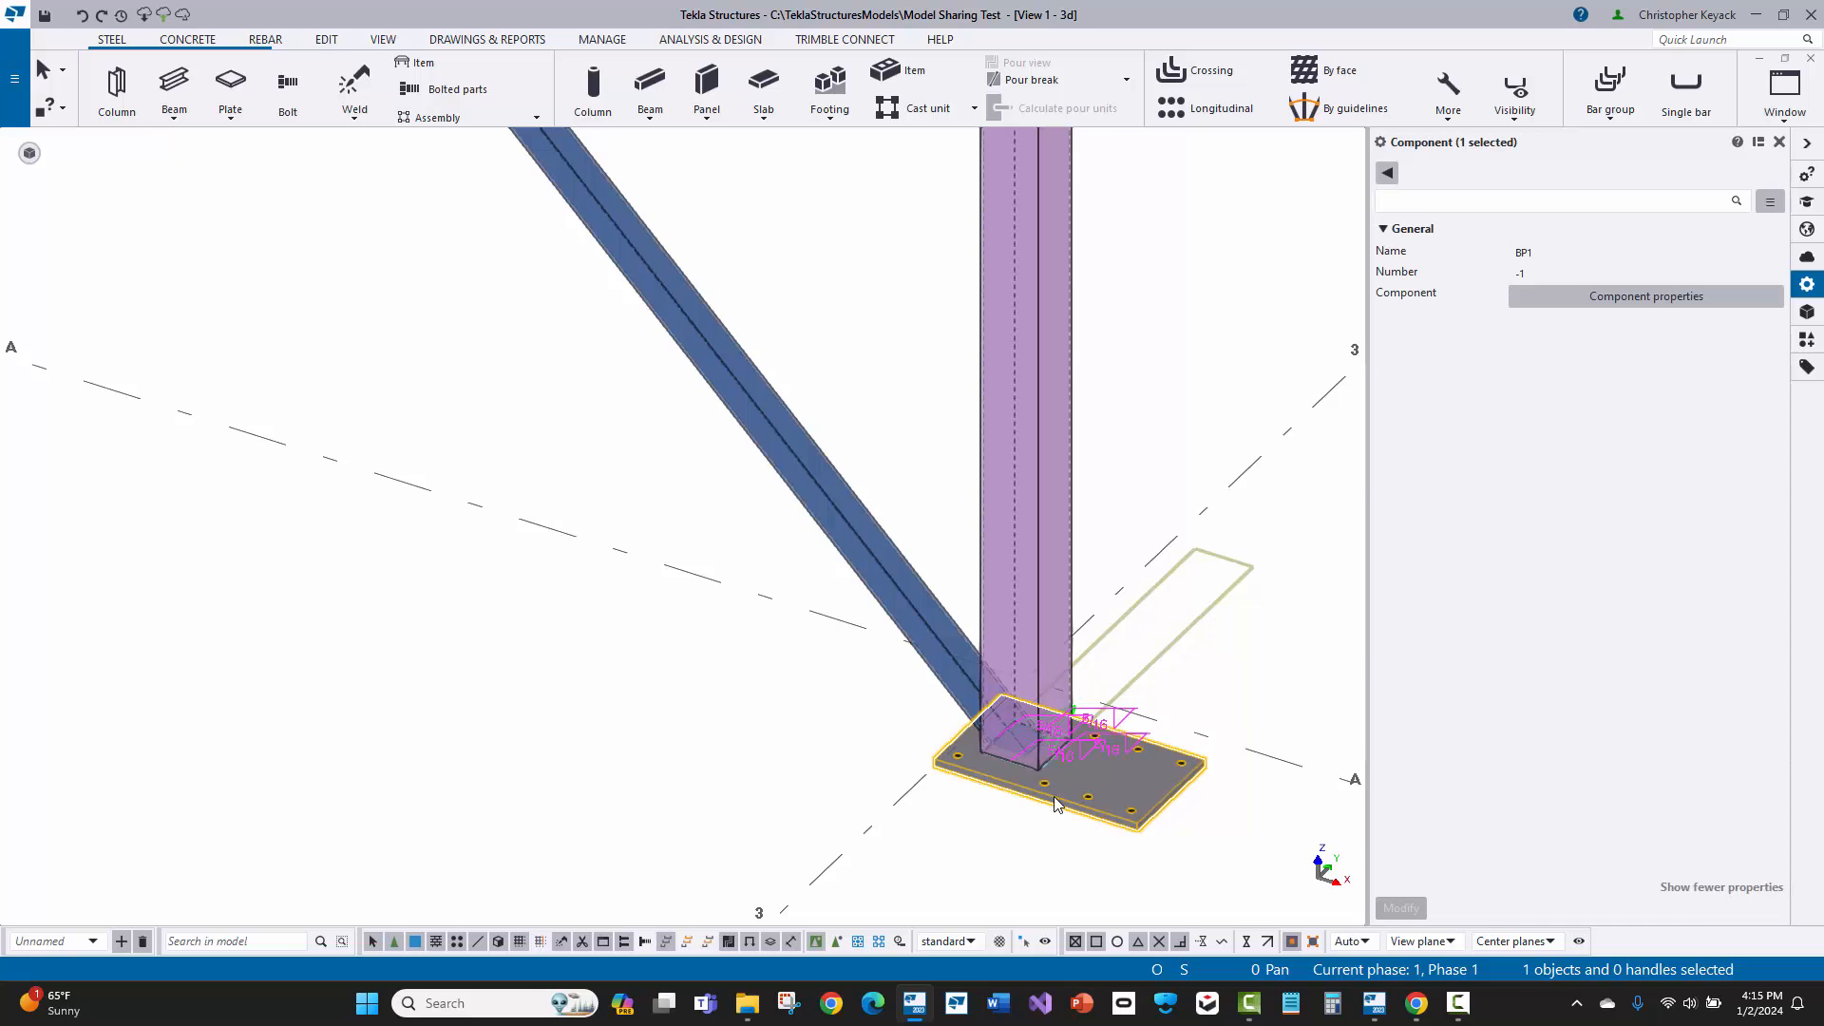
{"action": "scroll", "coordinate": [1093, 784], "scroll_direction": "up", "scroll_amount": 2}
{"action": "double_click", "coordinate": [1049, 801]}
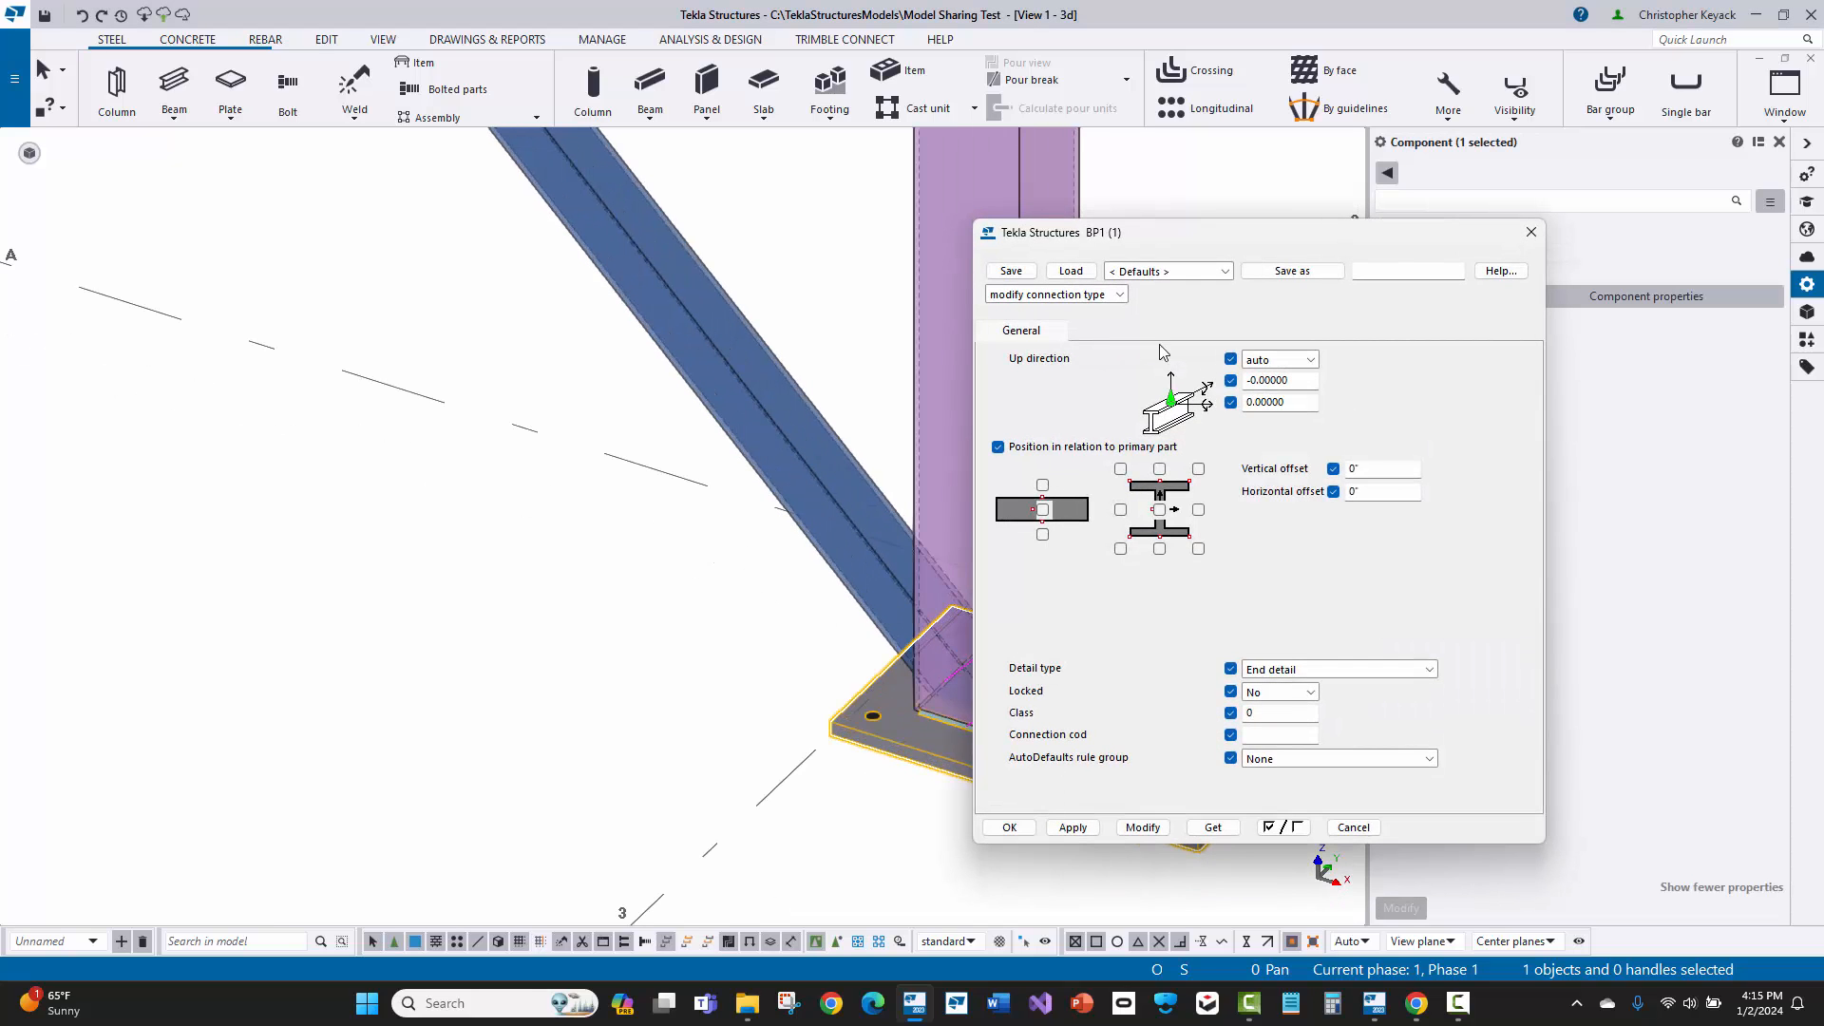
{"action": "middle_click_drag", "start_coordinate": [618, 529], "coordinate": [353, 486]}
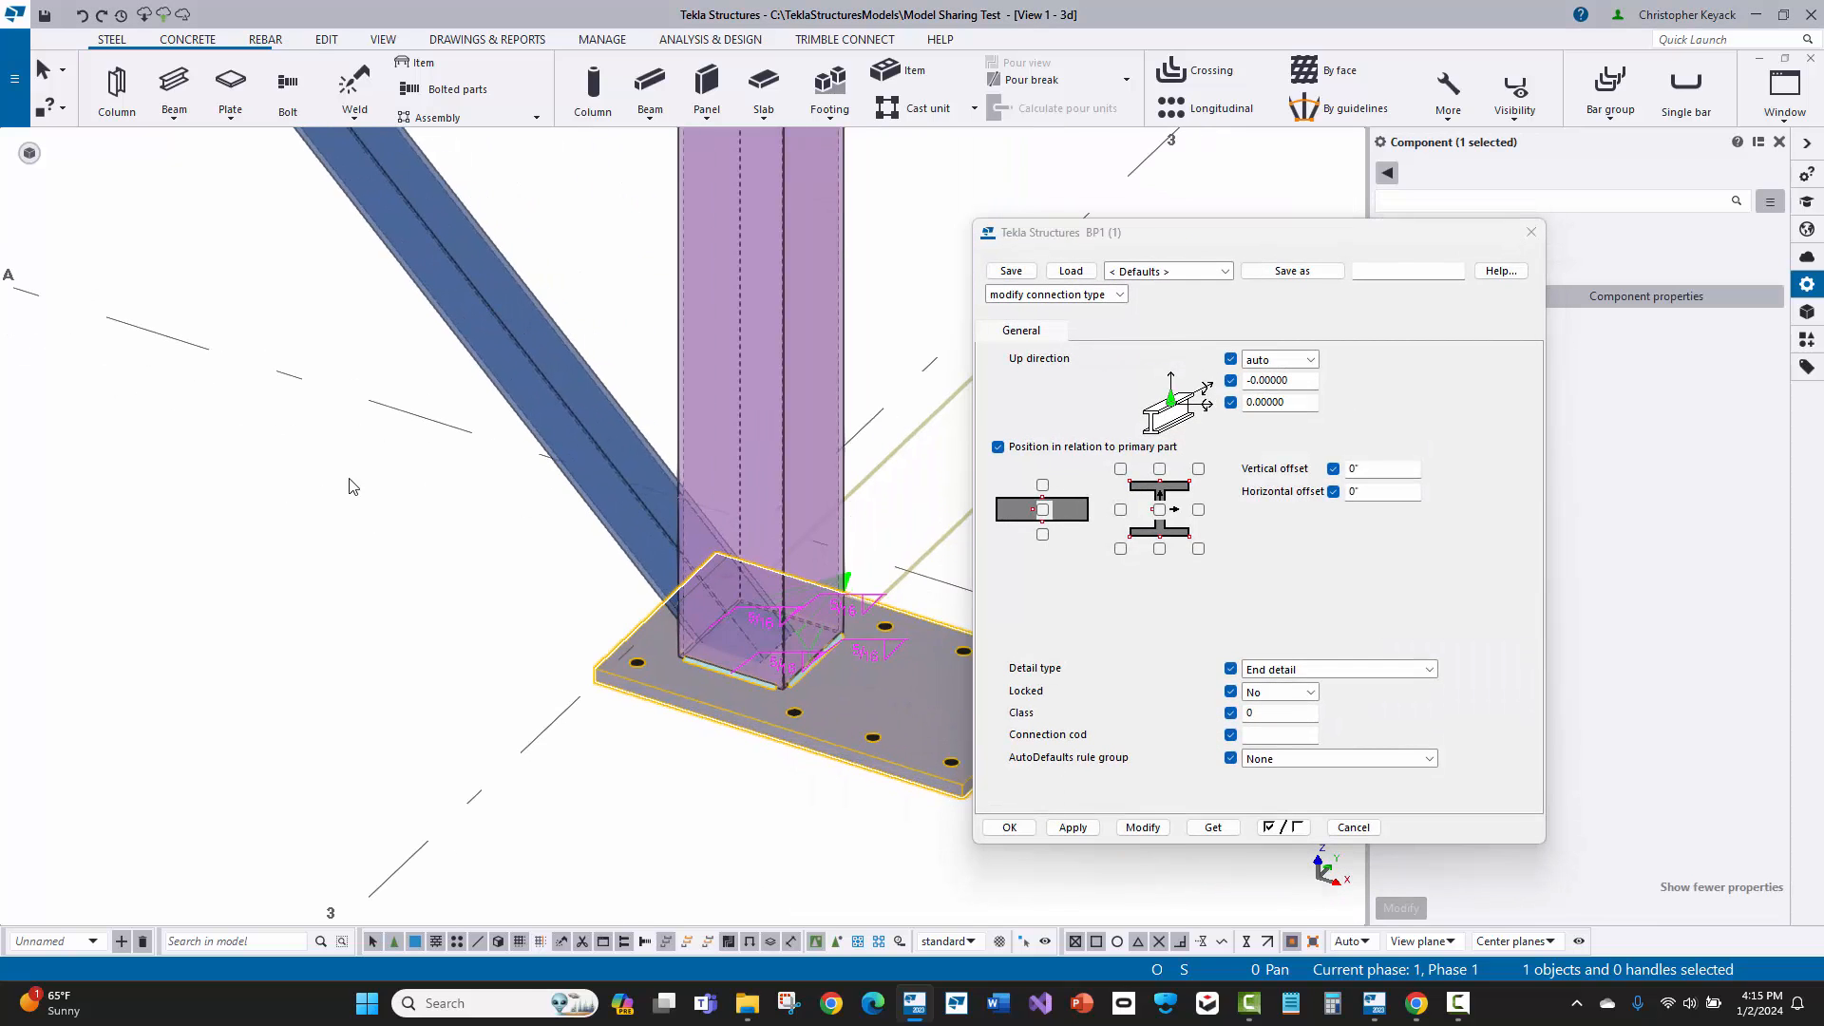
{"action": "left_click", "coordinate": [1273, 361]}
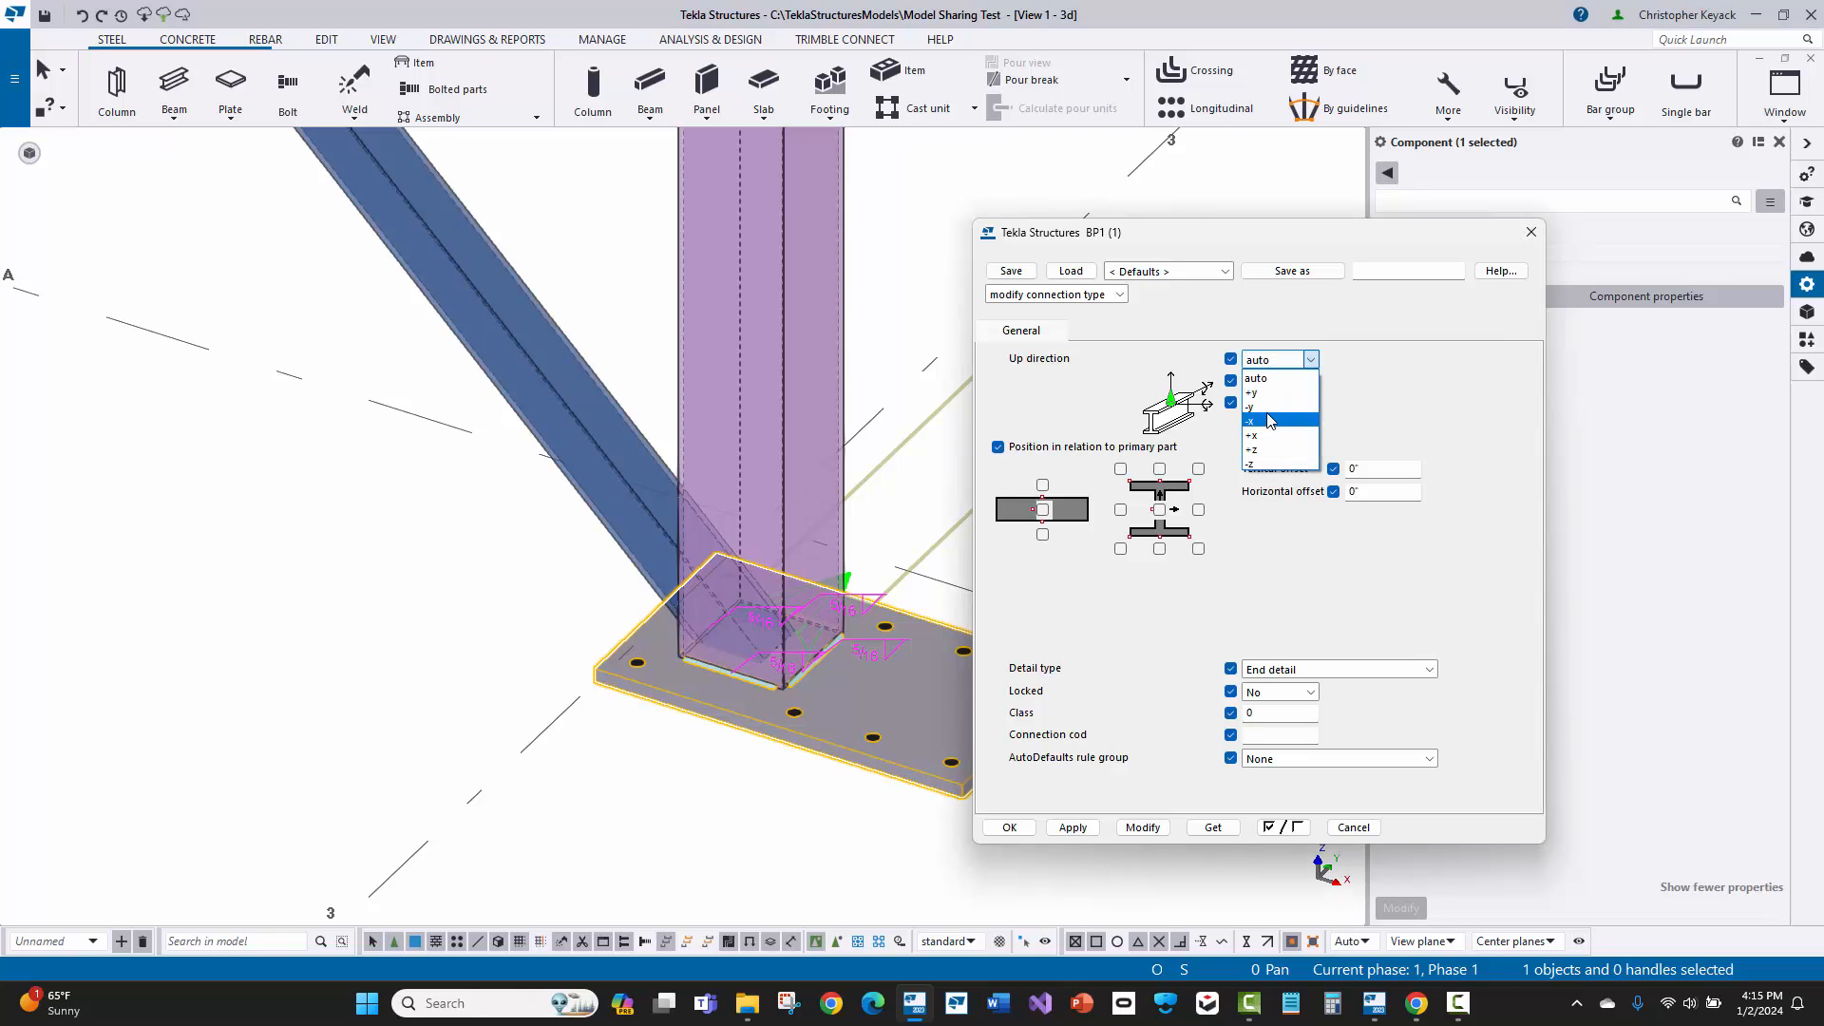
{"action": "left_click", "coordinate": [1269, 407]}
{"action": "left_click", "coordinate": [1143, 826]}
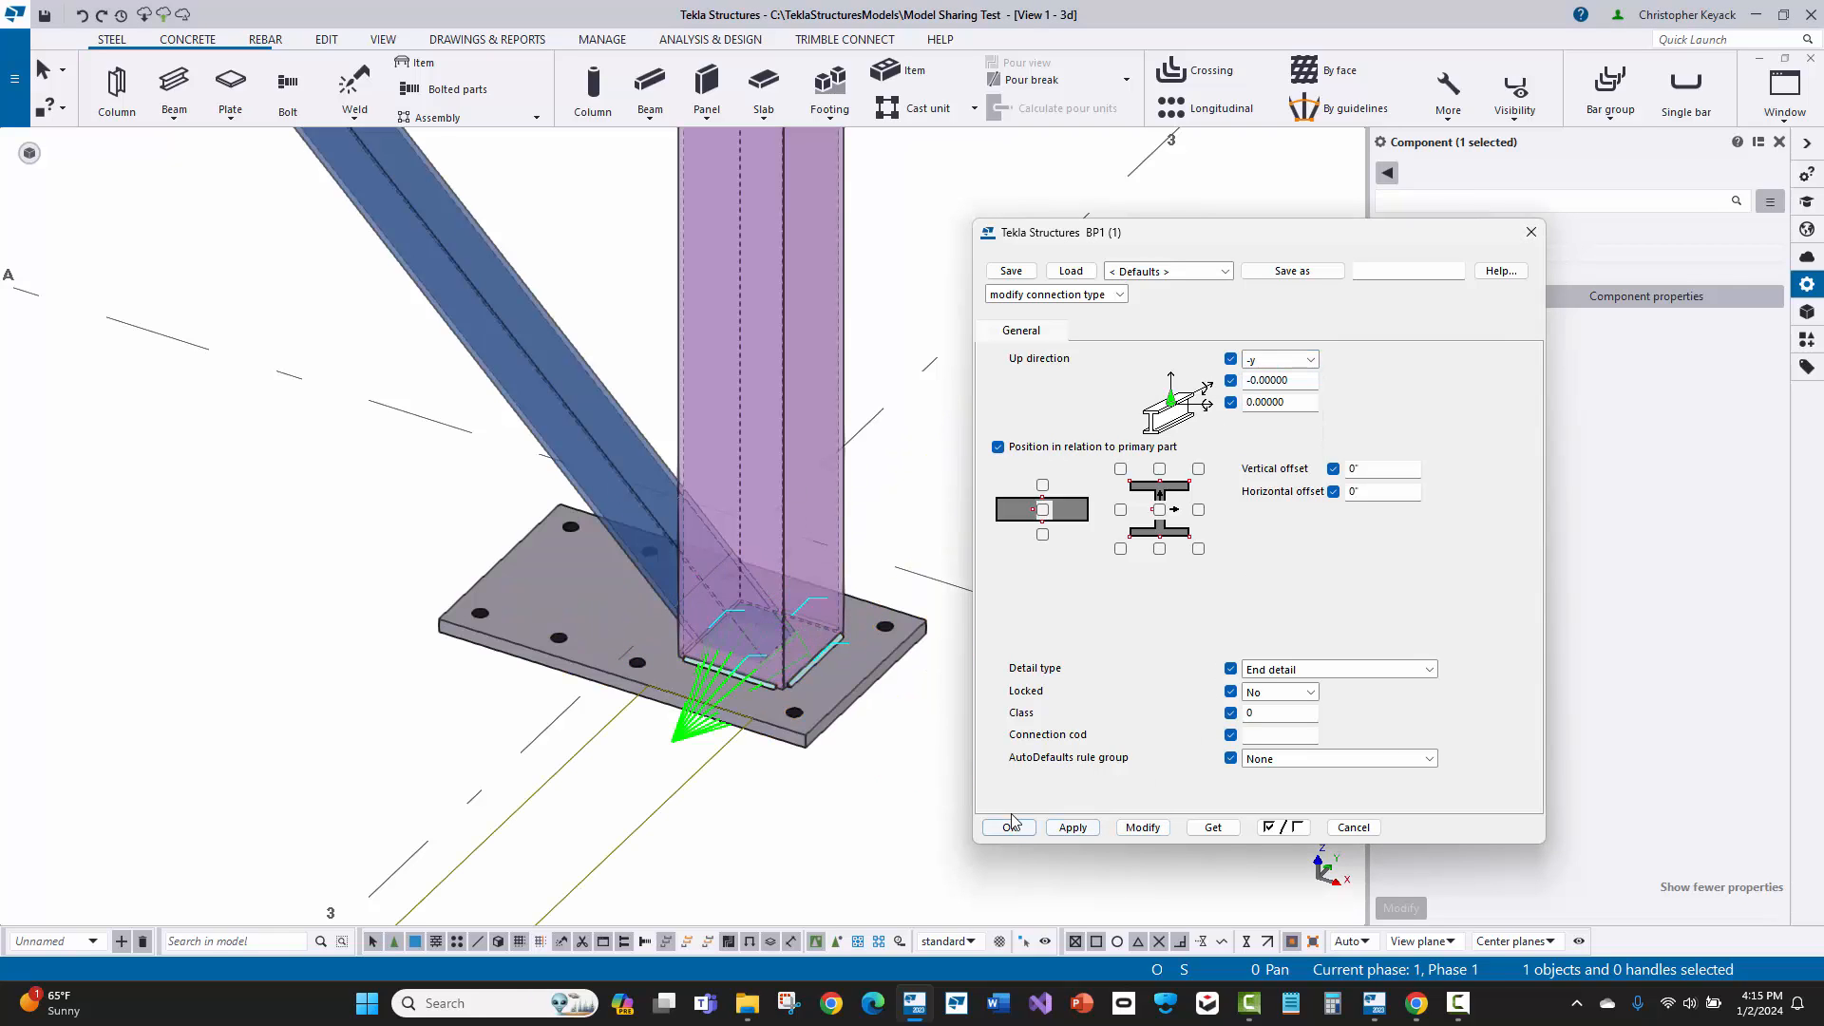
{"action": "left_click", "coordinate": [900, 524]}
Step: Open the BP1 component, used at the A-2 column, for editing in the custom component editor
{"action": "scroll", "coordinate": [771, 539], "scroll_direction": "down", "scroll_amount": 4}
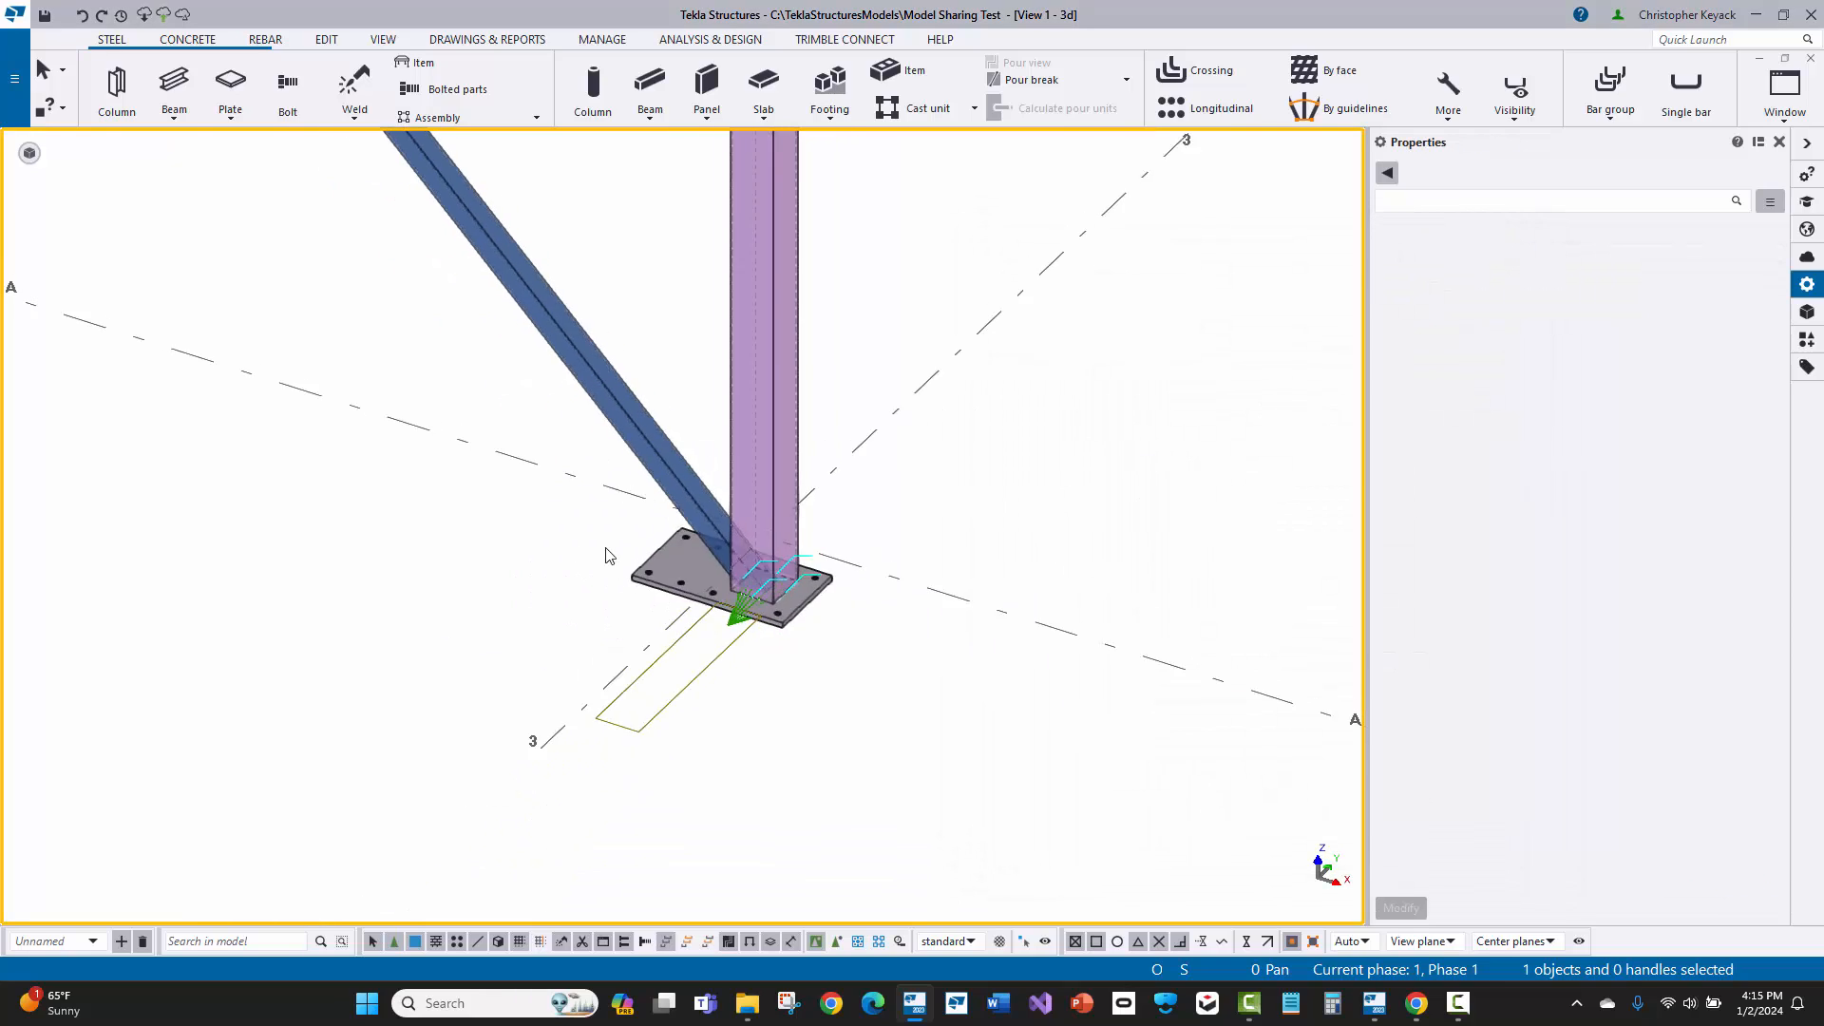
{"action": "middle_click_drag", "start_coordinate": [190, 470], "coordinate": [570, 652]}
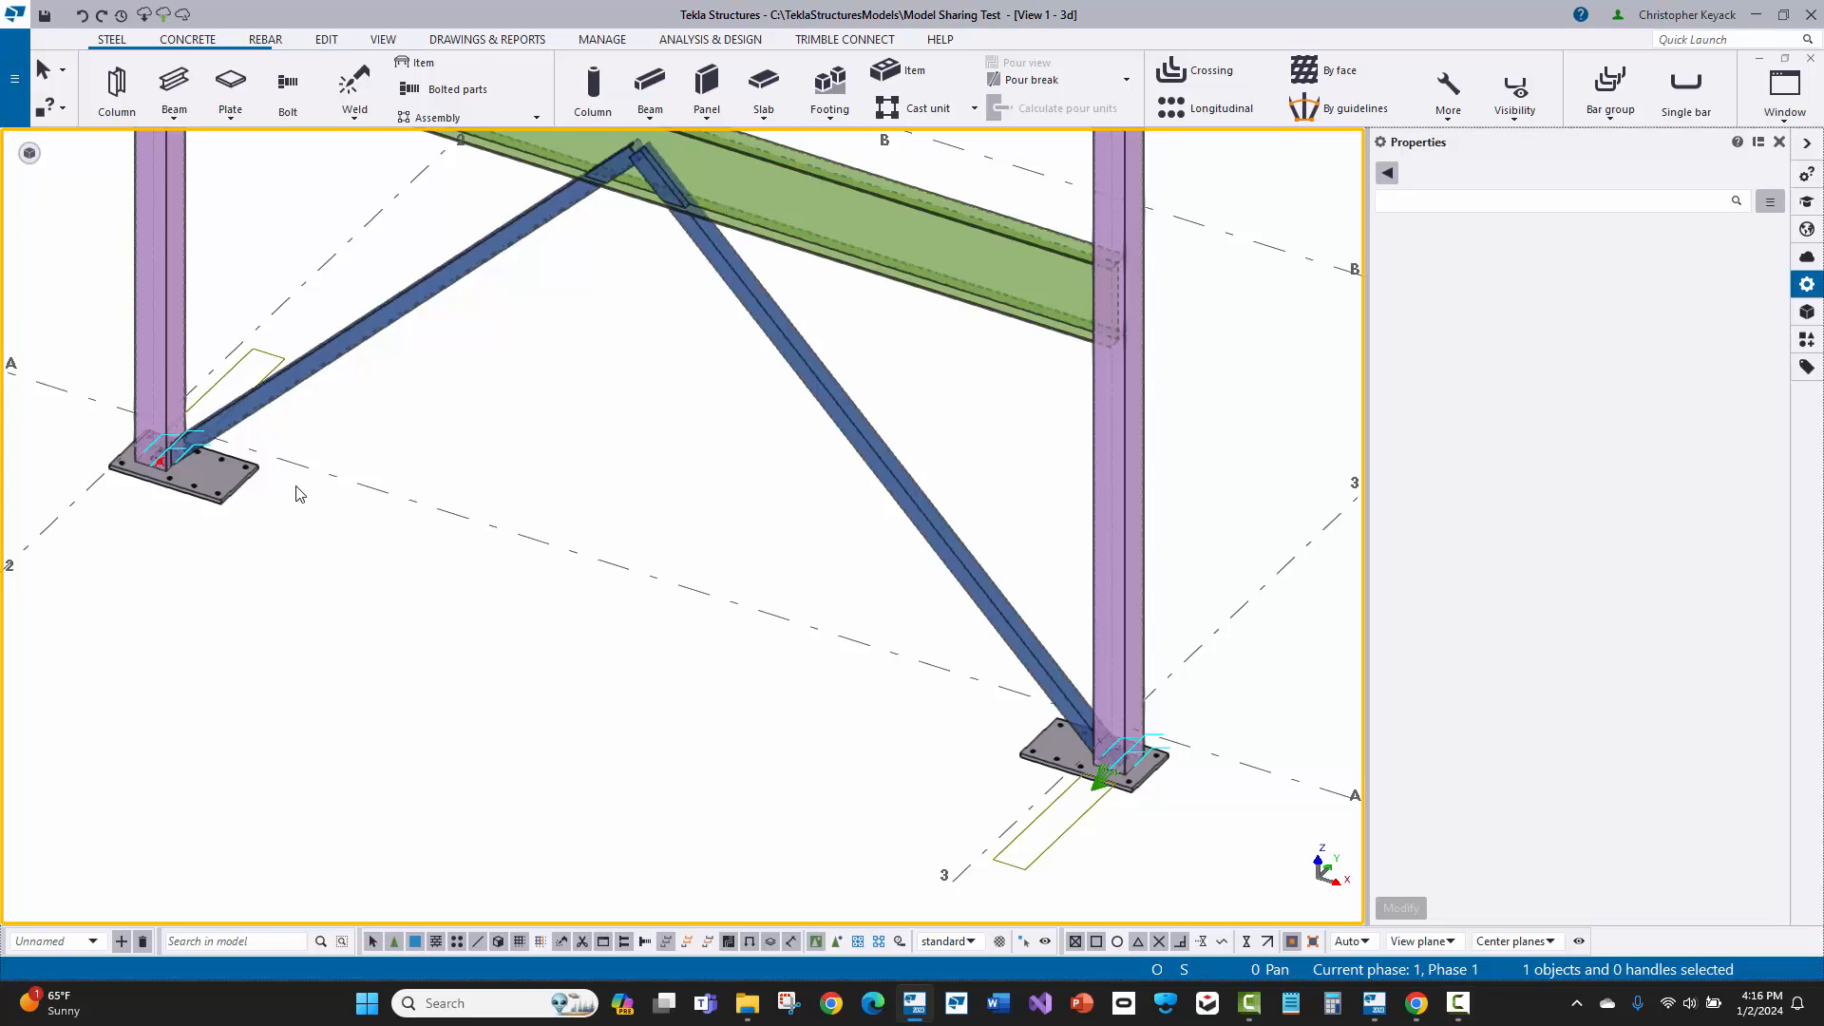
{"action": "scroll", "coordinate": [180, 503], "scroll_direction": "up", "scroll_amount": 5}
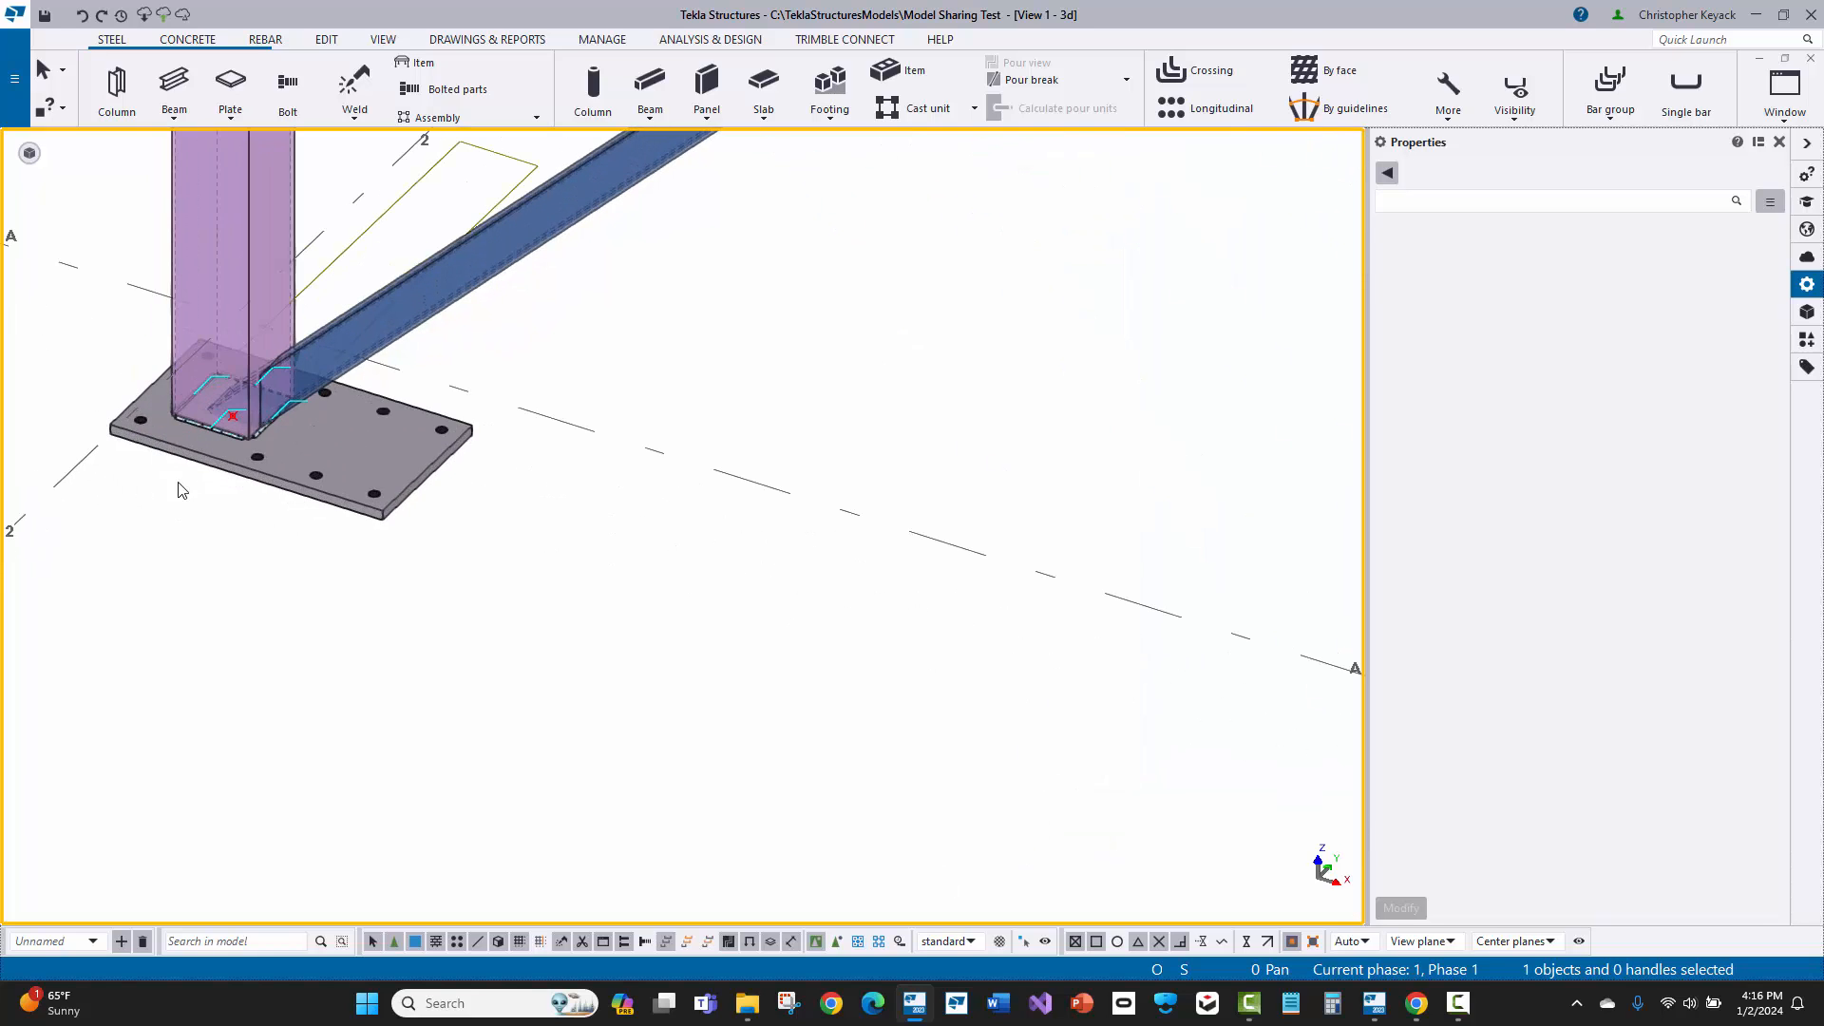
{"action": "left_click", "coordinate": [242, 608]}
{"action": "right_click", "coordinate": [293, 625]}
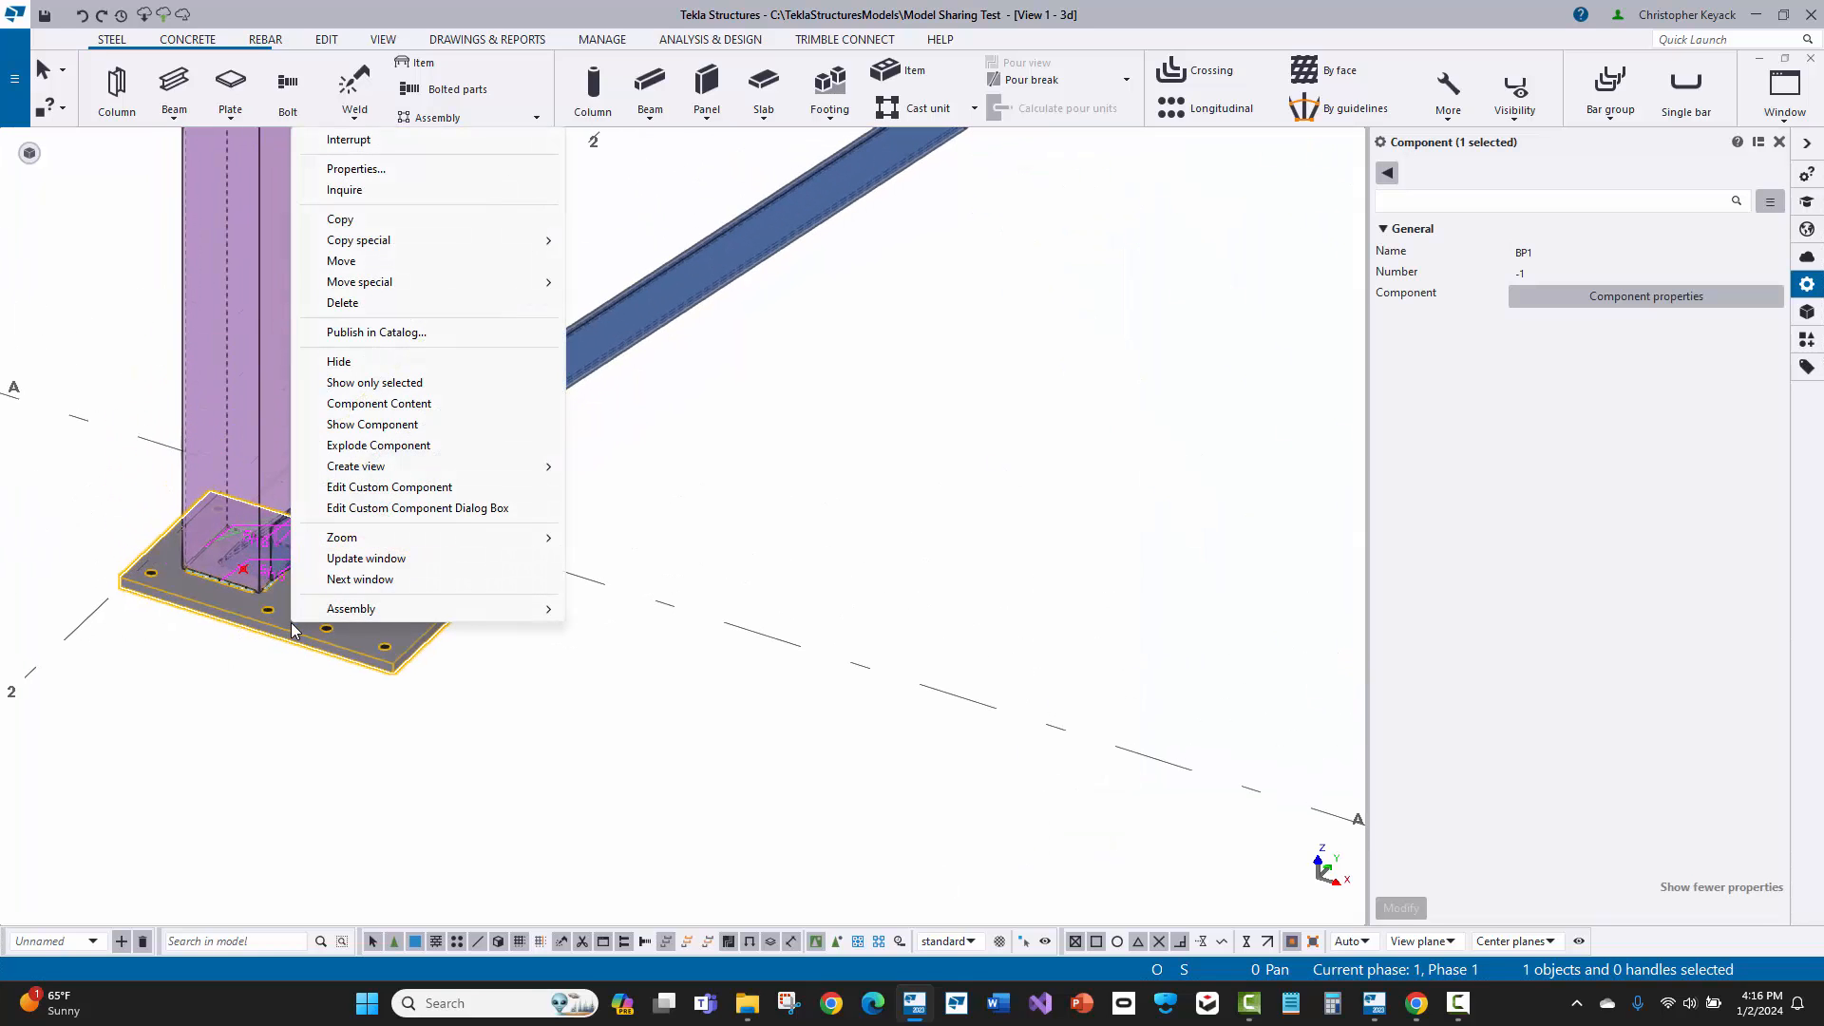
{"action": "left_click", "coordinate": [385, 488]}
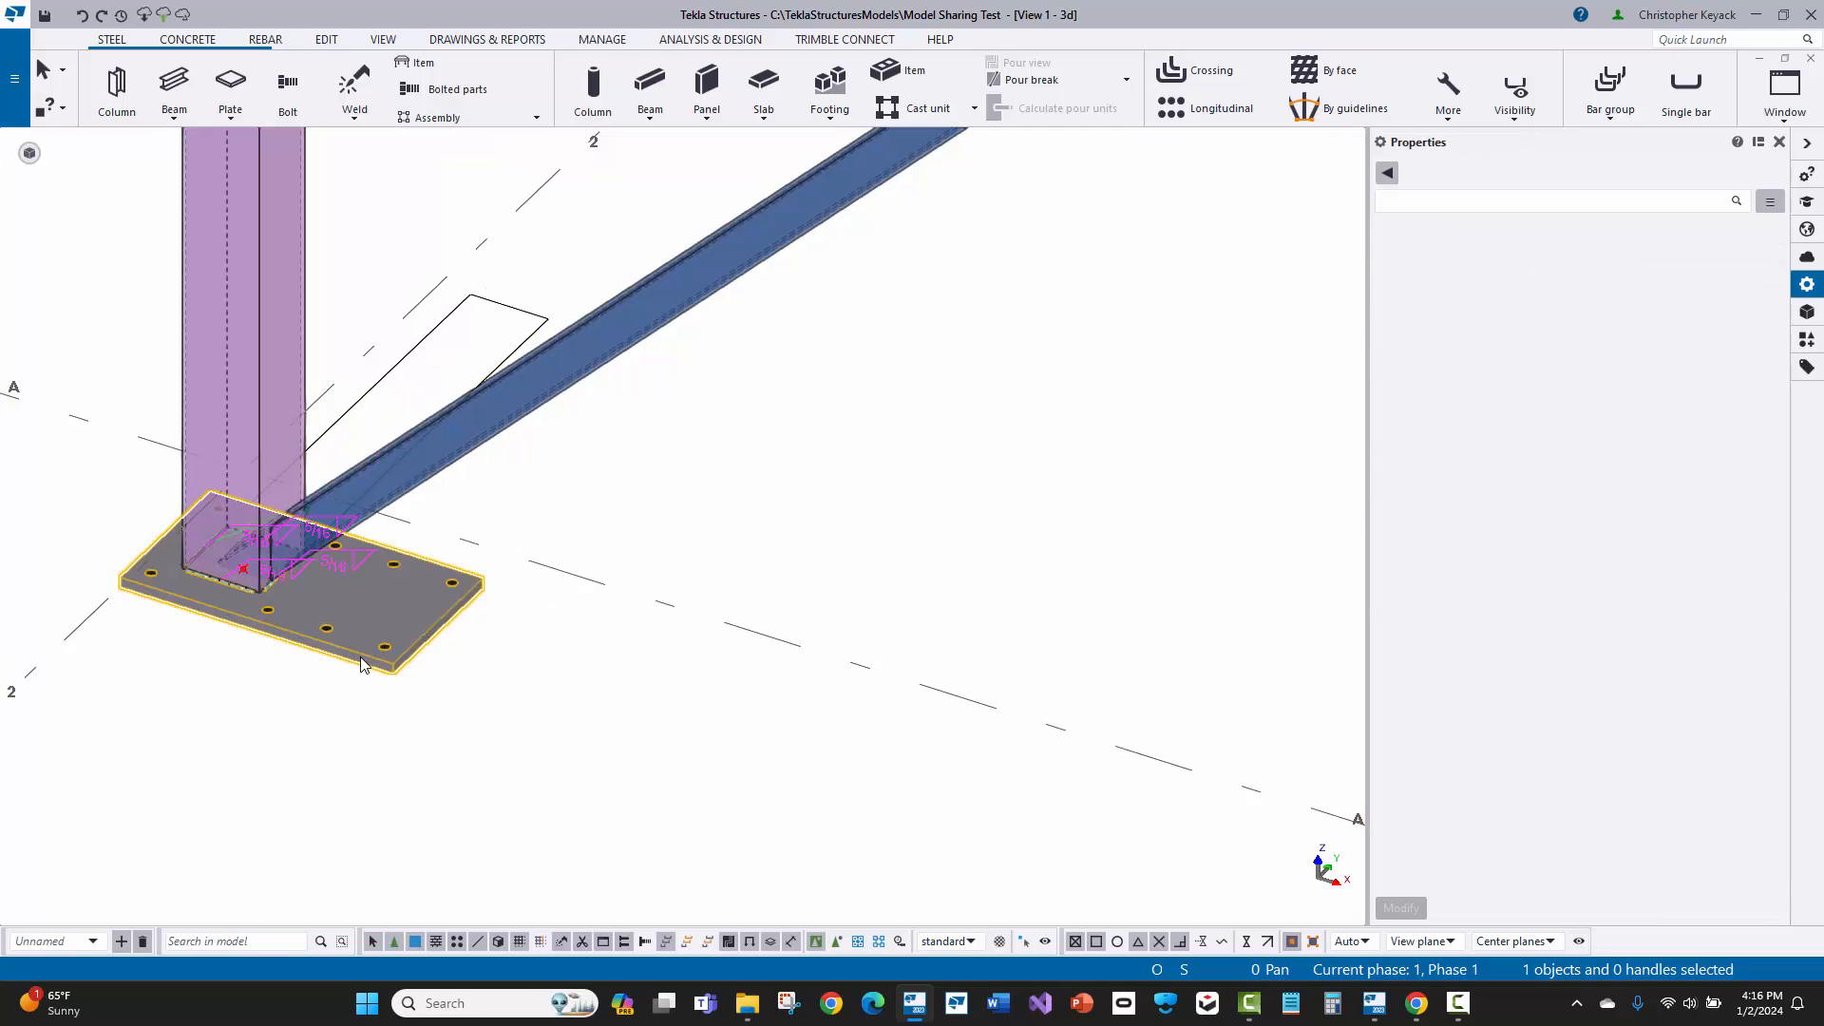
{"action": "left_click", "coordinate": [1807, 339]}
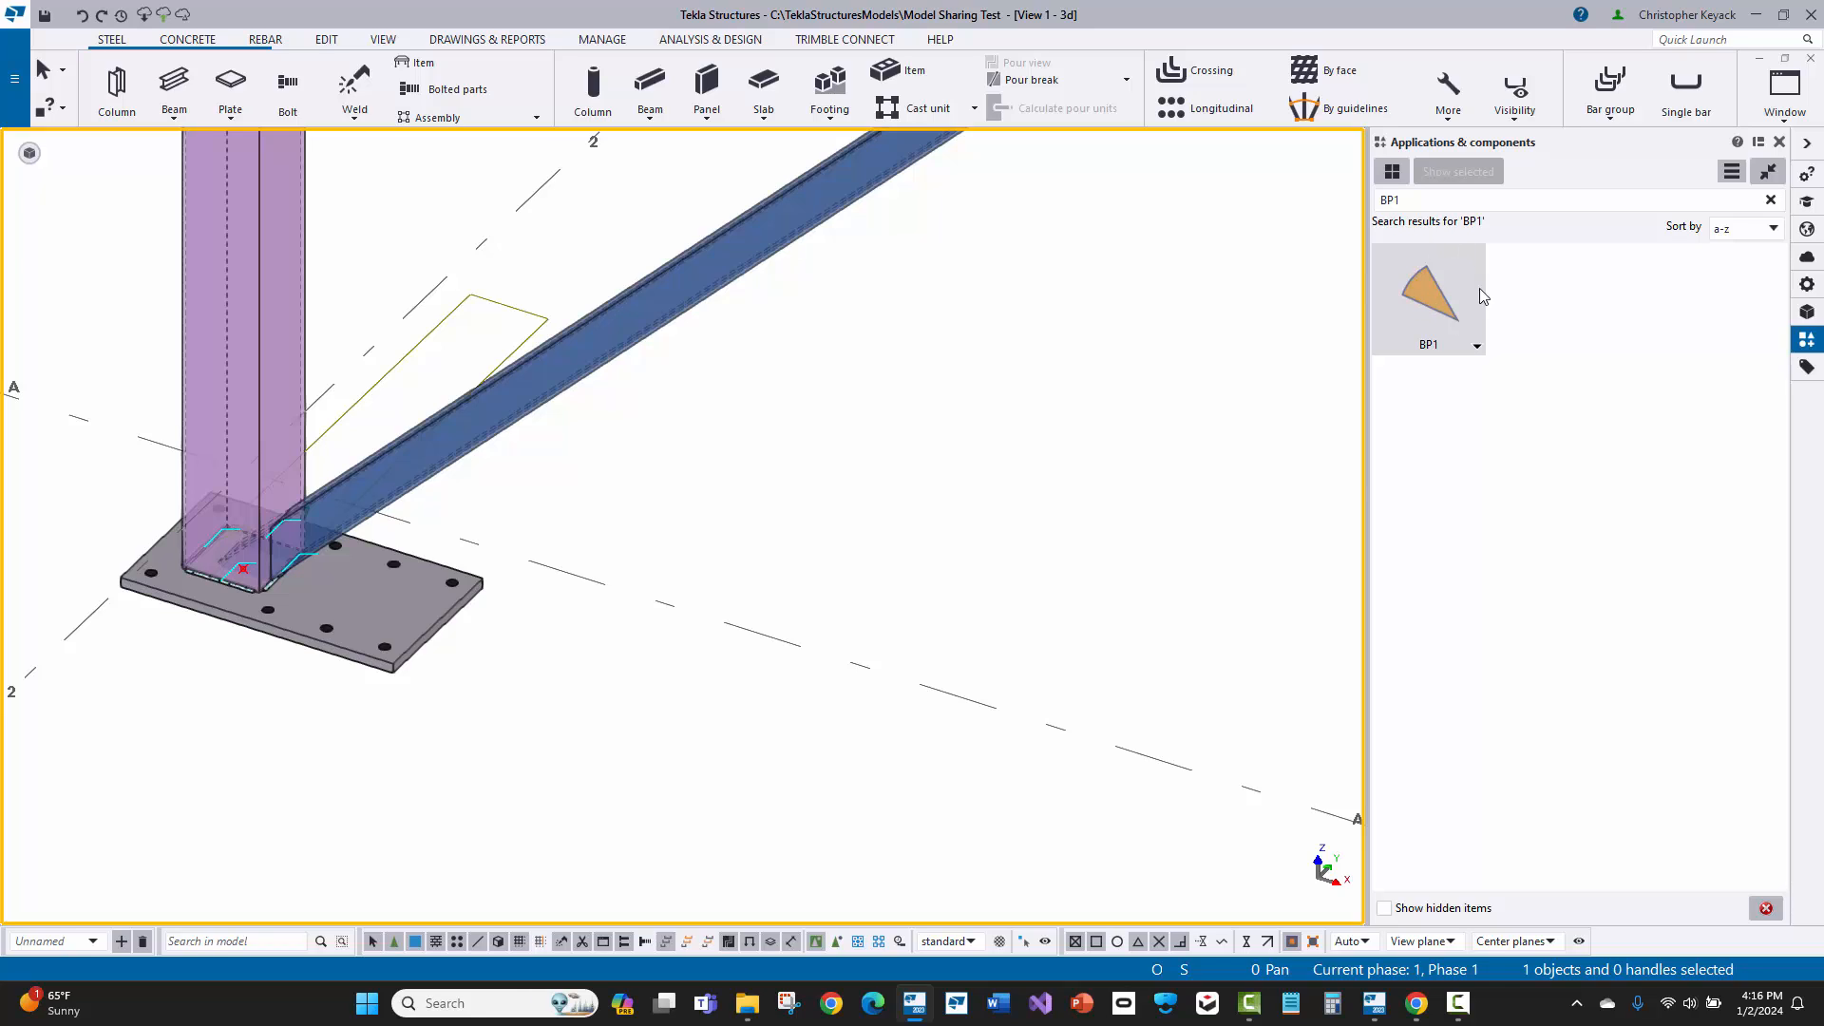
{"action": "right_click", "coordinate": [1424, 299]}
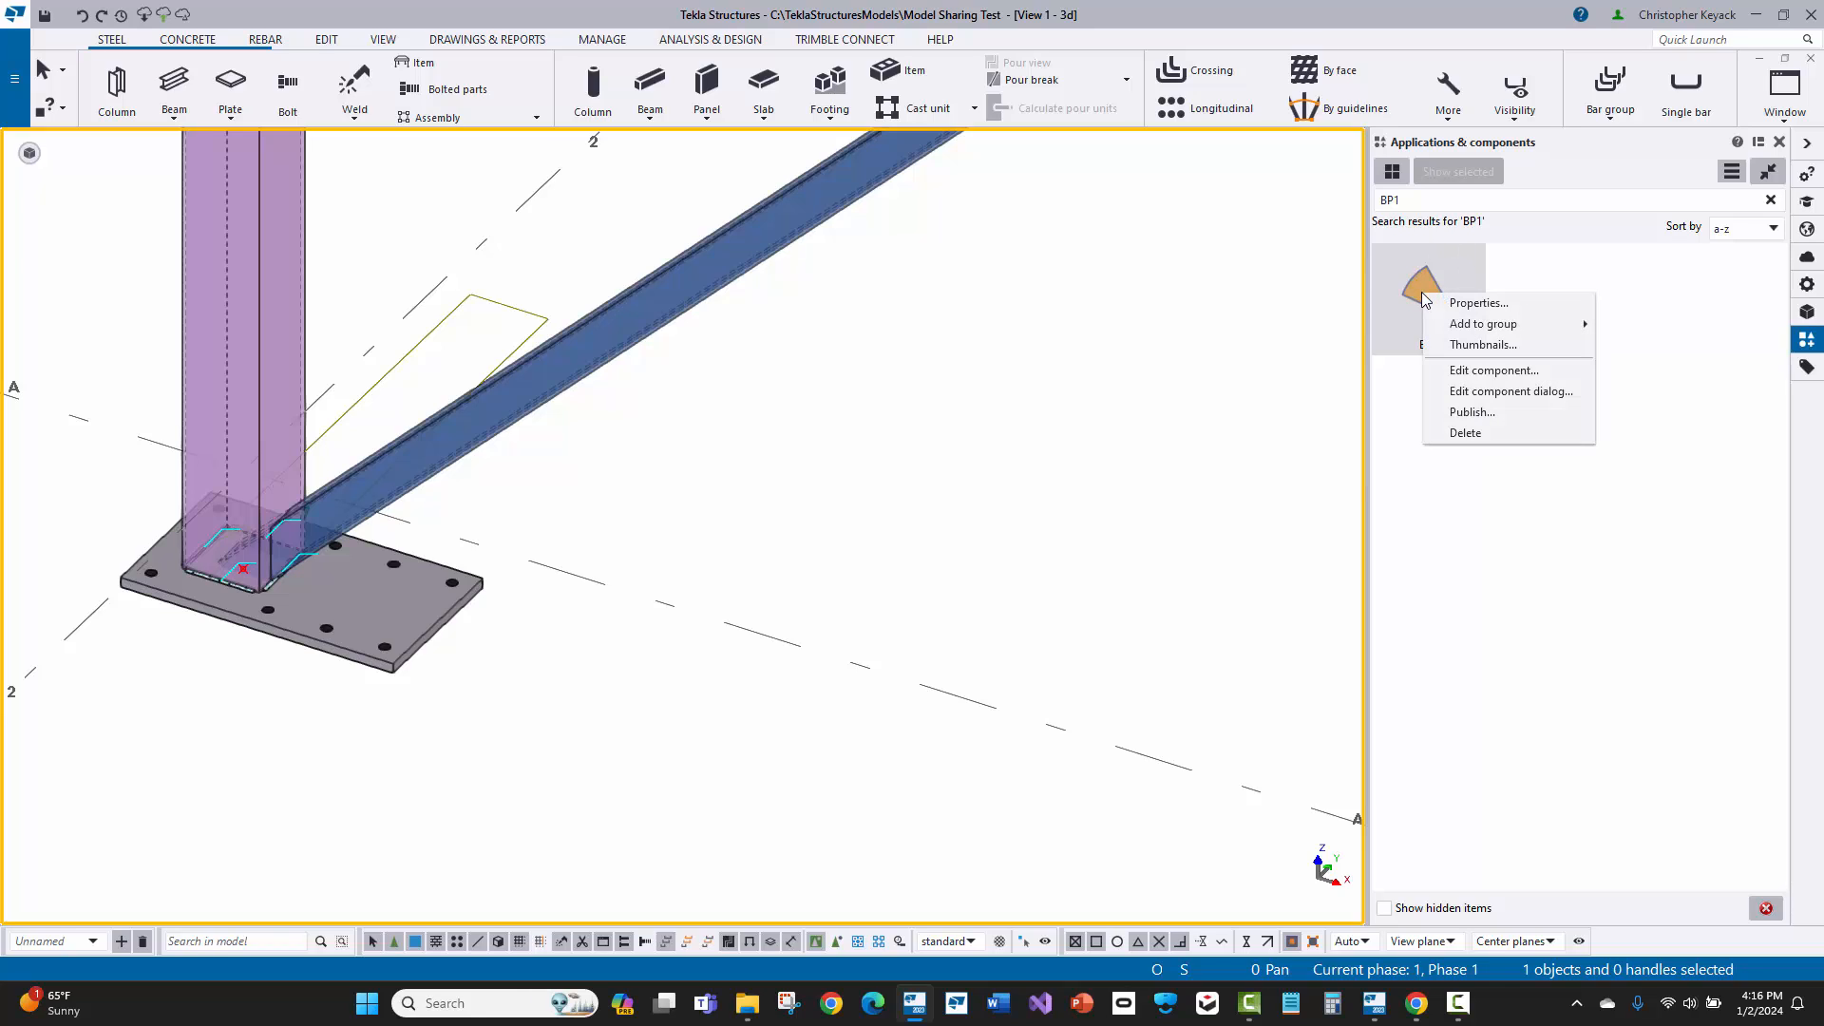
{"action": "left_click", "coordinate": [1458, 373]}
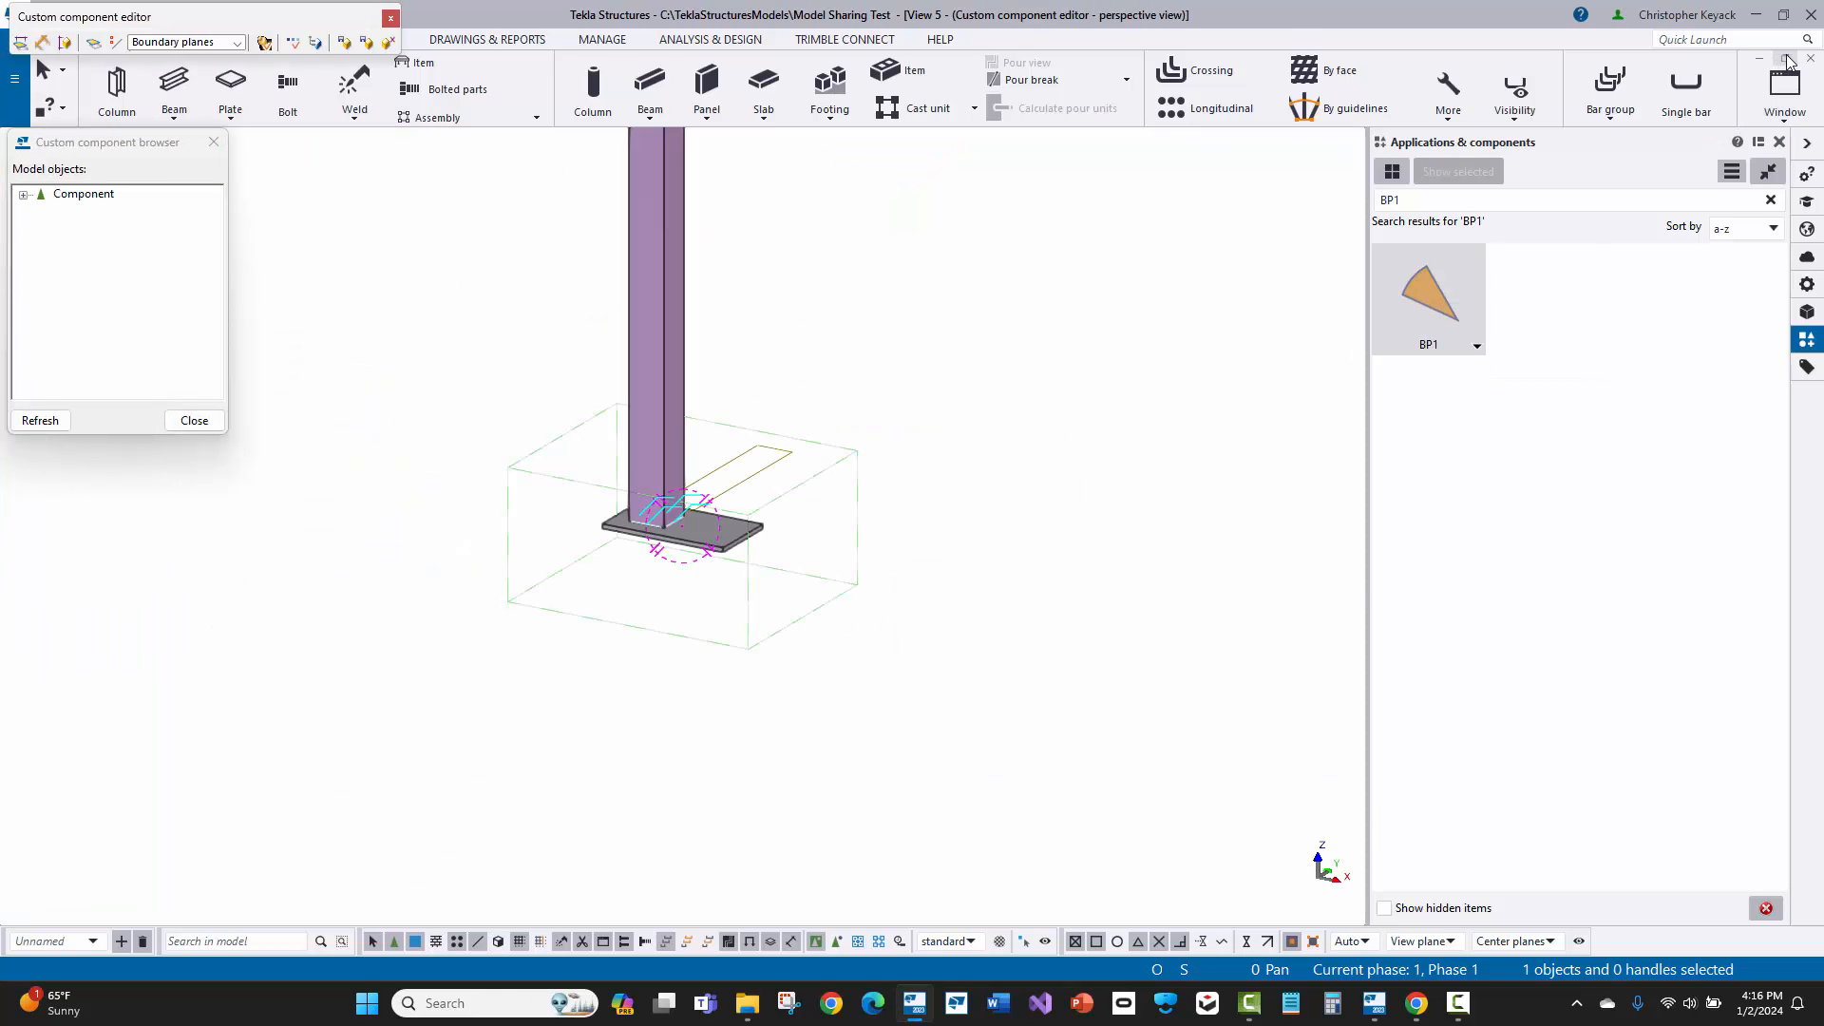
Step: Show the four component editor views together, minimize the 3d model view, and move the component browser and editor toolbar clear of them
{"action": "left_click", "coordinate": [1784, 59]}
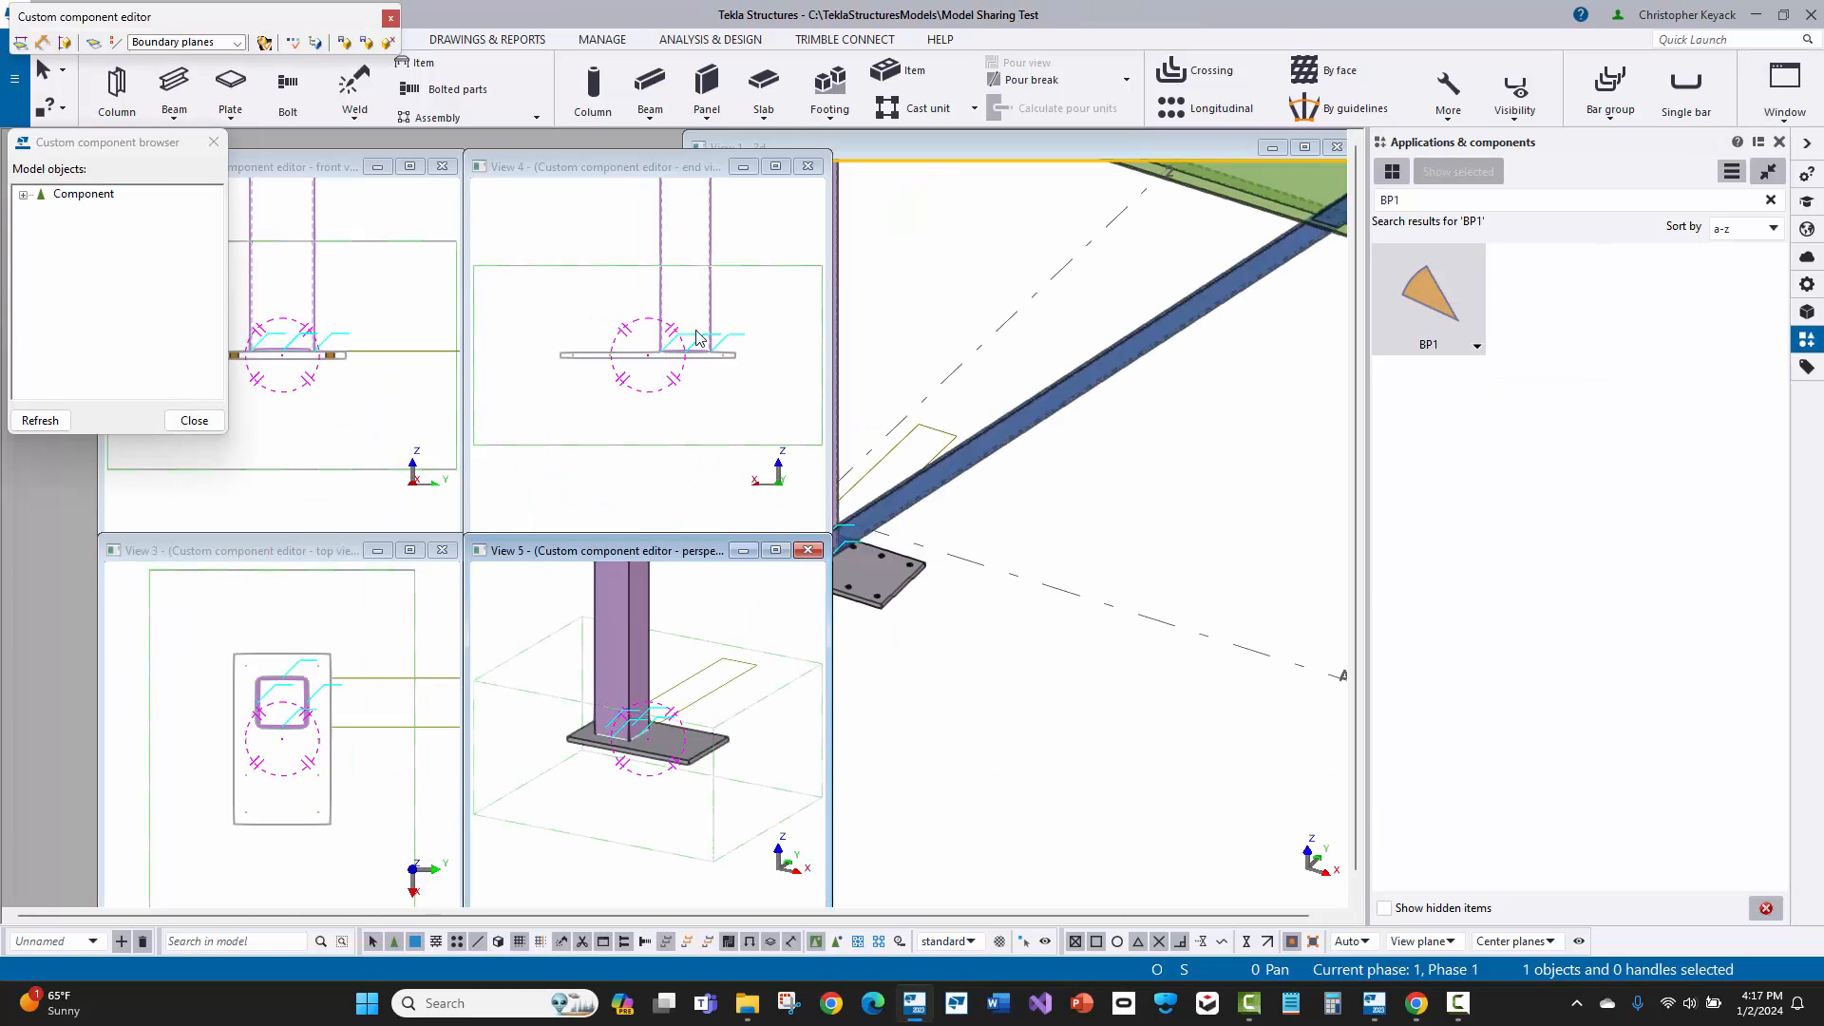
{"action": "left_click", "coordinate": [1272, 147]}
{"action": "left_click", "coordinate": [563, 177]}
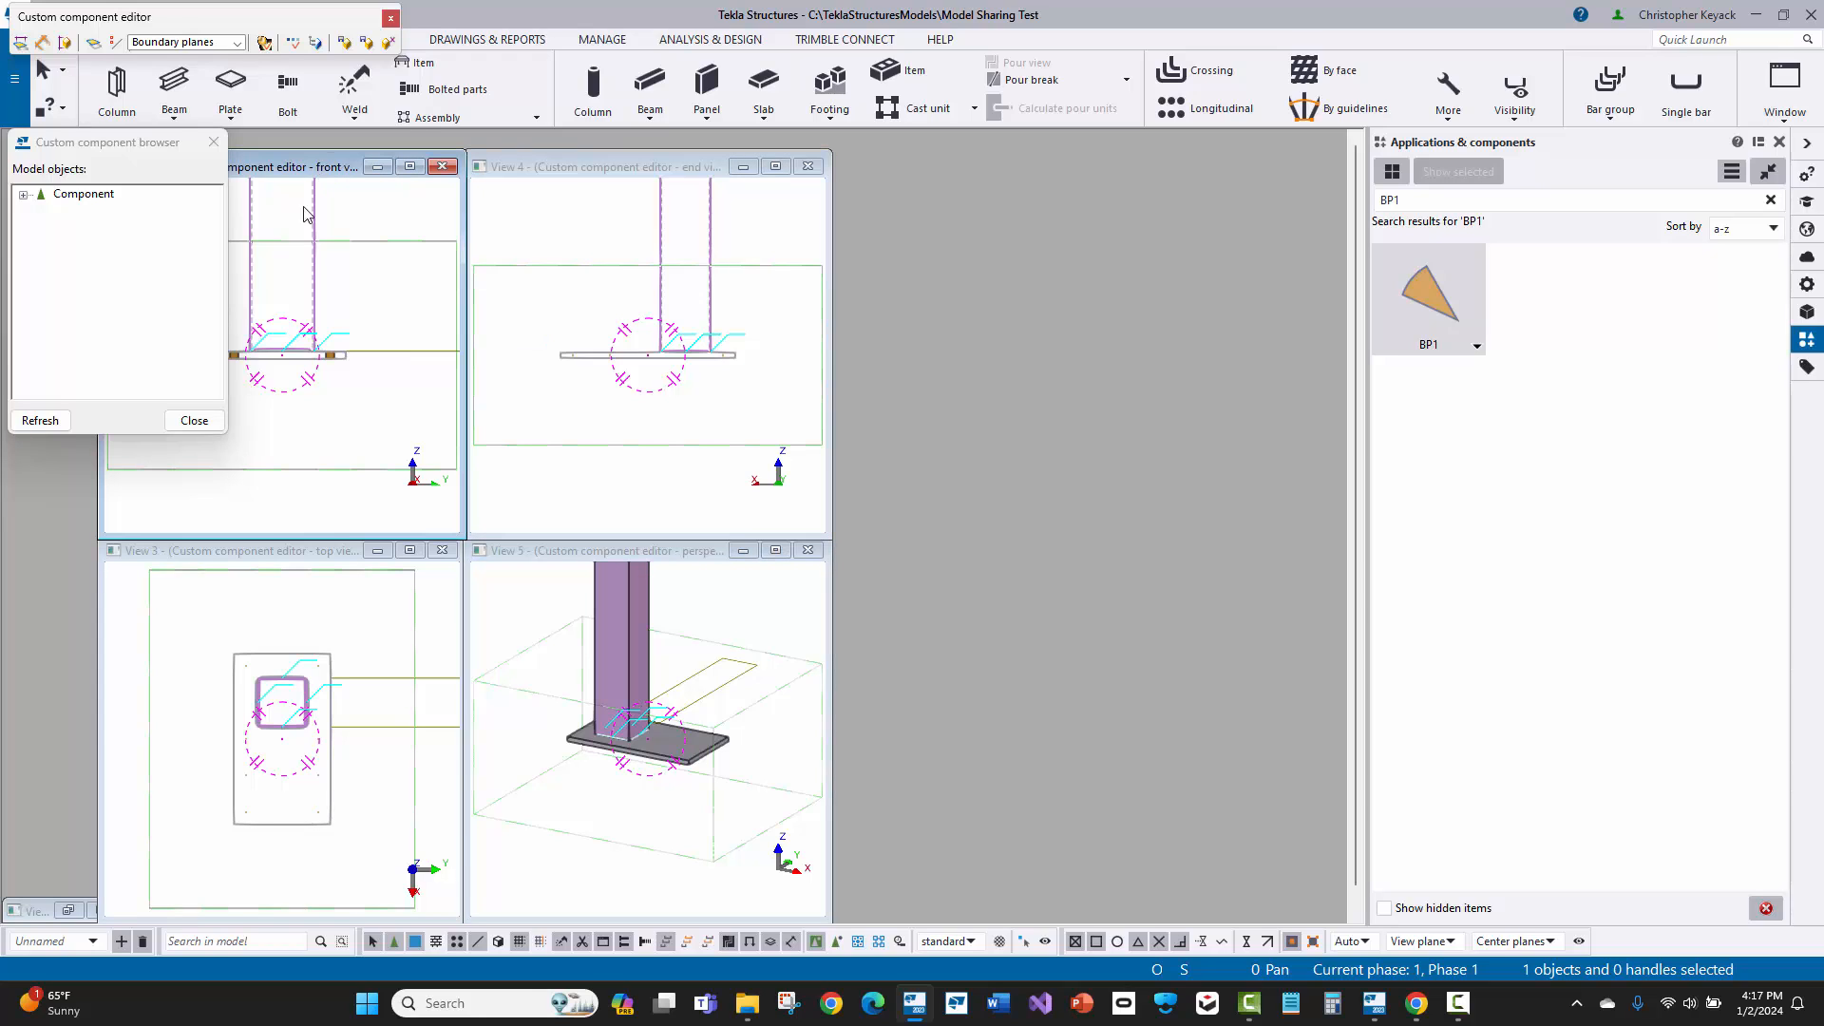
{"action": "left_click_drag", "start_coordinate": [81, 144], "coordinate": [985, 176]}
{"action": "left_click_drag", "start_coordinate": [1182, 315], "coordinate": [1057, 537]}
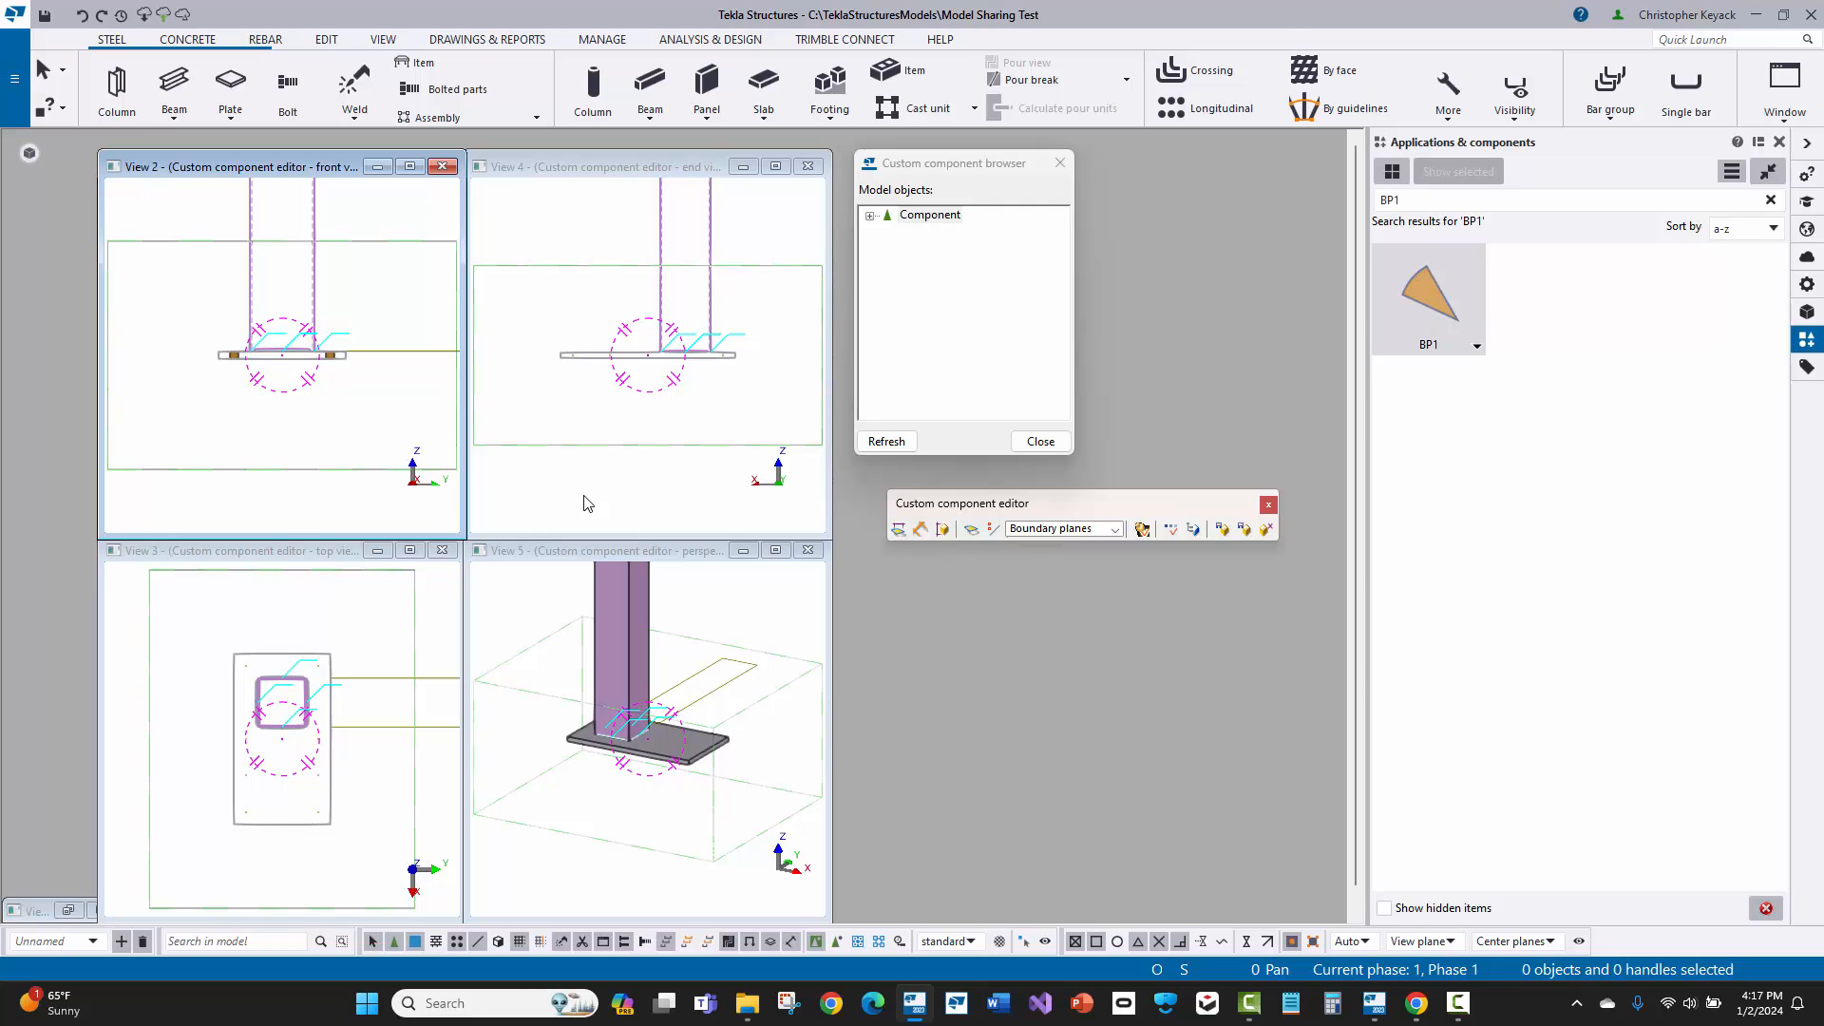
Step: Select the base plate in the editor's end view and change its profile to PL1"1/2
{"action": "scroll", "coordinate": [655, 363], "scroll_direction": "up", "scroll_amount": 3}
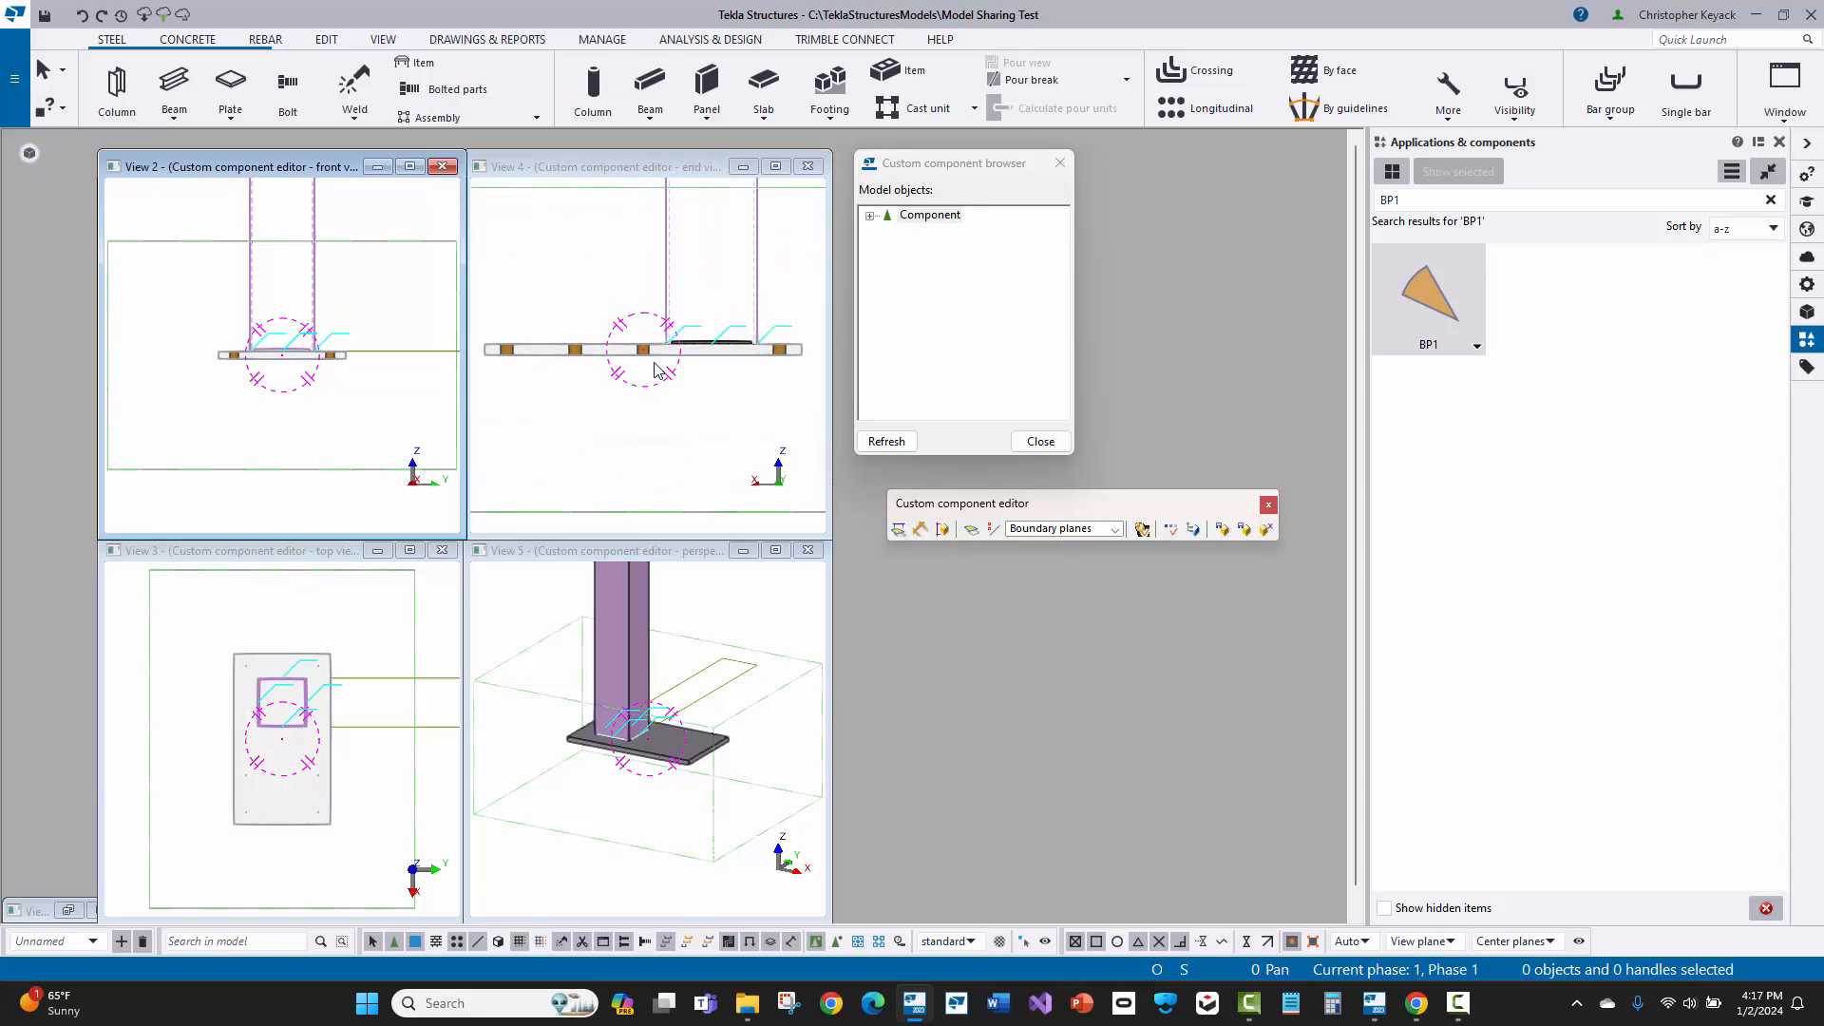
{"action": "left_click", "coordinate": [611, 349]}
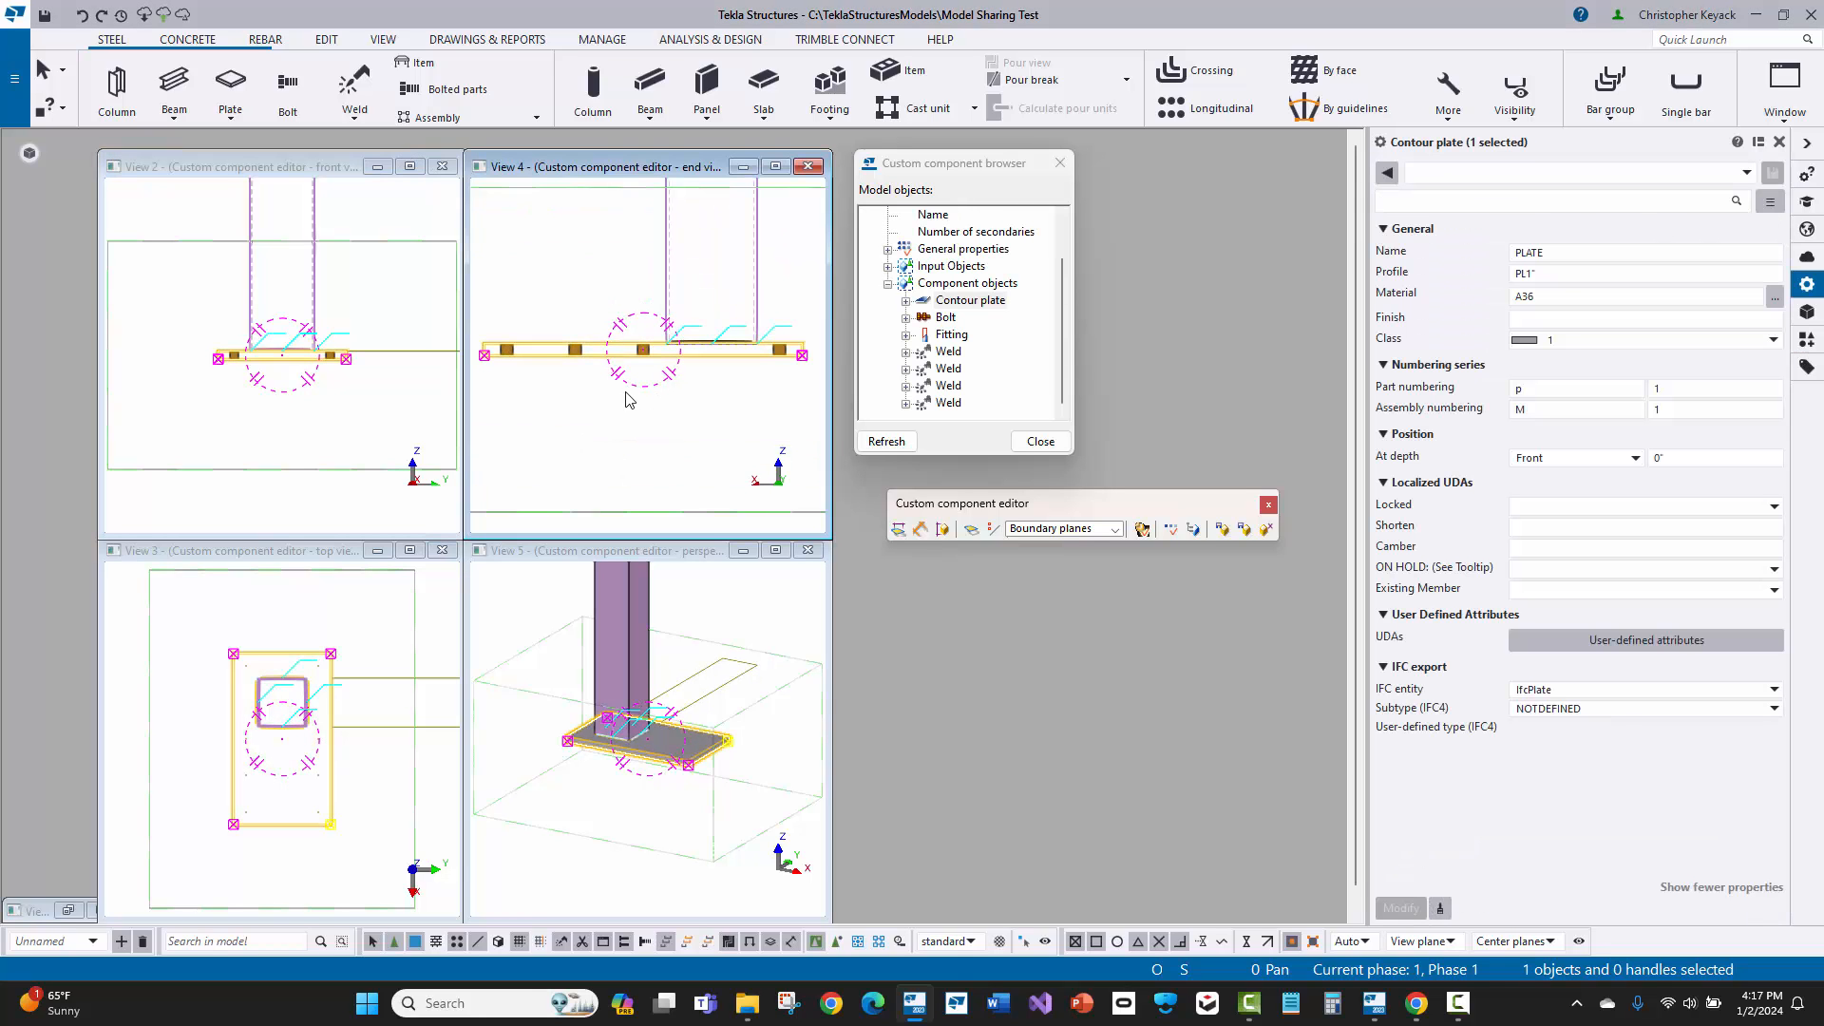
{"action": "left_click", "coordinate": [1532, 274]}
{"action": "type", "text": "1/2"}
{"action": "key", "text": "Return"}
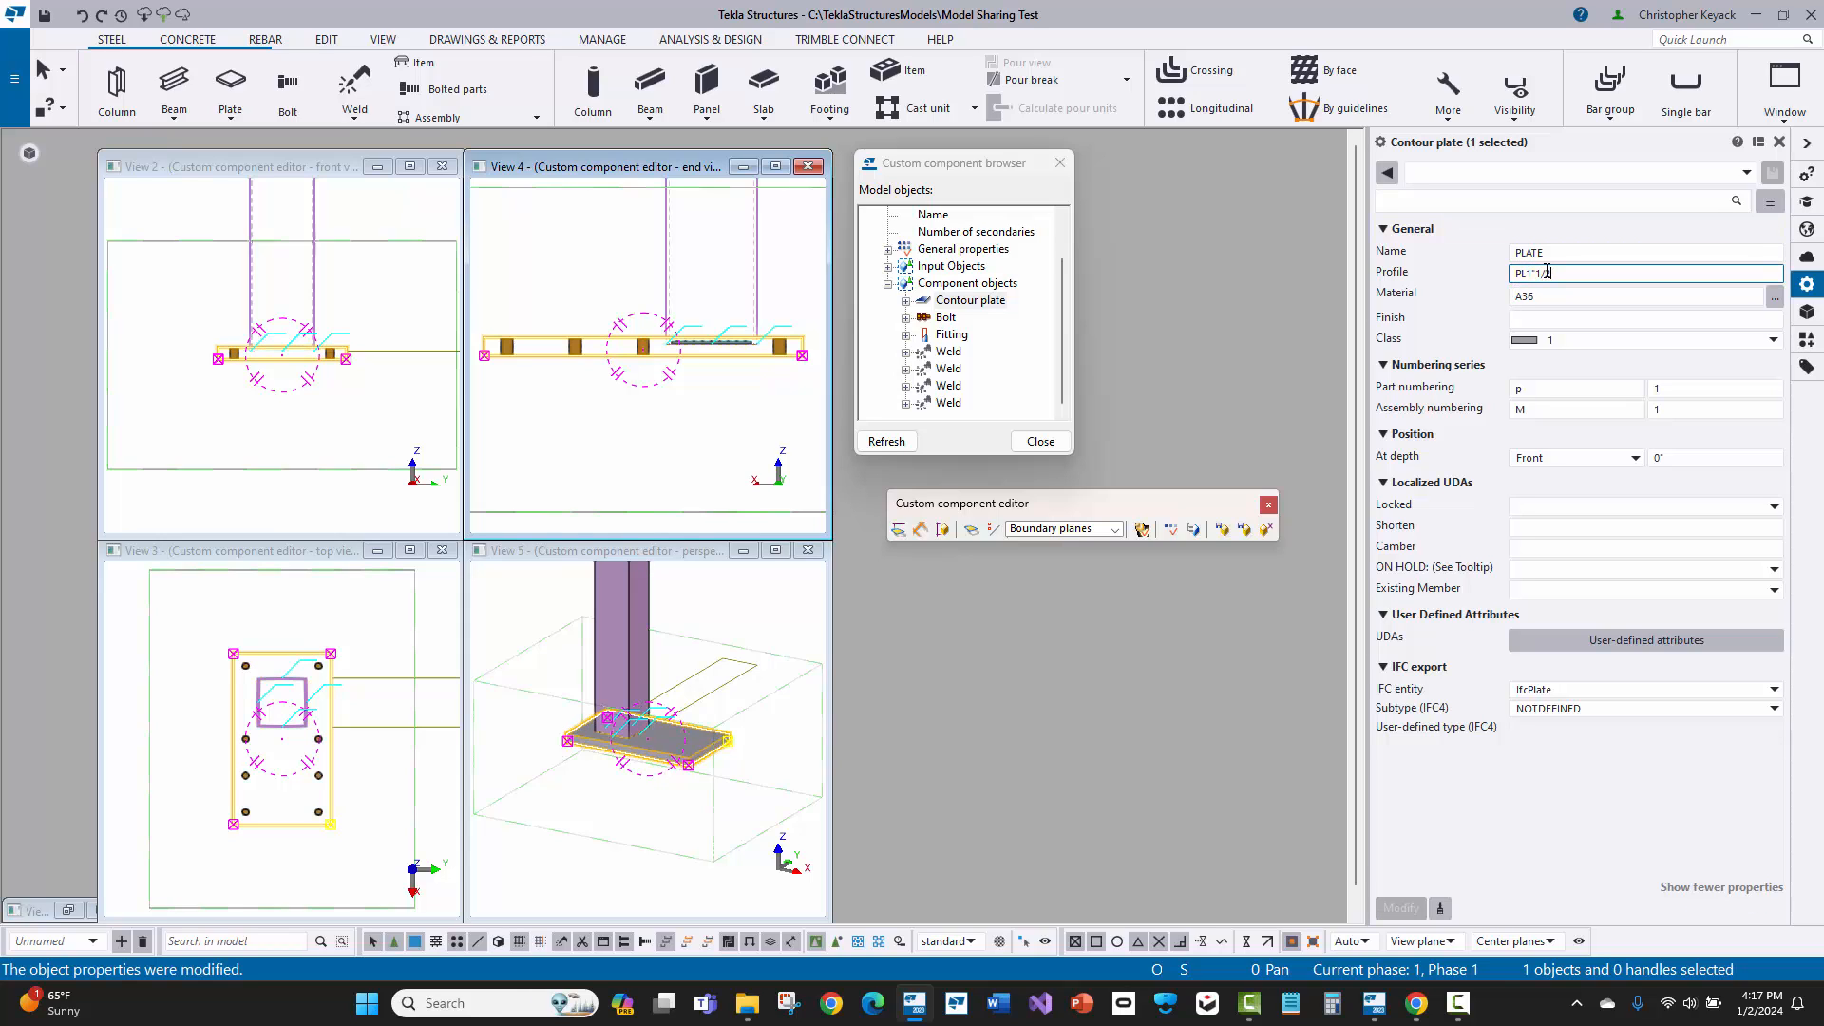
Step: In the end view, move the column's fitting up 1/2" to the base plate's top face, expanding the work area and view depth
{"action": "scroll", "coordinate": [746, 304], "scroll_direction": "up", "scroll_amount": 2}
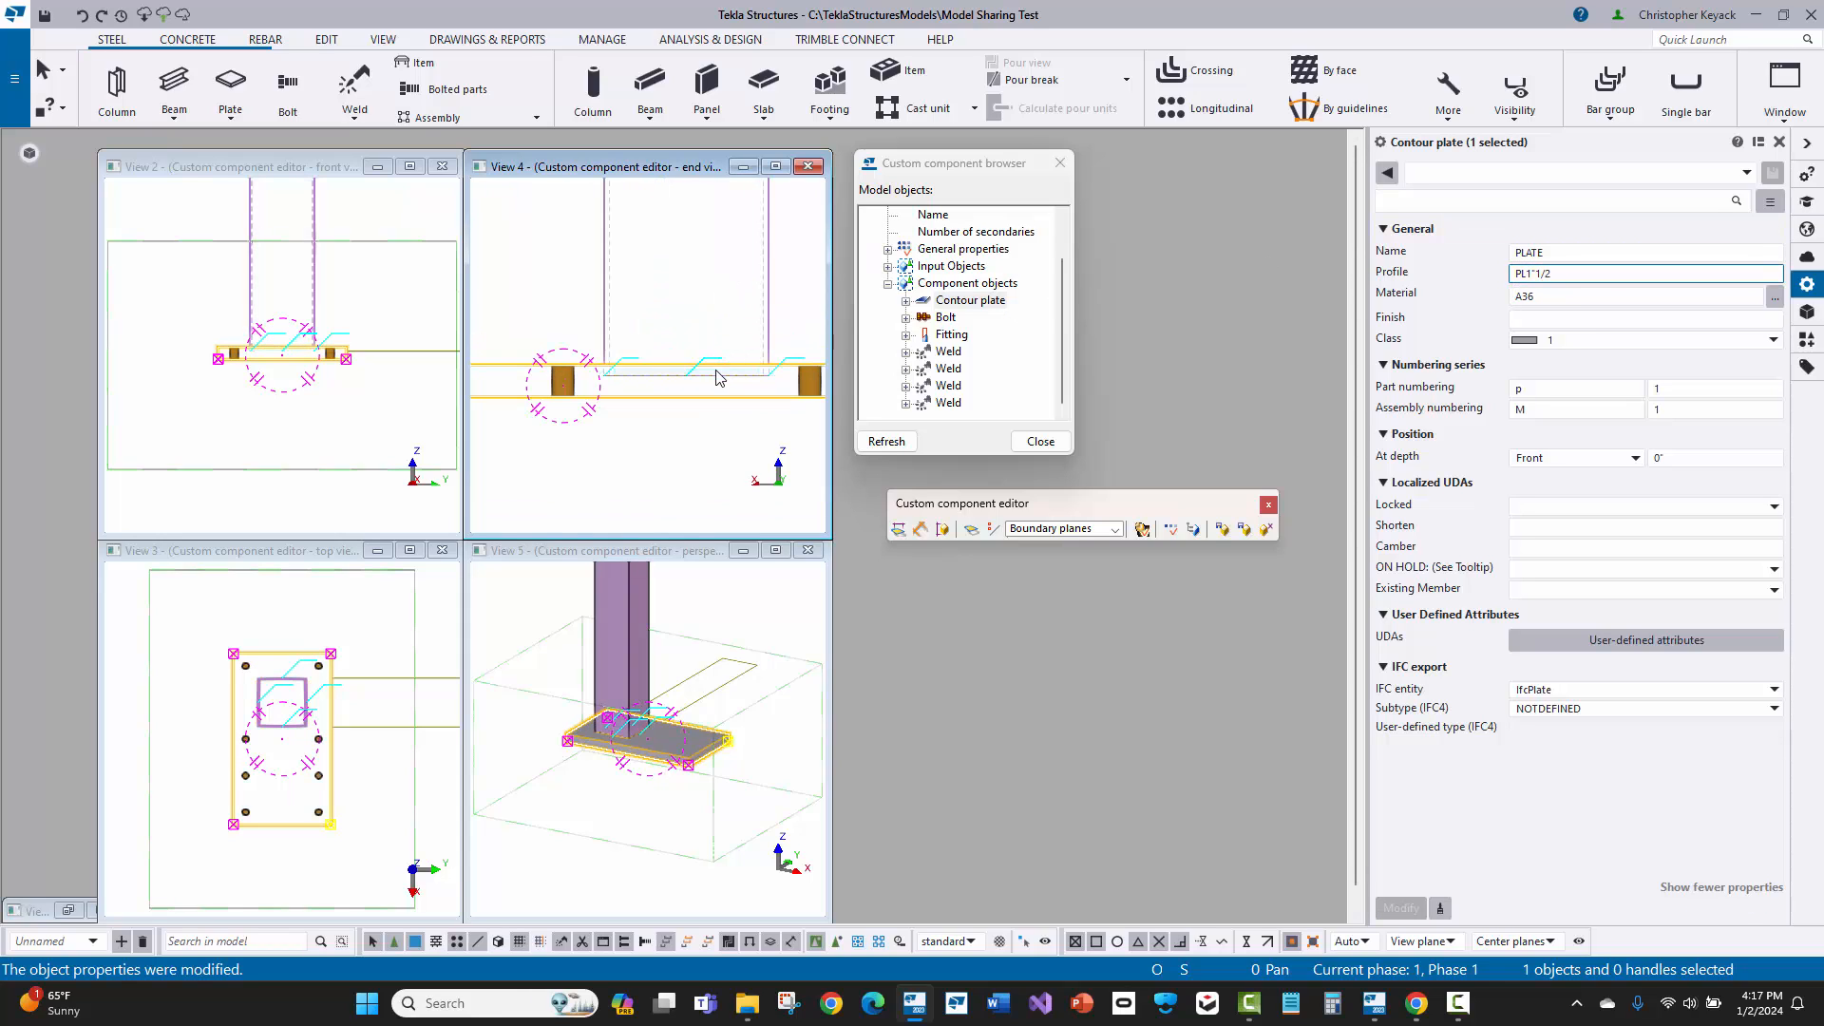
{"action": "scroll", "coordinate": [678, 653], "scroll_direction": "up", "scroll_amount": 2}
{"action": "left_click", "coordinate": [728, 726]}
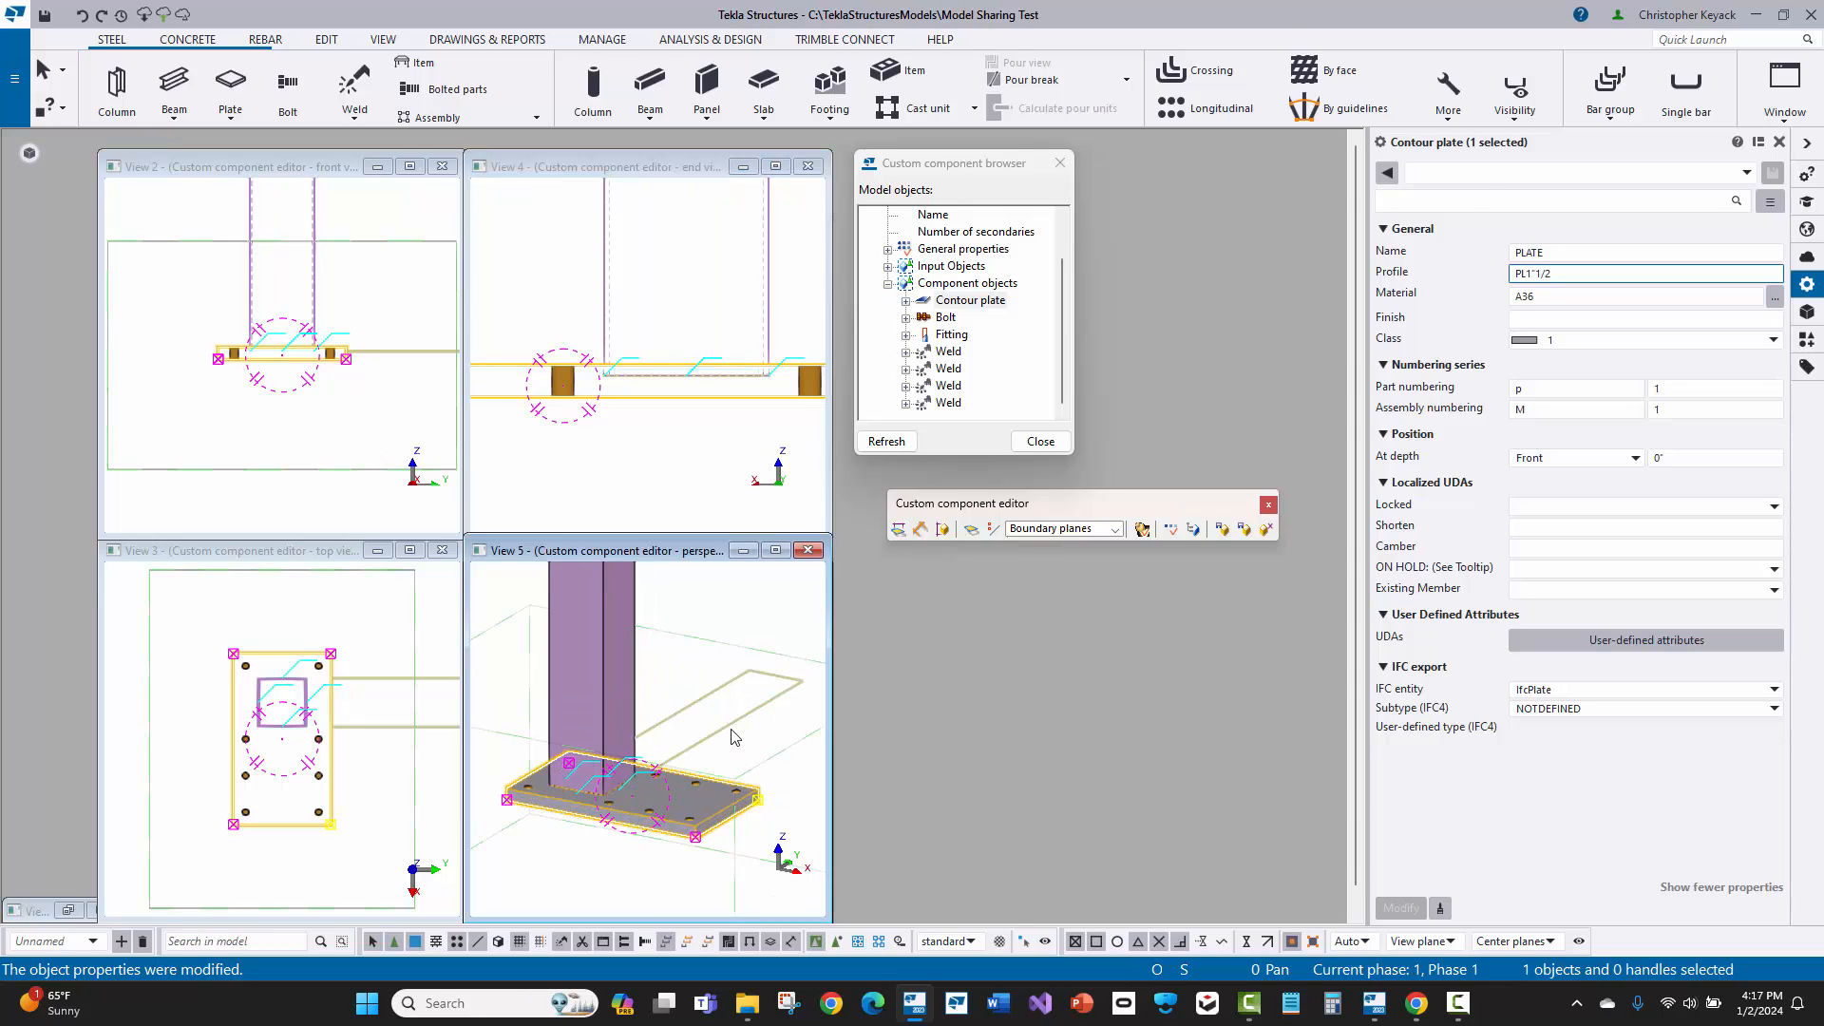
{"action": "scroll", "coordinate": [608, 313], "scroll_direction": "up", "scroll_amount": 2}
{"action": "right_click", "coordinate": [483, 277]}
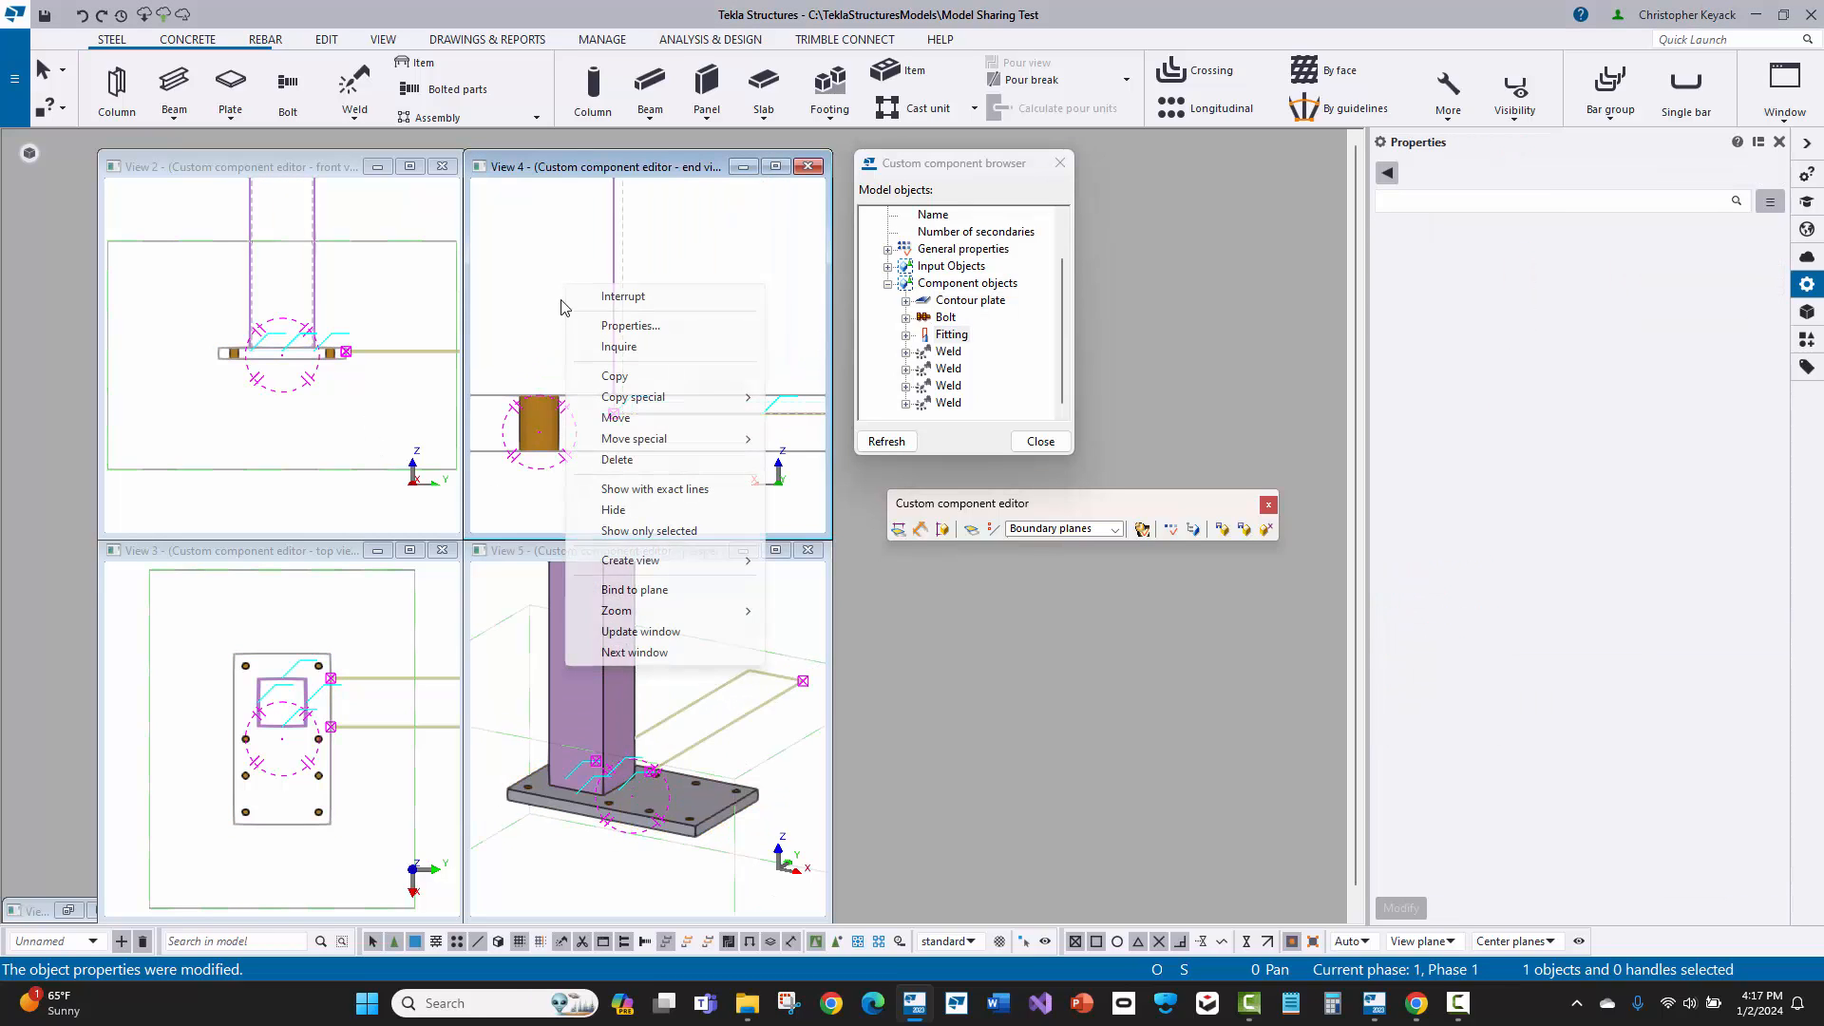
{"action": "left_click", "coordinate": [584, 418]}
{"action": "left_click", "coordinate": [614, 415]}
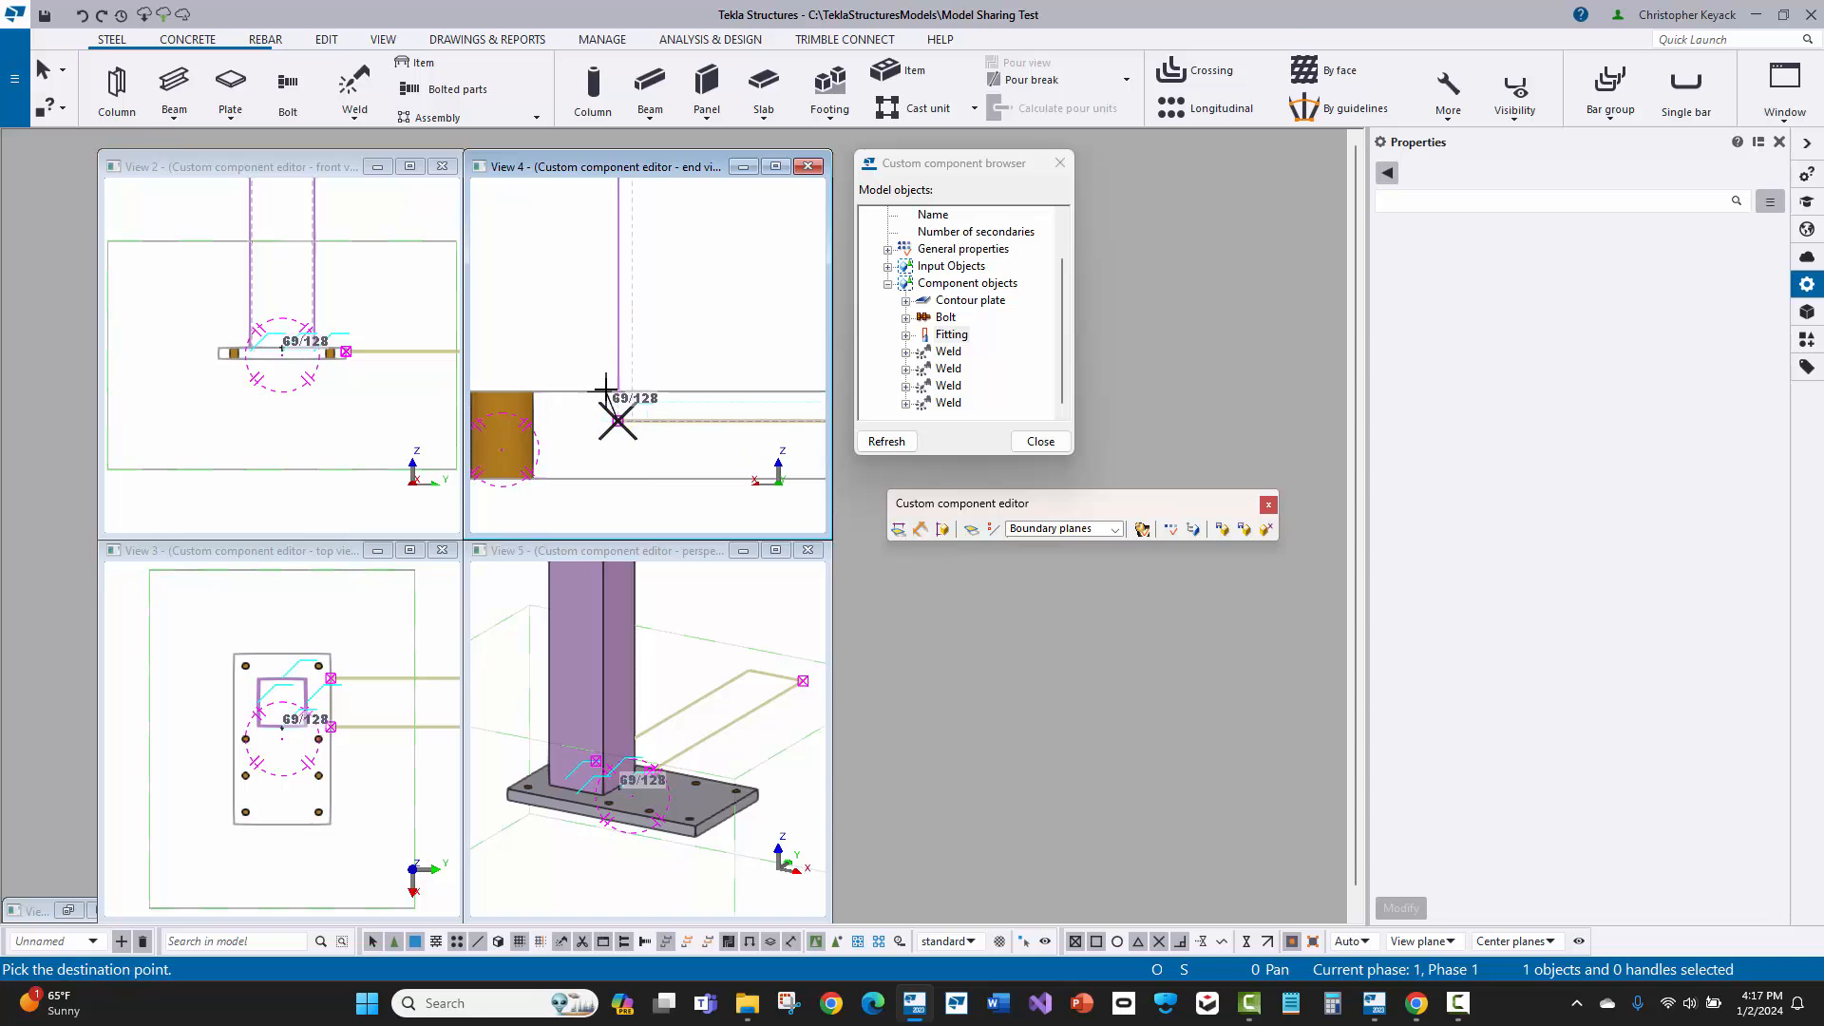
{"action": "scroll", "coordinate": [617, 394], "scroll_direction": "up", "scroll_amount": 2}
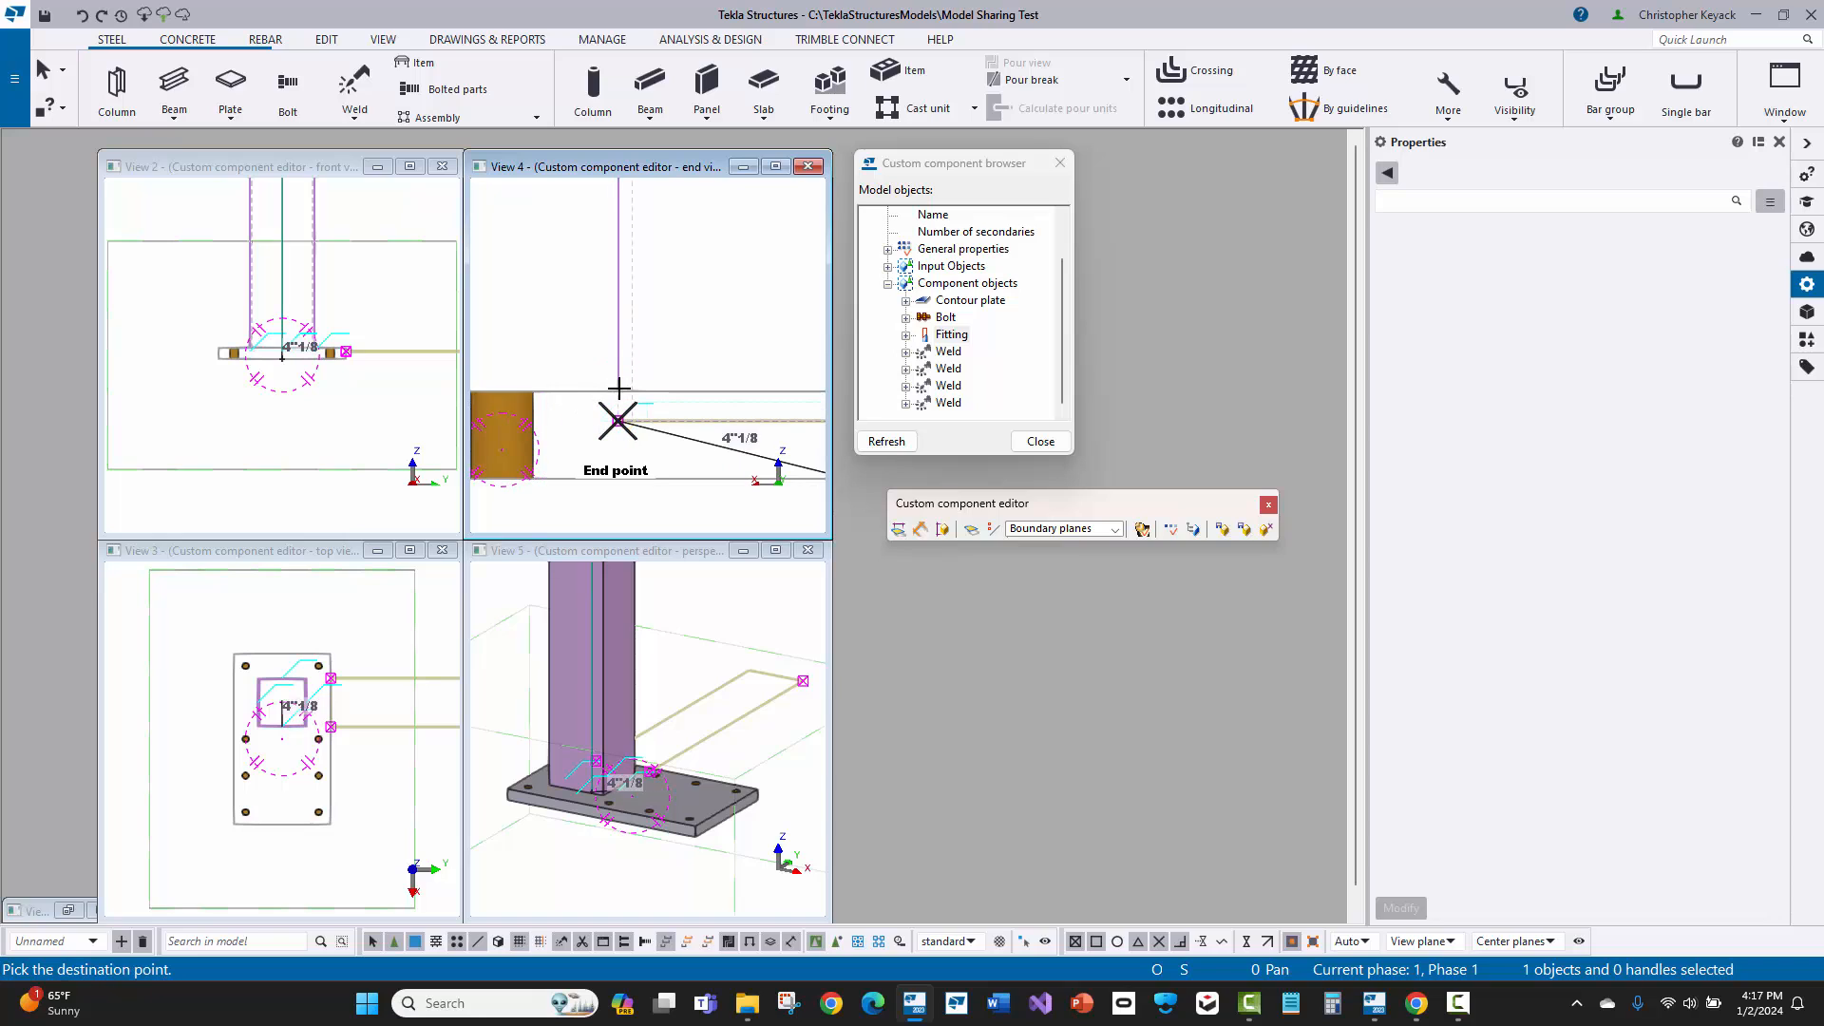
{"action": "right_click", "coordinate": [545, 292]}
{"action": "left_click", "coordinate": [623, 469]}
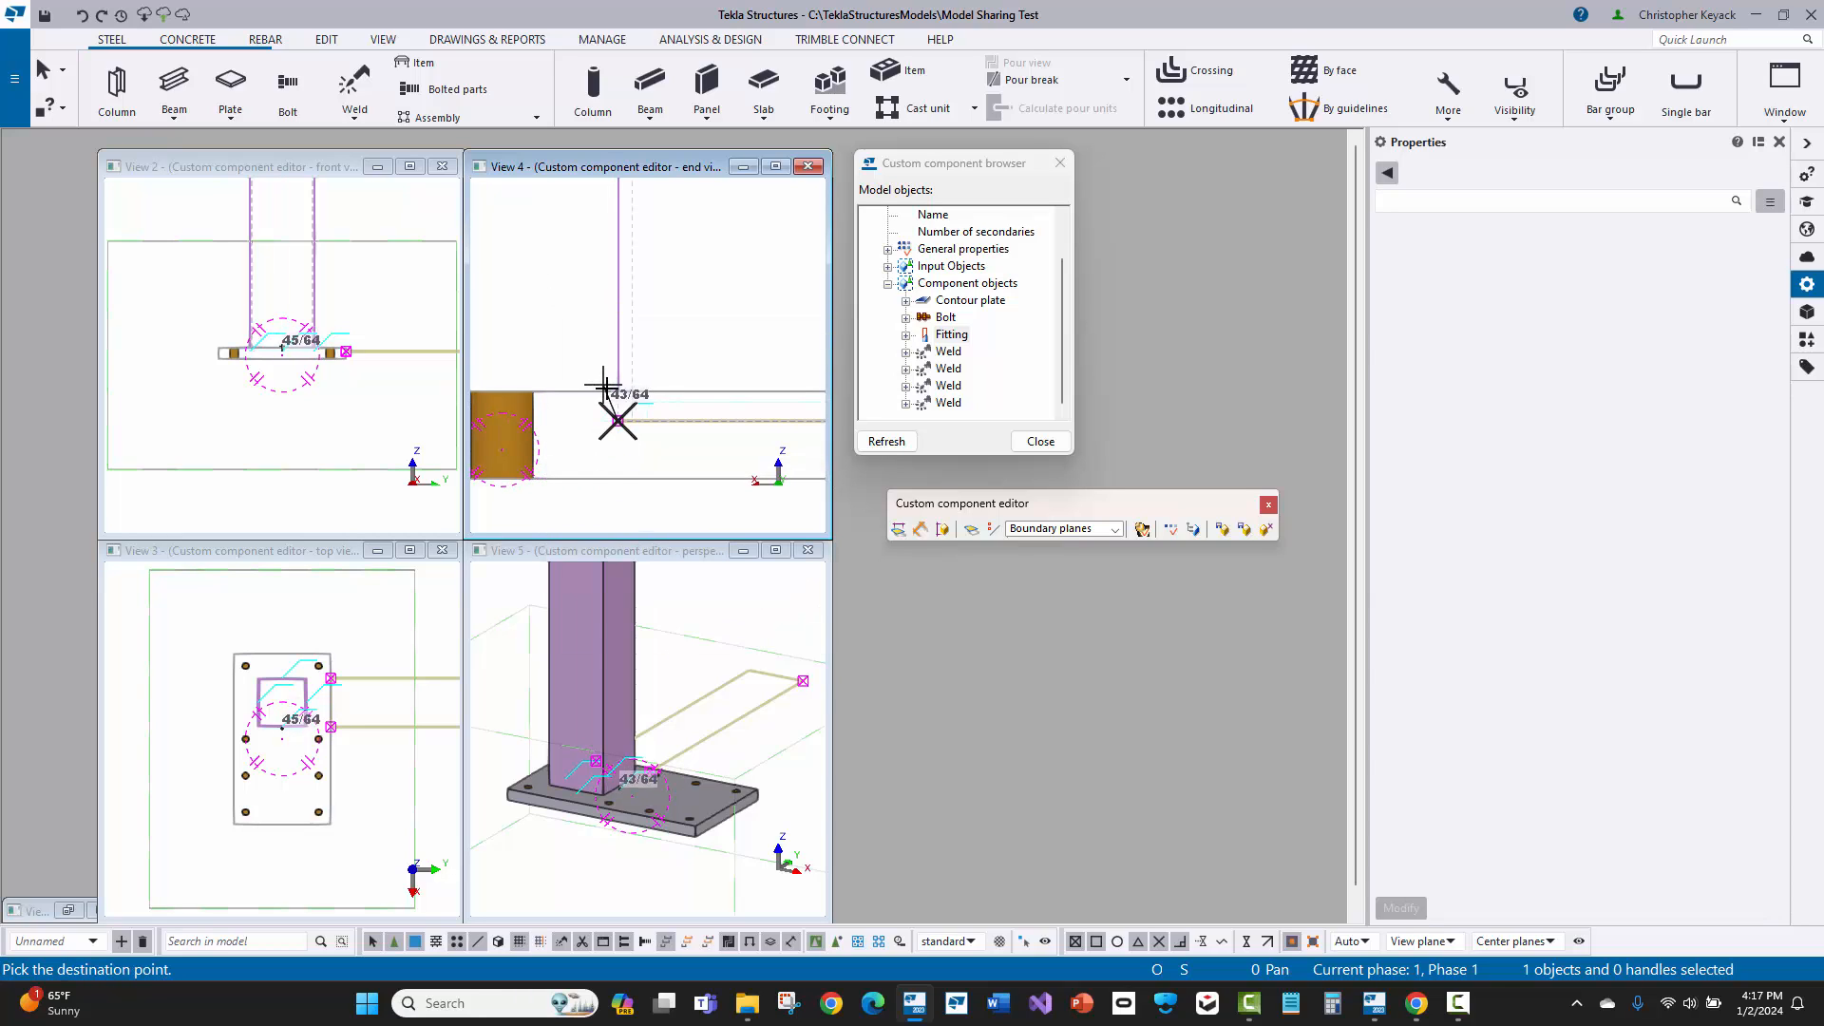
{"action": "right_click", "coordinate": [600, 340]}
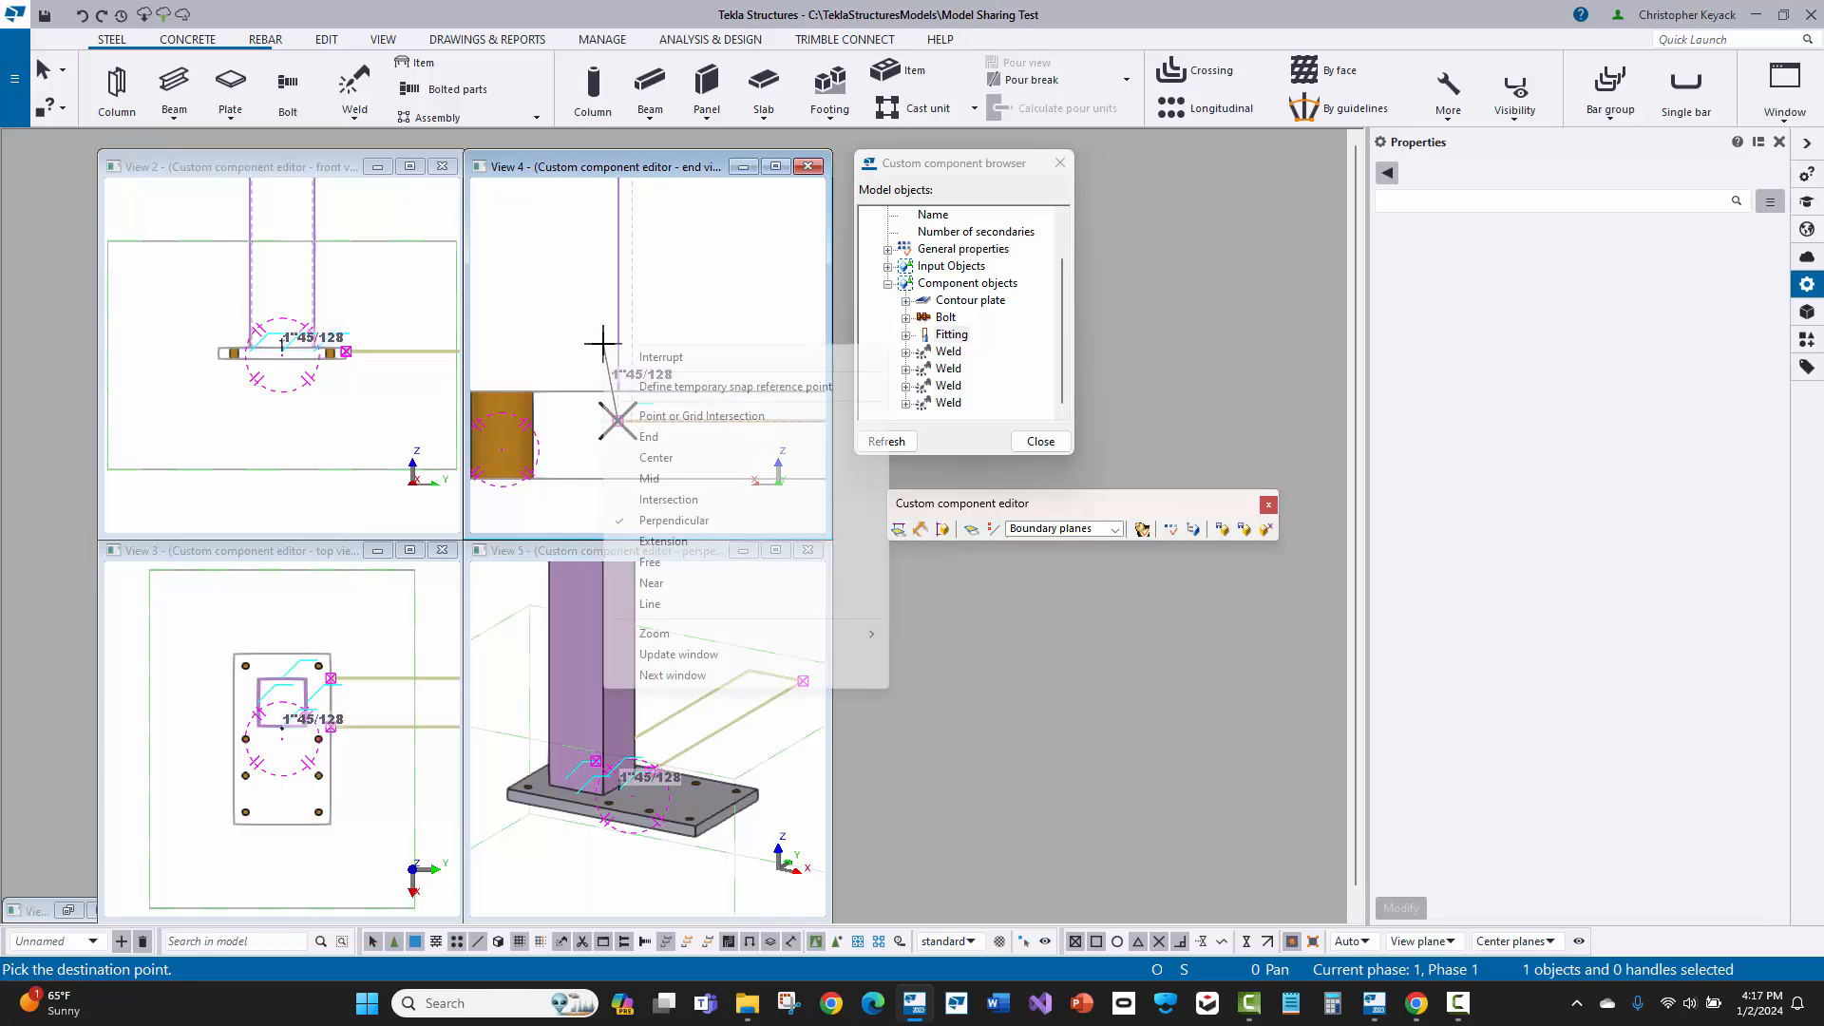
{"action": "left_click", "coordinate": [665, 500]}
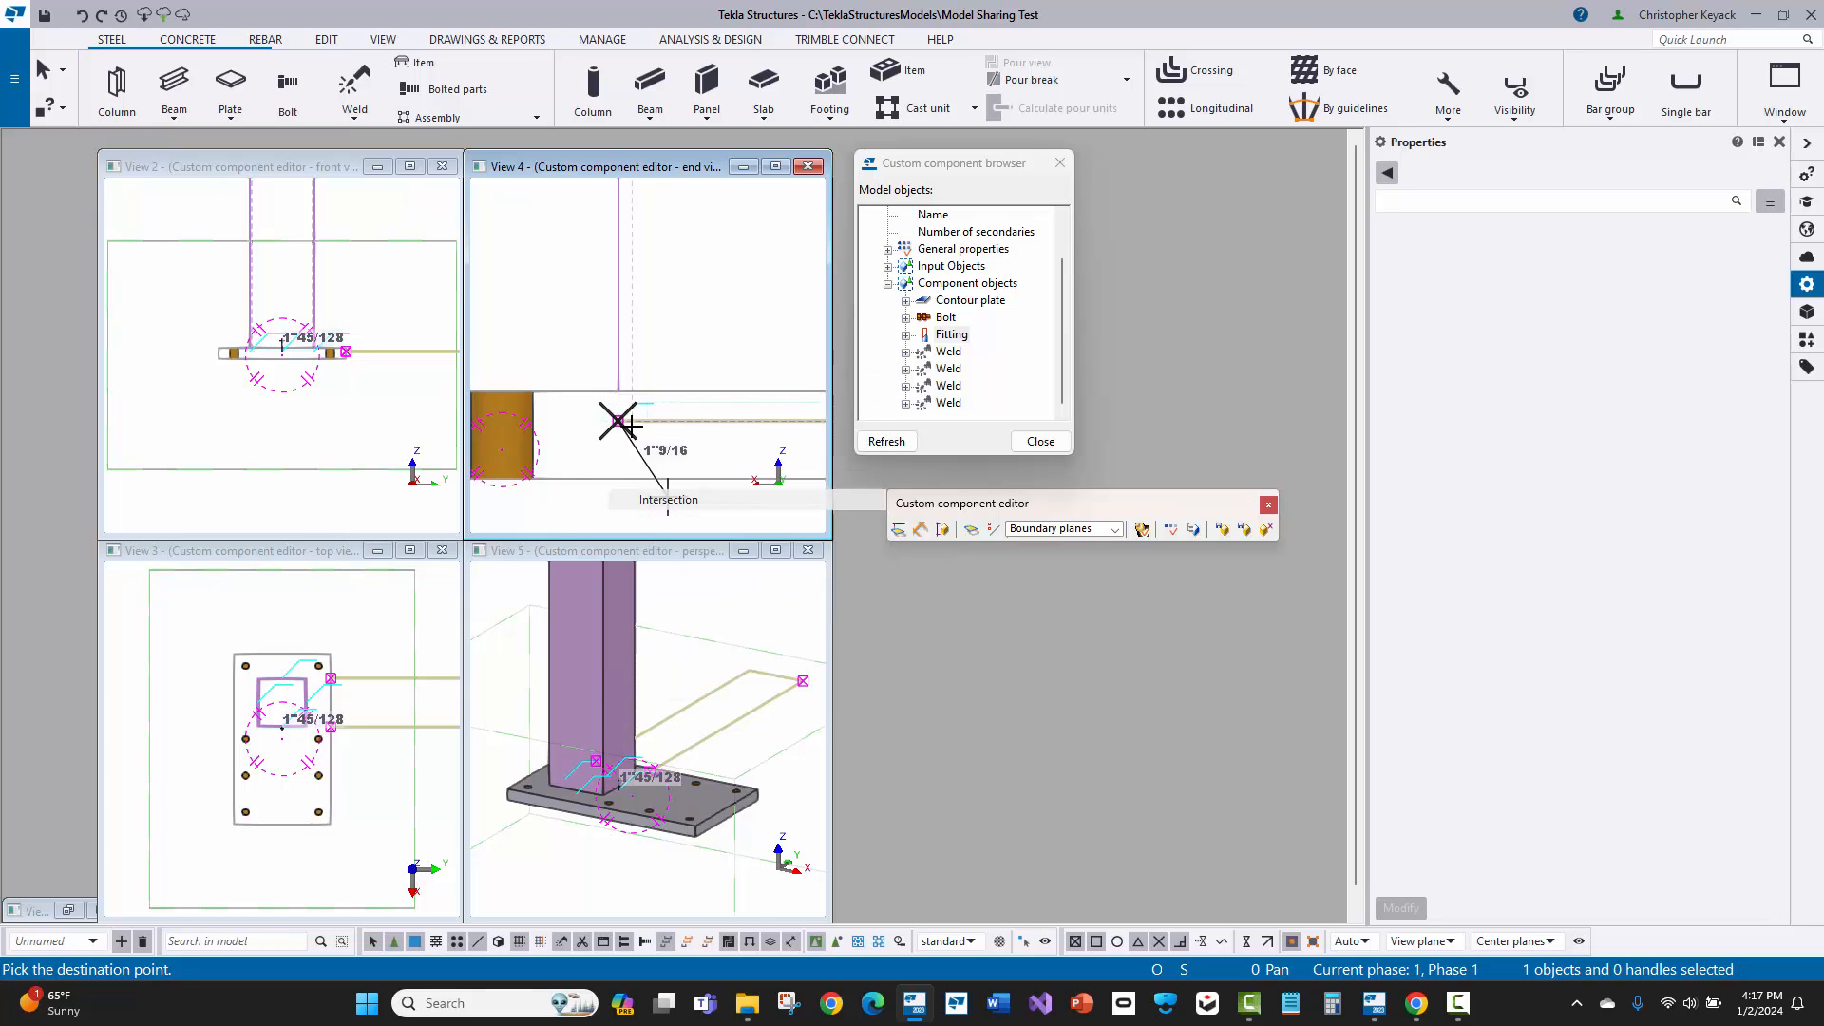
{"action": "left_click", "coordinate": [1312, 942]}
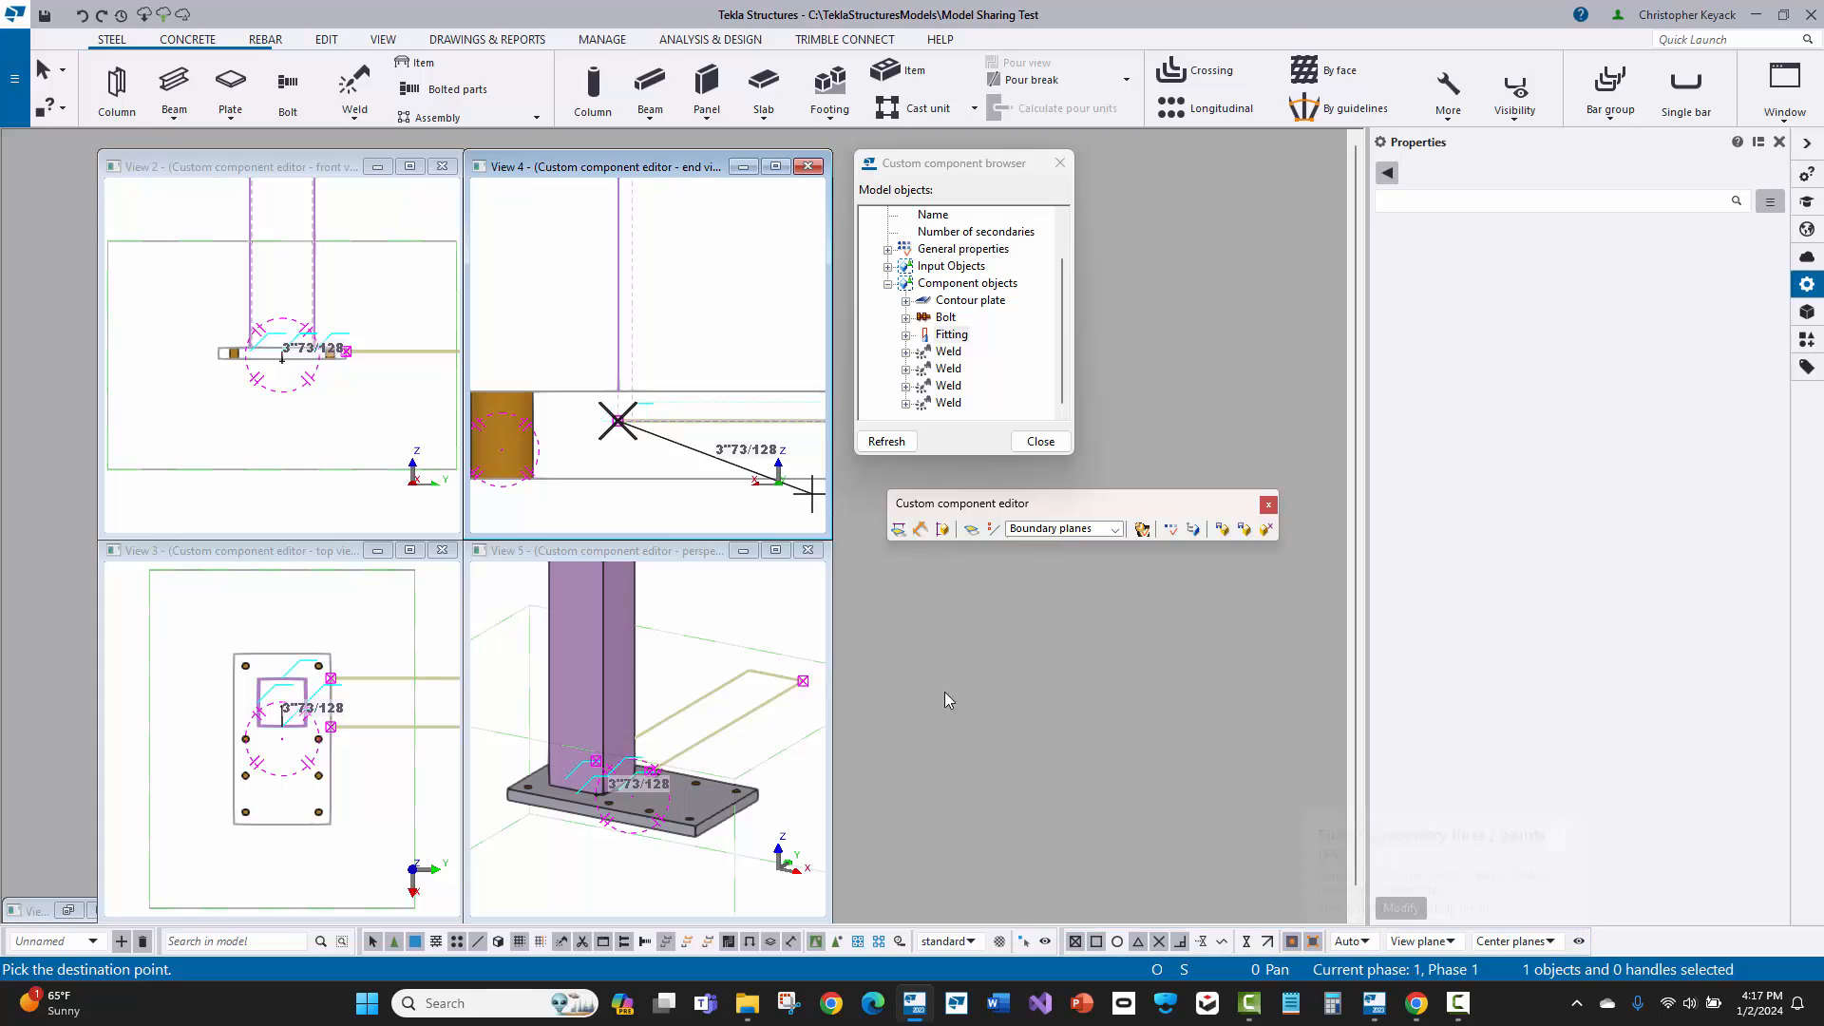
{"action": "left_click", "coordinate": [617, 420]}
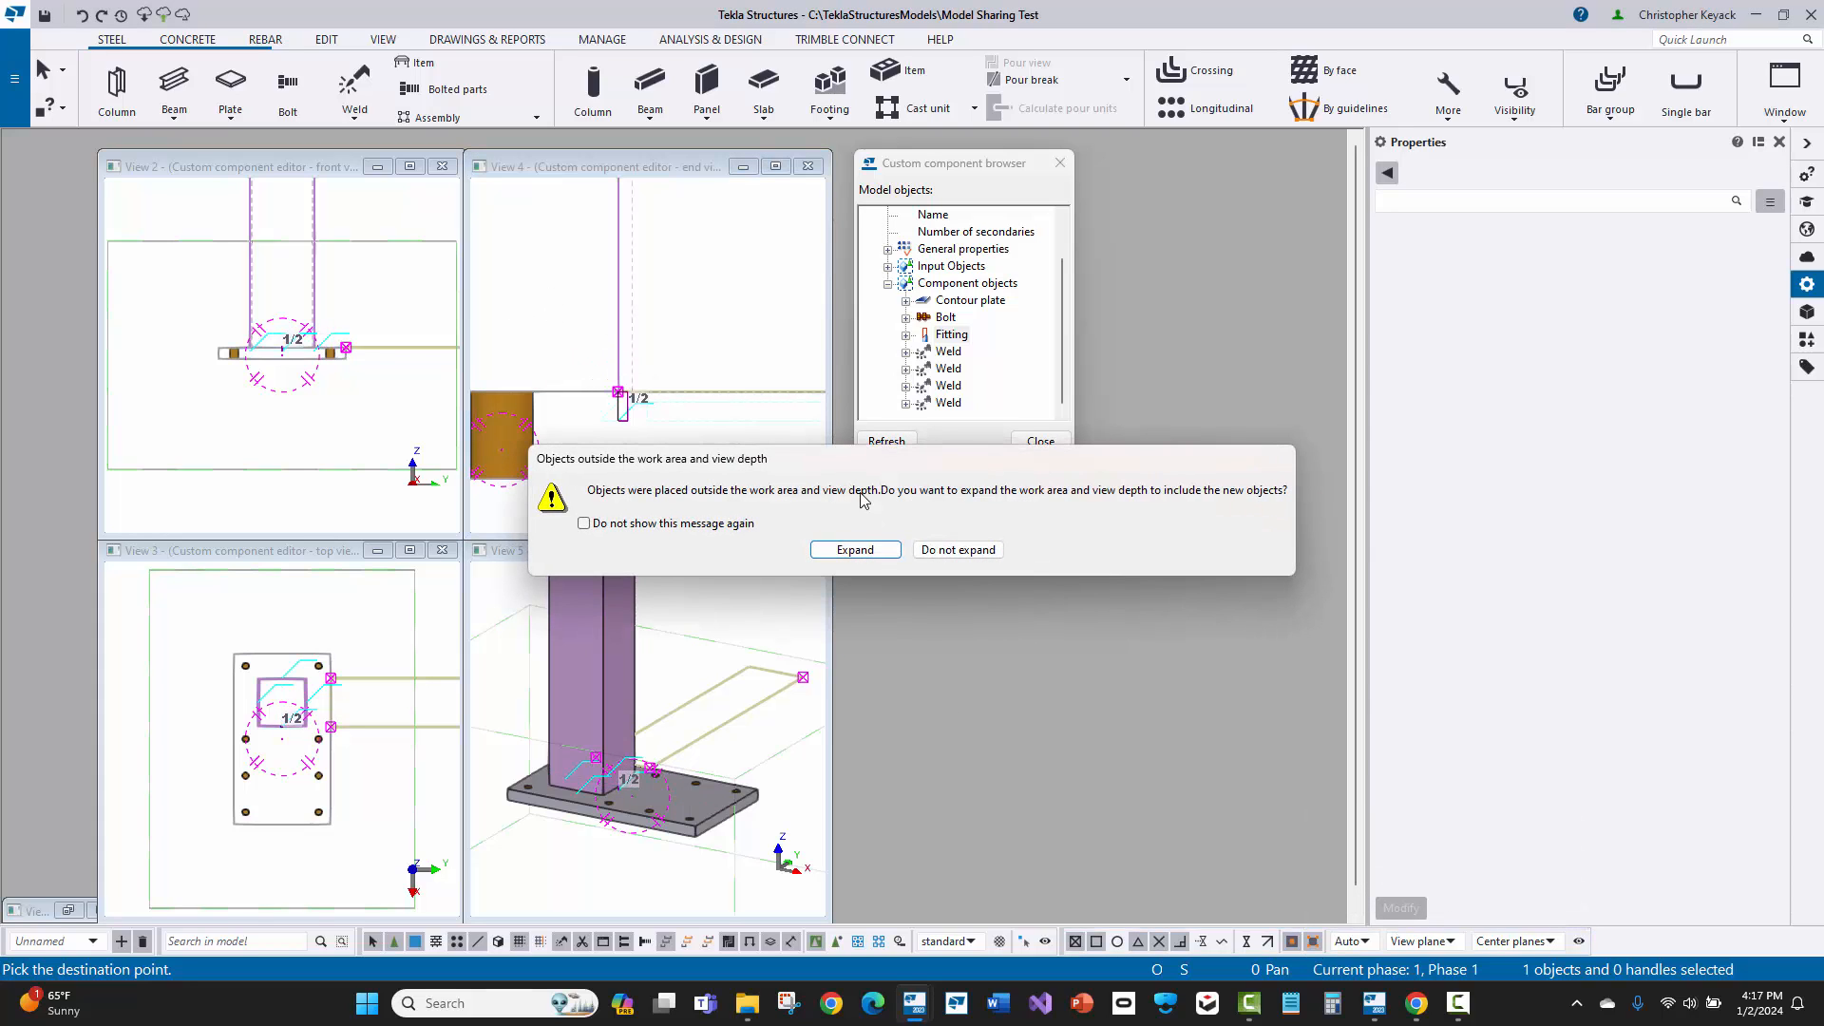
{"action": "left_click", "coordinate": [867, 549]}
{"action": "scroll", "coordinate": [647, 334], "scroll_direction": "up", "scroll_amount": 4}
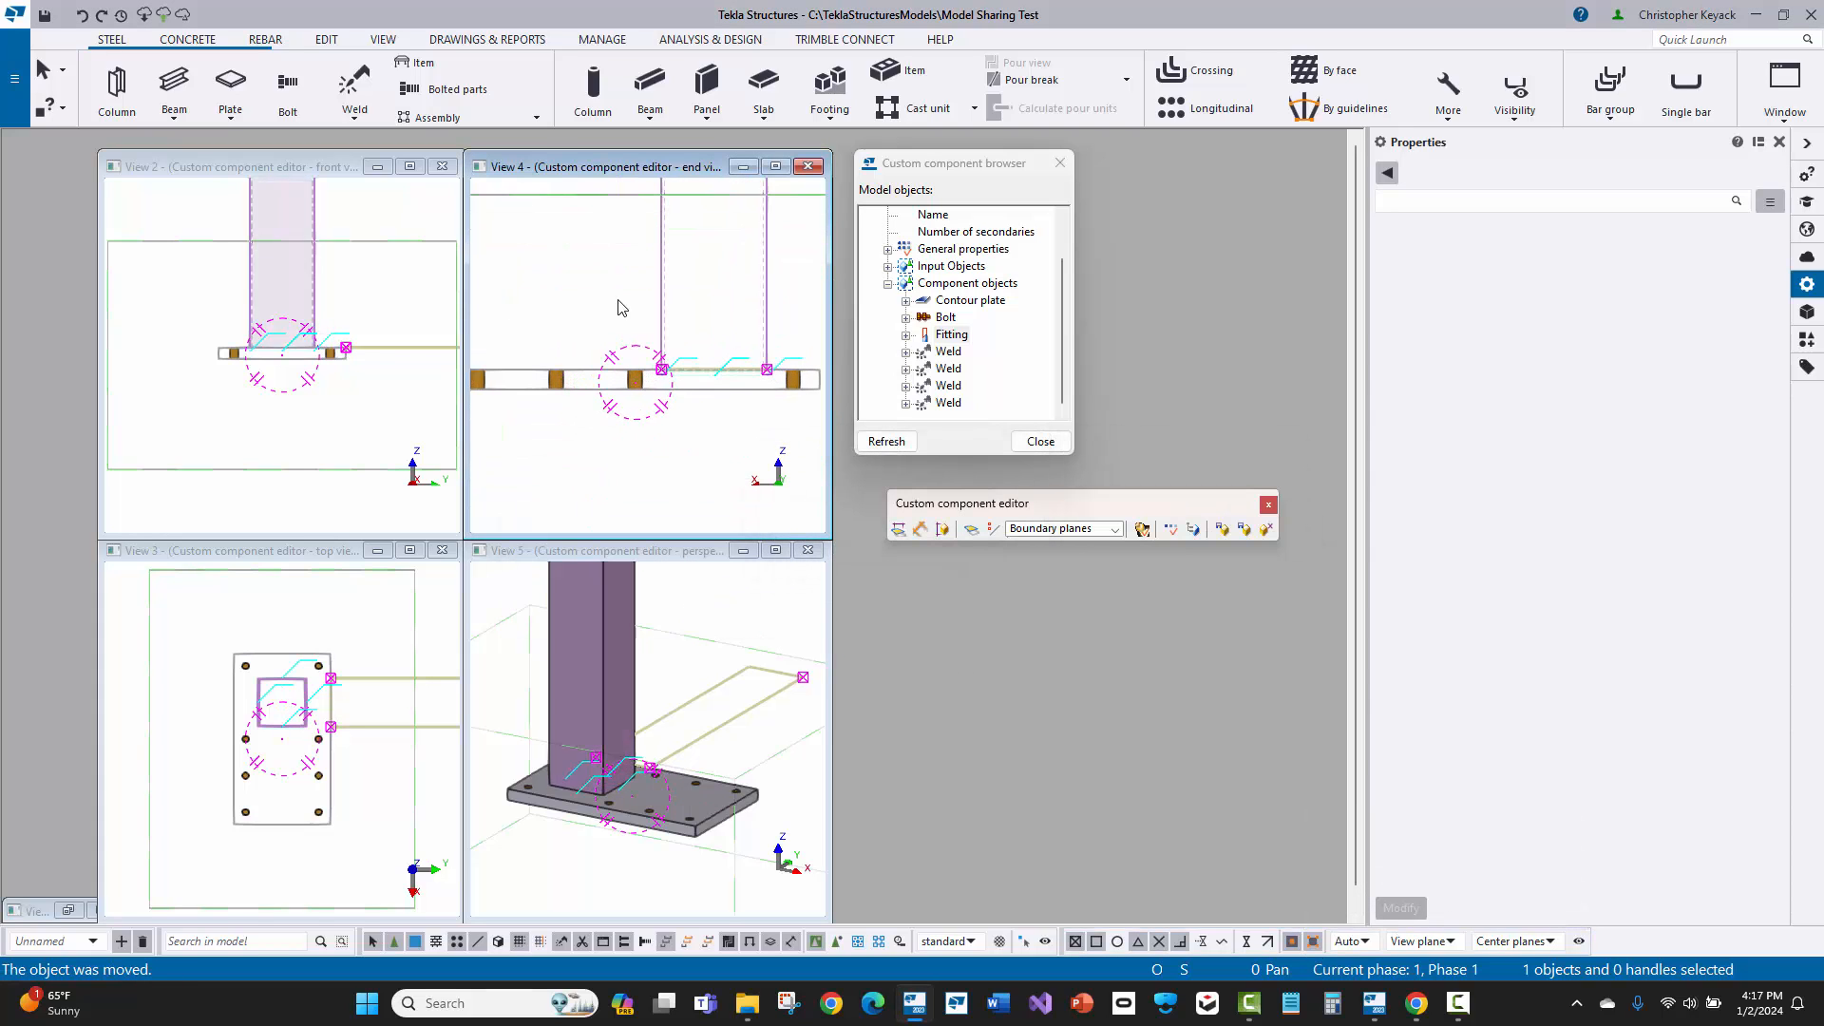
{"action": "scroll", "coordinate": [703, 384], "scroll_direction": "up", "scroll_amount": 3}
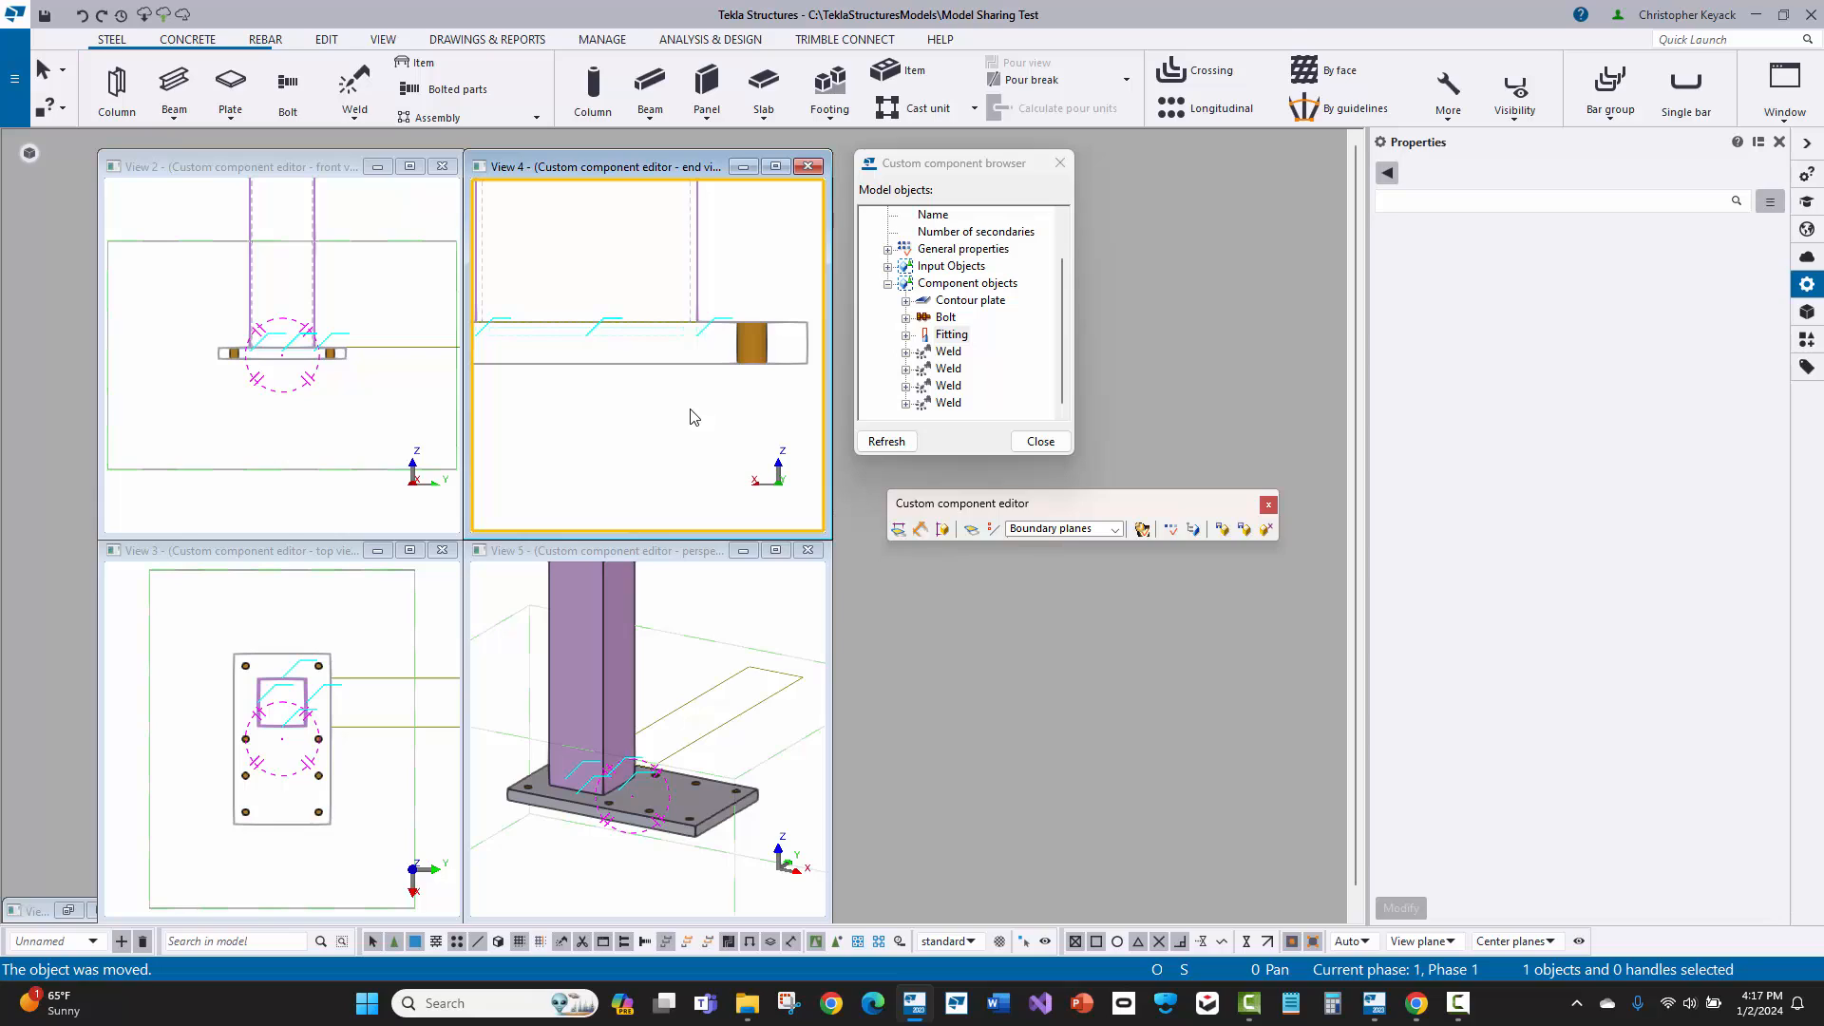
Step: Close the component editor, saving the changes and replacing all BP1 occurrences in the model, and maximize the 3d model view
{"action": "left_click", "coordinate": [1265, 528]}
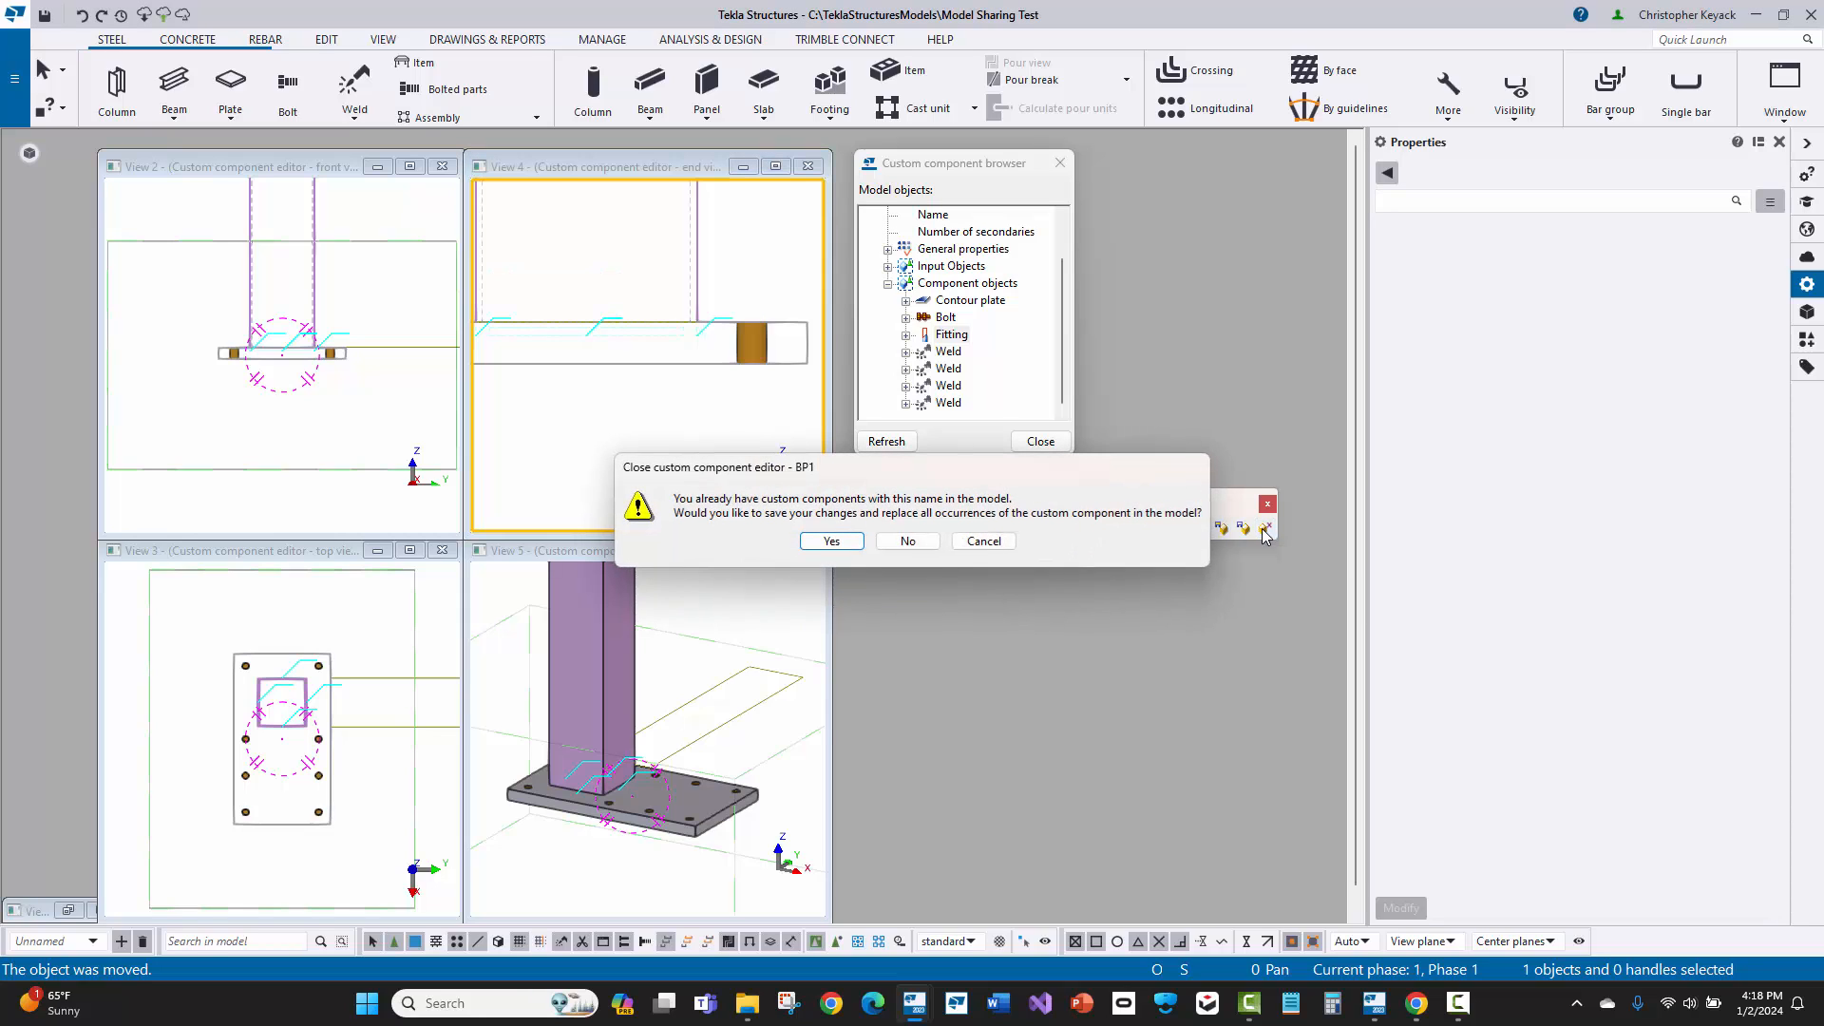
{"action": "left_click", "coordinate": [827, 543]}
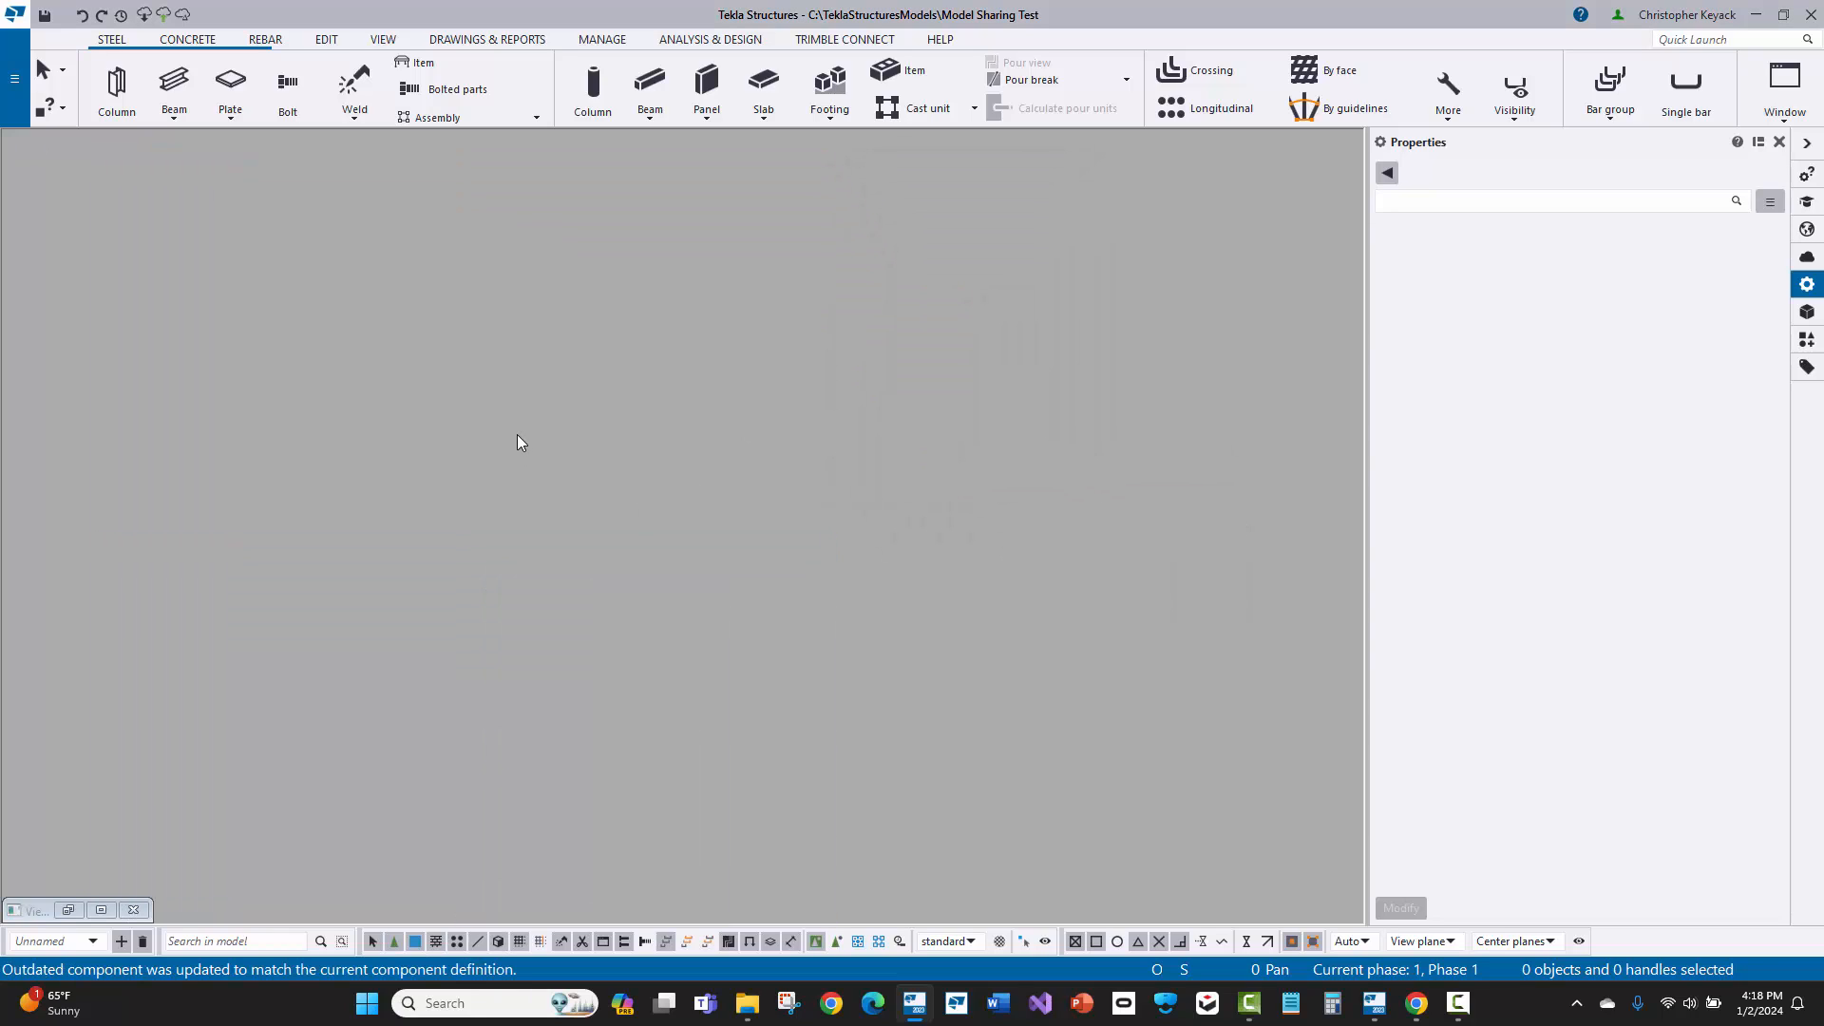
{"action": "left_click", "coordinate": [100, 910]}
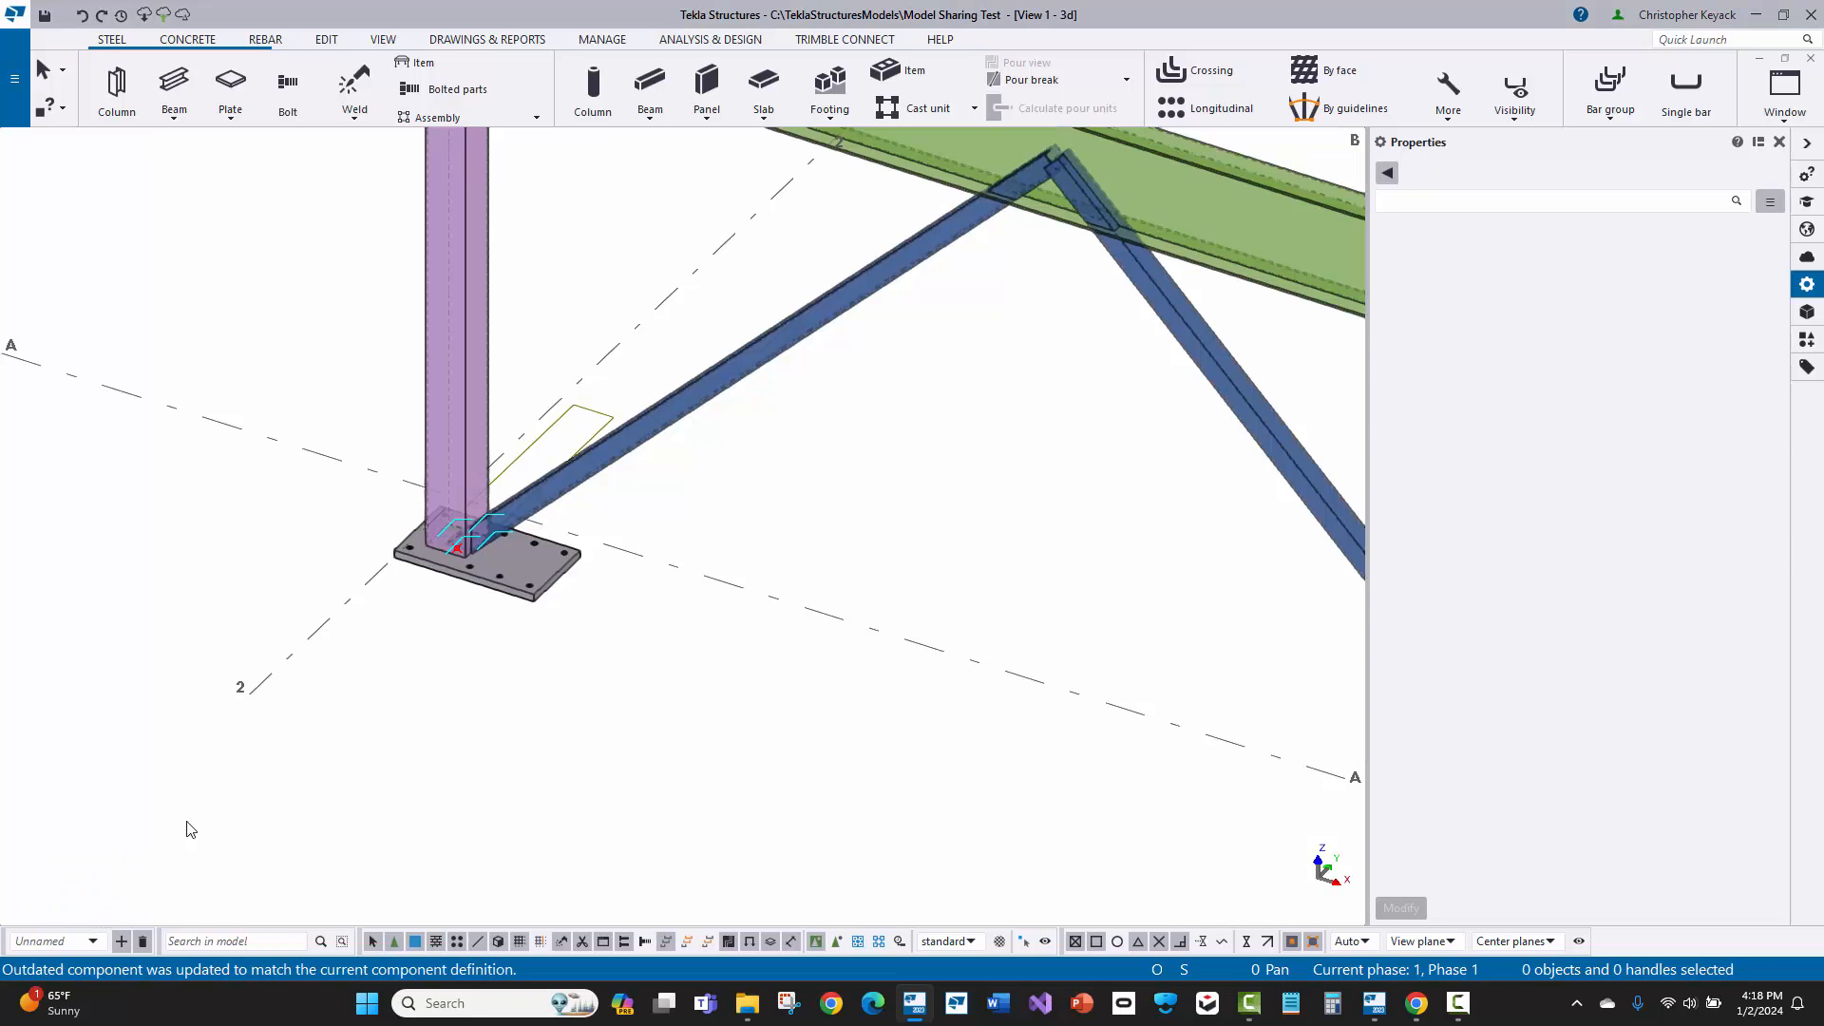
Step: Examine the updated BP1 base plates at columns A-2 and A-3, checking plate thickness and how the column ends meet the plates
{"action": "scroll", "coordinate": [537, 591], "scroll_direction": "up", "scroll_amount": 5}
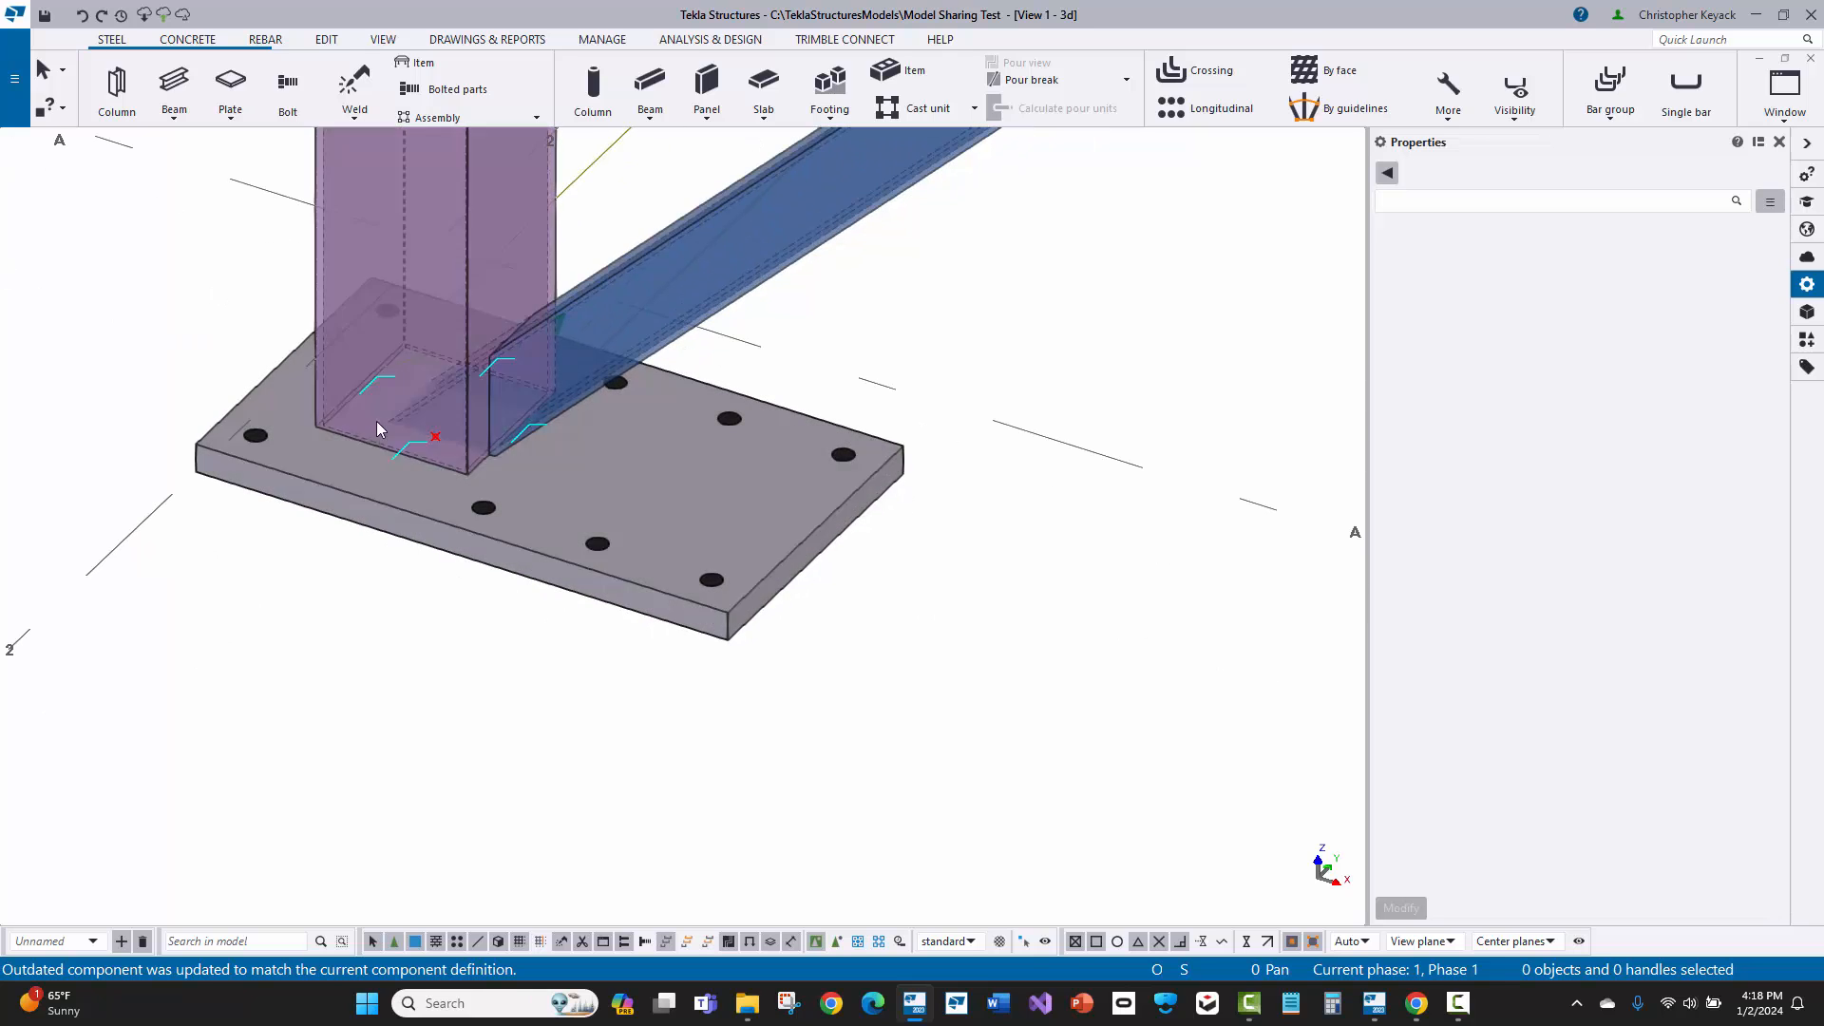
{"action": "scroll", "coordinate": [380, 470], "scroll_direction": "up", "scroll_amount": 4}
{"action": "scroll", "coordinate": [474, 449], "scroll_direction": "down", "scroll_amount": 10}
{"action": "middle_click_drag", "start_coordinate": [1074, 670], "coordinate": [290, 335]}
{"action": "scroll", "coordinate": [646, 407], "scroll_direction": "up", "scroll_amount": 3}
{"action": "scroll", "coordinate": [470, 358], "scroll_direction": "up", "scroll_amount": 4}
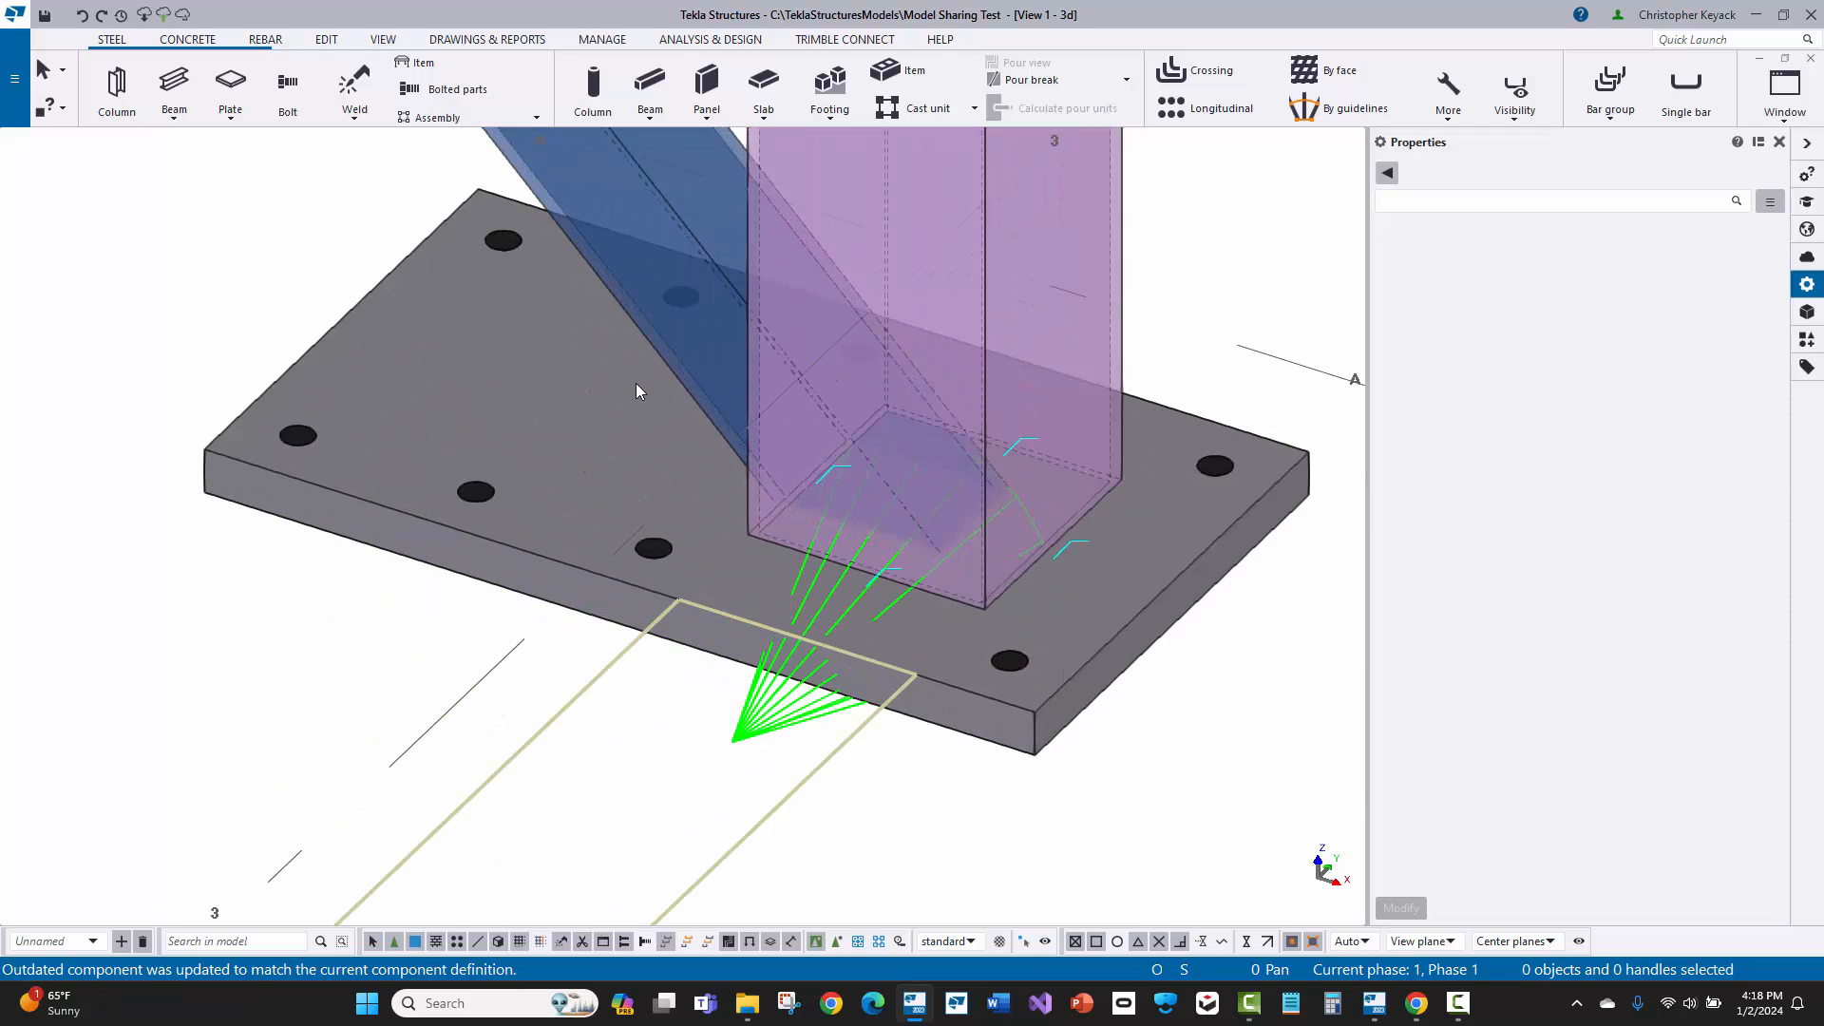
{"action": "left_click", "coordinate": [787, 670]}
{"action": "scroll", "coordinate": [469, 440], "scroll_direction": "down", "scroll_amount": 6}
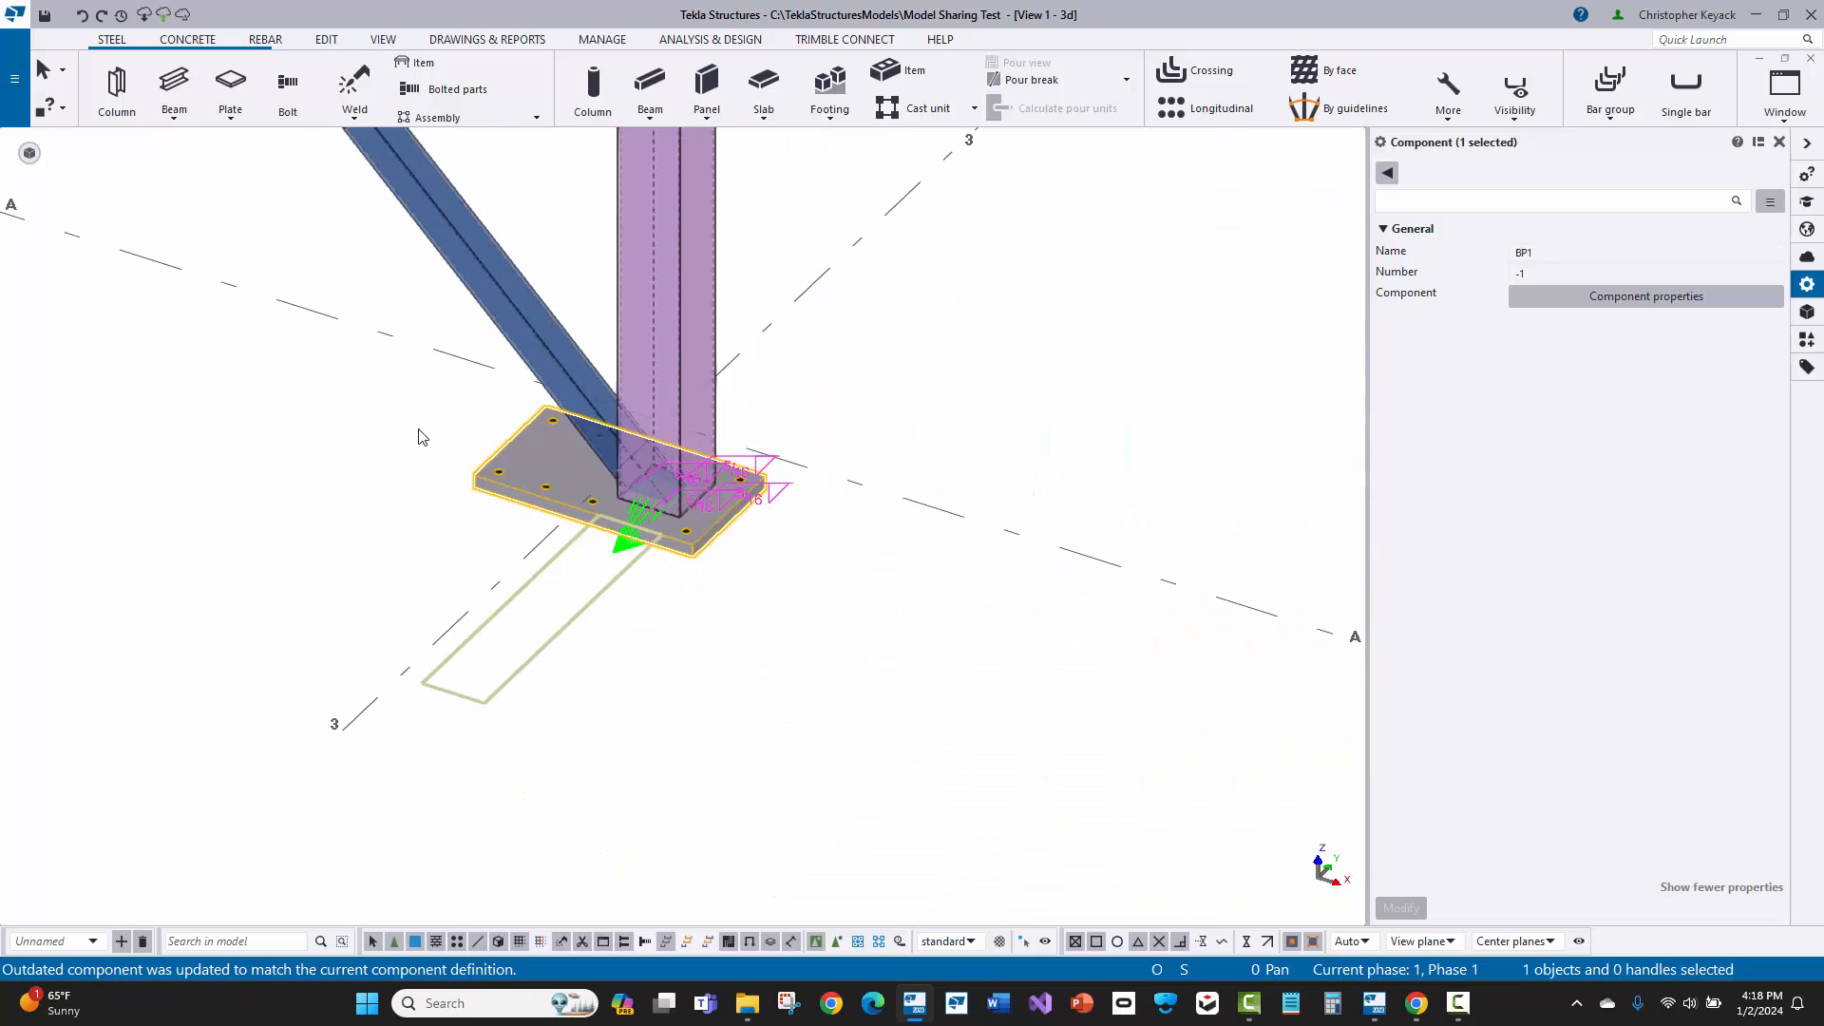
{"action": "left_click", "coordinate": [241, 423]}
{"action": "scroll", "coordinate": [533, 582], "scroll_direction": "down", "scroll_amount": 6}
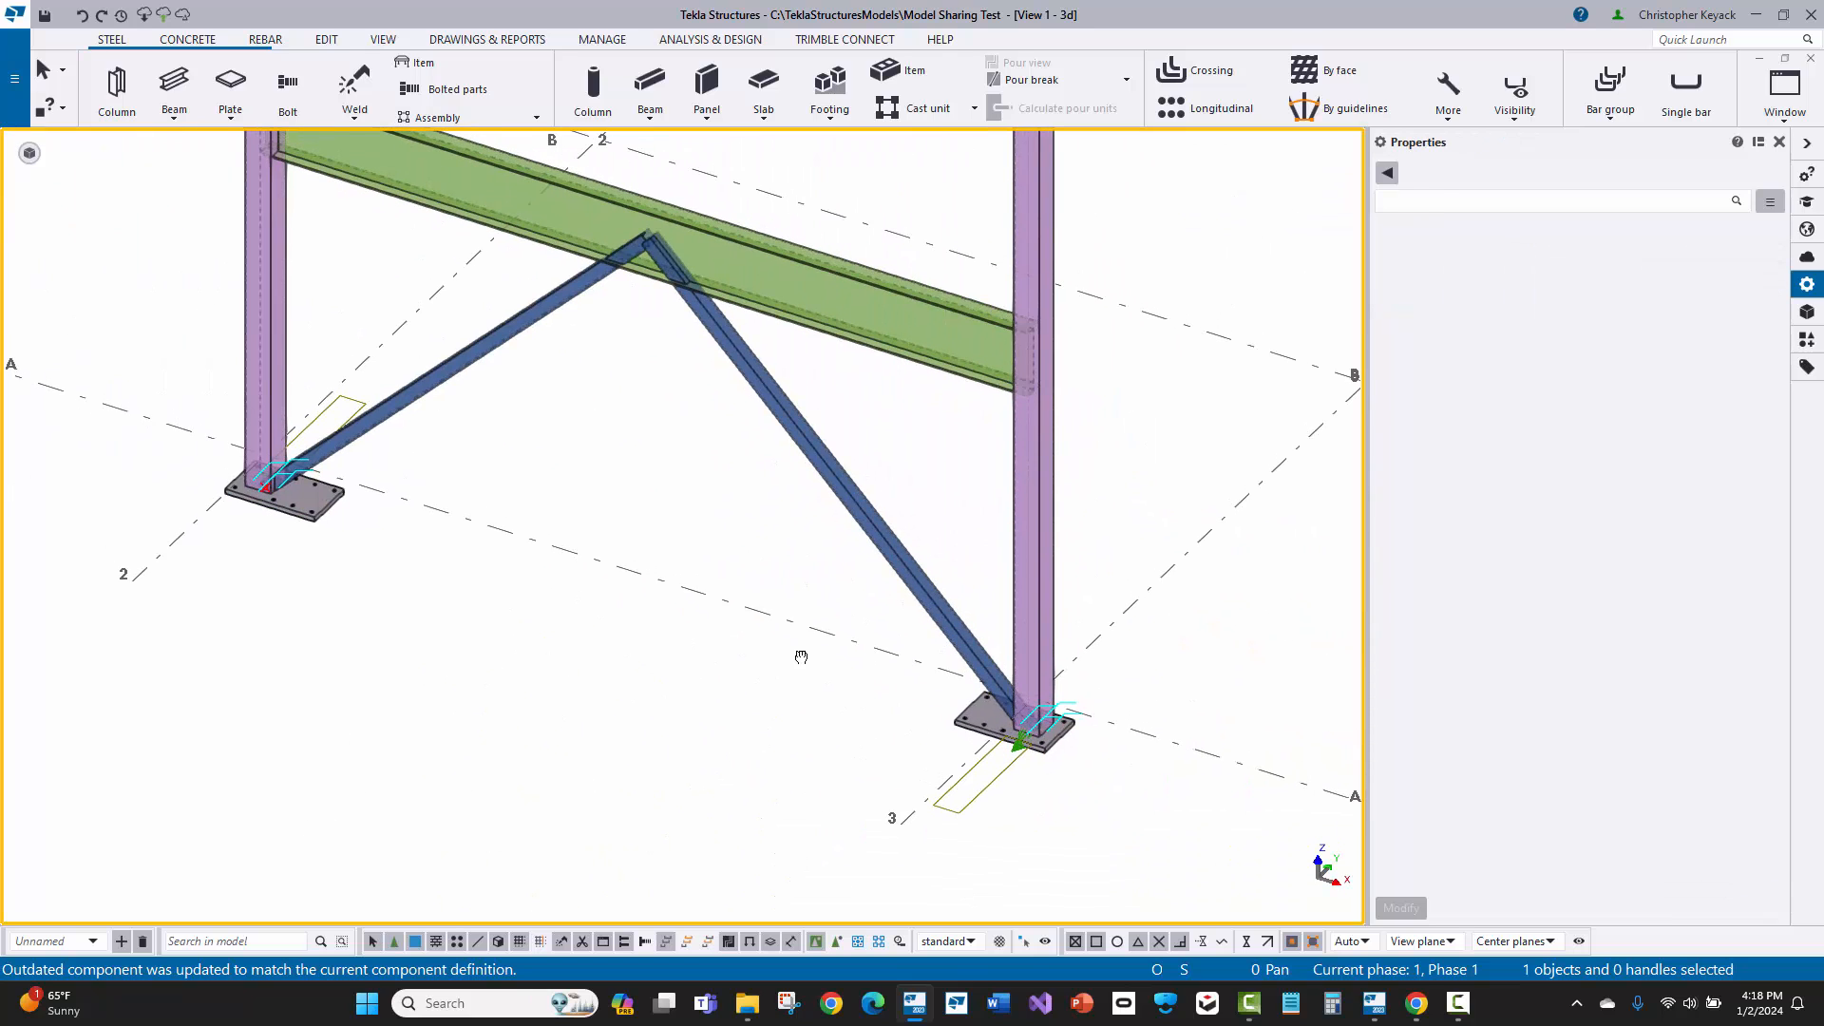
{"action": "scroll", "coordinate": [725, 618], "scroll_direction": "up", "scroll_amount": 2}
{"action": "middle_click_drag", "start_coordinate": [589, 604], "coordinate": [610, 621]}
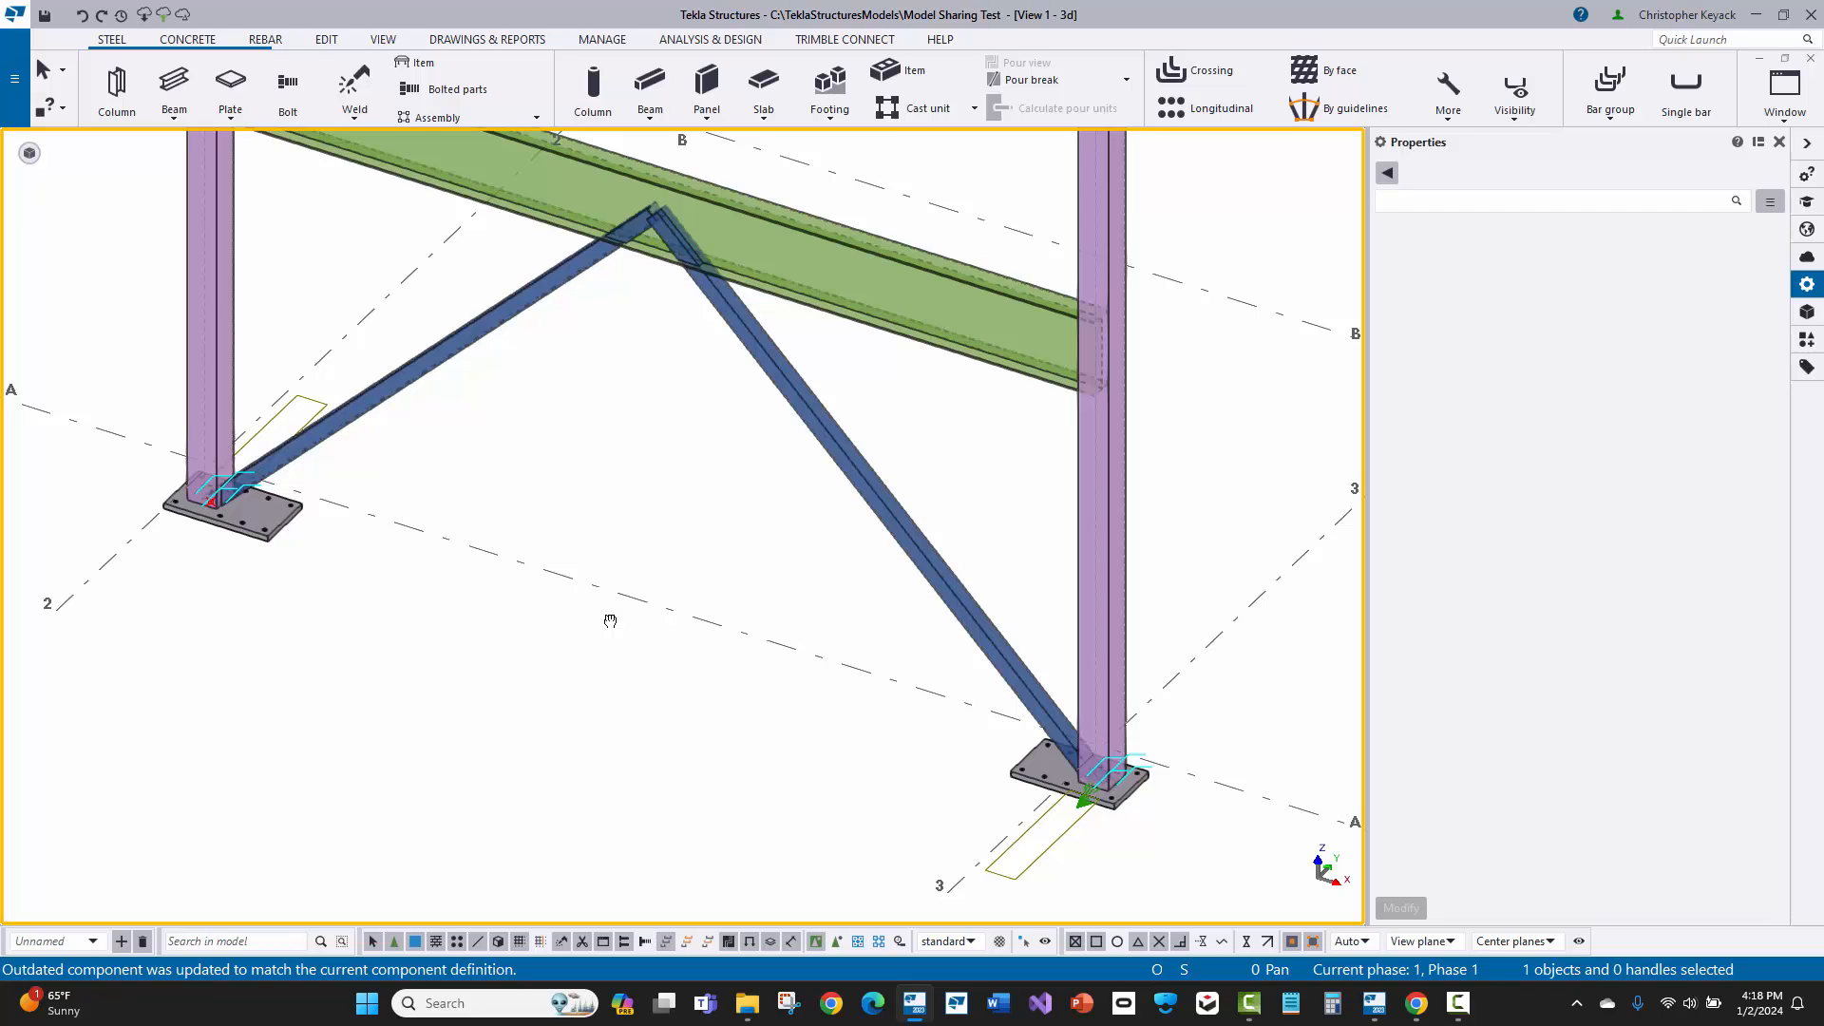
{"action": "left_click", "coordinate": [271, 544]}
{"action": "left_click", "coordinate": [628, 693]}
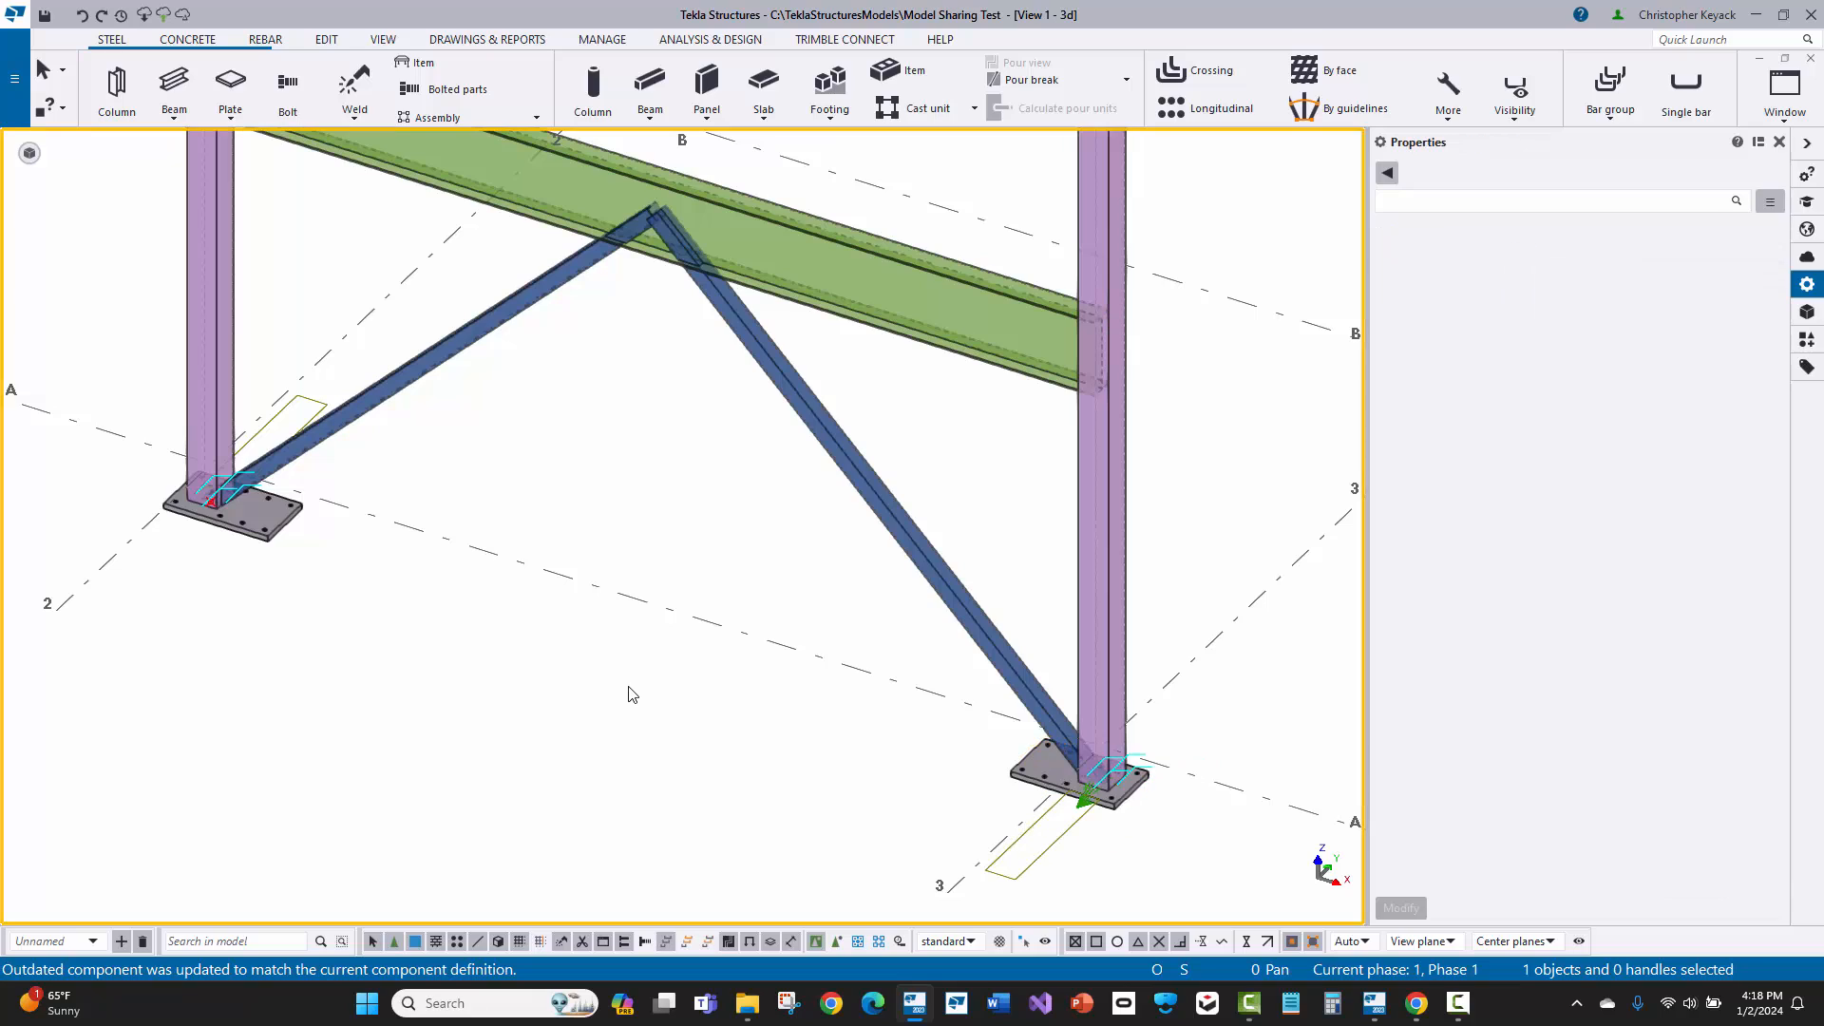